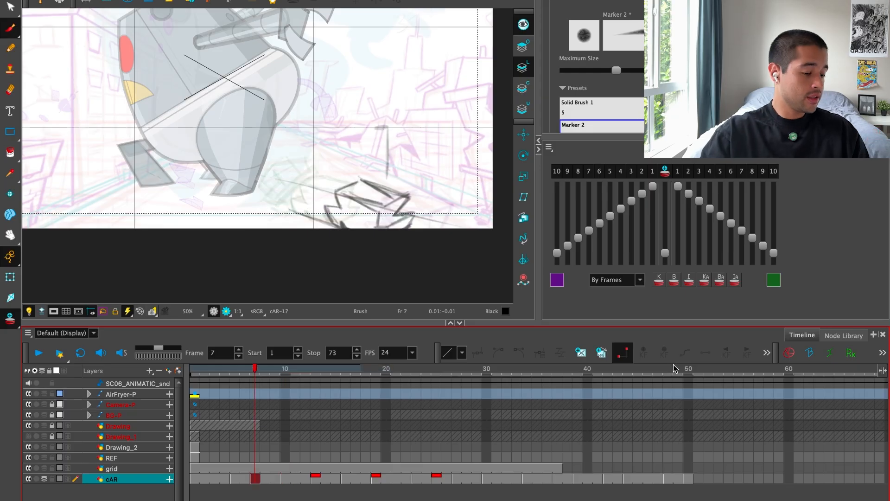
Flip through the rough car drawings on the cAR layer from frame 7 onward.
key("g")
key("g")
key("g")
key("f")
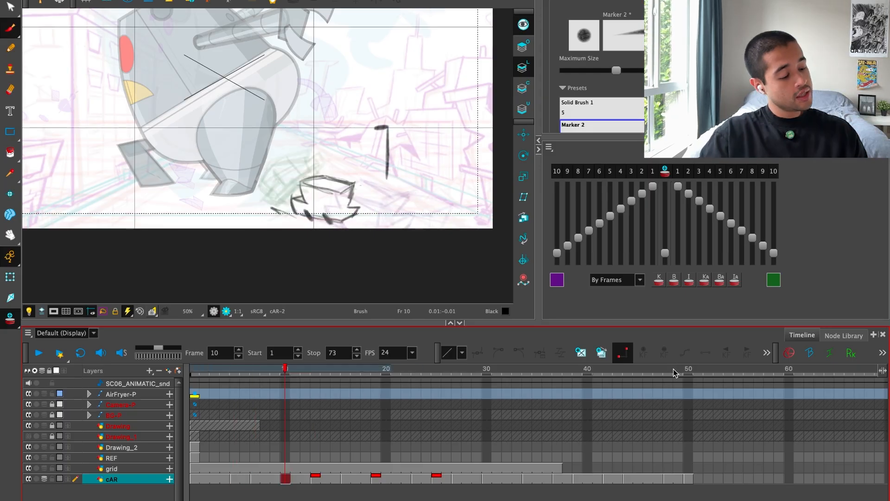
key("f")
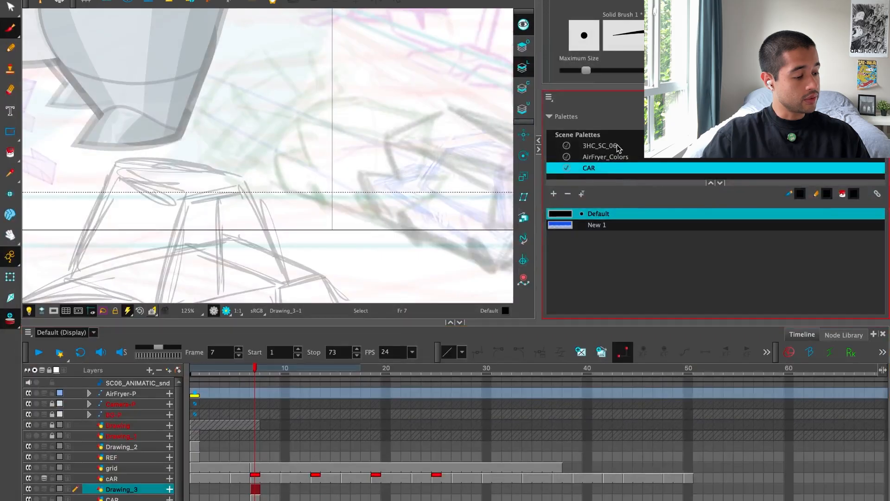
Make CAR the active colour palette and choose the Marker 2 brush preset.
left_click(621, 146)
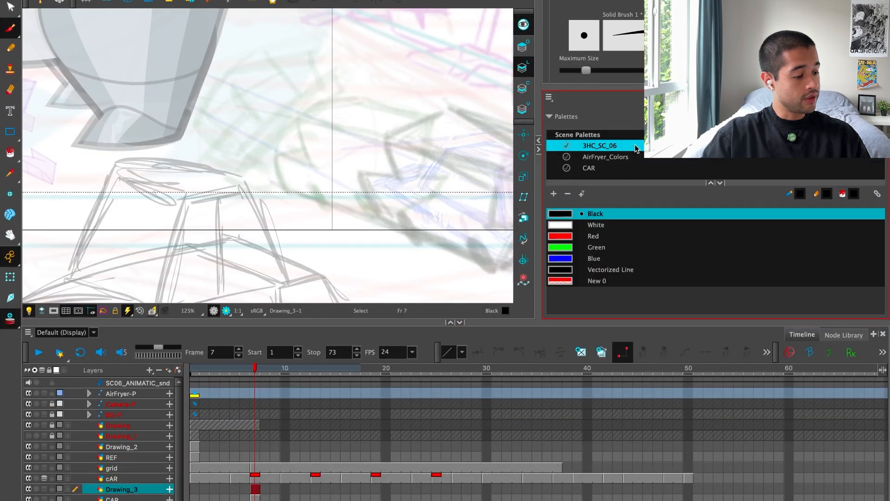
left_click(623, 168)
left_click(720, 87)
left_click(637, 132)
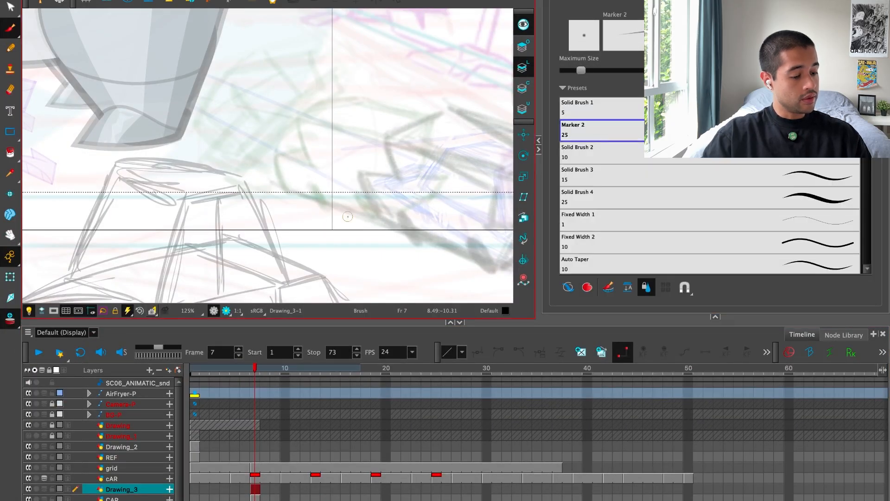
Enlarge the Marker 2 brush moderately, checking its thickness with test strokes on the canvas and undoing them.
left_click_drag(313, 240, 220, 182)
key("super+z")
left_click_drag(582, 71, 603, 70)
left_click_drag(418, 219, 392, 188)
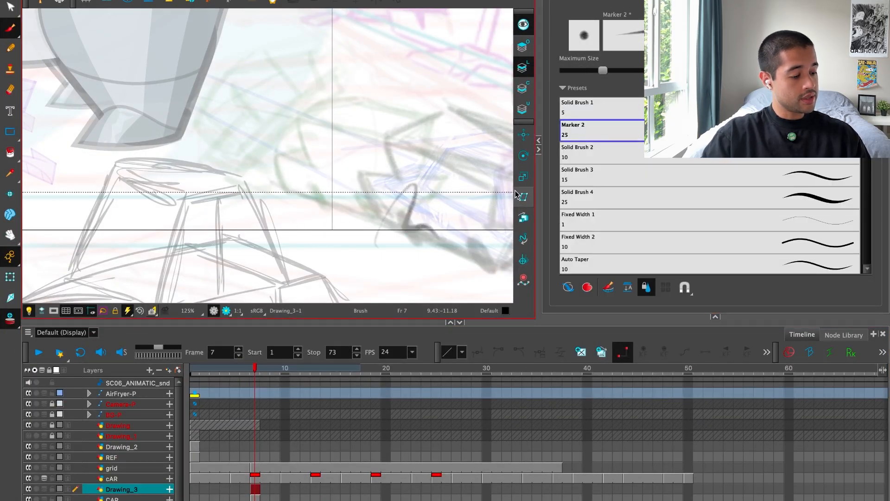
key("super+z")
left_click_drag(603, 71, 592, 70)
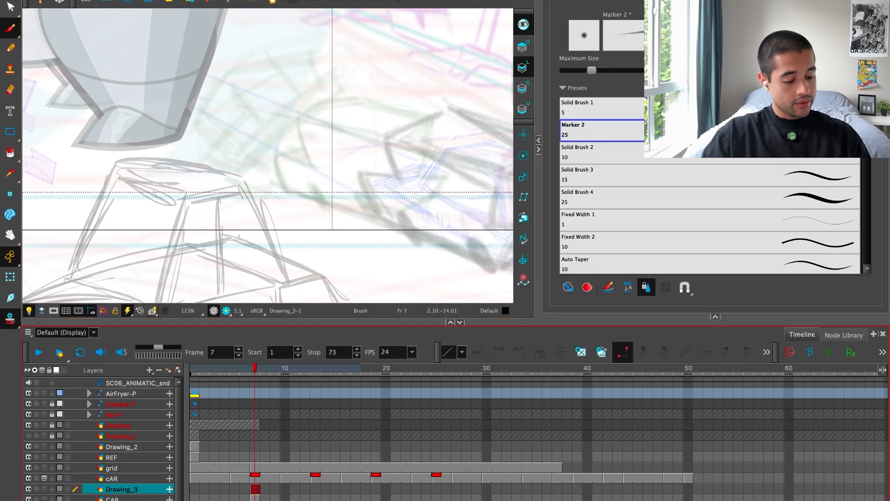
key("super+z")
left_click_drag(192, 171, 214, 265)
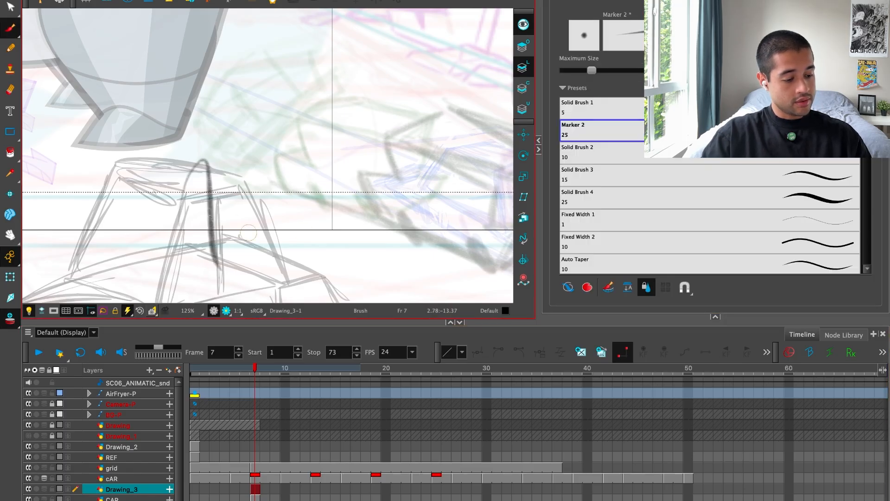
key("super+z")
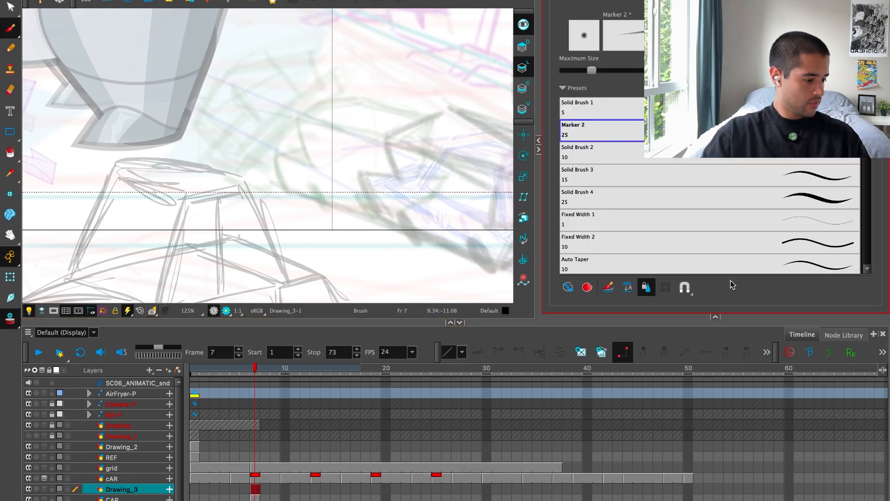
Add a new colour to the CAR palette based on New 1 and make it a fully opaque blue.
left_click(716, 317)
left_click(569, 225)
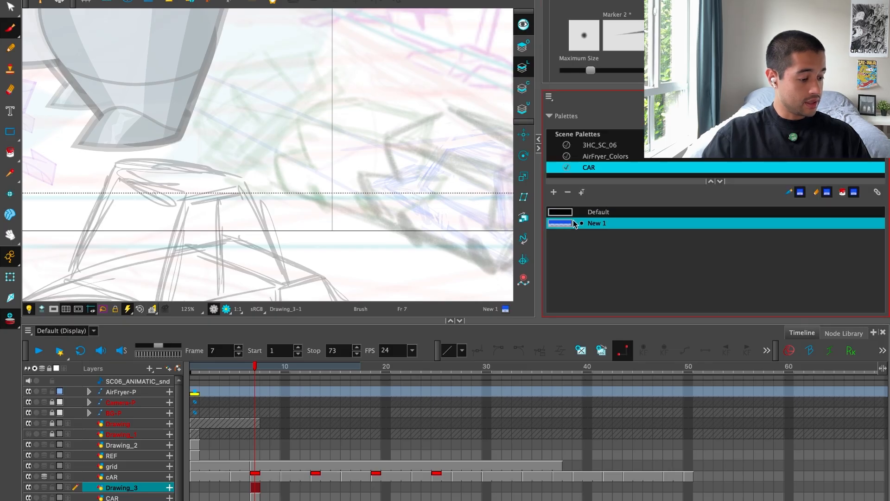
left_click(553, 192)
double_click(563, 235)
left_click_drag(674, 290, 717, 266)
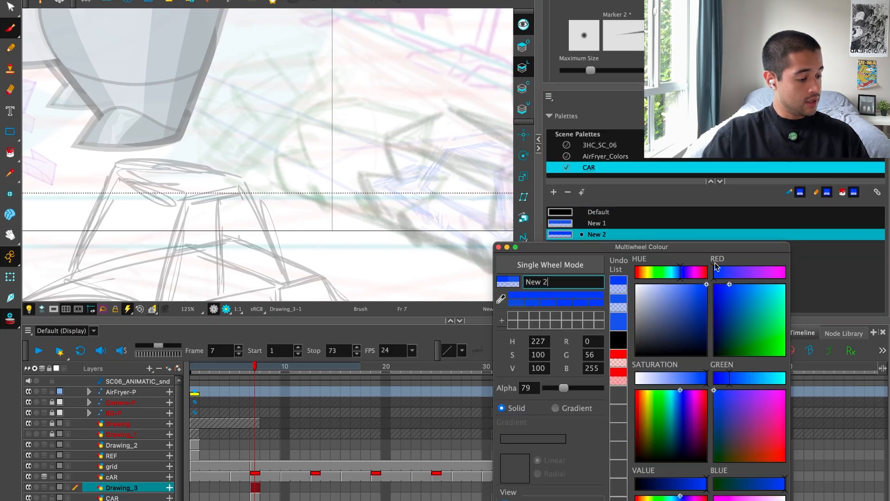
left_click_drag(563, 388, 603, 387)
left_click(499, 248)
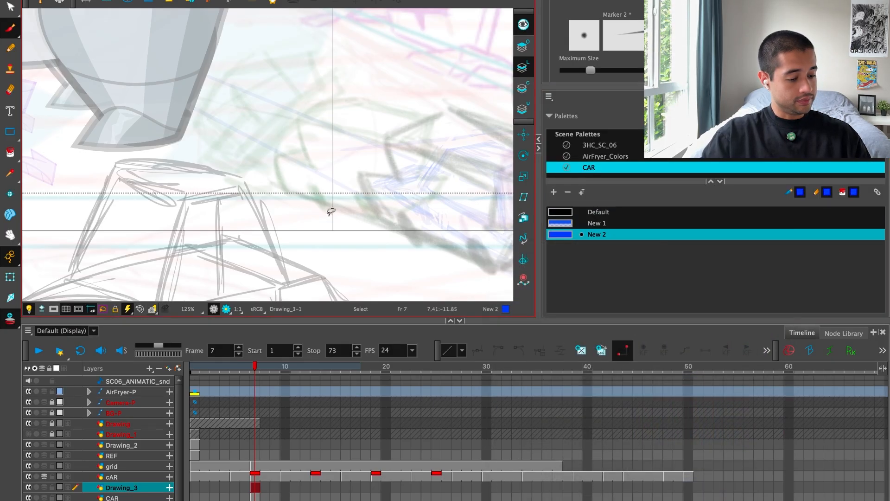
Draw the far windshield pillar in blue over the rough car sketch, with the drawing view enlarged to full screen.
key("super+f")
key("2")
key("2")
mouse_move(191, 454)
left_mouse_down()
mouse_move(312, 178)
mouse_move(302, 199)
mouse_move(292, 181)
left_mouse_up()
left_click_drag(194, 453, 318, 163)
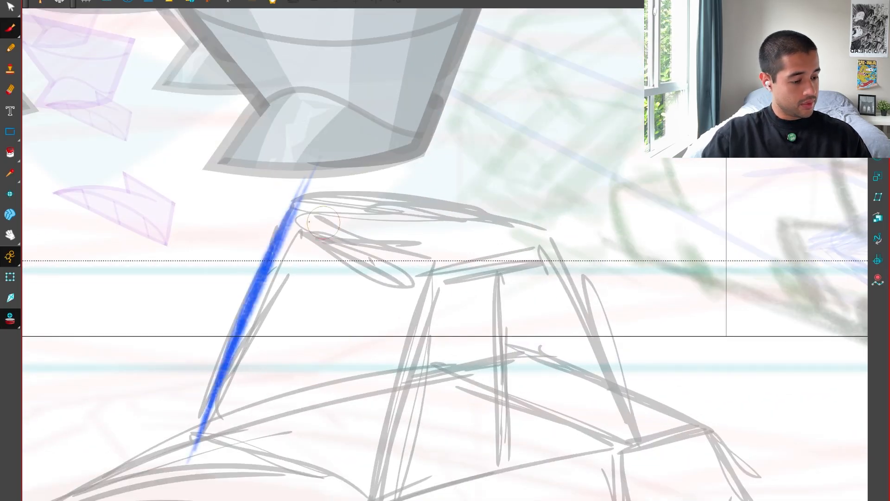
Draw the roof's front edge and near side edge with straight blue strokes, extending them past the corners.
mouse_move(243, 203)
left_mouse_down()
mouse_move(487, 281)
mouse_move(483, 296)
left_mouse_up()
key("super+z")
key("super+z")
left_click_drag(269, 214, 510, 309)
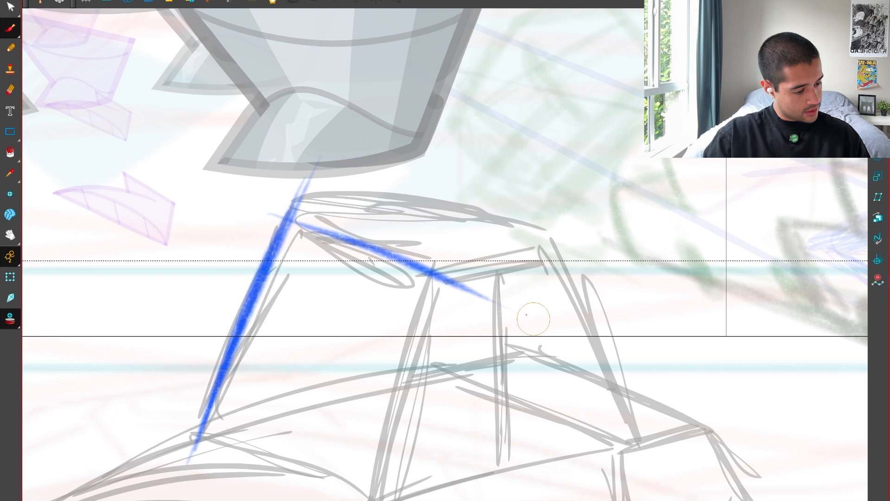
left_click_drag(250, 203, 464, 295)
left_click_drag(381, 284, 633, 228)
left_click_drag(399, 278, 612, 234)
Close the roof shape by drawing its far side edge and rear edge, redoing unsatisfactory strokes.
left_click_drag(242, 217, 470, 176)
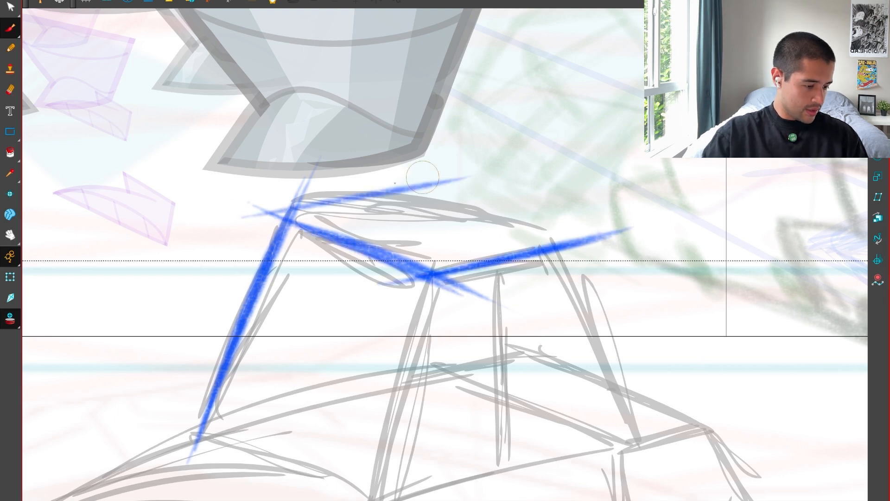
left_click_drag(220, 236, 487, 181)
key("super+z")
left_click_drag(251, 221, 463, 177)
left_click_drag(393, 191, 552, 244)
key("super+z")
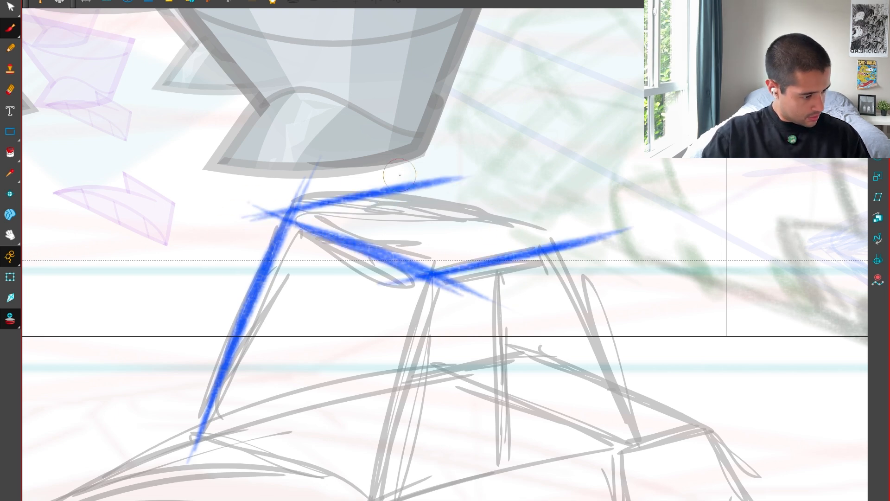
left_click_drag(401, 176, 605, 265)
left_click_drag(382, 163, 599, 261)
Draw the near windshield pillar and the near rear pillar down from the roof corners to the car body.
scroll(676, 310, "down", 5)
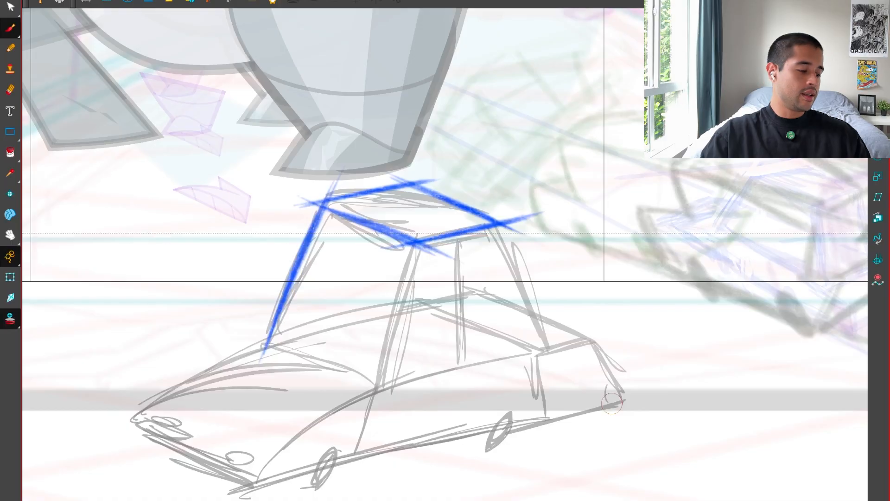
scroll(612, 404, "up", 3)
left_click_drag(408, 230, 359, 419)
left_click_drag(511, 211, 562, 362)
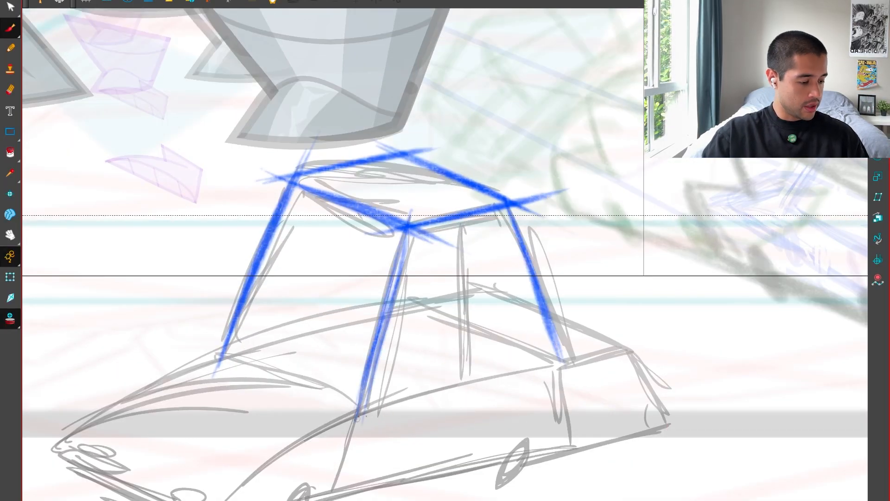
Draw the near side's upper body line from the windshield pillar's base to the rear corner of the trunk.
left_click_drag(358, 419, 564, 362)
left_click_drag(331, 435, 613, 351)
key("ctrl+z")
mouse_move(304, 433)
left_mouse_down()
mouse_move(635, 351)
mouse_move(394, 407)
left_mouse_up()
left_click_drag(629, 352, 362, 416)
mouse_move(438, 397)
left_mouse_down()
mouse_move(278, 459)
mouse_move(226, 500)
left_mouse_up()
key("ctrl+z")
key("ctrl+z")
left_click_drag(356, 417, 201, 478)
left_click_drag(412, 400, 203, 465)
key("ctrl+z")
key("ctrl+z")
Draw the hood's near and front edges and outline the car's boxy front face beneath them.
mouse_move(360, 416)
left_mouse_down()
mouse_move(208, 461)
mouse_move(92, 412)
left_mouse_up()
mouse_move(195, 467)
left_mouse_down()
mouse_move(71, 401)
mouse_move(109, 473)
left_mouse_up()
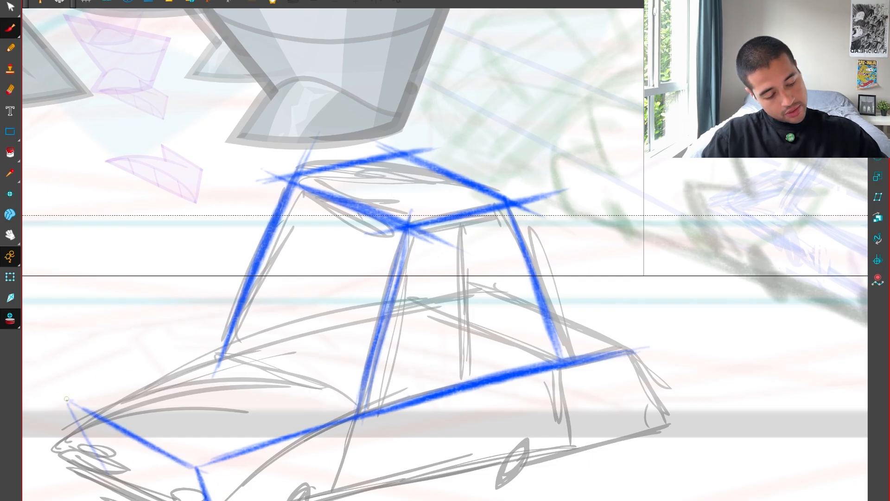
left_click_drag(66, 399, 99, 462)
mouse_move(66, 400)
left_mouse_down()
mouse_move(99, 465)
mouse_move(161, 500)
left_mouse_up()
left_click_drag(92, 460, 157, 500)
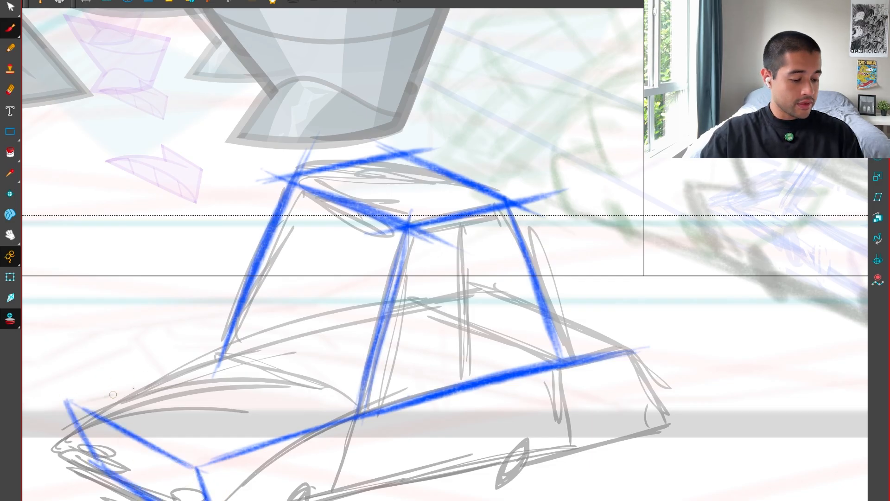
Draw the hood's far edge and the windshield's base line between the two front pillars.
key("ctrl+z")
mouse_move(75, 405)
left_mouse_down()
mouse_move(240, 348)
mouse_move(220, 357)
mouse_move(334, 414)
left_mouse_up()
key("ctrl+z")
mouse_move(247, 359)
left_mouse_down()
mouse_move(349, 413)
mouse_move(342, 409)
left_mouse_up()
key("ctrl+z")
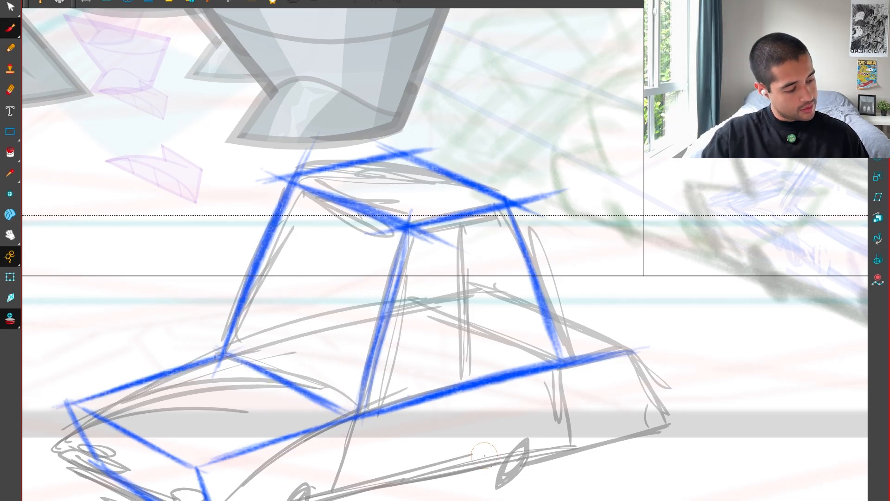
Draw the far side's upper body line and outline the trunk's rear edge and near rear corner.
left_click_drag(590, 358, 622, 351)
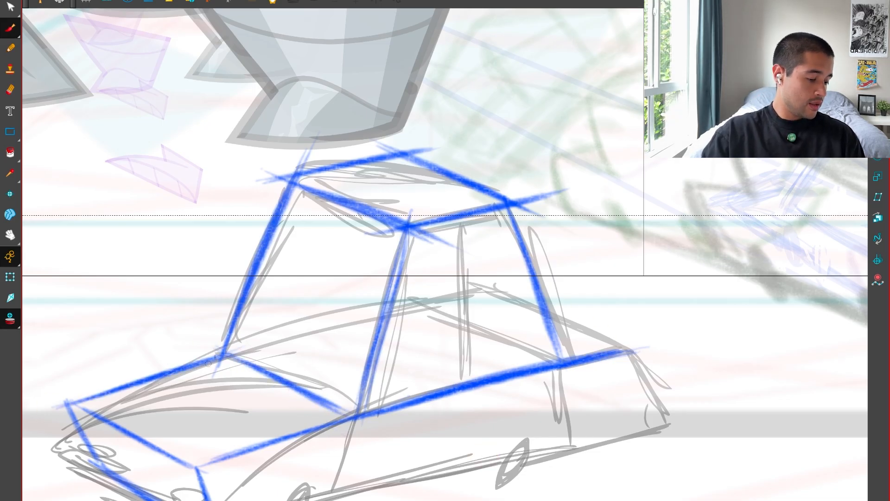
left_click_drag(209, 363, 500, 287)
mouse_move(247, 359)
left_mouse_down()
mouse_move(482, 289)
mouse_move(624, 351)
left_mouse_up()
mouse_move(507, 290)
left_mouse_down()
mouse_move(657, 368)
mouse_move(667, 421)
left_mouse_up()
left_click_drag(635, 356, 669, 423)
Draw the car's lower side line from the front wheel area to the rear corner.
mouse_move(298, 500)
left_mouse_down()
mouse_move(459, 463)
mouse_move(448, 469)
left_mouse_up()
left_click_drag(327, 495, 607, 432)
left_click_drag(523, 454, 663, 421)
left_click_drag(531, 452, 684, 416)
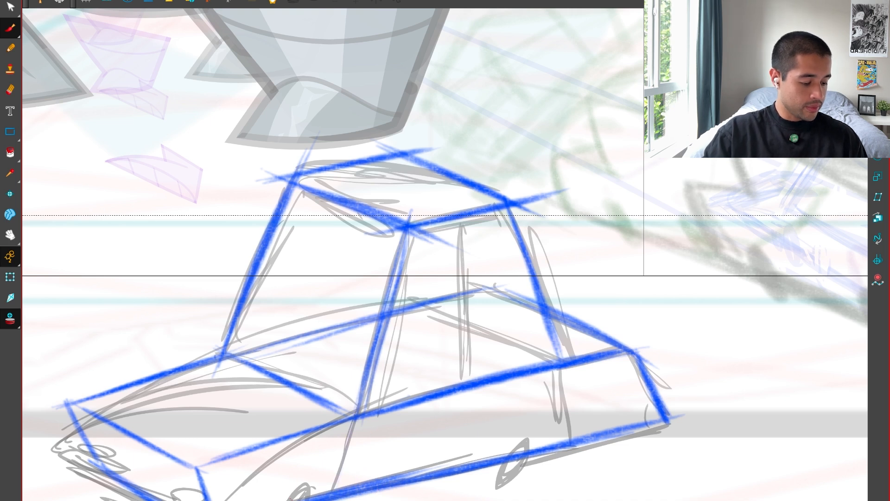
Draw the near front and rear wheels as narrow ellipses with curved wheel arches over them.
mouse_move(285, 500)
left_mouse_down()
mouse_move(312, 485)
mouse_move(317, 496)
left_mouse_up()
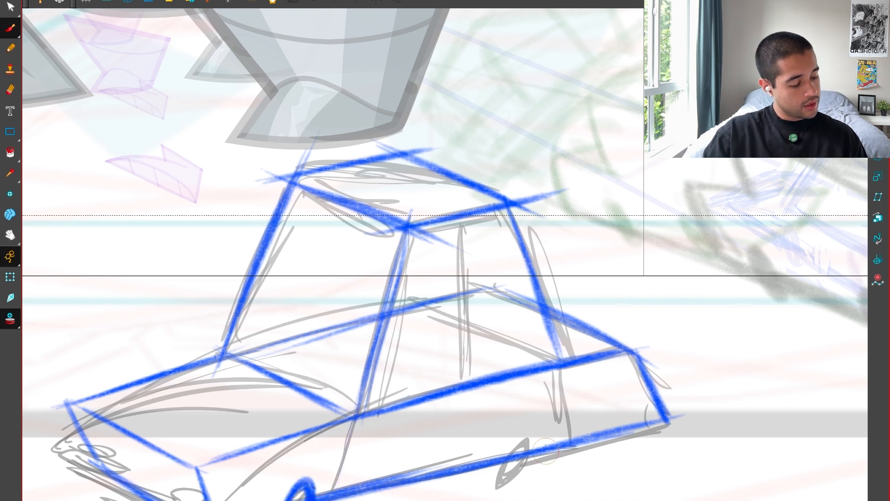
mouse_move(548, 469)
left_mouse_down()
mouse_move(582, 423)
mouse_move(552, 460)
left_mouse_up()
key("ctrl+z")
key("ctrl+z")
mouse_move(553, 456)
left_mouse_down()
mouse_move(573, 464)
mouse_move(572, 432)
mouse_move(596, 429)
mouse_move(594, 410)
mouse_move(591, 450)
left_mouse_up()
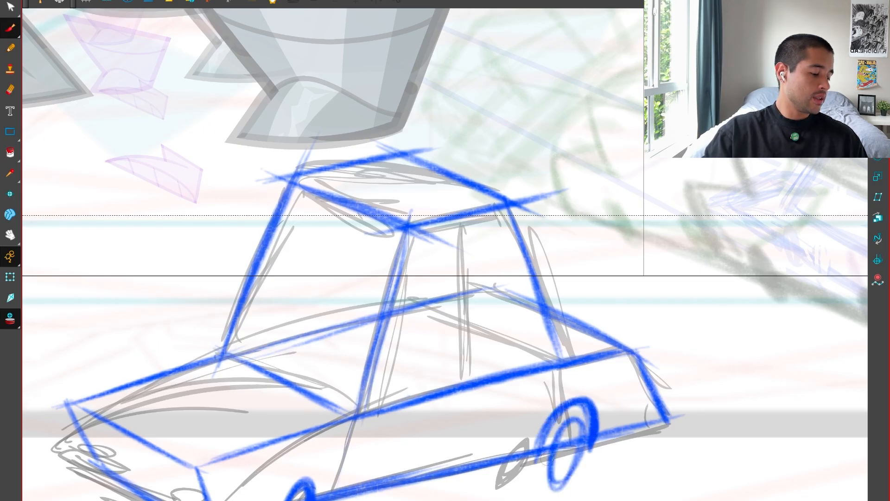
mouse_move(541, 464)
left_mouse_down()
mouse_move(552, 435)
mouse_move(588, 433)
left_mouse_up()
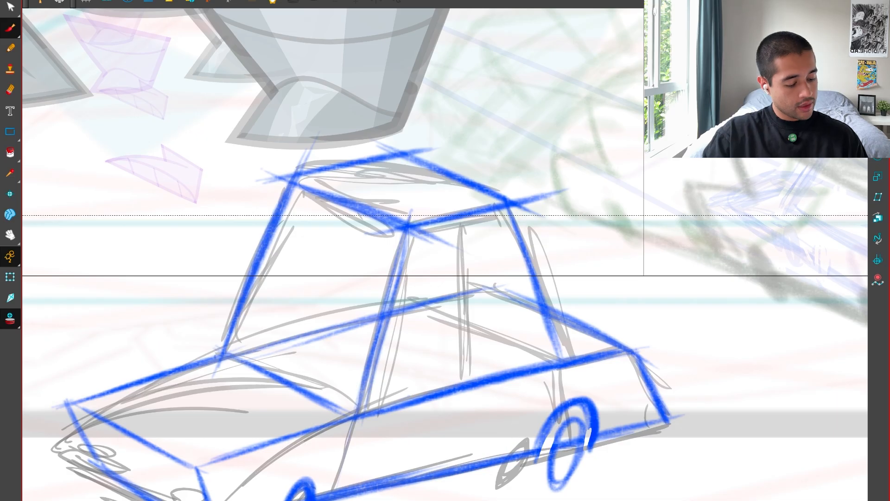
mouse_move(270, 499)
left_mouse_down()
mouse_move(344, 500)
mouse_move(330, 477)
mouse_move(274, 500)
left_mouse_up()
key("ctrl+z")
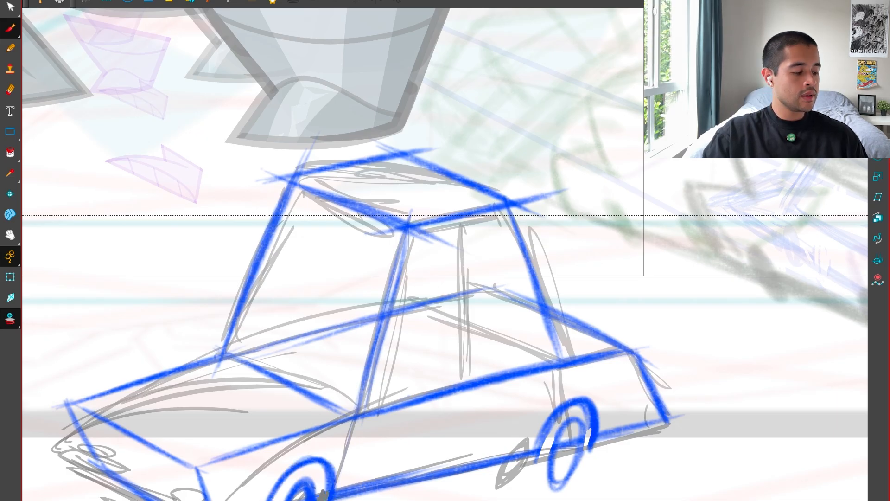
Add two small oval headlights to the car's front face.
key("1")
key("1")
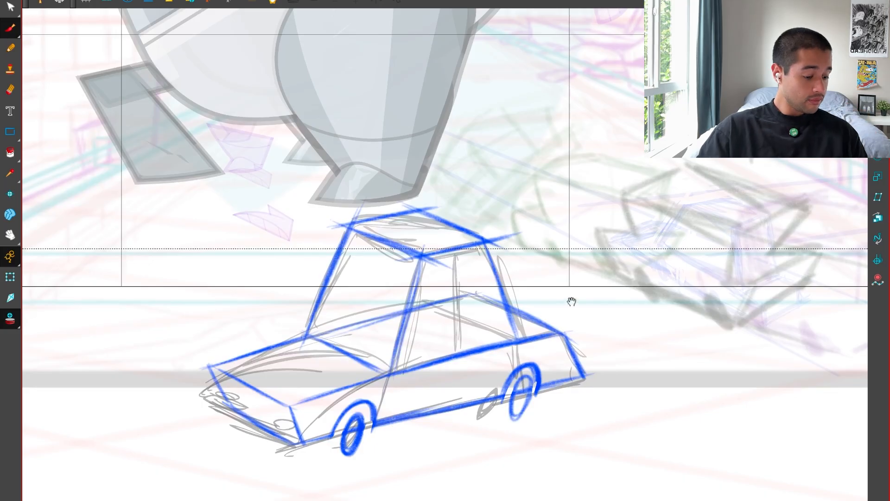
key("2")
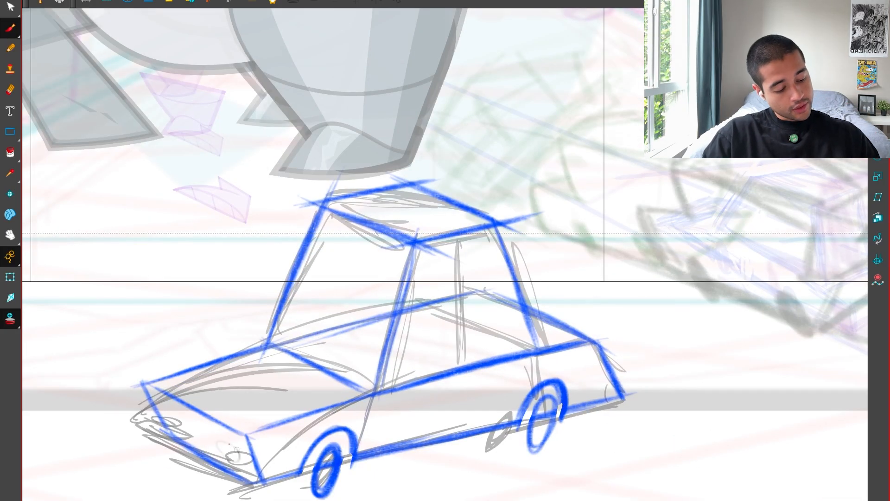
left_click_drag(234, 449, 232, 446)
left_click_drag(164, 409, 188, 411)
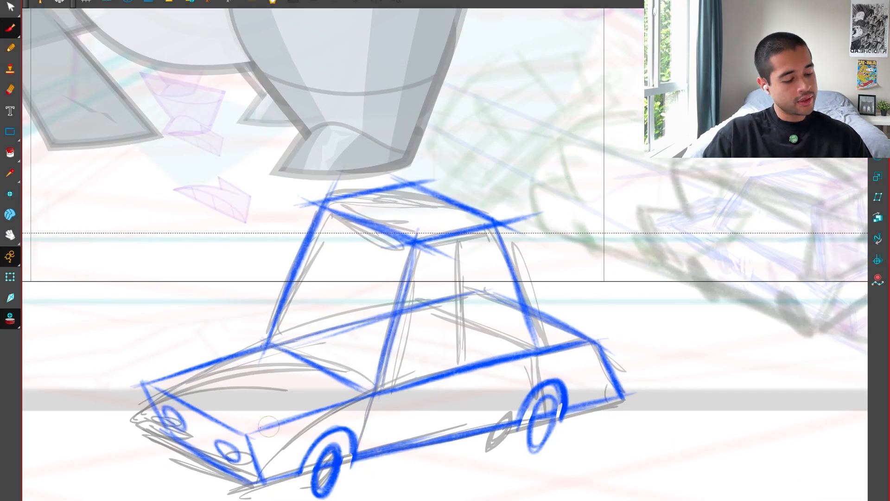
Try moving the whole blue car drawing beside the rough sketch to compare them, and undo the move.
mouse_move(515, 441)
left_mouse_down()
mouse_move(479, 465)
mouse_move(259, 183)
mouse_move(435, 495)
left_mouse_up()
key("alt+s")
key("1")
key("1")
left_click_drag(433, 342, 731, 318)
left_click_drag(679, 383, 485, 419)
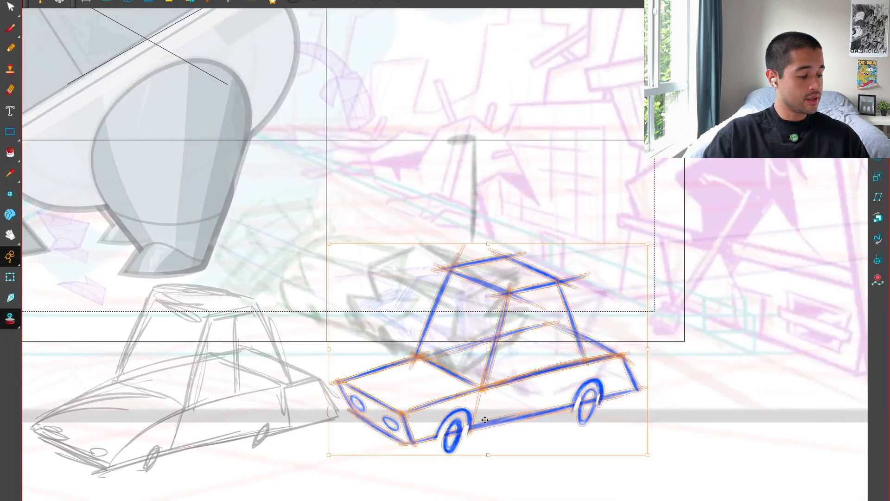
key("ctrl+z")
key("ctrl+z")
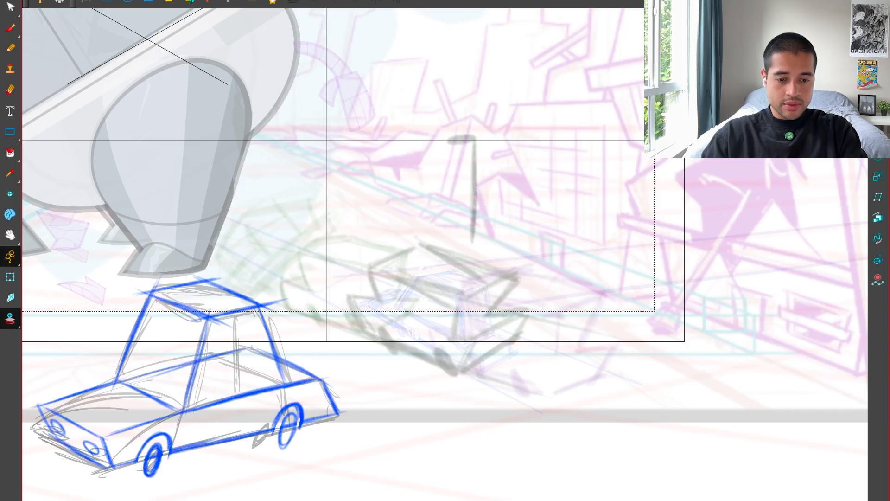
Thicken the near windshield pillar with a heavier blue brush stroke.
left_click_drag(327, 347, 502, 319)
key("2")
key("2")
key("2")
key("2")
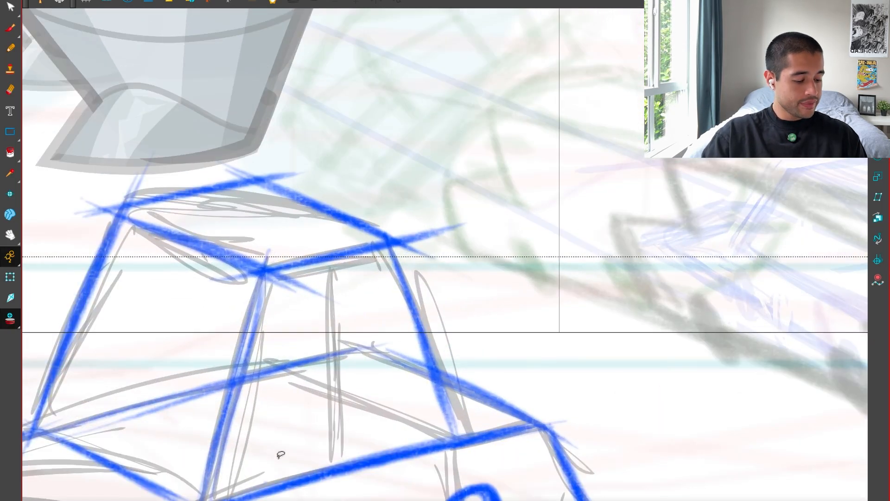
key("alt+b")
mouse_move(301, 284)
left_mouse_down()
mouse_move(328, 292)
mouse_move(284, 289)
left_mouse_up()
key("ctrl+z")
key("ctrl+z")
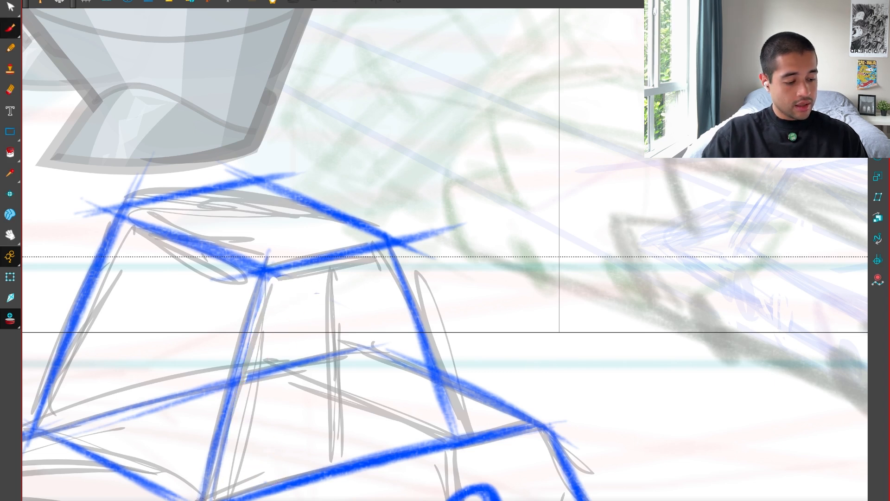
mouse_move(200, 500)
left_mouse_down()
mouse_move(216, 468)
mouse_move(242, 325)
mouse_move(218, 443)
left_mouse_up()
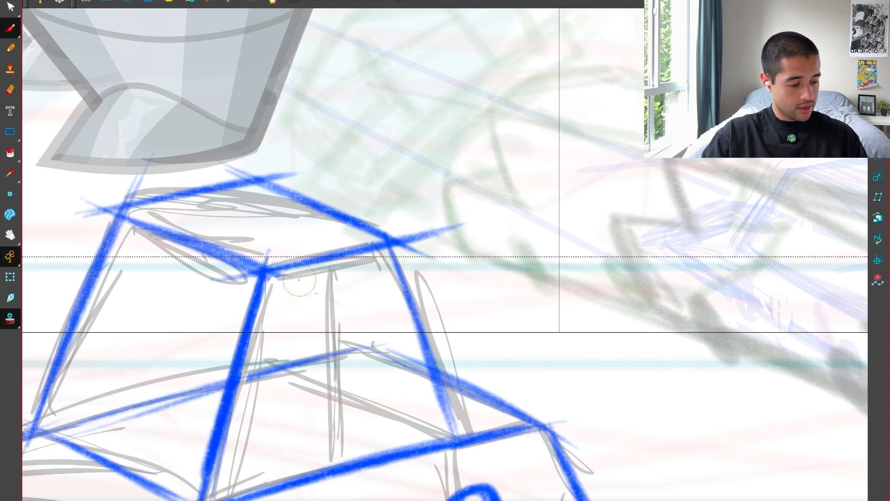
Draw the side window's inner outline with blue strokes along its top, front, bottom and rear edges.
mouse_move(316, 273)
left_mouse_down()
mouse_move(290, 284)
mouse_move(357, 266)
left_mouse_up()
mouse_move(284, 292)
left_mouse_down()
mouse_move(225, 492)
mouse_move(420, 423)
mouse_move(443, 426)
left_mouse_up()
key("ctrl+z")
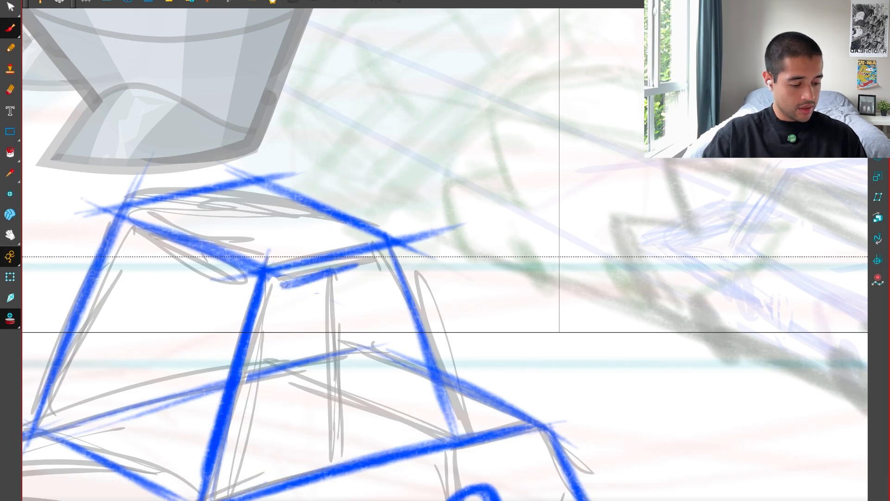
mouse_move(282, 284)
left_mouse_down()
mouse_move(221, 494)
mouse_move(286, 282)
mouse_move(226, 488)
left_mouse_up()
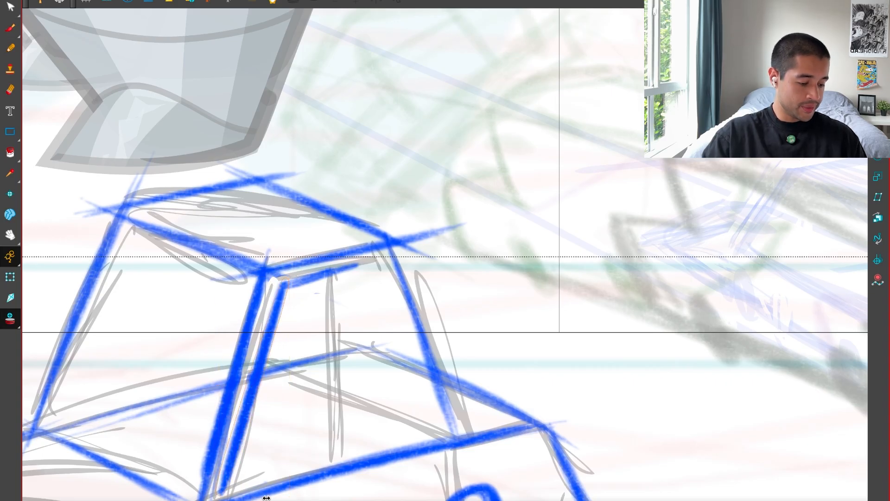
mouse_move(239, 480)
left_mouse_down()
mouse_move(365, 433)
mouse_move(445, 429)
mouse_move(363, 265)
mouse_move(421, 376)
mouse_move(374, 279)
left_mouse_up()
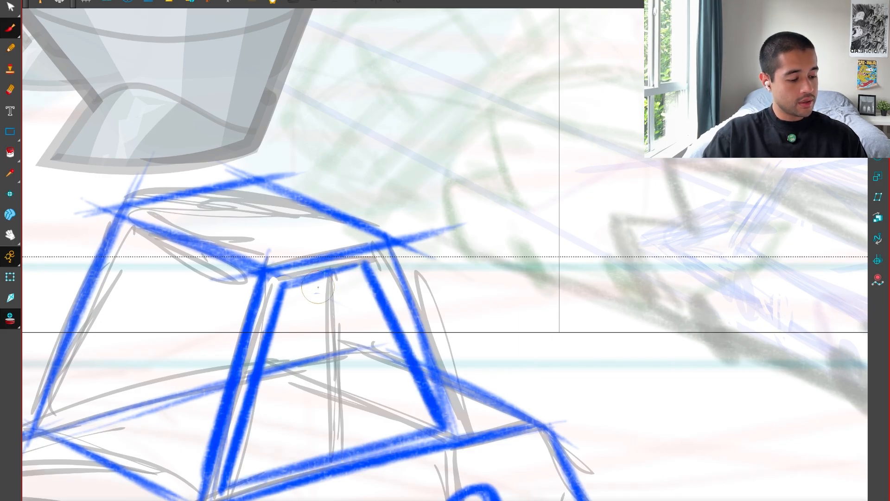
Nudge the side window's front edge slightly inward and draw a vertical divider down the middle of the window.
key("alt+s")
left_click_drag(324, 262, 336, 256)
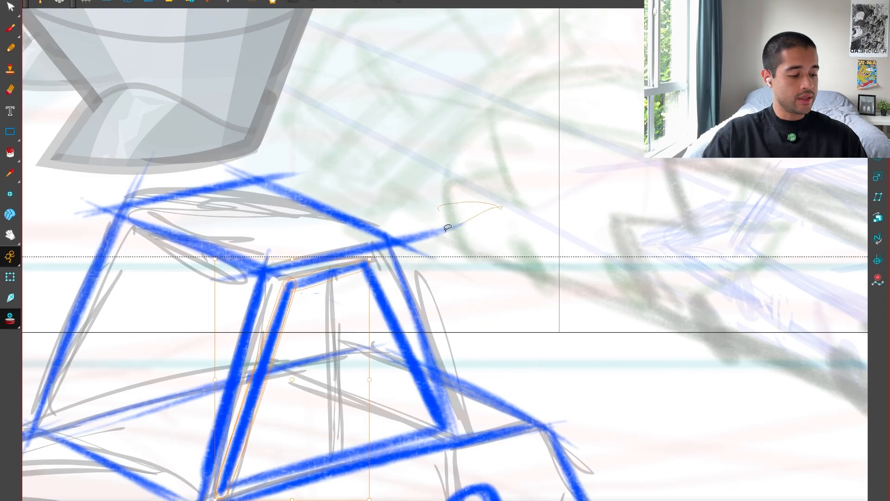
left_click_drag(448, 227, 519, 160)
key("alt+b")
left_click_drag(331, 275, 335, 455)
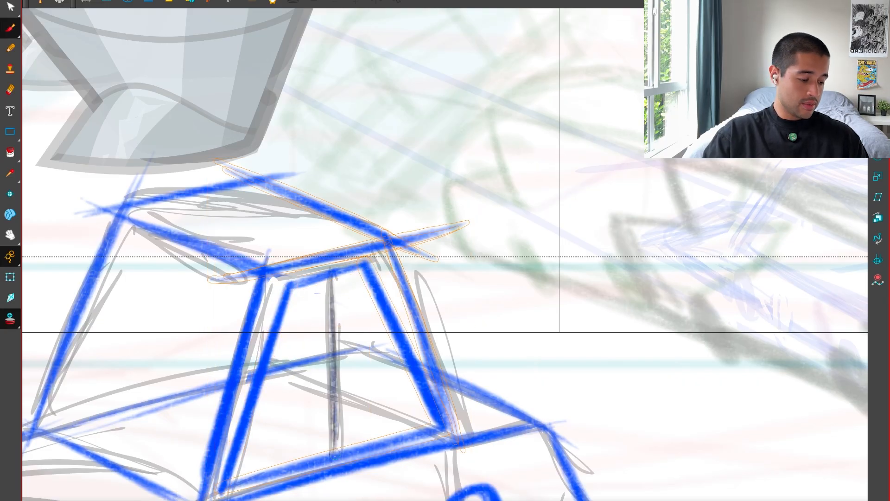
left_click_drag(334, 274, 337, 449)
Draw the windshield's near inner edge beside the thick pillar, and check the police car reference image.
key("1")
key("1")
key("1")
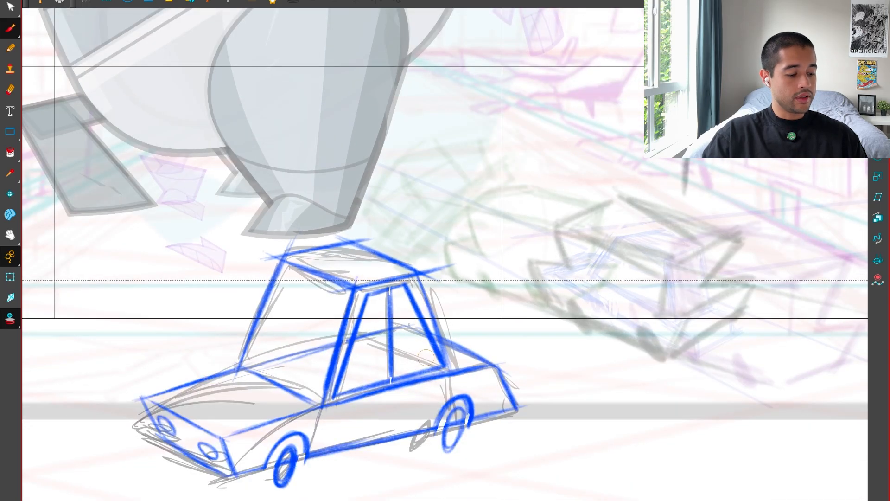
left_click_drag(406, 403, 419, 409)
key("2")
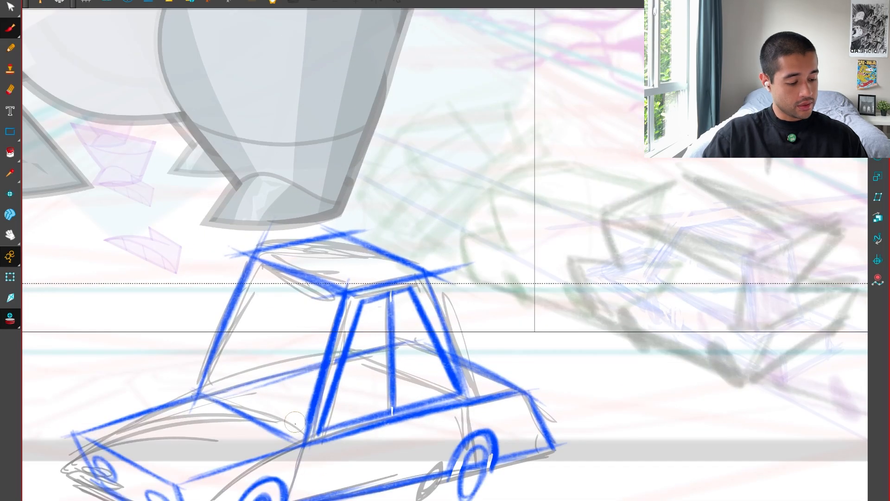
mouse_move(297, 430)
left_mouse_down()
mouse_move(306, 296)
mouse_move(326, 302)
left_mouse_up()
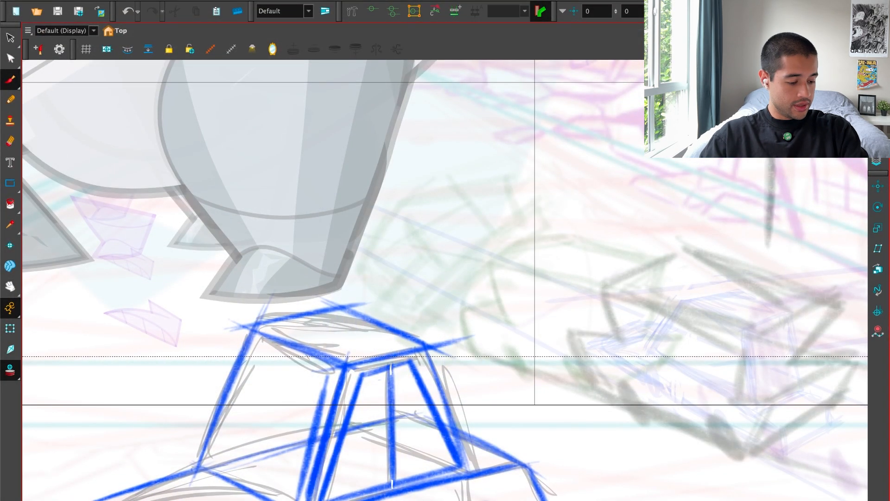
left_click_drag(463, 187, 474, 158)
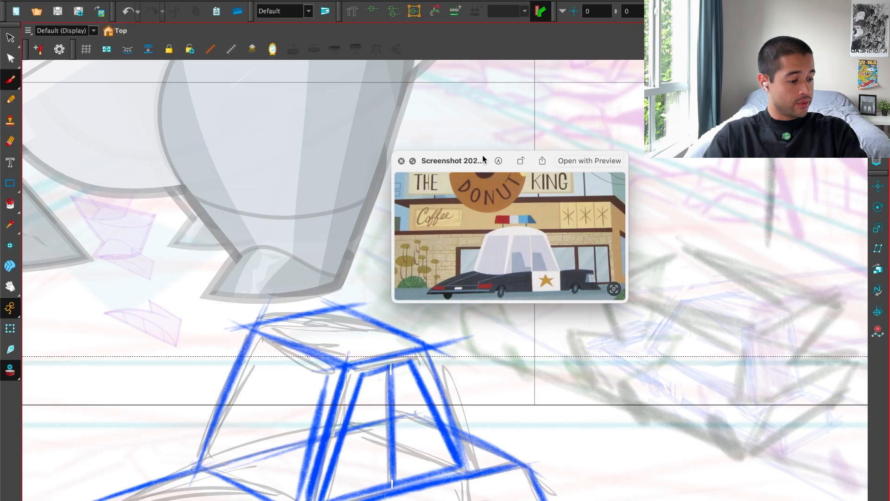
left_click(402, 160)
Draw the top and far inner edges of the windshield frame.
left_click_drag(391, 397, 396, 395)
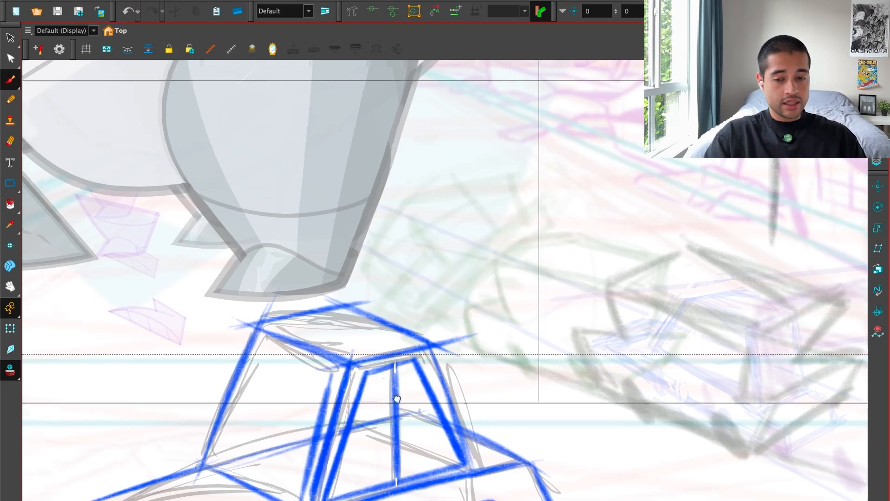
key("2")
key("2")
left_click_drag(320, 348, 358, 336)
mouse_move(150, 480)
left_mouse_down()
mouse_move(223, 311)
mouse_move(333, 352)
mouse_move(226, 308)
mouse_move(145, 487)
left_mouse_up()
scroll(176, 446, "down", 3)
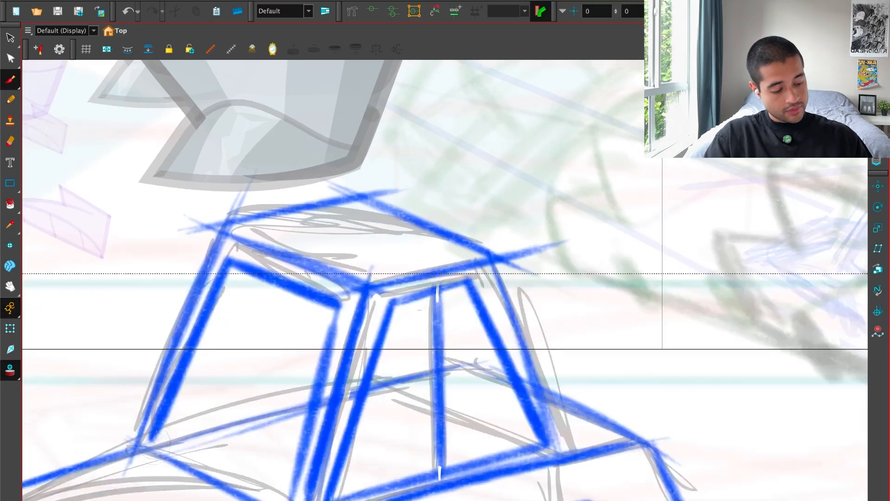
Strengthen the hood's far edge and the outline of the car's front face with heavier blue strokes.
key("1")
key("1")
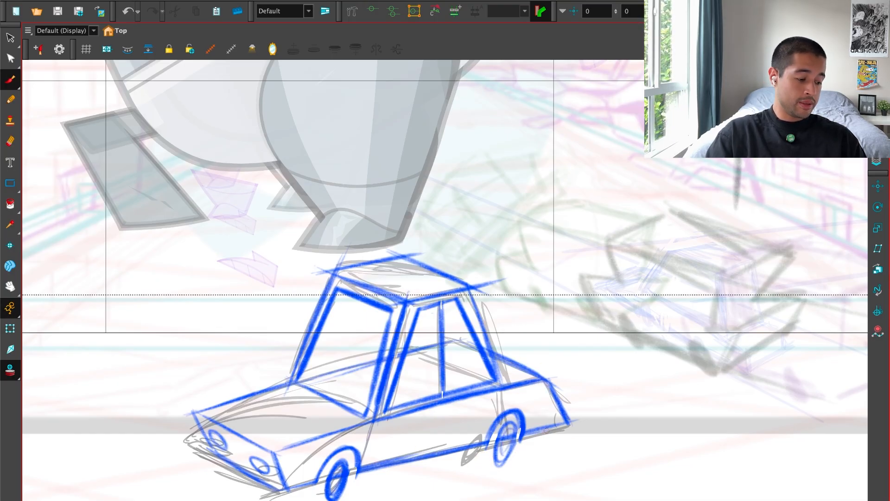
left_click_drag(547, 430, 525, 437)
key("1")
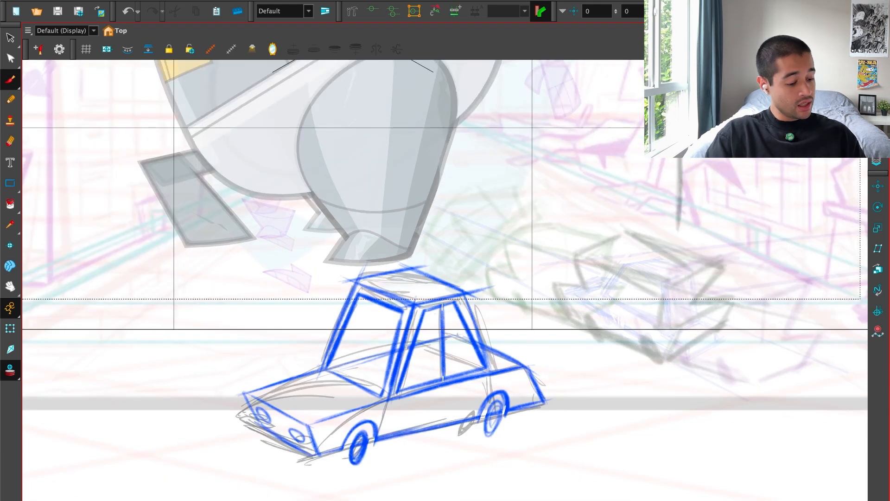
key("2")
left_click_drag(289, 381, 200, 413)
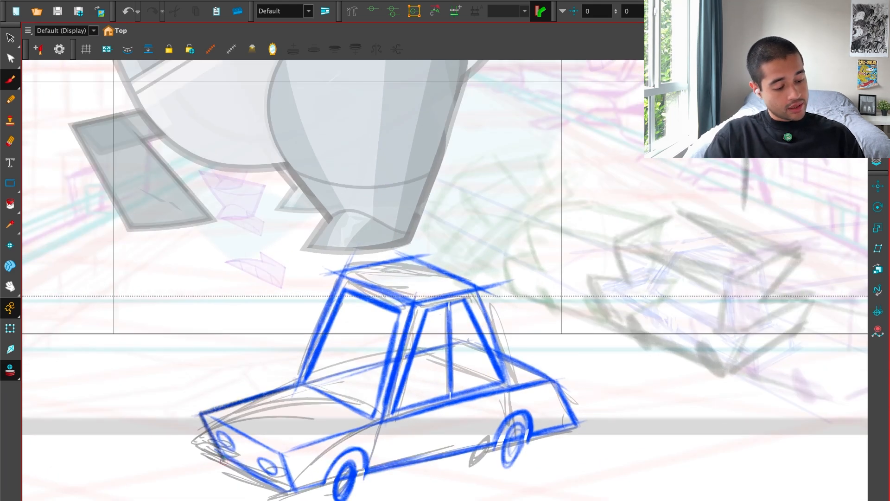
mouse_move(224, 460)
left_mouse_down()
mouse_move(291, 492)
mouse_move(330, 481)
left_mouse_up()
Extend the exposure of the blue car drawing on Drawing_3 from frame 7 back to frame 1.
left_click_drag(710, 402, 559, 441)
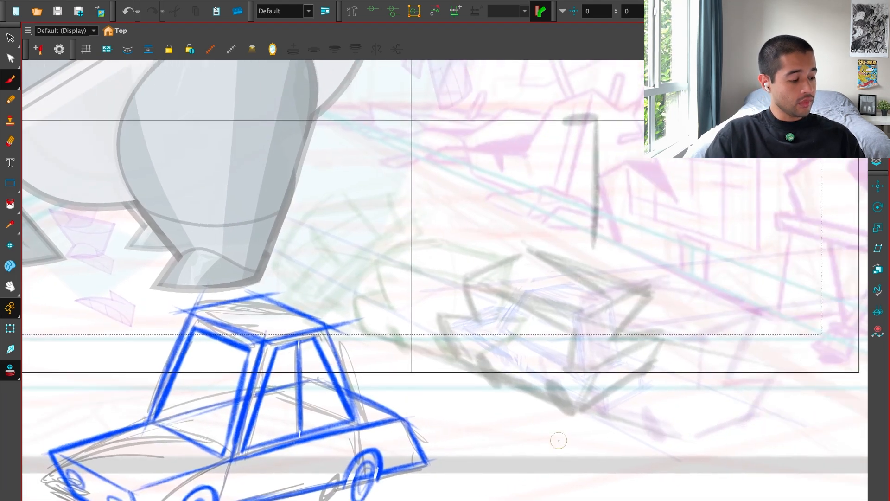
key(".")
key("1")
key("1")
key("super+f")
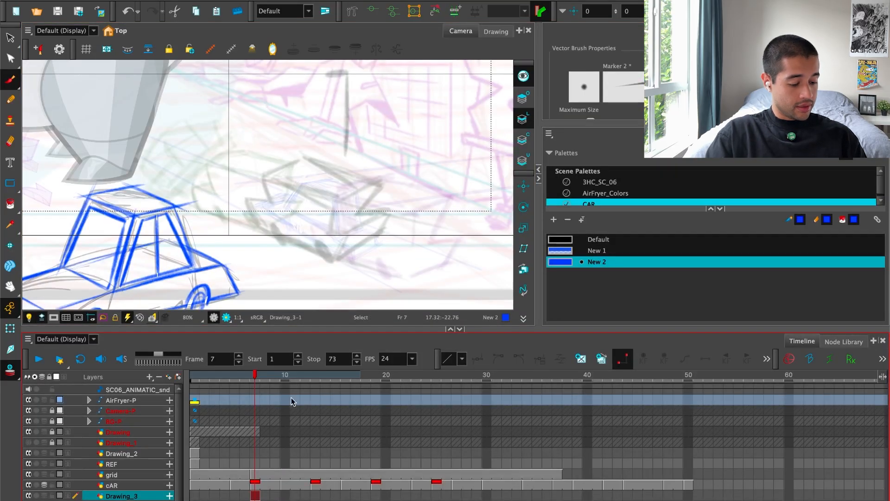
left_click_drag(255, 498, 195, 498)
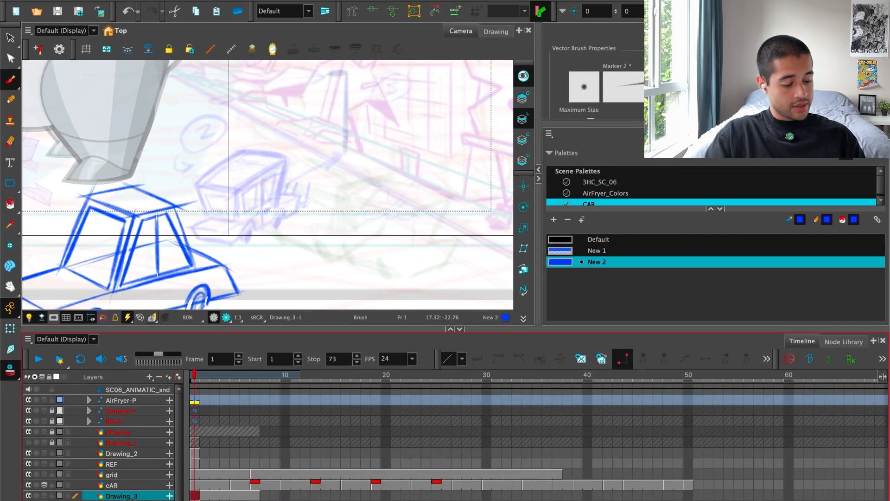
left_click(255, 500)
left_click(195, 500)
left_click(244, 500)
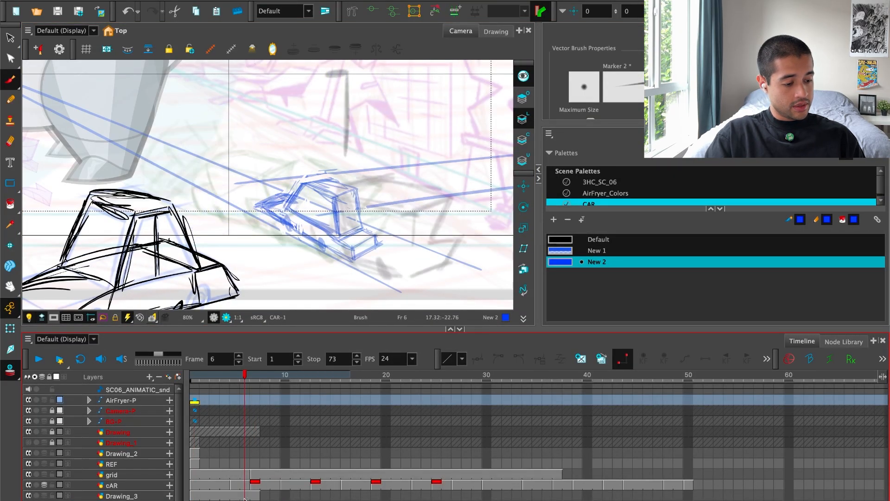
Scrub between frames 1 and 7 to compare the blue car drawing with the rough car animation.
key("alt+s")
key("super+a")
left_click_drag(283, 376, 163, 378)
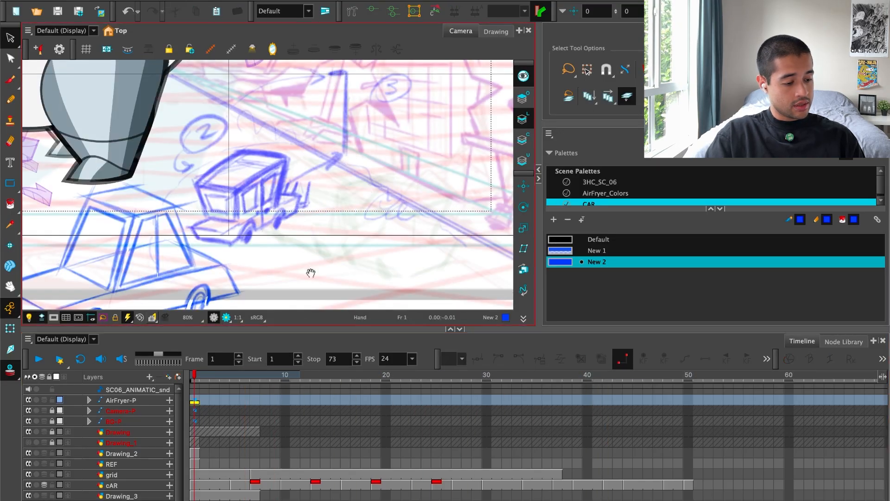
key("1")
left_click(215, 497)
left_click_drag(297, 285, 326, 286)
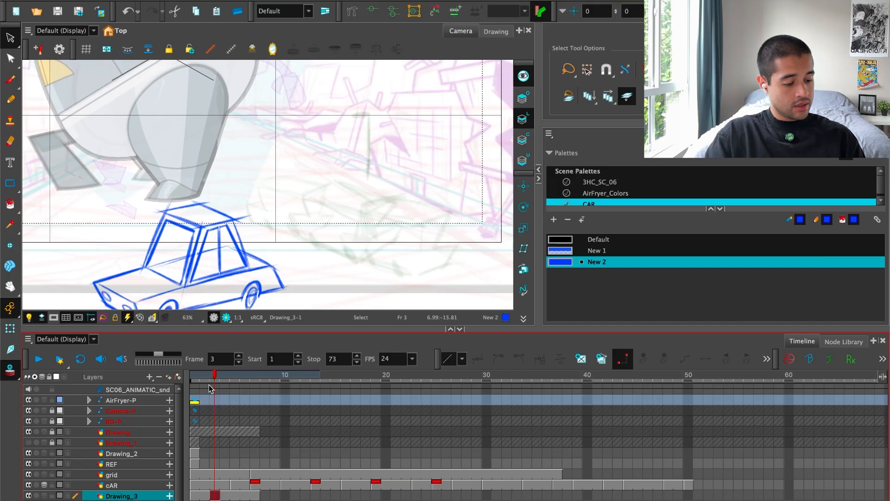
left_click_drag(207, 388, 250, 394)
left_click(196, 495)
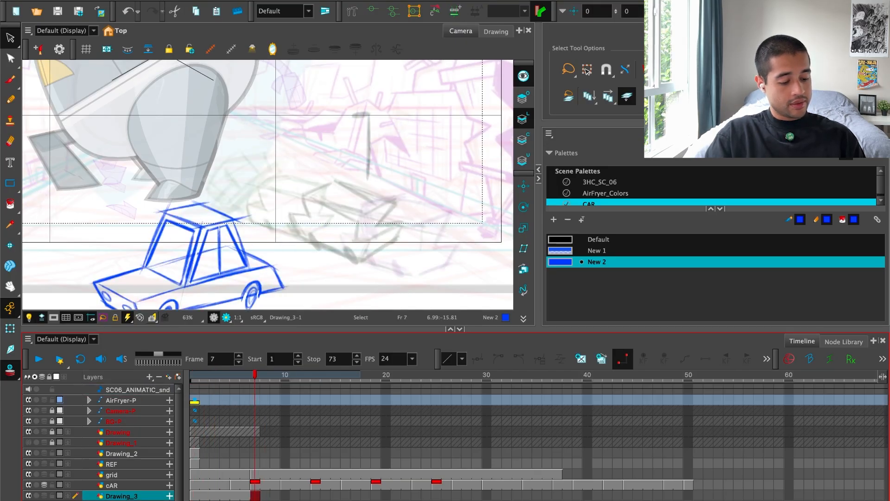
Rename the Drawing_3 layer as LAYOUT.
double_click(133, 496)
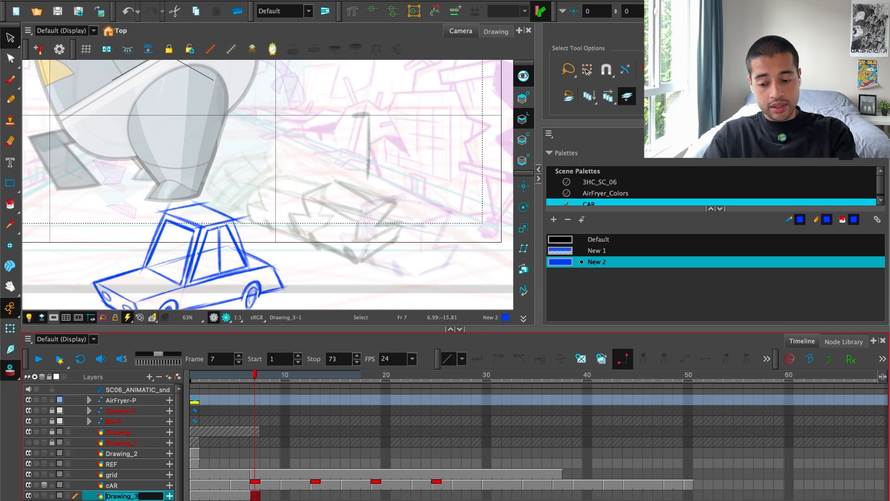
type("LAYOUT")
key("Return")
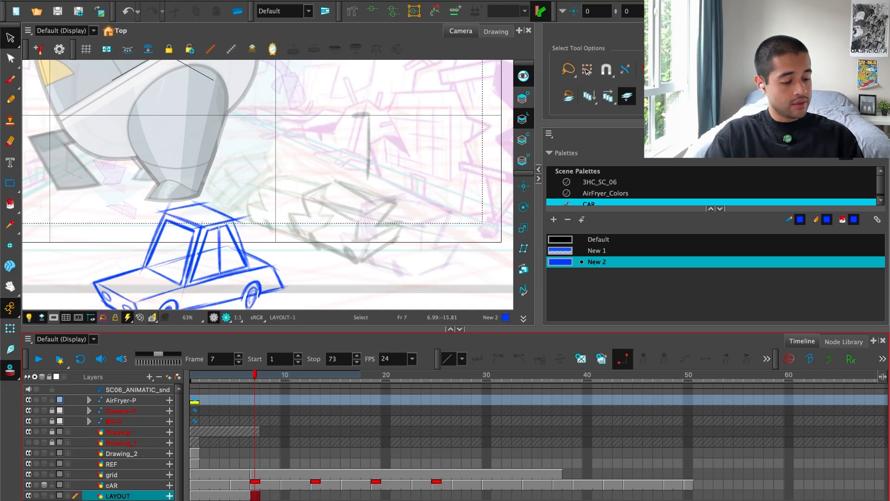
Turn off onion skin and set up the brush over the gray rough sketch of the second car.
key("alt+b")
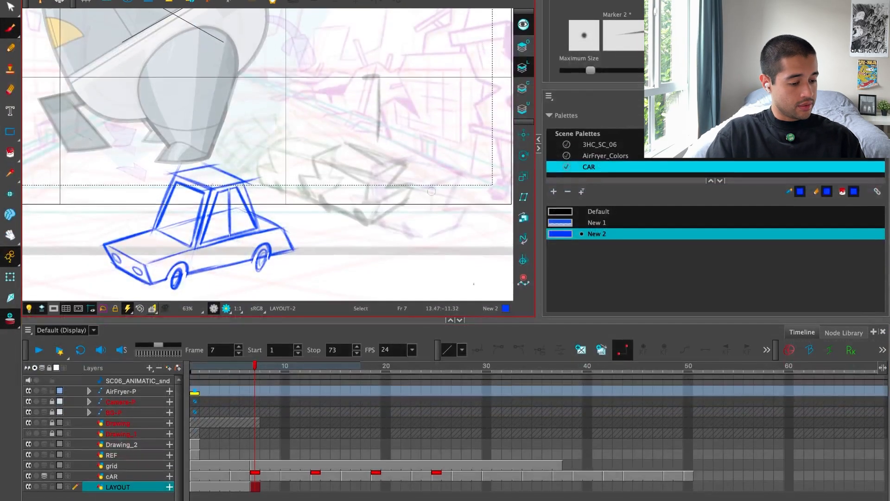
key("ctrl+f")
scroll(532, 422, "up", 6)
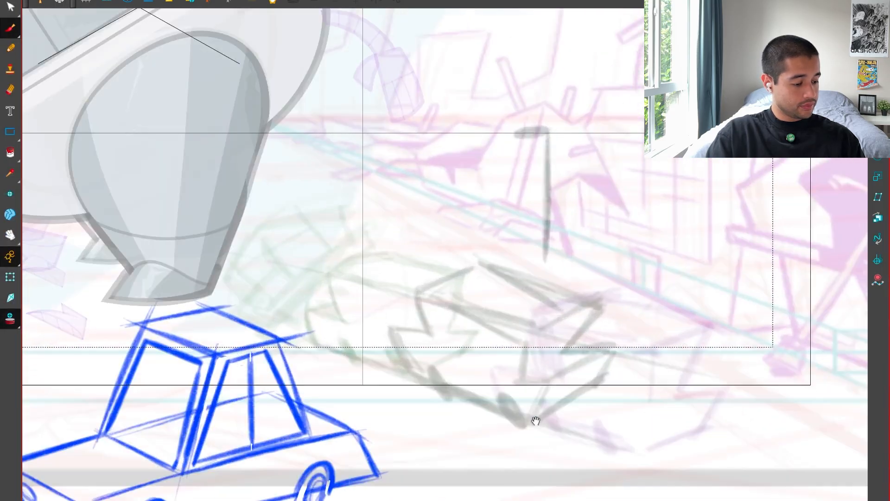
left_click(10, 320)
left_click_drag(462, 341, 449, 350)
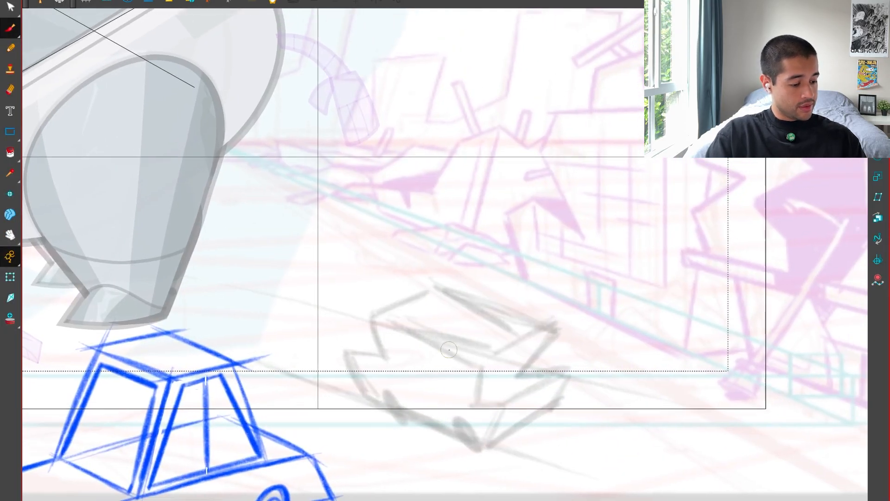
left_click_drag(374, 298, 389, 371)
left_click_drag(494, 362, 491, 362)
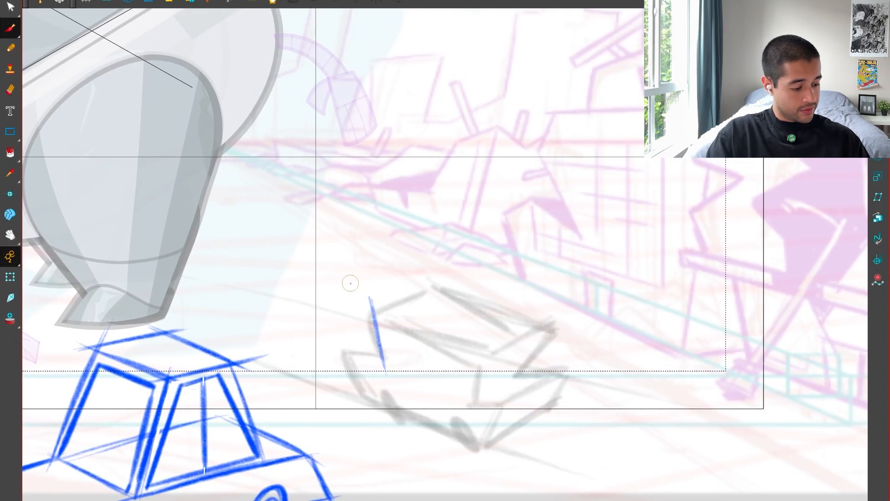
key("ctrl+z")
key("ctrl+z")
key("ctrl+z")
Draw the second car's near windshield pillar as a slanted blue line over the gray rough sketch.
left_click_drag(405, 309, 388, 357)
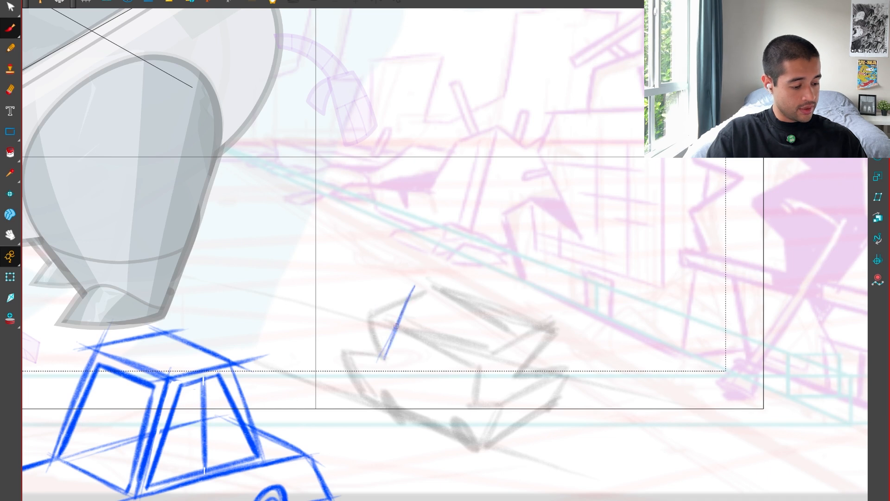
left_click_drag(414, 286, 385, 361)
left_click_drag(406, 357, 468, 339)
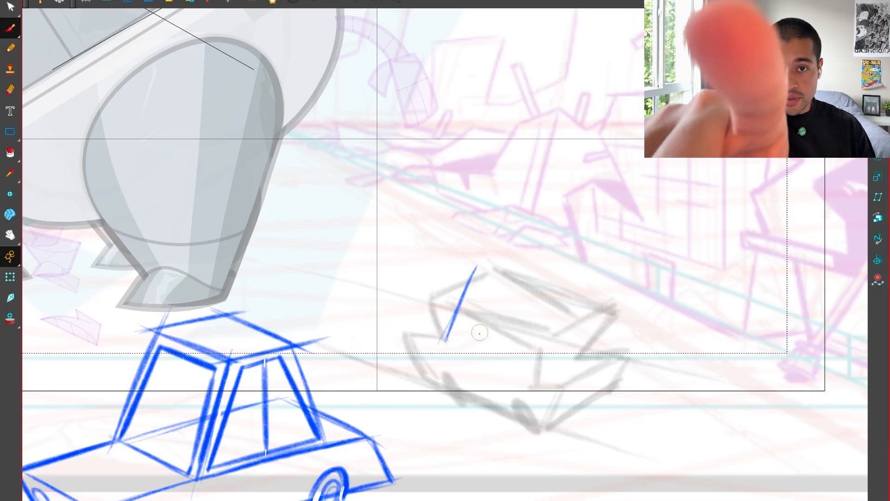
left_click_drag(520, 383, 556, 376)
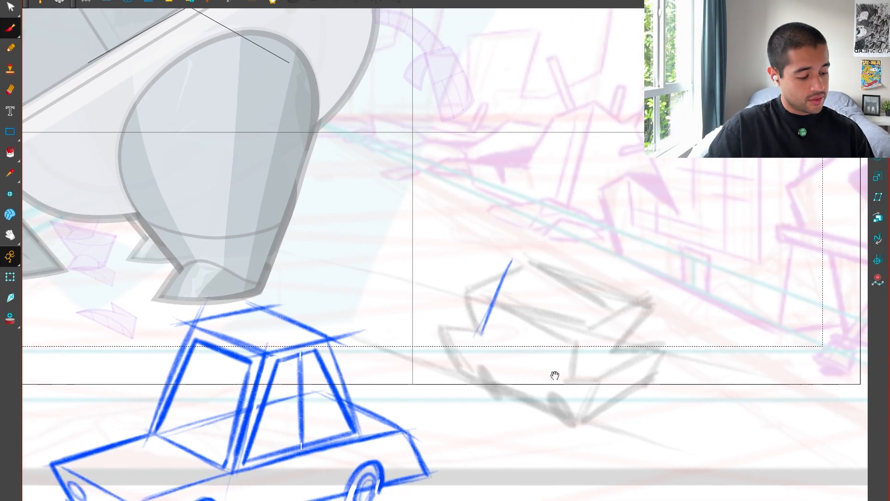
Outline the second car's body side, starting with a long diagonal upper edge through the base of the pillar.
left_click_drag(439, 327, 589, 406)
key("ctrl+z")
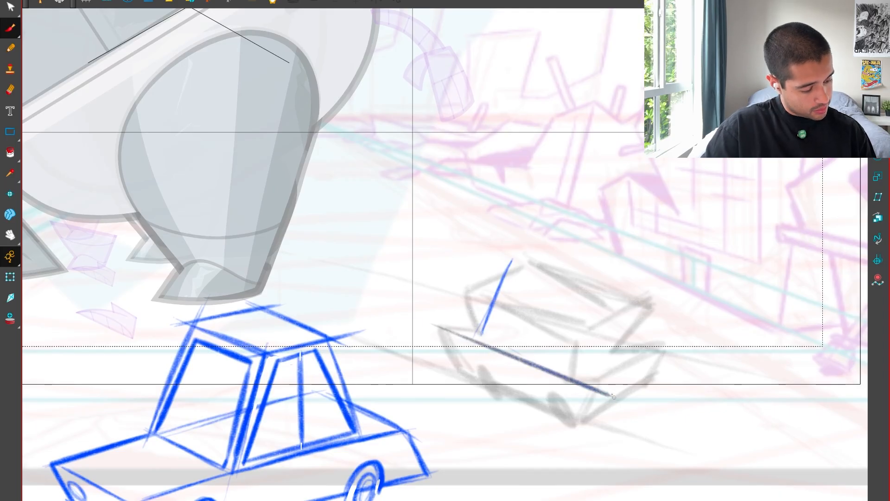
left_click_drag(434, 316, 617, 398)
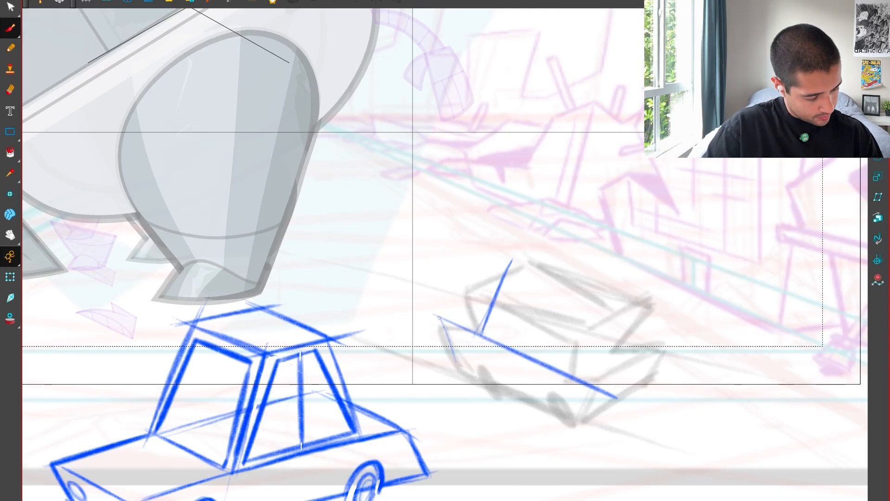
mouse_move(438, 317)
left_mouse_down()
mouse_move(454, 365)
mouse_move(607, 430)
mouse_move(603, 395)
mouse_move(680, 352)
mouse_move(482, 412)
left_mouse_up()
key("ctrl+z")
Draw a long perspective guideline from the vanishing point on the horizon to the upper corner of the second car's body.
key("1")
key("1")
key("1")
key("1")
key("1")
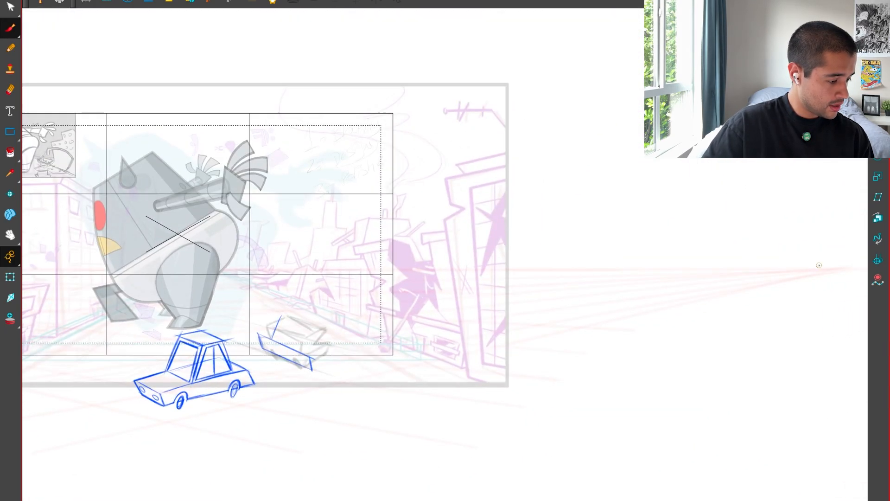
left_click_drag(860, 268, 315, 356)
left_click_drag(375, 395, 483, 376)
key("2")
key("2")
key("2")
key("2")
key("2")
key("2")
key("2")
mouse_move(434, 403)
left_mouse_down()
mouse_move(439, 378)
mouse_move(482, 381)
left_mouse_up()
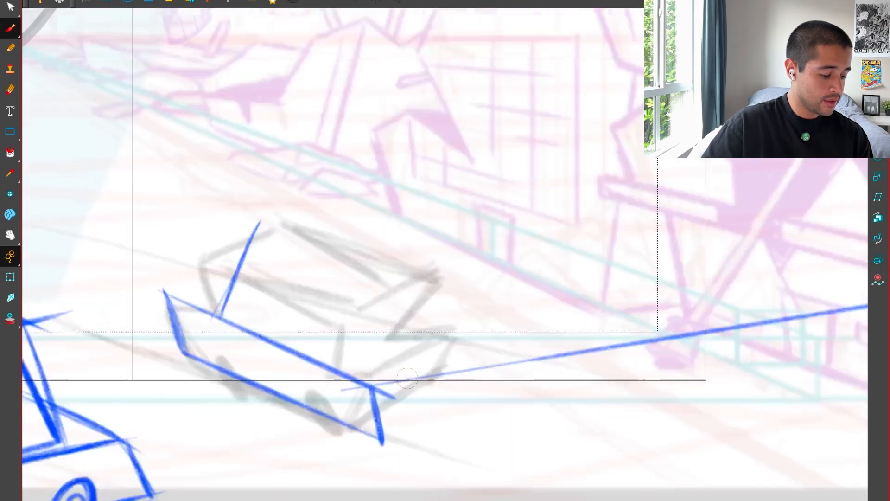
mouse_move(349, 410)
left_mouse_down()
mouse_move(513, 382)
mouse_move(345, 431)
left_mouse_up()
Draw a second perspective guideline from the far vanishing point on the horizon through the lower front corner of the second car's body.
key("1")
key("1")
key("1")
key("1")
key("1")
key("1")
left_click_drag(778, 304, 580, 330)
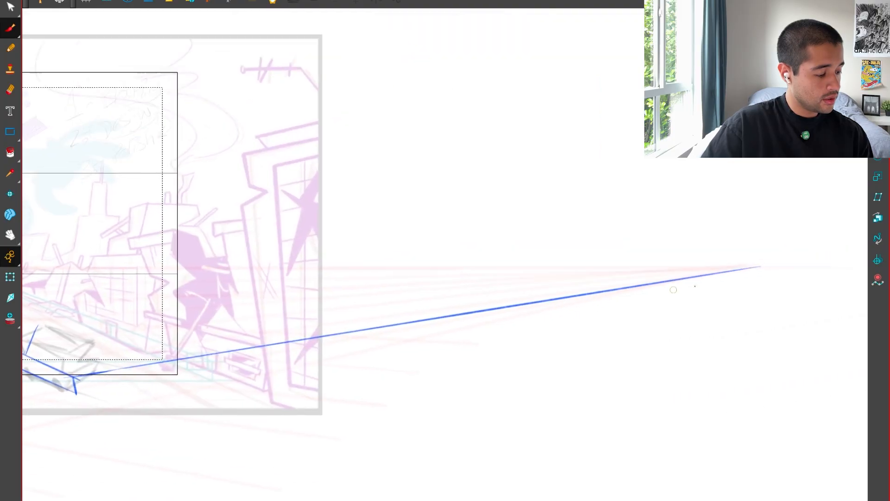
left_click_drag(753, 267, 45, 400)
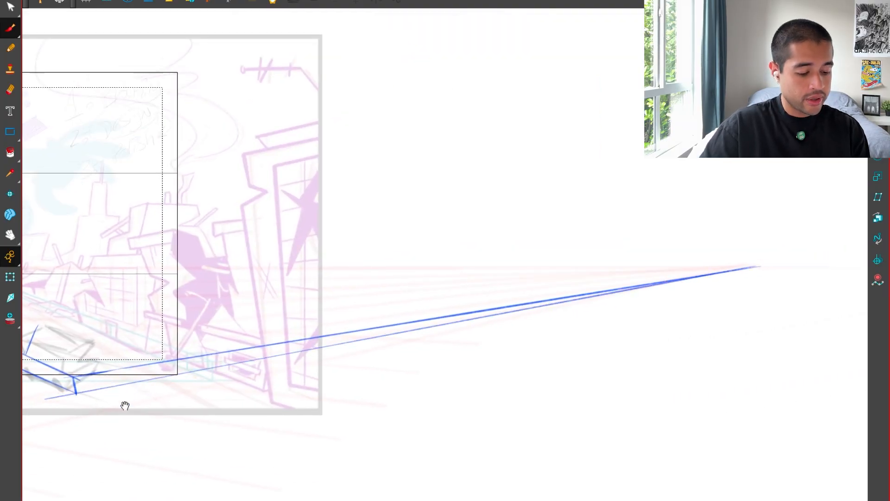
Draw the lower edge of the second car's front face along the guideline and close the face with its far upright edge.
left_click_drag(123, 406, 436, 402)
key("2")
key("2")
key("2")
key("2")
mouse_move(310, 431)
left_mouse_down()
mouse_move(474, 398)
mouse_move(460, 402)
left_mouse_up()
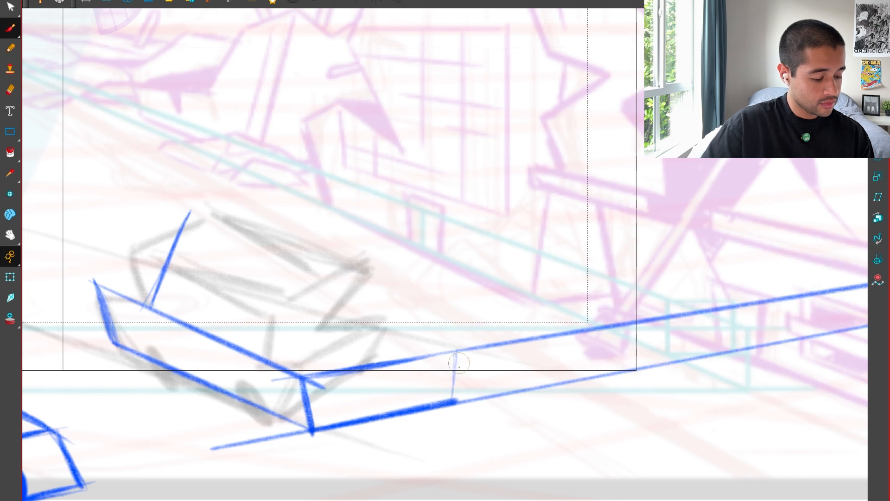
key("1")
key("1")
key("1")
key("2")
key("2")
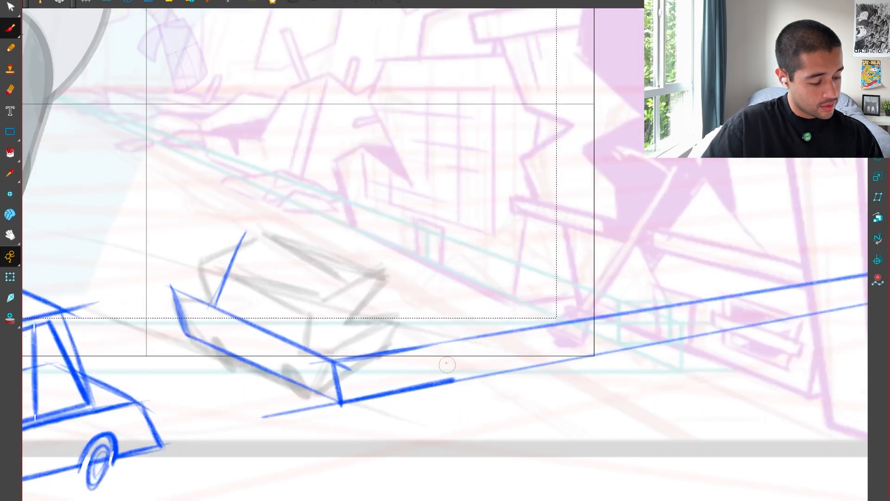
Draw a perspective guideline from the rear upper corner of the second car's body to the far vanishing point, replacing a first attempt.
key("1")
key("1")
key("1")
key("1")
key("1")
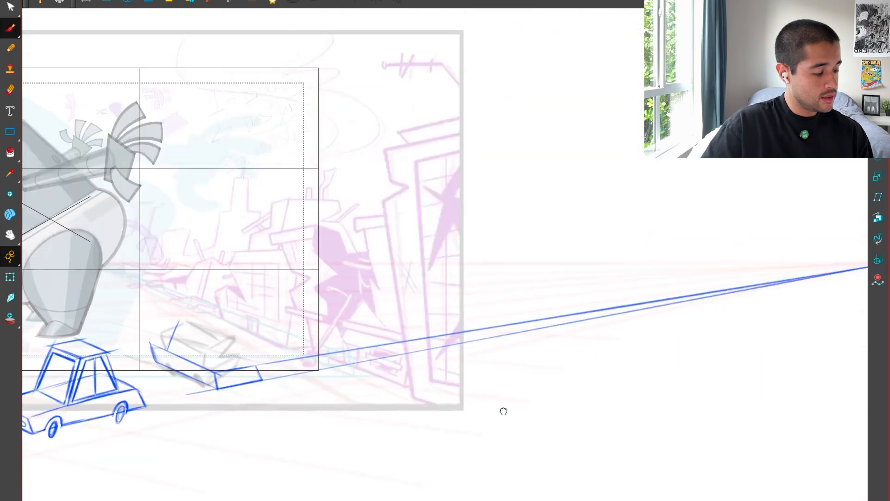
left_click_drag(504, 411, 479, 423)
left_click_drag(807, 283, 700, 307)
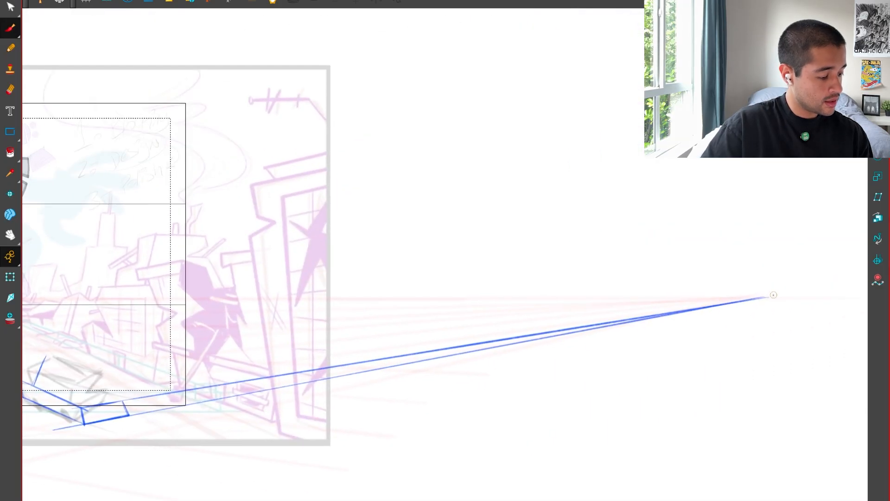
mouse_move(766, 297)
left_mouse_down()
mouse_move(463, 320)
mouse_move(55, 371)
left_mouse_up()
left_click_drag(166, 354, 314, 362)
key("ctrl+z")
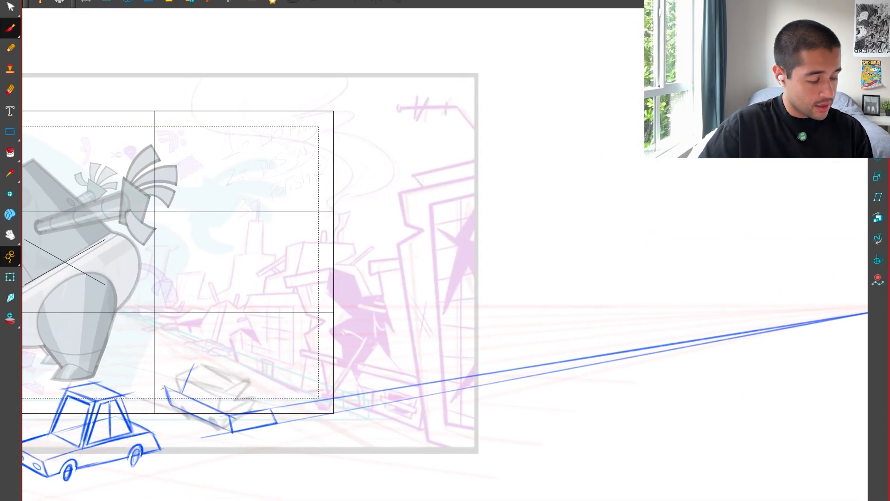
left_click_drag(163, 389, 888, 310)
left_click_drag(330, 420, 542, 344)
Darken the start of the rear upper edge along the guideline at the second car's rear corner.
key("2")
key("2")
key("2")
key("2")
key("alt+s")
key("2")
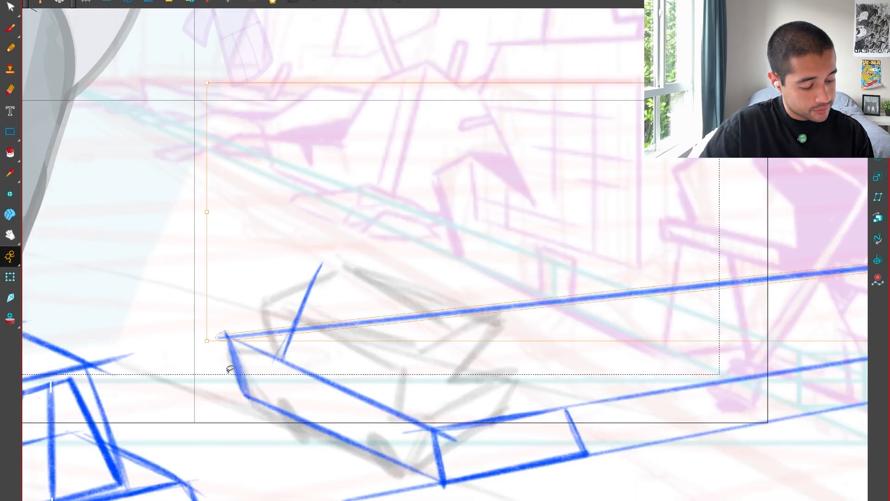
key("Escape")
key("alt+b")
left_click_drag(234, 334, 303, 327)
Sketch the near roof edge of the second car's cabin and draw the near front pillar down to the body.
key("1")
key("1")
left_click_drag(494, 364, 479, 376)
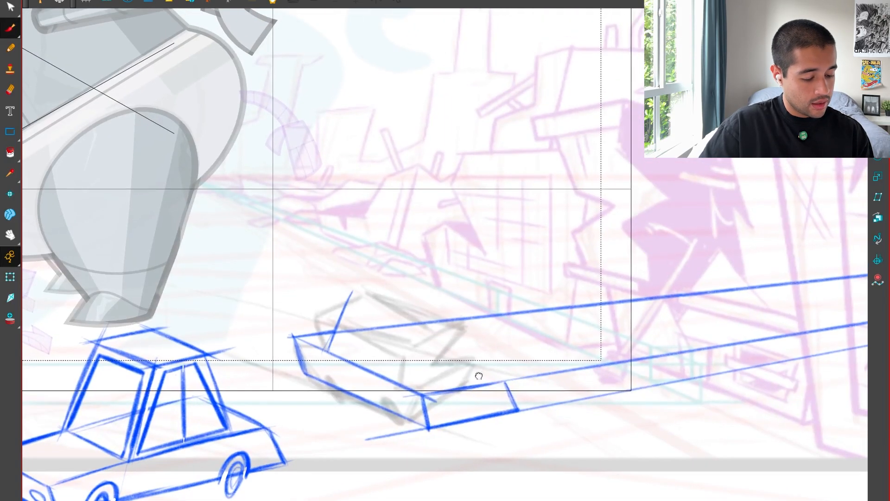
mouse_move(373, 297)
left_mouse_down()
mouse_move(458, 322)
mouse_move(432, 387)
left_mouse_up()
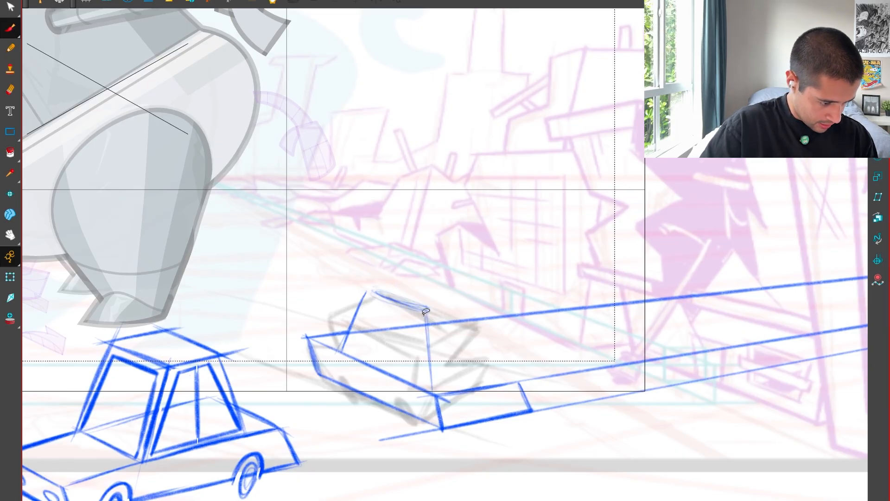
key("ctrl+z")
left_click_drag(416, 309, 421, 384)
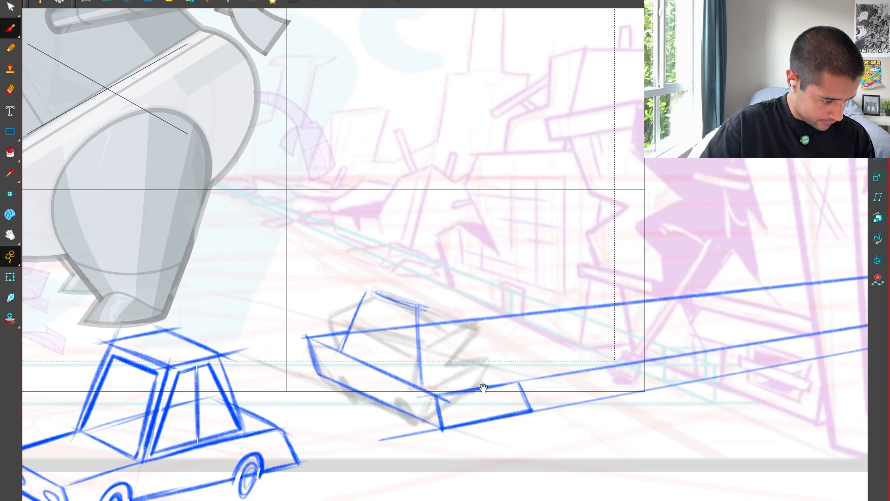
Draw perspective guidelines to the far vanishing point from the near front pillar's base and from both ends of the roof edge.
key("1")
key("1")
left_click_drag(843, 299, 714, 329)
key("1")
mouse_move(818, 284)
left_mouse_down()
mouse_move(266, 369)
mouse_move(559, 332)
left_mouse_up()
key("ctrl+z")
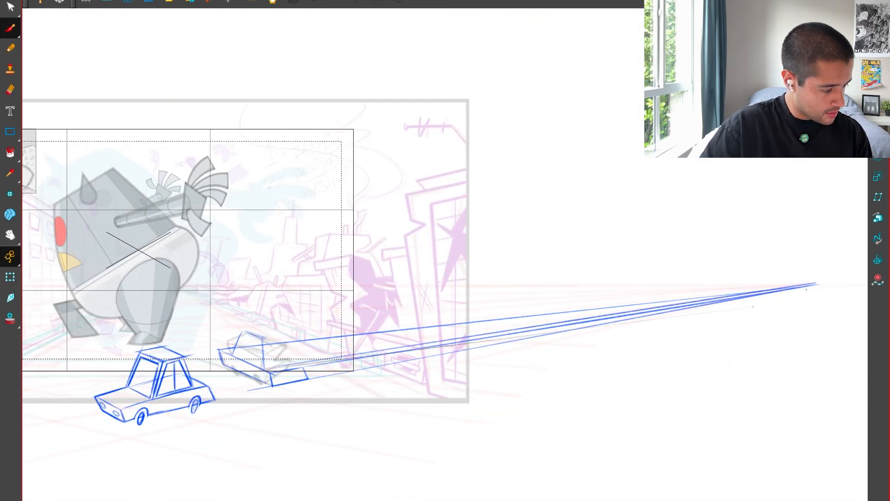
key("ctrl+z")
left_click_drag(266, 368, 717, 300)
mouse_move(262, 338)
left_mouse_down()
mouse_move(817, 284)
mouse_move(780, 287)
left_mouse_up()
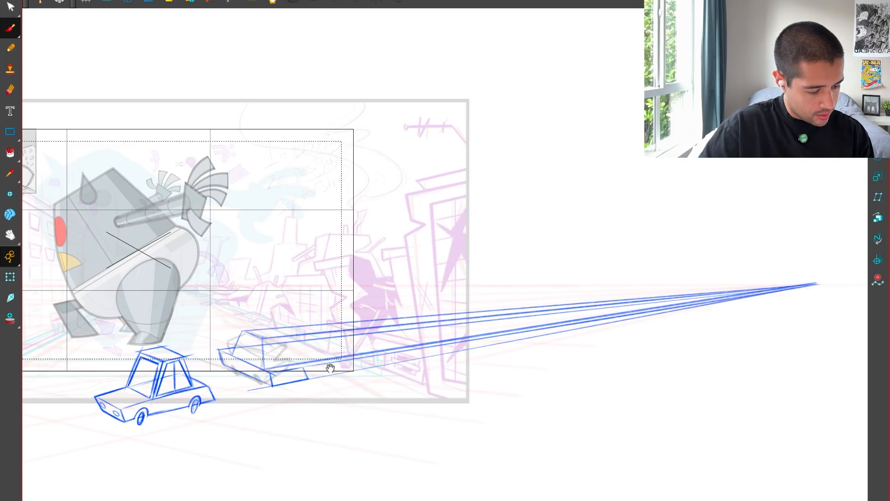
Extend the second car's upper and lower body side edges as guidelines back to the vanishing point behind the robot.
key("2")
key("2")
key("2")
left_click_drag(400, 409, 519, 393)
key("1")
key("1")
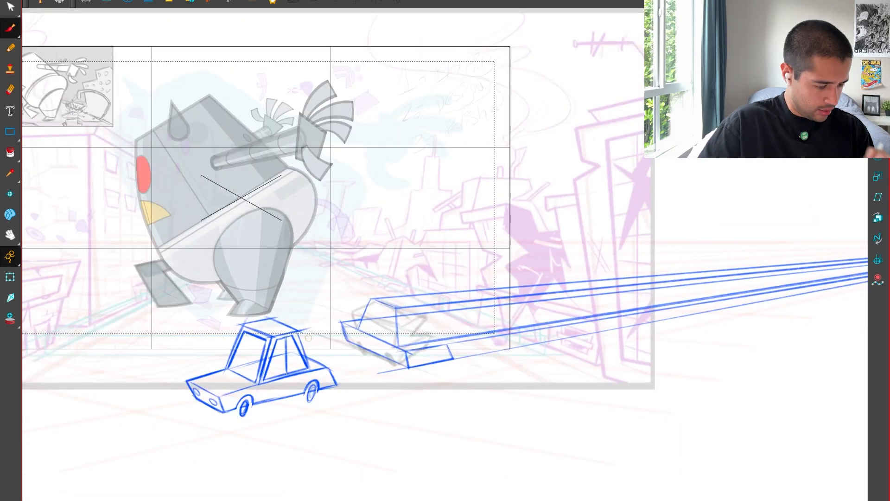
key("2")
left_click_drag(450, 398, 532, 404)
mouse_move(522, 356)
left_mouse_down()
mouse_move(528, 362)
mouse_move(260, 276)
mouse_move(166, 216)
mouse_move(161, 228)
left_mouse_up()
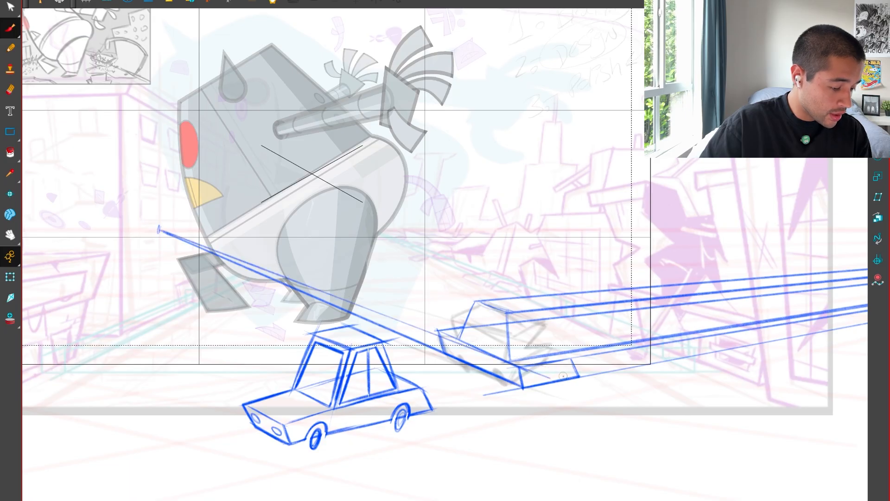
Redraw the upper edge of the second car's body side toward the vanishing point and adjust the rear edge and guideline to meet it.
key("2")
key("2")
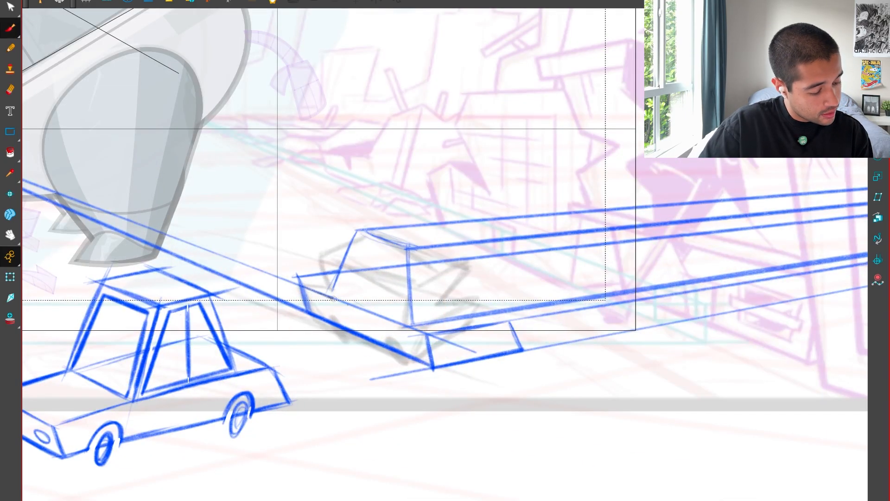
left_click_drag(432, 335, 284, 278)
left_click(309, 274)
left_click(308, 272)
left_click(303, 295)
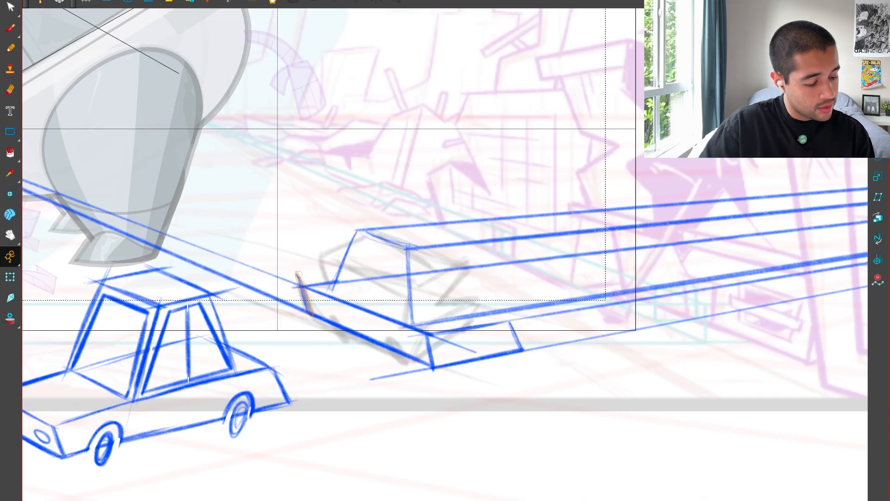
key("1")
key("2")
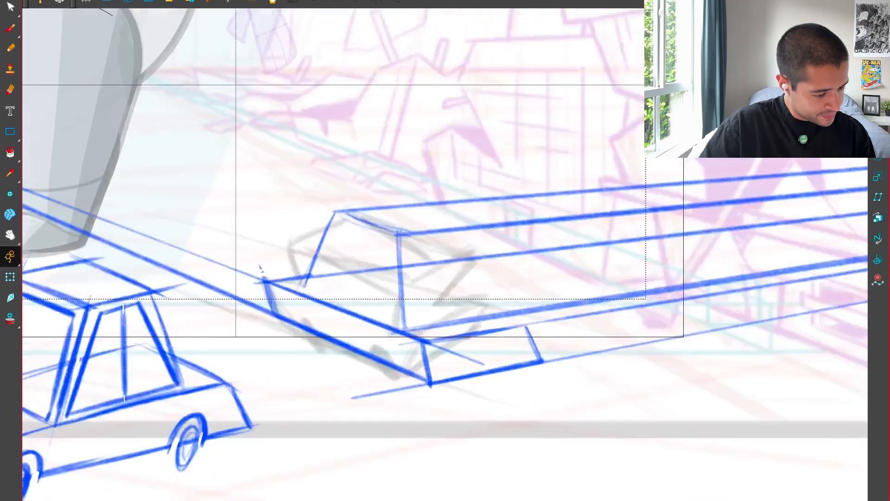
Replace the second car's near rear pillar with a steeper line from the roof corner to the corrected body edge.
left_click_drag(323, 222, 338, 257)
key("alt+b")
left_click_drag(344, 207, 311, 293)
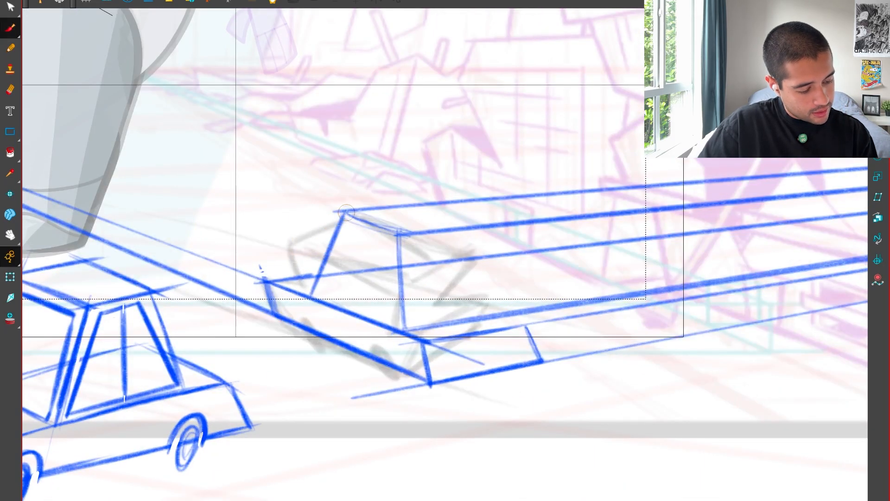
key("ctrl+z")
left_click_drag(349, 214, 313, 295)
key("1")
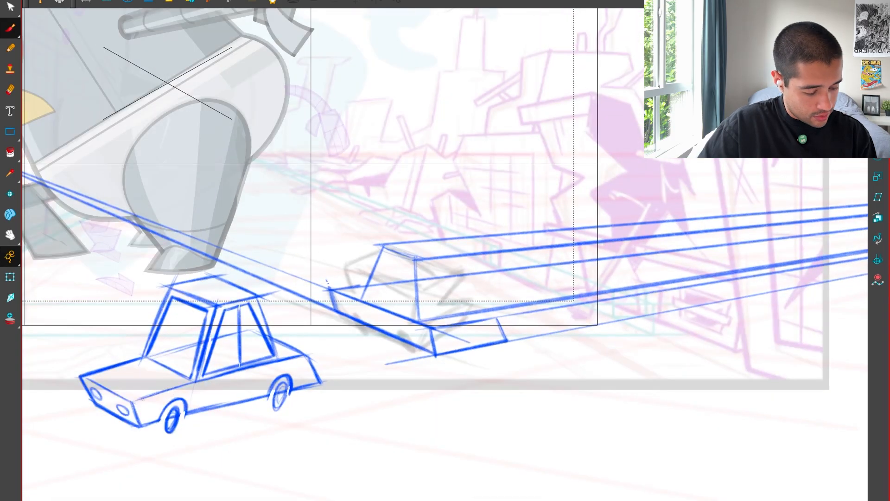
key("2")
key("ctrl+z")
mouse_move(364, 232)
left_mouse_down()
mouse_move(346, 305)
mouse_move(361, 235)
left_mouse_up()
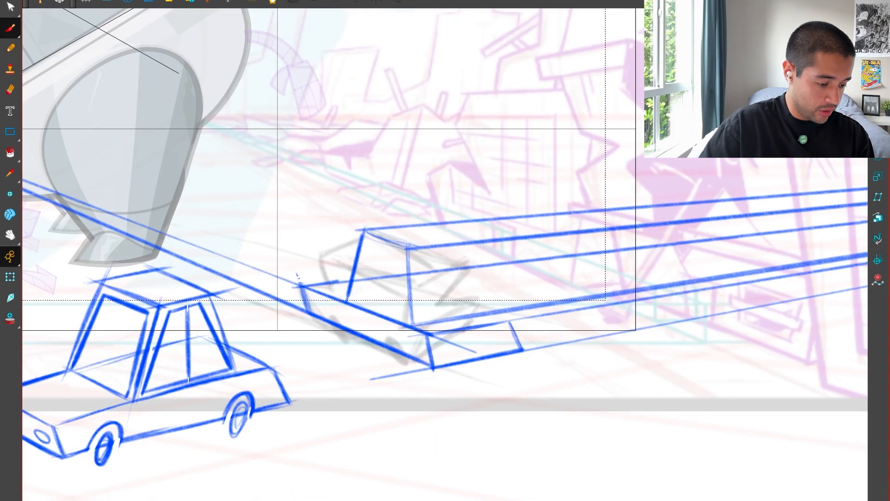
Draw a guideline from the vanishing point behind the robot across the far side of the second car's roof.
key("1")
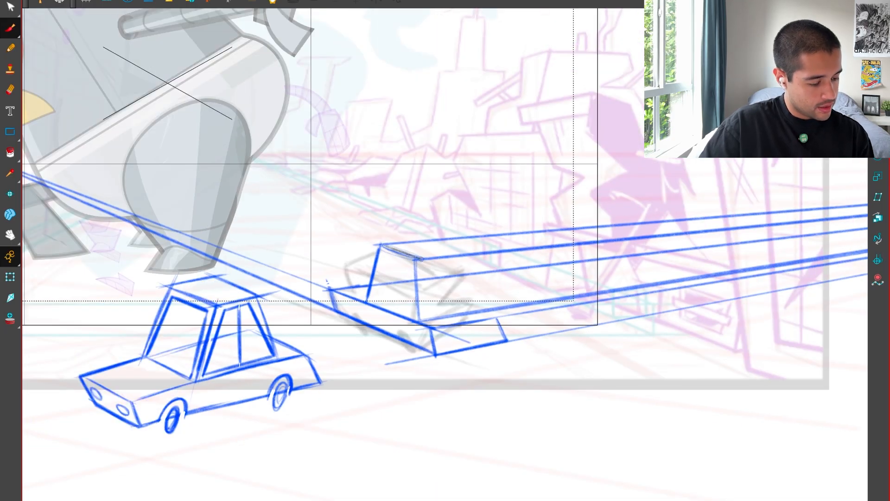
key("1")
key("1")
left_click_drag(431, 250, 501, 296)
mouse_move(216, 237)
left_mouse_down()
mouse_move(544, 296)
mouse_move(522, 299)
left_mouse_up()
Draw the far front pillar of the second car's cabin and strengthen the near front pillar.
key("2")
key("2")
key("2")
key("2")
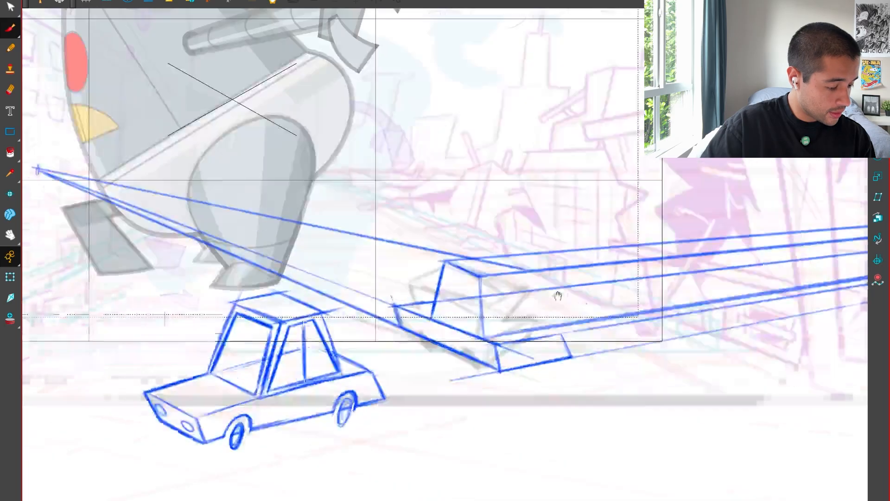
left_click_drag(493, 229, 510, 325)
left_click_drag(423, 239, 423, 339)
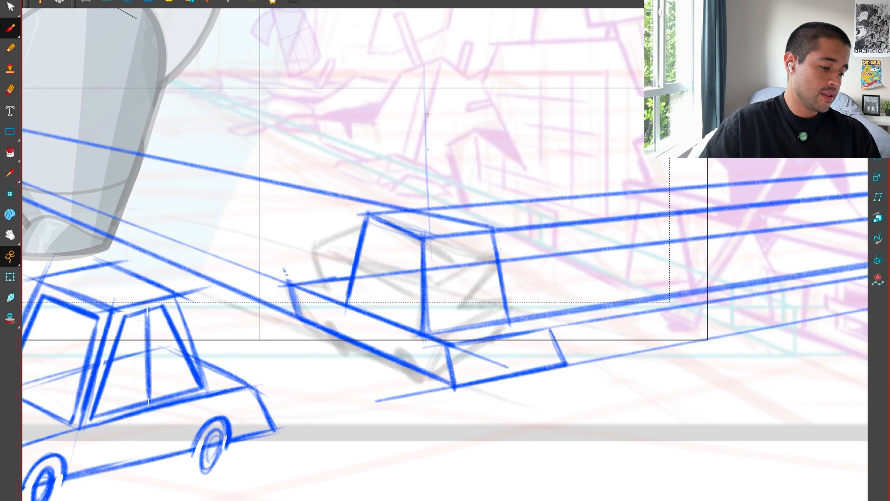
Draw a guideline from the vanishing point behind the robot to the near edge of the second car's roof.
key("1")
key("1")
key("1")
left_click_drag(436, 251, 469, 274)
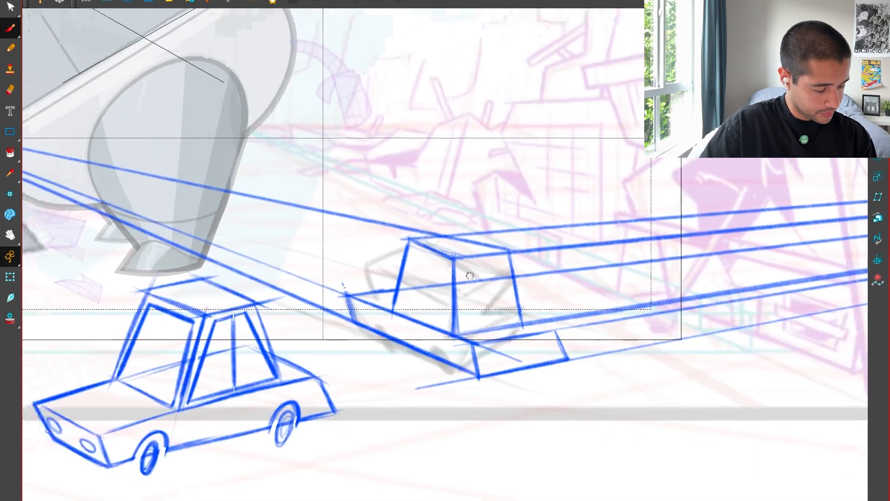
left_click_drag(334, 226, 481, 281)
left_click_drag(249, 227, 594, 309)
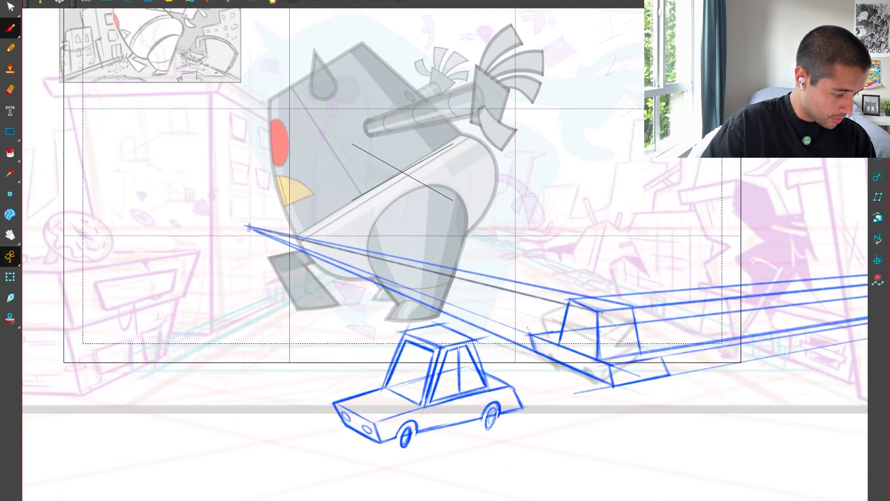
Clean up the second car's roof by redrawing its rear edge and its near side edge between the pillar tops.
key("2")
key("2")
key("2")
mouse_move(705, 355)
left_mouse_down()
mouse_move(580, 297)
mouse_move(556, 338)
left_mouse_up()
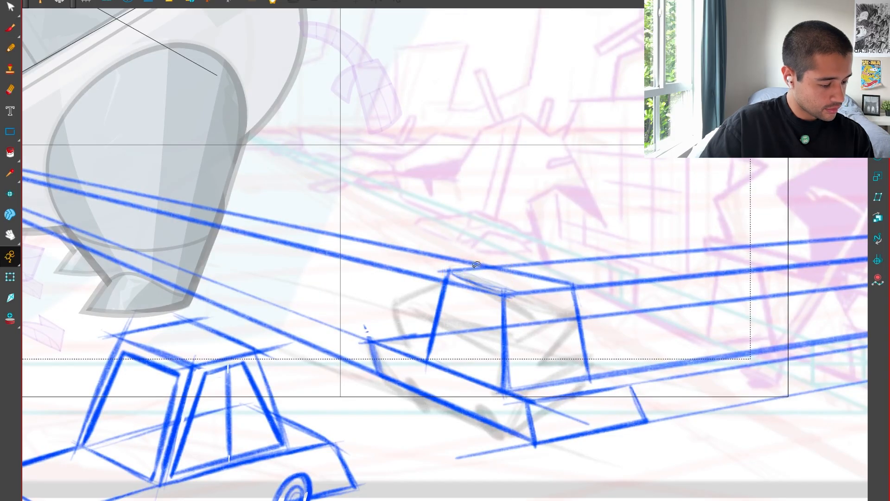
key("alt+b")
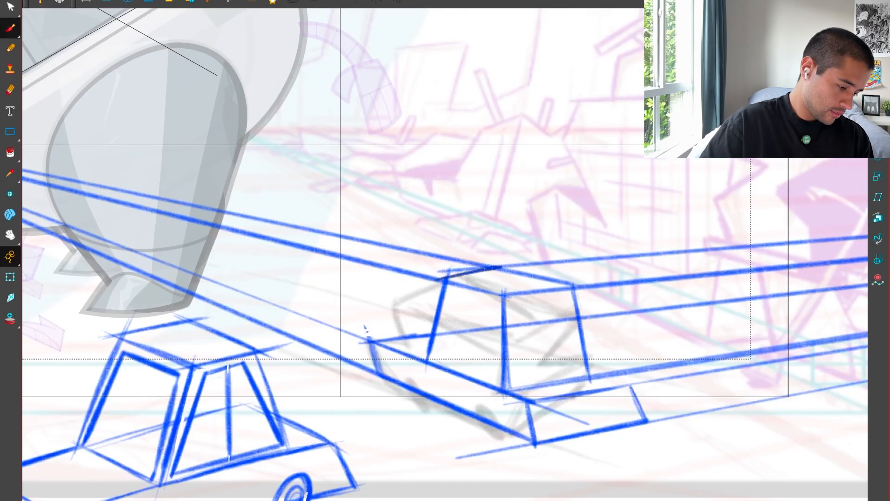
key("ctrl+z")
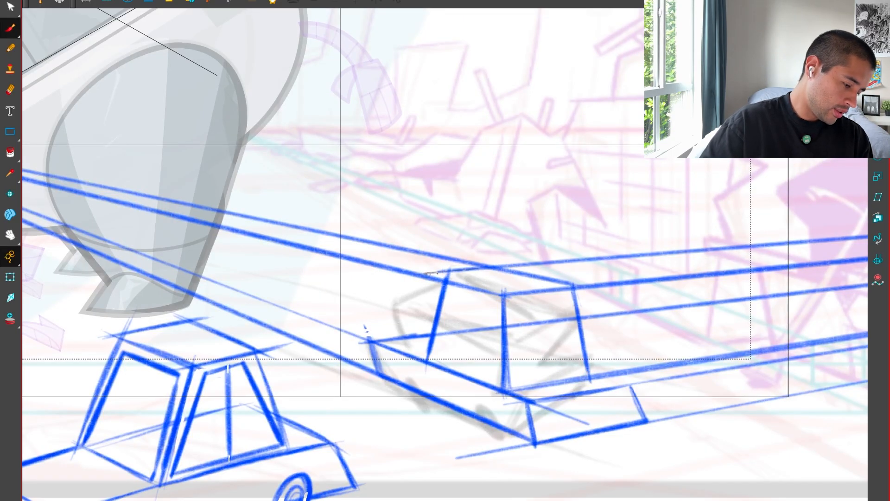
left_click_drag(426, 274, 491, 268)
key("alt+s")
left_click(559, 260)
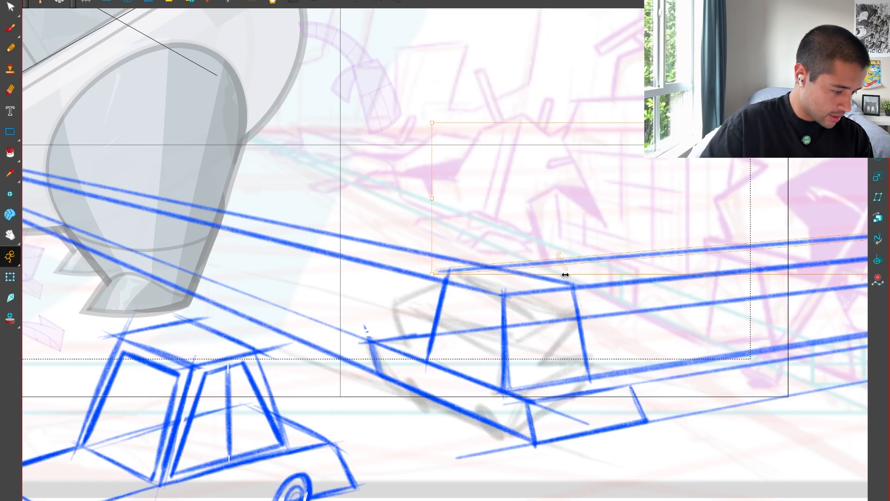
left_click_drag(434, 270, 506, 295)
key("alt+b")
Draw a guideline from the vanishing point behind the robot to the base of the second car's far front pillar.
key("1")
key("1")
left_click_drag(630, 365, 534, 340)
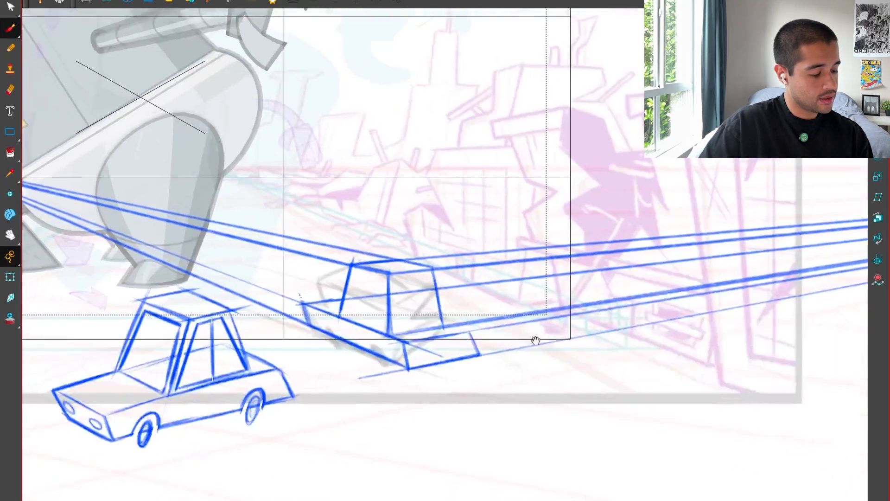
left_click_drag(436, 348, 457, 354)
key("1")
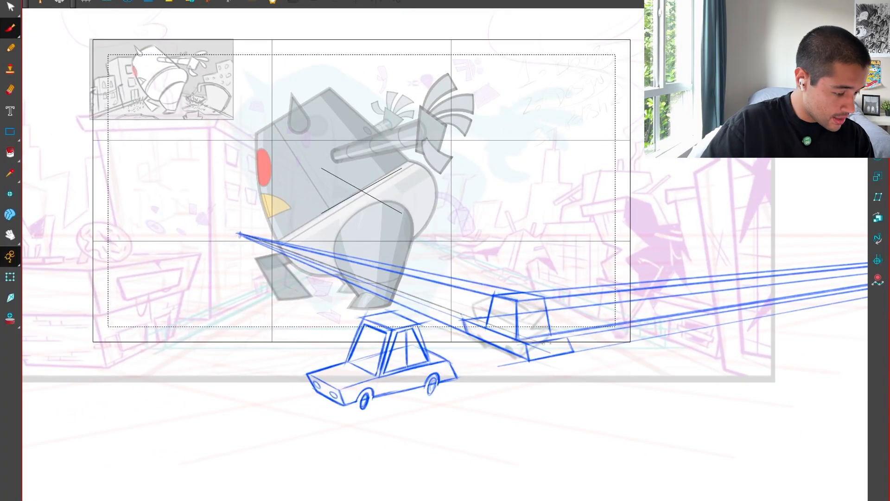
left_click_drag(633, 354, 556, 314)
key("2")
key("2")
key("2")
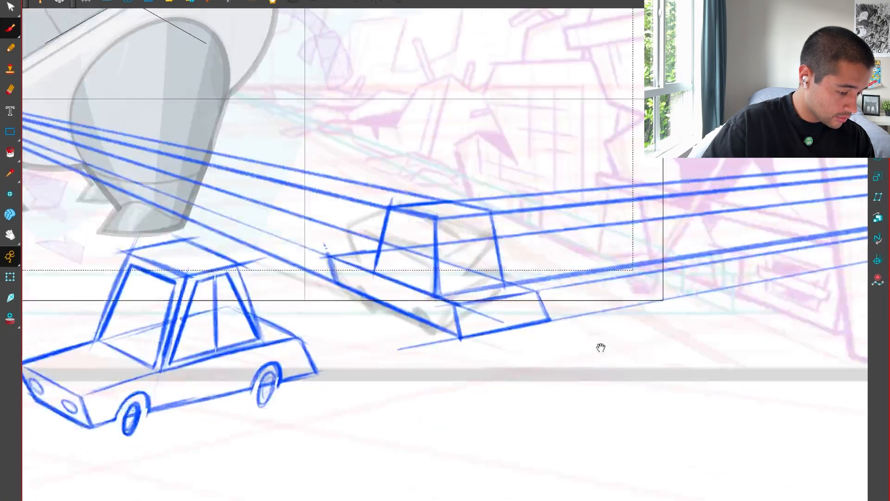
Draw the far edge of the second car's hood from the far pillar's base to the front face's upper corner.
key("2")
left_click_drag(600, 348, 584, 359)
key("2")
left_click_drag(516, 284, 570, 300)
Draw two small oval headlights on the second car's front face.
key("1")
key("1")
left_click_drag(559, 351, 582, 346)
key("2")
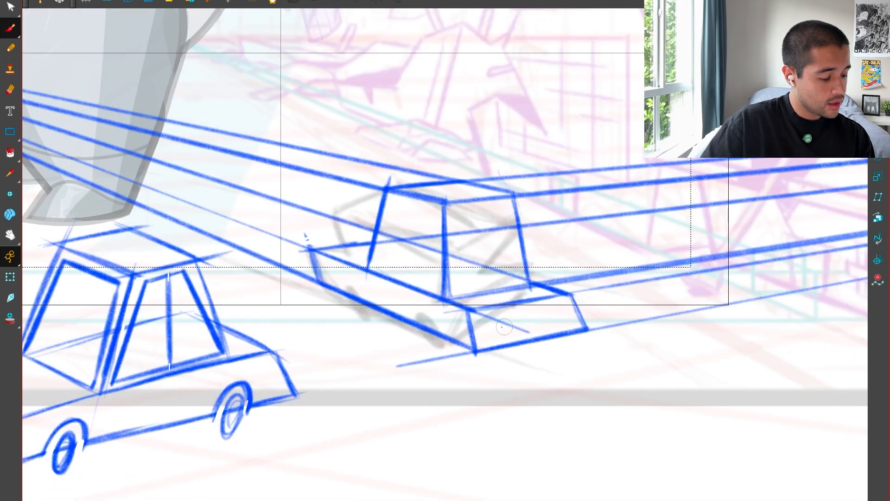
left_click_drag(490, 335, 504, 334)
left_click_drag(569, 318, 567, 316)
left_click_drag(499, 256, 538, 260)
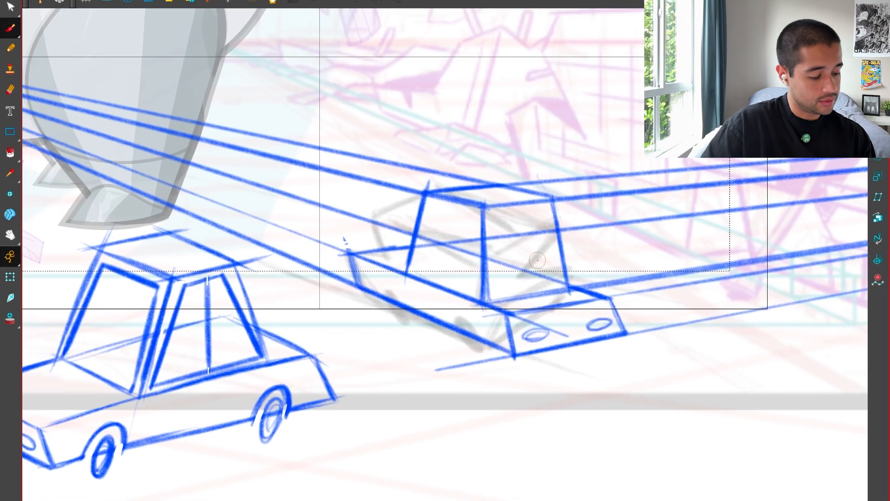
Construct the rear wheel's position with crossing diagonals and divisions on the second car's near side, and draw the filled wheel under an arch.
left_click_drag(356, 259, 514, 355)
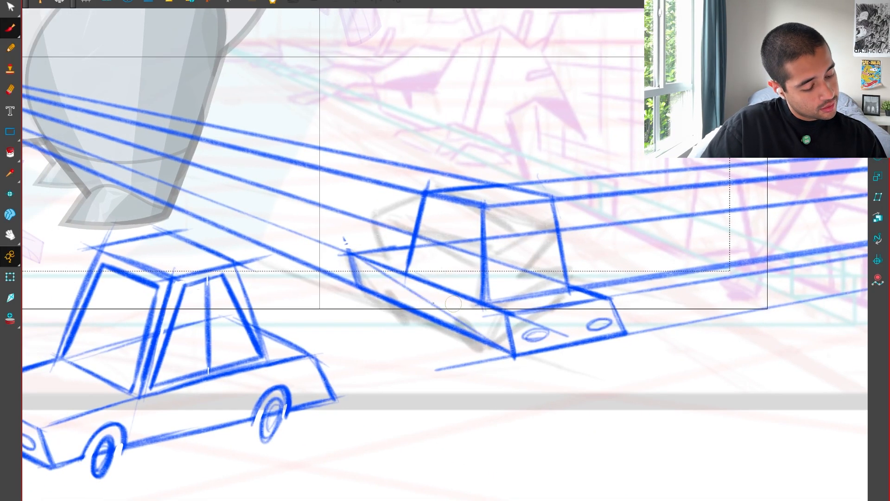
left_click_drag(374, 290, 511, 314)
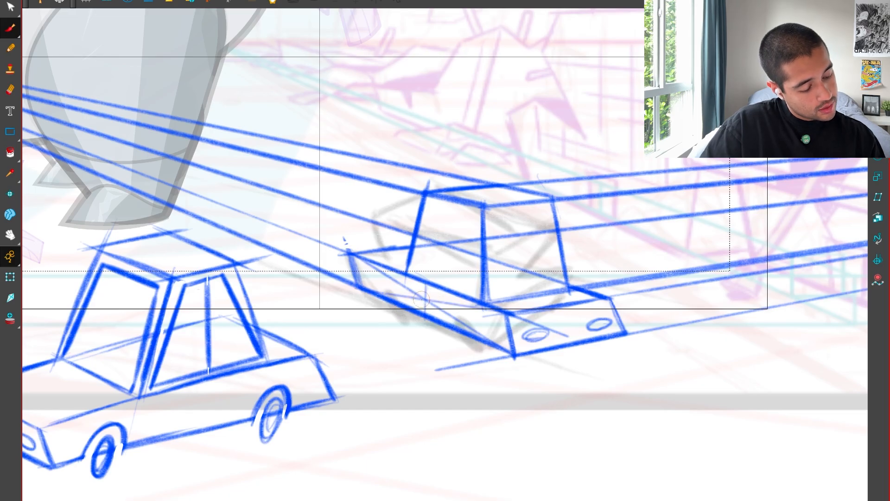
left_click_drag(356, 257, 415, 307)
left_click_drag(364, 286, 426, 285)
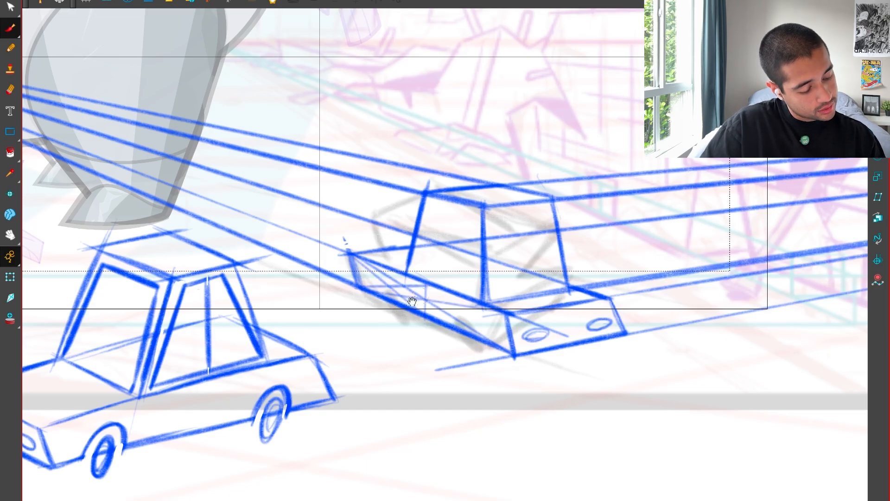
key("2")
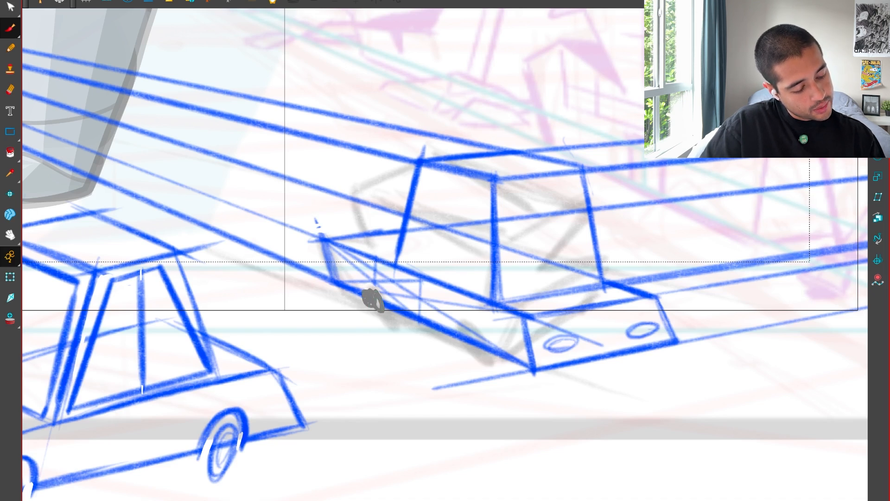
mouse_move(381, 309)
left_mouse_down()
mouse_move(374, 296)
mouse_move(373, 317)
mouse_move(373, 301)
left_mouse_up()
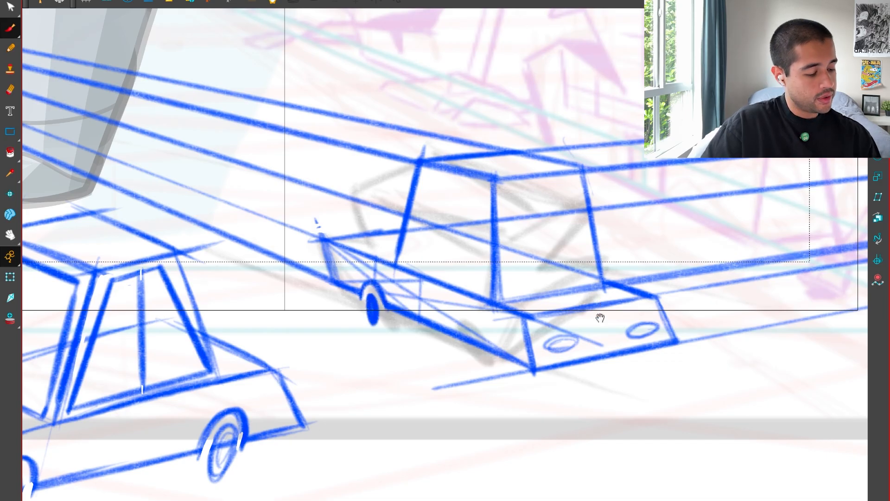
Subdivide the front half of the second car's near side with construction lines and draw the filled front wheel under an arch.
left_click_drag(600, 318, 575, 311)
left_click_drag(396, 274, 504, 358)
mouse_move(396, 311)
left_mouse_down()
mouse_move(497, 310)
mouse_move(402, 311)
left_mouse_up()
left_click_drag(444, 290, 446, 331)
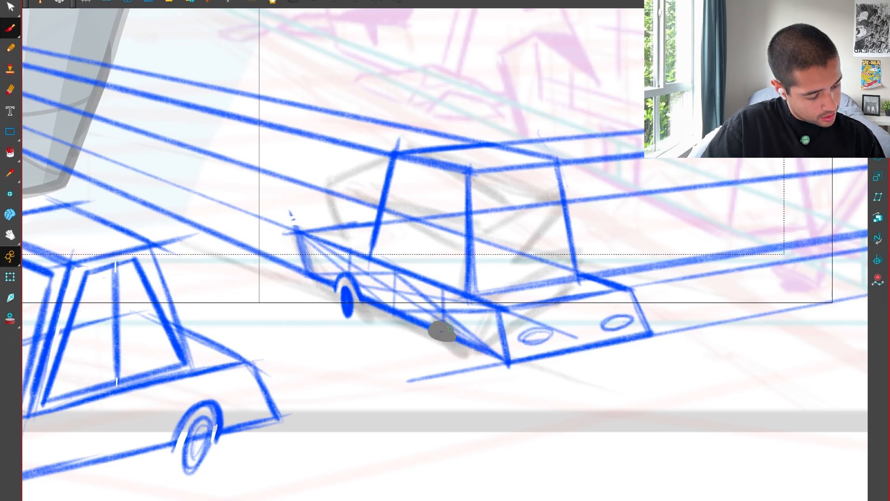
mouse_move(450, 329)
left_mouse_down()
mouse_move(435, 319)
mouse_move(458, 341)
mouse_move(441, 353)
mouse_move(440, 326)
mouse_move(444, 342)
left_mouse_up()
key("alt+s")
left_click(455, 344)
key("1")
key("1")
key("1")
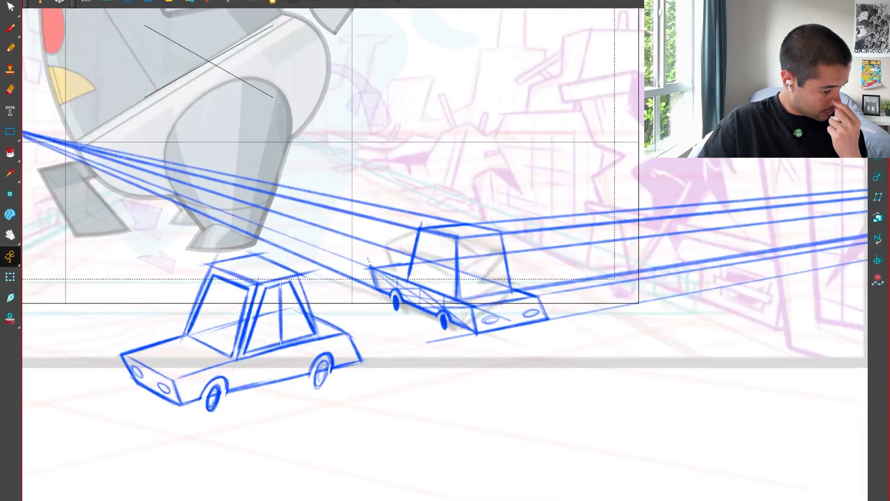
Draw an inset side window outline on the near side of the second car's cabin.
key("2")
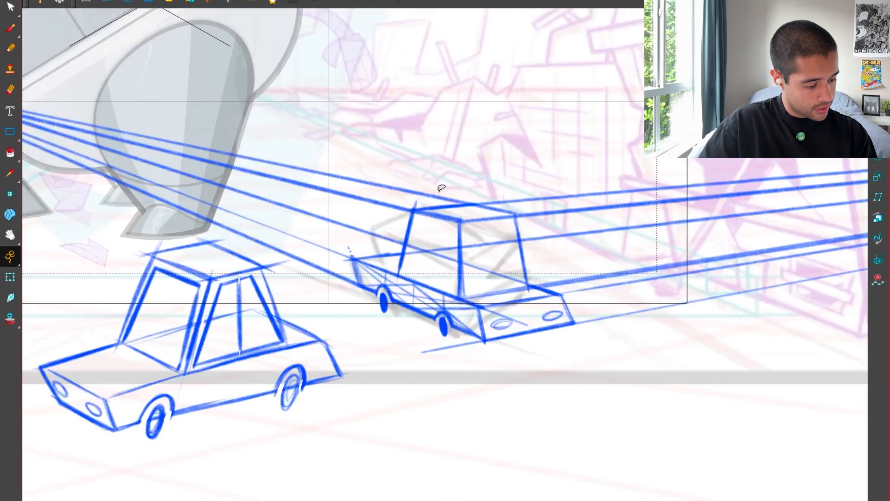
key("alt+b")
mouse_move(420, 225)
left_mouse_down()
mouse_move(452, 228)
mouse_move(453, 292)
left_mouse_up()
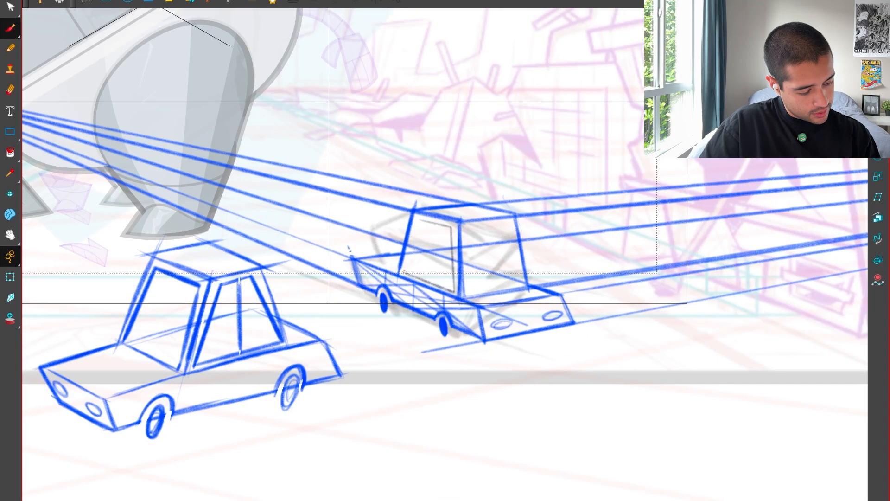
left_click_drag(423, 219, 422, 220)
key("2")
key("2")
key("2")
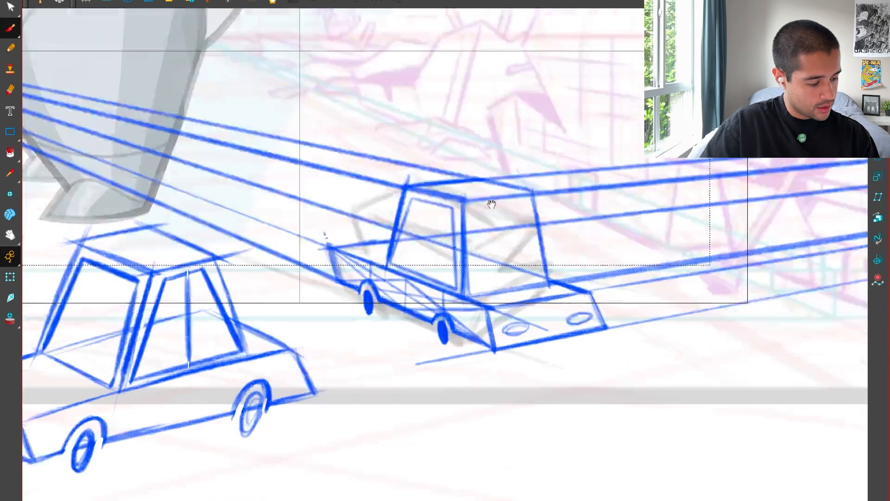
Draw an upright divider through the middle of the second car's side window.
key("1")
key("1")
key("2")
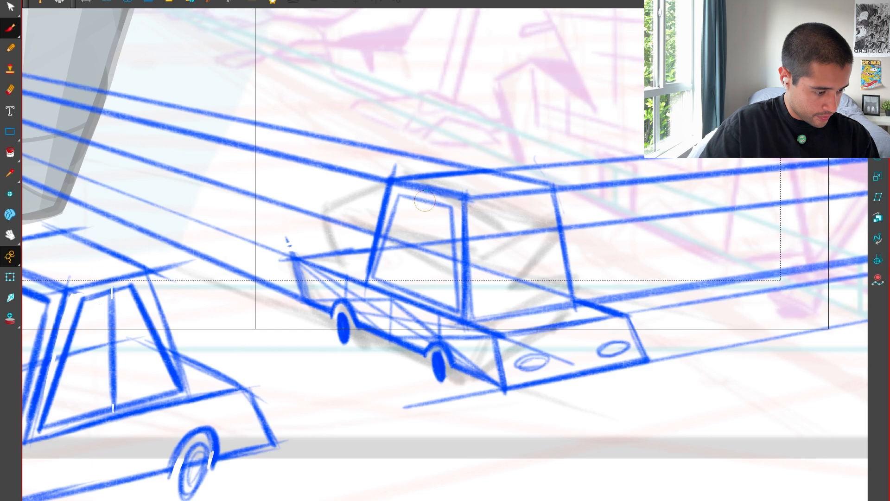
mouse_move(424, 203)
left_mouse_down()
mouse_move(414, 295)
mouse_move(426, 203)
left_mouse_up()
key("1")
key("1")
key("1")
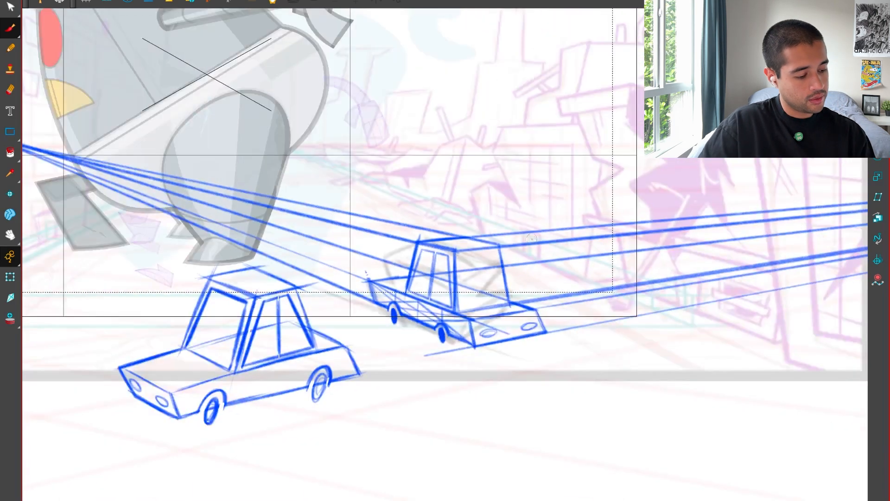
Draw an inset windshield outline inside the front pillars and roof edge of the second car's cabin.
key("2")
mouse_move(517, 261)
left_mouse_down()
mouse_move(501, 271)
mouse_move(445, 263)
mouse_move(472, 238)
mouse_move(478, 277)
mouse_move(530, 301)
left_mouse_up()
key("2")
left_click_drag(495, 267, 492, 351)
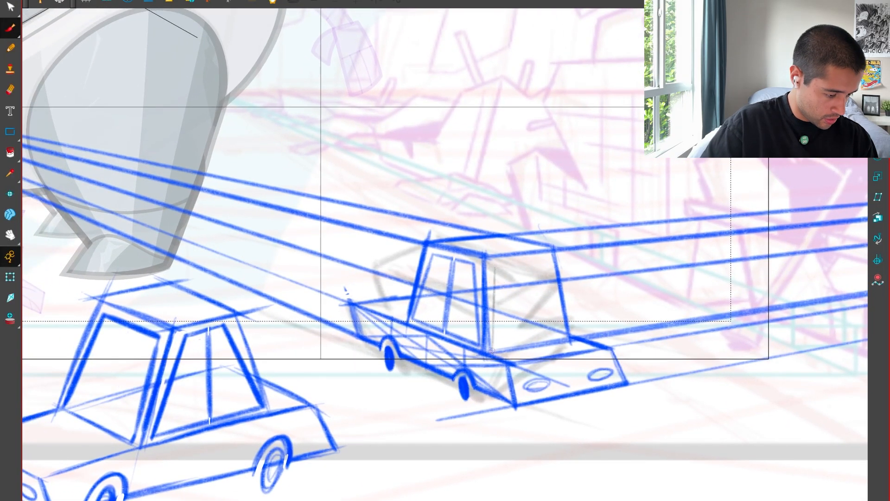
mouse_move(495, 267)
left_mouse_down()
mouse_move(548, 261)
mouse_move(565, 334)
left_mouse_up()
key("ctrl+z")
key("1")
key("1")
key("1")
key("2")
key("2")
key("2")
key("2")
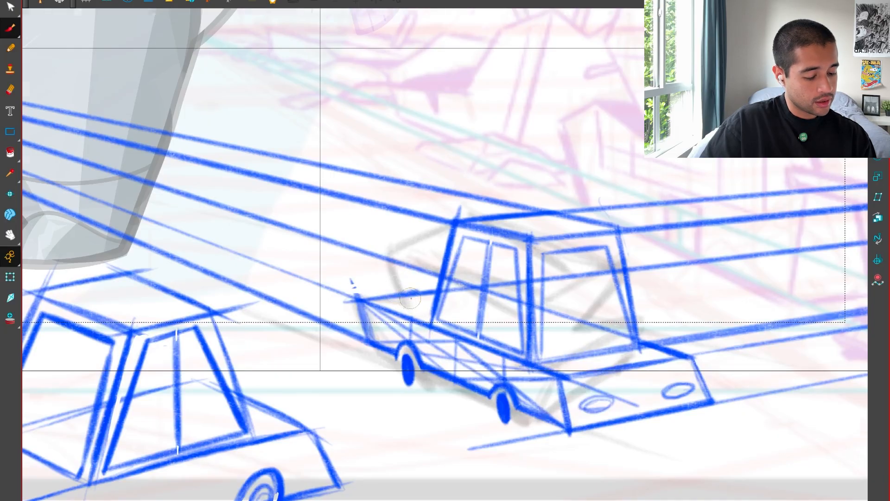
key("1")
key("1")
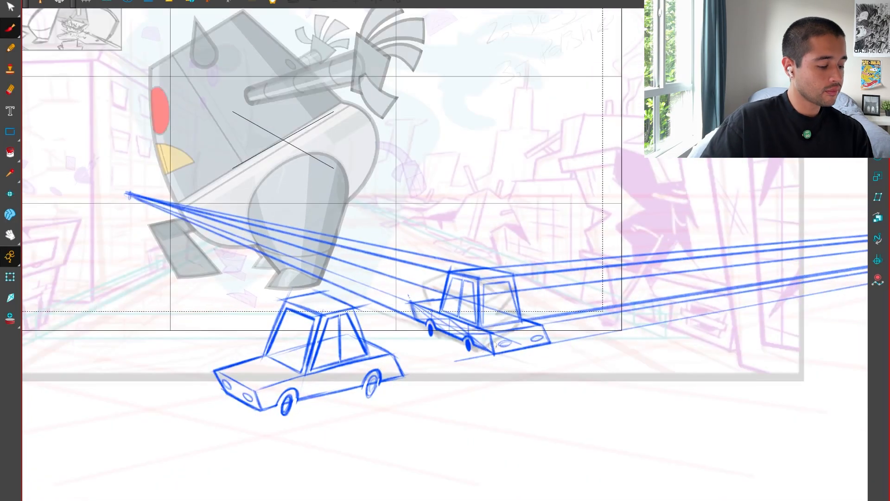
key("alt+s")
mouse_move(400, 406)
left_mouse_down()
mouse_move(402, 348)
mouse_move(298, 430)
left_mouse_up()
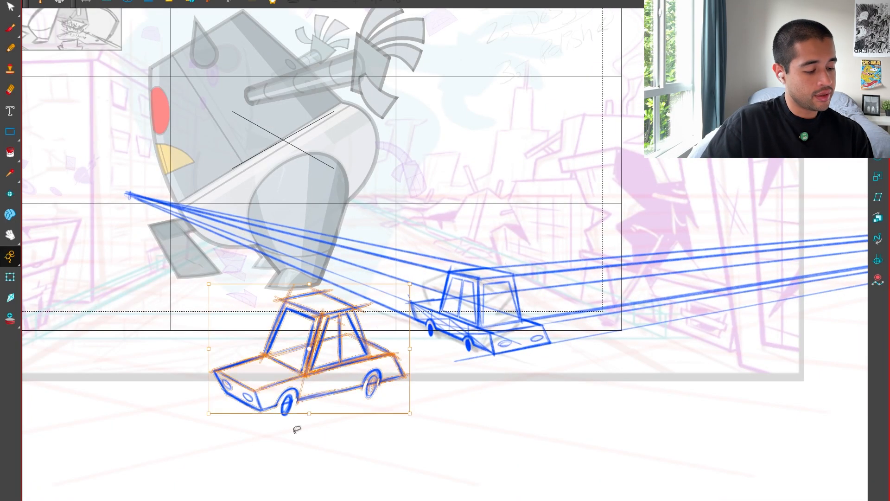
key("period")
key("comma")
key("period")
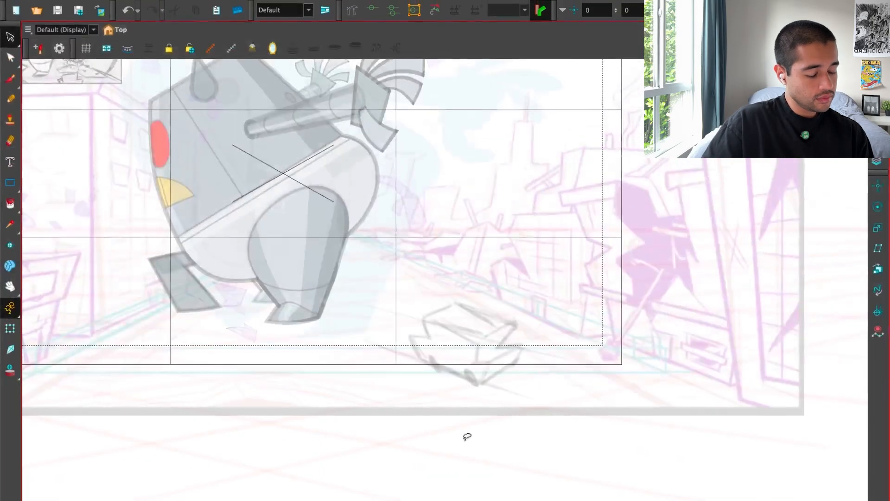
Extend the exposure of the LAYOUT drawing at frame 7 through frame 12.
key("super+f")
left_click(255, 487)
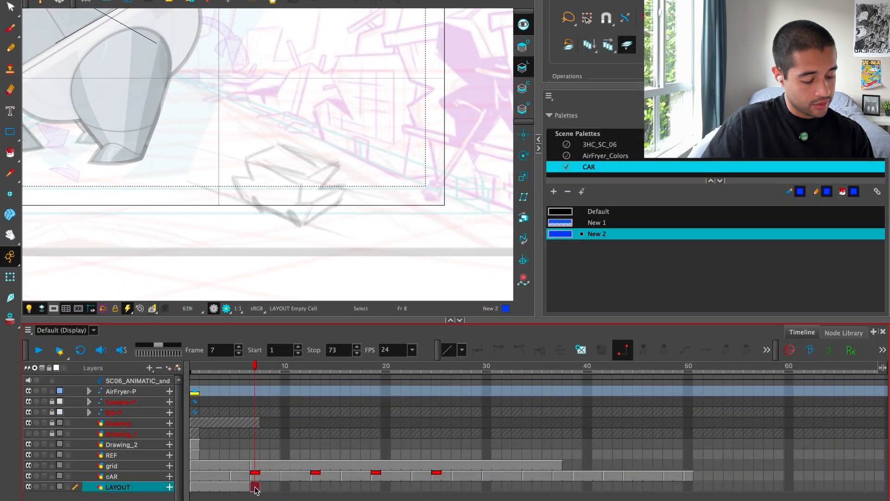
left_click_drag(258, 487, 306, 488)
left_click(256, 487)
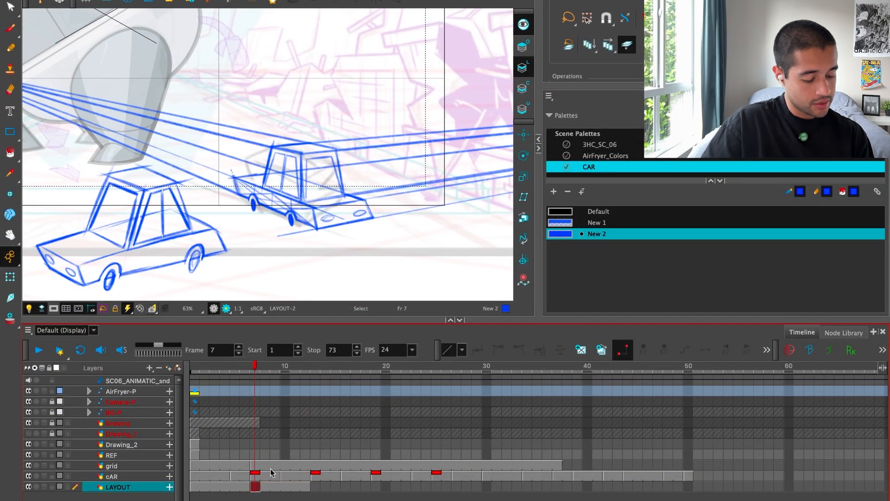
left_click(309, 378)
left_click(319, 485)
scroll(406, 240, "down", 1)
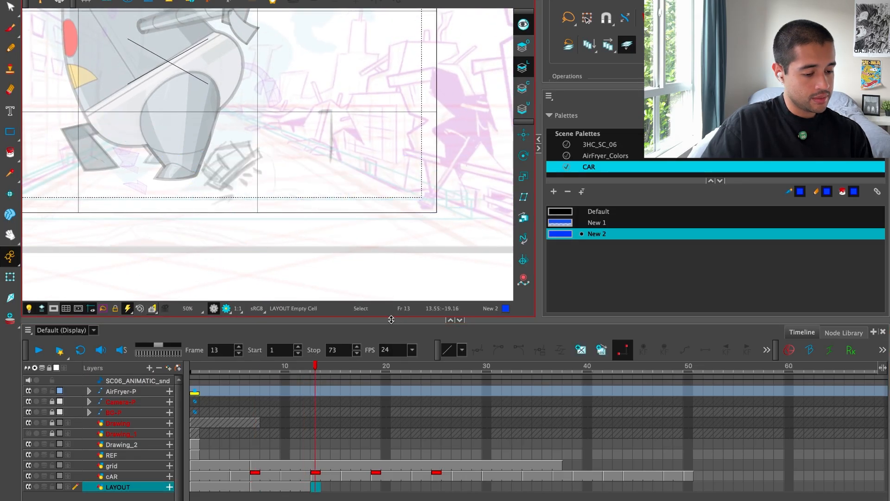
key("f")
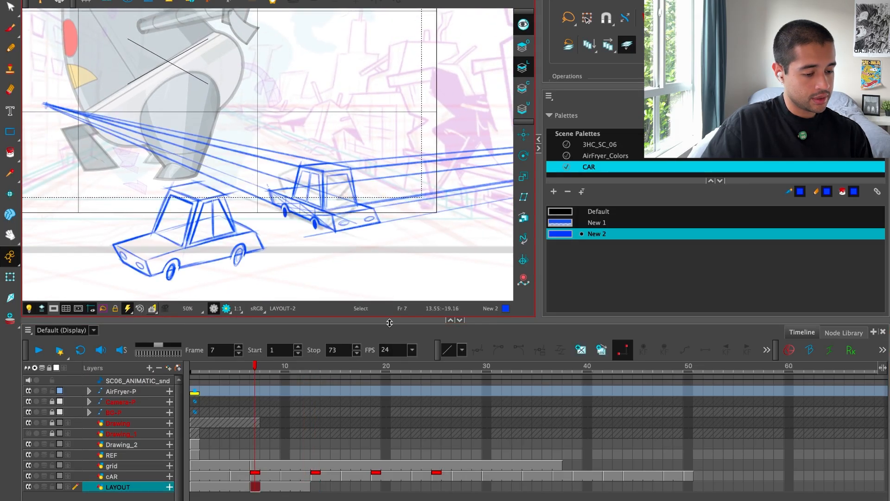
Draw a straight horizontal horizon line through the vanishing point behind the robot.
scroll(342, 244, "down", 1)
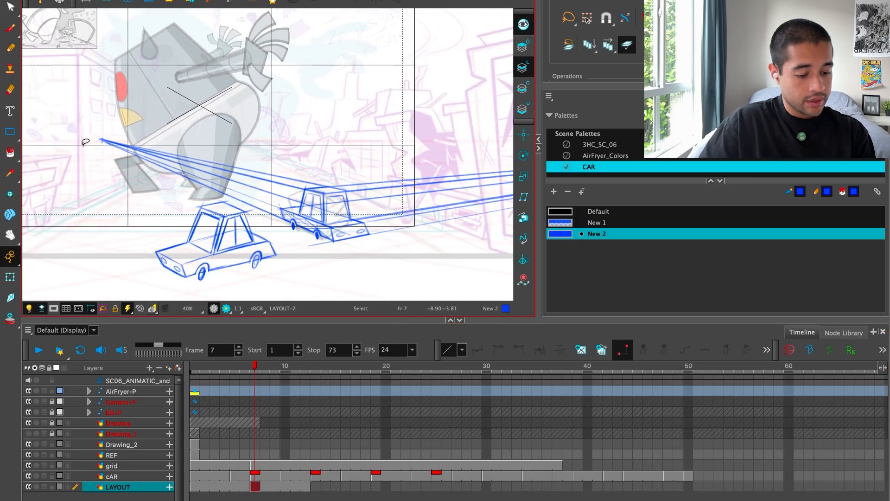
key("alt+b")
left_click_drag(77, 146, 415, 146)
Select the horizon line and stretch it sideways to reach the second car's far vanishing point.
key("alt+s")
left_click_drag(343, 147, 674, 140)
key("1")
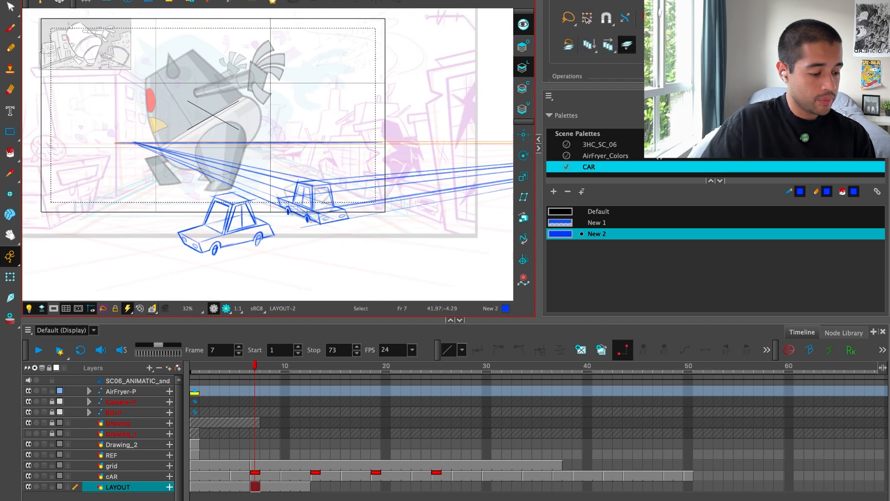
key("1")
key("1")
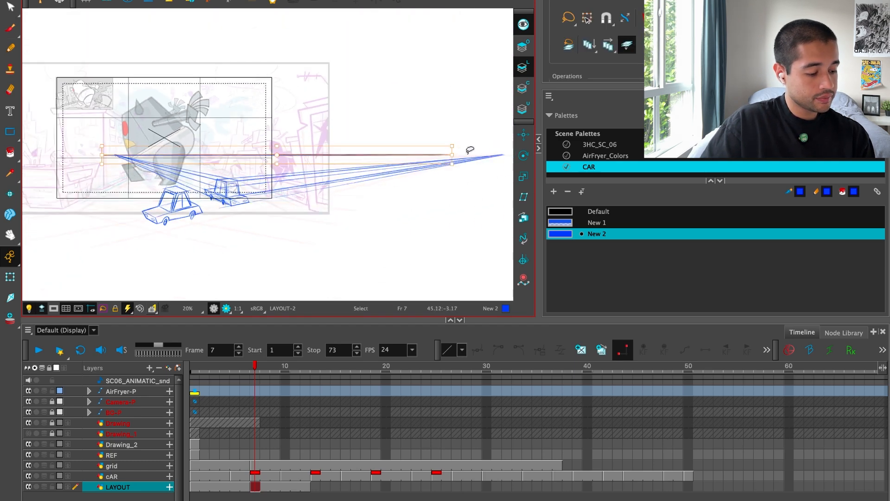
left_click_drag(452, 155, 554, 174)
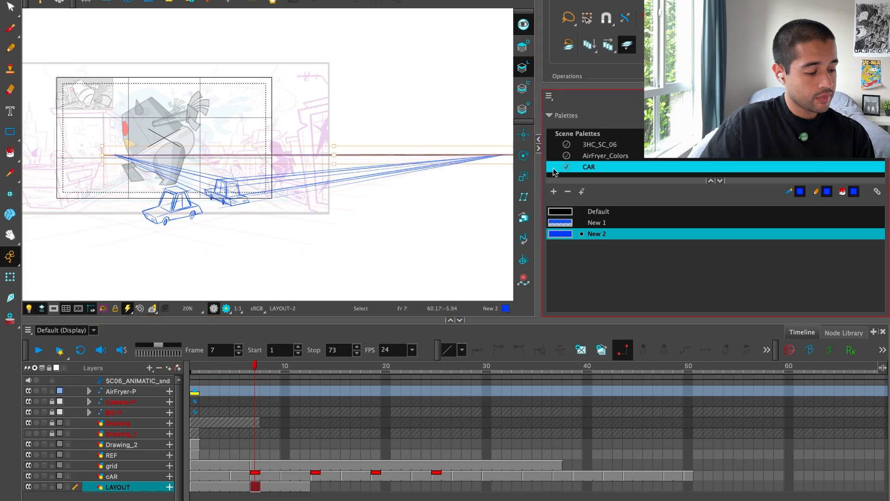
Compare the blue car drawing on frame 7 with the rough tumbling car sketch on frame 13.
key("2")
left_click_drag(357, 245, 398, 263)
key("2")
key("g")
key("f")
key("g")
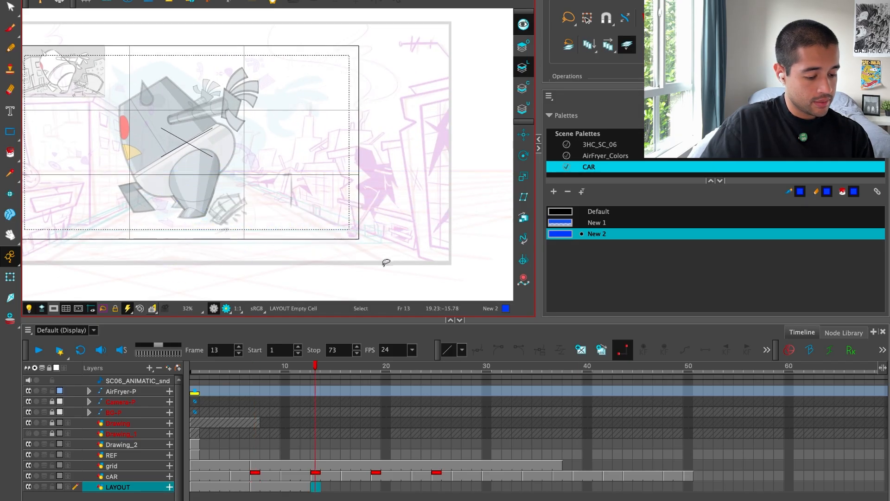
key("2")
key("f")
key("2")
key("space")
left_click_drag(421, 260, 377, 269)
key("g")
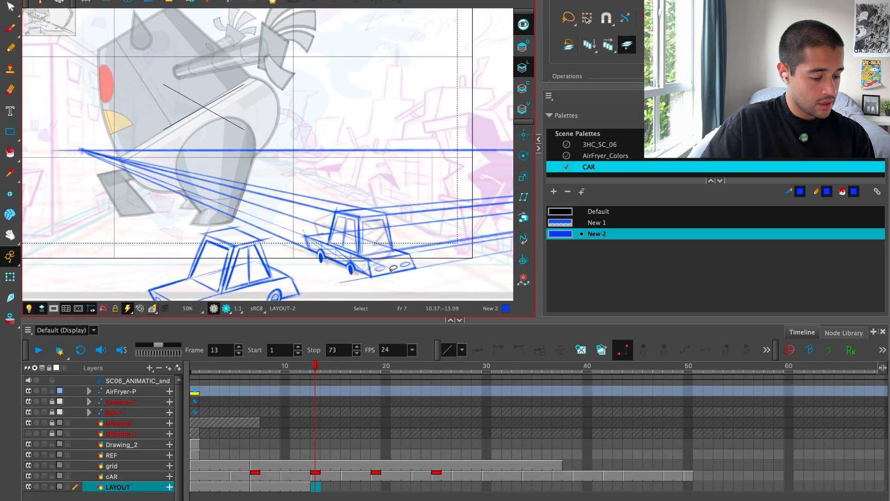
key("f")
key("g")
key("f")
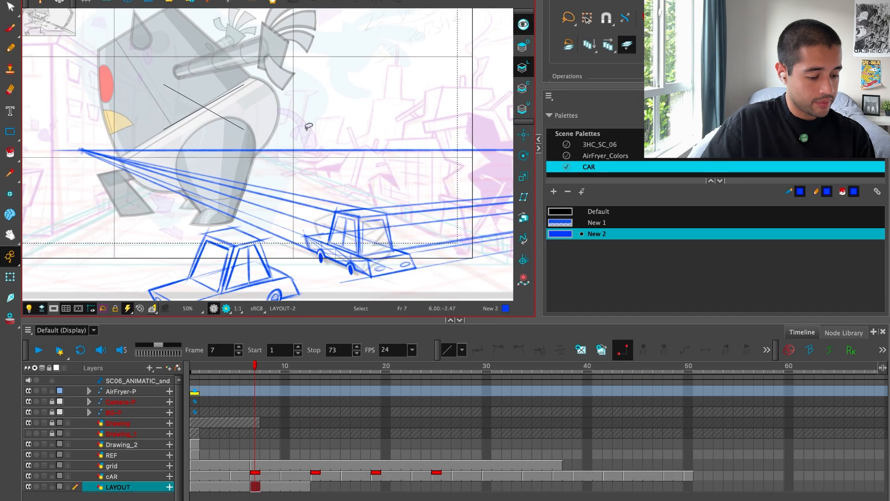
key("g")
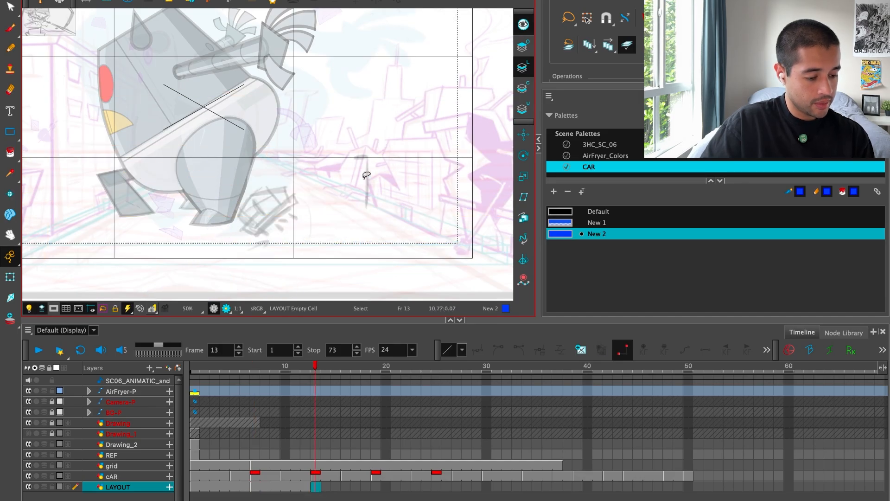
key("f")
key("g")
key("f")
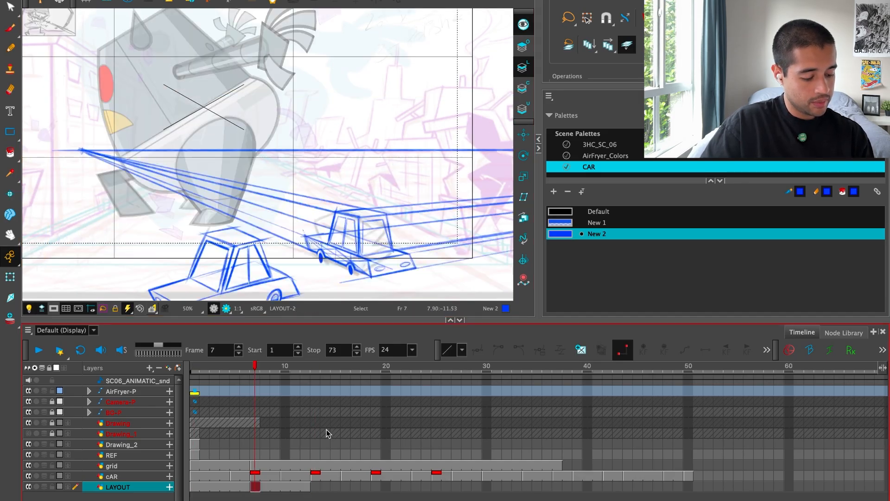
key("g")
key("f")
key("g")
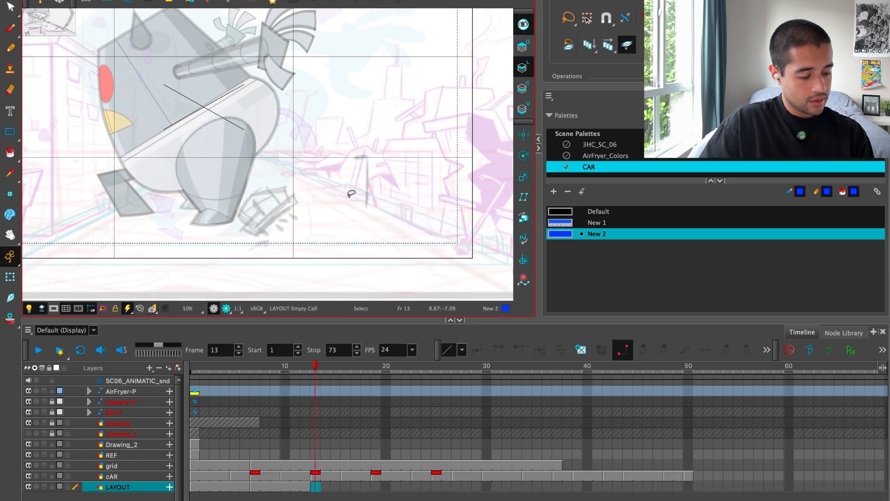
key("f")
key("g")
Extend the LAYOUT drawing's exposure to frame 13 and duplicate it there as a separate drawing.
scroll(284, 484, "down", 1)
left_click(280, 486)
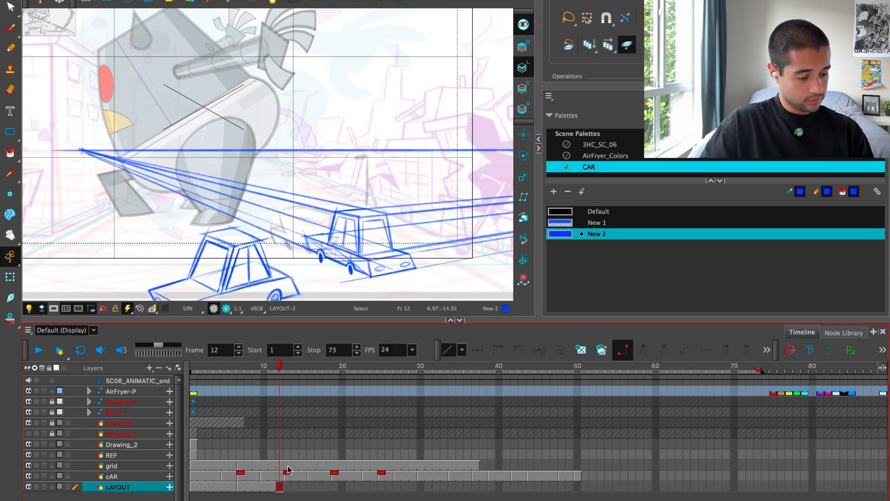
scroll(375, 197, "up", 2)
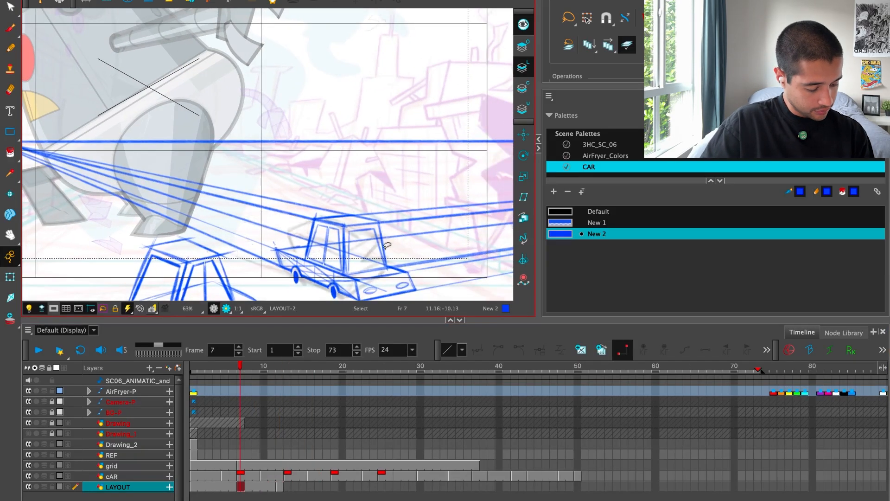
left_click_drag(282, 486, 290, 487)
key("f")
key("f")
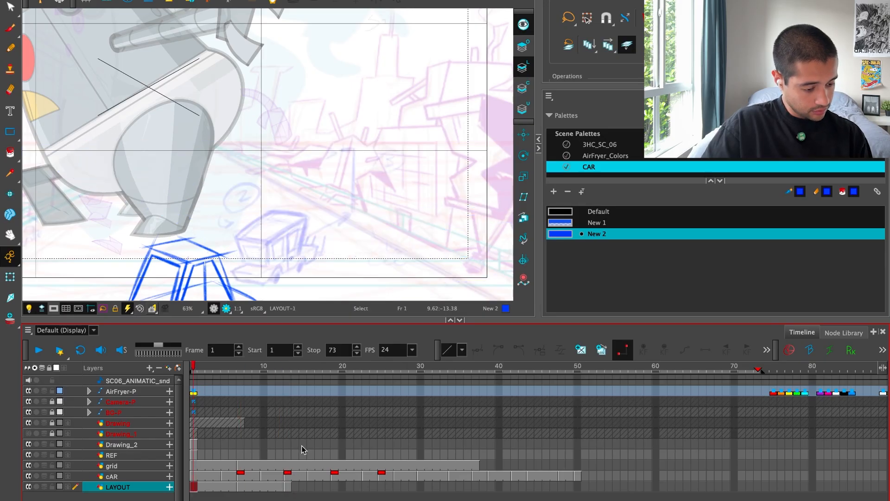
key("g")
key("g")
left_click_drag(404, 241, 389, 199)
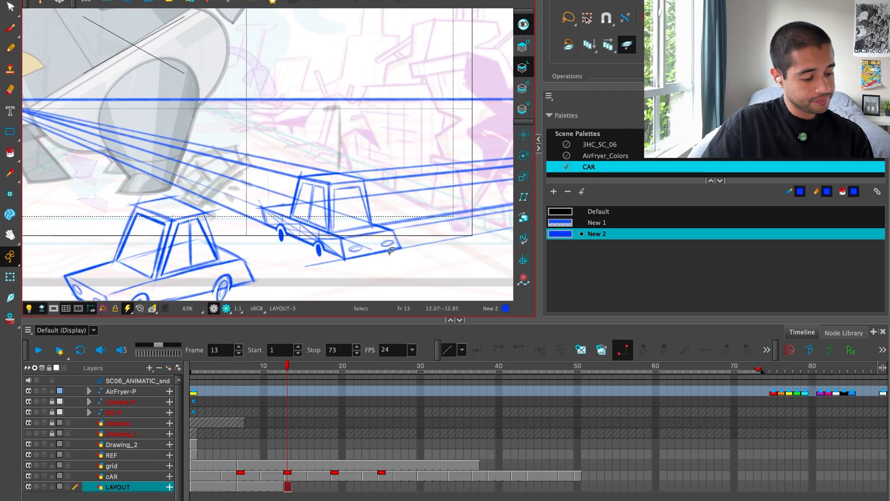
Delete most of the second car's body together with its converging perspective lines from the frame 13 drawing.
left_click_drag(361, 229, 380, 247)
left_click_drag(360, 144, 359, 245)
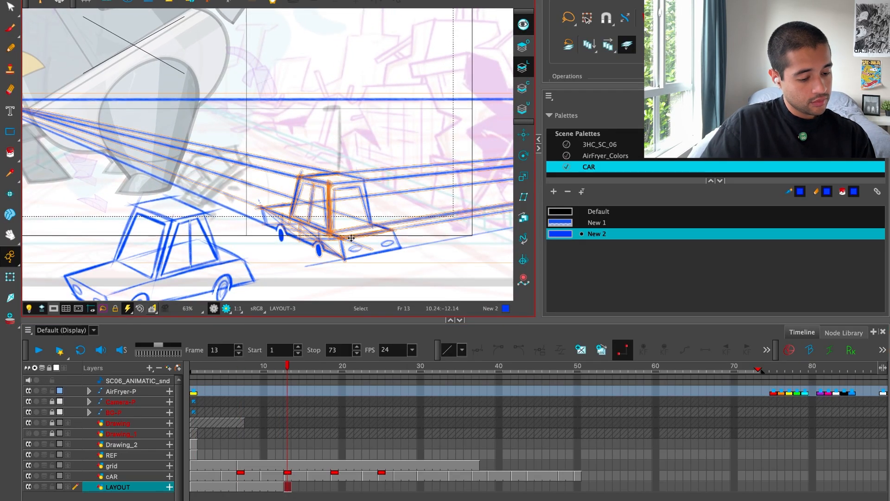
key("2")
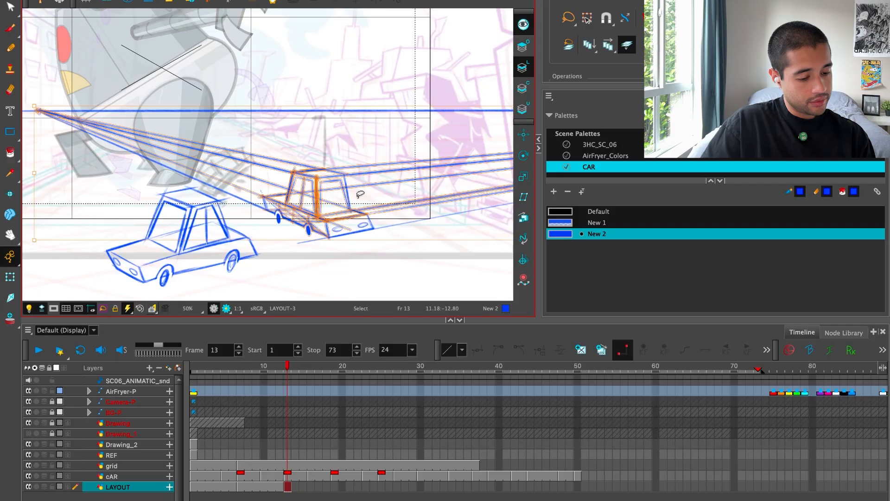
key("Delete")
Delete the second car's leftover rear, front, window and wheel strokes on frame 13, keeping the horizon and ground guide lines.
left_click_drag(272, 172, 330, 212)
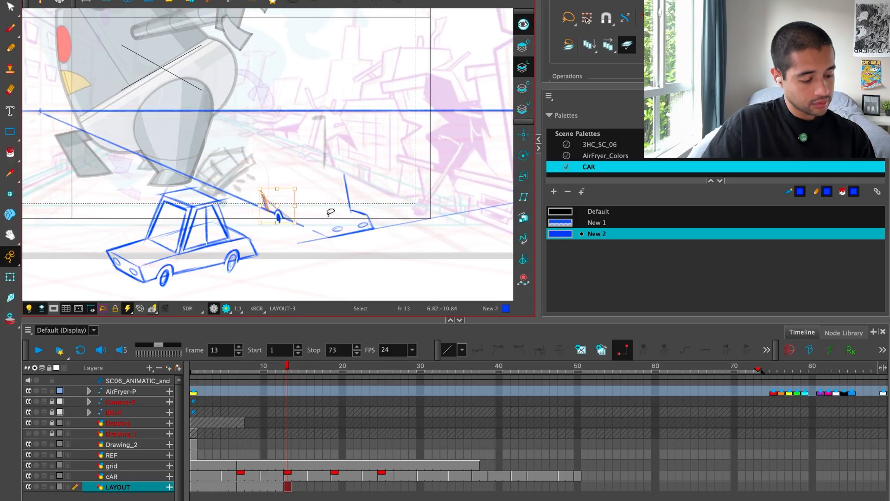
key("Delete")
left_click_drag(349, 162, 366, 246)
key("Delete")
key("ctrl+z")
key("Delete")
mouse_move(412, 194)
left_mouse_down()
mouse_move(372, 221)
mouse_move(379, 215)
left_mouse_up()
key("Delete")
left_click_drag(289, 222, 284, 210)
key("Delete")
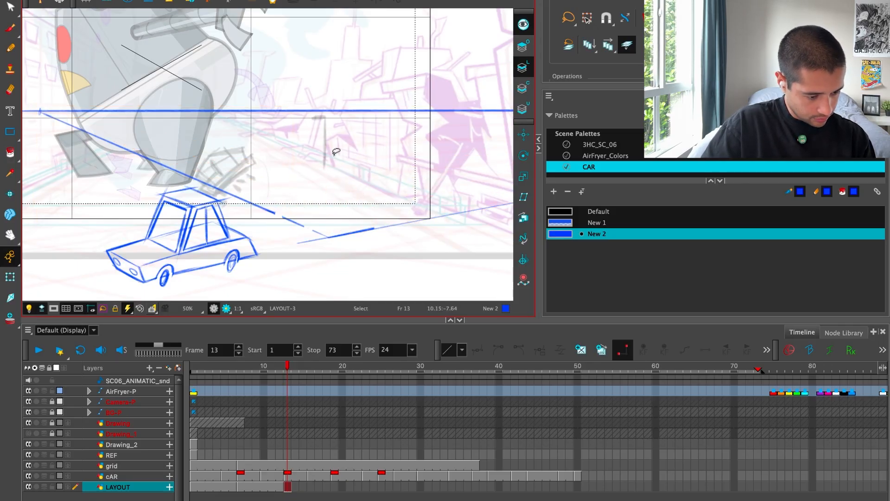
Select the whole front car on frame 13 and move it slightly to the left.
key("1")
key("alt+b")
key("2")
key("2")
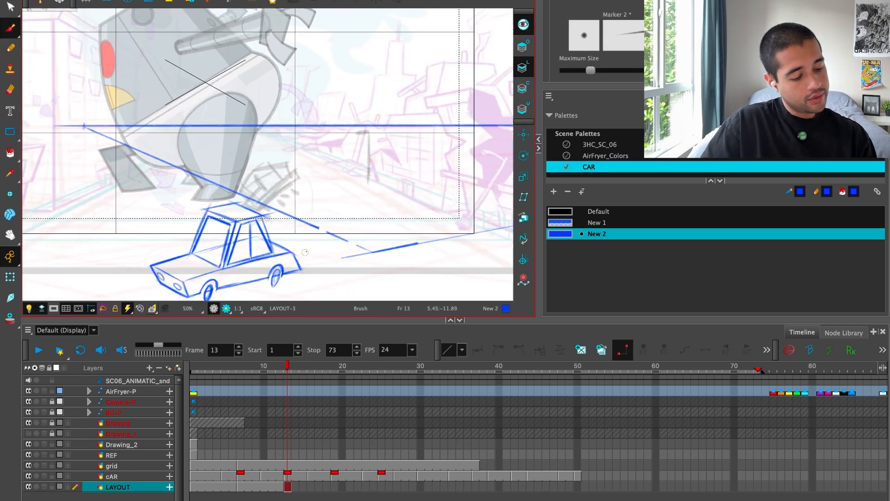
key("alt+s")
mouse_move(278, 271)
left_mouse_down()
mouse_move(190, 216)
mouse_move(235, 267)
left_mouse_up()
left_click_drag(243, 225, 213, 229)
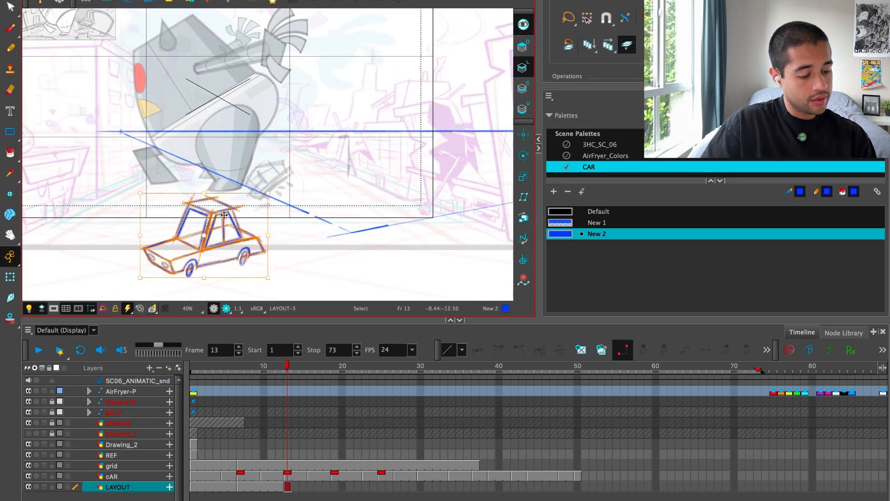
left_click(339, 169)
Copy the second car's roof guide line running from the vanishing point on frame 7 into the frame 13 drawing.
key("2")
key("f")
left_click(344, 168)
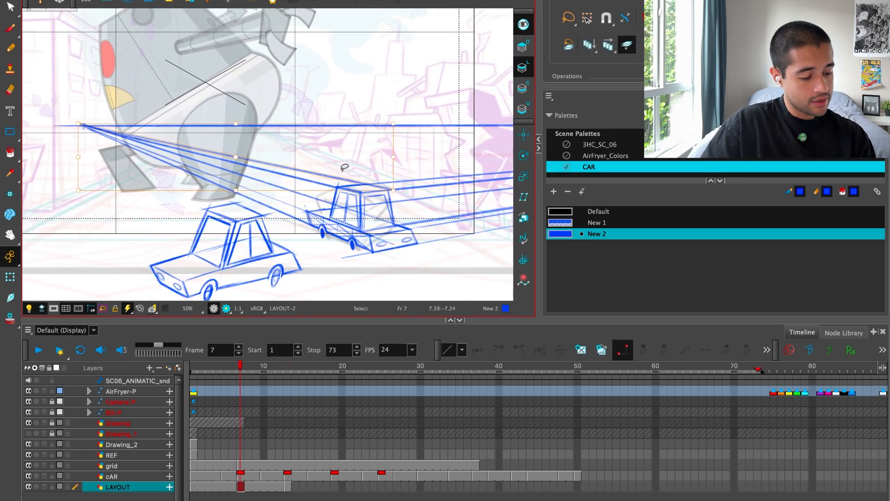
key("g")
key("f")
key("f")
key("g")
key("f")
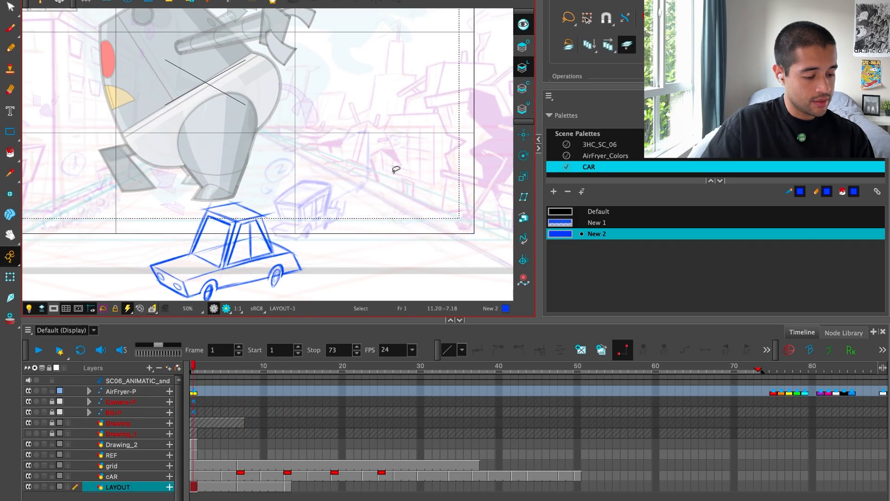
key("g")
key("g")
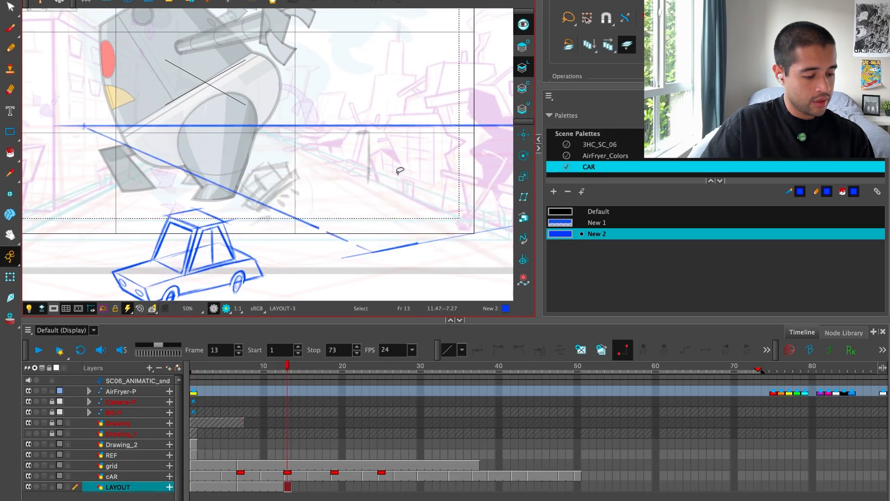
key("Delete")
key("f")
key("g")
key("f")
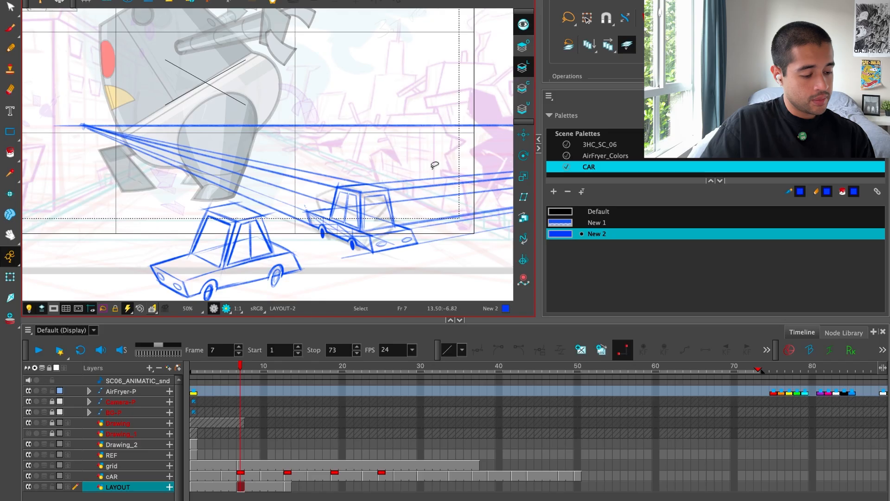
key("g")
Draw a vertical blue height line between the two guide lines across the rough tumbling car on frame 13.
scroll(429, 165, "up", 3)
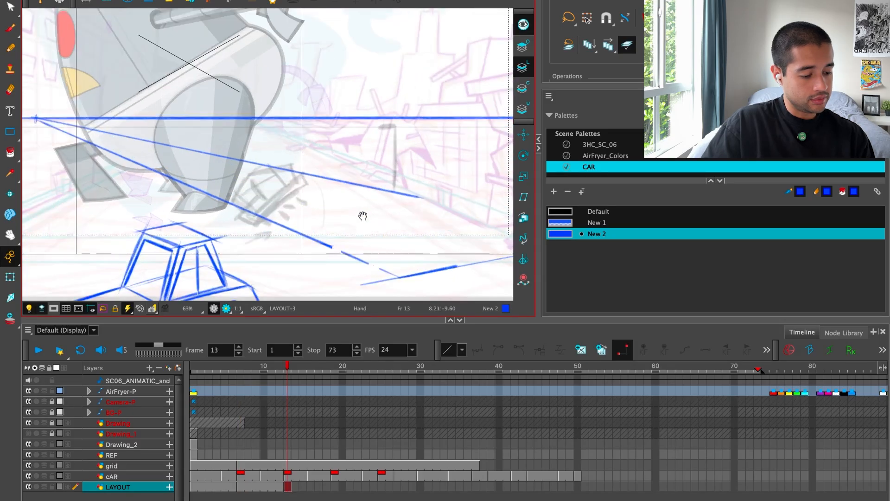
scroll(274, 158, "down", 2)
key("alt+b")
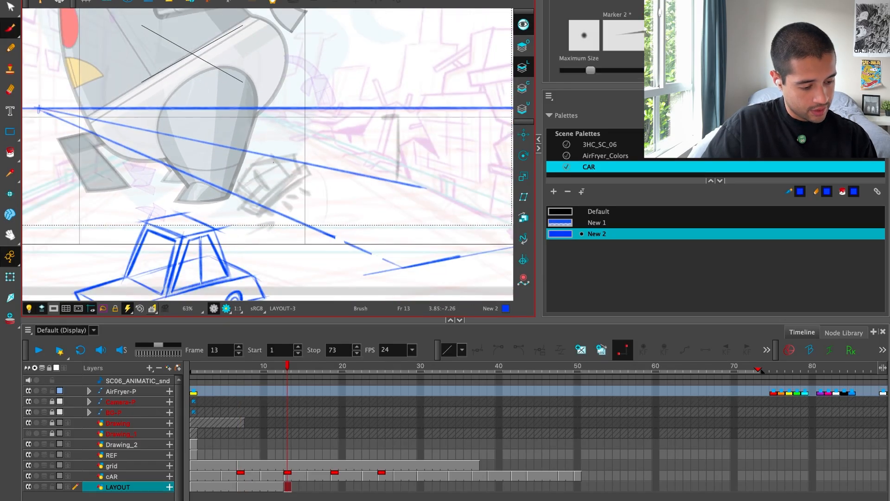
key("f")
key("g")
key("f")
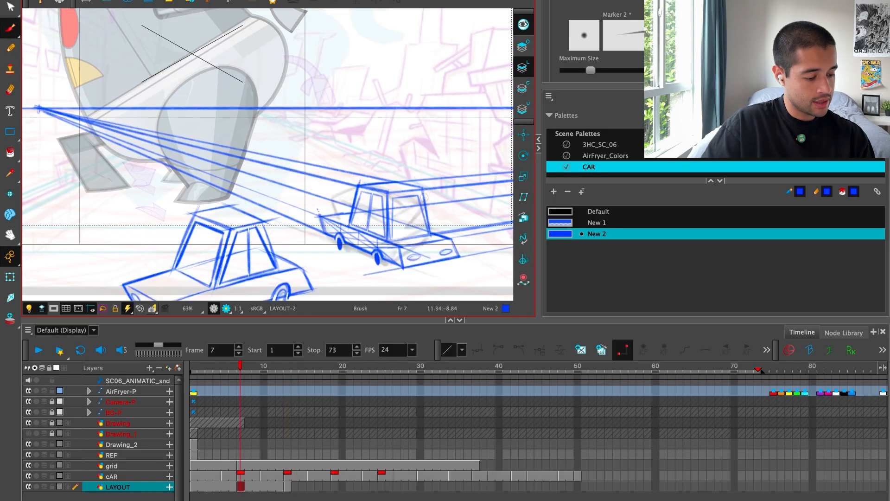
key("g")
key("f")
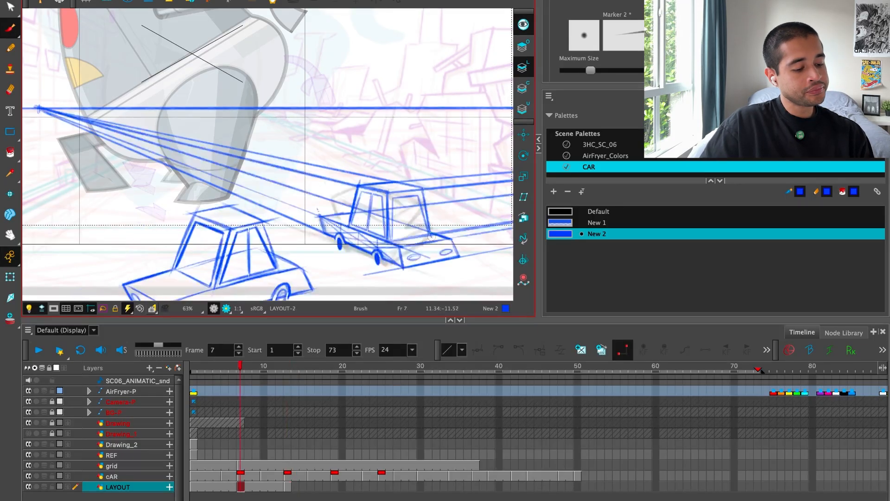
key("g")
scroll(418, 240, "down", 1)
left_click_drag(418, 240, 422, 238)
Compare the height line and guides on frame 13 with the second car's drawing on frame 7.
key("f")
key("g")
key("2")
key("g")
key("f")
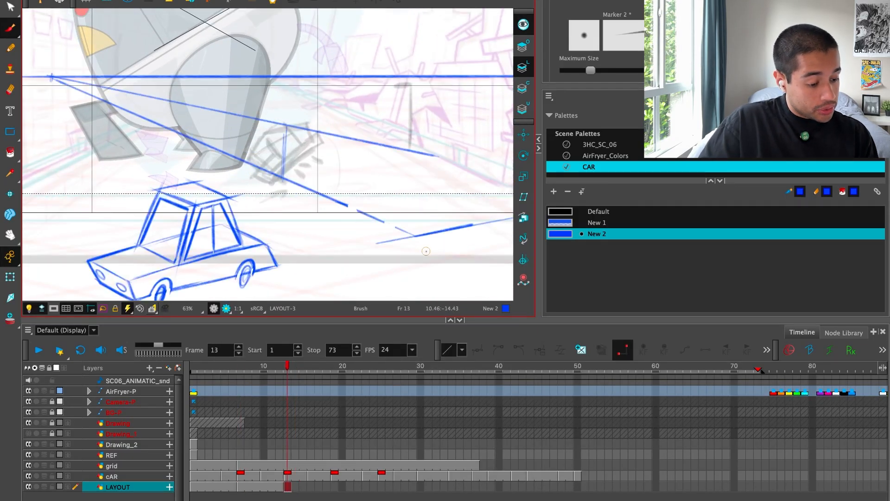
key("f")
key("g")
key("f")
key("g")
key("f")
key("g")
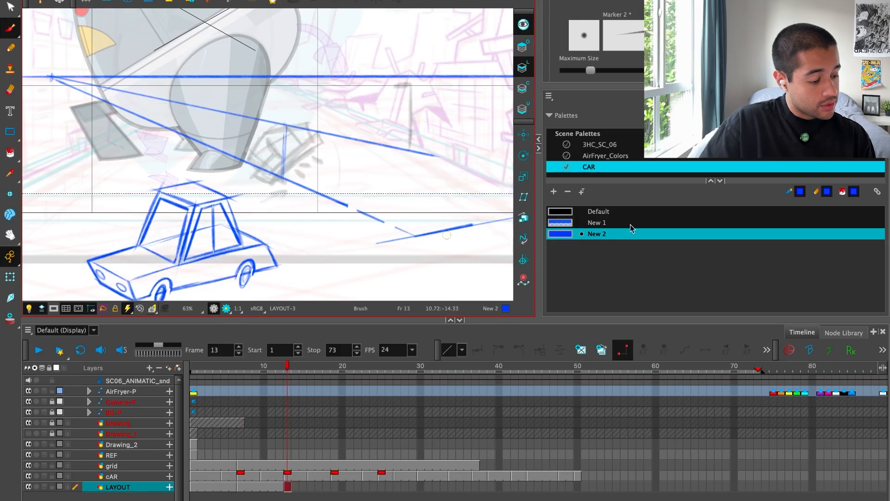
Add a new colour swatch to the CAR palette and set it to a solid red.
left_click(553, 193)
double_click(564, 245)
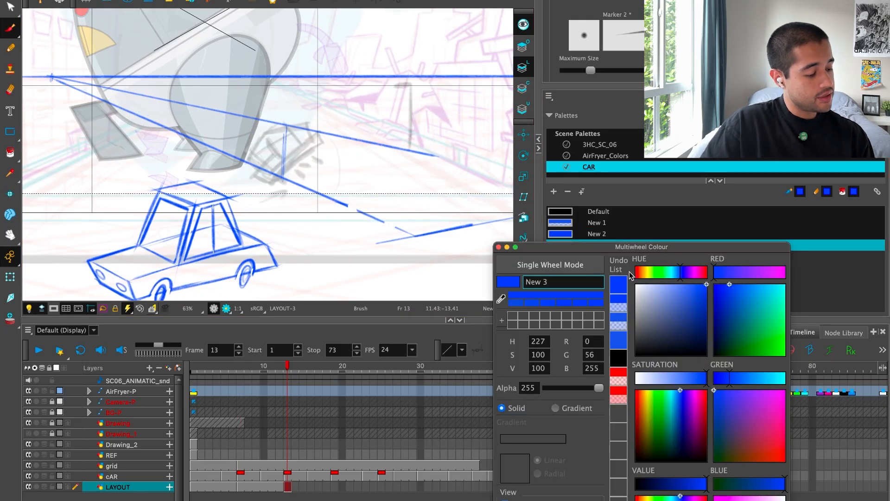
left_click(636, 273)
left_click(697, 298)
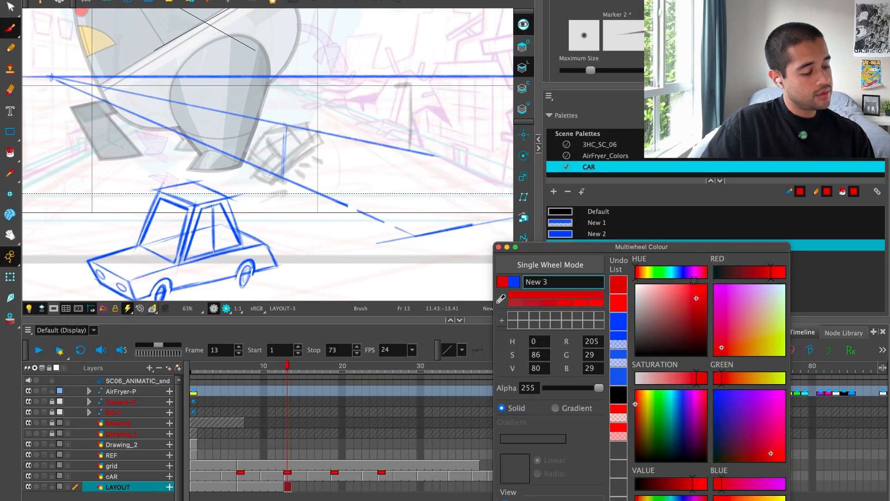
left_click(693, 298)
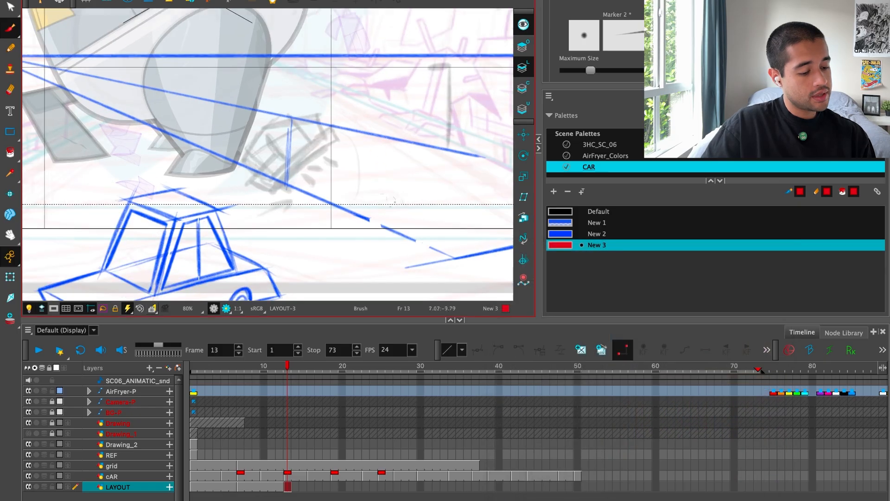
Draw a short red diagonal edge across the base of the height line on the rough tumbling car, checking against frame 7.
key("2")
left_click_drag(369, 188, 350, 207)
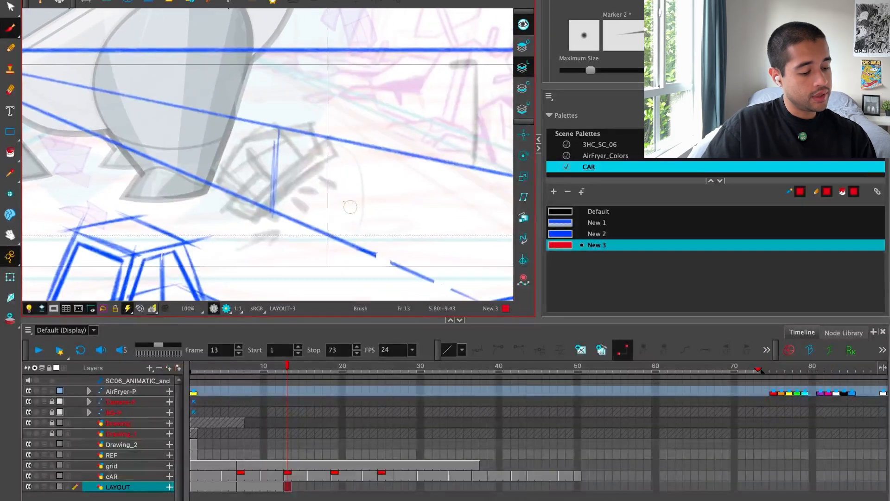
key("f")
key("g")
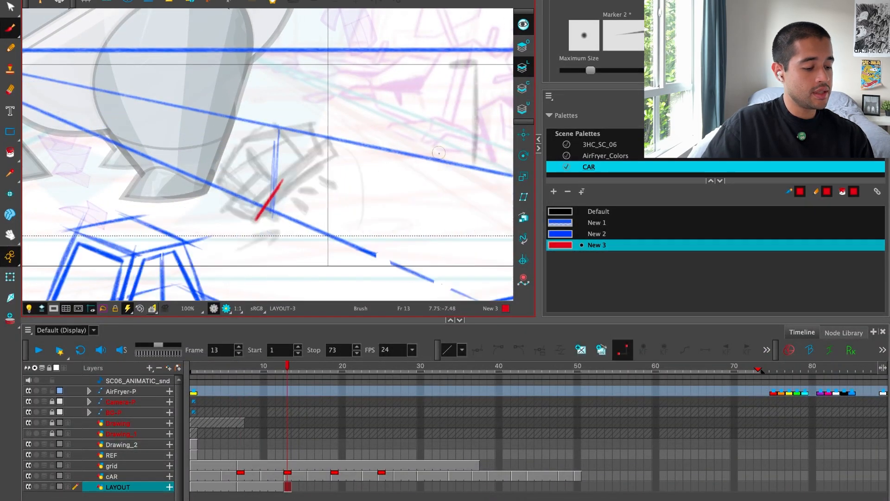
key("f")
key("g")
key("f")
key("g")
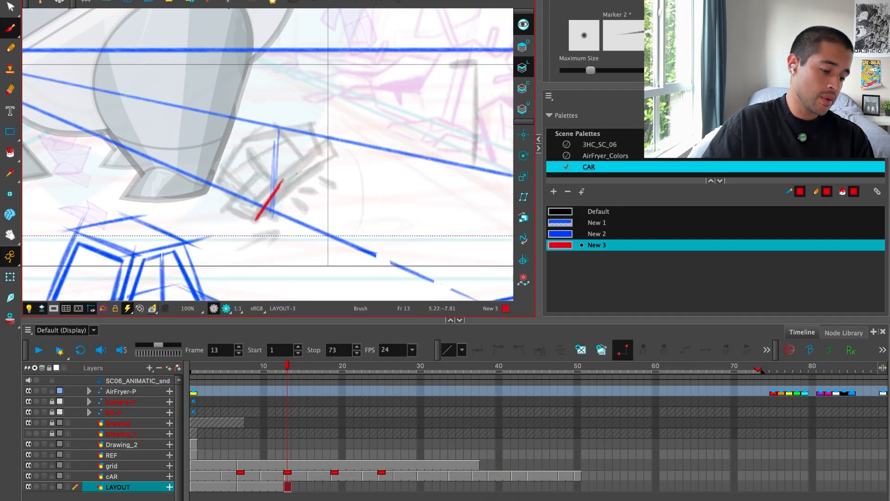
Draw a longer red edge from the short edge's upper end out to the rough car's right corner.
left_click_drag(341, 151, 342, 151)
key("f")
key("g")
key("f")
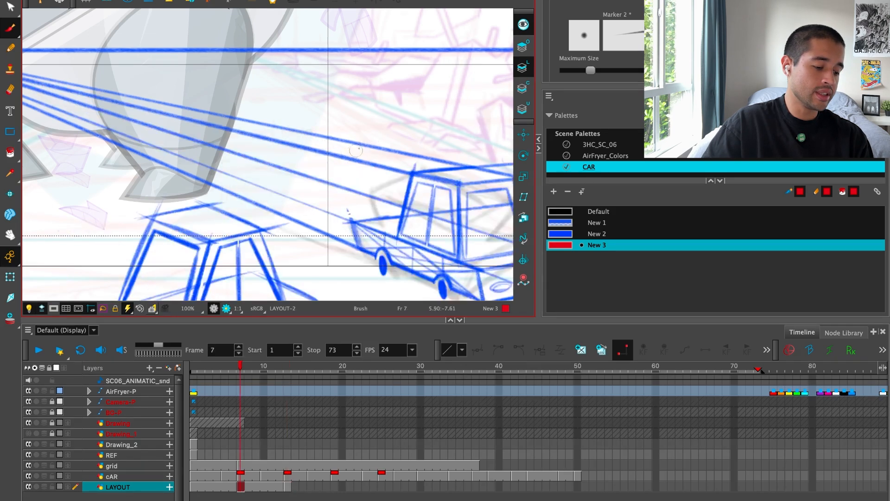
key("g")
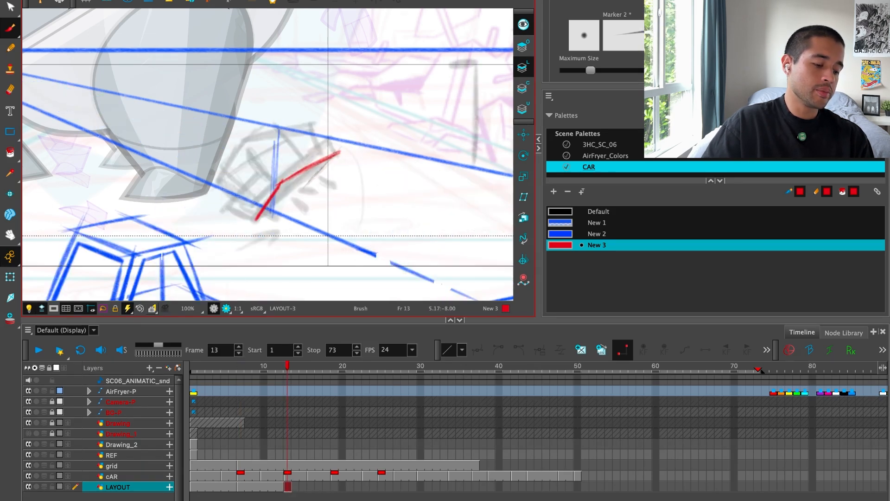
Draw the lower red edge from the right corner back to the bottom corner to outline the tumbling car's lower face.
left_click_drag(341, 146, 303, 188)
key("f")
key("g")
key("f")
key("g")
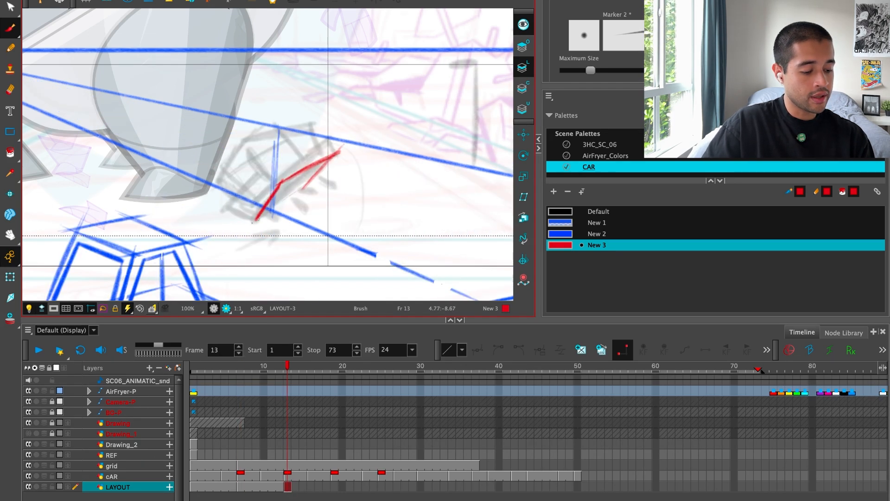
left_click_drag(272, 210, 256, 221)
Increase the brush's maximum size and draw two red edges rising up-left from the lower face's inner and bottom corners.
key("1")
key("1")
left_click_drag(390, 196, 360, 223)
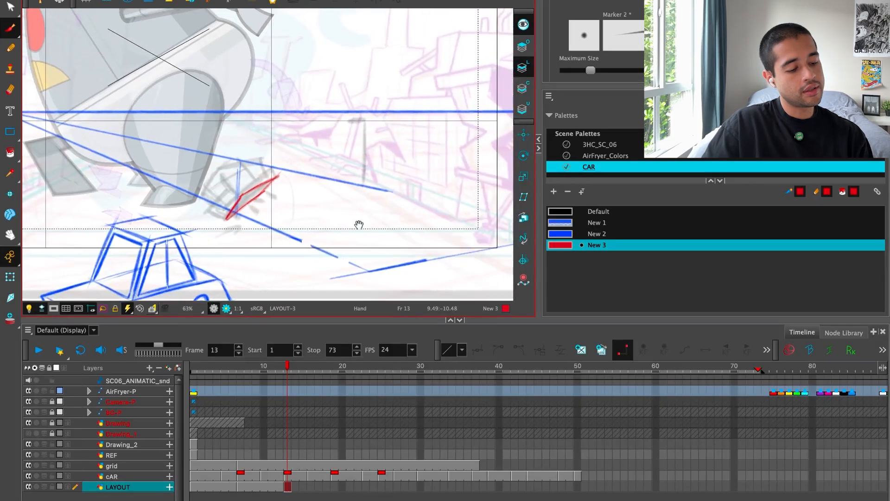
key("2")
key("2")
key("1")
left_click_drag(277, 216, 282, 219)
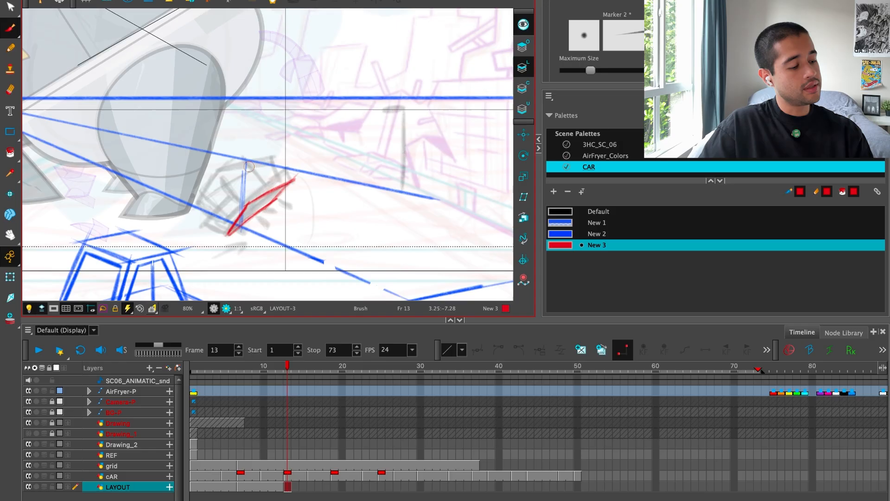
left_click_drag(590, 70, 598, 70)
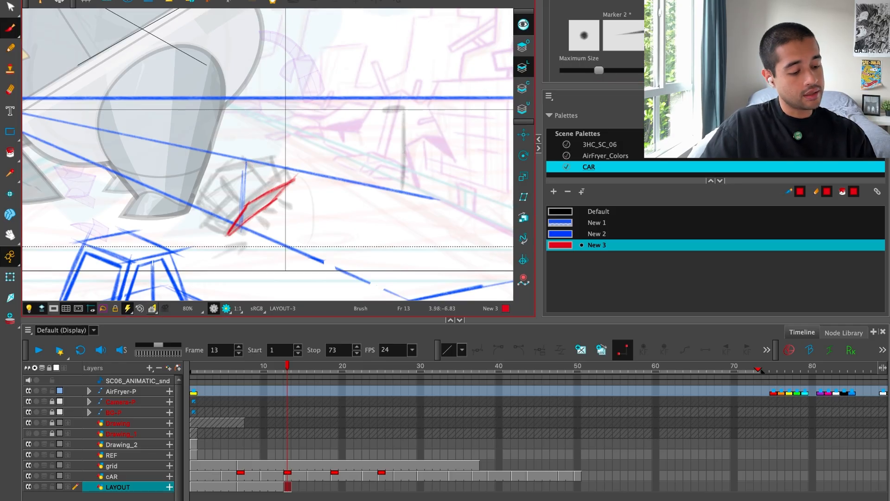
key("2")
left_click_drag(237, 216, 198, 168)
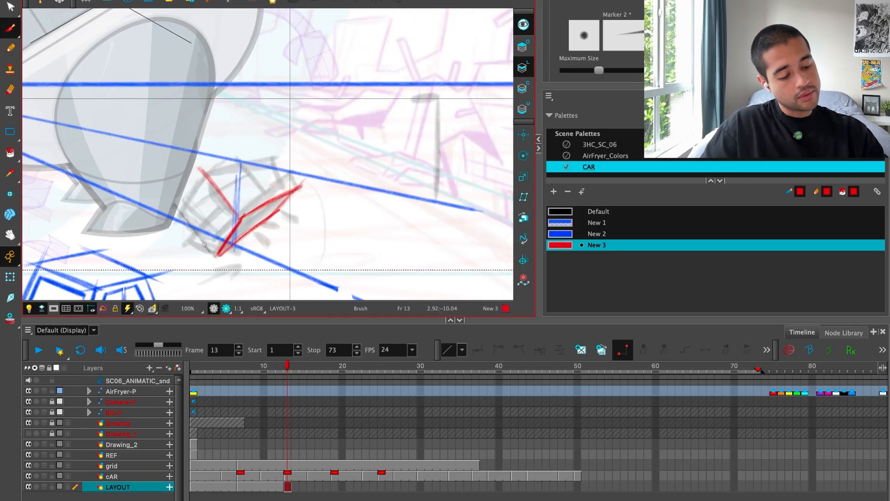
left_click_drag(204, 244, 174, 204)
Compare with the car on frame 7 and lengthen the two up-left red edges of the tumbling car's box.
key("g")
key("f")
key("f")
key("g")
key("f")
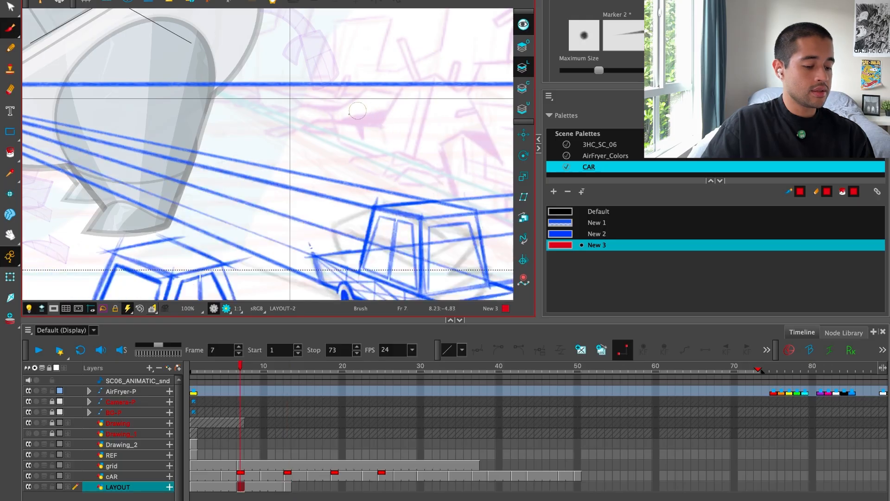
key("g")
left_click_drag(158, 175, 220, 267)
left_click_drag(206, 173, 234, 214)
left_click_drag(186, 141, 236, 217)
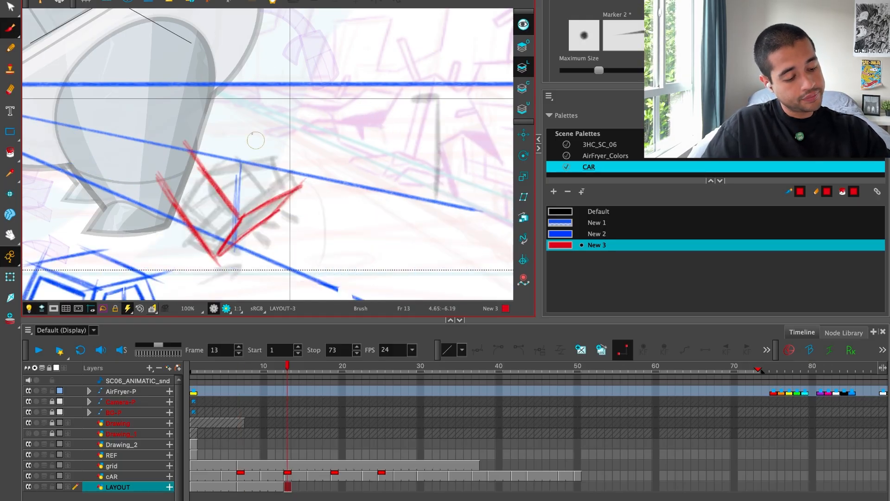
Draw the box's third red edge up-left from the right corner and join the upper ends of the other two edges.
left_click_drag(251, 127, 299, 185)
left_click_drag(246, 112, 302, 188)
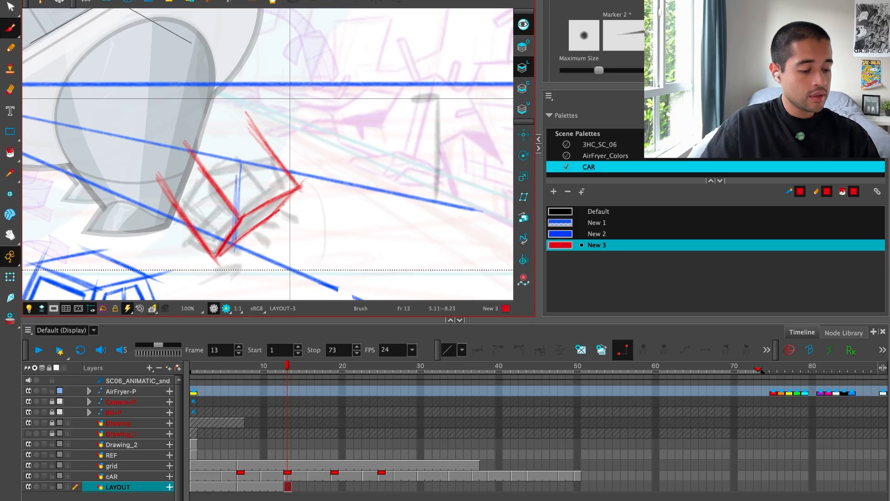
left_click_drag(294, 194, 299, 184)
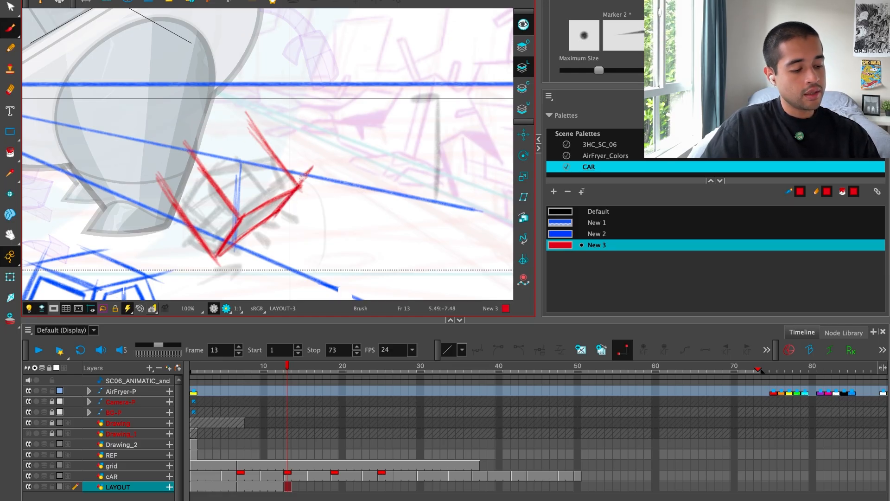
left_click_drag(249, 200, 241, 215)
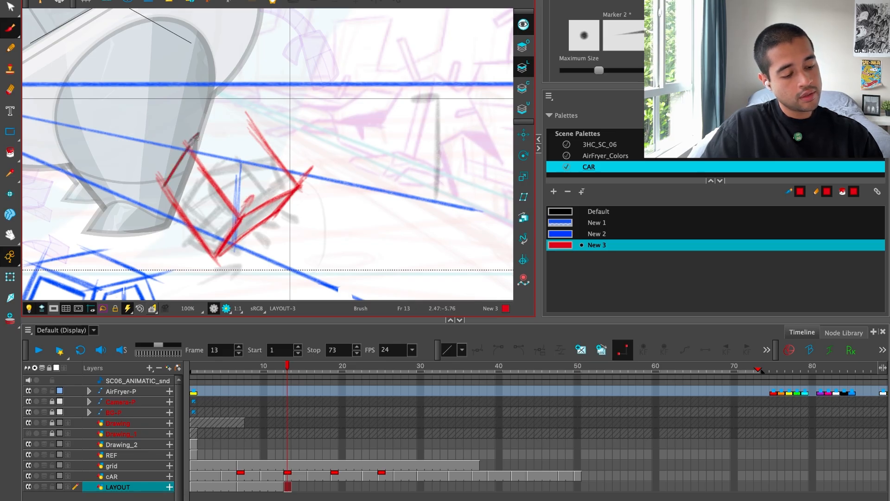
scroll(222, 204, "down", 3)
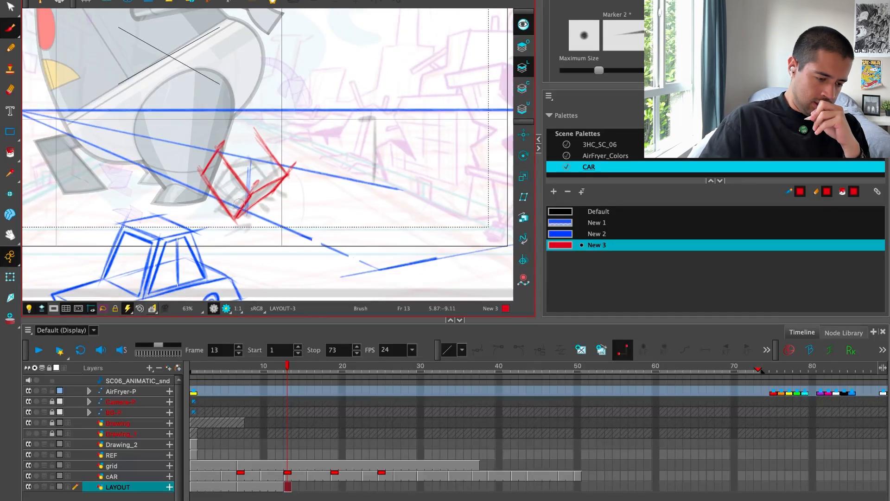
Draw red perspective lines from the tumbling car's bottom, right and upper-left corners to a shared vanishing point on the horizon, and mark that point.
mouse_move(239, 204)
left_mouse_down()
mouse_move(171, 222)
mouse_move(368, 149)
mouse_move(375, 128)
mouse_move(181, 211)
mouse_move(376, 127)
left_mouse_up()
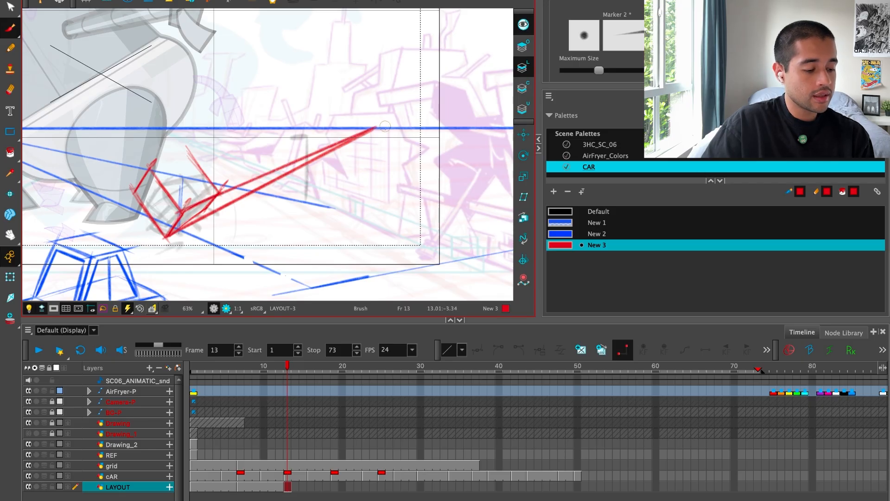
left_click_drag(304, 198, 299, 201)
mouse_move(372, 130)
left_mouse_down()
mouse_move(133, 160)
mouse_move(117, 176)
left_mouse_up()
left_click_drag(116, 176, 358, 134)
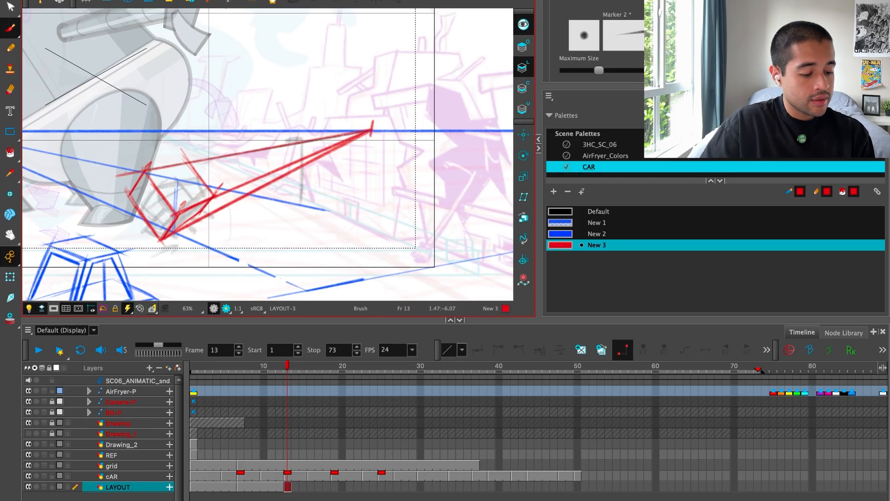
left_click_drag(348, 217, 373, 203)
Compare the red perspective box on frame 13 with the car on the previous key drawing.
key("1")
key("f")
key("g")
key("f")
key("g")
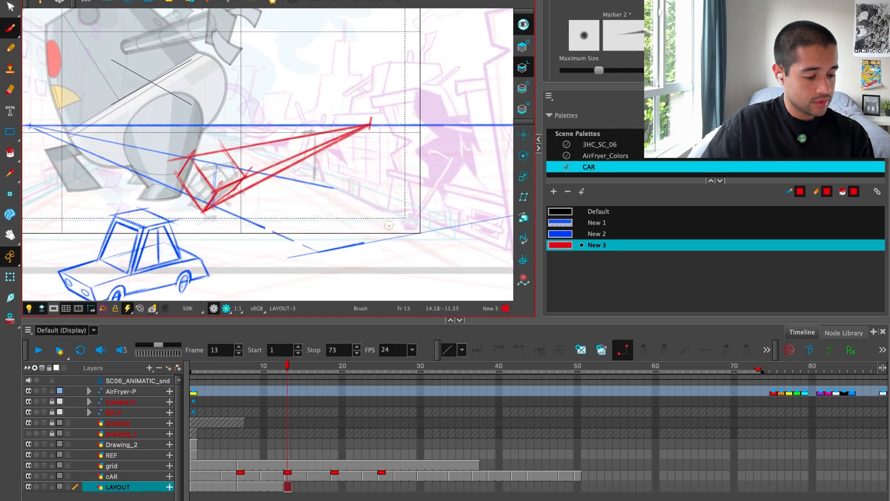
key("f")
key("g")
key("2")
key("2")
key("alt+s")
mouse_move(254, 203)
left_mouse_down()
mouse_move(292, 185)
mouse_move(267, 173)
mouse_move(252, 202)
mouse_move(273, 212)
left_mouse_up()
key("alt+b")
Lower the alpha of the New 3 red swatch to 87 to make the construction lines translucent.
key("1")
key("1")
key("2")
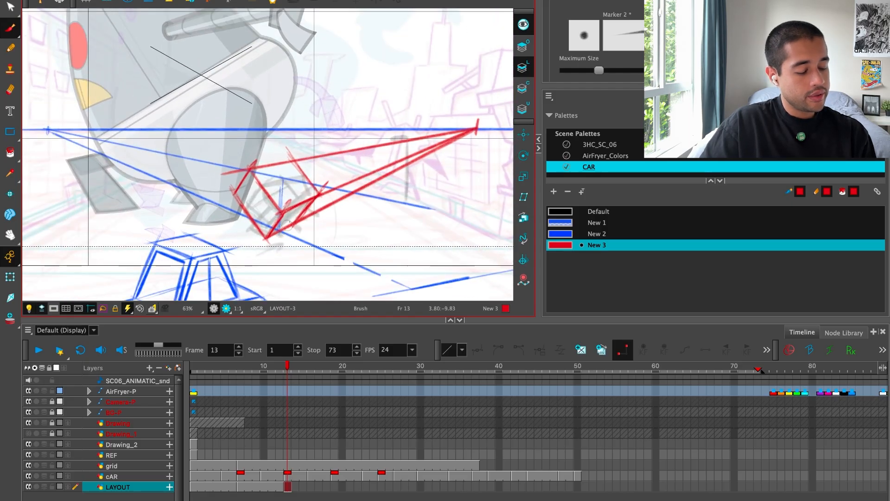
key("1")
key("2")
key("2")
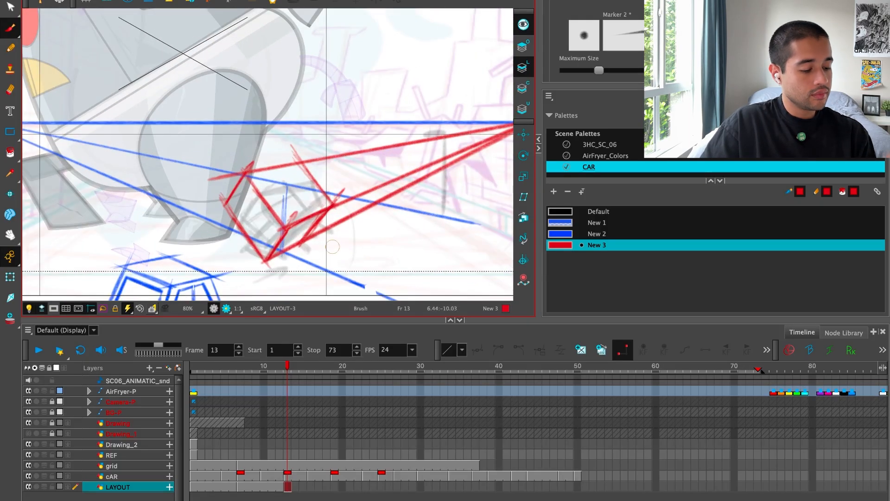
double_click(565, 246)
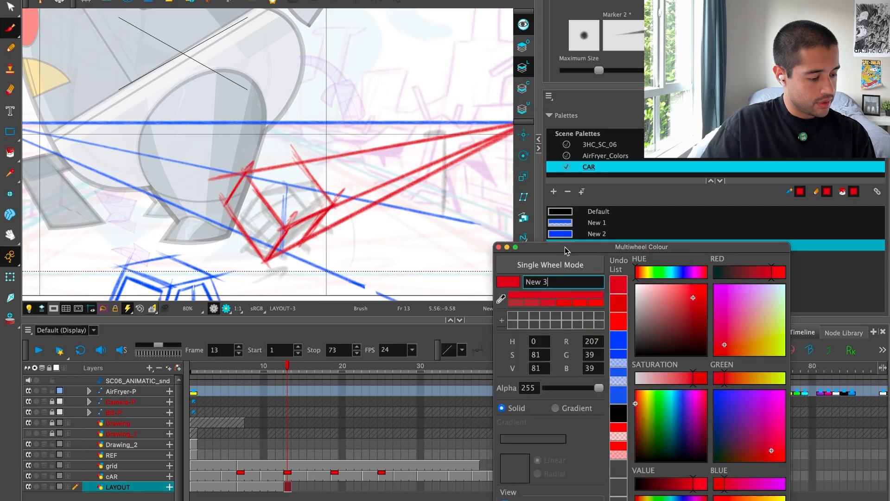
left_click_drag(579, 387, 564, 388)
left_click(499, 247)
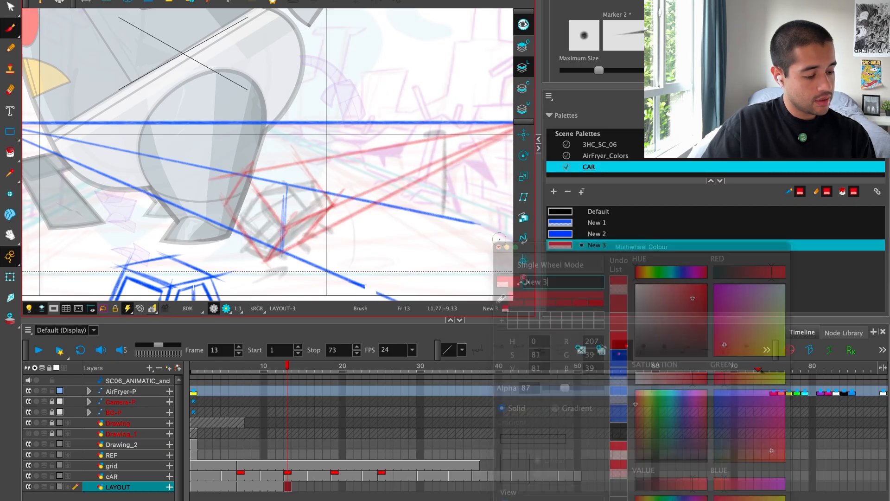
key("alt+s")
mouse_move(334, 234)
left_mouse_down()
mouse_move(216, 189)
mouse_move(357, 212)
left_mouse_up()
left_click_drag(253, 157, 352, 162)
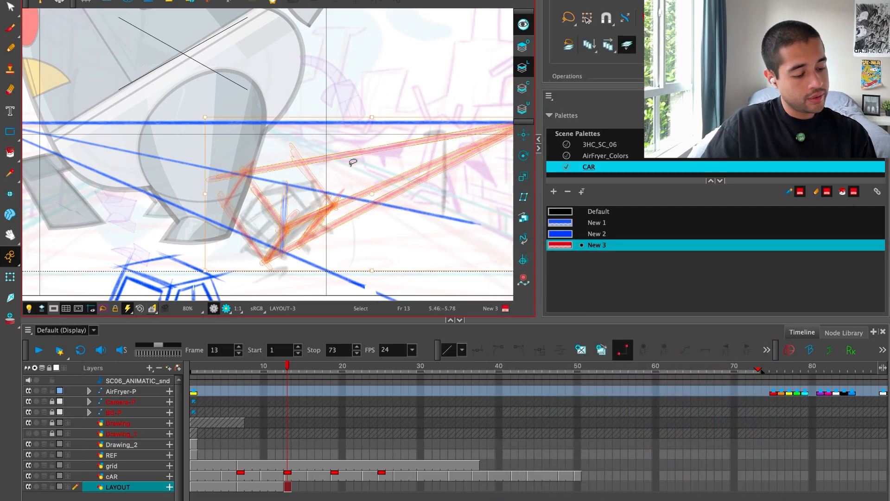
left_click_drag(346, 224, 380, 208)
key("super+z")
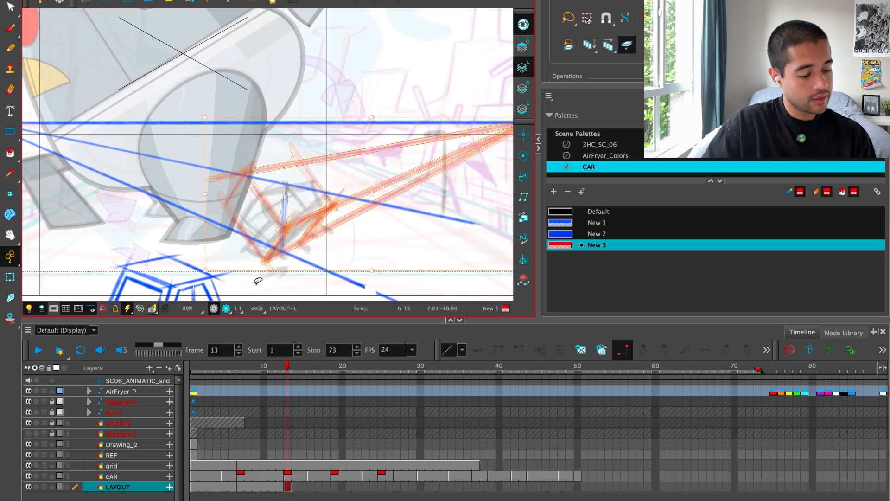
left_click(443, 188)
Outline the lower face of the tumbling car's body over the red guides with the brush in the New 2 blue.
left_click(588, 235)
key("alt+b")
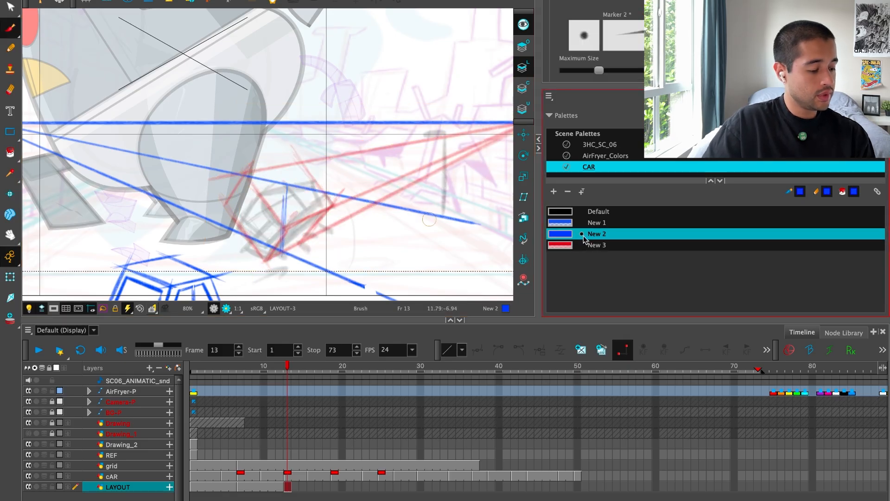
key("super+f")
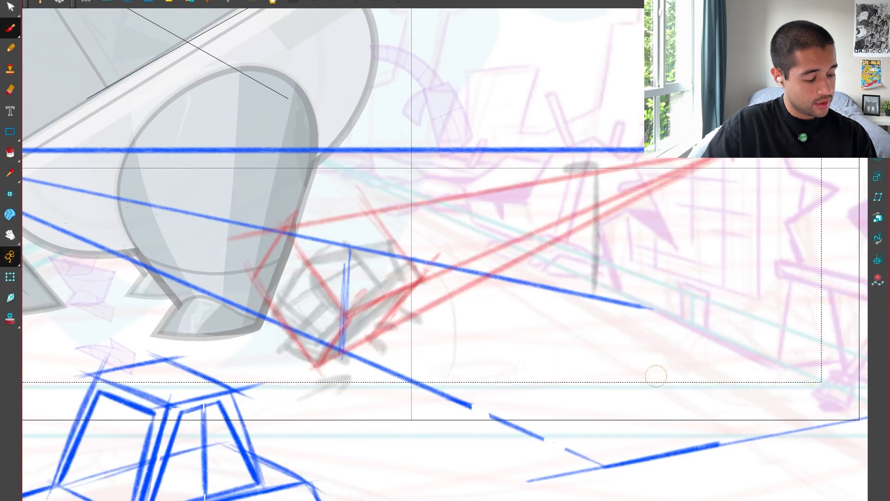
mouse_move(299, 371)
left_mouse_down()
mouse_move(336, 313)
mouse_move(302, 370)
mouse_move(309, 355)
left_mouse_up()
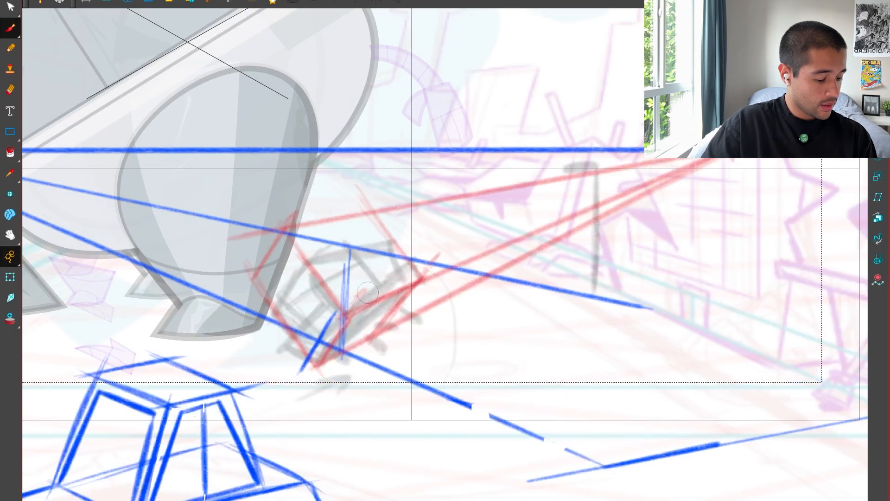
mouse_move(354, 308)
left_mouse_down()
mouse_move(450, 265)
mouse_move(426, 311)
left_mouse_up()
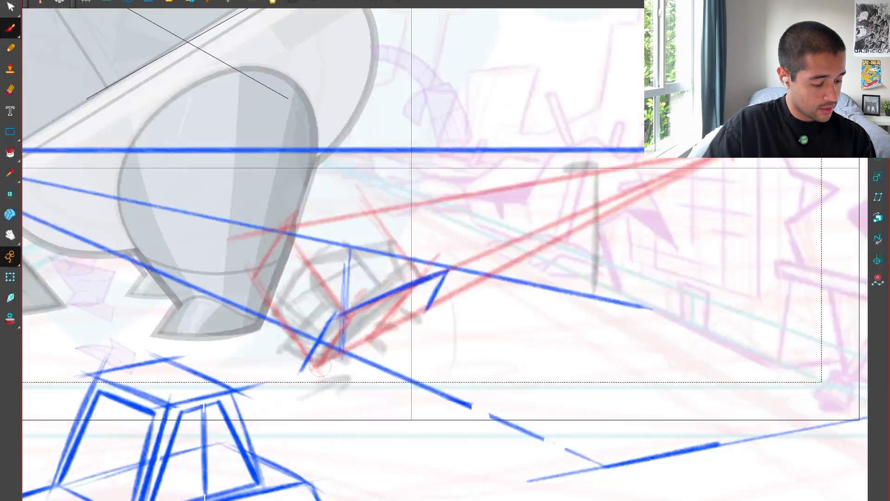
left_click_drag(435, 311, 306, 368)
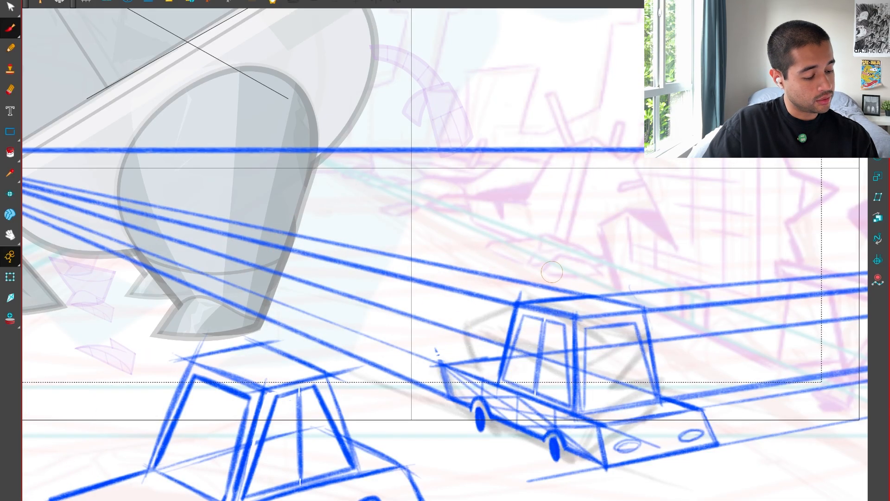
Draw a short blue edge rising from the face's upper-right corner, checking it against the car on the previous drawing.
key("period")
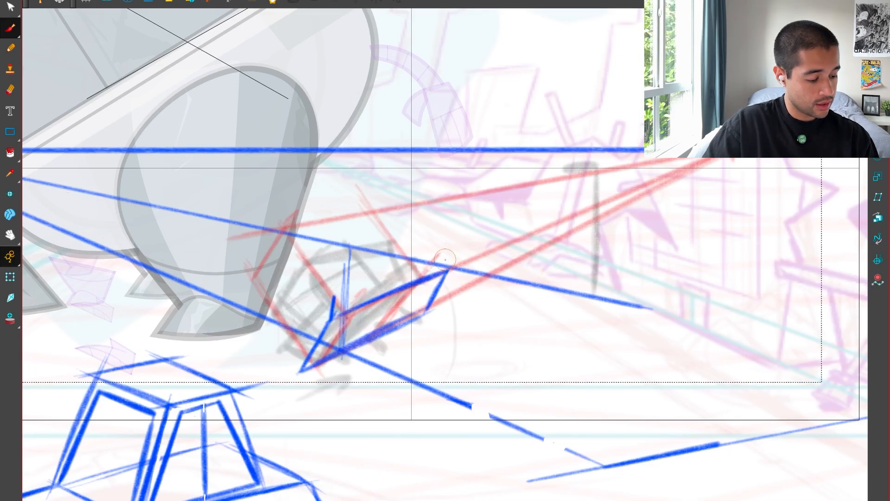
left_click_drag(448, 255, 448, 252)
key("comma")
key("period")
key("comma")
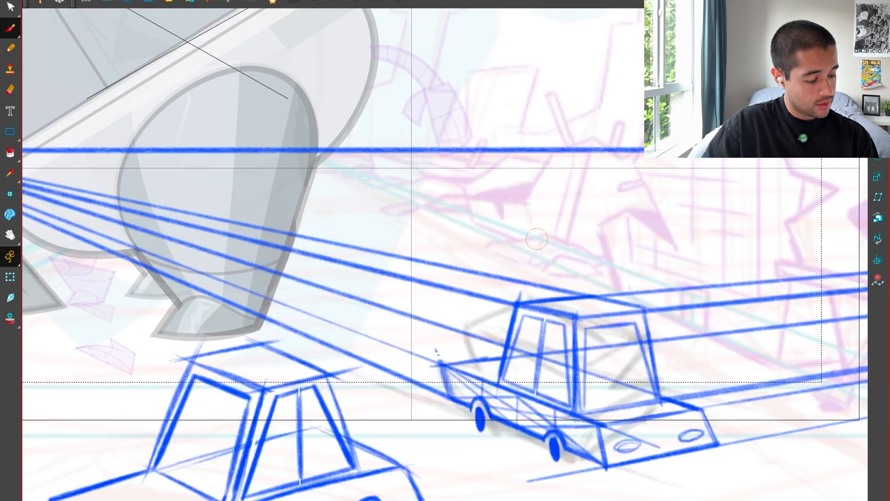
key("period")
key("ctrl+z")
key("ctrl+z")
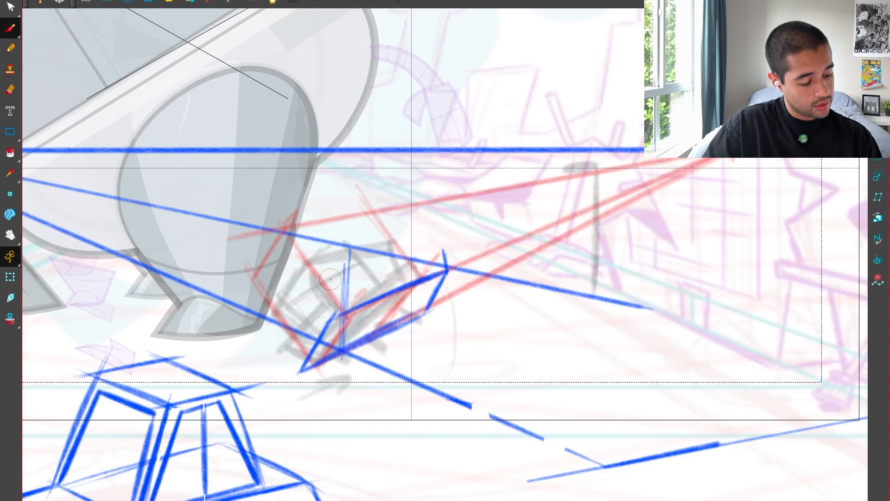
Draw the short edge at the face's upper-left corner and a blue body edge from it toward the right vanishing point.
left_click_drag(332, 310, 334, 317)
key("comma")
key("period")
key("comma")
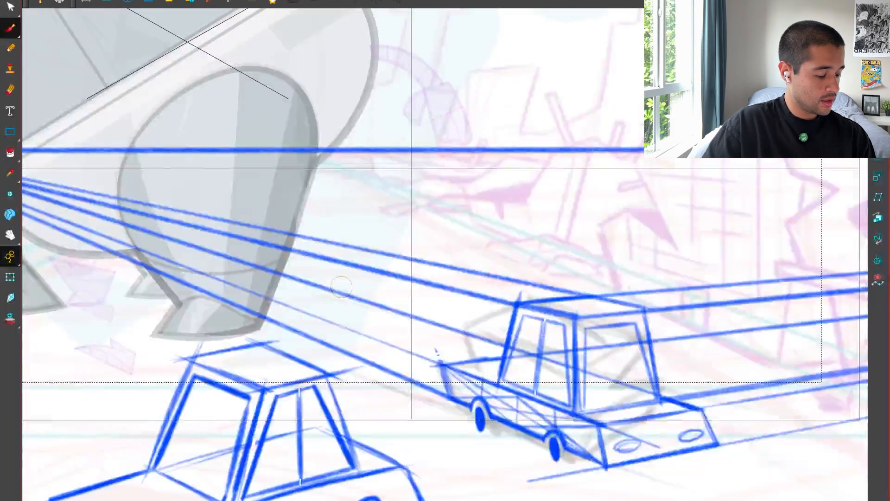
key("period")
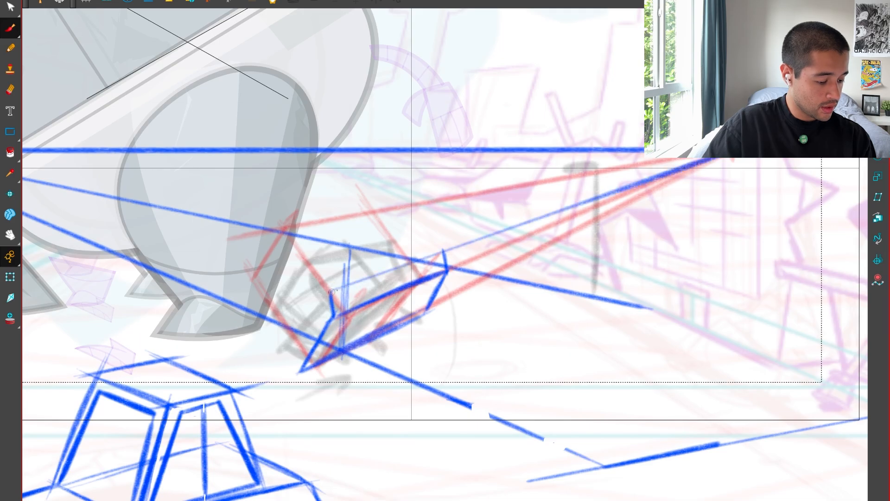
key("comma")
key("period")
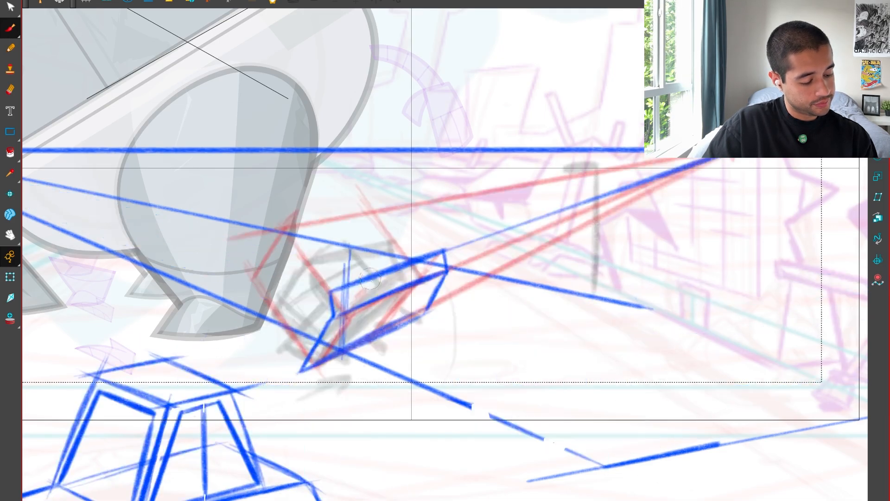
Duplicate the slanted blue edge at the body's near end and place the copy up-left, meeting the upper body edge.
key("alt+s")
left_click(327, 325)
key("ctrl+c")
key("ctrl+v")
left_click_drag(327, 324, 319, 303)
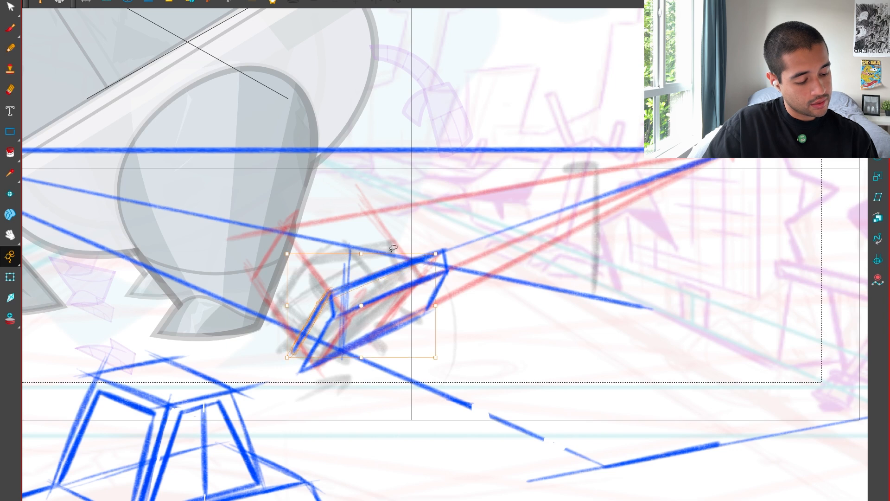
key("Escape")
Draw a short blue edge joining the copied slanted edge's lower end to the body's bottom corner, checking against the previous drawing.
key("alt+b")
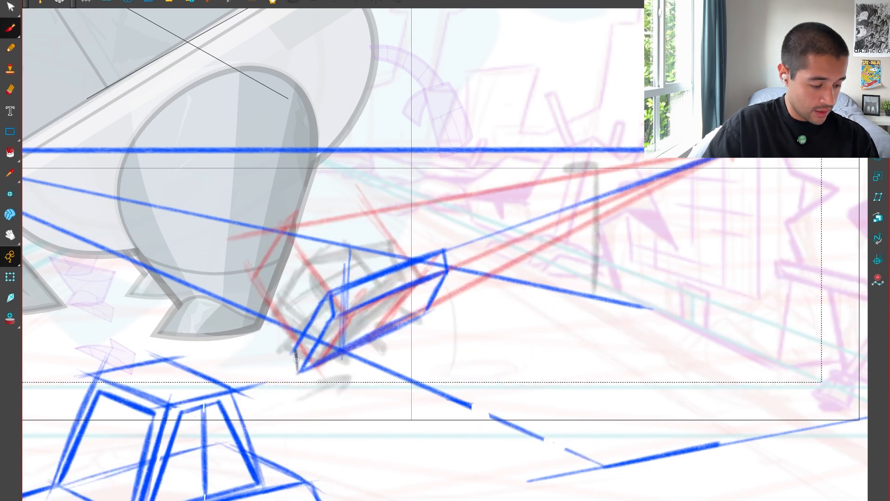
key("comma")
key("period")
key("comma")
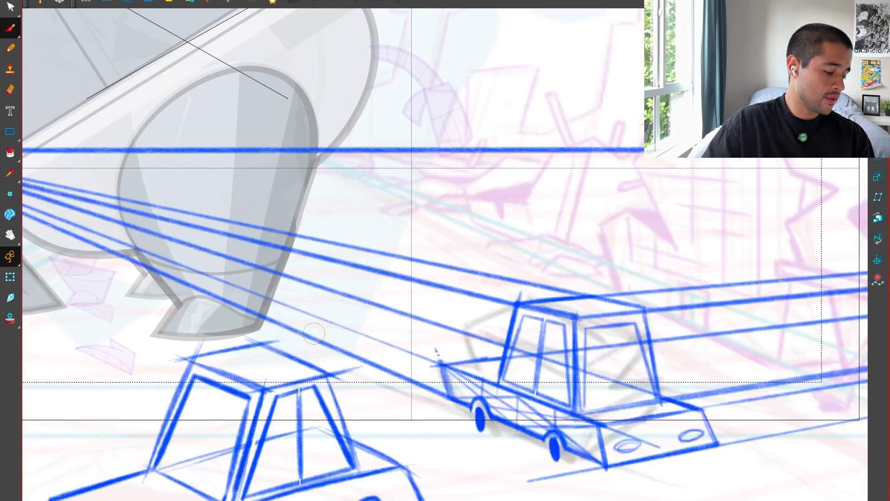
key("period")
key("comma")
key("period")
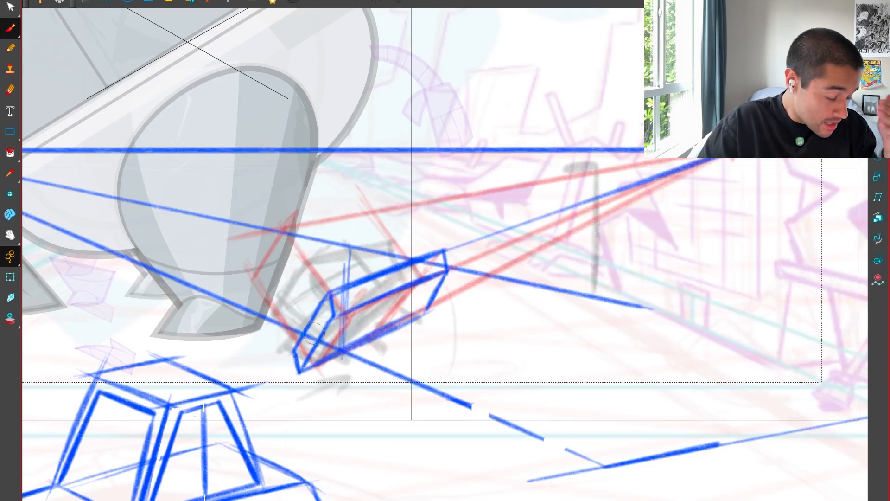
Flip between frame 13 and the previous drawing to compare the tumbling car's blue body with the earlier car.
key("comma")
key("period")
key("comma")
key("period")
key("comma")
key("period")
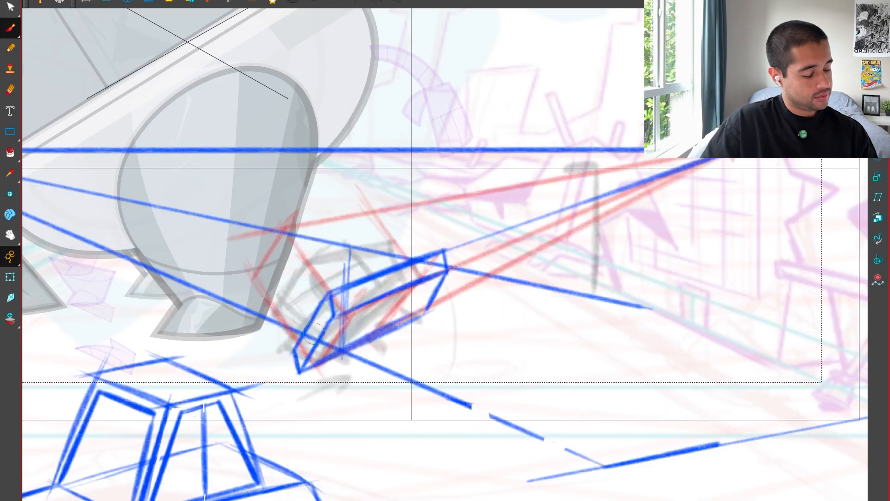
key("comma")
key("period")
key("comma")
key("period")
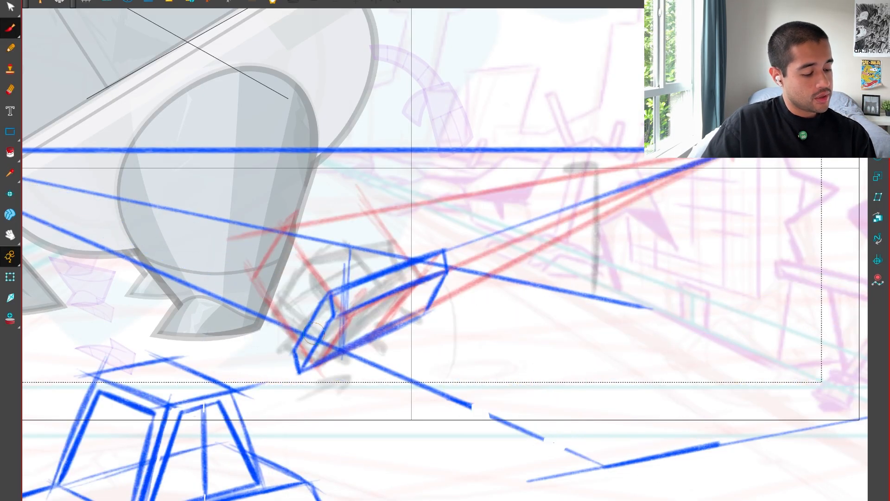
Select the copied slanted edge with the upper body line, nudge them slightly upward, and check against the previous drawing.
scroll(379, 274, "up", 2)
left_click(307, 338)
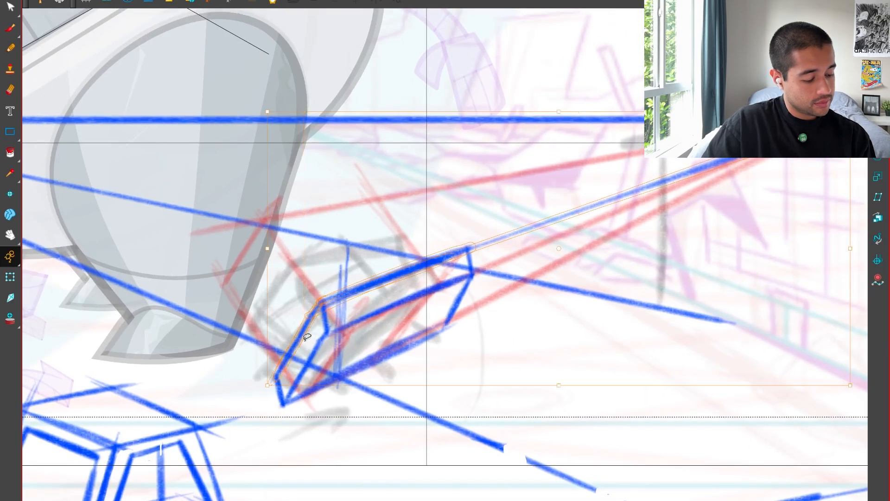
left_click_drag(367, 288, 367, 284)
key("comma")
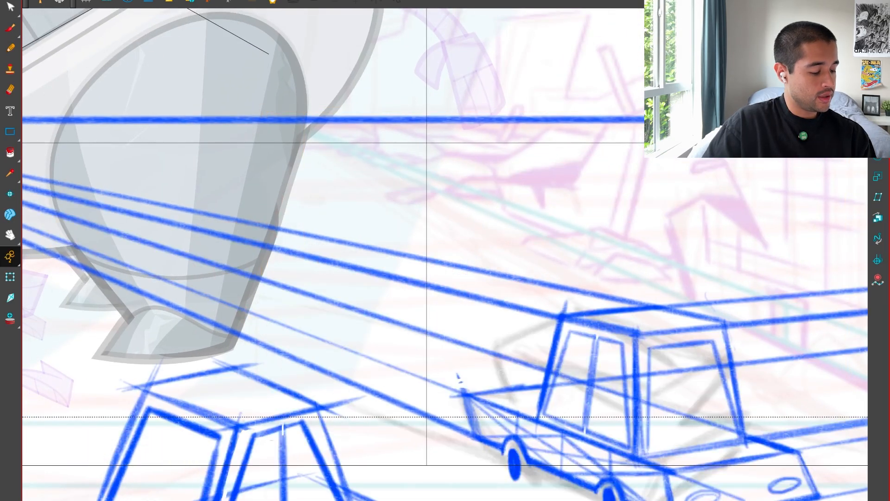
key("period")
scroll(446, 306, "down", 2)
key("comma")
key("period")
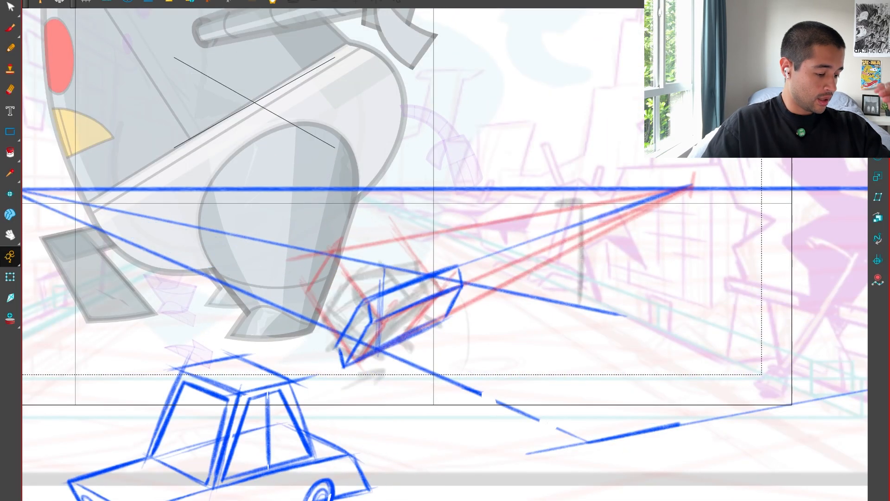
Examine the tumbling car's motion and proportions by flipping repeatedly between frame 13 and the previous drawing.
key("comma")
key("period")
key("comma")
key("period")
key("comma")
key("period")
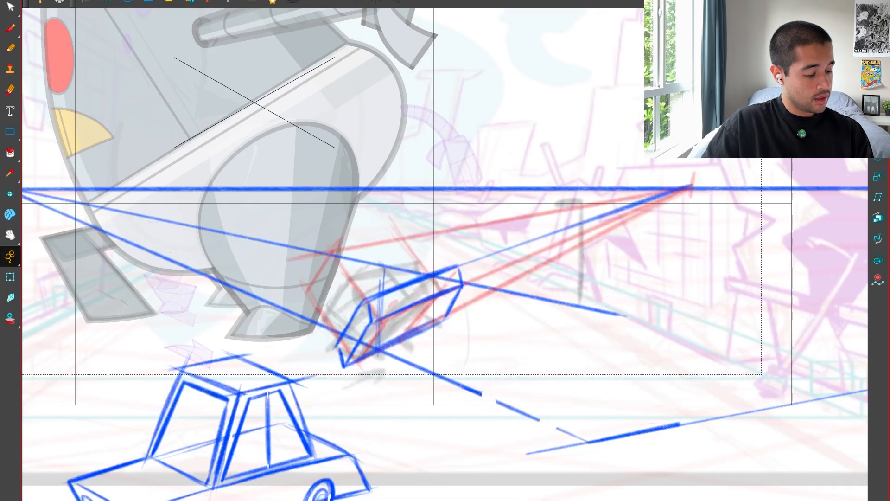
key("comma")
key("period")
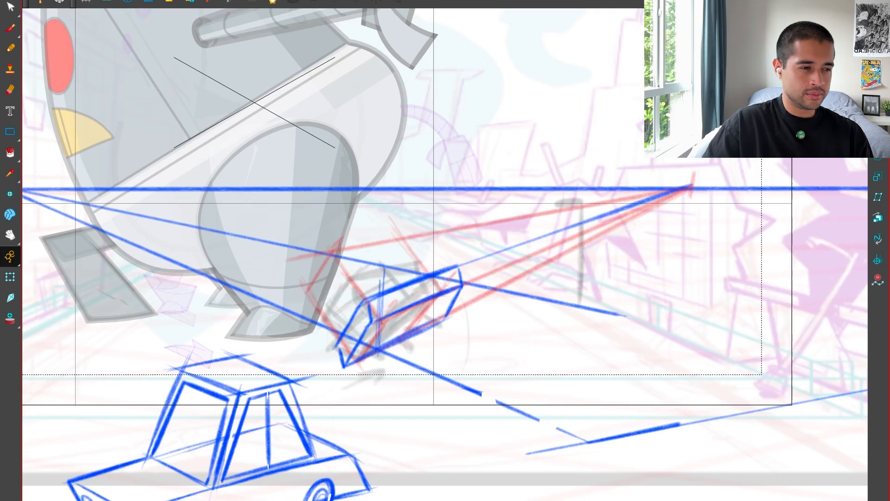
key("comma")
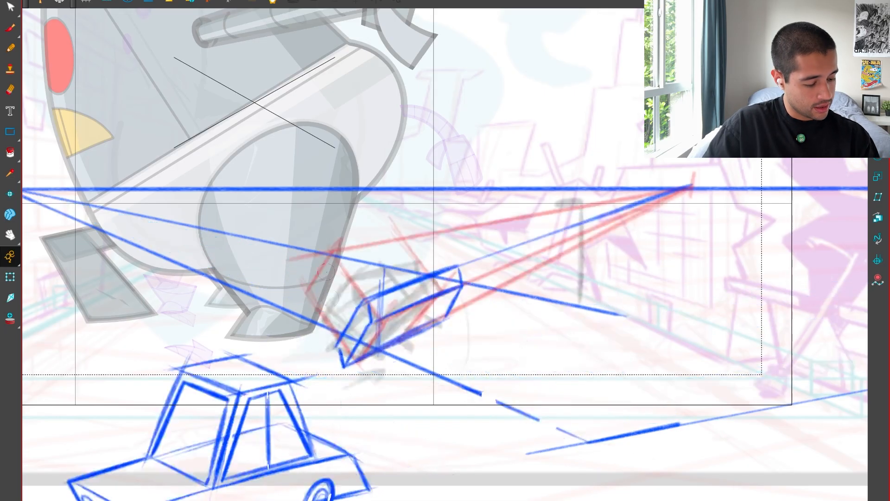
Draw two thin blue guide lines from the red roof corners to the right vanishing point, checking against the previous drawing.
key("alt+b")
key("f")
key("g")
key("f")
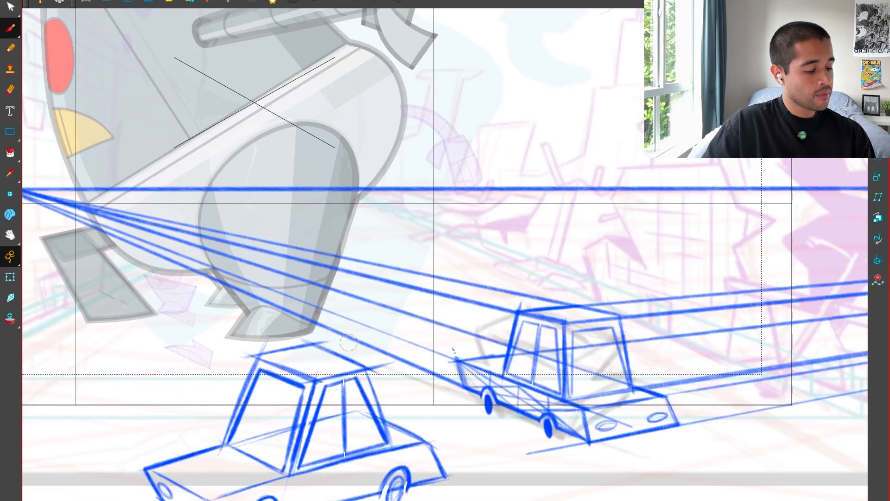
key("g")
key("f")
key("g")
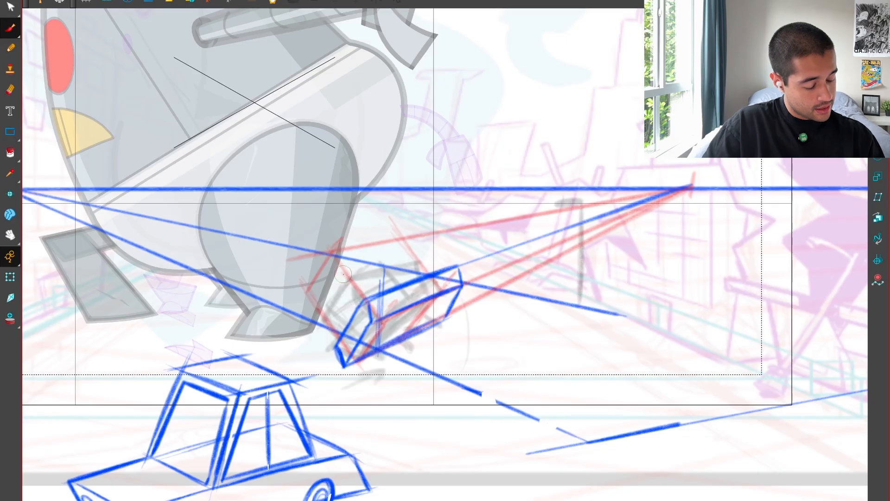
left_click_drag(309, 291, 660, 191)
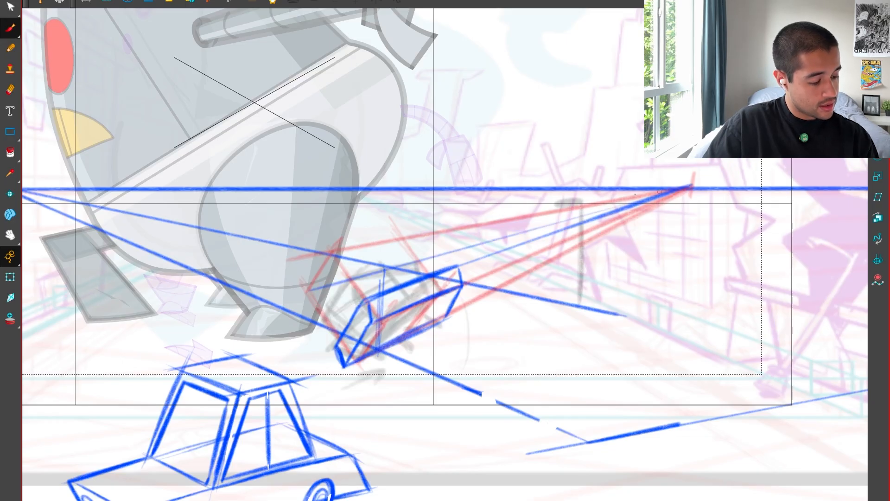
left_click_drag(336, 253, 663, 193)
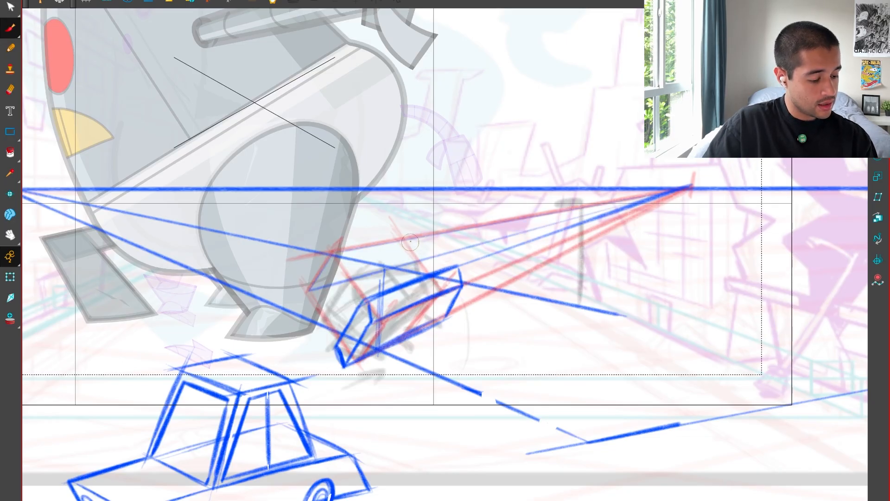
Draw the tumbling car's roof as a blue four-sided outline along the red guides and the new perspective lines.
scroll(467, 318, "up", 3)
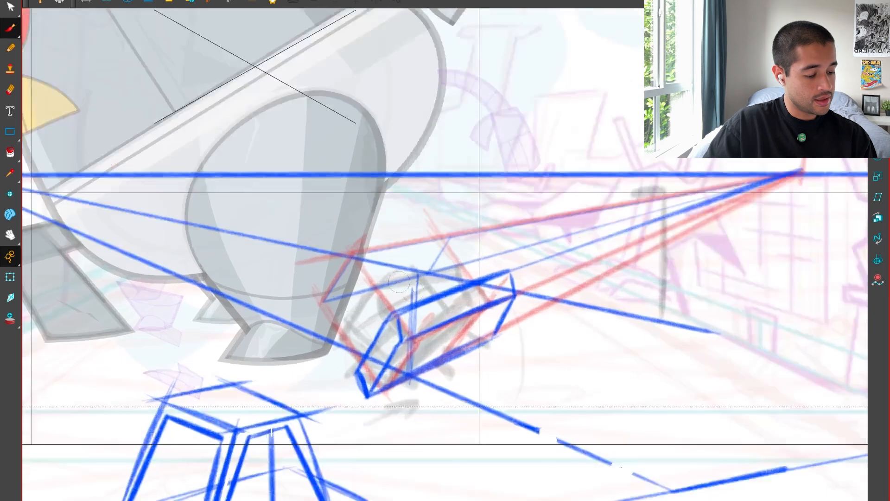
left_click_drag(342, 238, 319, 291)
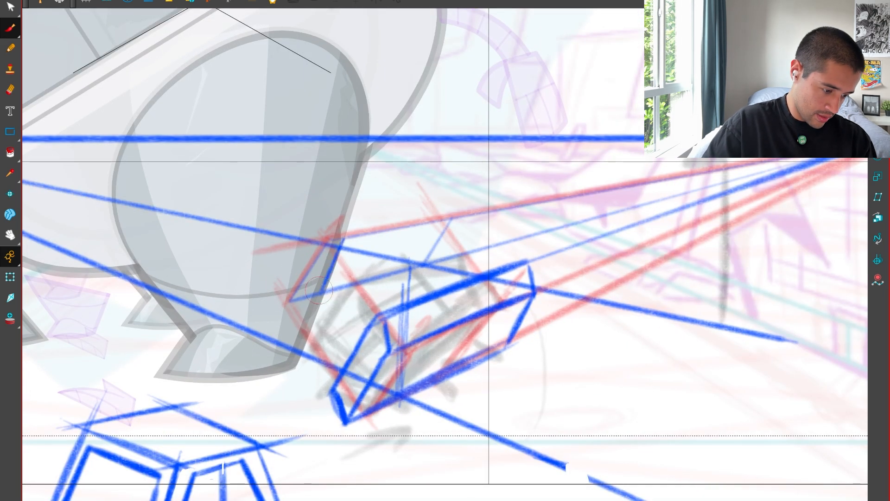
key("ctrl+z")
mouse_move(354, 236)
left_mouse_down()
mouse_move(314, 296)
mouse_move(354, 236)
mouse_move(429, 224)
left_mouse_up()
left_click_drag(427, 225, 411, 267)
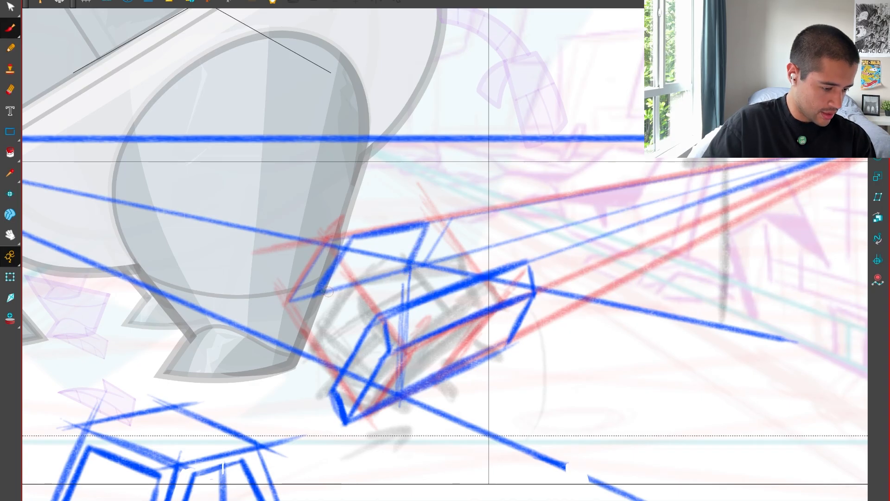
left_click_drag(317, 293, 411, 268)
Draw the cabin's two front pillars in blue, joining the roof's front corners to the car body.
key("1")
left_click_drag(359, 347, 350, 300)
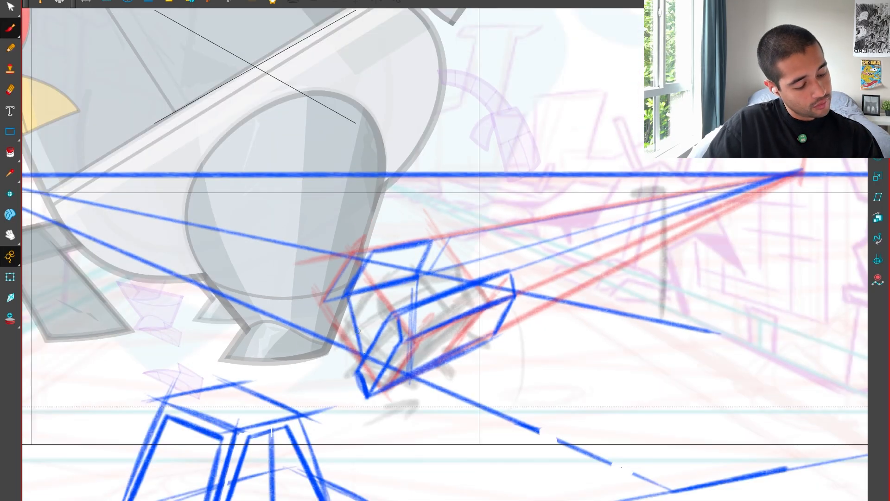
key("ctrl+z")
left_click_drag(365, 353, 349, 295)
left_click_drag(380, 264, 394, 299)
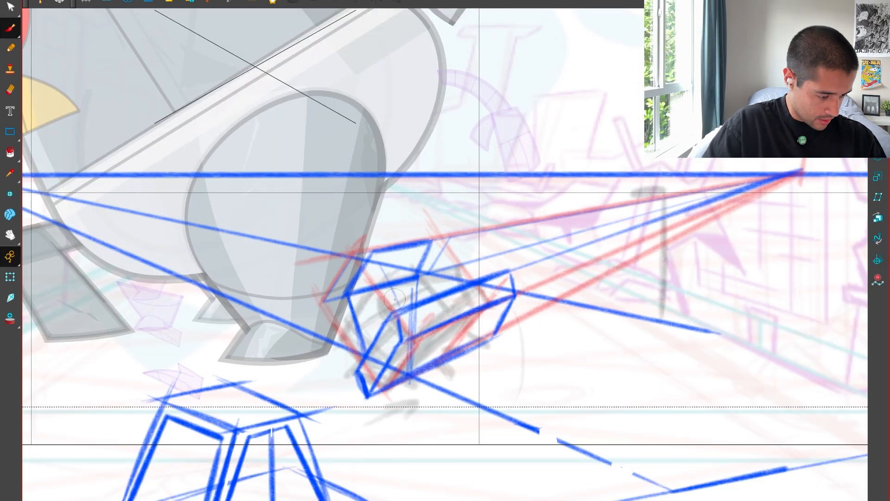
Draw the cabin's slanted rear pillar from the roof's rear corner to the body's upper edge, comparing with the previous drawing.
key("f")
key("g")
key("f")
key("g")
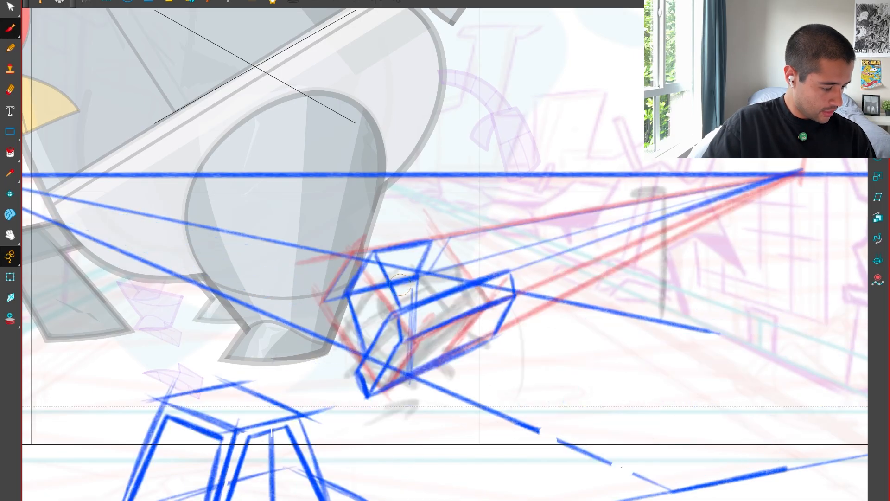
key("f")
key("g")
scroll(400, 285, "up", 2)
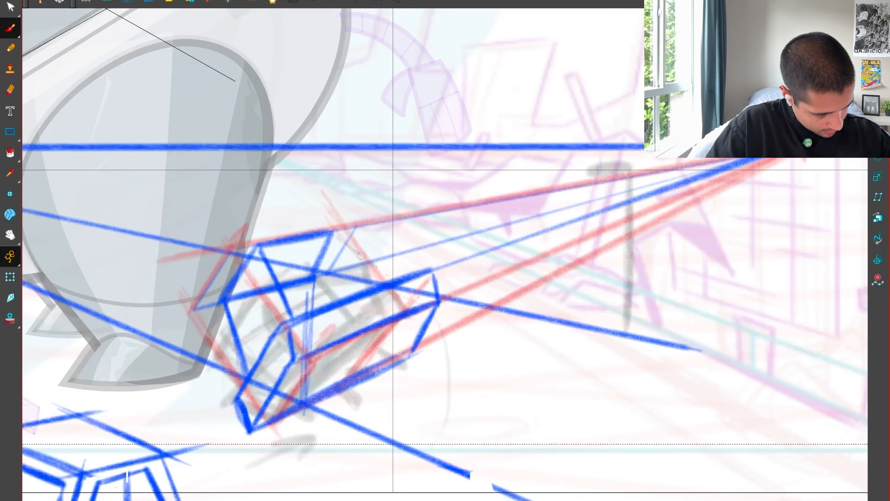
left_click_drag(329, 232, 393, 282)
left_click_drag(329, 230, 392, 279)
key("f")
key("g")
key("f")
key("g")
Try deleting the edge lines of the body's front face below the cabin.
left_click_drag(279, 393, 315, 389)
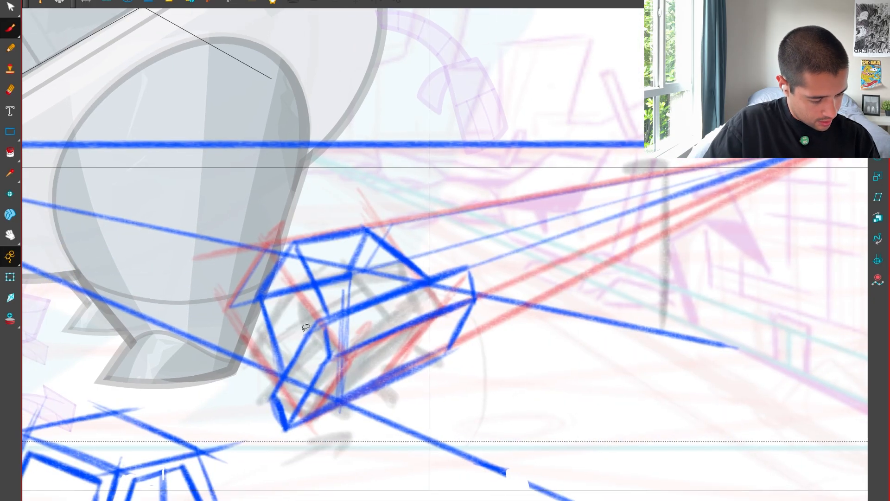
left_click_drag(306, 328, 325, 368)
key("Delete")
key("alt+b")
key("1")
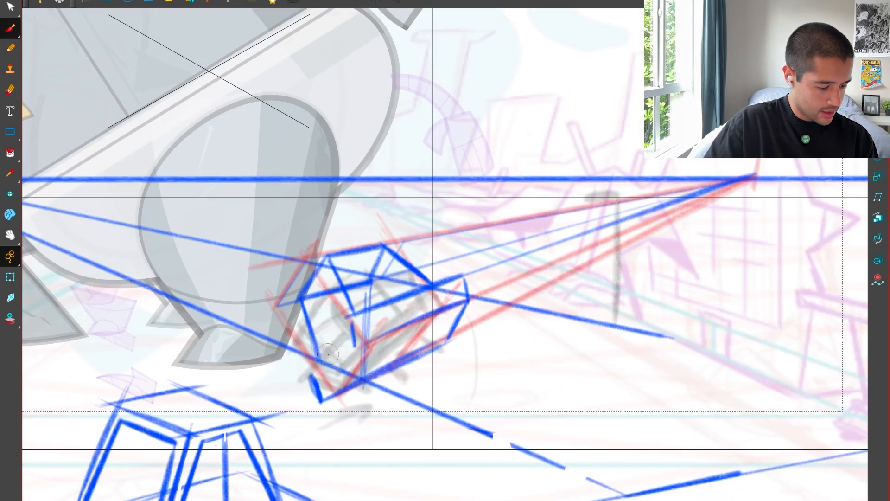
key("ctrl+z")
Examine the new cabin's proportions by flipping between frame 13 and the previous drawing of the upright car.
key("f")
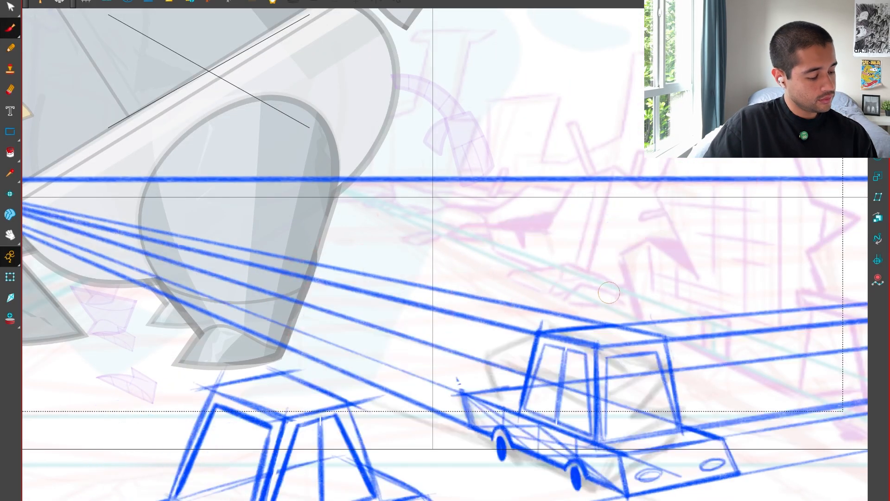
key("g")
key("f")
key("g")
key("2")
key("f")
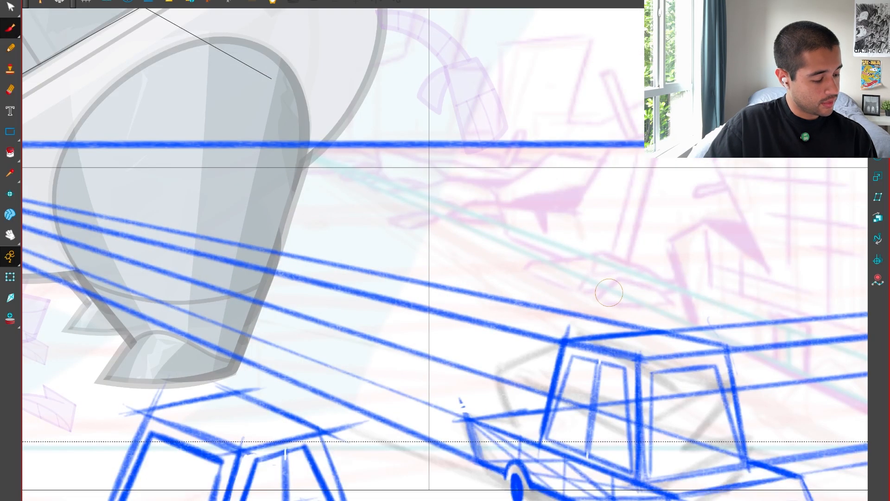
mouse_move(578, 363)
left_mouse_down()
mouse_move(572, 433)
mouse_move(618, 377)
mouse_move(561, 380)
mouse_move(614, 384)
mouse_move(627, 405)
mouse_move(604, 451)
left_mouse_up()
key("ctrl+z")
key("ctrl+z")
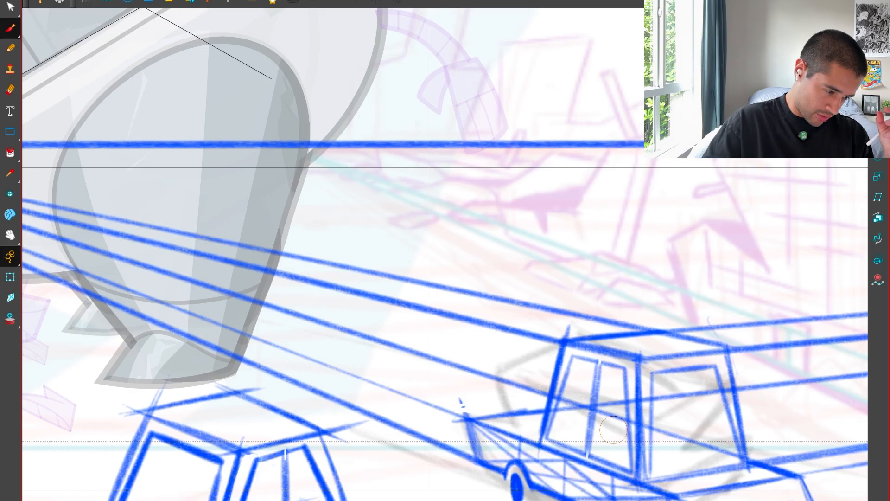
key("g")
key("2")
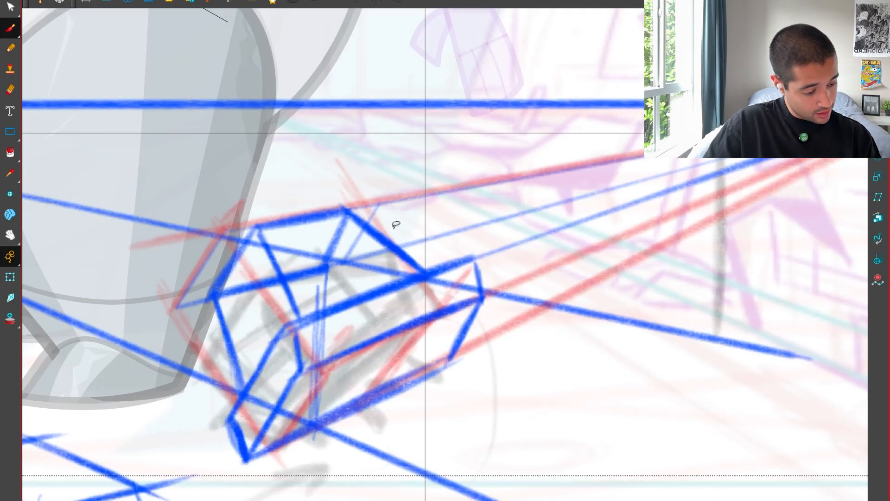
Thin the rear pillar's doubled stroke and draw a new rear pillar slightly inward from the roof corner.
left_click(387, 239)
left_click(427, 211)
left_click(377, 232)
key("Delete")
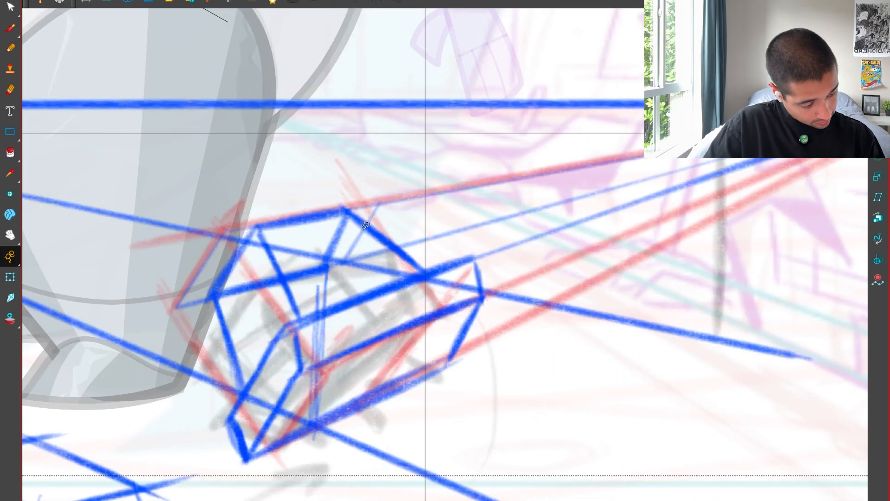
left_click(392, 233)
left_click_drag(365, 197, 391, 261)
left_click(408, 222)
left_click(374, 228)
key("Delete")
left_click(365, 220)
key("Delete")
key("alt+b")
key("ctrl+z")
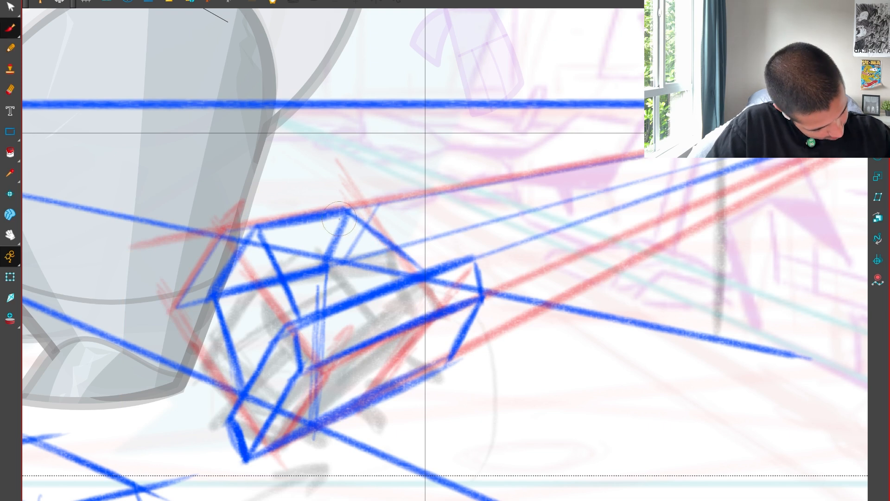
left_click_drag(336, 217, 420, 278)
Shift the cabin's near front pillar slightly toward the rear, so the windshield becomes wider and the side narrower.
left_click_drag(261, 227, 301, 317)
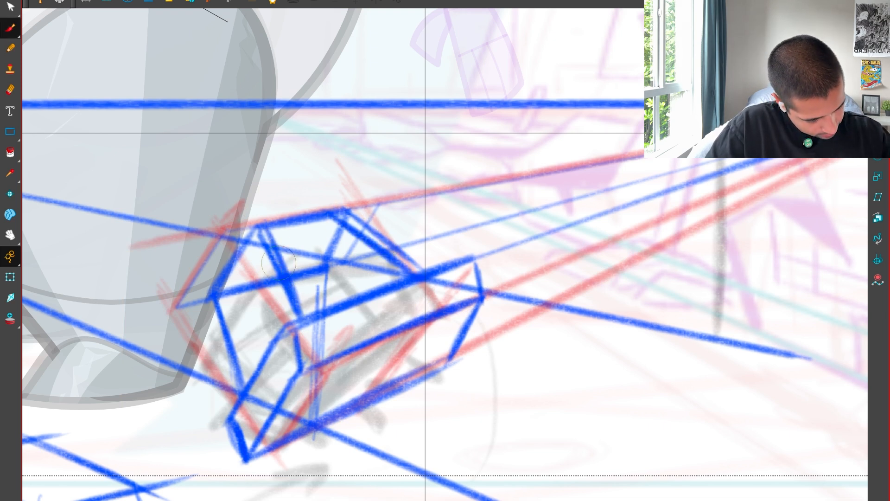
key("ctrl+z")
key("alt+s")
left_click(277, 262)
left_click_drag(277, 263, 287, 263)
key("ctrl+z")
left_click(307, 160)
left_click(281, 263)
left_click(361, 179)
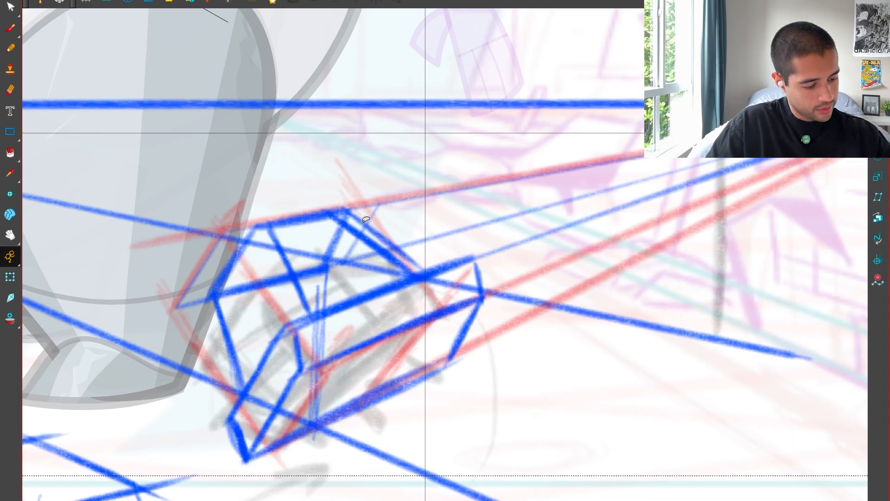
Delete the old rear pillar, the red construction lines and the leftover tip at the roof's rear corner.
left_click(371, 203)
key("Delete")
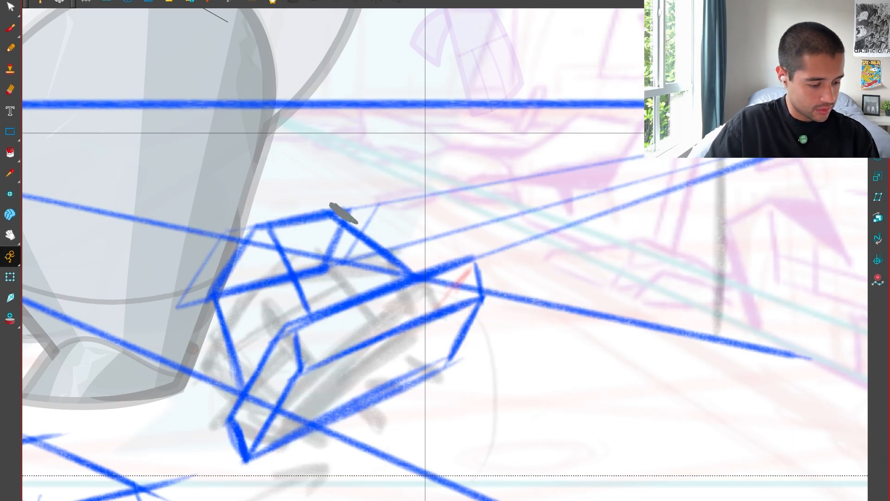
left_click_drag(355, 221, 331, 204)
Shift the far front pillar and the roof's front edge slightly inward, and check against the previous drawing.
mouse_move(265, 226)
left_mouse_down()
mouse_move(231, 262)
mouse_move(241, 326)
left_mouse_up()
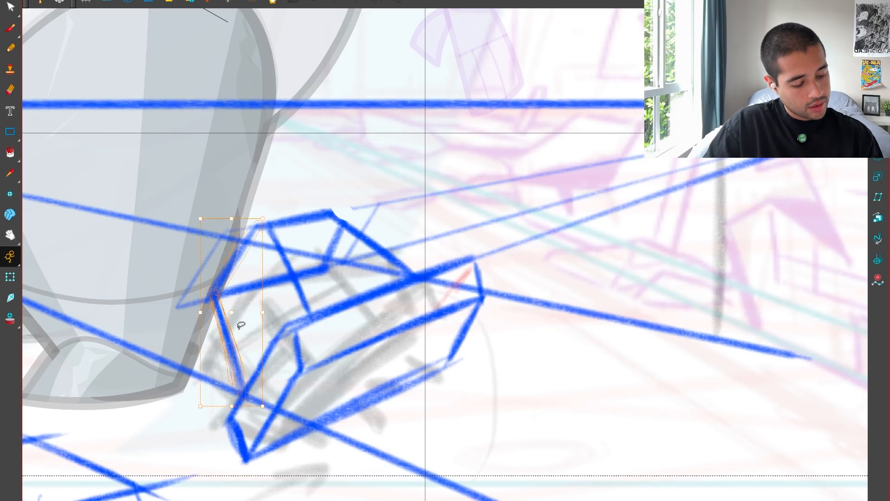
key("Delete")
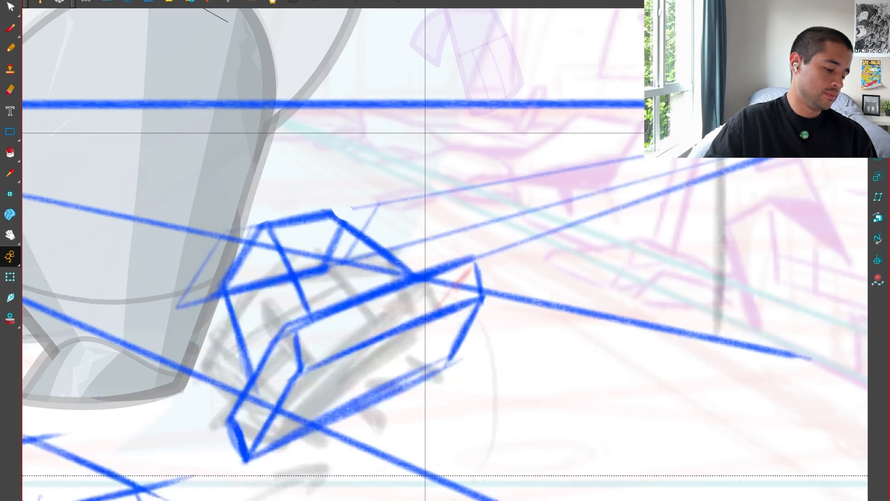
key("2")
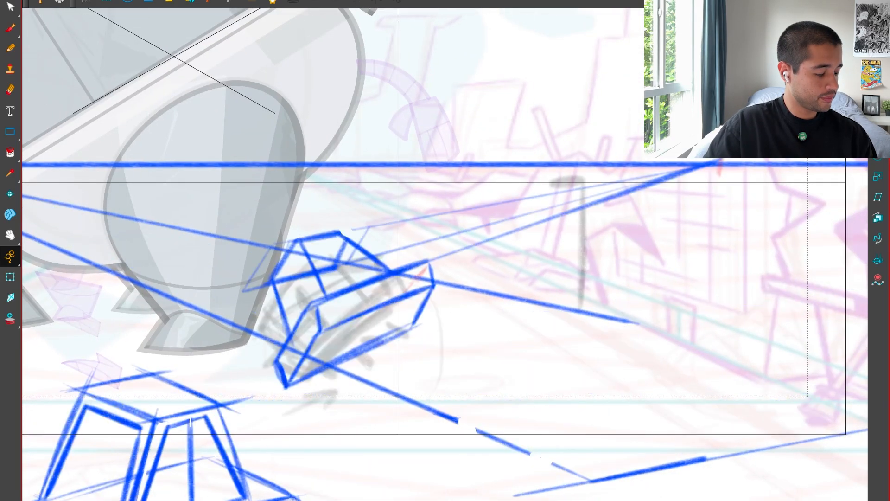
key("comma")
key("period")
Draw two small blue oval headlights at the upper and lower ends of the car's front face.
key("2")
key("alt+b")
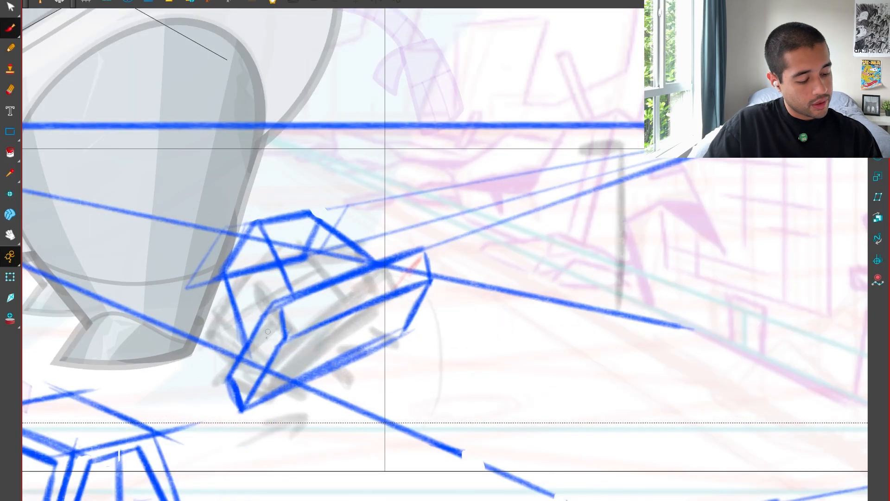
left_click_drag(270, 327, 272, 329)
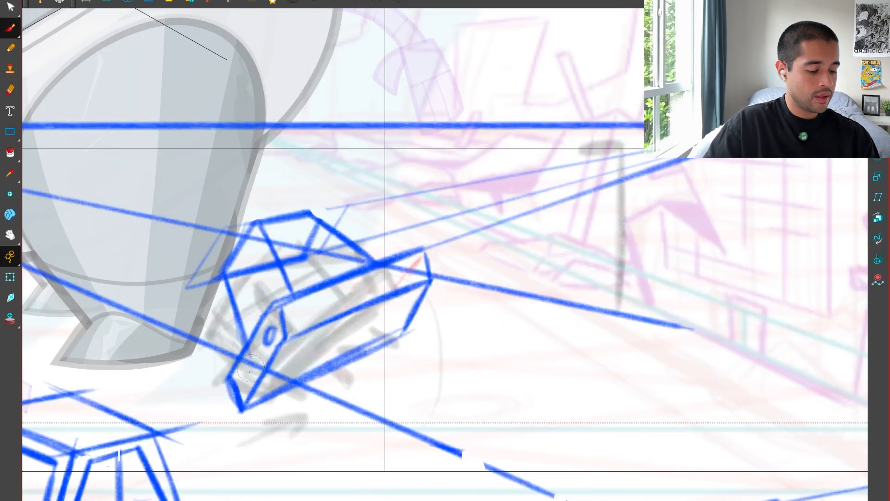
left_click_drag(248, 376, 246, 374)
Compare the tumbling car's front and headlights with the previous drawing by flipping between the two.
key("comma")
key("period")
key("comma")
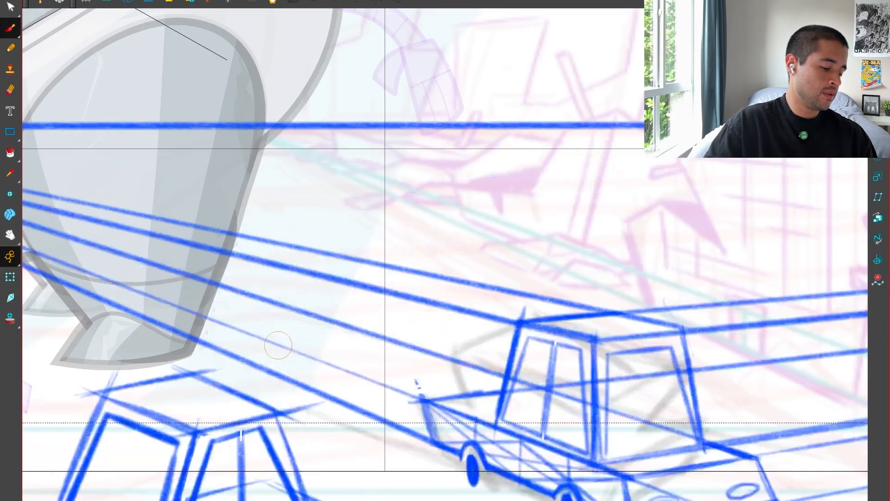
key("period")
key("comma")
key("period")
key("comma")
key("period")
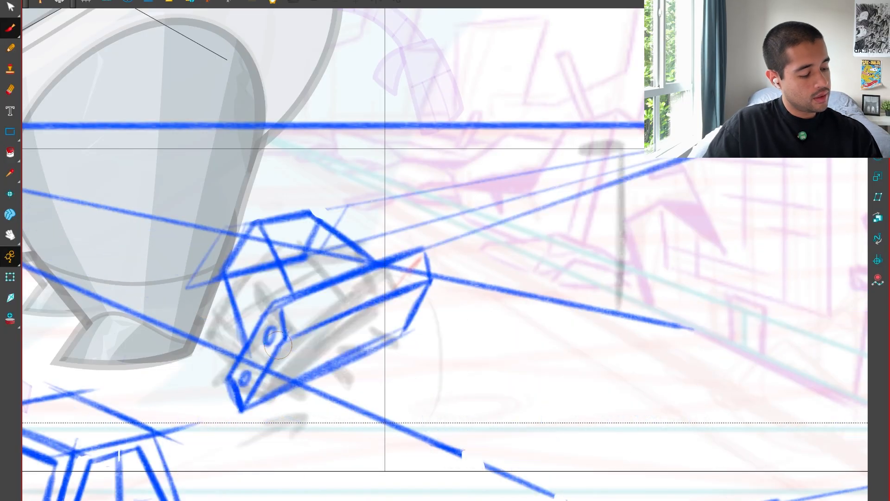
Draw the side window outlines with a divider between them inside the cabin's near side.
mouse_move(278, 227)
left_mouse_down()
mouse_move(295, 292)
mouse_move(285, 236)
left_mouse_up()
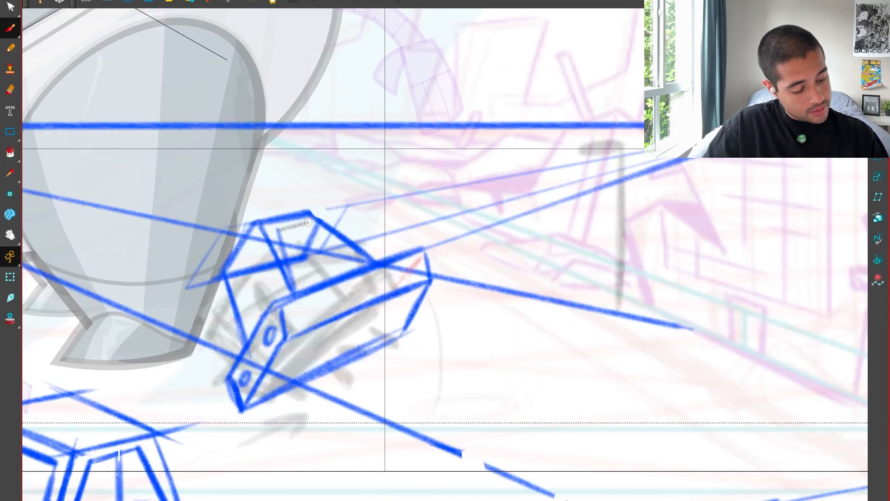
key("ctrl+z")
left_click_drag(294, 291, 273, 230)
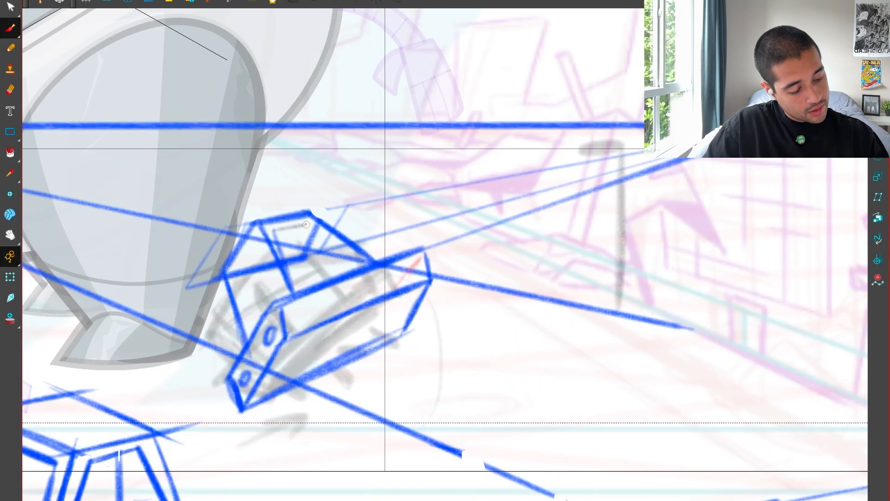
left_click_drag(335, 235, 368, 261)
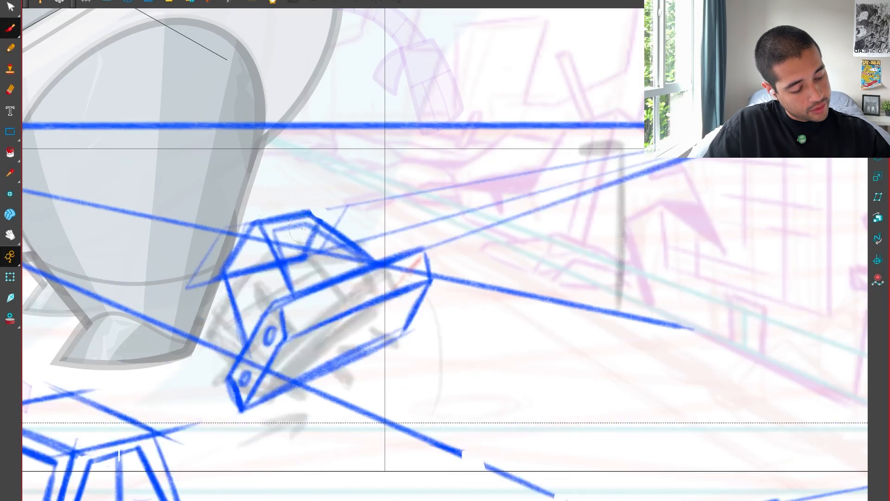
mouse_move(301, 229)
left_mouse_down()
mouse_move(325, 259)
mouse_move(335, 247)
left_mouse_up()
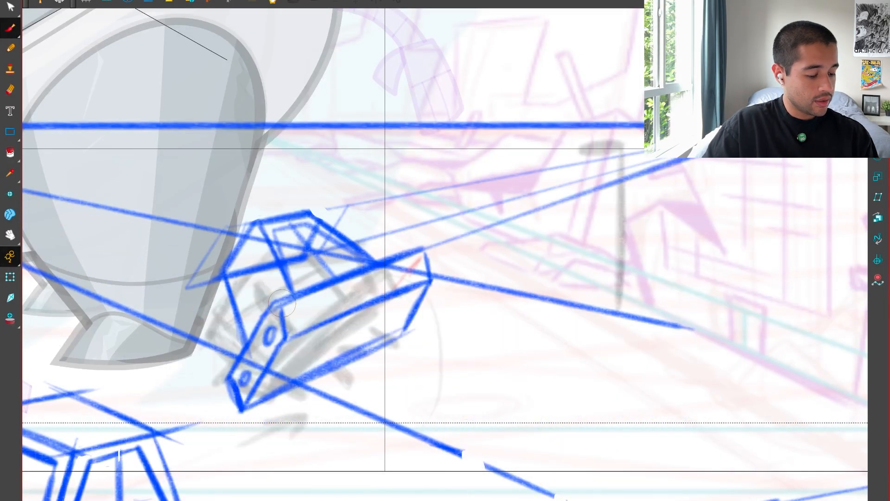
Draw crease lines along the car's near side and two dark oval wheels with curved wheel arches on its lower edge.
mouse_move(281, 303)
left_mouse_down()
mouse_move(435, 278)
mouse_move(425, 266)
mouse_move(290, 337)
left_mouse_up()
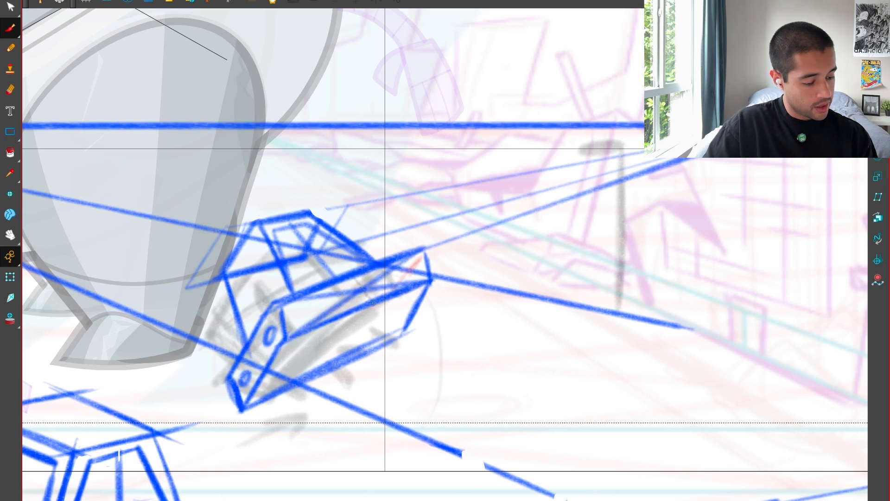
mouse_move(285, 301)
left_mouse_down()
mouse_move(344, 302)
mouse_move(362, 288)
mouse_move(311, 315)
left_mouse_up()
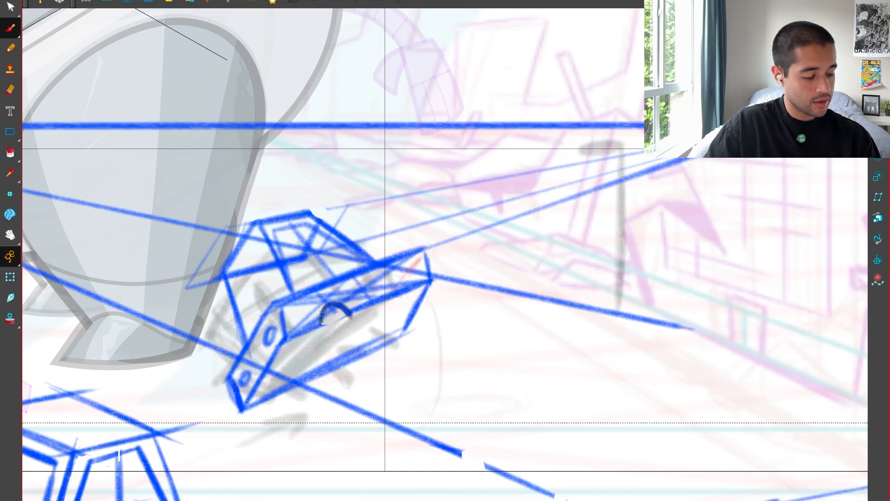
mouse_move(324, 320)
left_mouse_down()
mouse_move(360, 308)
mouse_move(338, 330)
mouse_move(343, 324)
left_mouse_up()
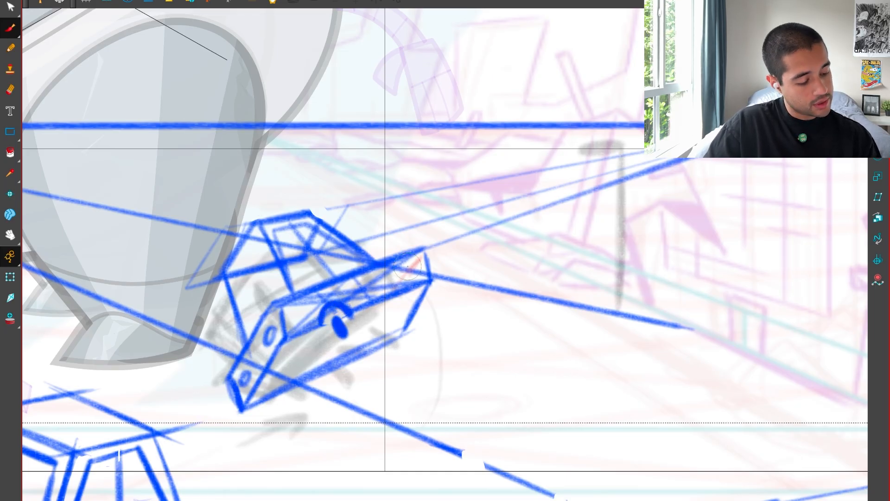
mouse_move(355, 283)
left_mouse_down()
mouse_move(424, 275)
mouse_move(374, 293)
mouse_move(414, 268)
mouse_move(393, 293)
mouse_move(416, 285)
mouse_move(405, 301)
mouse_move(402, 291)
left_mouse_up()
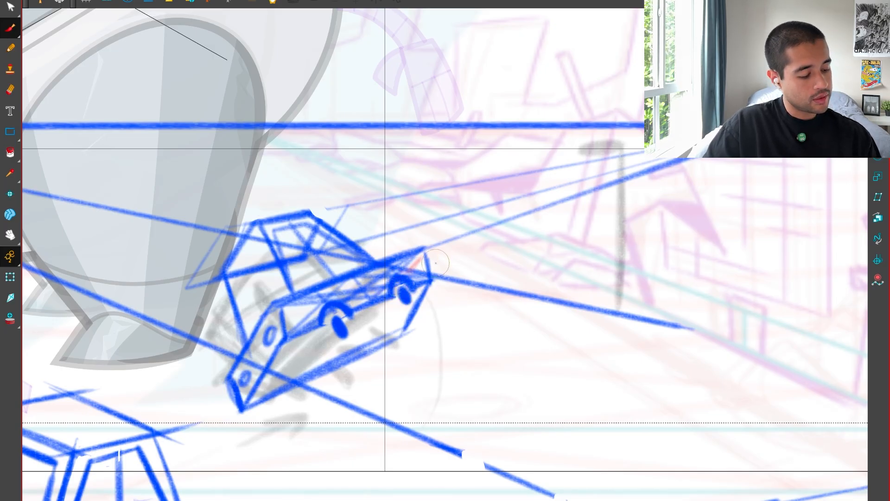
Compare the tumbling car and its new wheels with the previous drawing by flipping between the two.
key("1")
key("1")
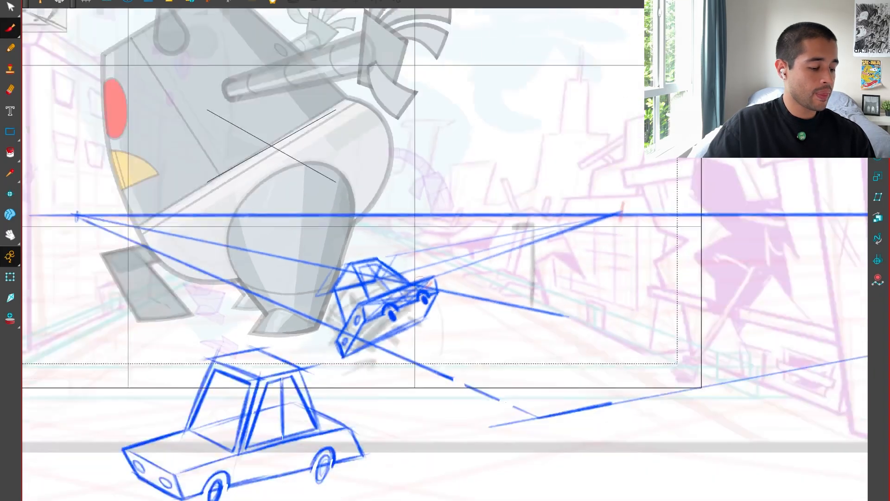
key("f")
key("g")
key("f")
key("g")
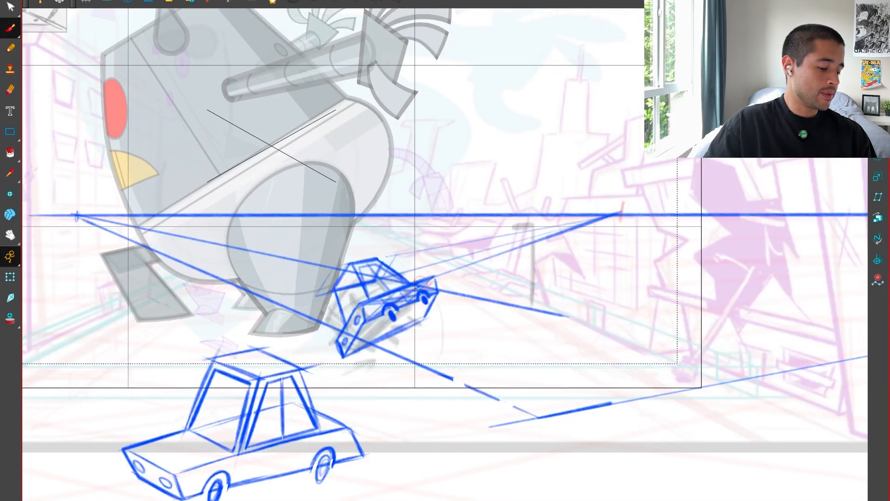
key("f")
key("g")
Draw the windscreen outline on the cabin's front and trim the roof's upper edge to a lower line.
key("2")
key("2")
key("2")
key("alt+s")
left_click_drag(261, 249, 292, 266)
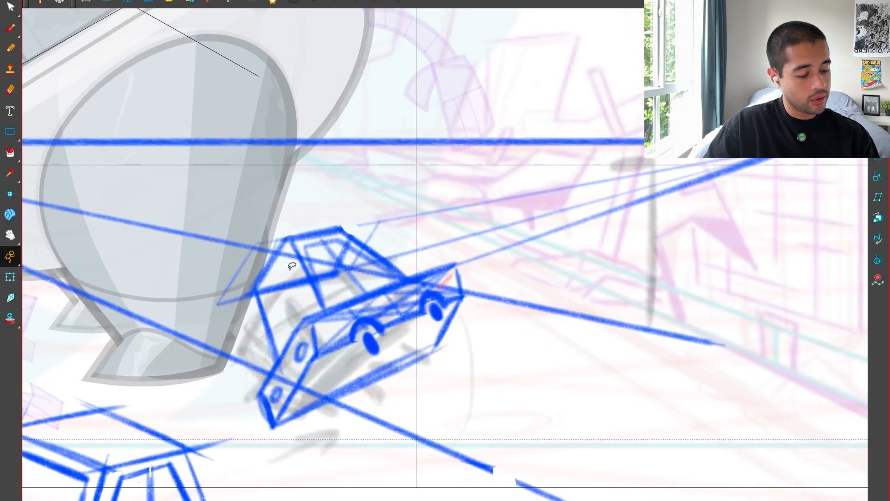
key("alt+b")
left_click_drag(261, 309, 296, 258)
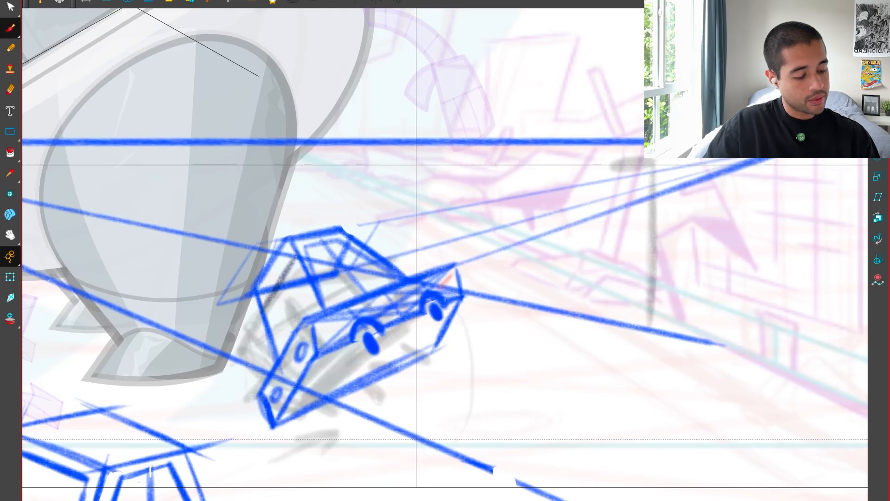
mouse_move(263, 308)
left_mouse_down()
mouse_move(297, 257)
mouse_move(344, 244)
left_mouse_up()
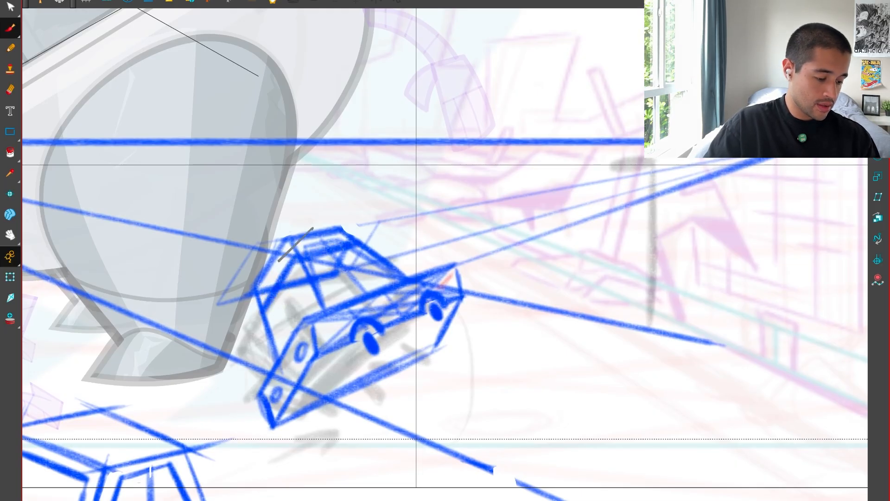
mouse_move(301, 224)
left_mouse_down()
mouse_move(247, 300)
mouse_move(273, 259)
mouse_move(344, 234)
left_mouse_up()
key("1")
key("1")
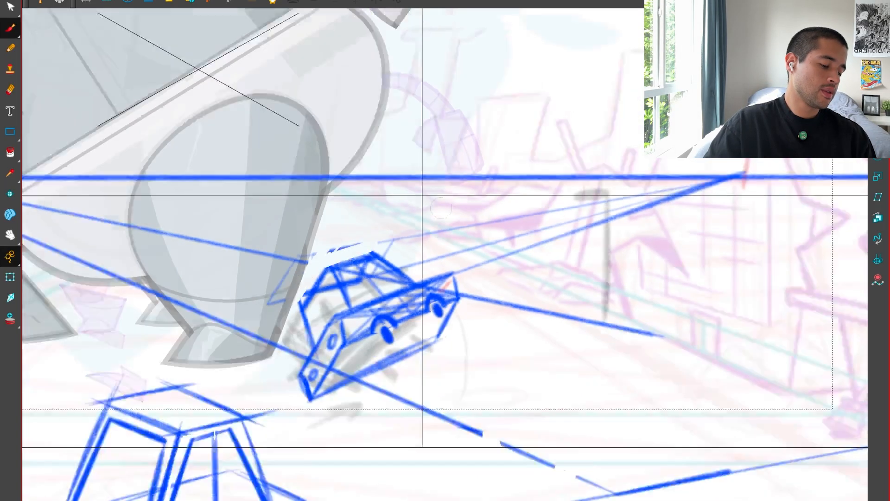
Reinforce the body lines along the tumbling car's near side beneath the windows.
mouse_move(653, 287)
left_mouse_down()
mouse_move(579, 292)
mouse_move(646, 292)
left_mouse_up()
key(".")
key("2")
key(".")
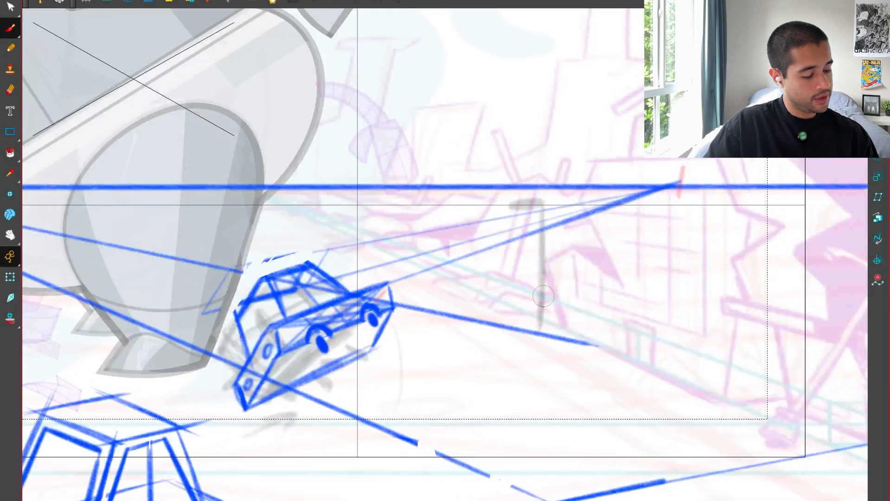
key("2")
left_click_drag(312, 305, 411, 295)
mouse_move(321, 305)
left_mouse_down()
mouse_move(335, 354)
mouse_move(324, 356)
mouse_move(321, 320)
left_mouse_up()
Examine the second car's upright pose on the previous drawing against the tumbling pose.
key("1")
key("1")
left_click_drag(615, 378, 543, 388)
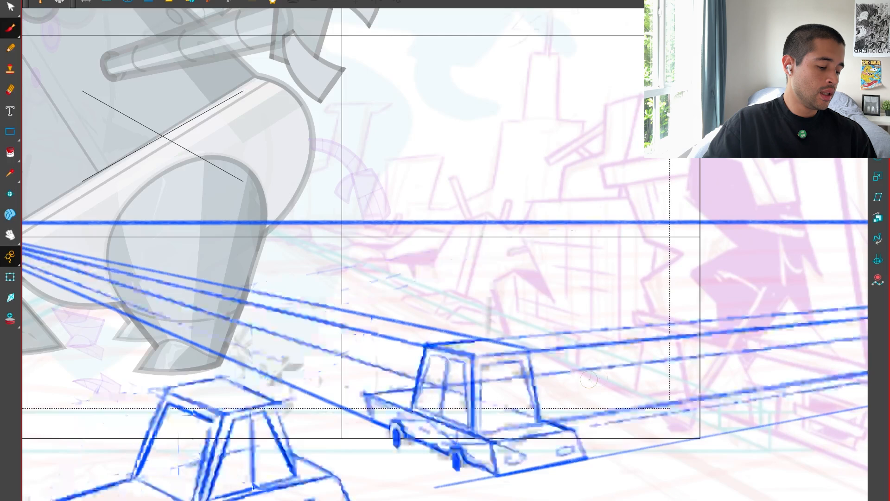
key(".")
key(".")
key(".")
key(".")
key(".")
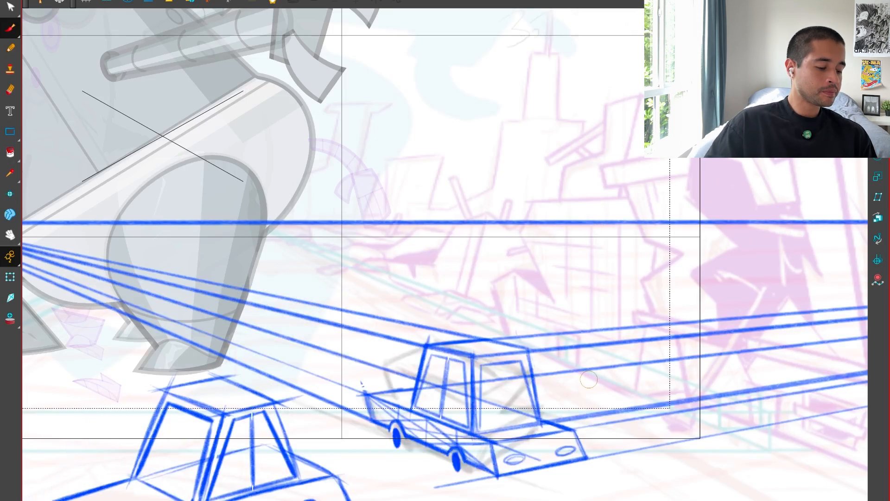
key(".")
key(".")
left_click_drag(486, 355, 521, 338)
Raise the lower corner of the car's front face and clear away the old lower body edge.
key("2")
key("2")
key("2")
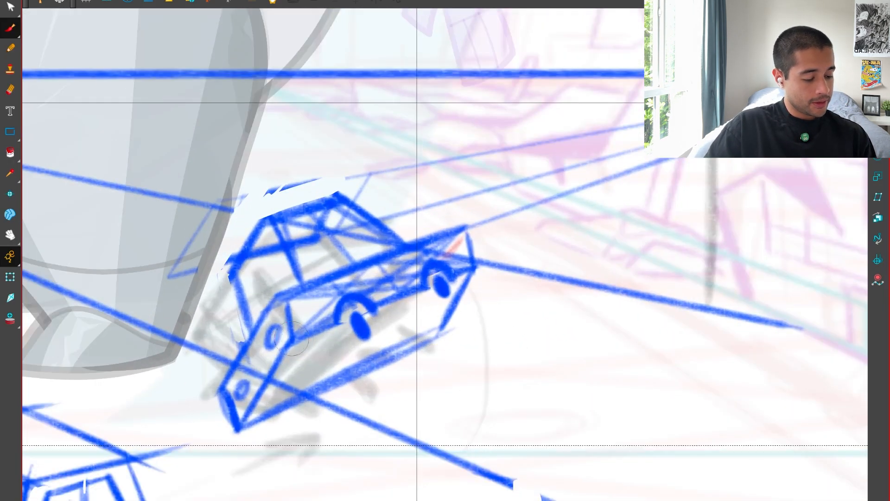
left_click_drag(294, 343, 450, 330)
left_click_drag(463, 275, 280, 418)
key("ctrl+z")
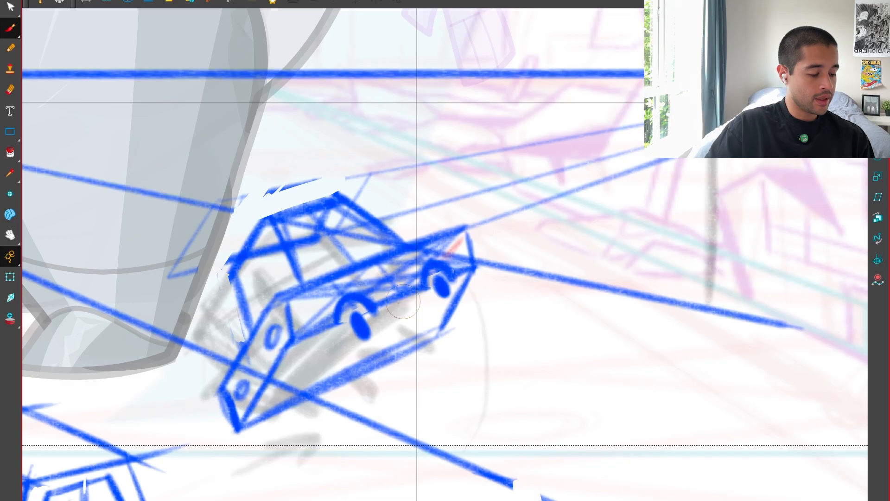
left_click_drag(216, 385, 239, 432)
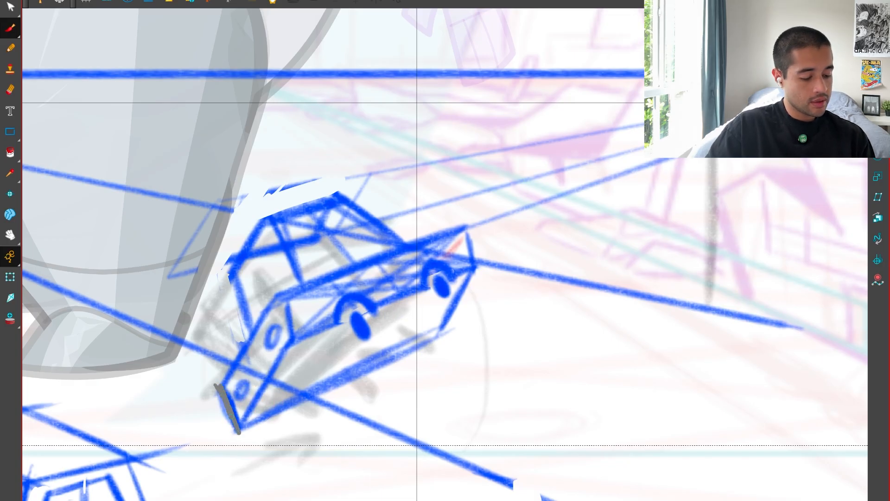
mouse_move(238, 393)
left_mouse_down()
mouse_move(253, 408)
mouse_move(242, 423)
mouse_move(229, 388)
mouse_move(444, 336)
left_mouse_up()
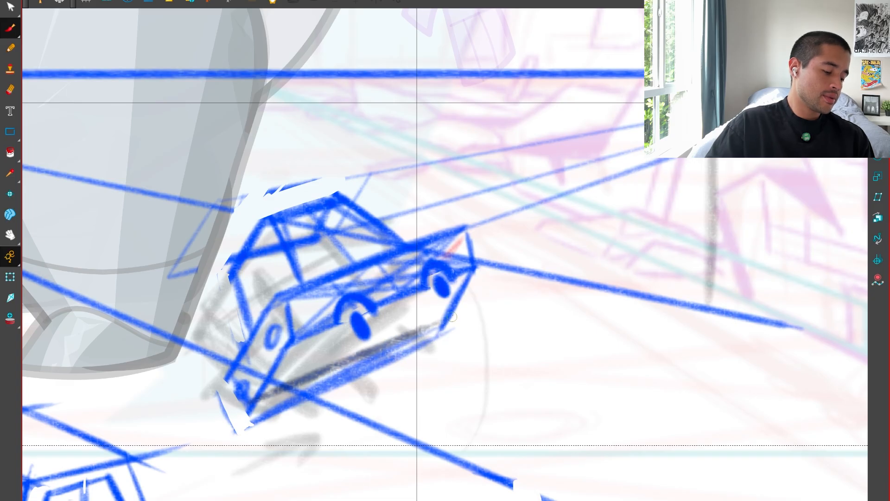
scroll(487, 312, "down", 2)
key("ctrl+z")
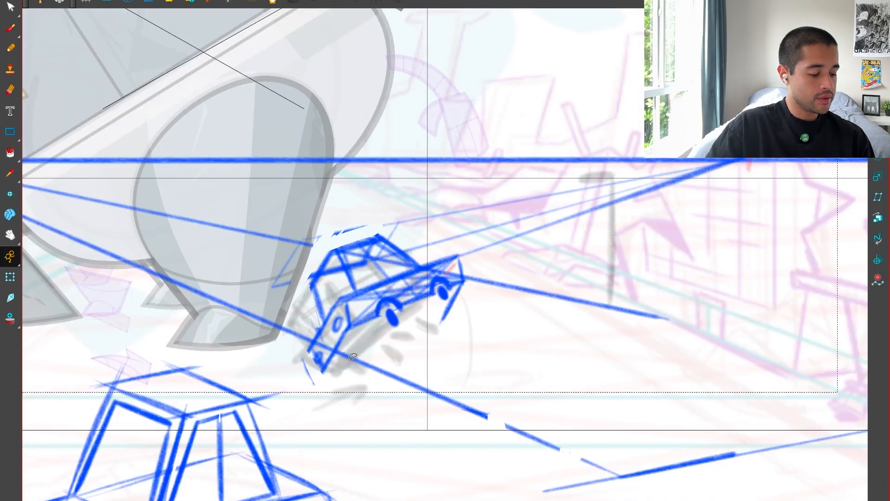
Redraw the lower body edge towards the right vanishing point, clear the guide beside the car, and close the rear lower corner.
left_click_drag(325, 370, 739, 163)
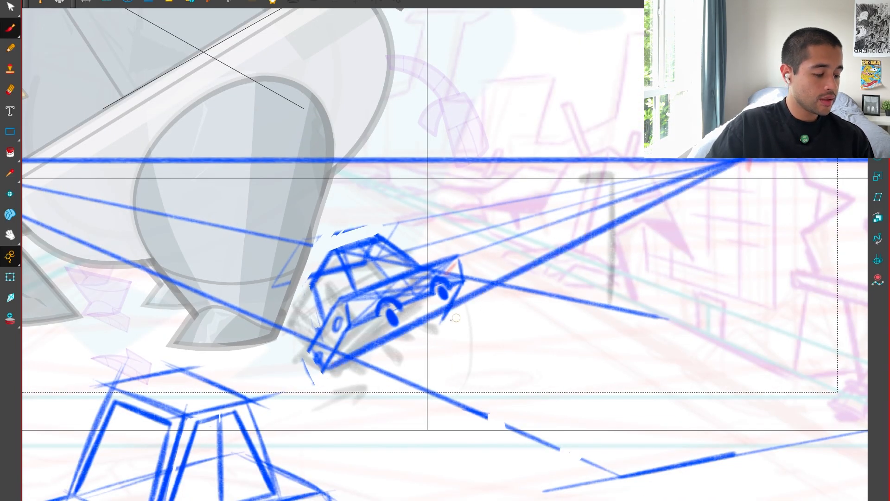
left_click_drag(425, 327, 423, 329)
left_click_drag(474, 284, 464, 308)
scroll(447, 312, "up", 1)
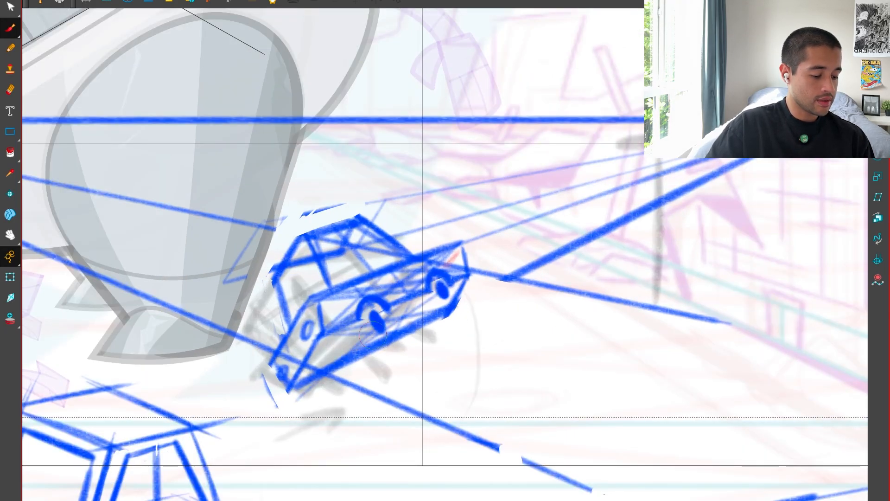
Draw the two far-side wheels with small arches beneath the car's lower body edge.
key("2")
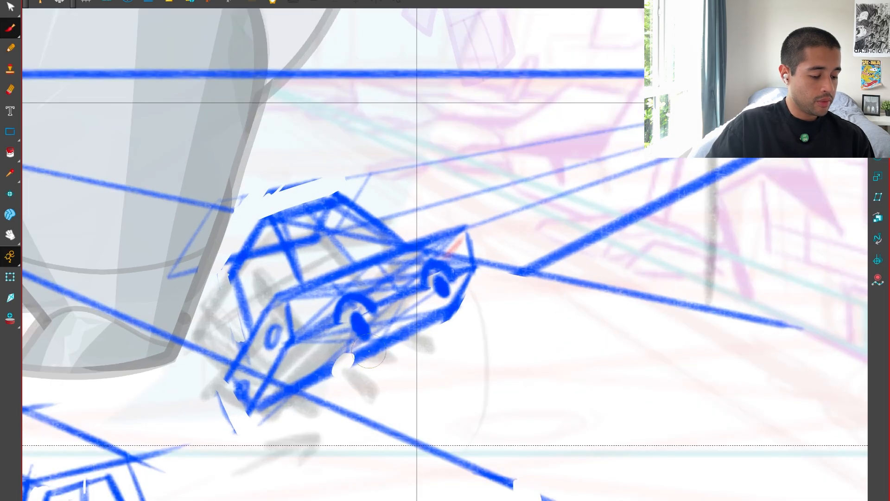
mouse_move(331, 374)
left_mouse_down()
mouse_move(342, 351)
mouse_move(356, 362)
mouse_move(343, 377)
mouse_move(347, 370)
left_mouse_up()
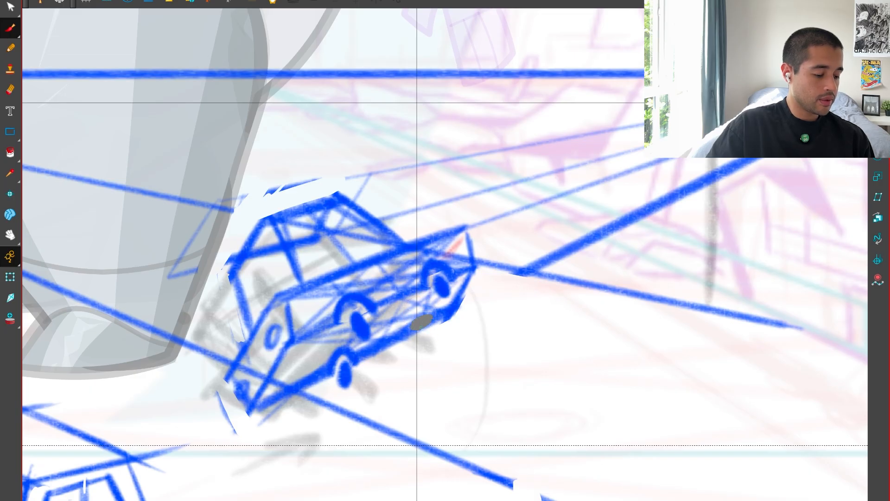
left_click_drag(420, 322, 424, 341)
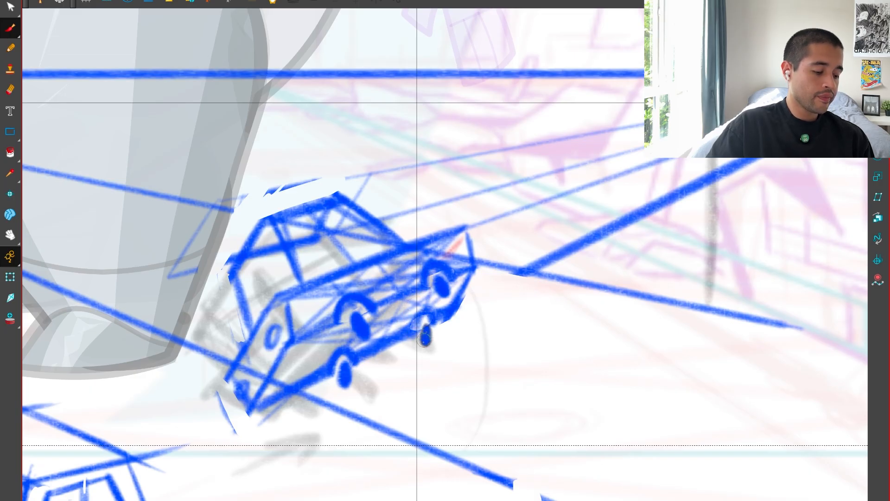
Strengthen the outlines of the car's upper side edge, front face, lower front corner and far front pillar.
key("1")
key("1")
key("1")
key("1")
left_click_drag(624, 366, 594, 382)
key("2")
key("2")
key("2")
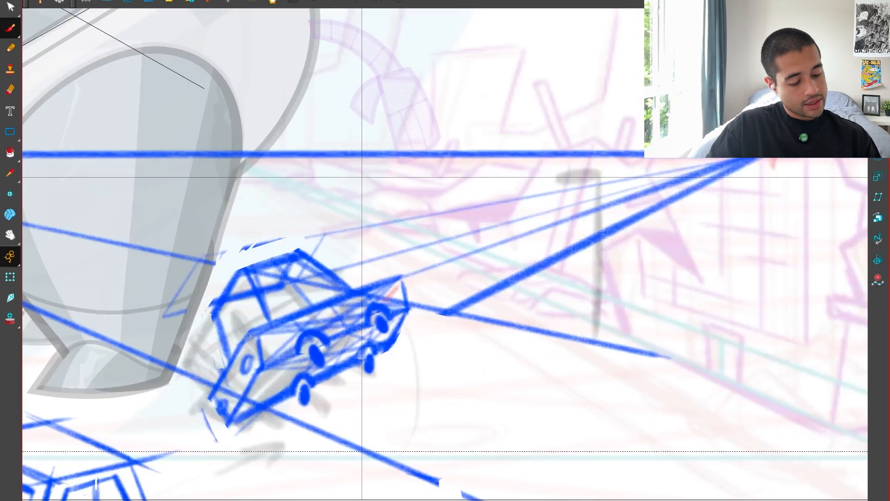
mouse_move(251, 336)
left_mouse_down()
mouse_move(212, 397)
mouse_move(402, 278)
left_mouse_up()
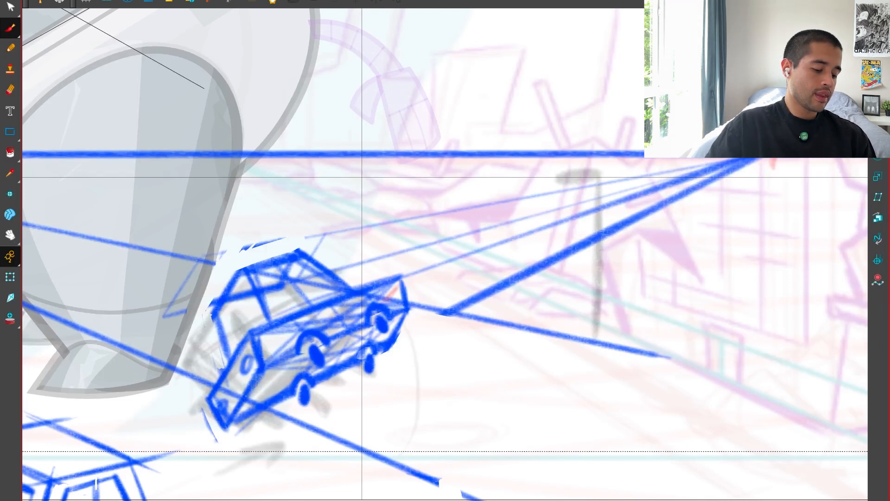
left_click_drag(254, 384, 227, 426)
left_click_drag(227, 426, 295, 392)
left_click_drag(215, 317, 226, 358)
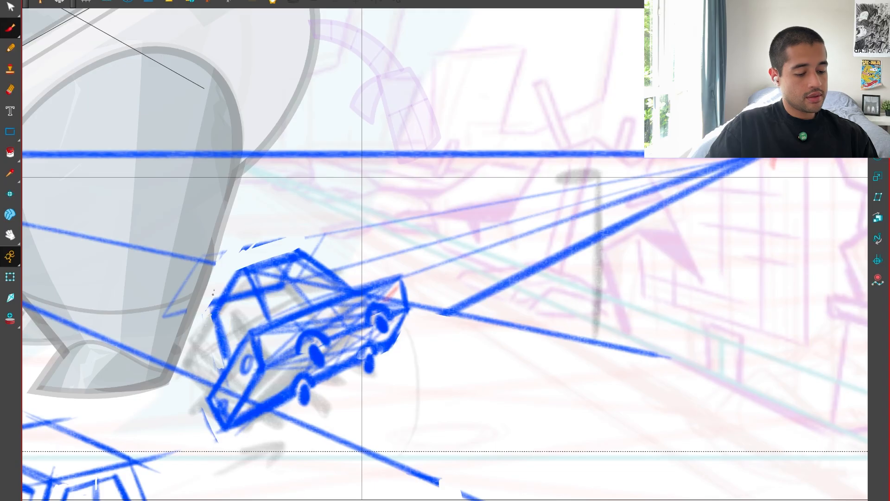
Check the second car's motion from the upright to the tumbling pose by flipping repeatedly between the two drawings.
key("f")
key("g")
key("f")
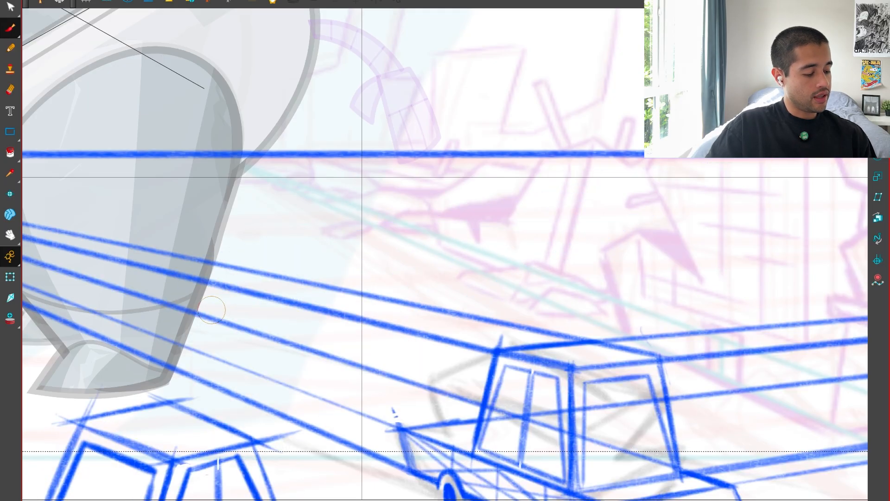
key("g")
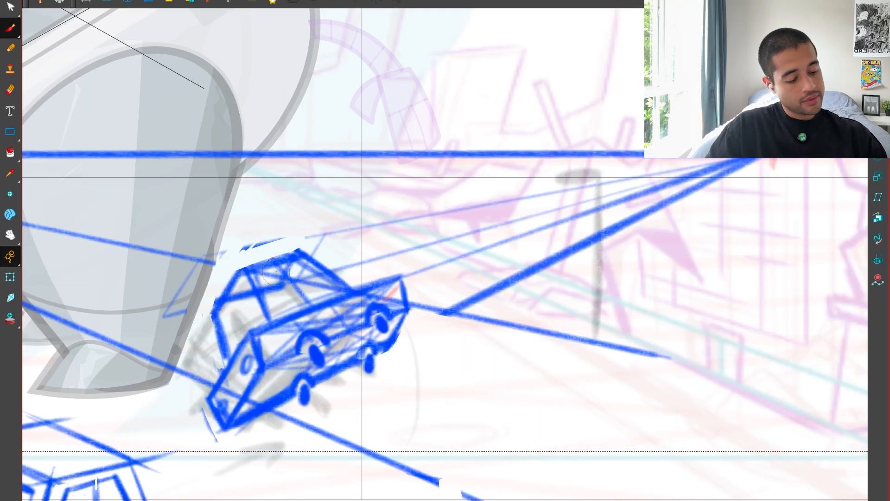
key("f")
key("g")
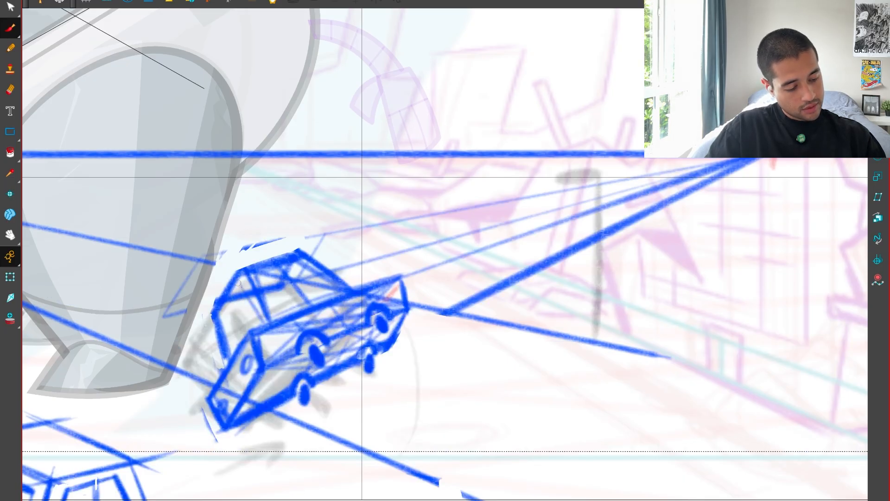
key("1")
mouse_move(632, 328)
left_mouse_down()
mouse_move(616, 346)
mouse_move(550, 374)
left_mouse_up()
key("f")
key("g")
key("f")
key("g")
key("f")
key("1")
key("1")
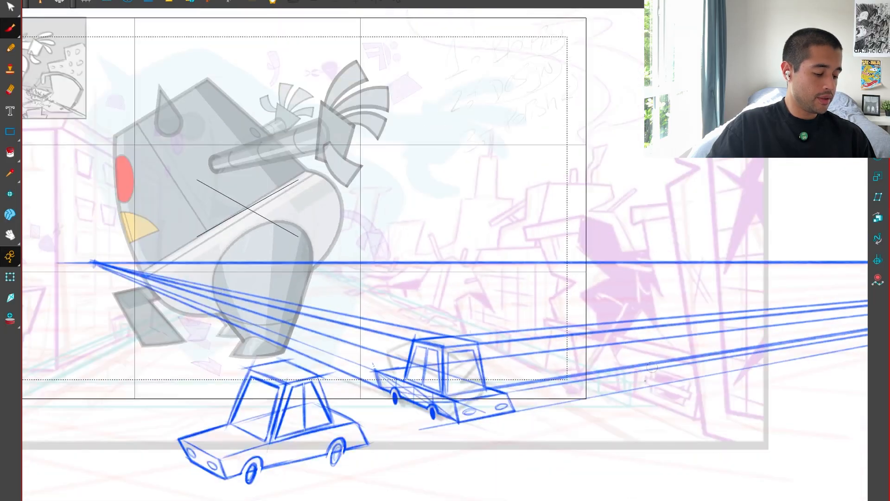
key("g")
key("f")
key("g")
key("f")
key("g")
key("f")
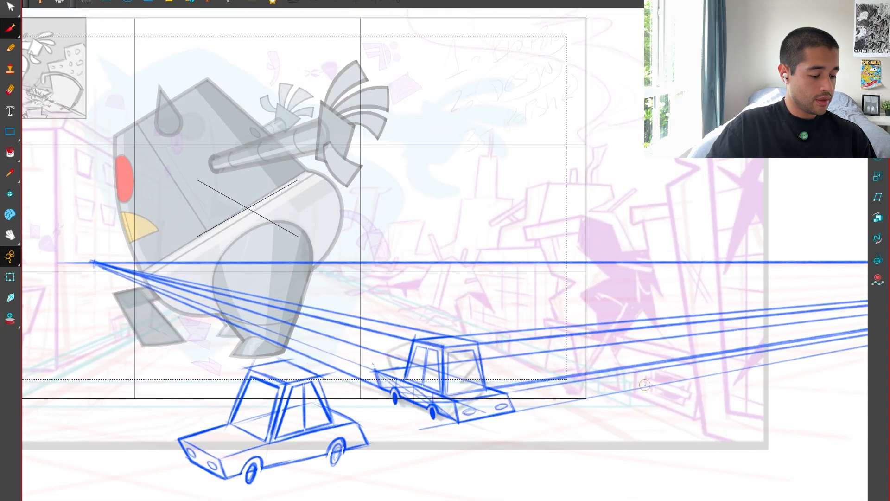
key("g")
key("f")
key("g")
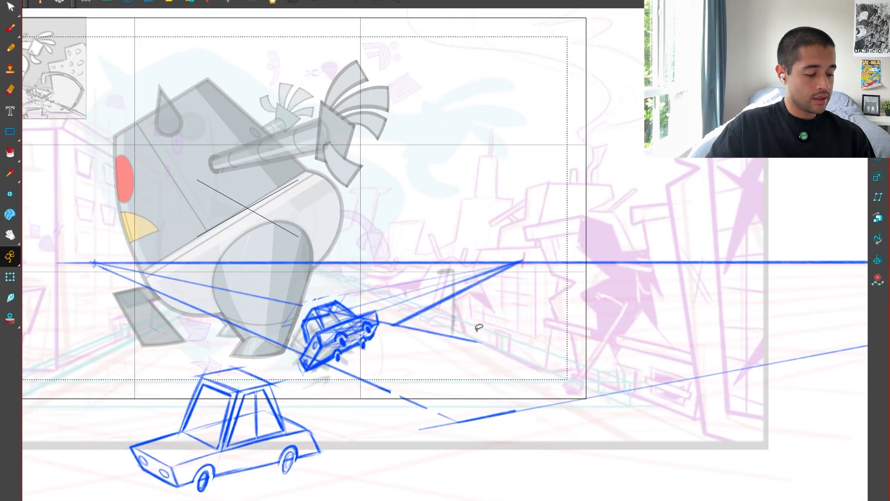
key("f")
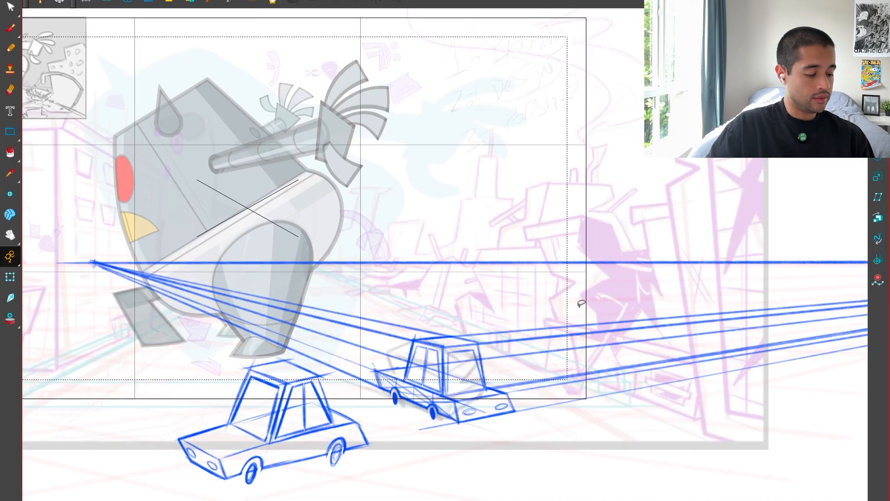
key("g")
key("f")
key("g")
key("f")
key("g")
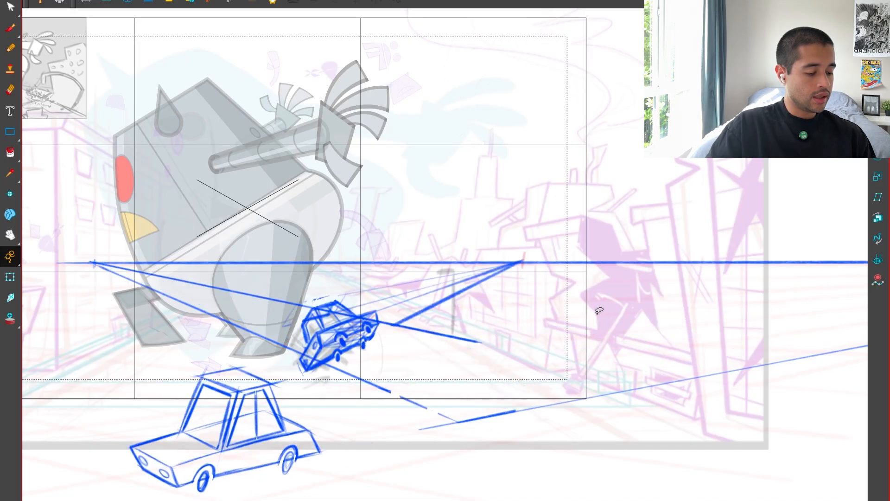
Delete the leftover perspective guide line extending from the tumbling car's rear end.
left_click_drag(454, 346, 476, 331)
key("Delete")
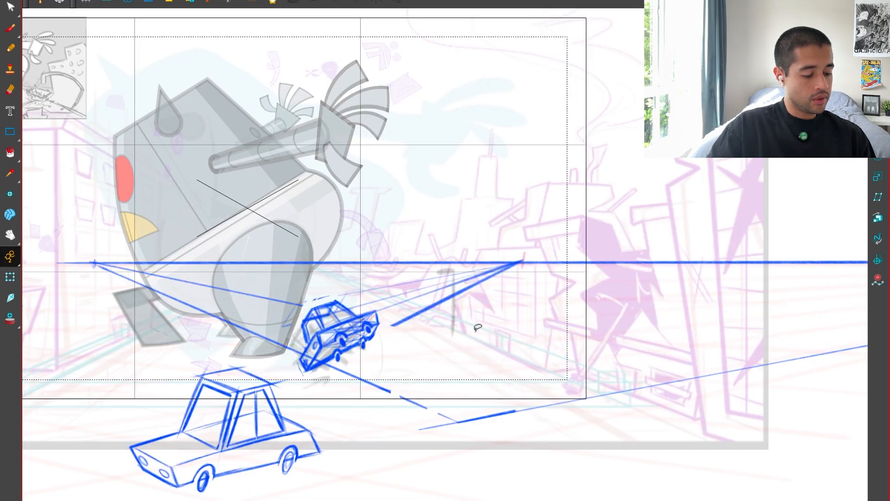
Enlarge the tumbling car slightly with its attached guide lines, and reposition it over the rough sketch.
key("2")
key("2")
left_click_drag(329, 376, 326, 301)
left_click_drag(214, 342, 278, 397)
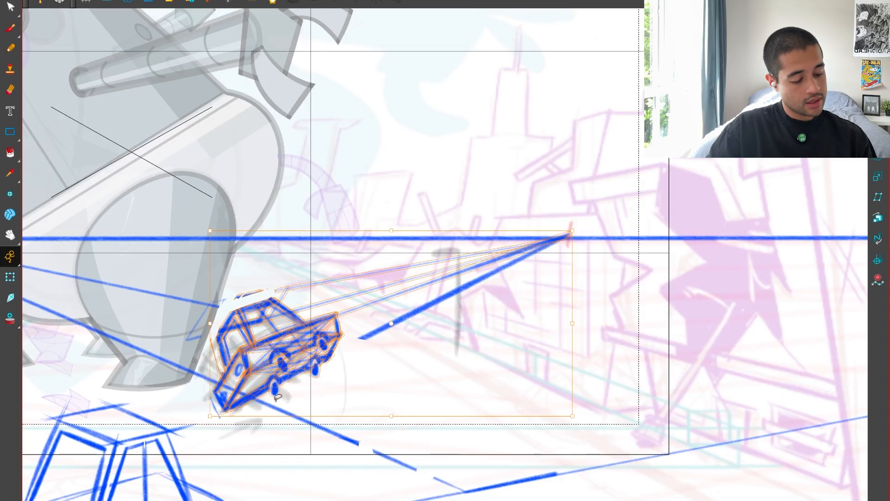
left_click_drag(218, 391, 222, 429)
mouse_move(384, 301)
left_mouse_down()
mouse_move(379, 292)
mouse_move(376, 306)
left_mouse_up()
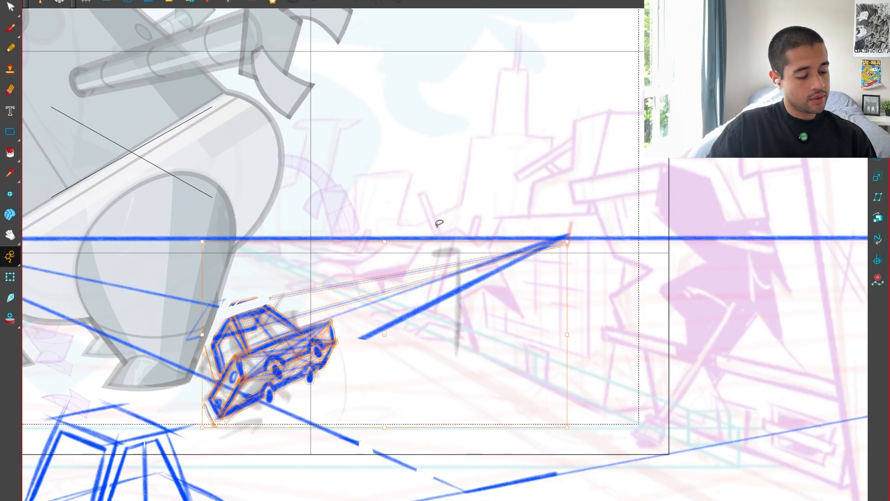
left_click_drag(565, 240, 595, 226)
left_click_drag(289, 334, 312, 325)
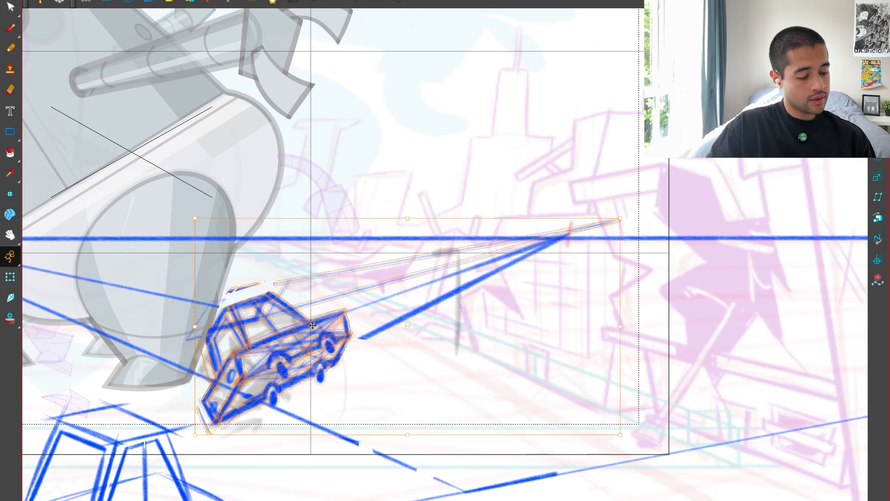
key("Right")
key("Right")
key("Right")
Compare the enlarged tumbling car with the upright car by flipping between the two drawings.
key("comma")
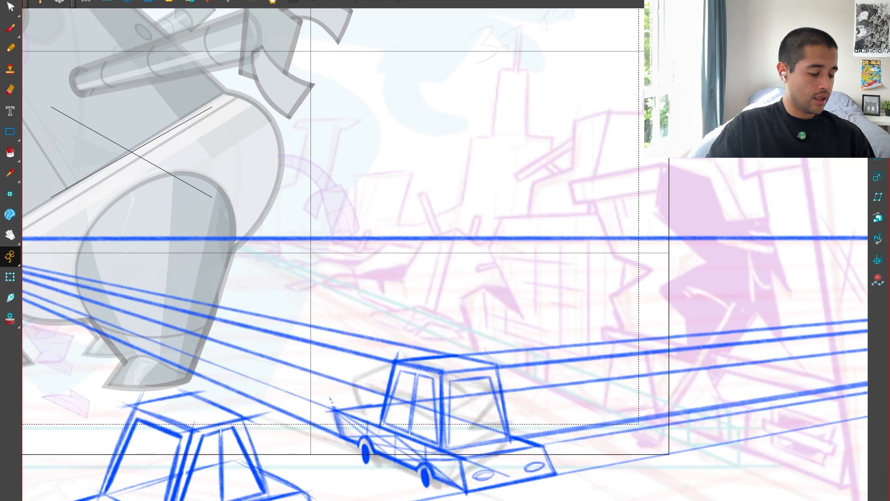
key("period")
key("comma")
key("period")
key("comma")
key("period")
key("comma")
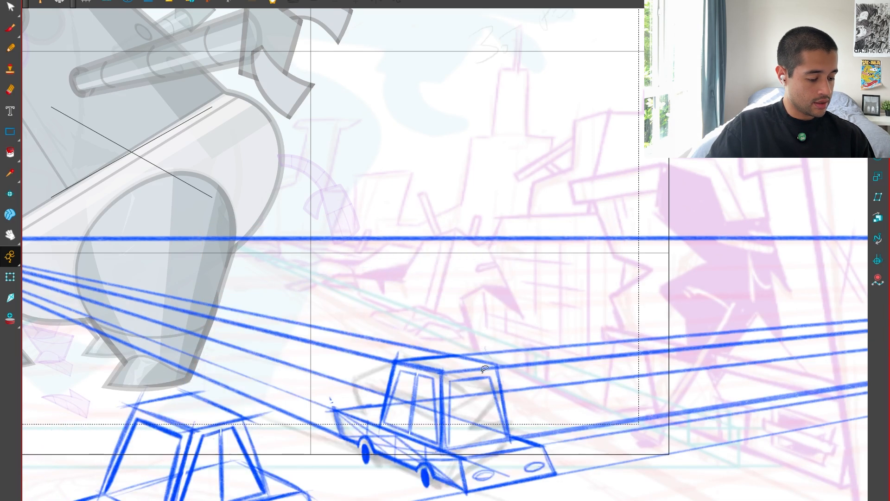
Mark the upright car's height with a temporary stroke and transfer it onto the tumbling car to compare their sizes.
key("alt+b")
left_click_drag(458, 355, 449, 492)
key("alt+s")
key("ctrl+x")
key("period")
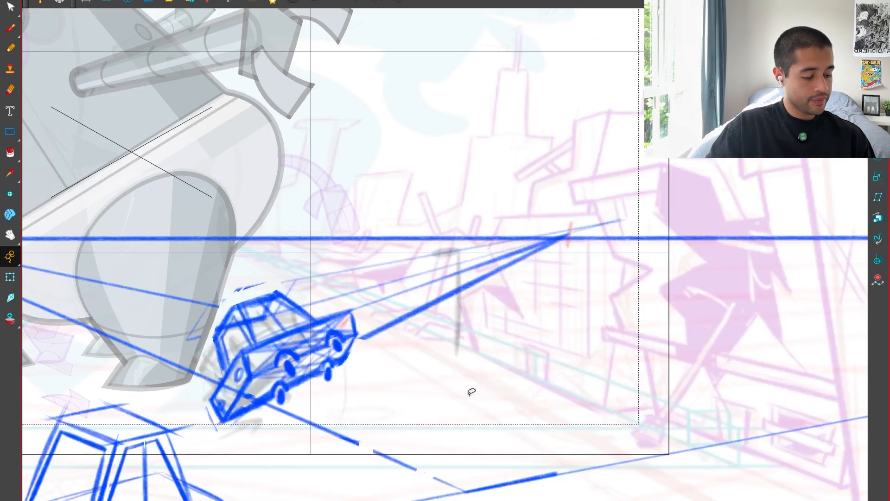
key("ctrl+v")
mouse_move(467, 353)
left_mouse_down()
mouse_move(452, 338)
mouse_move(440, 342)
left_mouse_up()
mouse_move(443, 382)
left_mouse_down()
mouse_move(256, 336)
mouse_move(257, 325)
left_mouse_up()
left_click_drag(301, 439, 313, 432)
left_click(355, 375)
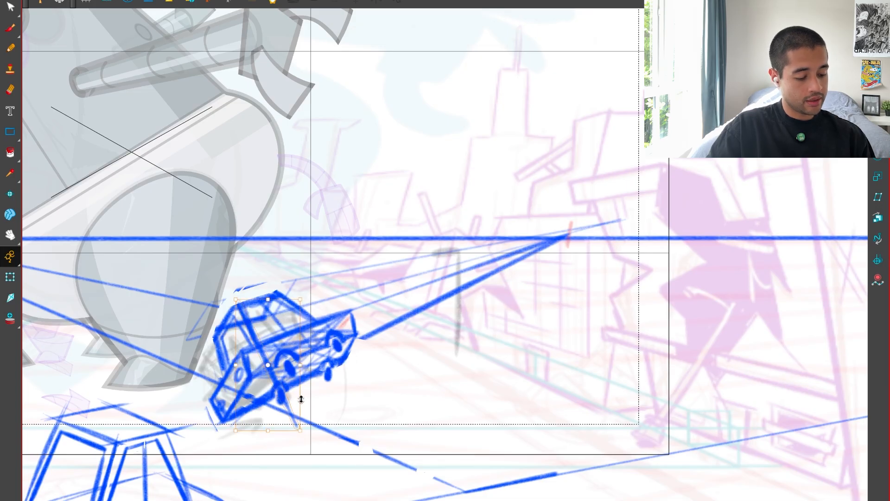
Enlarge the tumbling car a little without its long guide lines and move it farther up and to the right.
left_click_drag(349, 375, 359, 334)
left_click_drag(214, 361, 271, 403)
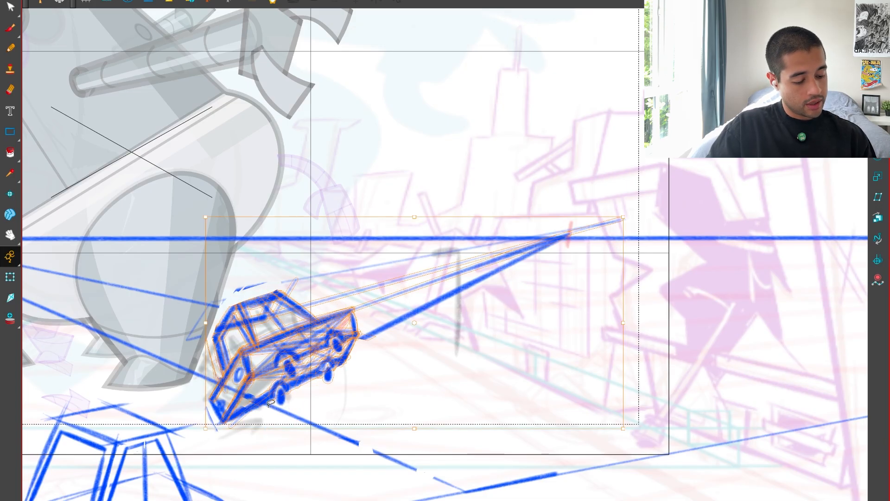
left_click(445, 272, "shift")
left_click_drag(379, 279, 375, 275)
key("ctrl+z")
left_click(215, 430, "shift")
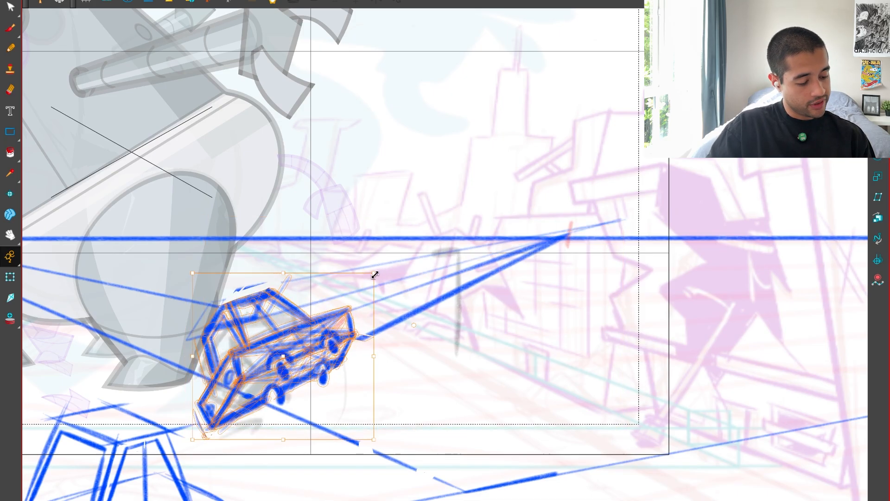
left_click_drag(285, 335, 280, 315)
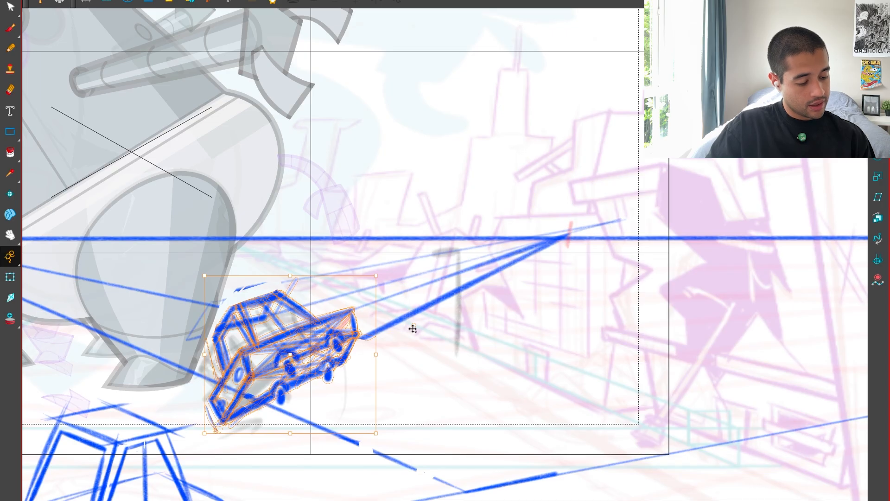
left_click_drag(377, 276, 383, 271)
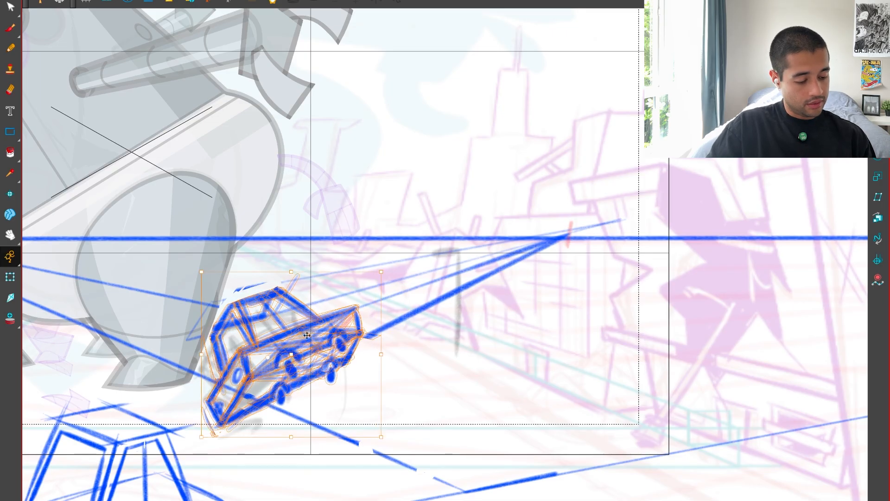
left_click_drag(316, 325, 329, 317)
left_click_drag(395, 265, 398, 262)
left_click(540, 375)
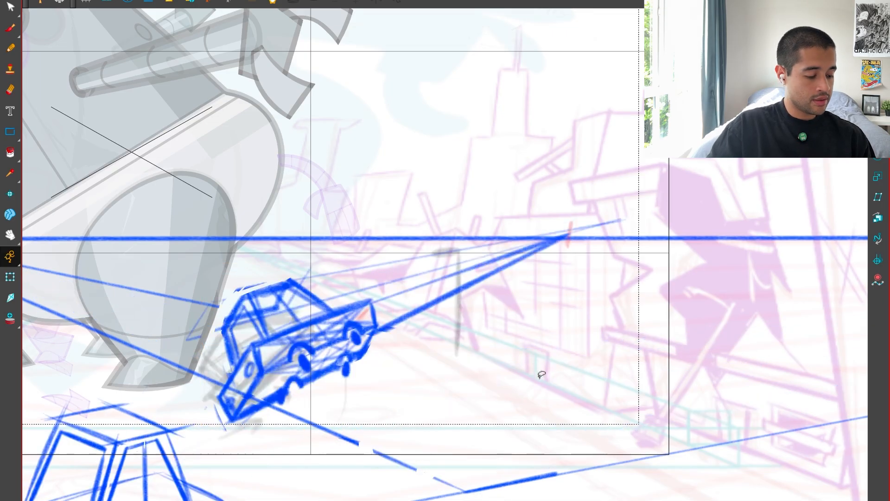
Check the size and path of the resized tumbling car by flipping repeatedly against the upright pose.
key("1")
key("f")
key("g")
key("f")
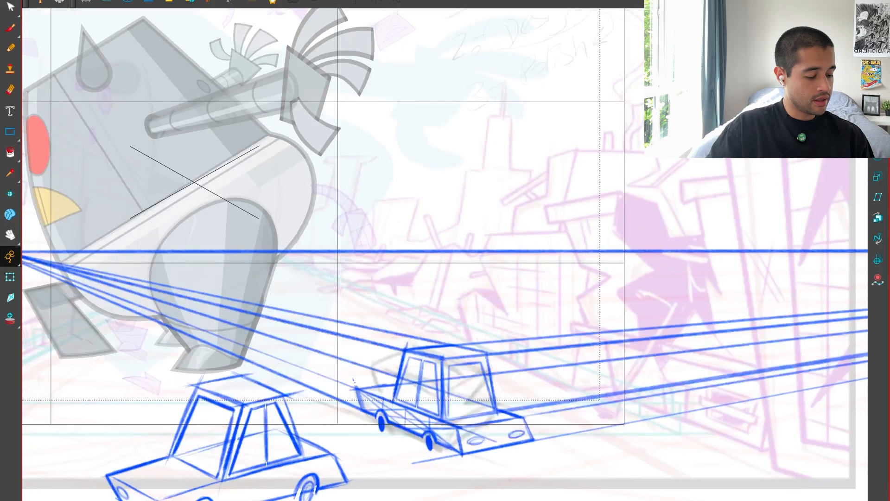
key("g")
key("f")
key("g")
key("f")
key("g")
key("f")
key("g")
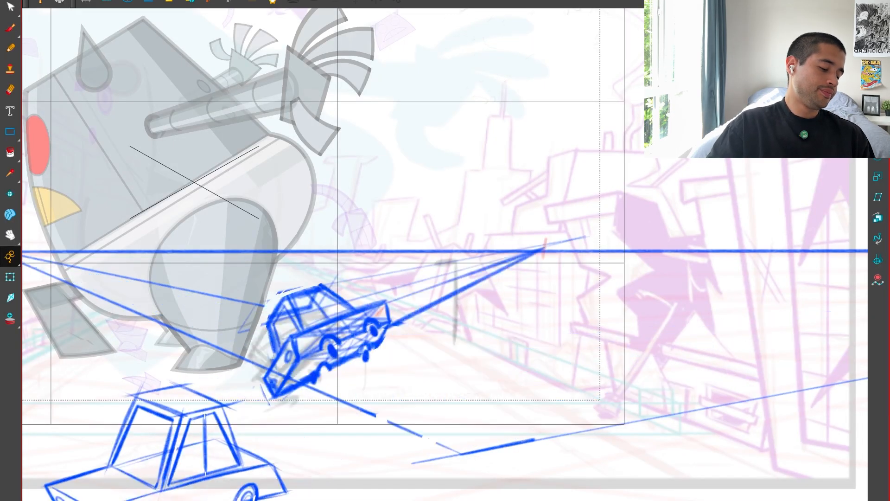
Shift the tumbling car's cabin slightly up and to the left, and retouch its front pillar.
left_click(376, 307)
key("2")
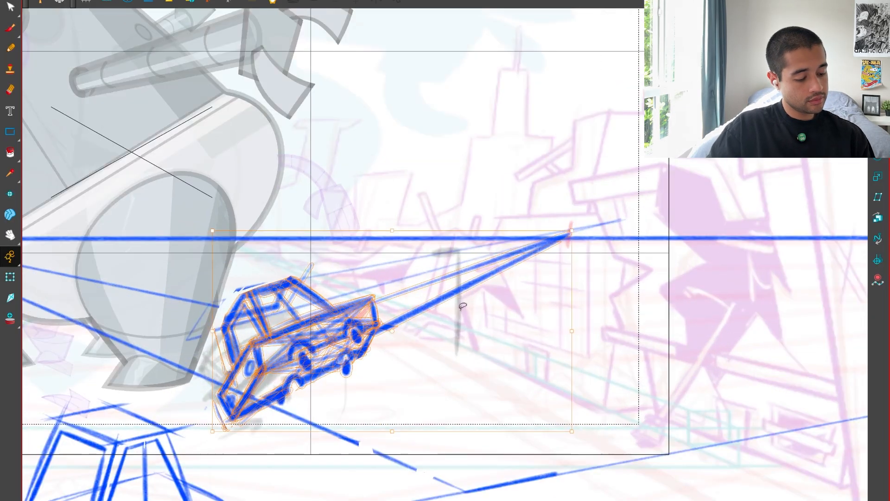
key("space")
key("2")
left_click_drag(332, 338, 410, 359)
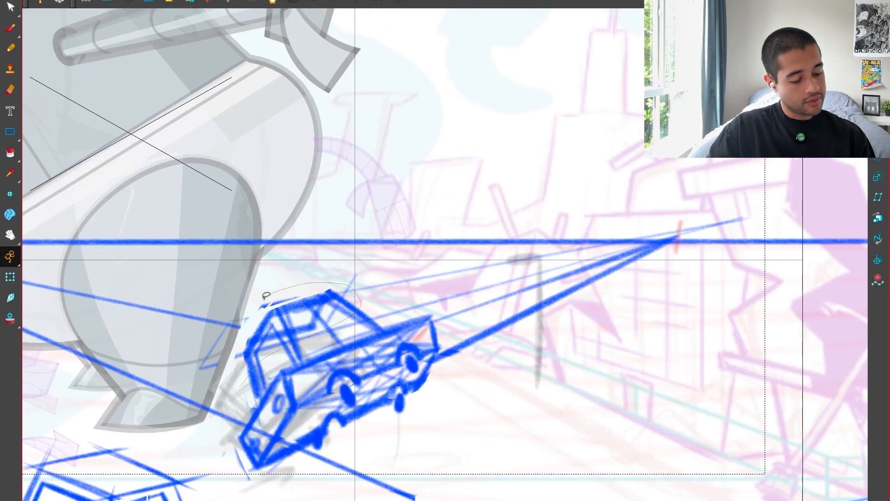
left_click_drag(266, 296, 238, 360)
left_click_drag(305, 332, 300, 327)
key("alt+b")
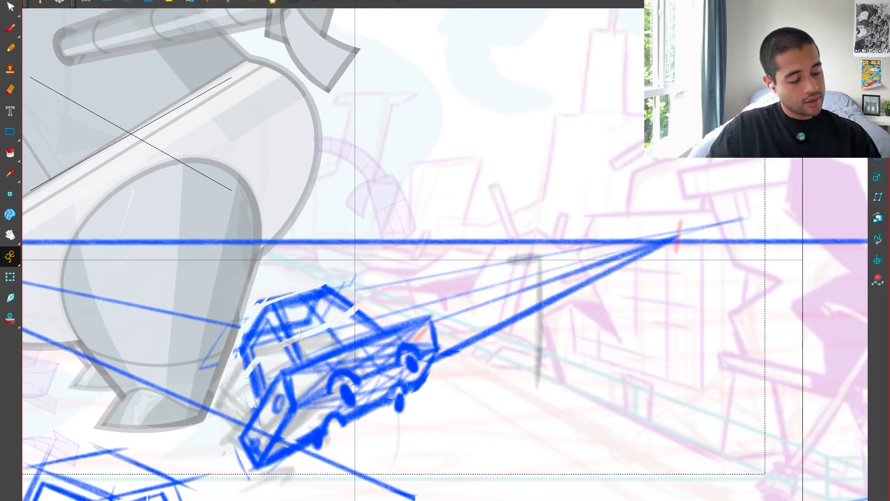
left_click_drag(294, 361, 274, 322)
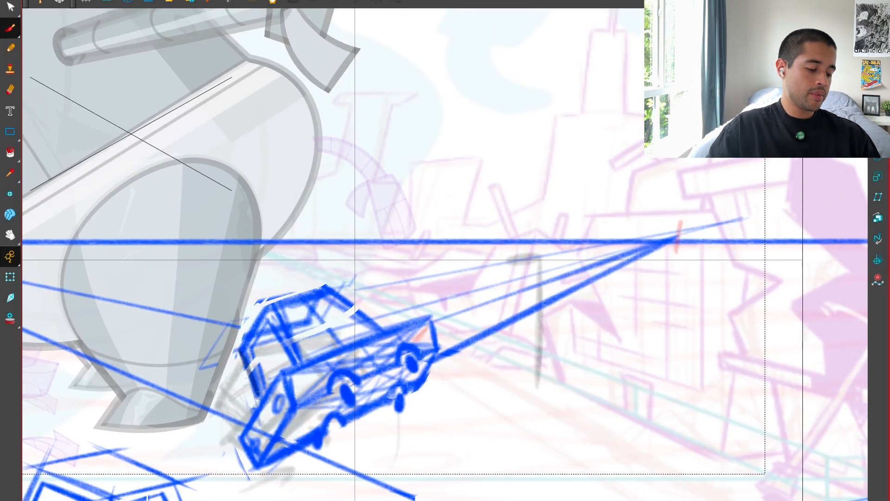
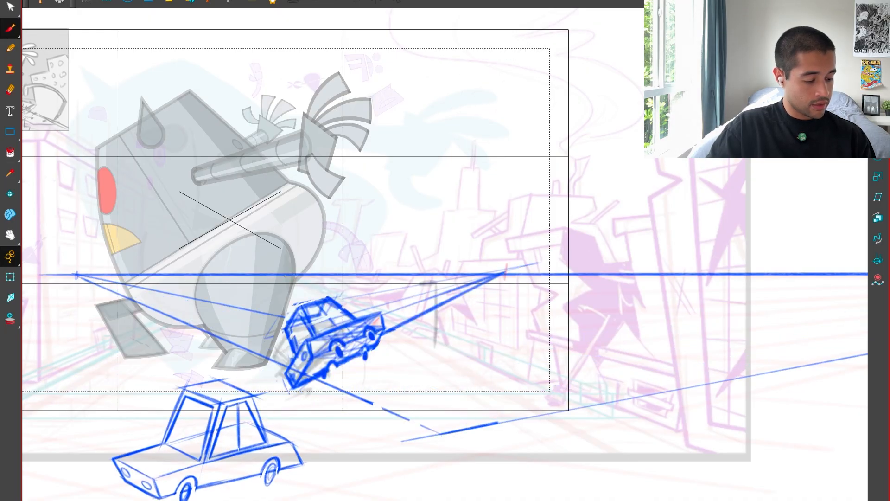
Draw a long diagonal ground guide line from the horizon behind the tumbling car and a lamp post over the rough.
left_click_drag(285, 275, 650, 468)
key("2")
key("2")
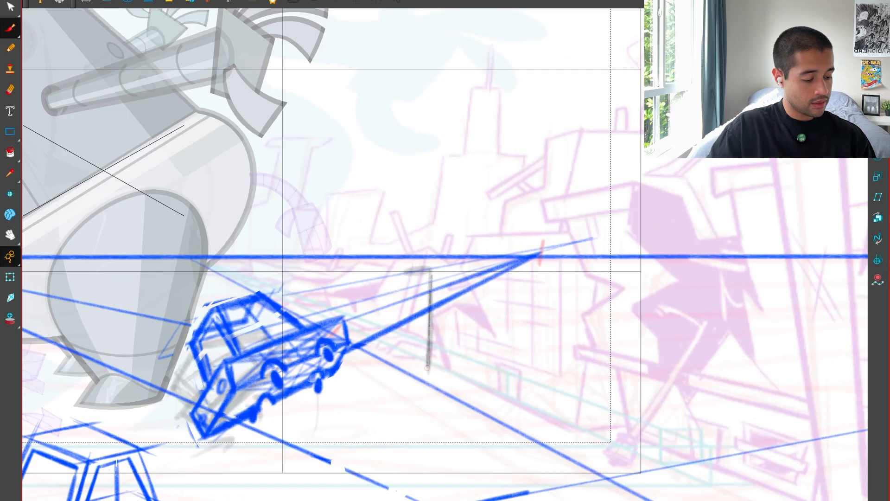
left_click_drag(427, 368, 427, 270)
key("1")
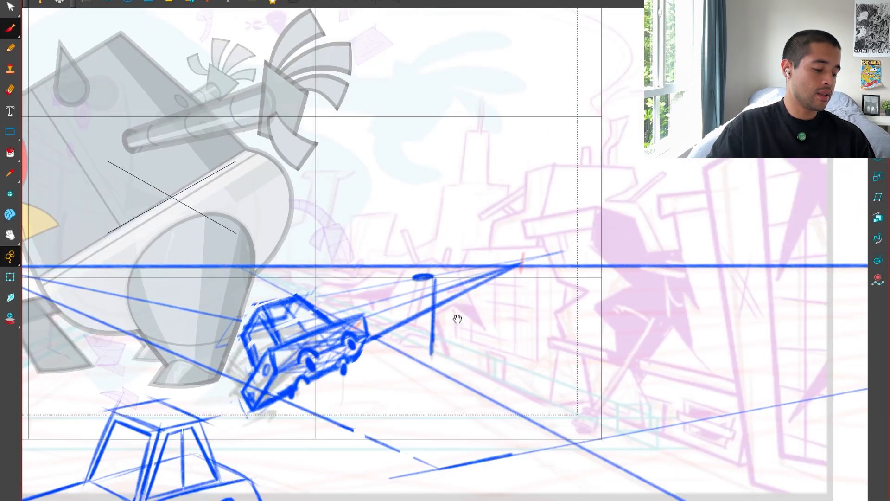
left_click_drag(458, 321, 498, 303)
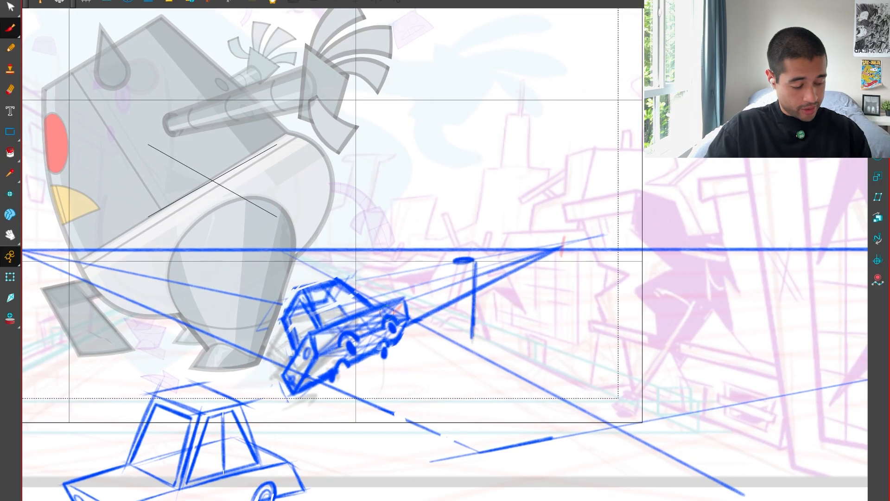
Scale the tumbling car down together with its guide lines and place it over the rough sketch.
key("alt+s")
mouse_move(345, 290)
left_mouse_down()
mouse_move(388, 347)
mouse_move(382, 377)
left_mouse_up()
left_click_drag(288, 290, 268, 316, "shift")
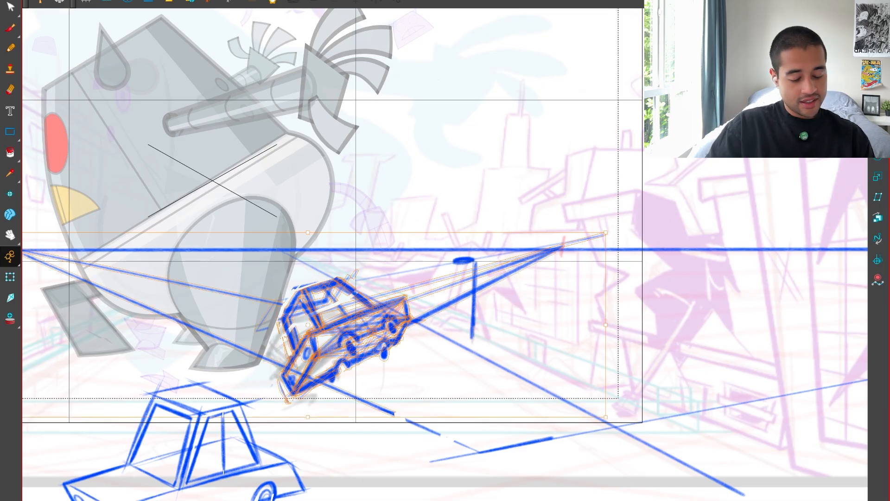
left_click_drag(606, 232, 502, 264, "shift")
left_click_drag(366, 322, 352, 335)
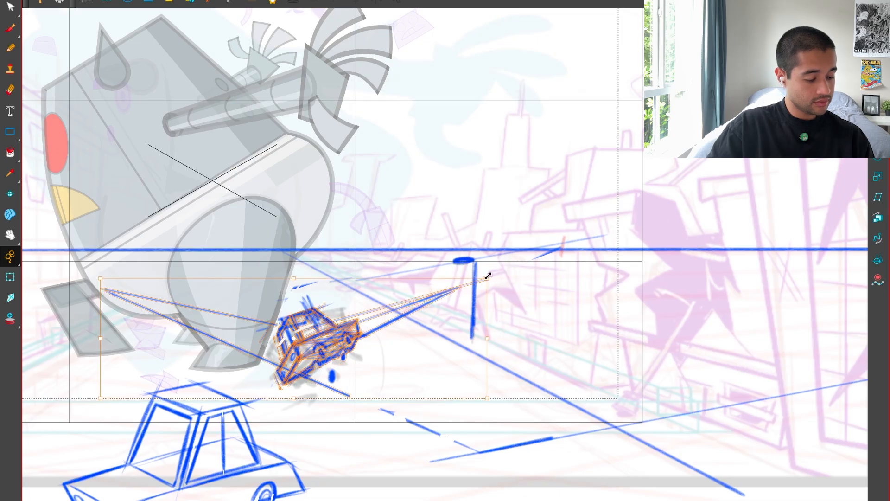
left_click_drag(488, 277, 479, 279, "shift")
left_click(535, 263)
On the previous drawing, scale down the second car with its perspective lines and move it back over the rough.
key("comma")
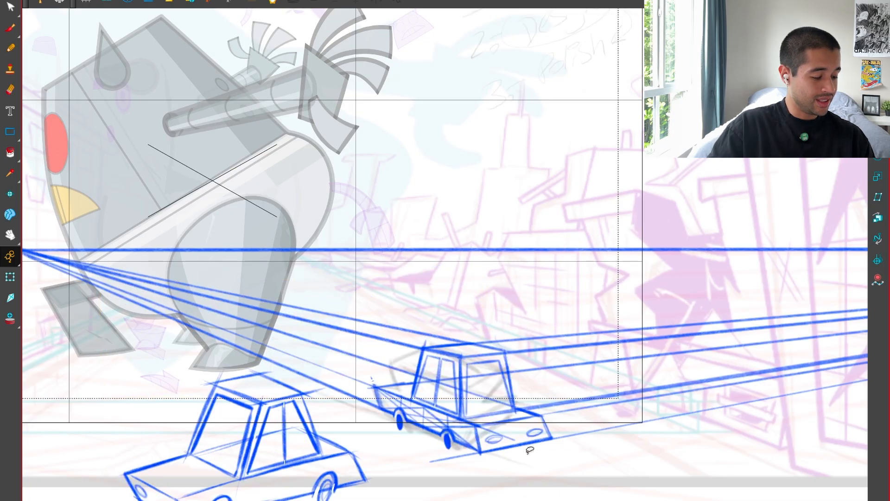
key("1")
left_click_drag(545, 409, 525, 427)
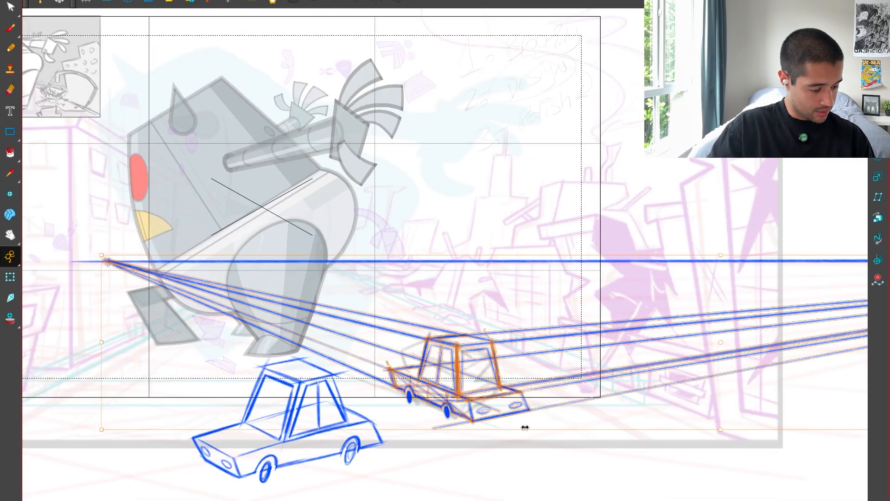
left_click(541, 326)
left_click_drag(533, 418, 528, 401)
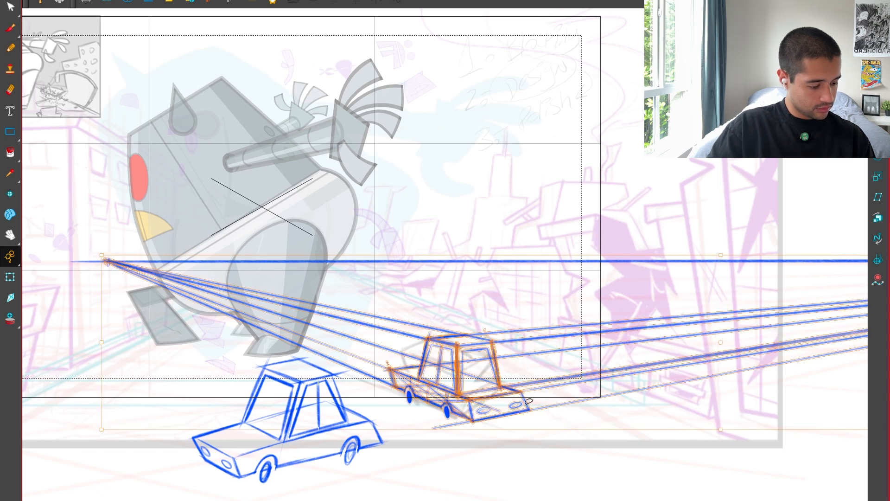
left_click_drag(723, 254, 722, 269)
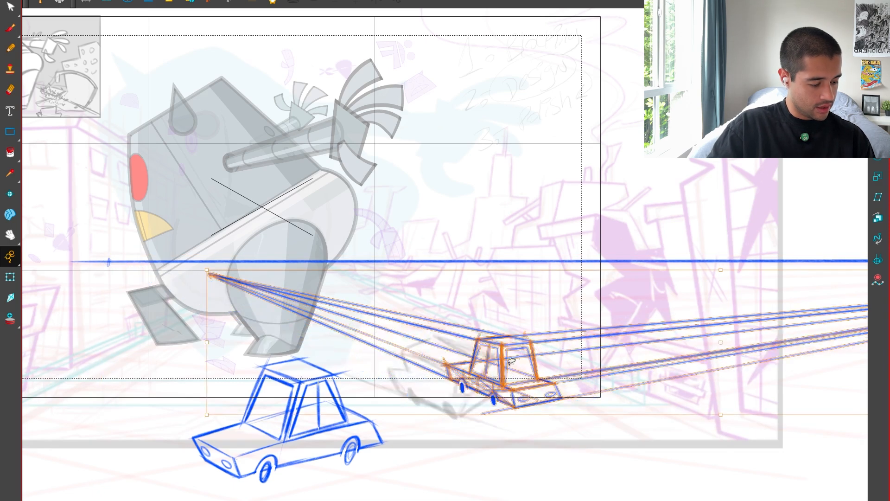
left_click_drag(511, 362, 470, 376)
left_click(509, 457)
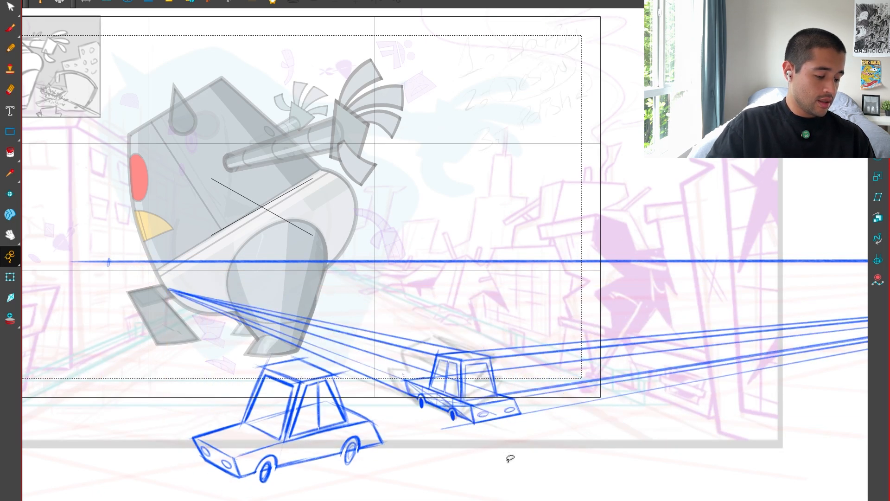
Raise the upright second car and its perspective lines so that their near vanishing point sits on the horizon.
left_click_drag(559, 444, 424, 473)
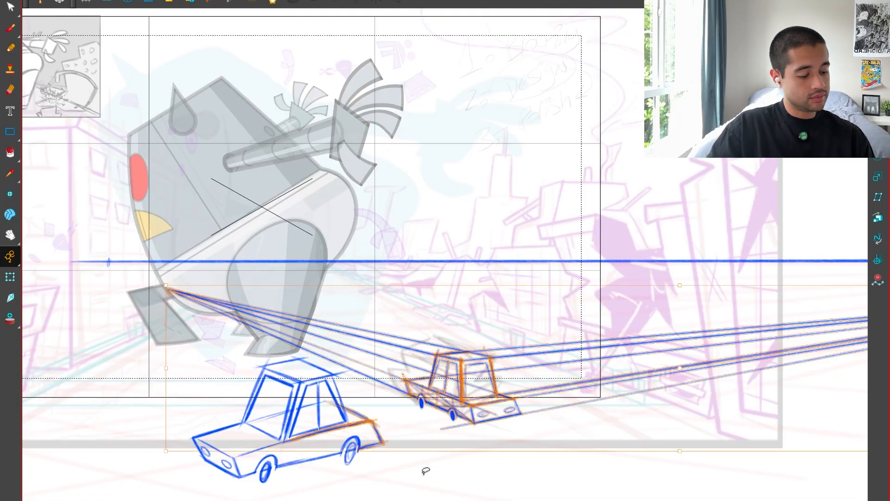
mouse_move(492, 500)
left_mouse_down()
mouse_move(504, 500)
mouse_move(403, 413)
mouse_move(482, 448)
left_mouse_up()
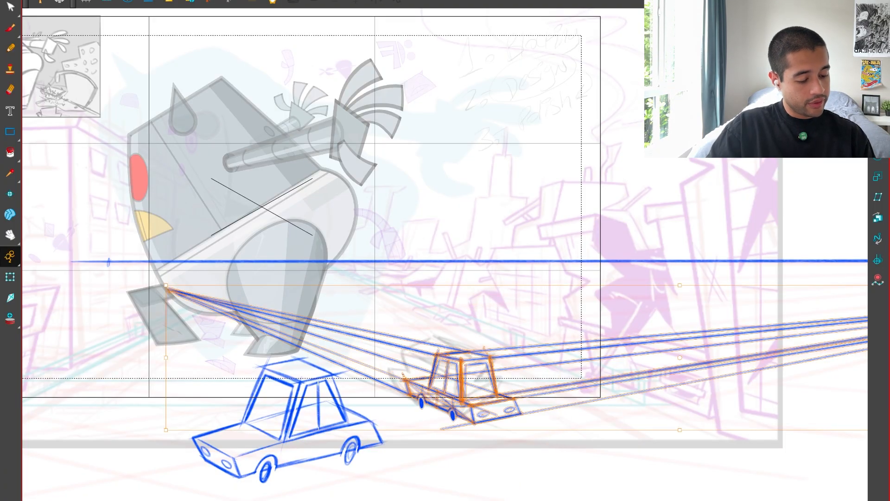
left_click_drag(167, 328, 165, 302)
left_click(523, 454)
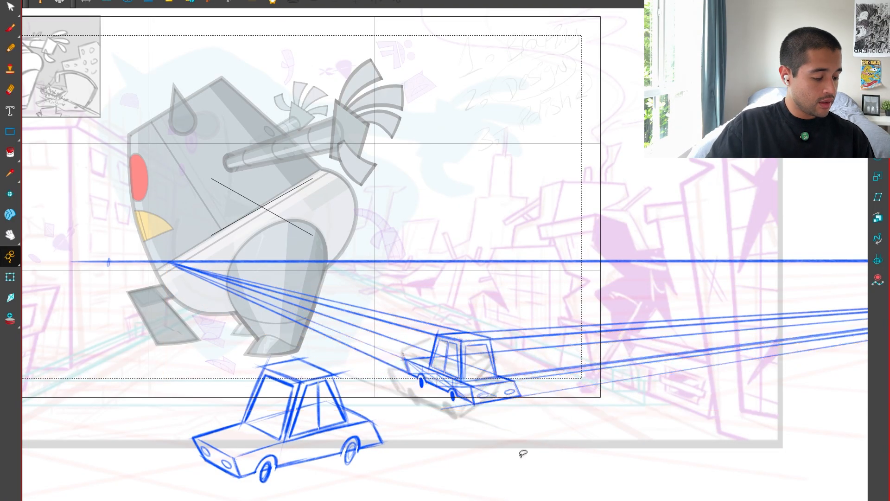
Compare the two scaled-down poses of the second car by flipping between their drawings.
key("f")
key("g")
key("f")
key("g")
key("f")
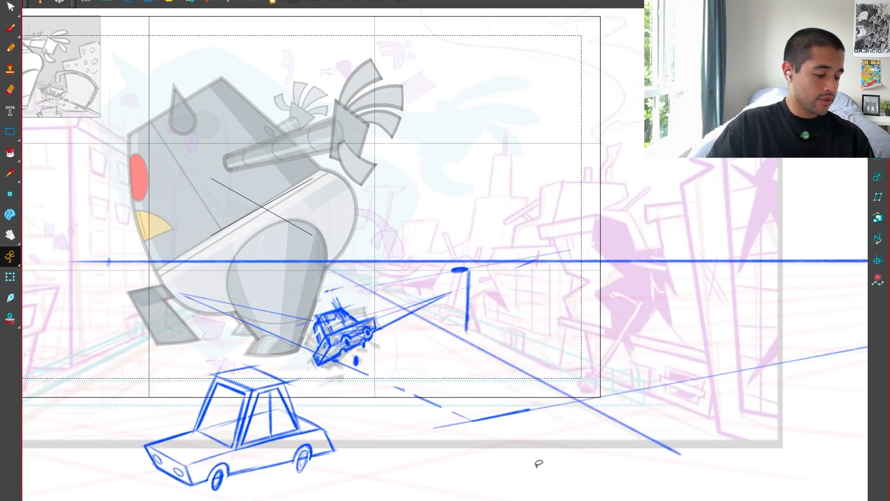
key("g")
Move the upright second car with its perspective lines over the rough sketch and compare it with the neighbouring pose.
left_click_drag(546, 441, 494, 429)
key("2")
mouse_move(493, 293)
left_mouse_down()
mouse_move(454, 286)
mouse_move(542, 265)
left_mouse_up()
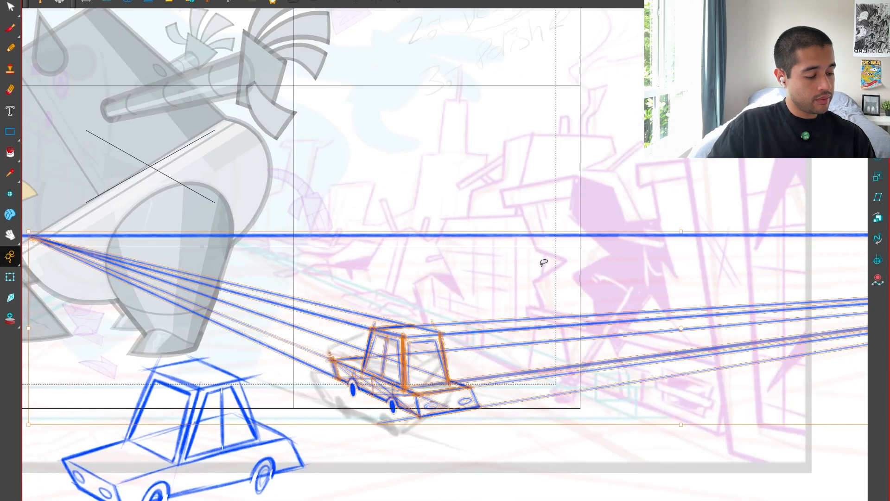
key("1")
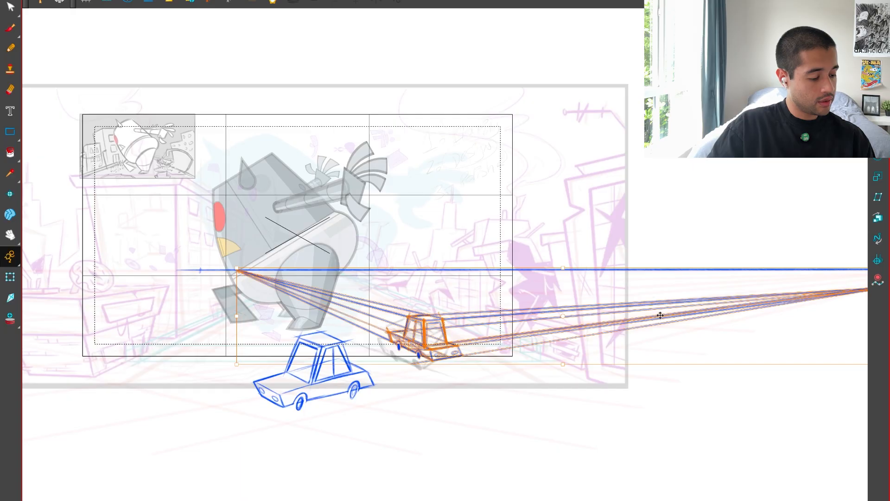
left_click_drag(566, 269, 563, 274)
key("2")
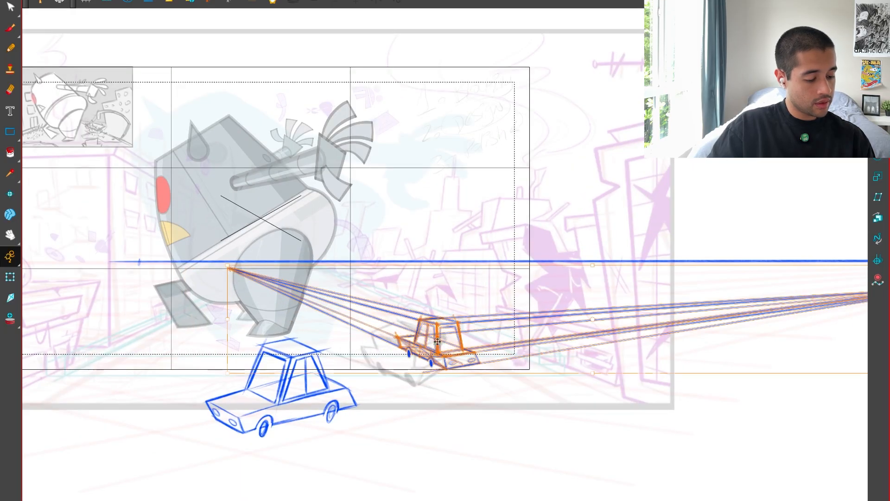
left_click_drag(437, 342, 420, 357)
left_click(455, 434)
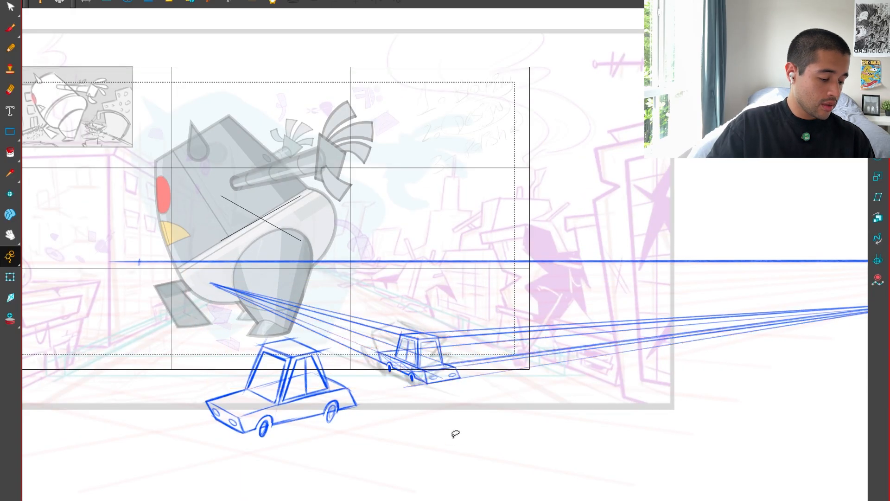
key("comma")
key("period")
key("comma")
key("period")
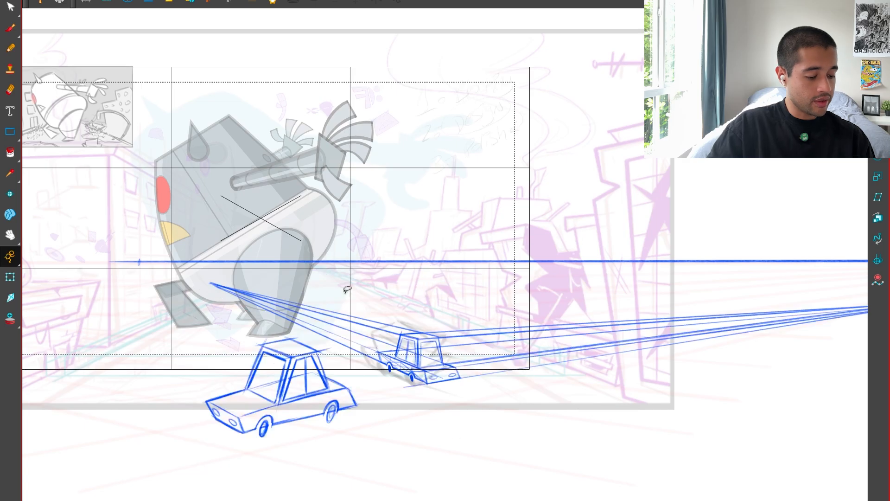
Raise and adjust the upright second car with its perspective lines so that both vanishing points sit on the horizon.
mouse_move(347, 289)
left_mouse_down()
mouse_move(483, 438)
mouse_move(444, 414)
left_mouse_up()
left_click_drag(209, 317, 203, 296)
left_click_drag(791, 367, 546, 382)
left_click_drag(694, 350, 692, 308)
left_click(745, 309)
left_click_drag(565, 376, 624, 368)
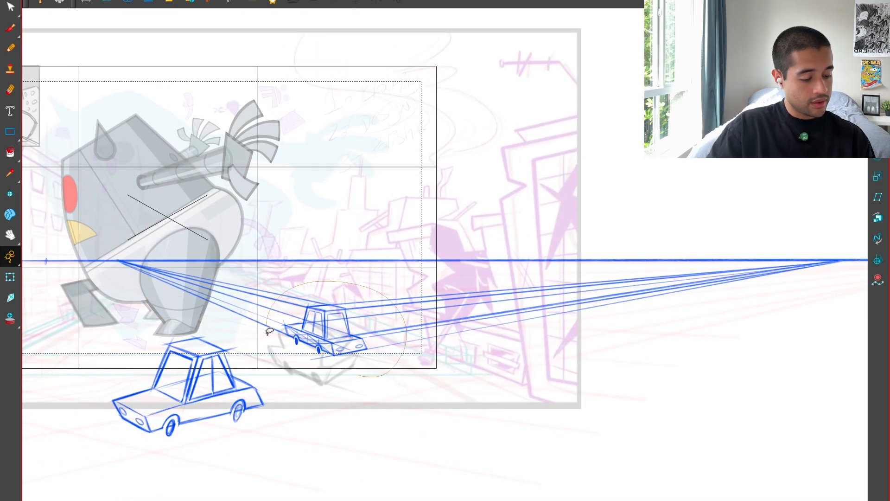
Try shifting the upright car and its perspective lines down and to the left, closer to the rough sketch.
left_click_drag(269, 332, 320, 380)
left_click_drag(327, 338, 311, 356)
left_click_drag(107, 319, 122, 290)
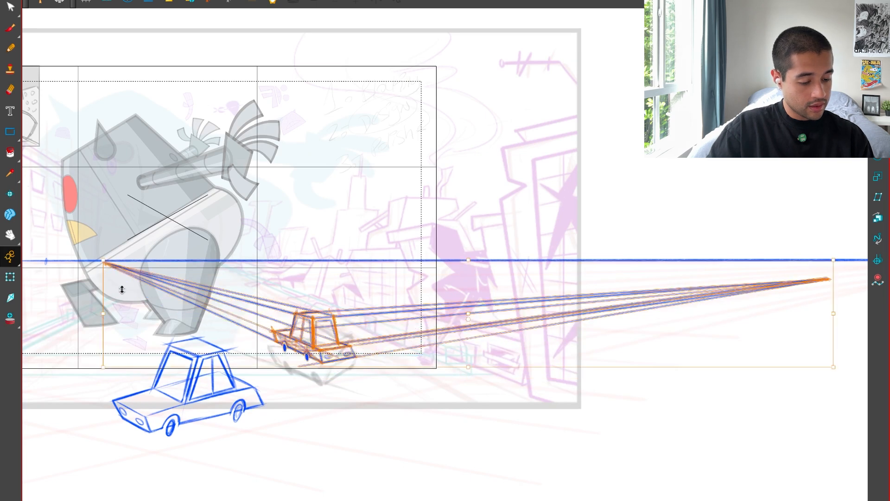
left_click(391, 423)
key("g")
key("f")
key("f")
key("g")
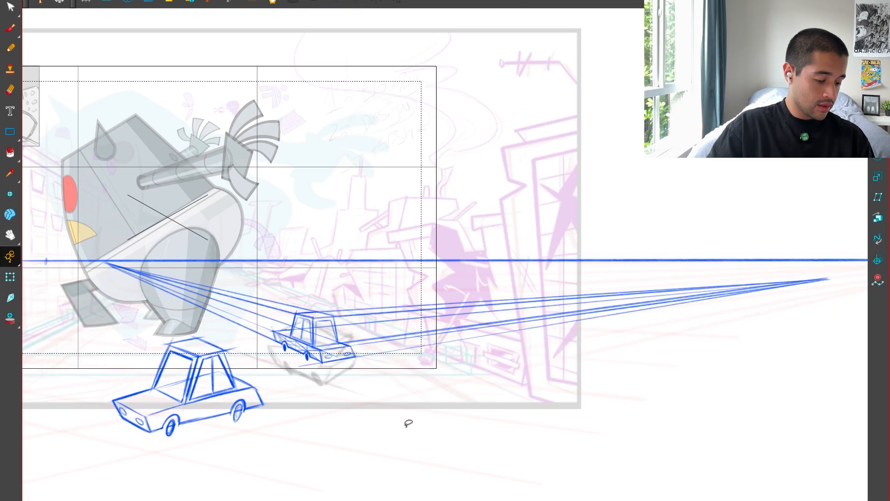
key("f")
left_click_drag(394, 425, 427, 408)
key("2")
key("g")
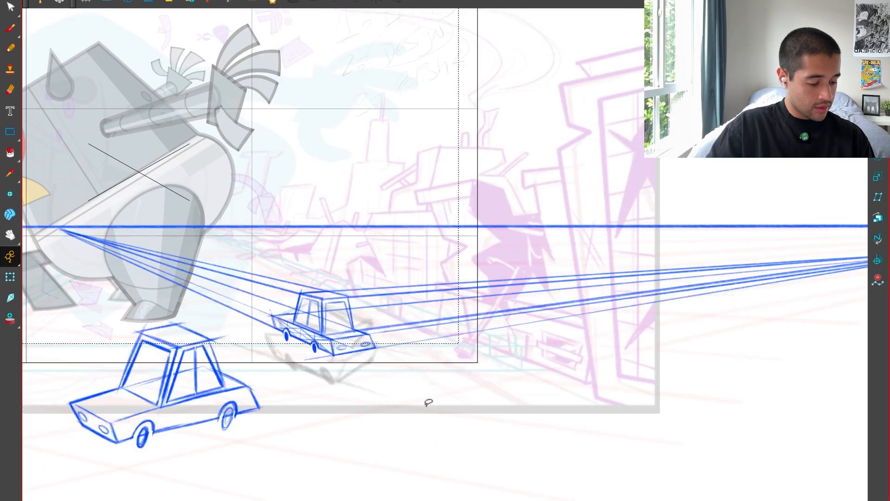
key("ctrl+z")
key("ctrl+shift+z")
key("ctrl+z")
Delete the perspective lines that run from the upright car to the right vanishing point.
left_click_drag(412, 271, 435, 330)
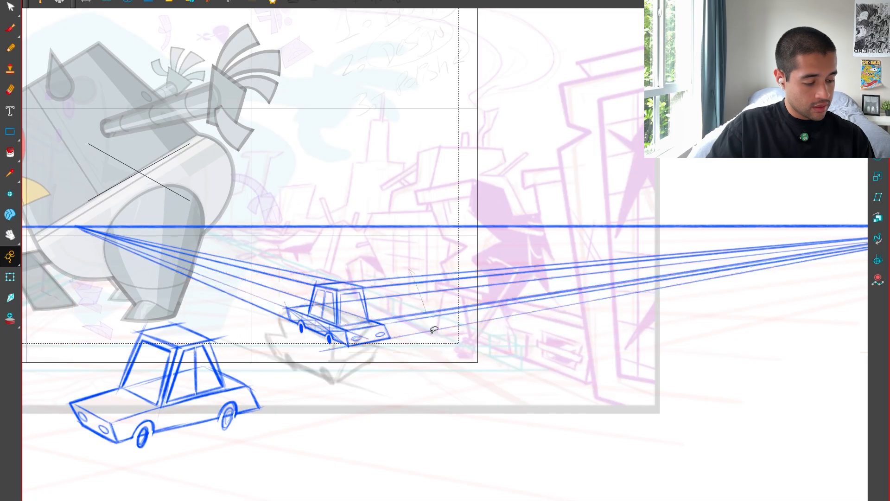
key("Delete")
left_click_drag(288, 247, 250, 321)
key("Delete")
key("ctrl+z")
Cut away the perspective lines that run from the upright car to the left vanishing point, keeping the car intact.
key("2")
key("2")
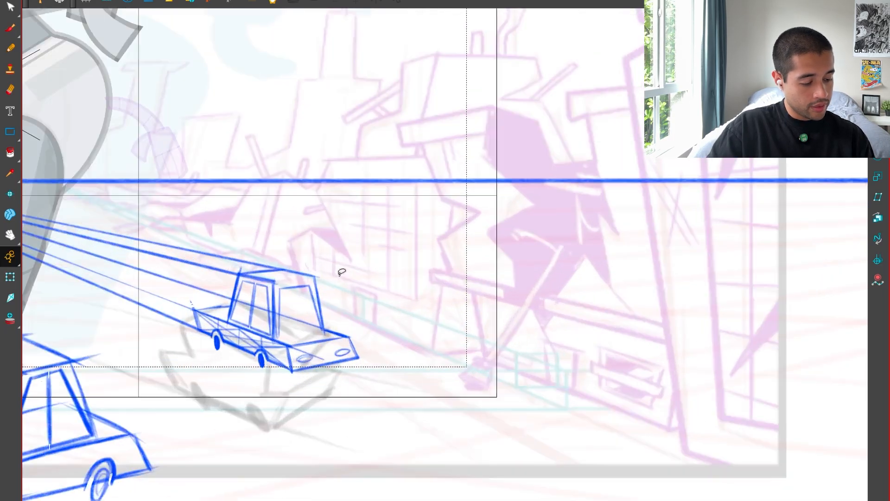
key("alt+b")
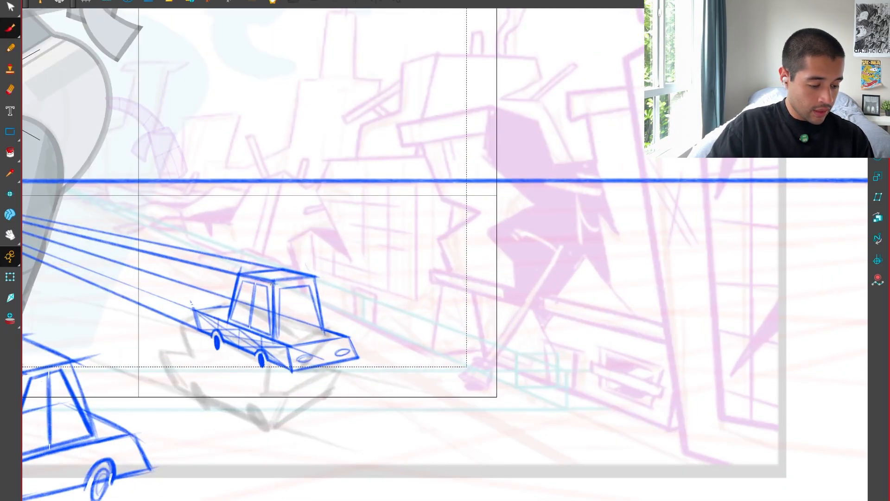
left_click_drag(191, 251, 180, 325)
key("Delete")
key("1")
key("ctrl+z")
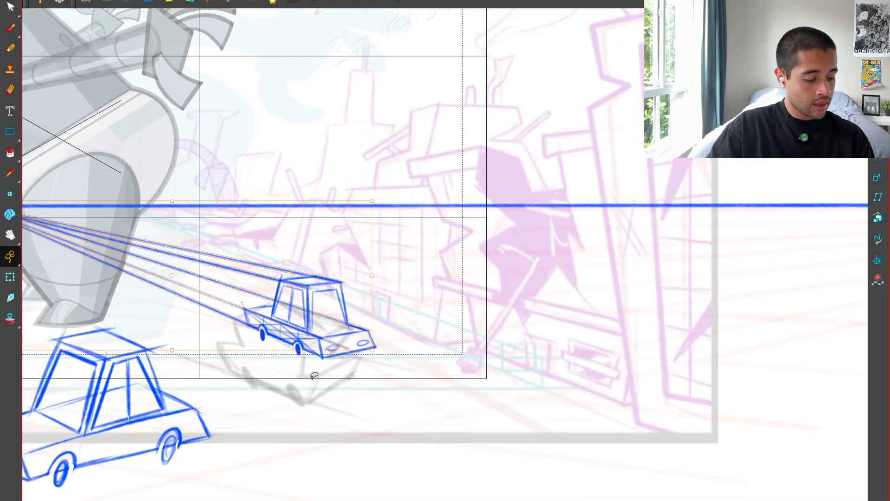
key("alt+b")
key("alt+s")
left_click_drag(246, 256, 241, 333)
key("Delete")
key("1")
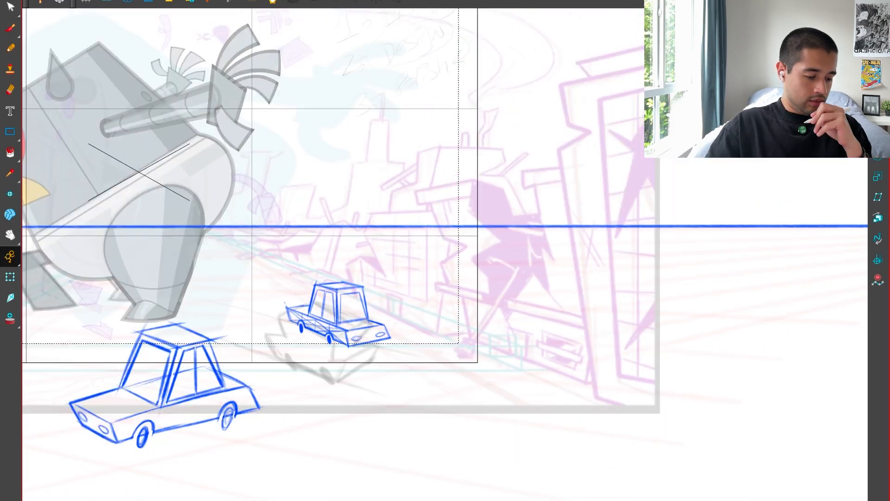
Move the upright second car, without guide lines, down onto its rough sketch.
key("2")
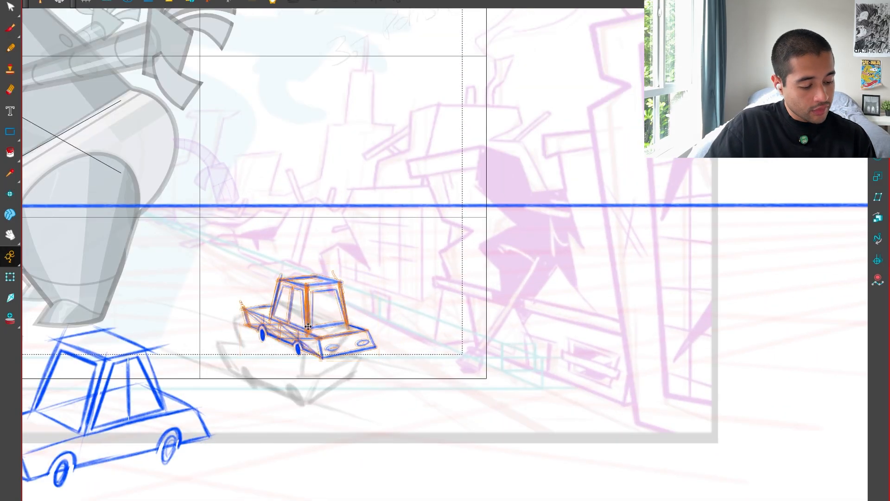
left_click_drag(308, 326, 286, 366)
key("space")
left_click_drag(398, 322, 498, 345)
Compare the second car's size and placement across the upright, tumbling and following poses by flipping between the drawings.
key("comma")
key("period")
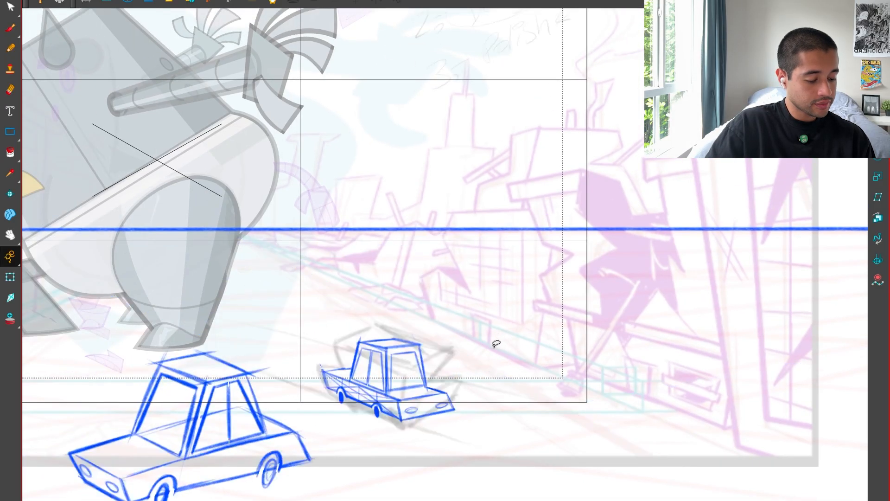
key("comma")
key("period")
key("comma")
key("period")
key("comma")
key("space")
left_click_drag(374, 367, 429, 372)
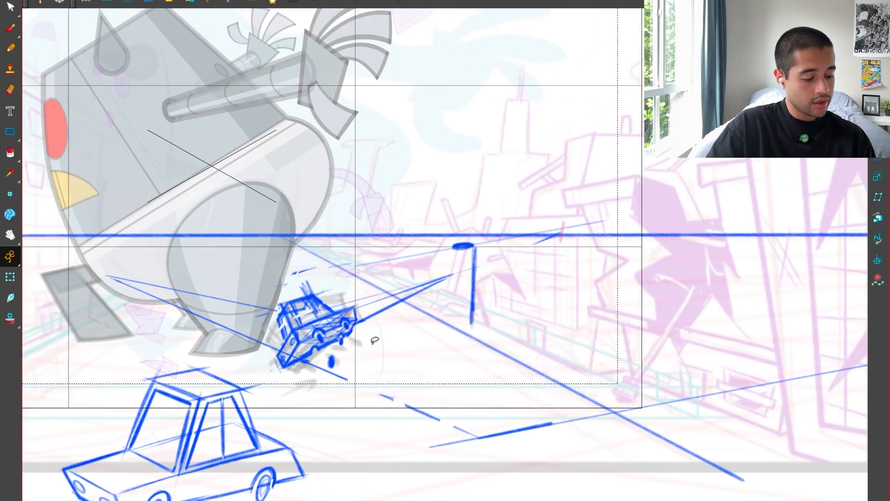
key("period")
key("period")
key("comma")
key("comma")
key("comma")
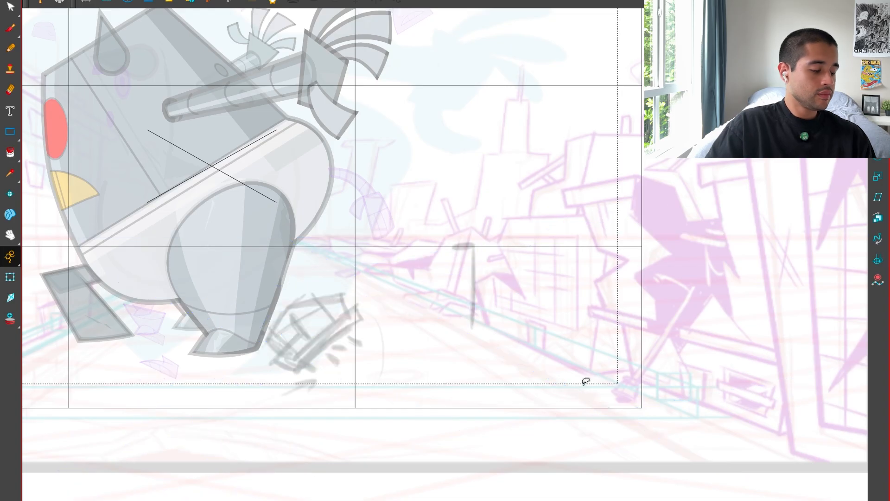
key("period")
key("comma")
key("period")
key("period")
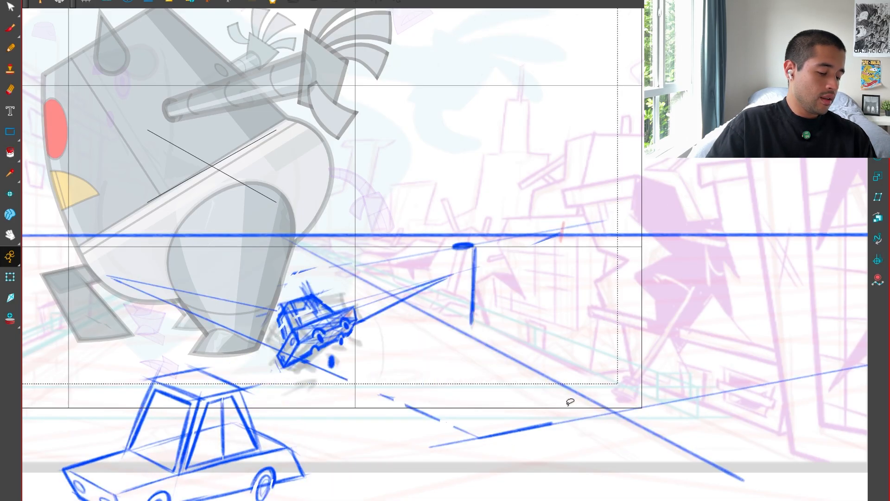
key("comma")
key("period")
key("comma")
key("period")
Enlarge the tumbling car slightly with its guide lines, nudge it into place and compare it with the upright pose.
left_click_drag(382, 280, 391, 312)
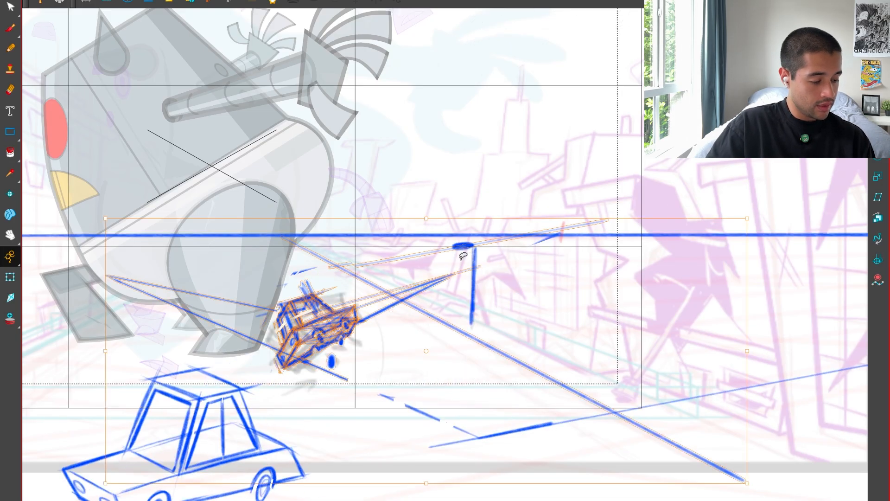
left_click_drag(744, 218, 745, 214)
left_click_drag(346, 320, 342, 323)
left_click(438, 333)
key("comma")
key("period")
key("comma")
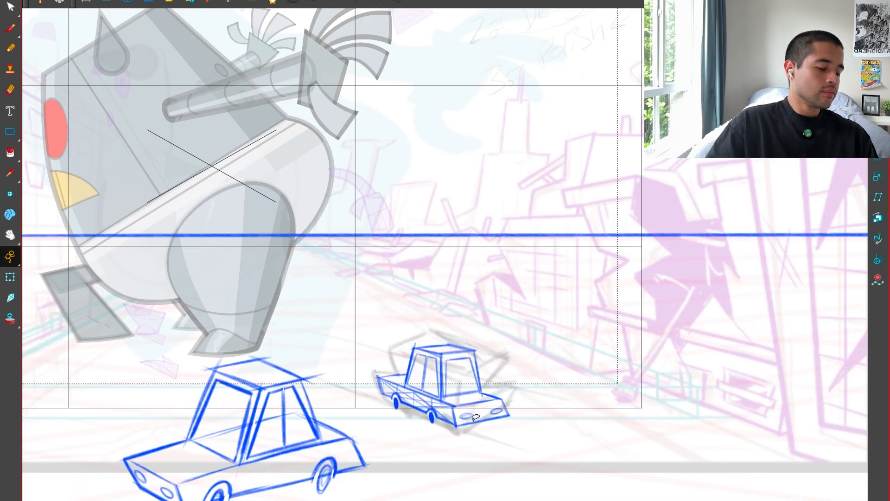
key("period")
Check the motion from the upright car to the resized tumbling car by flipping between their drawings.
key("alt+b")
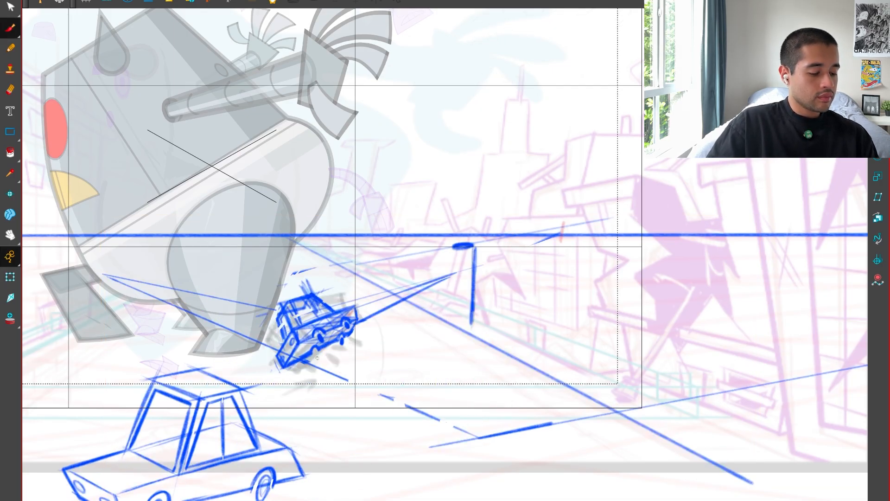
key("comma")
key("period")
key("comma")
key("period")
key("comma")
key("period")
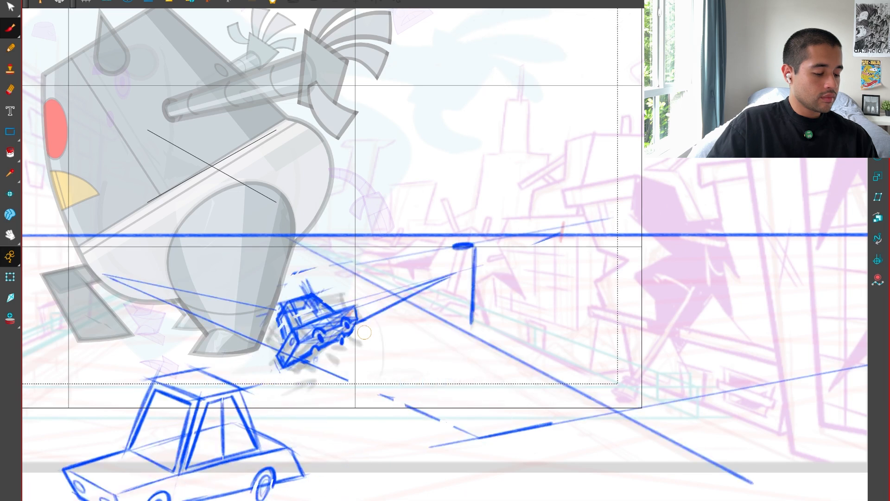
key("comma")
key("period")
key("comma")
key("period")
key("period")
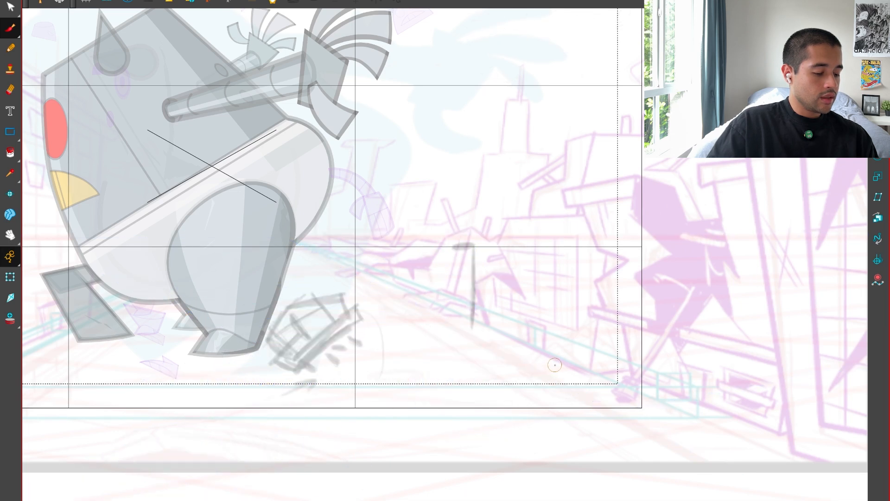
Try sketching a bent street lamp with a drooping head over the rough lamppost on the following drawing.
scroll(504, 302, "up", 4)
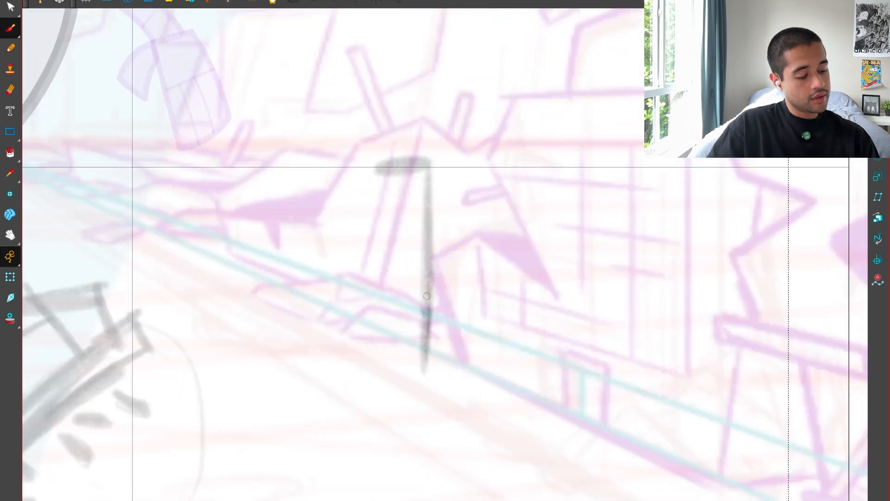
mouse_move(427, 296)
left_mouse_down()
mouse_move(404, 219)
mouse_move(349, 195)
mouse_move(317, 216)
mouse_move(341, 196)
left_mouse_up()
key("comma")
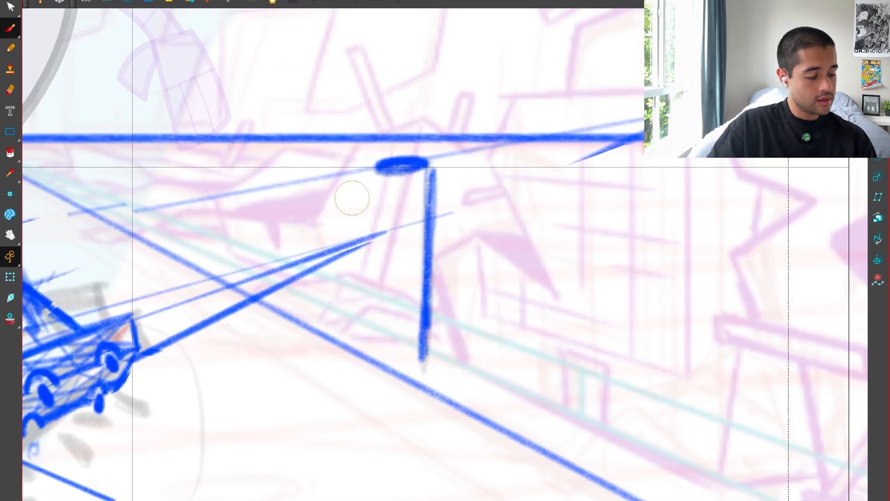
key("period")
scroll(458, 350, "down", 3)
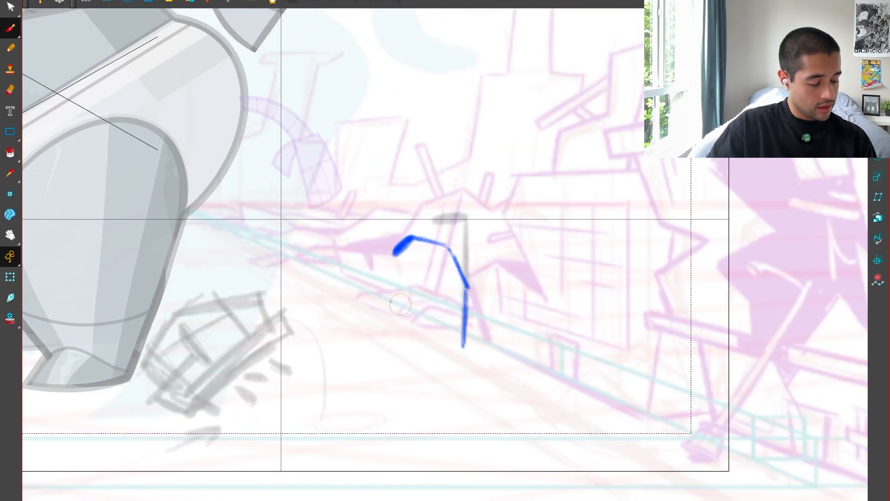
left_click_drag(392, 307, 390, 306)
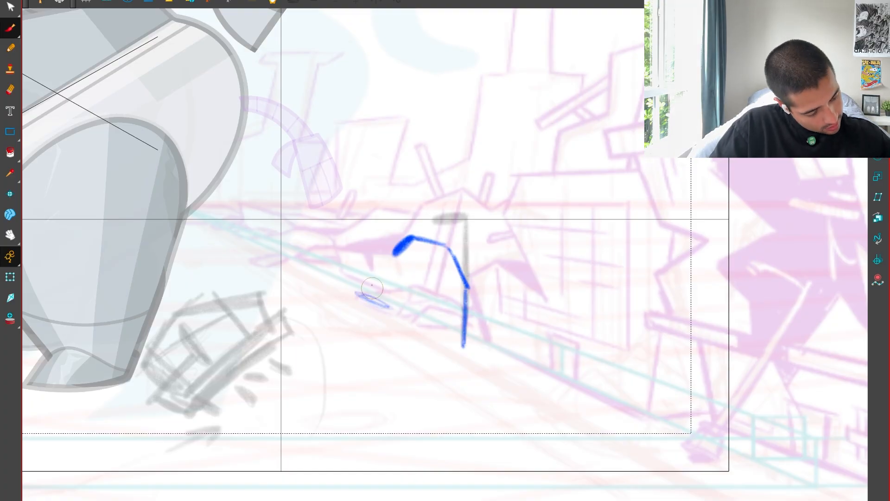
key("ctrl+z")
key("ctrl+z")
key("ctrl+z")
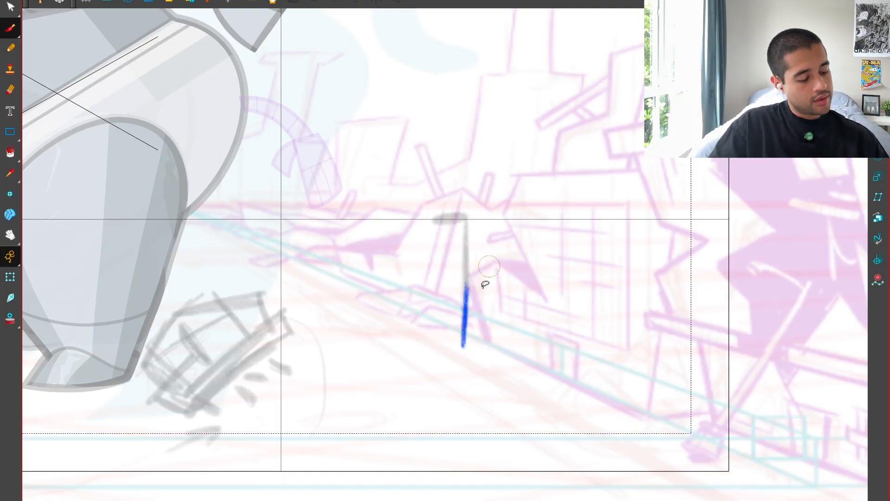
key("ctrl+z")
Draw the lamppost's base section leaning to the right, with a jagged kink folding back to the left.
left_click_drag(476, 323, 465, 348)
key("2")
key("2")
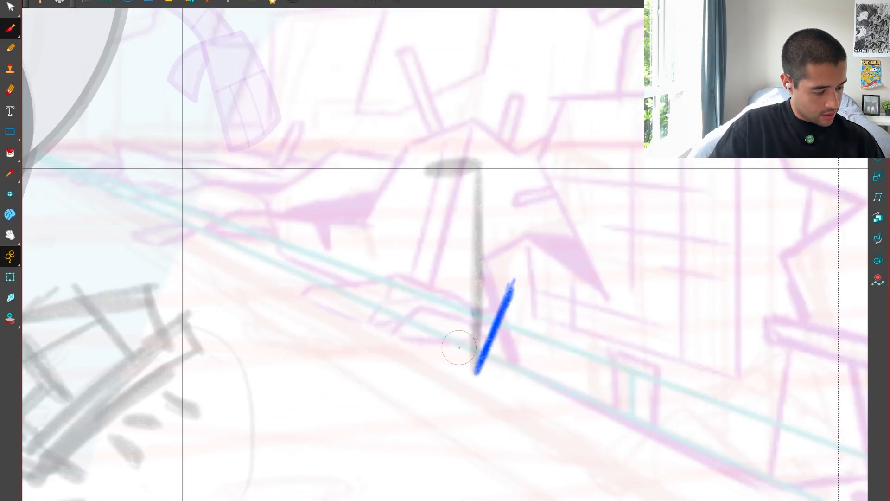
left_click_drag(458, 302, 469, 299)
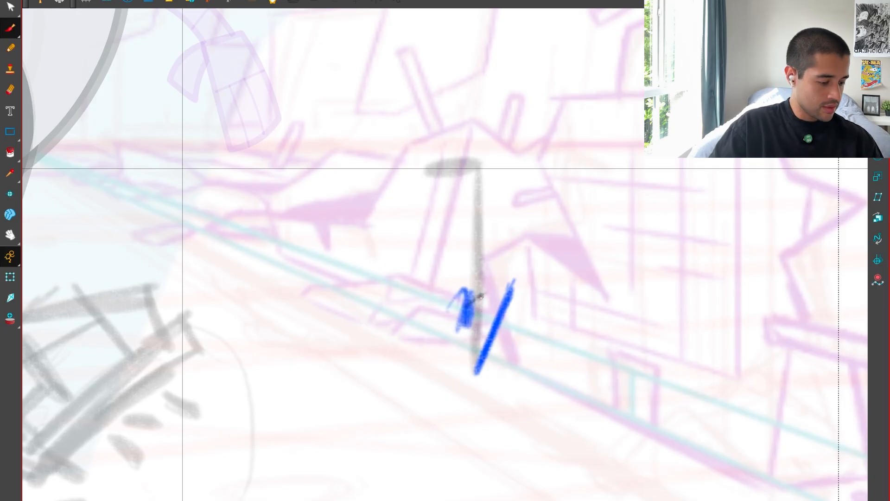
key("ctrl+z")
key("ctrl+z")
key("ctrl+shift+z")
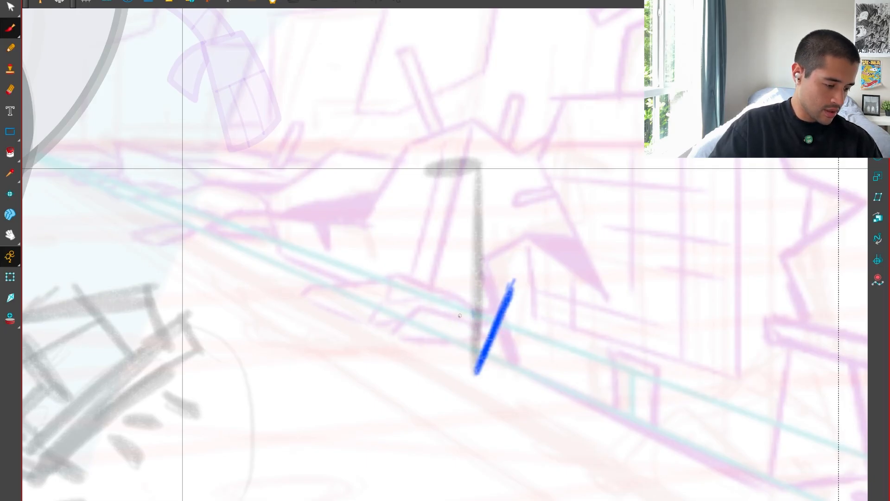
left_click_drag(460, 320, 499, 301)
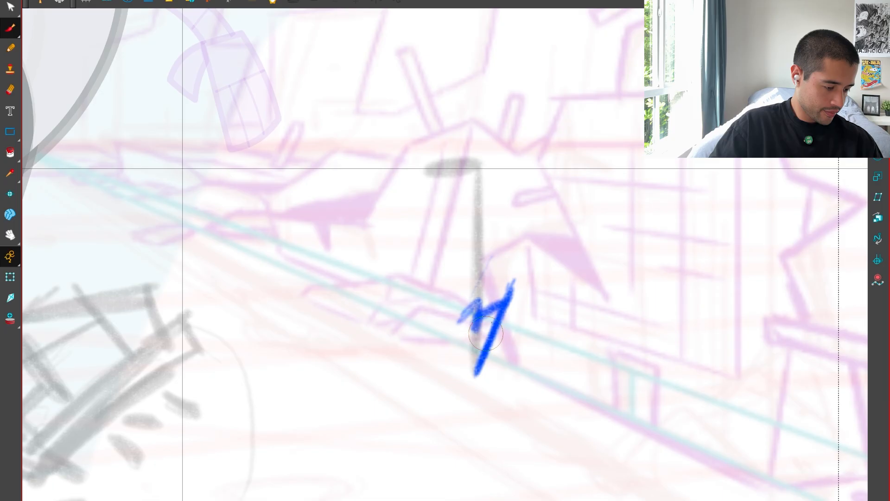
Draw the crashed car's outline from the jagged kink up to the roof corner, across the roof and down its long side edge.
left_click_drag(480, 228, 461, 318)
key("ctrl+z")
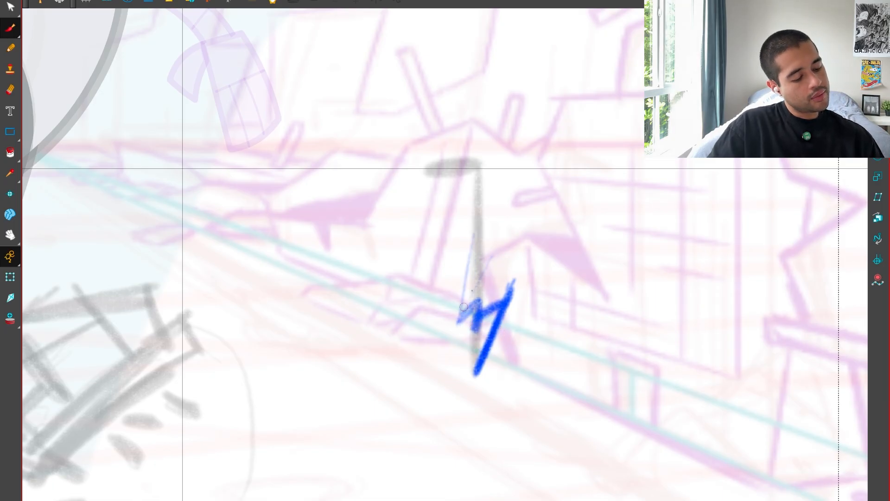
mouse_move(488, 263)
left_mouse_down()
mouse_move(458, 321)
mouse_move(500, 246)
left_mouse_up()
left_click_drag(465, 214, 503, 247)
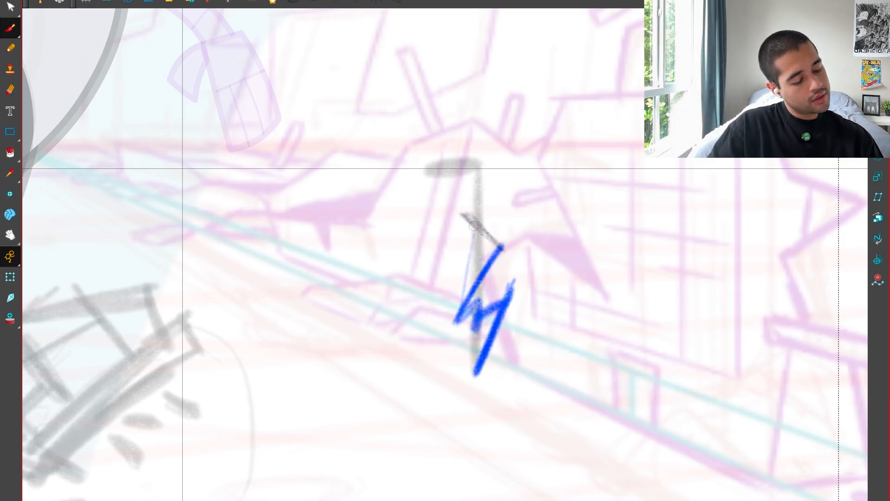
mouse_move(464, 214)
left_mouse_down()
mouse_move(388, 238)
mouse_move(385, 249)
mouse_move(320, 252)
mouse_move(385, 266)
mouse_move(458, 380)
left_mouse_up()
key("ctrl+z")
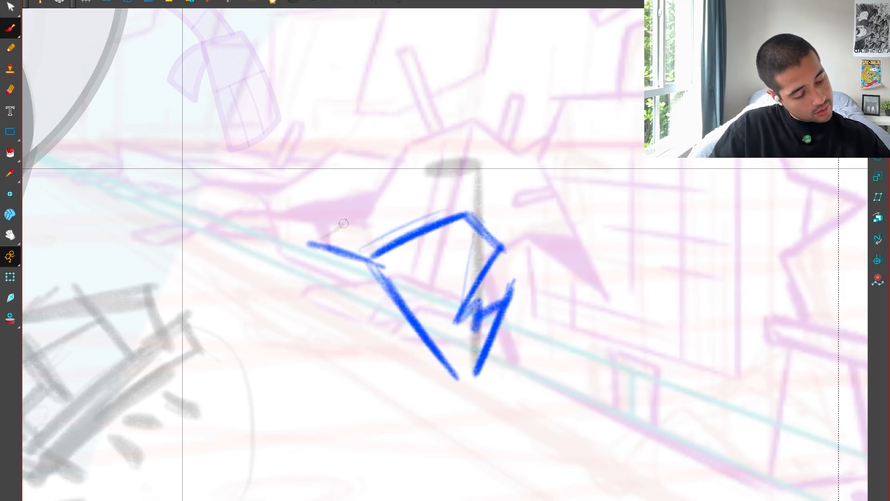
Draw the car's raised rear end, its second long side edge and the underside outline converging at the post's base.
mouse_move(344, 223)
left_mouse_down()
mouse_move(310, 244)
mouse_move(408, 249)
mouse_move(469, 368)
left_mouse_up()
left_click_drag(405, 259, 474, 372)
left_click_drag(343, 219, 393, 246)
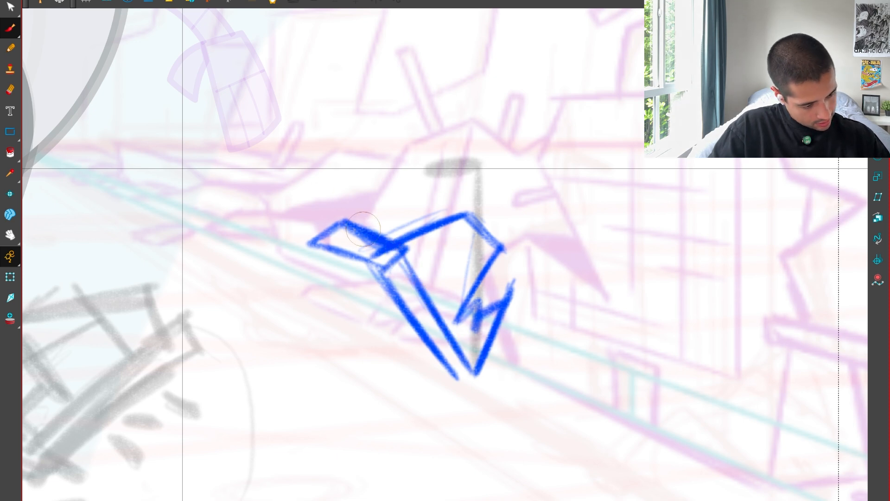
mouse_move(312, 246)
left_mouse_down()
mouse_move(401, 348)
mouse_move(465, 386)
left_mouse_up()
mouse_move(398, 355)
left_mouse_down()
mouse_move(466, 384)
mouse_move(480, 375)
left_mouse_up()
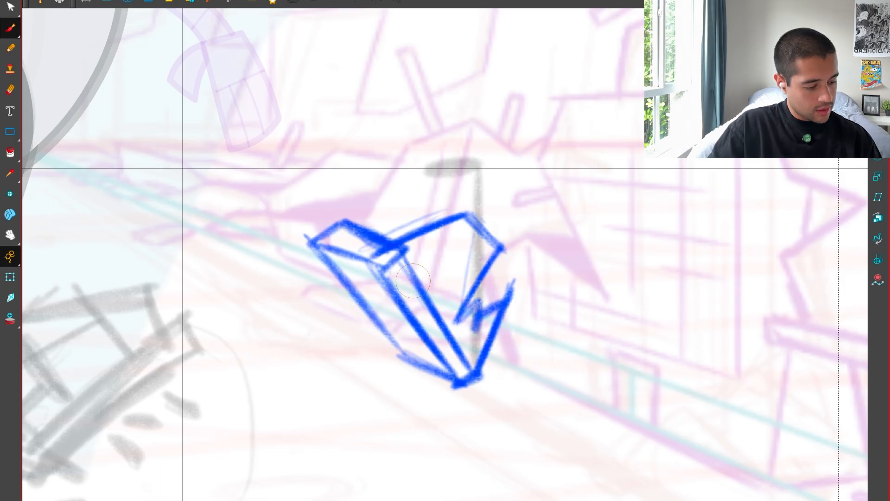
Add four wheels to the car's underside, complete the far roof edge and darken the crumpled nose against the post.
left_click_drag(412, 299, 384, 313)
mouse_move(427, 351)
left_mouse_down()
mouse_move(443, 355)
mouse_move(436, 359)
left_mouse_up()
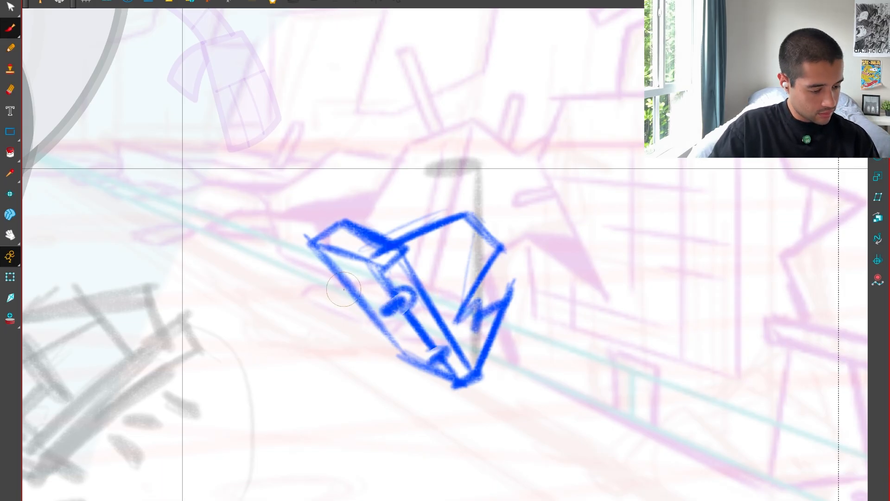
left_click_drag(339, 301, 362, 289)
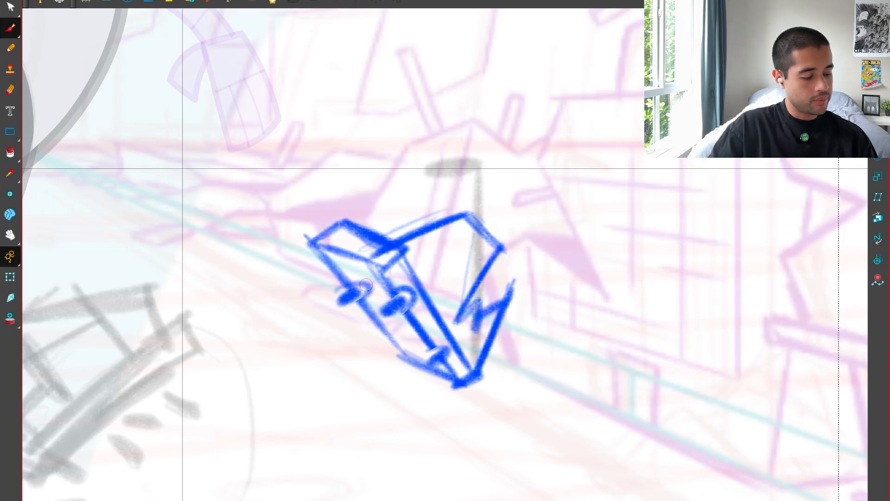
mouse_move(392, 351)
left_mouse_down()
mouse_move(399, 354)
mouse_move(385, 357)
mouse_move(394, 356)
left_mouse_up()
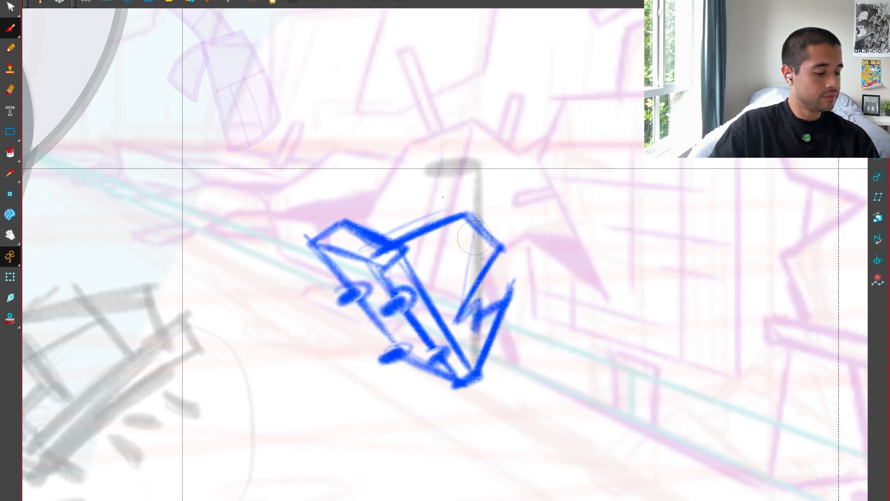
mouse_move(394, 223)
left_mouse_down()
mouse_move(422, 209)
mouse_move(468, 213)
mouse_move(489, 236)
left_mouse_up()
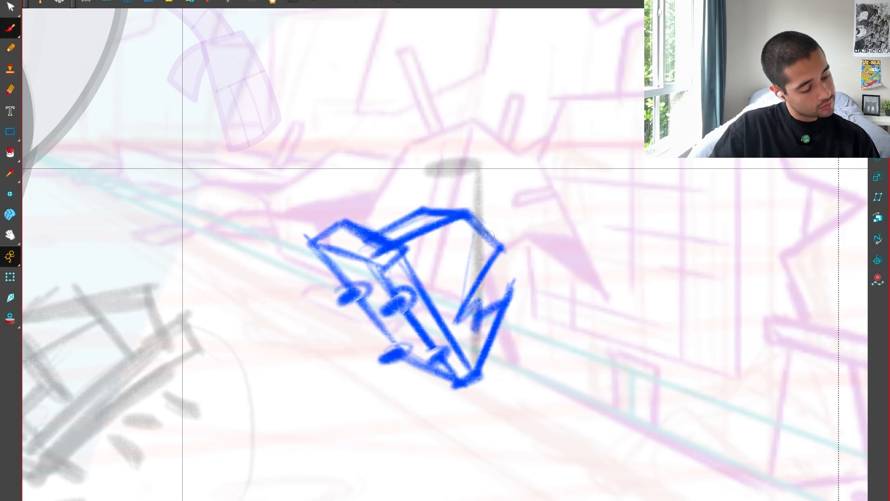
mouse_move(450, 324)
left_mouse_down()
mouse_move(482, 279)
mouse_move(453, 323)
mouse_move(482, 306)
left_mouse_up()
Draw the lamppost's upper part rising from the crumpled car and bending over into a drooping lamp head.
mouse_move(519, 271)
left_mouse_down()
mouse_move(521, 223)
mouse_move(576, 179)
mouse_move(585, 240)
mouse_move(559, 262)
left_mouse_up()
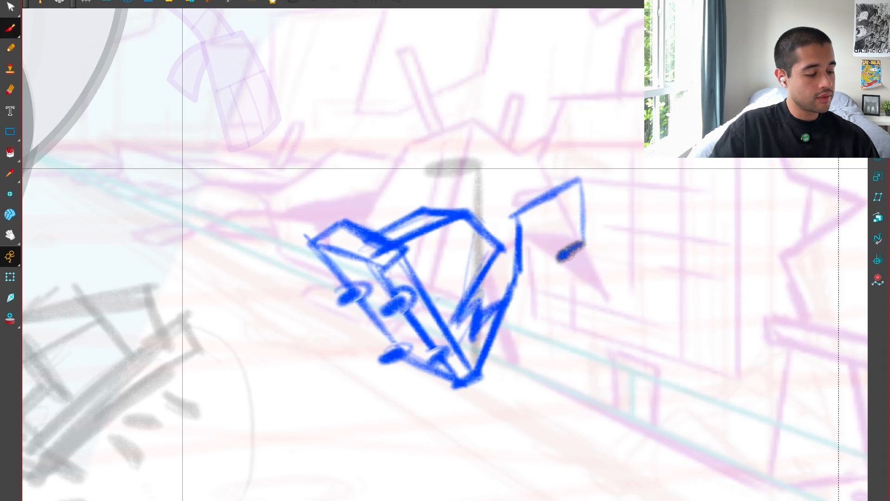
scroll(598, 232, "down", 5)
key("2")
key("2")
key("2")
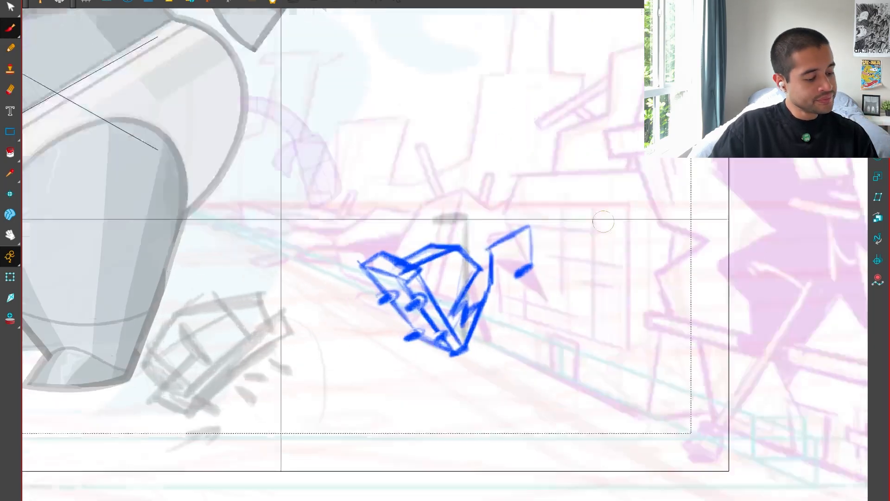
Thicken the lamp's bent arm and head, and reinforce the car's outer roof edge beside the post.
mouse_move(512, 217)
left_mouse_down()
mouse_move(575, 180)
mouse_move(585, 239)
left_mouse_up()
mouse_move(584, 242)
left_mouse_down()
mouse_move(579, 191)
mouse_move(585, 240)
left_mouse_up()
mouse_move(584, 242)
left_mouse_down()
mouse_move(558, 260)
mouse_move(570, 252)
left_mouse_up()
left_click_drag(547, 283, 549, 291)
key("1")
key("2")
key("2")
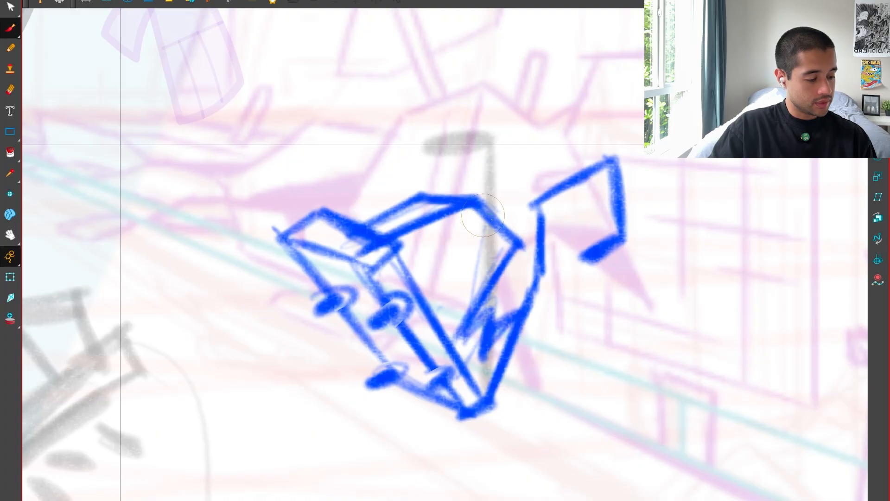
mouse_move(490, 195)
left_mouse_down()
mouse_move(516, 249)
mouse_move(501, 235)
mouse_move(504, 262)
mouse_move(523, 252)
left_mouse_up()
key("1")
key("1")
key("1")
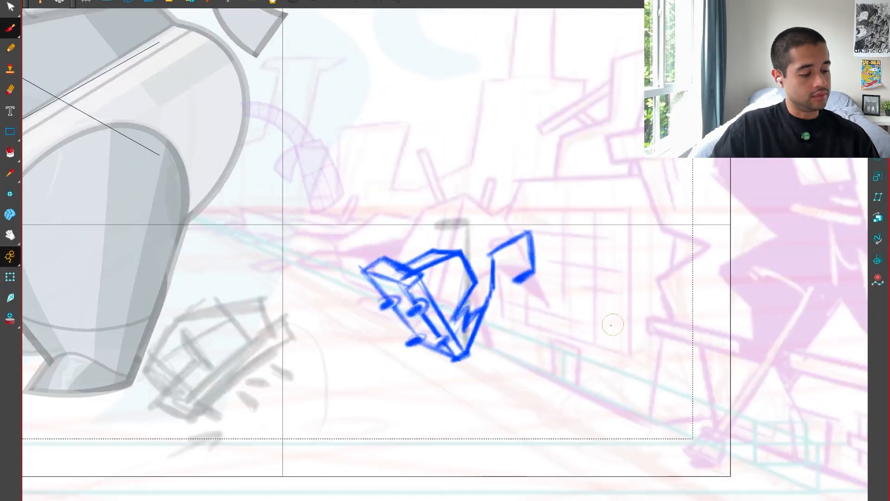
left_click_drag(593, 331, 600, 334)
key("1")
Recolour the whole crash drawing with the red New 3 colour, then make blue New 2 the active brush colour.
key("ctrl+a")
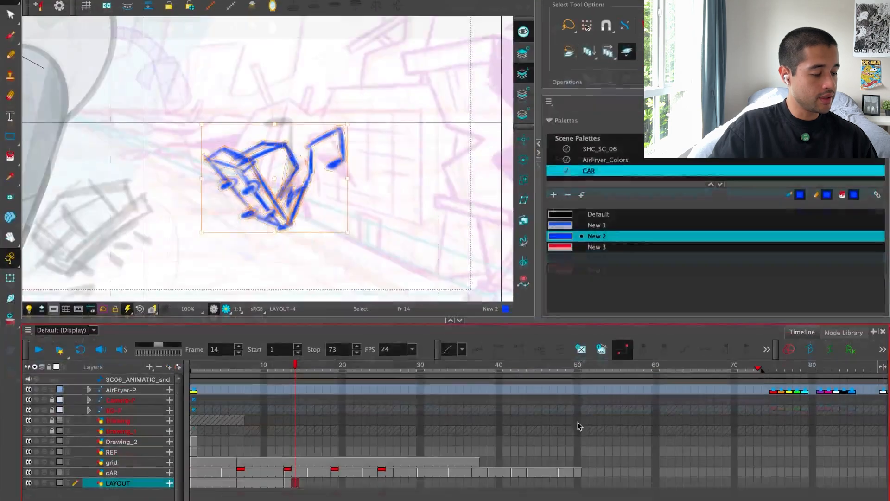
left_click(570, 246)
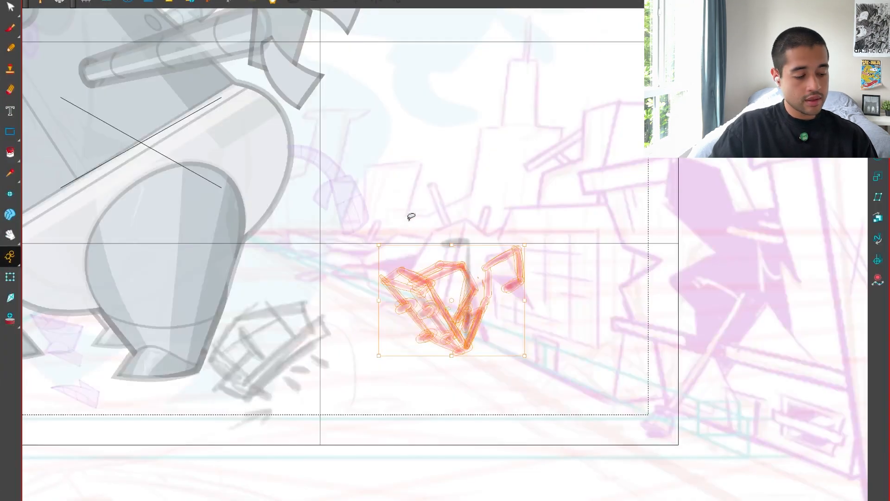
key("ctrl+f")
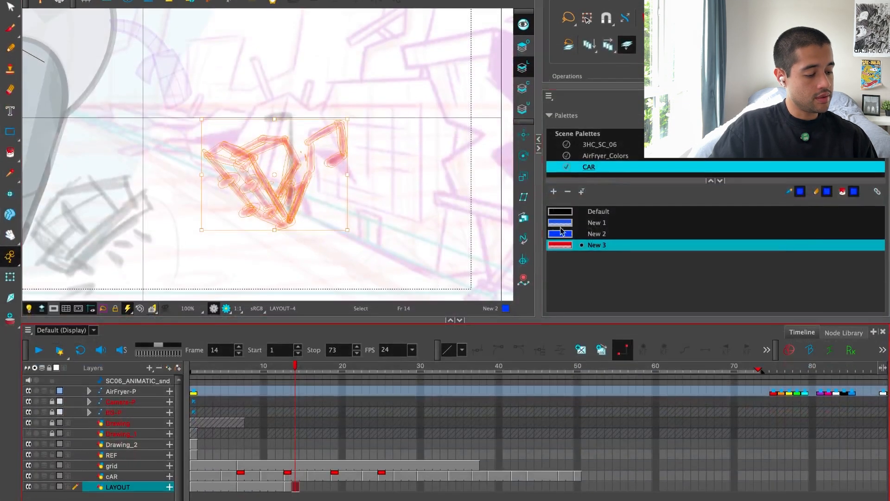
left_click(572, 235)
left_click(449, 248)
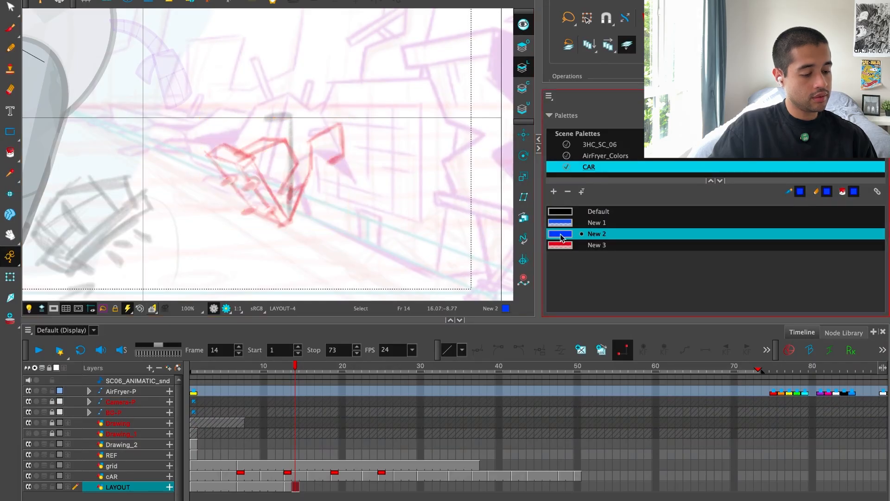
key("alt+b")
key("ctrl+f")
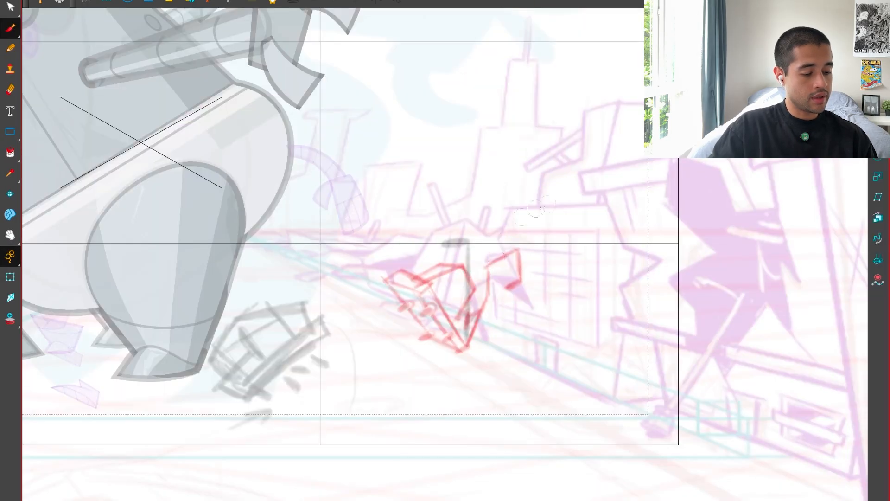
Compare the red crash rough with the previous tumbling car drawing by flipping between them.
key("2")
key("comma")
key("period")
key("1")
key("comma")
key("period")
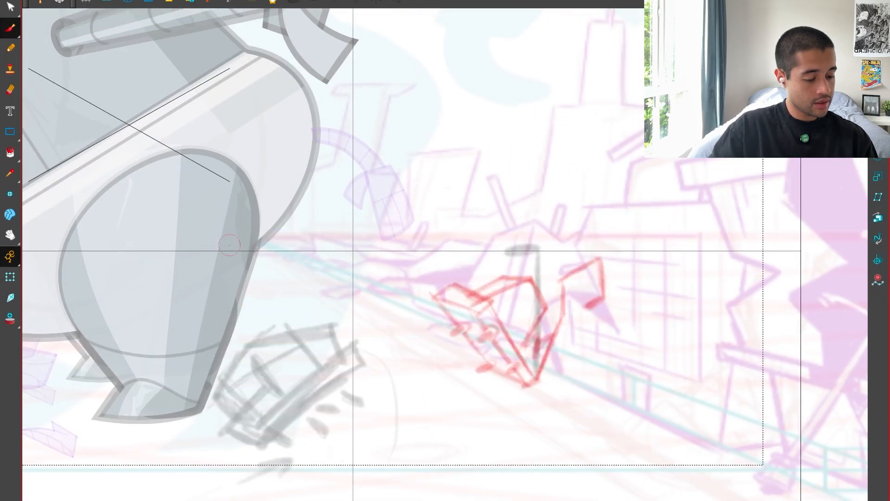
Copy the blue horizon line from the previous drawing into the crash drawing and move it up to the matching height.
key("comma")
key("period")
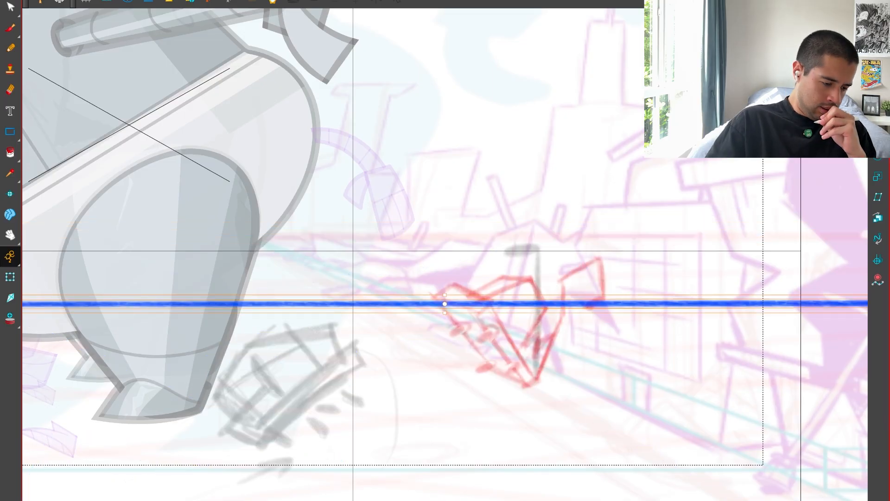
key("comma")
key("period")
left_click(385, 234)
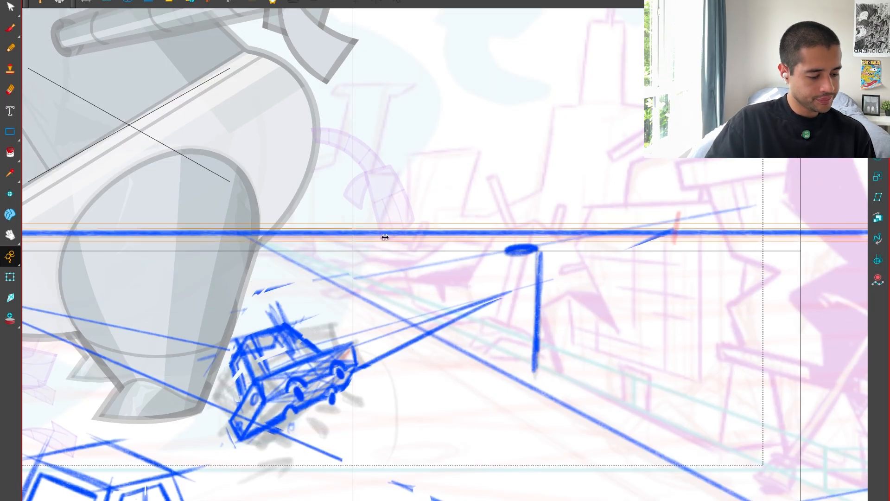
key("ctrl+c")
key("period")
key("ctrl+v")
mouse_move(386, 301)
left_mouse_down()
mouse_move(384, 236)
mouse_move(400, 239)
left_mouse_up()
key("comma")
key("period")
left_click(399, 241)
key("comma")
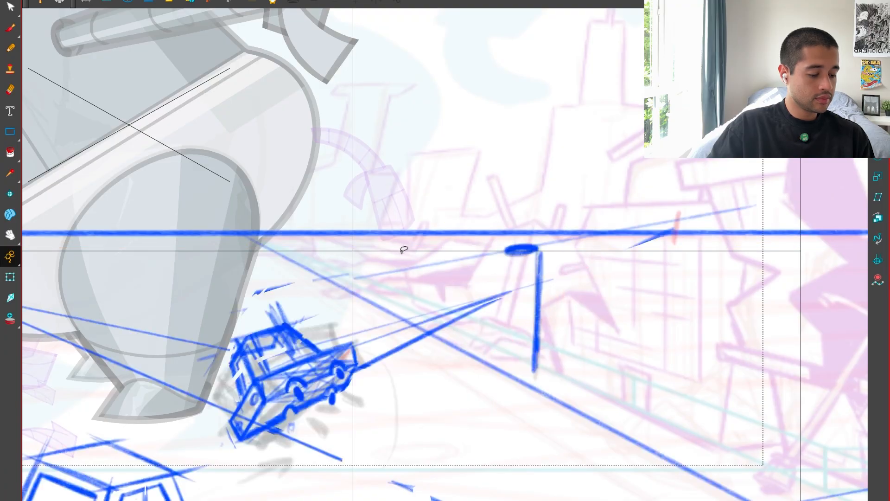
Try drawing a blue perspective guide line between the red car's rear and a vanishing point on the horizon line.
key("period")
key("alt+b")
mouse_move(470, 313)
left_mouse_down()
mouse_move(483, 323)
mouse_move(188, 242)
left_mouse_up()
key("ctrl+z")
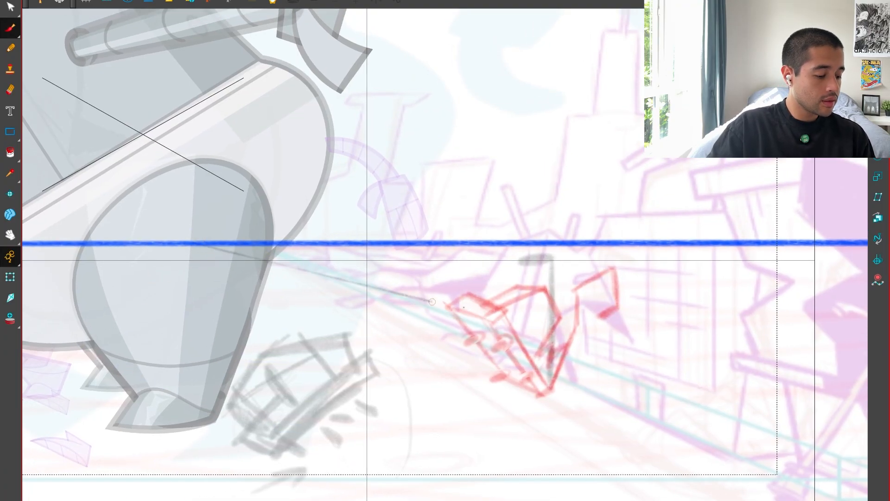
Draw three straight blue perspective guides between the vanishing point on the horizon and the red car sketch's upper corners and roof.
left_click_drag(496, 321, 202, 244)
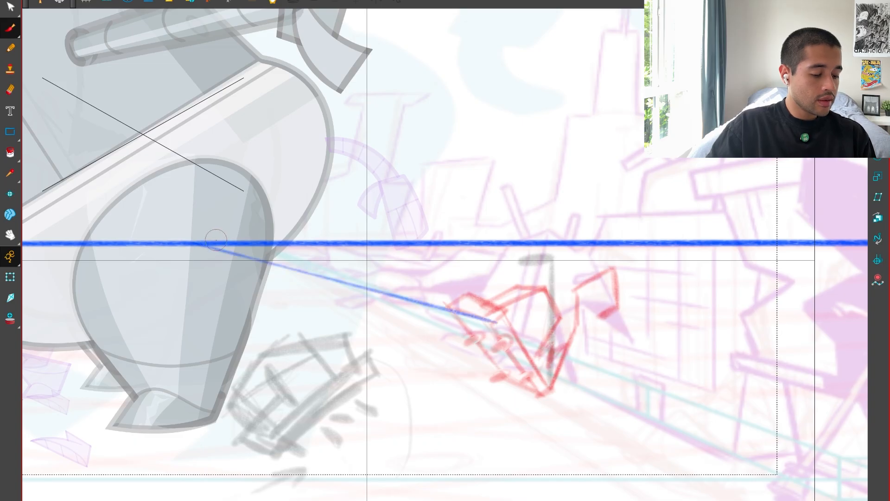
left_click(509, 309, "shift")
scroll(571, 287, "up", 2)
left_click_drag(101, 239, 547, 291)
left_click_drag(100, 247, 101, 250)
scroll(630, 306, "up", 2)
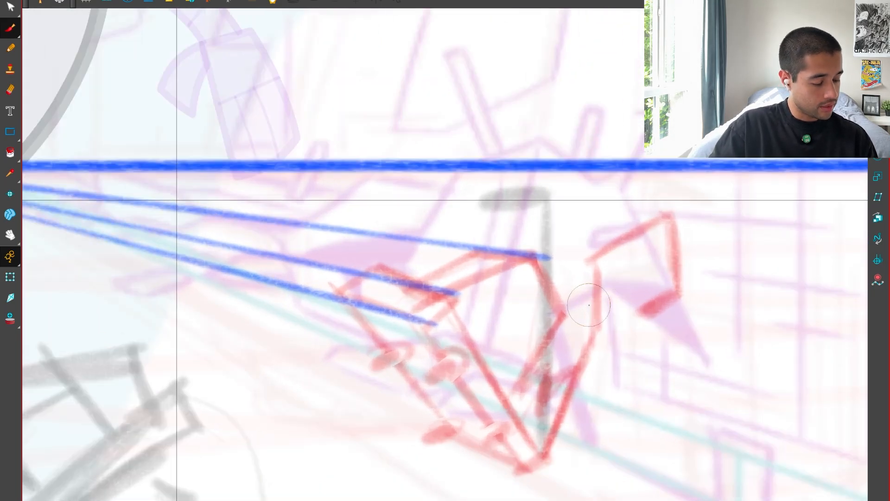
Draw a straight blue perspective guide from the vanishing point to the lowest corner of the red car sketch.
scroll(572, 352, "down", 3)
left_click_drag(572, 352, 616, 336)
left_click_drag(248, 246, 560, 381)
key("2")
key("2")
mouse_move(684, 361)
left_mouse_down()
mouse_move(550, 330)
mouse_move(500, 298)
left_mouse_up()
key("2")
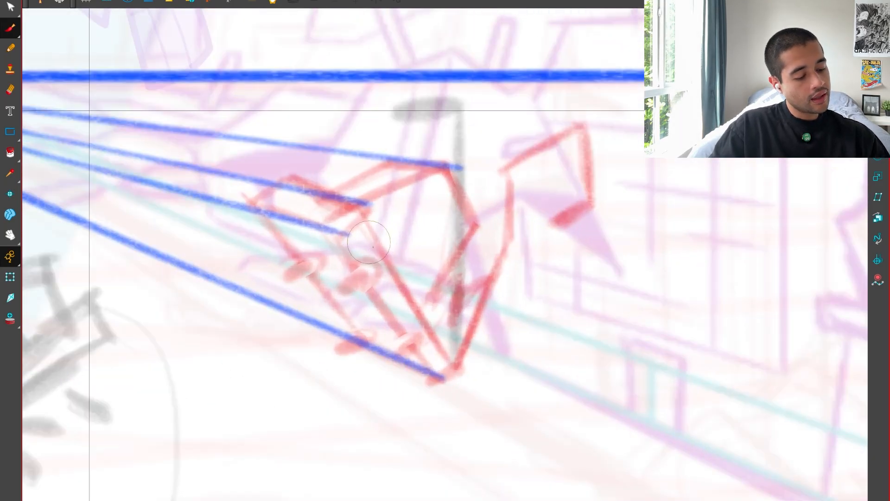
Outline the car's boxy underside in blue between the perspective guides, closing the end faces and adding the far long edge.
key("1")
left_click_drag(356, 240, 433, 358)
left_click_drag(383, 224, 458, 356)
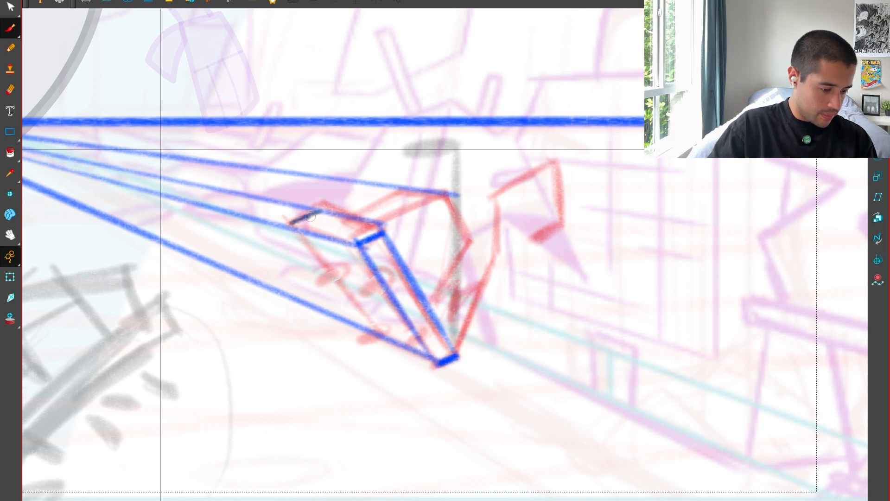
mouse_move(310, 217)
left_mouse_down()
mouse_move(323, 211)
mouse_move(325, 260)
mouse_move(376, 338)
left_mouse_up()
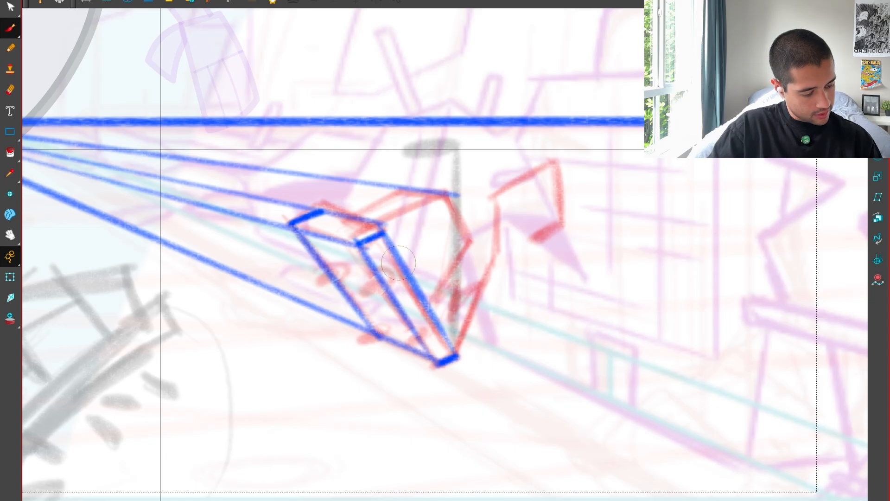
Draw the wheel arches and wheel on the upper end of the car's underside, clearing the body line inside them.
scroll(421, 273, "up", 1)
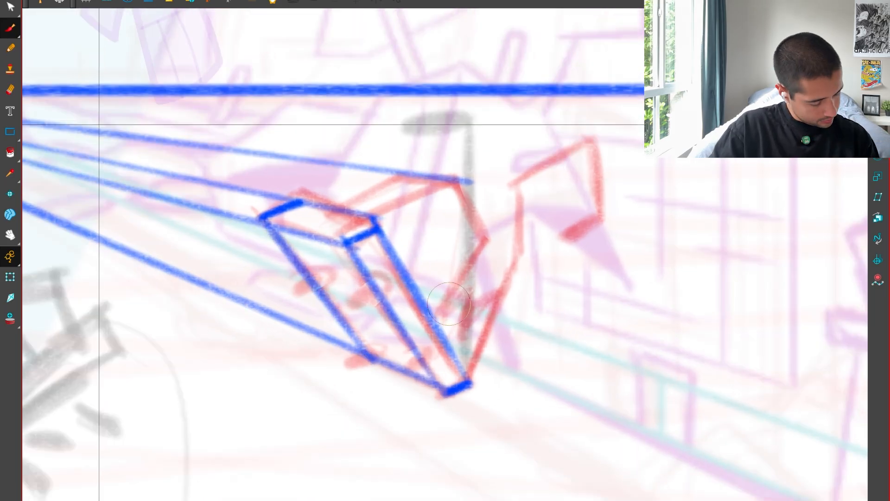
left_click_drag(373, 288, 377, 297)
mouse_move(367, 278)
left_mouse_down()
mouse_move(375, 273)
mouse_move(388, 284)
mouse_move(381, 301)
left_mouse_up()
mouse_move(324, 271)
left_mouse_down()
mouse_move(321, 292)
mouse_move(300, 288)
left_mouse_up()
key("ctrl+z")
key("ctrl+z")
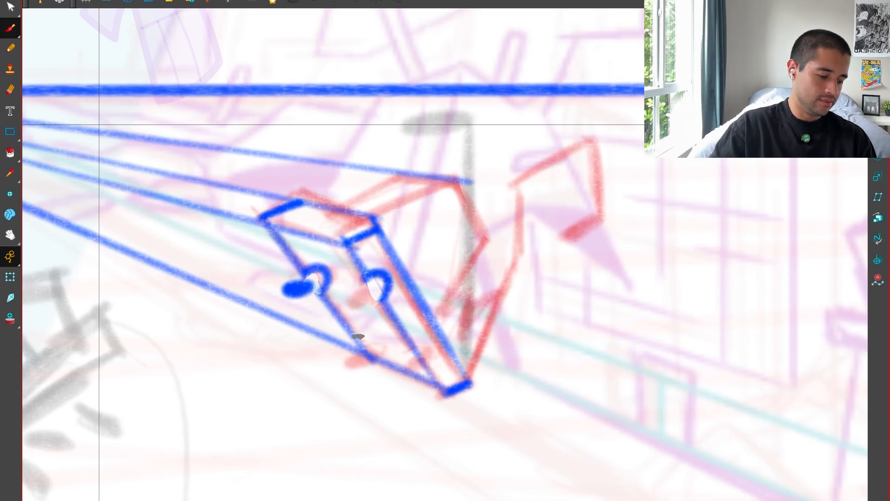
Draw the two lower wheels with their arches near the bottom end of the car's underside.
mouse_move(354, 337)
left_mouse_down()
mouse_move(371, 330)
mouse_move(360, 342)
mouse_move(327, 343)
left_mouse_up()
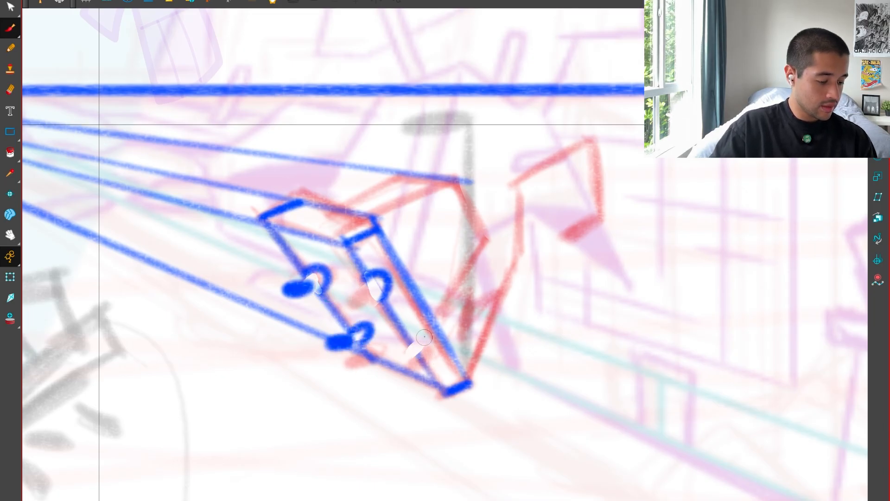
mouse_move(410, 345)
left_mouse_down()
mouse_move(413, 364)
mouse_move(492, 360)
left_mouse_up()
scroll(427, 340, "down", 2)
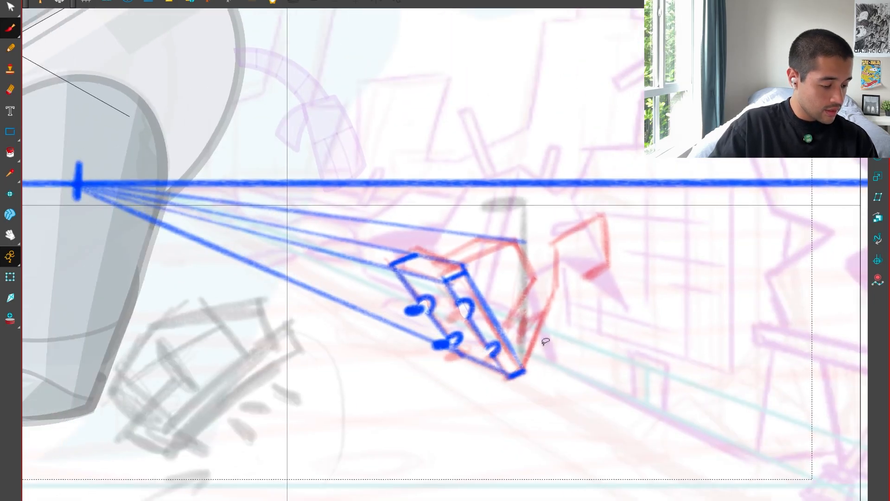
scroll(546, 341, "up", 4)
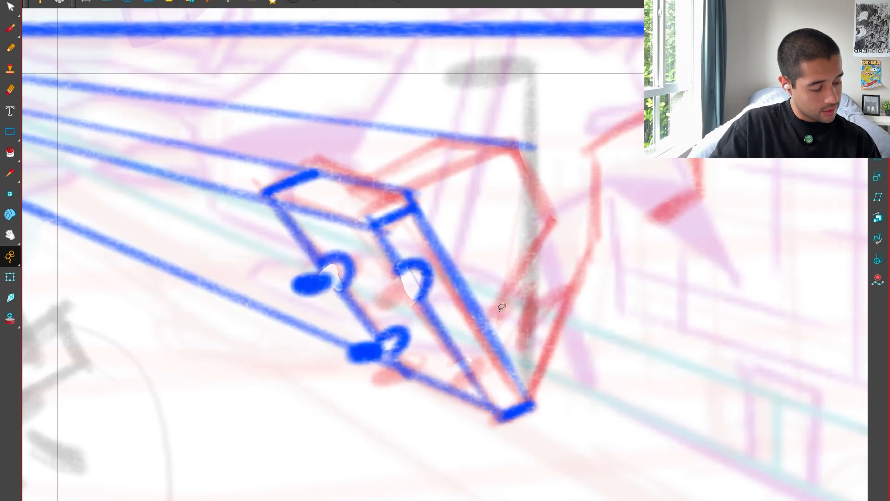
key("alt+b")
mouse_move(470, 376)
left_mouse_down()
mouse_move(482, 359)
mouse_move(445, 385)
left_mouse_up()
key("2")
key("2")
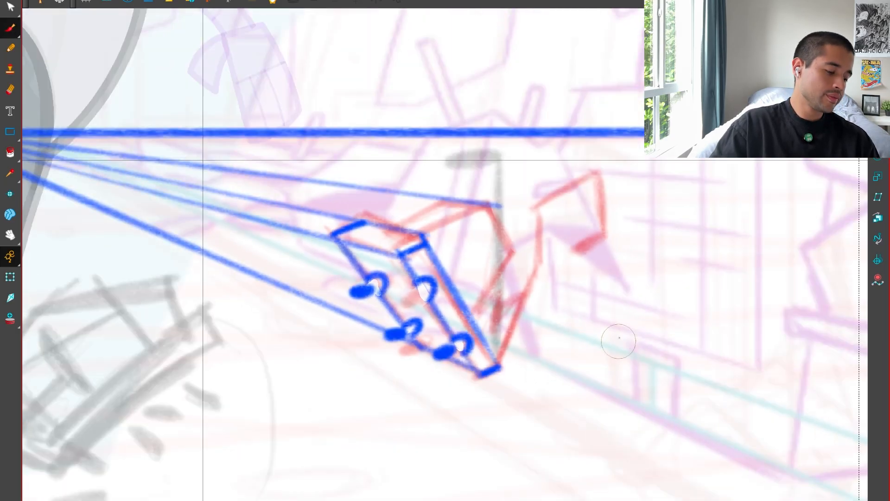
left_click_drag(509, 291, 496, 307)
left_click_drag(409, 308, 504, 261)
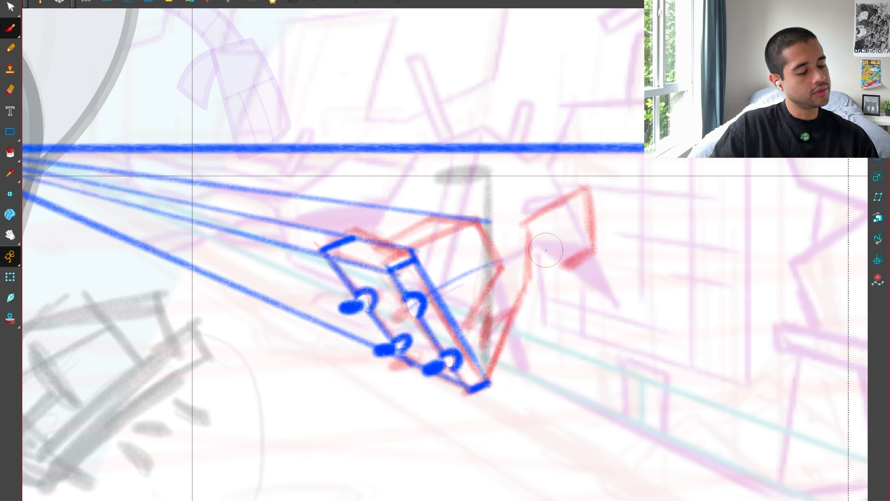
key("ctrl+z")
Select the topmost perspective guide and stretch it so it extends beyond the car's roof corner.
key("2")
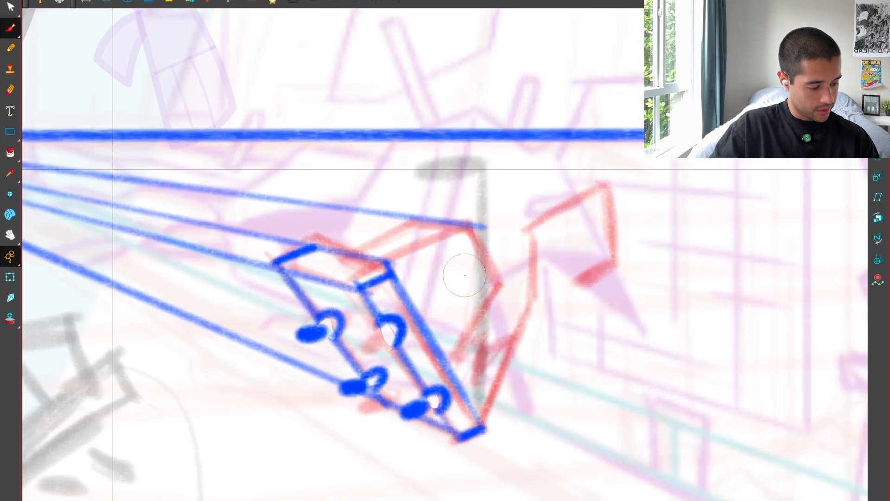
left_click(483, 224)
key("1")
left_click(504, 218)
left_click(479, 240)
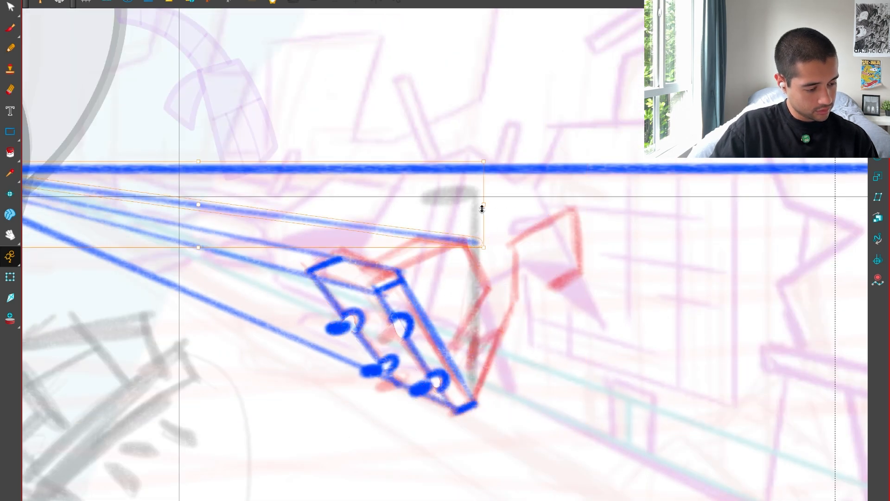
mouse_move(481, 207)
left_mouse_down()
mouse_move(520, 219)
mouse_move(521, 229)
left_mouse_up()
left_click(646, 228)
key("1")
key("1")
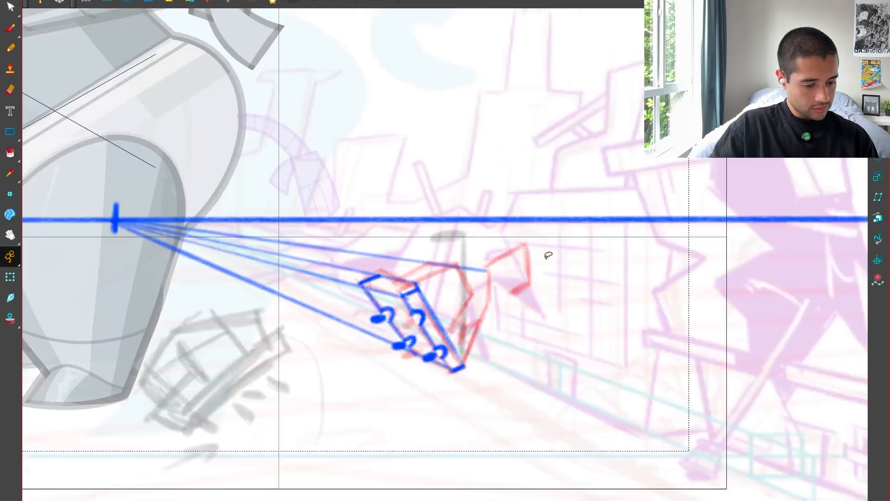
Draw the near, top and far edges of the car's cabin in blue, ending on the topmost perspective guide.
key("2")
key("2")
key("b")
left_click_drag(413, 289, 489, 248)
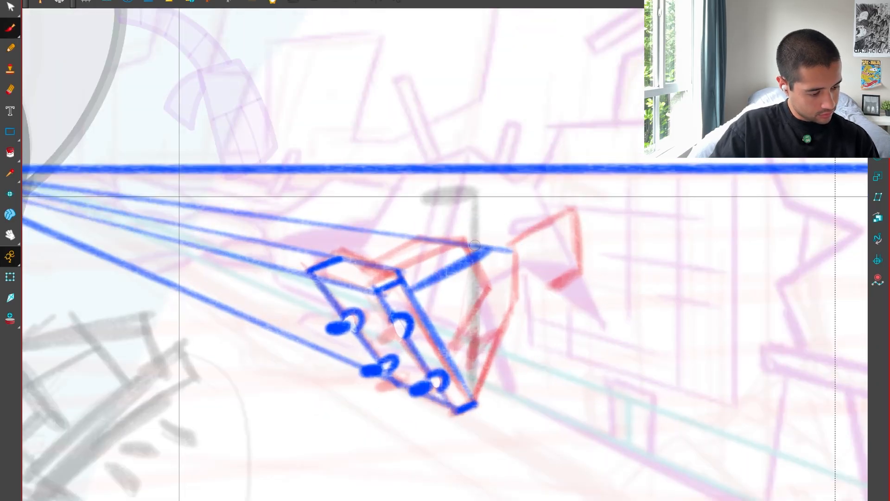
left_click_drag(436, 240, 491, 249)
left_click_drag(371, 266, 435, 241)
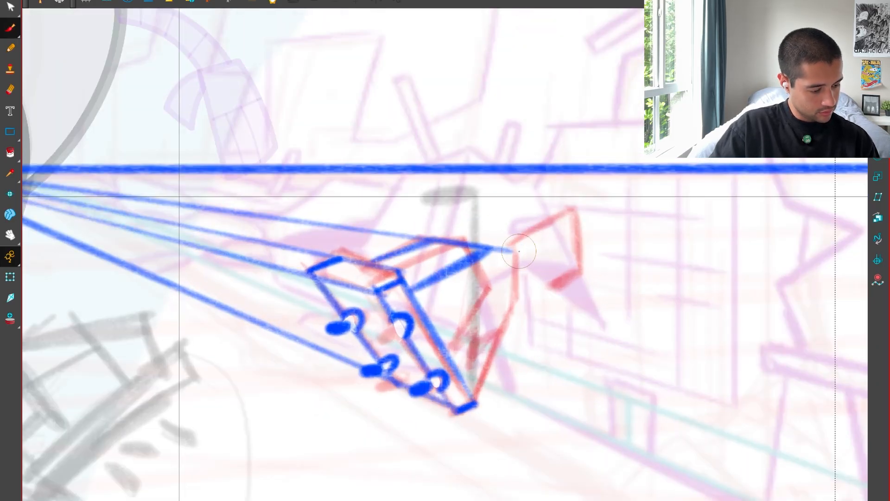
Rough in the cabin's sloping roof line and the windshield edge running back down to the car body.
left_click_drag(490, 250, 506, 305)
key("ctrl+z")
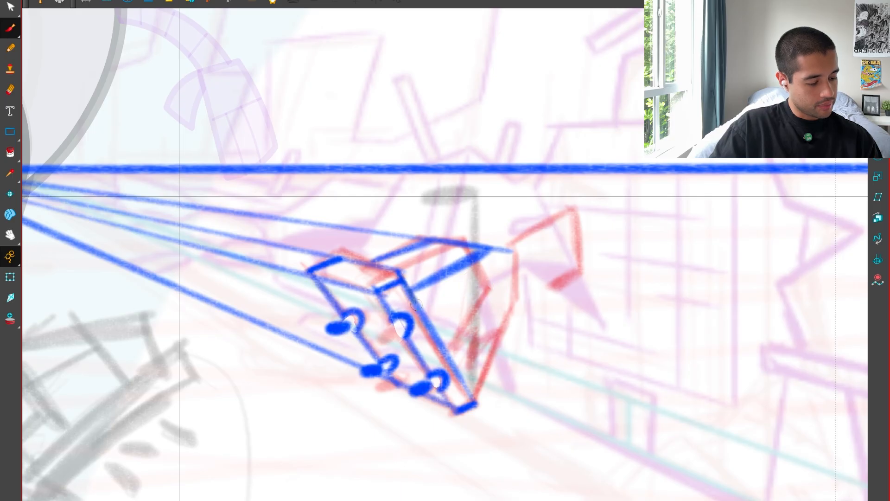
left_click_drag(416, 305, 464, 382)
key("alt+s")
mouse_move(447, 352)
left_mouse_down()
mouse_move(514, 307)
mouse_move(513, 295)
mouse_move(452, 383)
mouse_move(506, 295)
left_mouse_up()
key("alt+b")
key("alt+s")
key("alt+b")
key("ctrl+z")
Draw a short edge from the cabin's upper corner to the windshield edge over the overlong construction stroke.
key("1")
key("1")
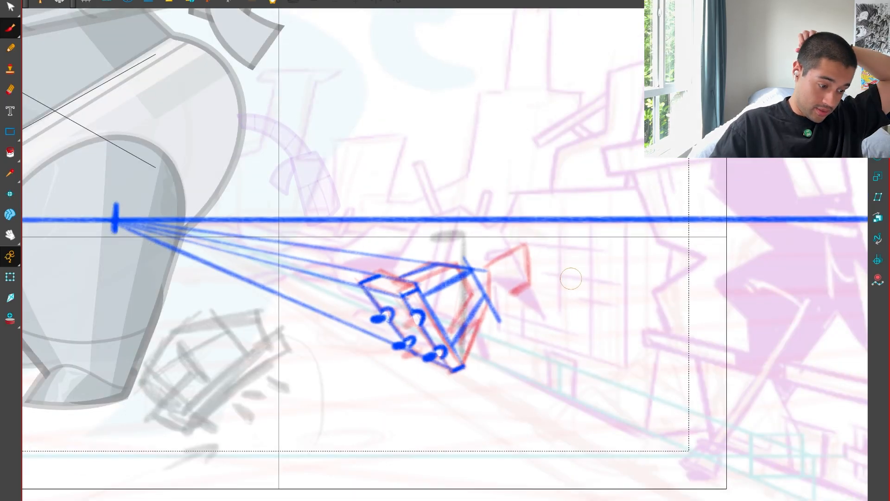
key("2")
key("2")
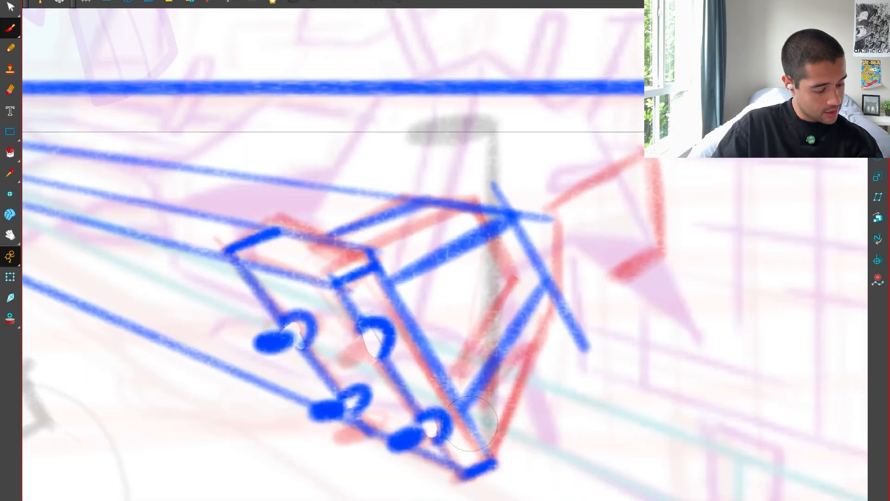
key("alt+s")
left_click(574, 315)
key("alt+b")
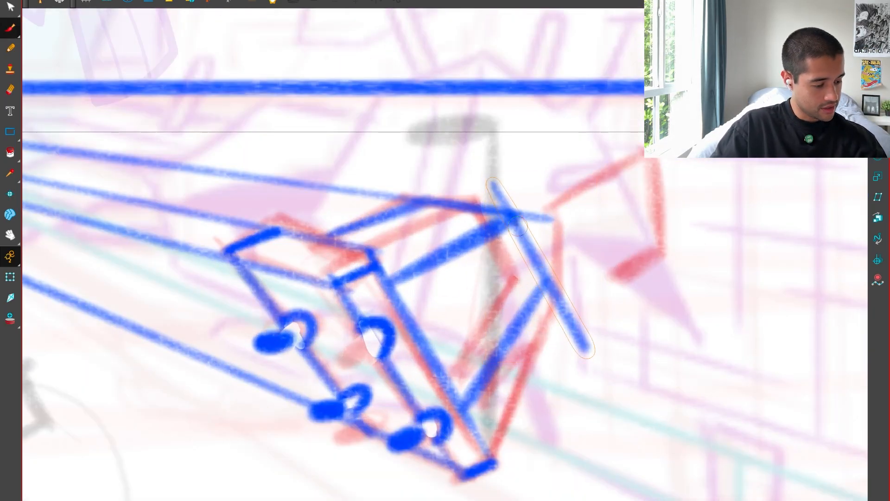
left_click_drag(518, 226, 544, 285)
Delete the overlong construction stroke beside the cabin and the topmost perspective guide.
key("alt+s")
left_click(571, 320)
key("Delete")
left_click(546, 217)
key("Delete")
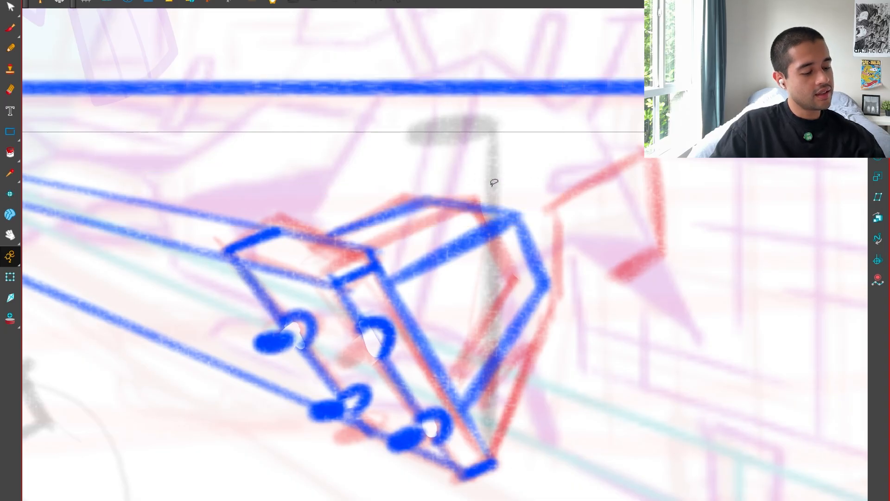
key("1")
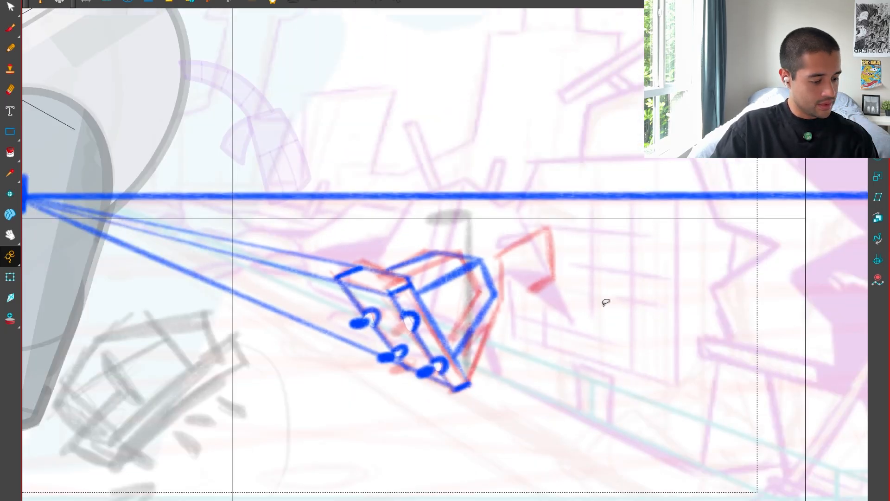
Erase the car body's lowest corner where it meets the lamp post.
key("2")
left_click_drag(499, 378, 458, 353)
key("2")
key("alt+b")
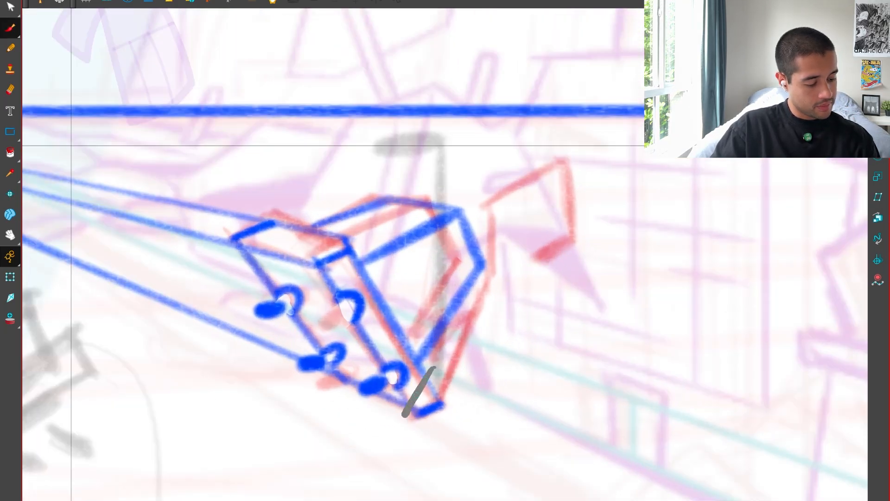
left_click_drag(405, 414, 421, 421)
key("2")
mouse_move(417, 370)
left_mouse_down()
mouse_move(425, 406)
mouse_move(457, 347)
left_mouse_up()
left_click_drag(432, 374, 464, 343)
key("ctrl+z")
key("ctrl+z")
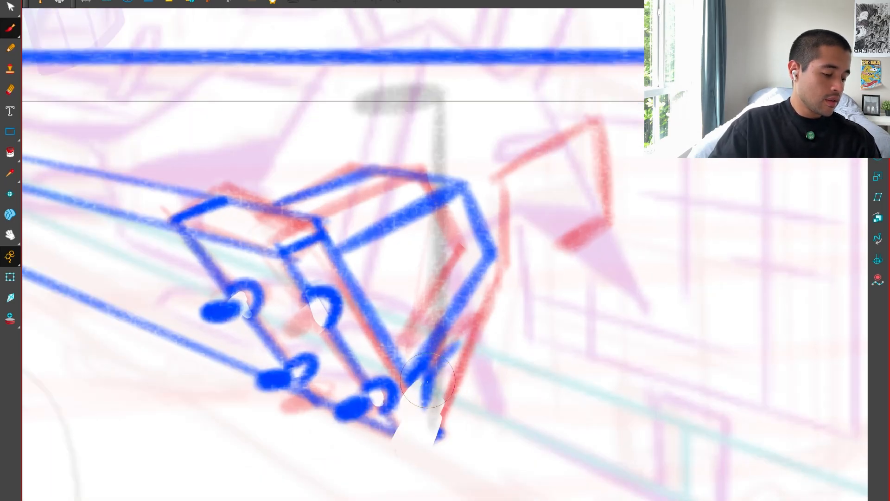
key("ctrl+z")
key("ctrl+z")
Draw the crumpled front end of the car as jagged, bent edges around the base of the lamp post.
mouse_move(428, 380)
left_mouse_down()
mouse_move(462, 342)
mouse_move(475, 344)
left_mouse_up()
mouse_move(430, 375)
left_mouse_down()
mouse_move(471, 341)
mouse_move(467, 363)
mouse_move(474, 340)
mouse_move(442, 425)
left_mouse_up()
left_click_drag(471, 351, 437, 438)
left_click_drag(419, 411, 397, 441)
key("minus")
left_click_drag(397, 400, 408, 405)
key("1")
key("1")
key("1")
key("1")
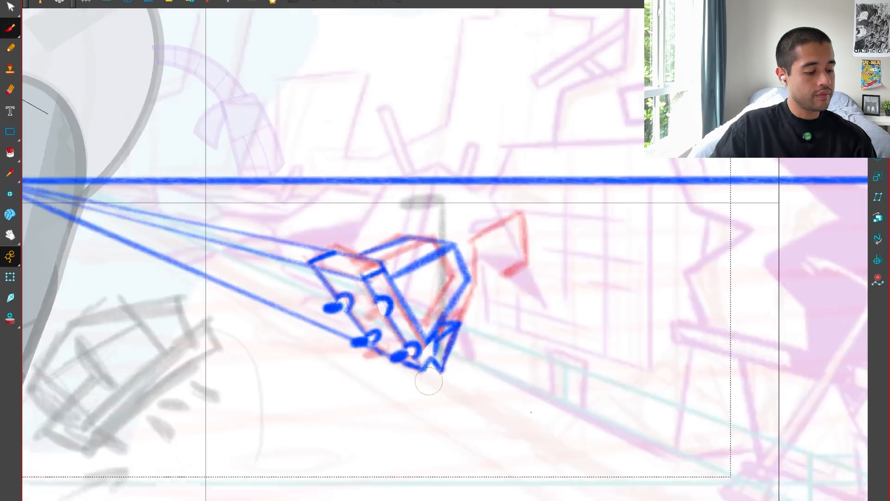
Flip between the current drawing and the neighbouring frame to compare the car and the lamp post.
key("2")
left_click(414, 281)
key("2")
key("2")
key("f")
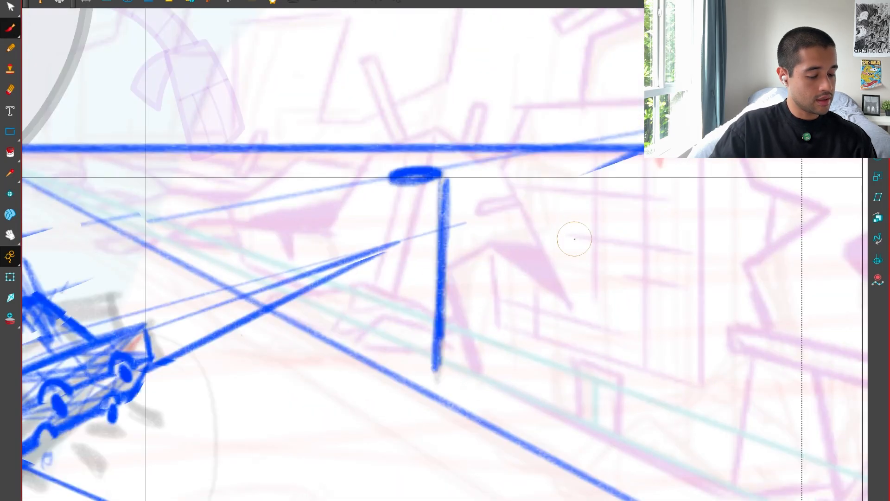
key("g")
key("1")
key("1")
key("f")
key("g")
key("2")
key("2")
key("2")
key("2")
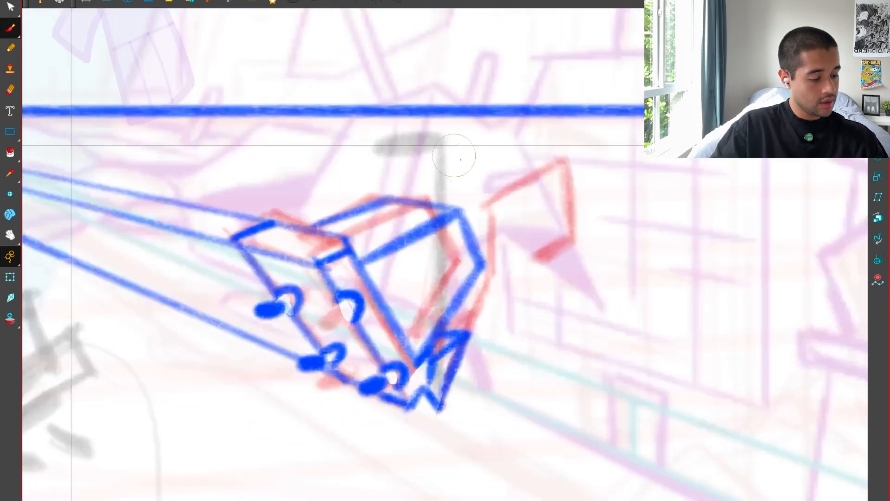
Pull the cabin's roof contour inward with a new edge and erase the excess lines outside it.
left_click_drag(449, 196, 471, 263)
left_click_drag(445, 184, 484, 254)
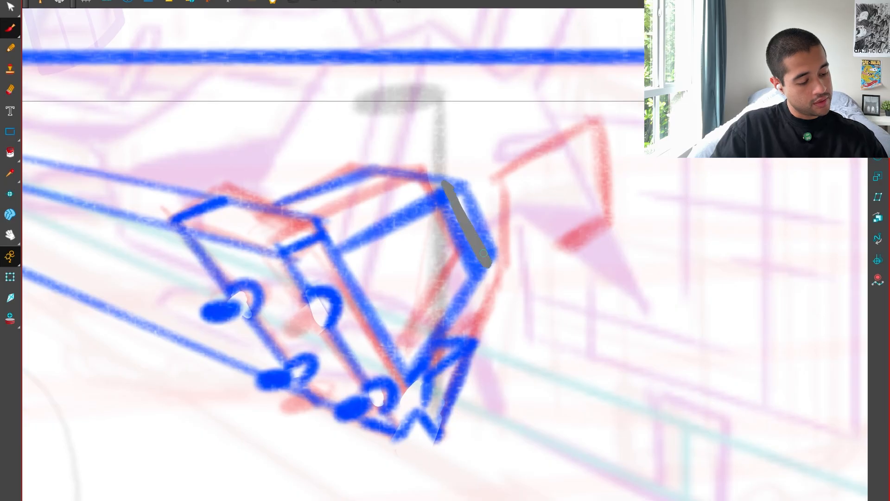
left_click_drag(468, 197, 467, 195)
left_click_drag(355, 159, 436, 176)
left_click_drag(375, 165, 370, 164)
left_click_drag(445, 163, 495, 241)
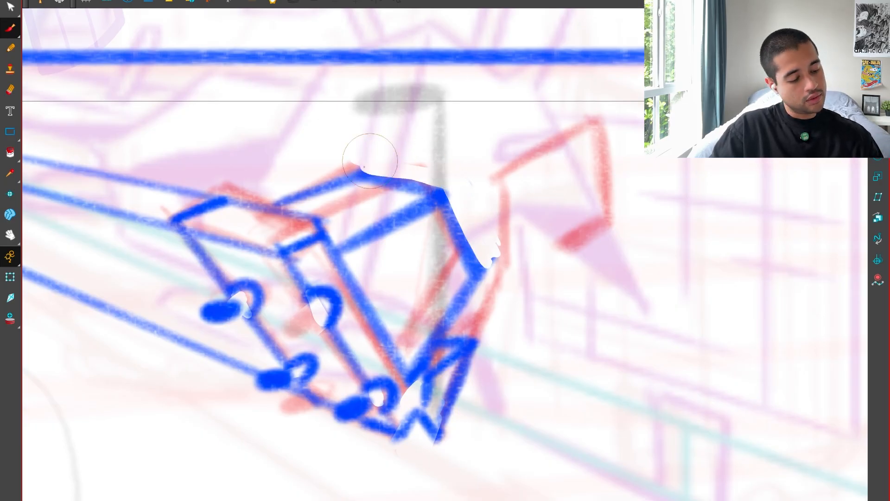
Draw the window outlines inside the car's cabin, following its side, roof and windshield edges.
mouse_move(342, 230)
left_mouse_down()
mouse_move(393, 198)
mouse_move(351, 187)
mouse_move(294, 207)
left_mouse_up()
mouse_move(359, 258)
left_mouse_down()
mouse_move(440, 224)
mouse_move(434, 219)
mouse_move(453, 271)
mouse_move(411, 362)
left_mouse_up()
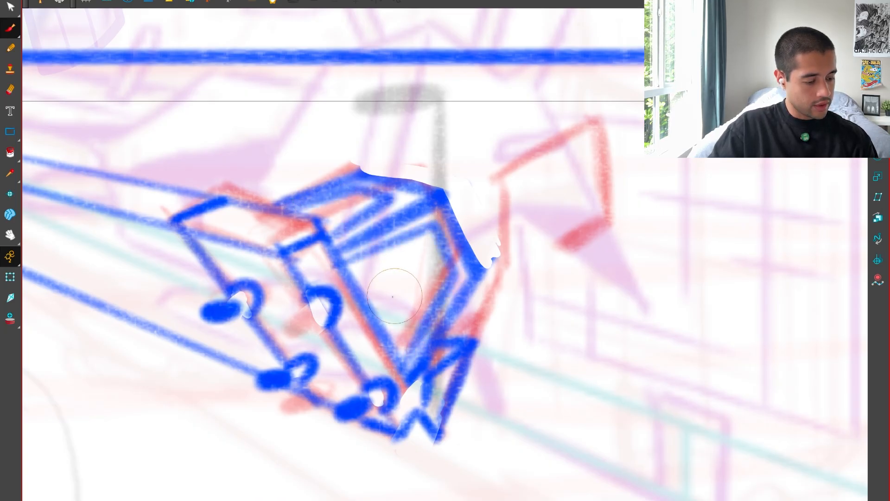
left_click_drag(373, 310, 445, 250)
key("1")
key("1")
key("1")
key("1")
key("1")
Trace the bent lamp post over the red sketch, from its base beside the car's front up to the lamp head.
key("2")
key("2")
key("2")
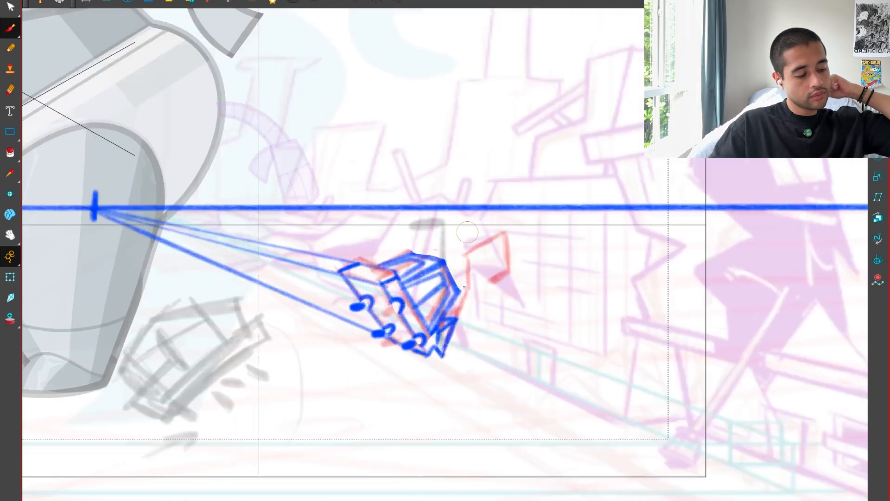
key("1")
key("1")
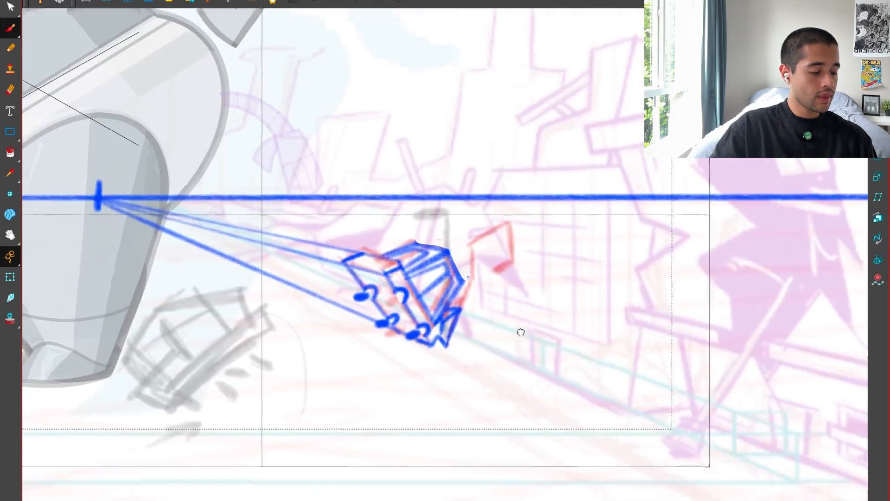
left_click_drag(521, 332, 516, 270)
key("2")
key("2")
key("2")
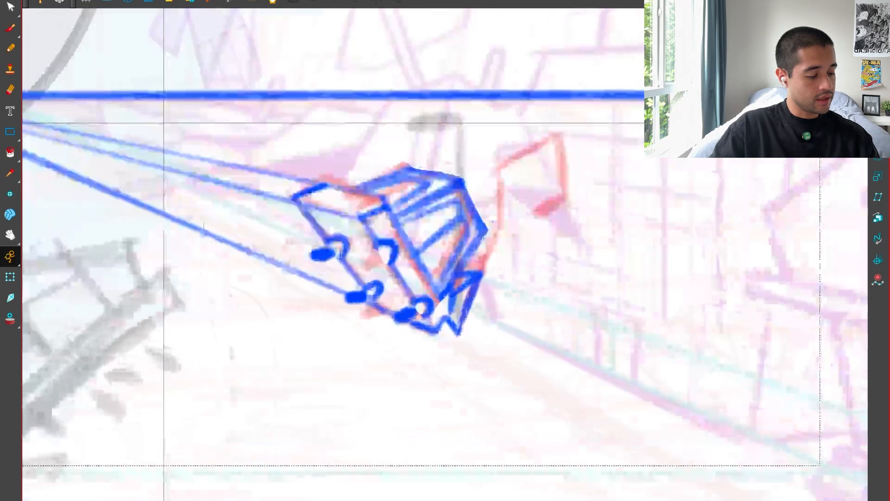
key("alt+b")
mouse_move(457, 338)
left_mouse_down()
mouse_move(500, 231)
mouse_move(497, 174)
mouse_move(549, 135)
mouse_move(563, 198)
left_mouse_up()
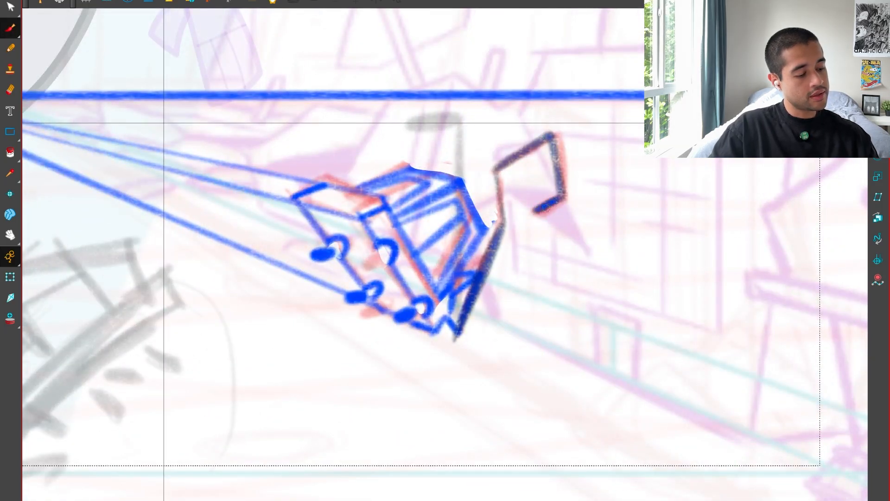
Flip through the crash drawing and the earlier car drawings to compare the car's pose and position against the lamp post.
key("1")
key("1")
key("1")
left_click_drag(580, 325, 600, 339)
key("f")
key("g")
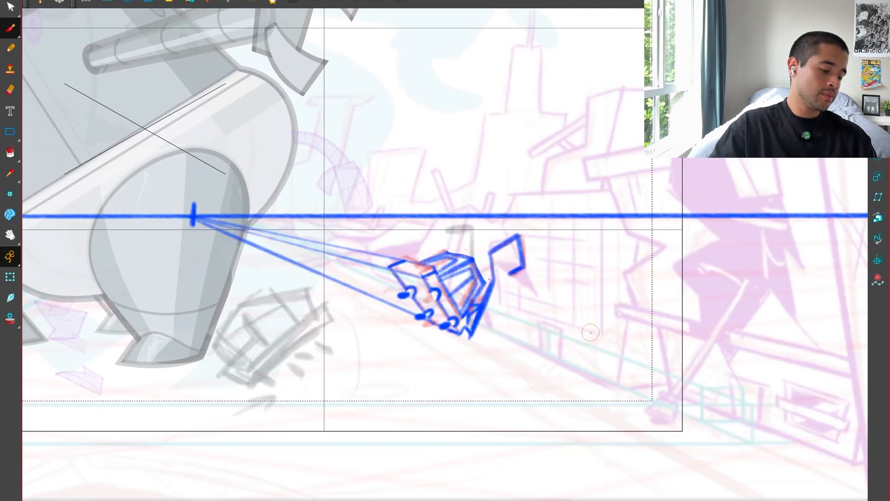
key("f")
key("1")
key("g")
key("f")
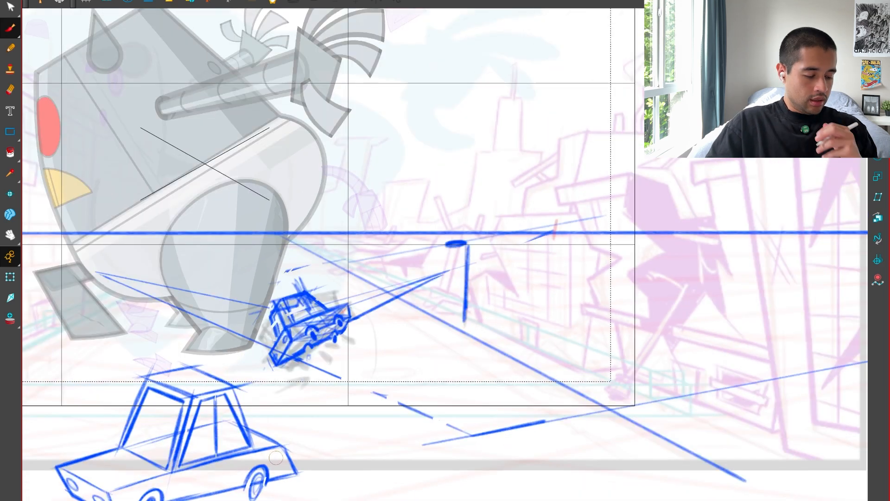
key("g")
key("f")
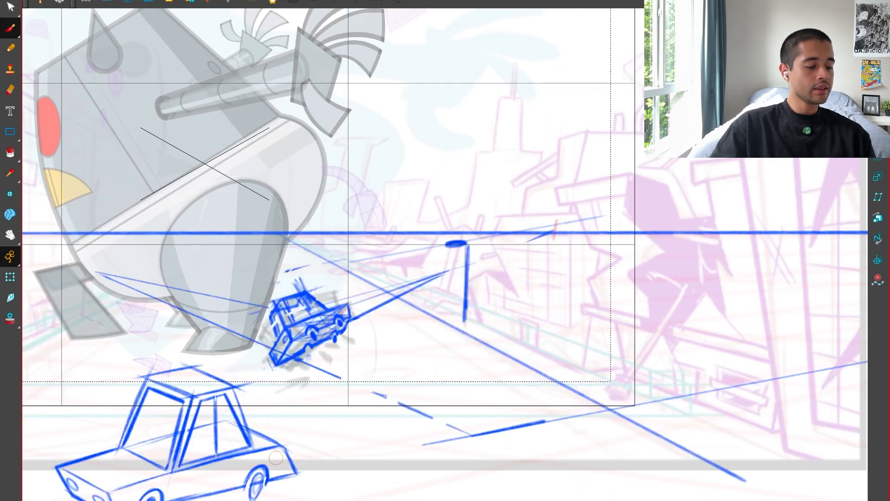
key("f")
key("g")
key("f")
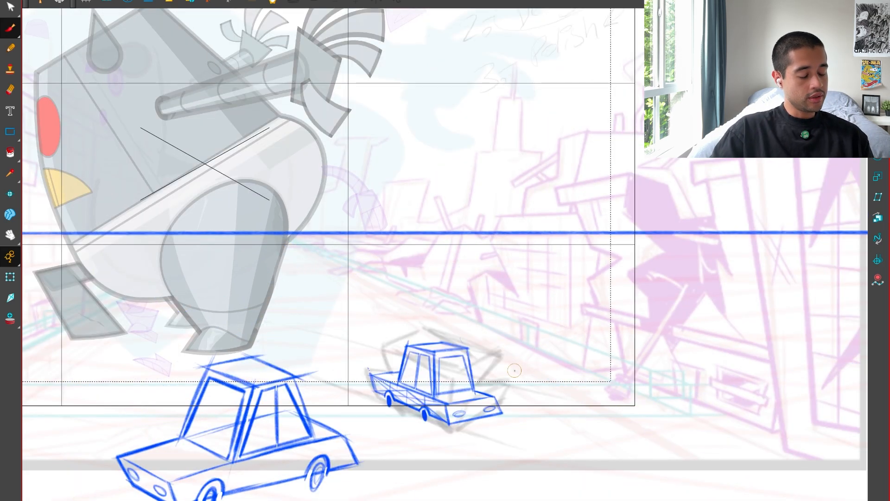
Delete the large reference car below the scene from the LAYOUT drawing at frame 13.
key("ctrl+f")
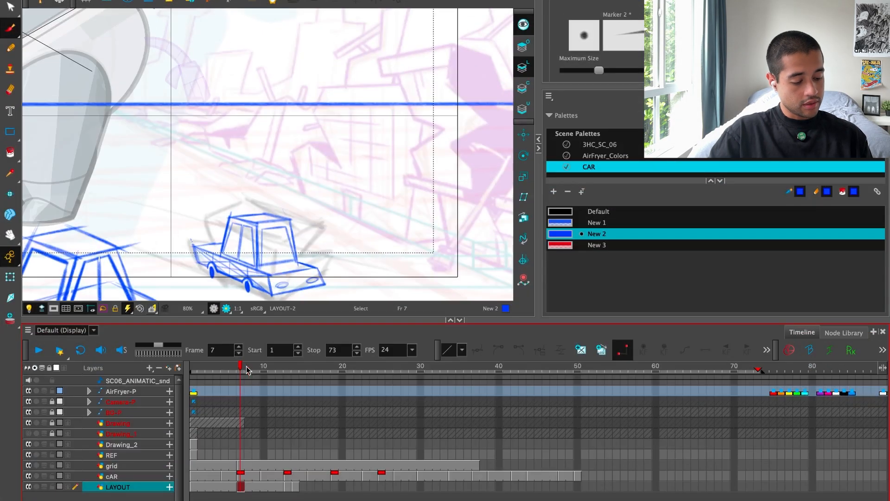
mouse_move(247, 366)
left_mouse_down()
mouse_move(291, 372)
mouse_move(278, 374)
mouse_move(285, 377)
left_mouse_up()
left_click_drag(153, 278, 266, 262)
key("1")
key("1")
key("alt+s")
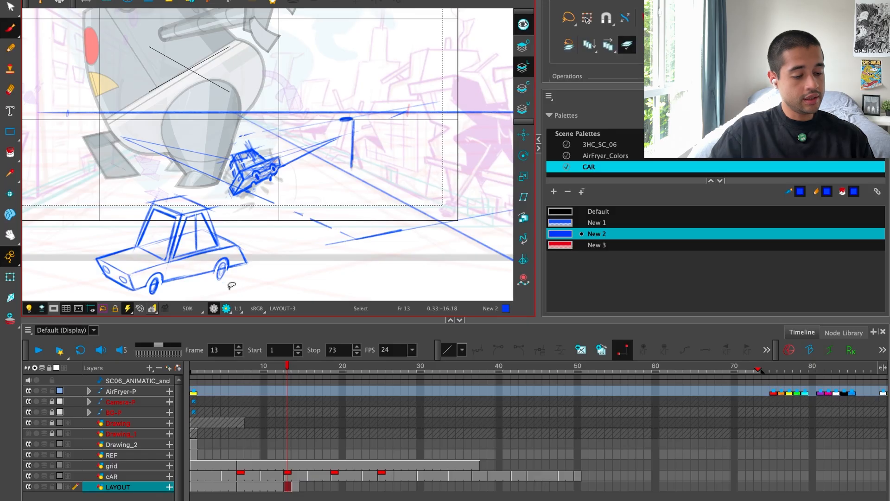
left_click_drag(231, 285, 225, 281)
key("Delete")
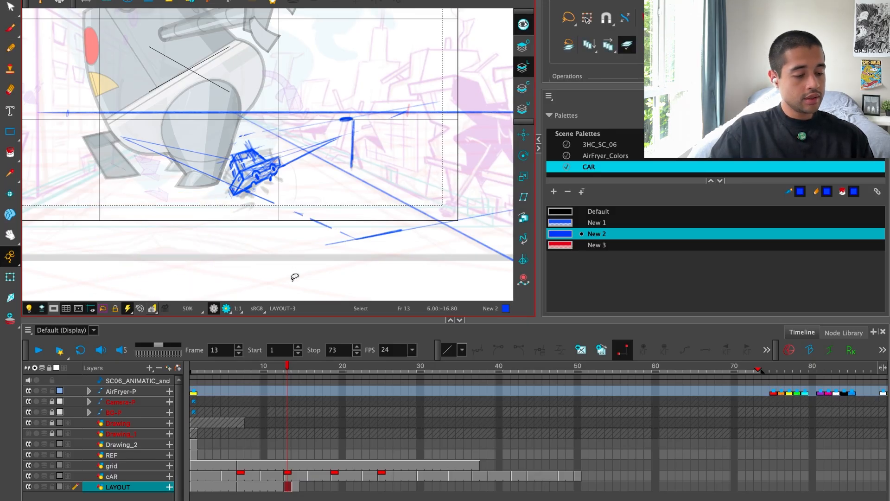
Delete the large reference car from the LAYOUT drawing at frame 7 and return to frame 13.
key("f")
key("1")
mouse_move(277, 193)
left_mouse_down()
mouse_move(231, 234)
mouse_move(168, 316)
left_mouse_up()
left_click(217, 276)
key("2")
key("2")
key("2")
left_click_drag(451, 235, 418, 243)
key("g")
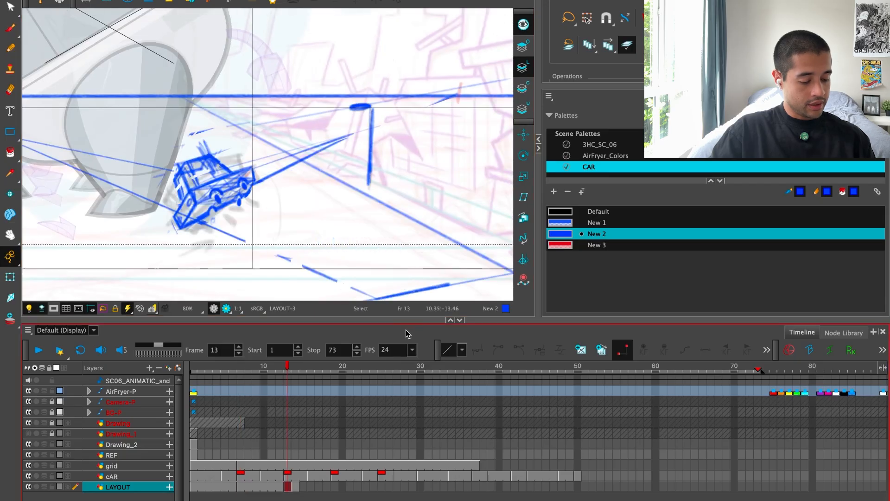
Retime the crash drawing on the LAYOUT layer to start at frame 19 and extend its exposure to frame 40.
left_click(297, 487)
left_click(335, 487)
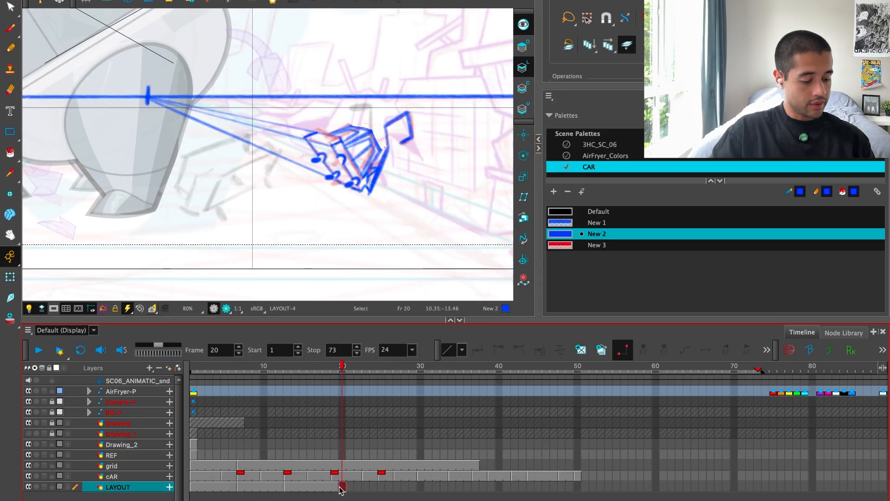
left_click(389, 371)
left_click_drag(344, 487, 499, 488)
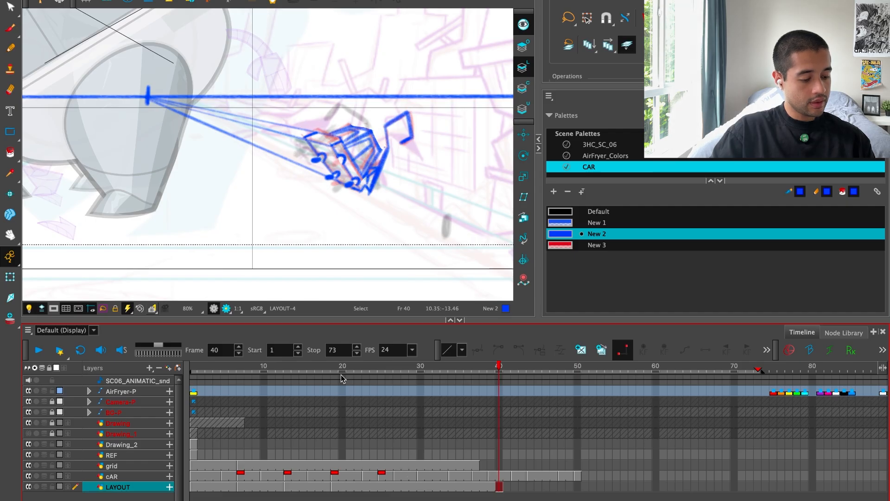
Mark frame 30 of the cAR layer as a key and create a separate copy of the crash drawing there on LAYOUT.
mouse_move(343, 378)
left_mouse_down()
mouse_move(306, 385)
mouse_move(431, 382)
mouse_move(398, 392)
mouse_move(420, 396)
left_mouse_up()
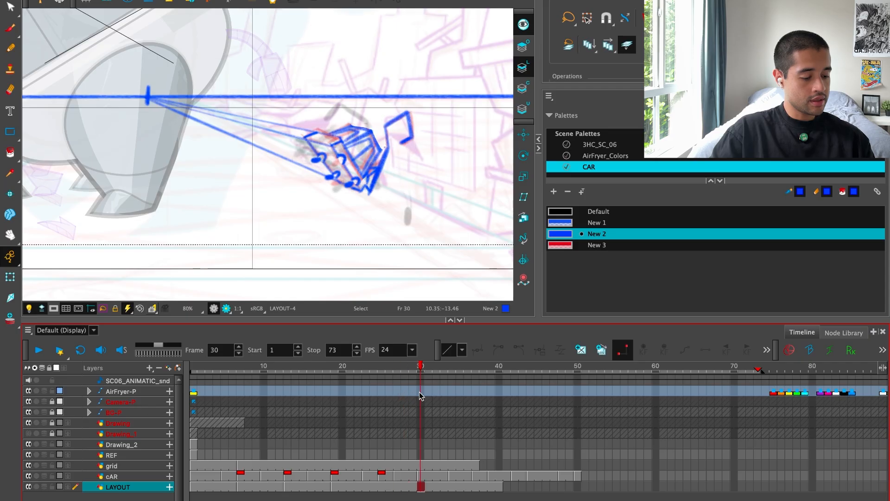
left_click(422, 476)
left_click(423, 486)
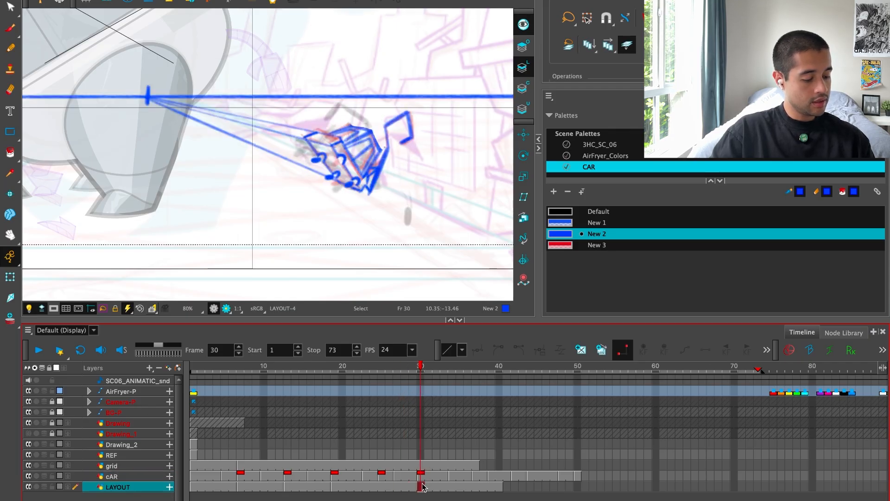
left_click(621, 355)
key("f")
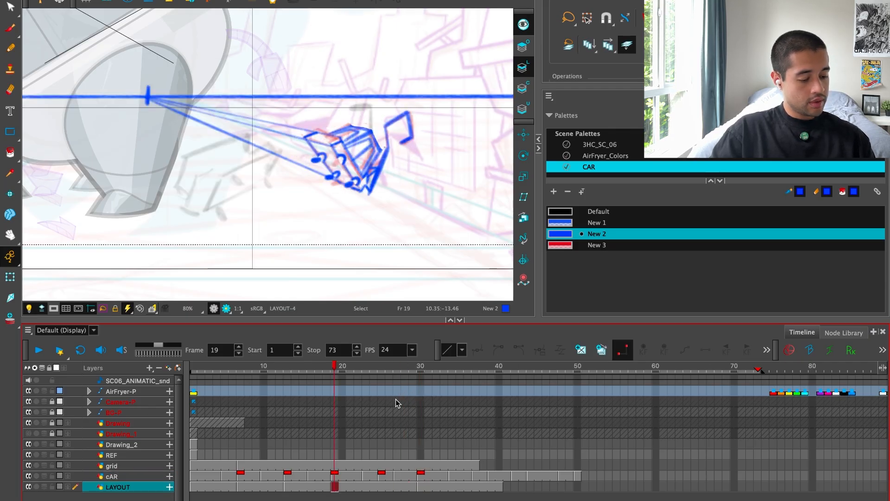
Make a separate LAYOUT drawing at frame 23 and clear its crashed car, lamp post and perspective lines, keeping the horizon.
mouse_move(397, 369)
left_mouse_down()
mouse_move(361, 382)
mouse_move(366, 387)
left_mouse_up()
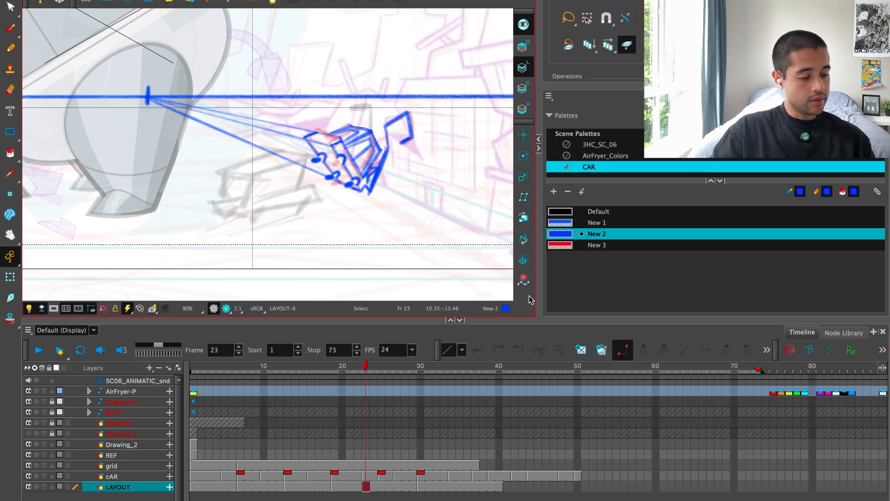
key("alt+shift+r")
key("Delete")
Copy the small car from the frame 7 drawing, paste it into the LAYOUT drawing at frame 23 and scale it down slightly.
key("f")
key("f")
key("f")
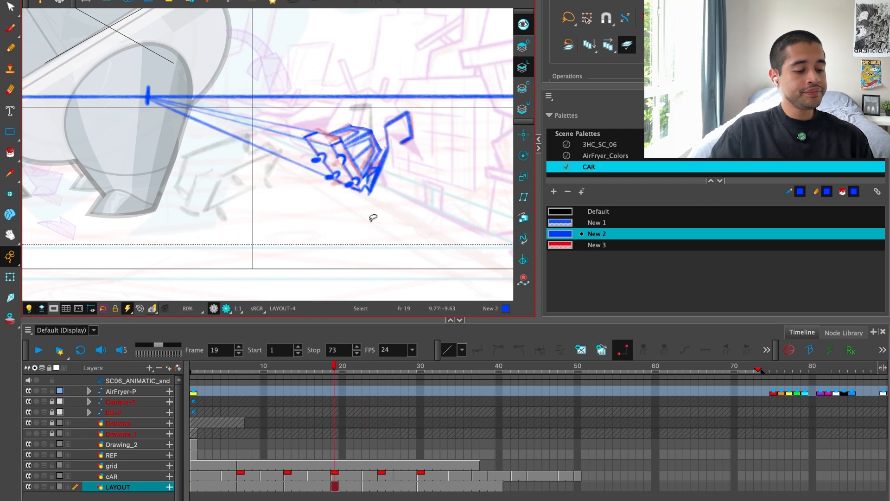
left_click_drag(402, 204, 398, 284)
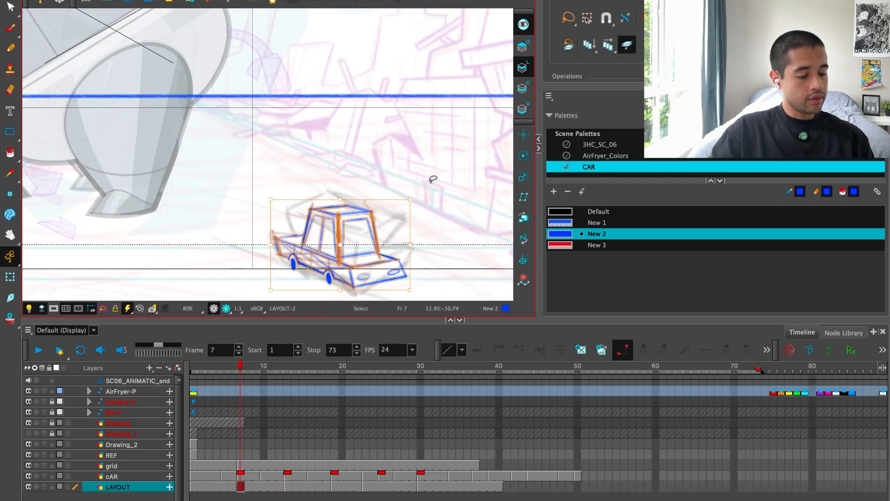
key("g")
key("g")
key("g")
key("f")
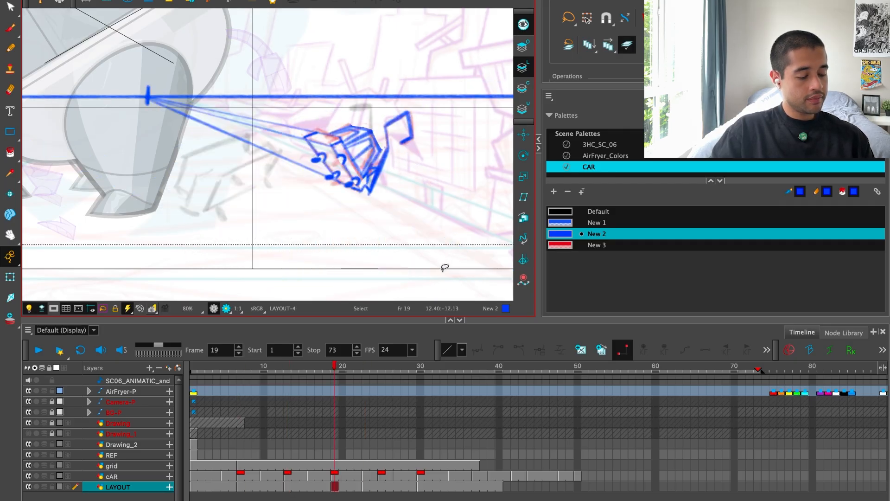
key("g")
left_click_drag(411, 200, 395, 210)
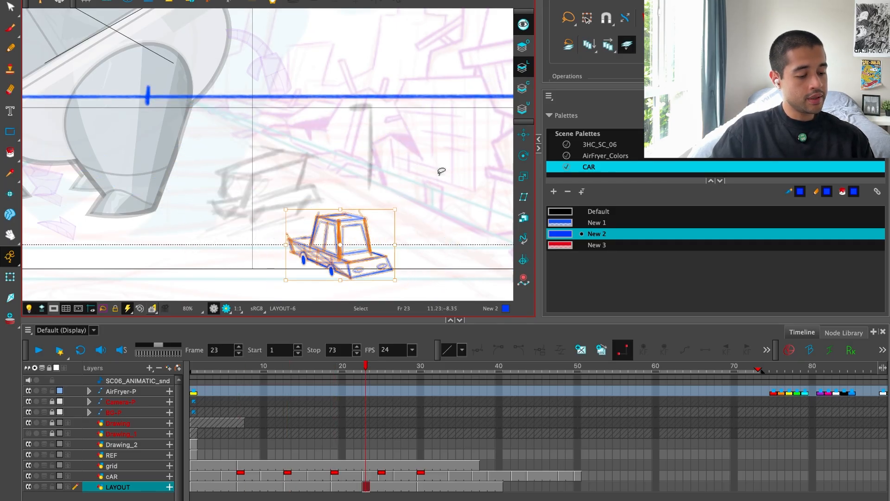
Flip the pasted car horizontally and move it over the gray rough car at frame 23.
left_click_drag(619, 86, 618, 126)
left_click(569, 97)
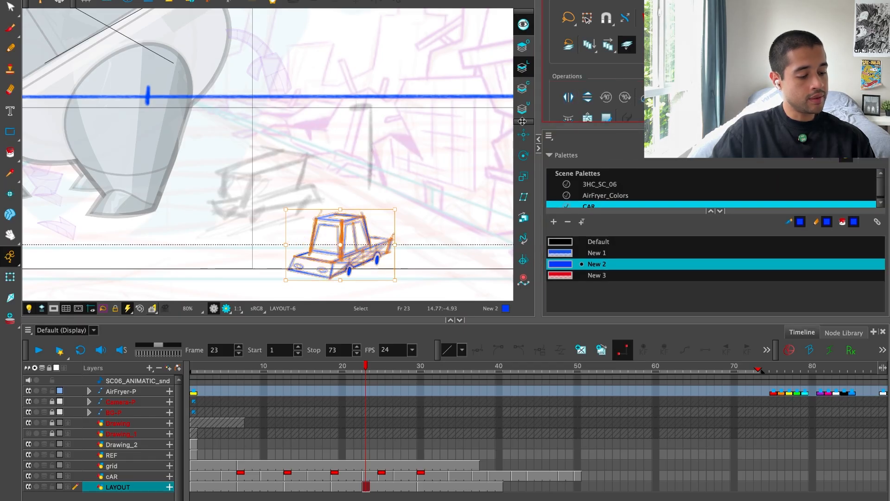
left_click_drag(376, 238, 304, 180)
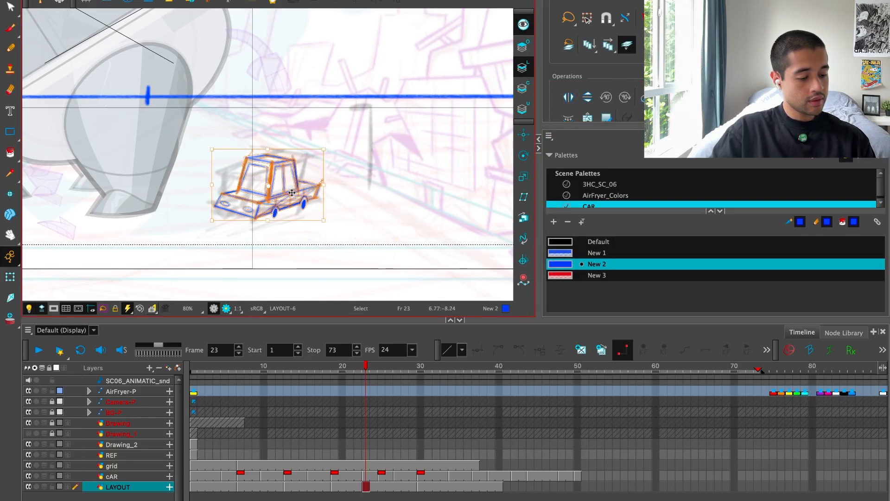
Flip between the crash drawing at frame 19 and the pasted car at frame 23 to compare their positions.
key("f")
key("g")
key("f")
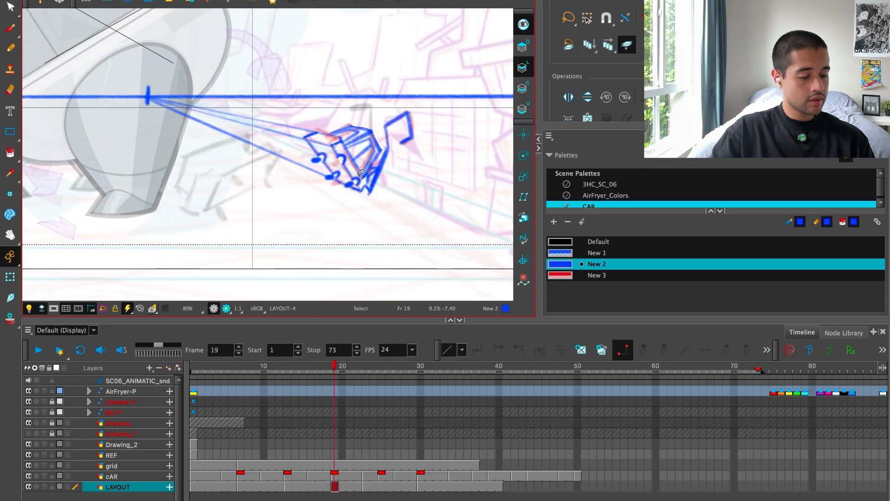
key("f")
key("g")
key("f")
key("g")
key("g")
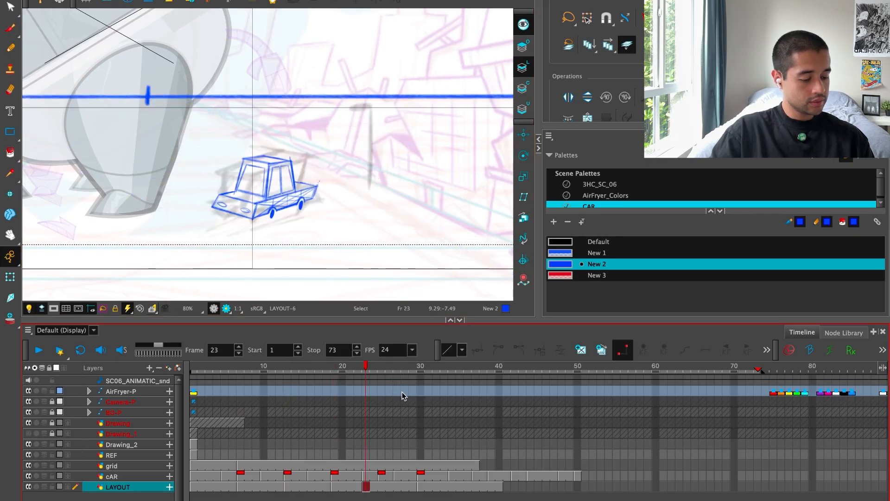
Widen the timeline toolbar to expose its hidden keyframe commands and try the K- command on LAYOUT at frame 23.
left_click(337, 487)
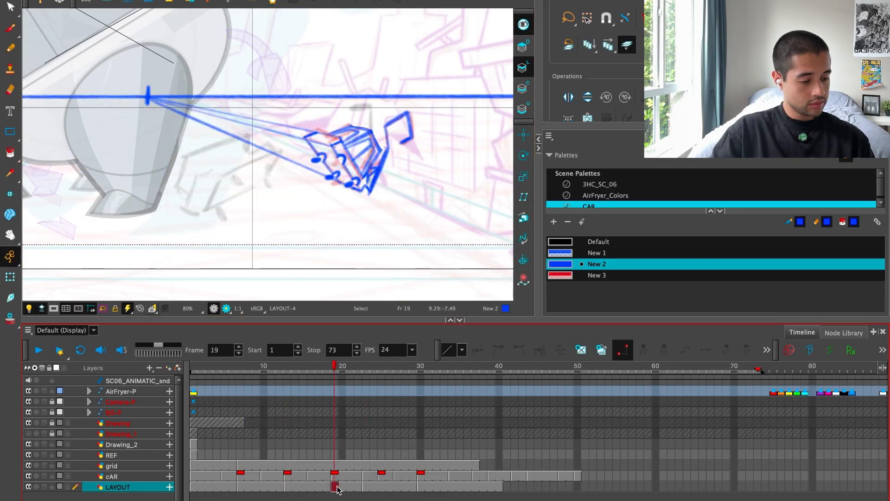
left_click(366, 487)
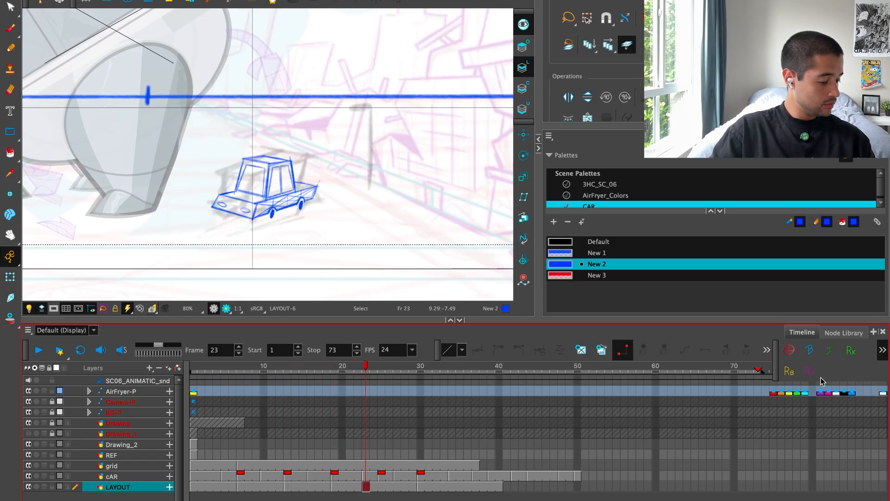
left_click(374, 487)
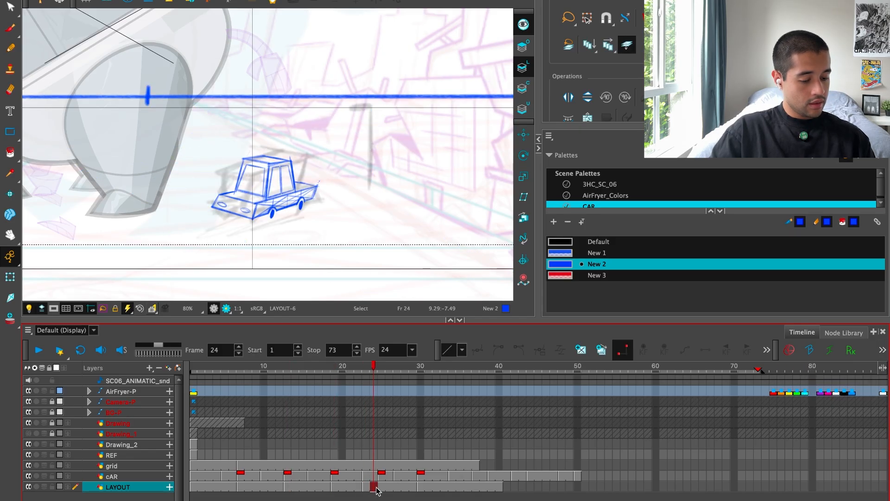
left_click(882, 351)
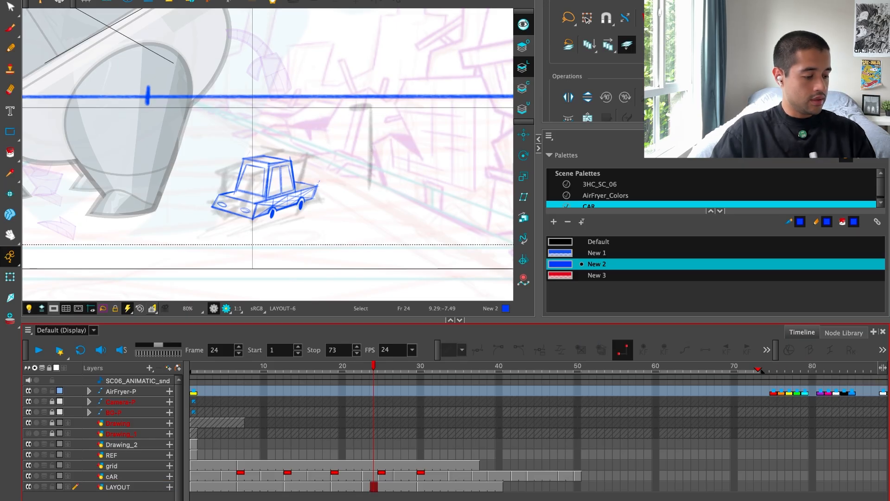
left_click(888, 182)
left_click(682, 336)
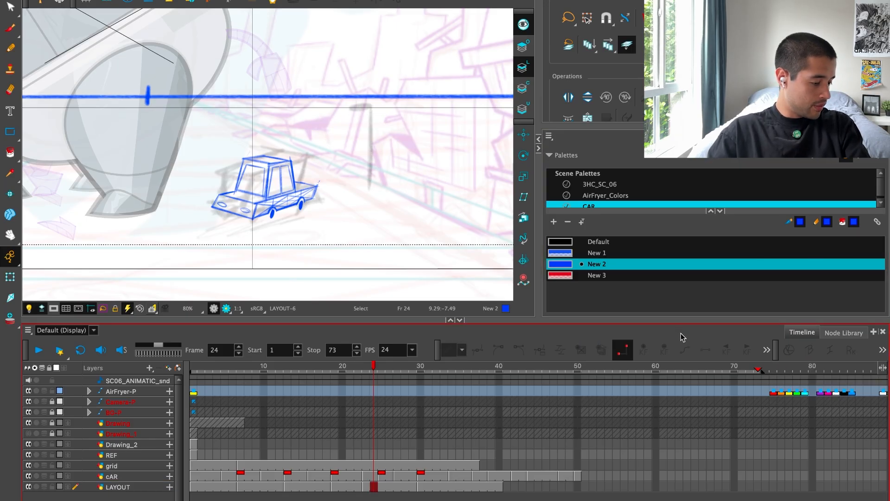
left_click(769, 351)
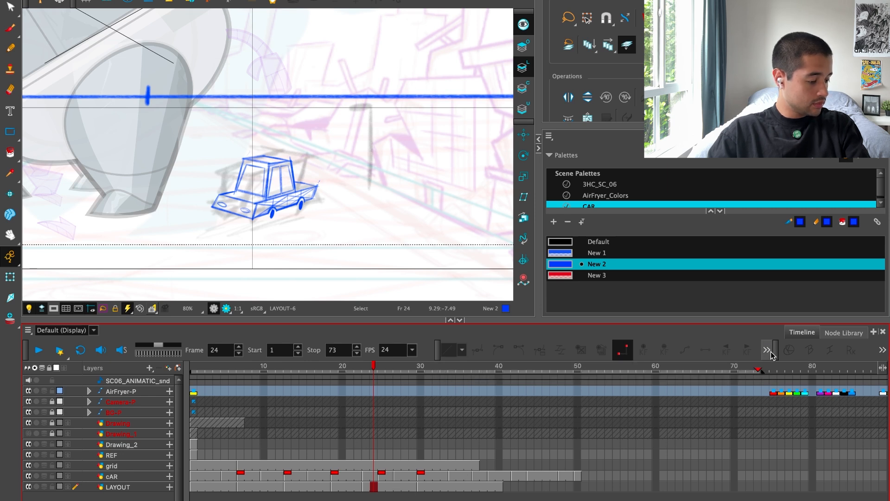
left_click_drag(777, 352, 855, 351)
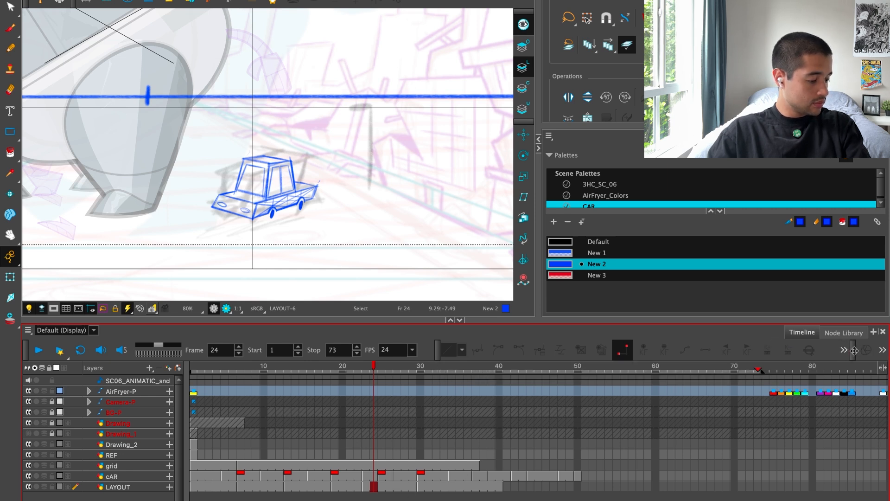
left_click(367, 486)
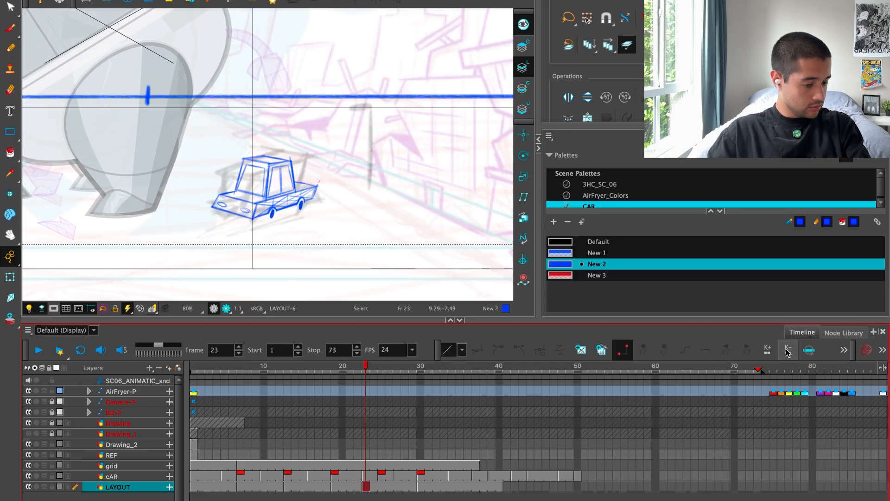
left_click(787, 352)
Flip repeatedly through the LAYOUT drawings at frames 13, 19, 23 and 30 to check the car's movement.
key("g")
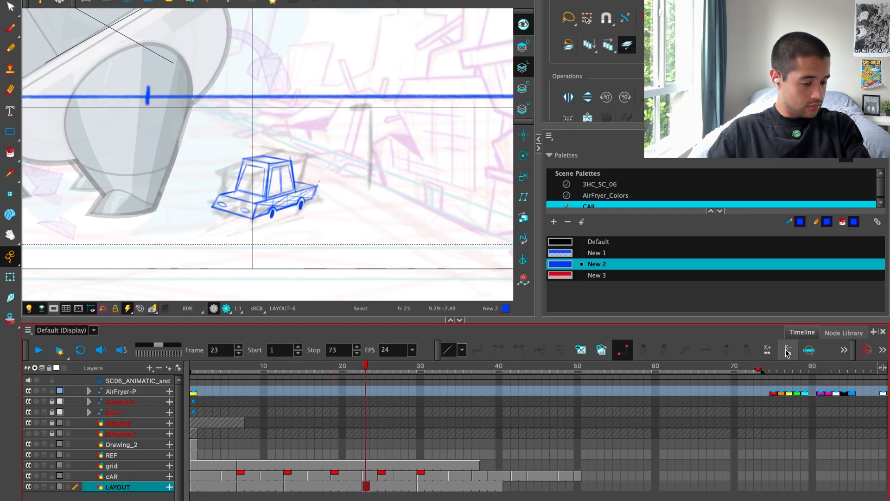
key("f")
key("f")
key("g")
key("g")
key("g")
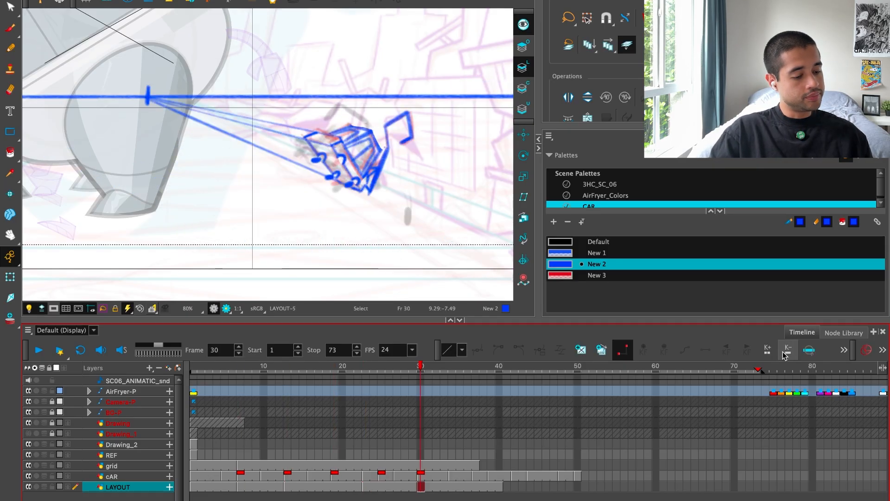
key("f")
key("f")
key("g")
key("f")
key("g")
key("f")
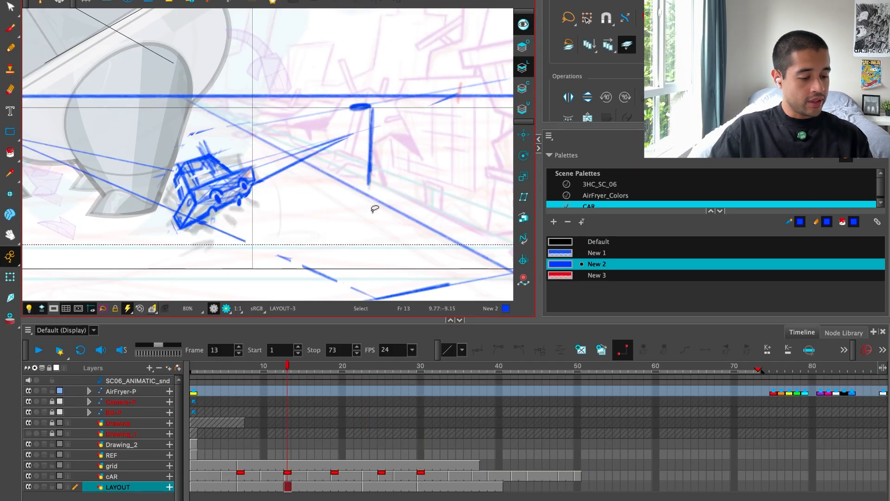
key("g")
key("f")
key("g")
key("f")
key("f")
key("g")
key("g")
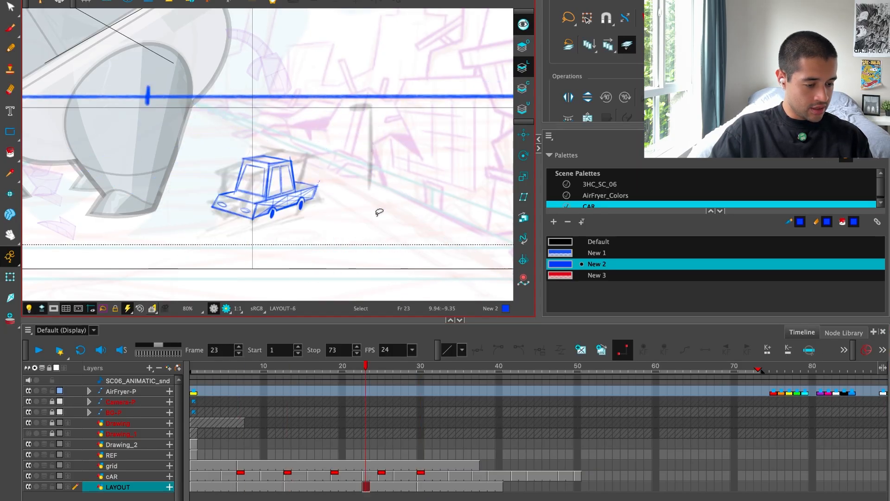
key("f")
key("f")
key("g")
key("g")
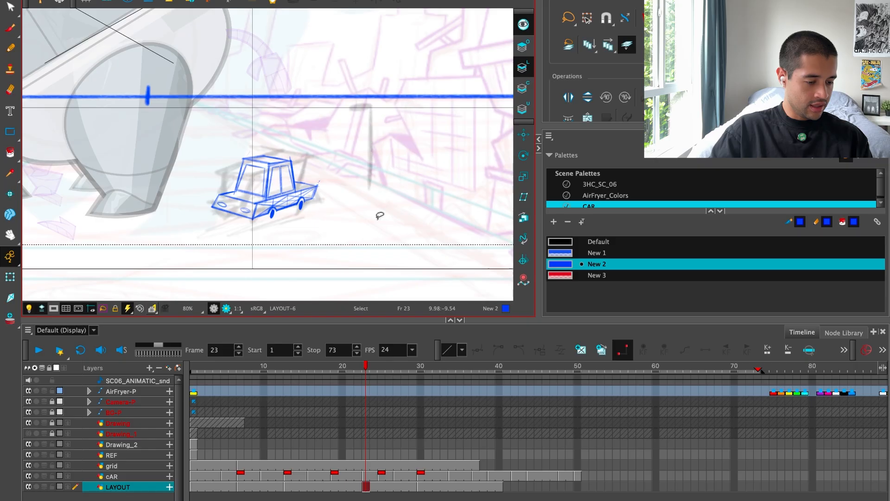
Flip back and forth through the LAYOUT car drawings from frame 7 to frame 30 to review the whole crash movement.
key("1")
key("space")
left_click_drag(380, 217, 399, 226)
key("g")
key("f")
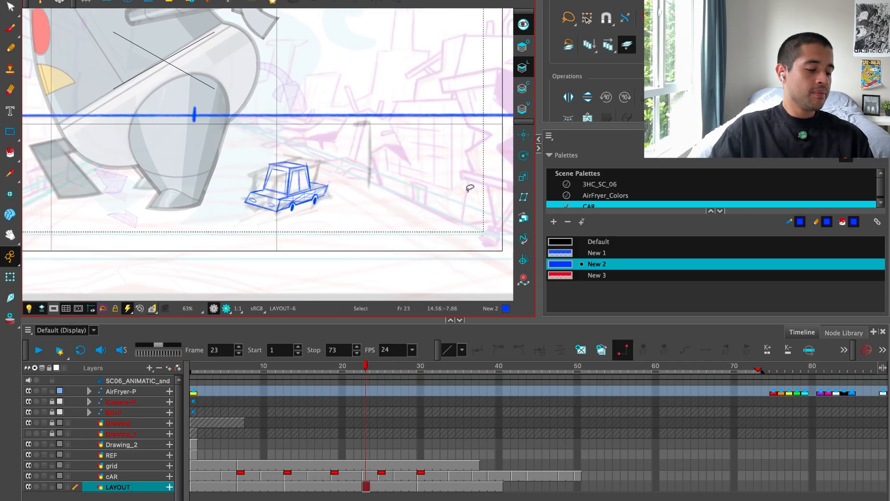
key("g")
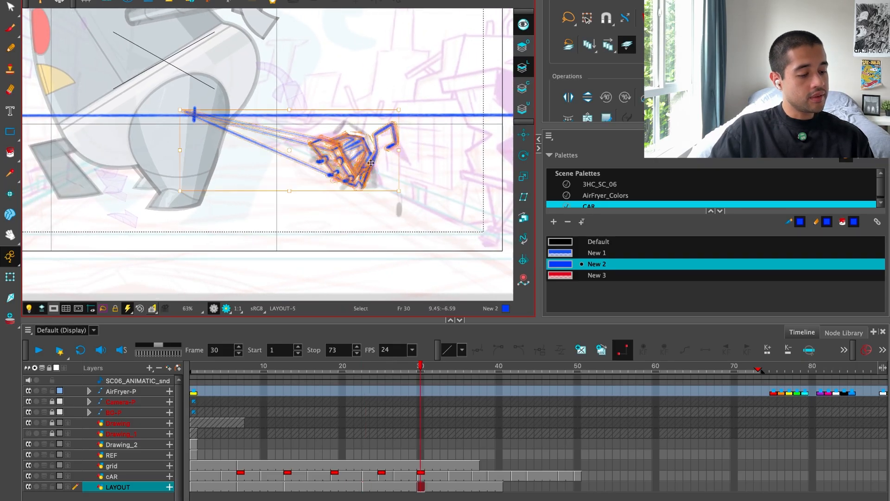
key("f")
key("g")
key("f")
key("f")
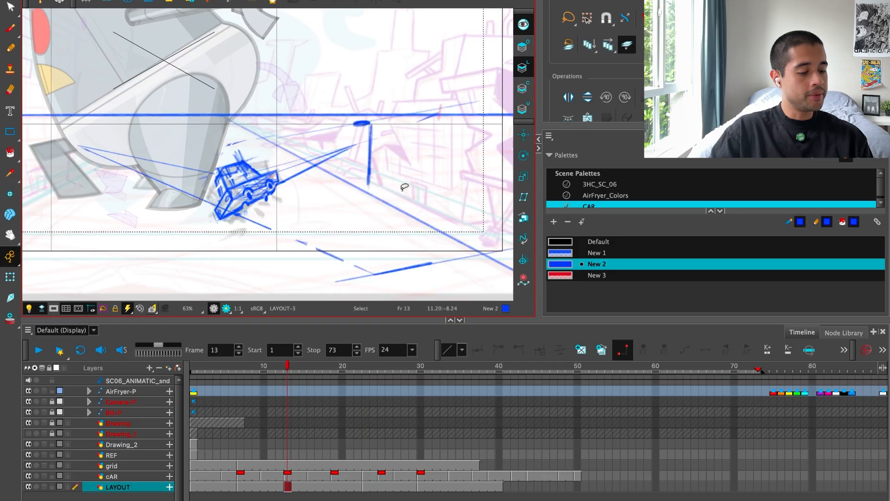
key("f")
key("g")
key("g")
key("f")
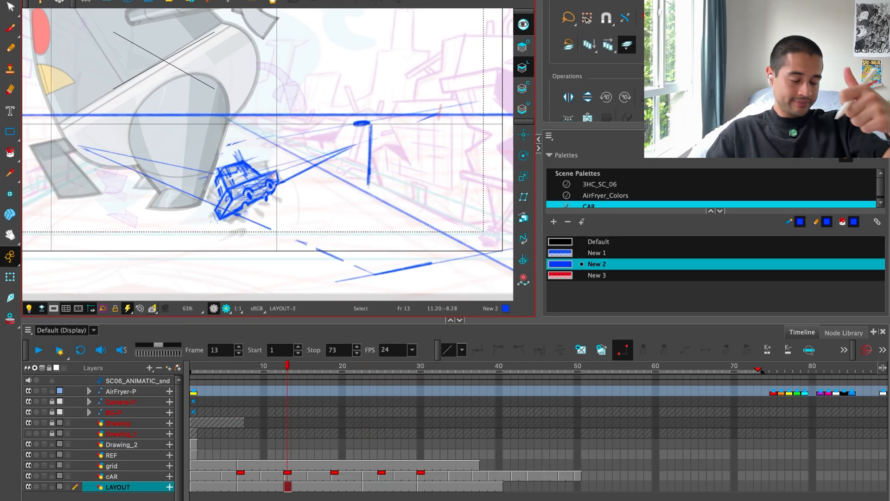
key("f")
key("g")
key("f")
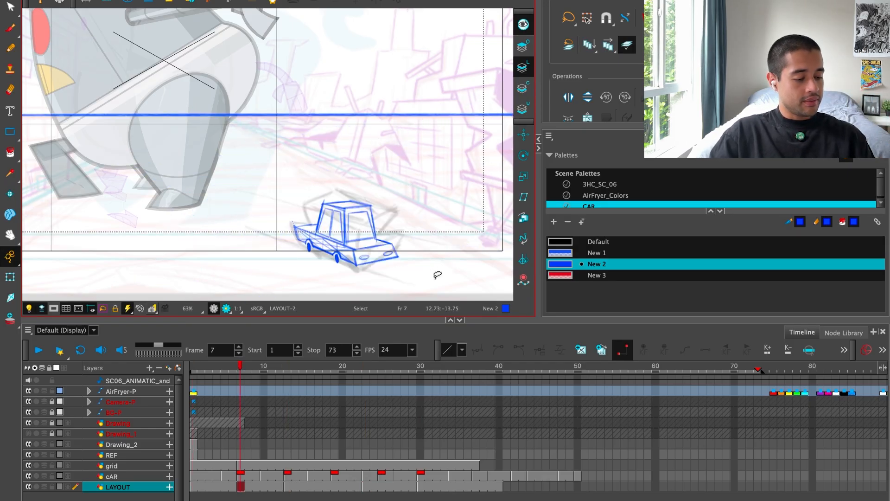
Add a vector drawing layer named CAR_Anim for the clean car animation.
scroll(356, 245, "up", 2)
left_click(126, 495)
left_click(169, 367)
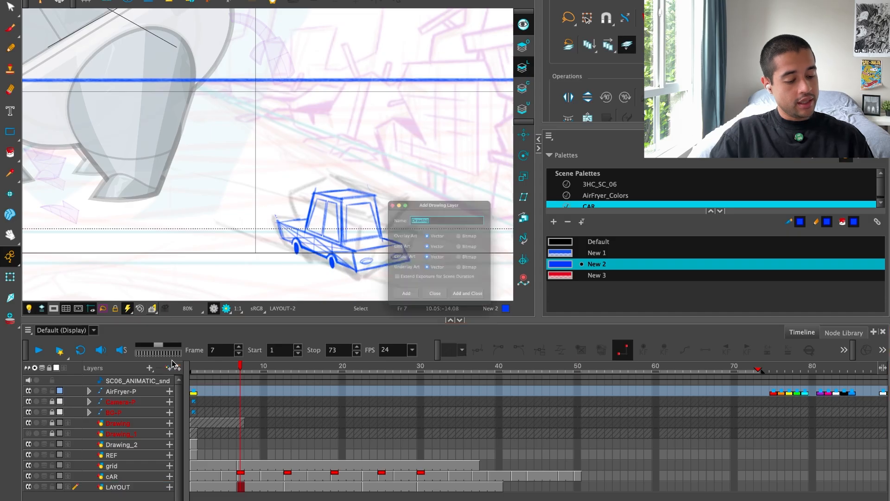
type("c")
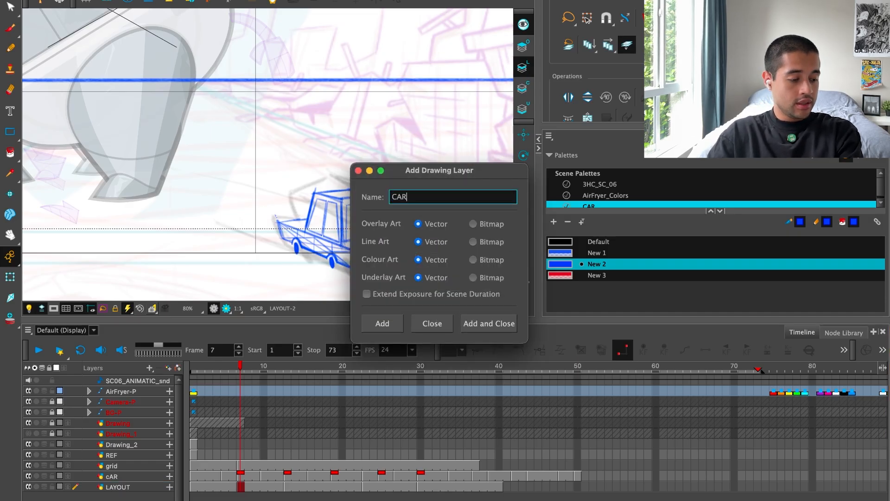
type("AR_An")
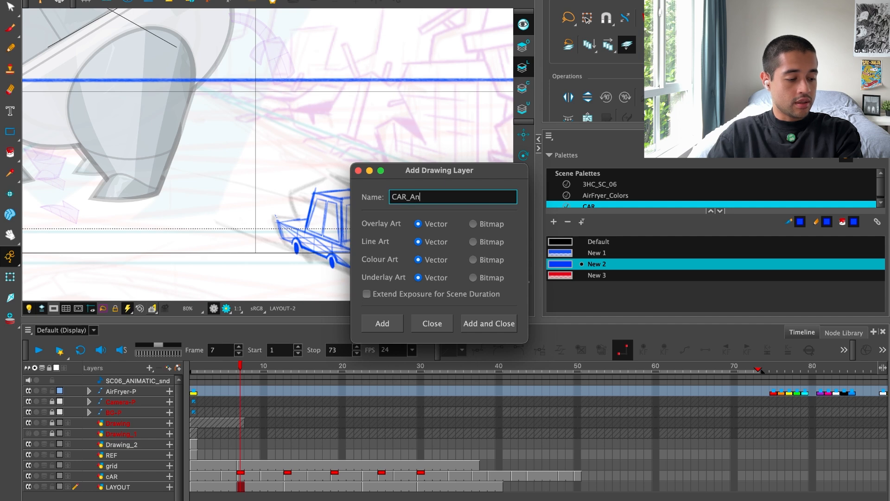
type("im")
key("Return")
key("Escape")
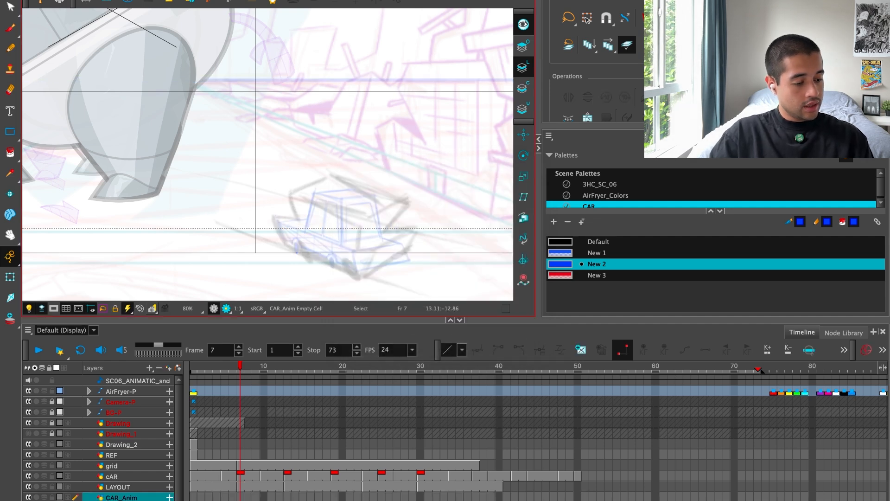
Isolate the LAYOUT and CAR_Anim layers in the view and pick the black Default colour of the CAR palette.
left_click(36, 498)
key("2")
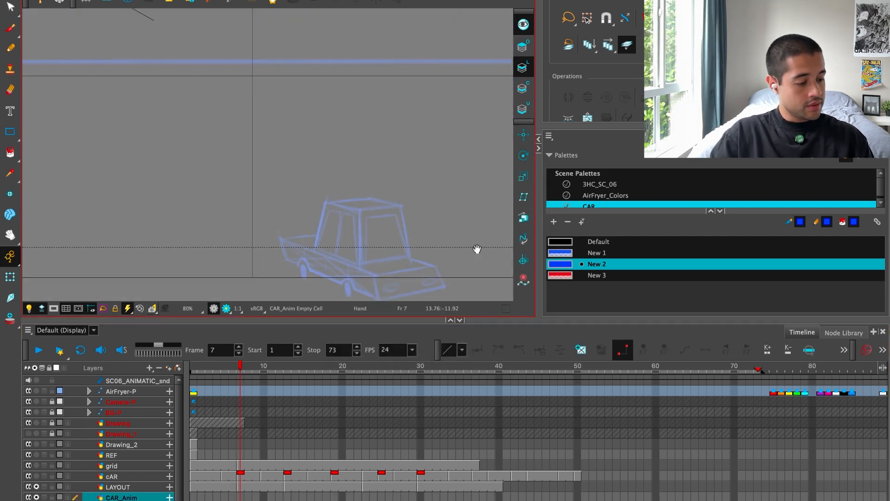
left_click_drag(477, 249, 477, 231)
left_click(586, 241)
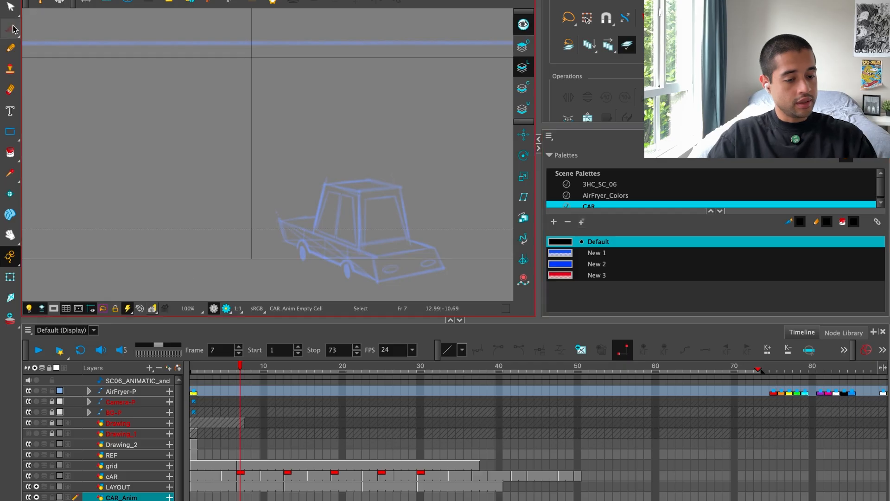
Test the Brush over the blue car, undo the strokes and switch to the Solid Brush 1 preset.
left_click(10, 29)
left_click_drag(361, 221, 403, 200)
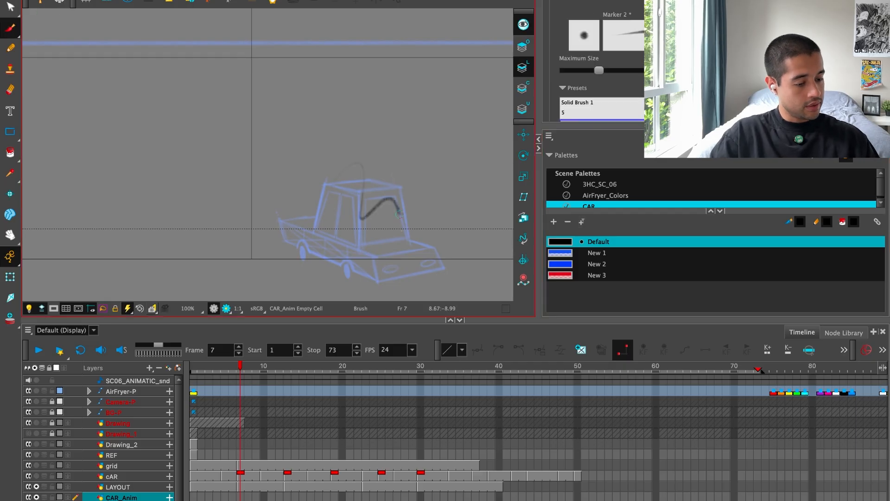
key("ctrl+z")
left_click_drag(336, 180, 443, 245)
key("ctrl+z")
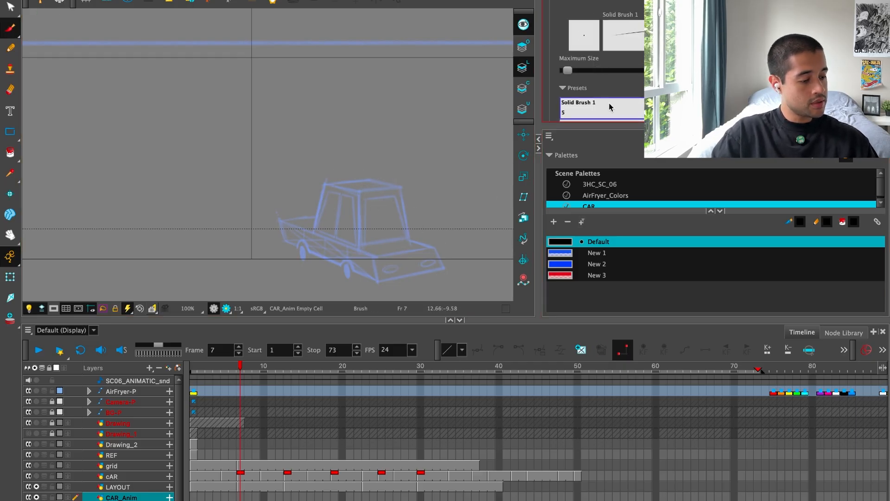
Adjust the maximum size of Solid Brush 1 to a medium line, undoing each test stroke over the car.
left_click_drag(568, 71, 588, 70)
left_click_drag(334, 218, 377, 222)
key("ctrl+z")
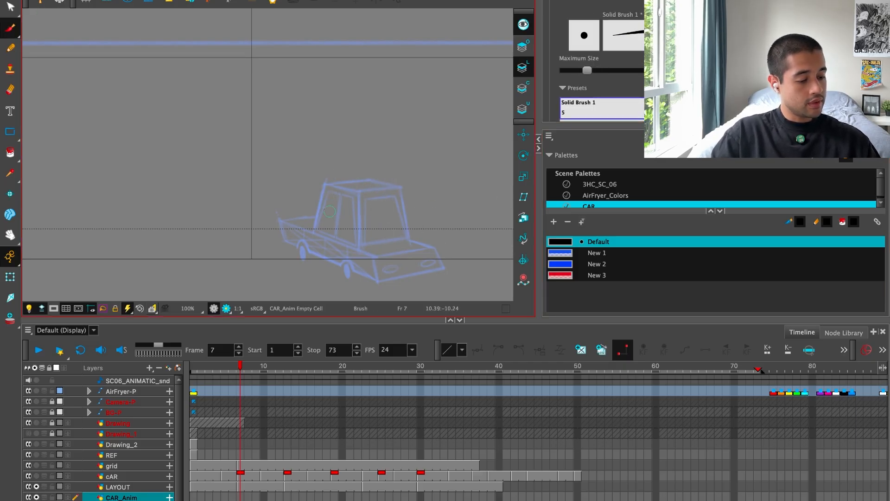
mouse_move(338, 149)
left_mouse_down()
mouse_move(303, 269)
mouse_move(312, 204)
mouse_move(343, 122)
left_mouse_up()
key("ctrl+z")
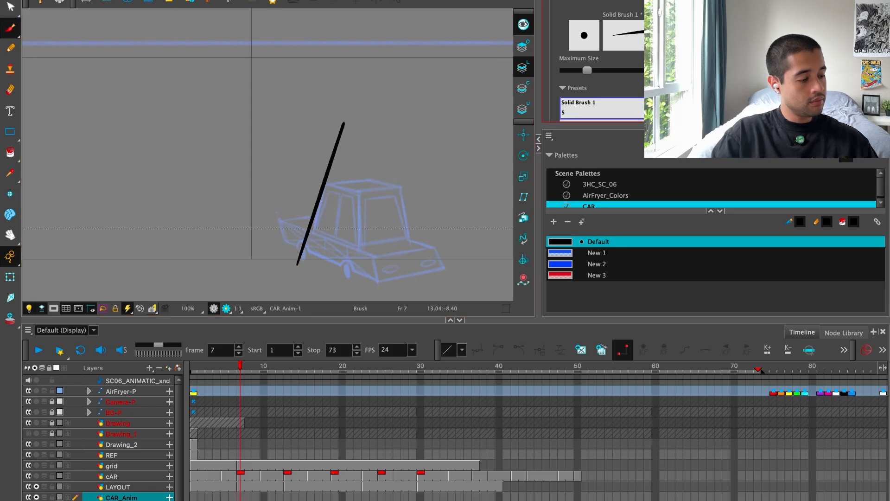
key("ctrl+z")
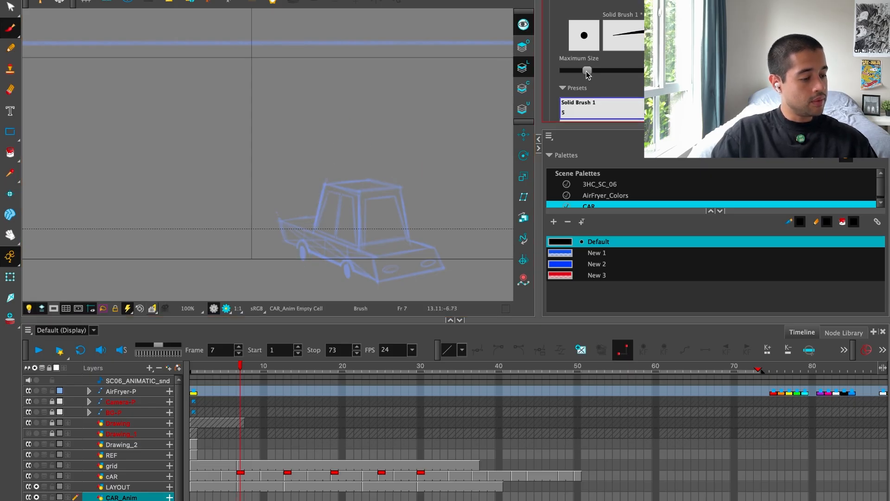
left_click_drag(587, 70, 578, 70)
mouse_move(302, 263)
left_mouse_down()
mouse_move(332, 207)
mouse_move(368, 183)
left_mouse_up()
key("ctrl+z")
Set the brush's centerline and contour smoothing to 53.6 and enlarge the drawing view.
left_click(874, 35)
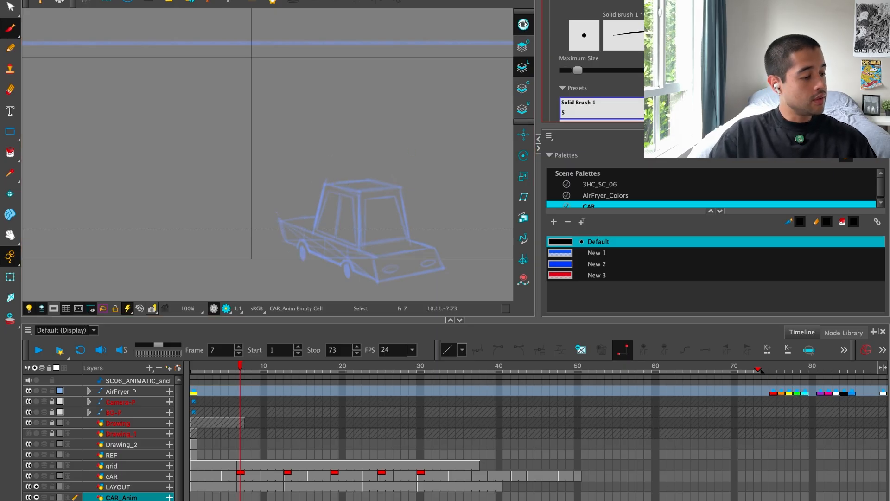
left_click_drag(503, 37, 561, 37)
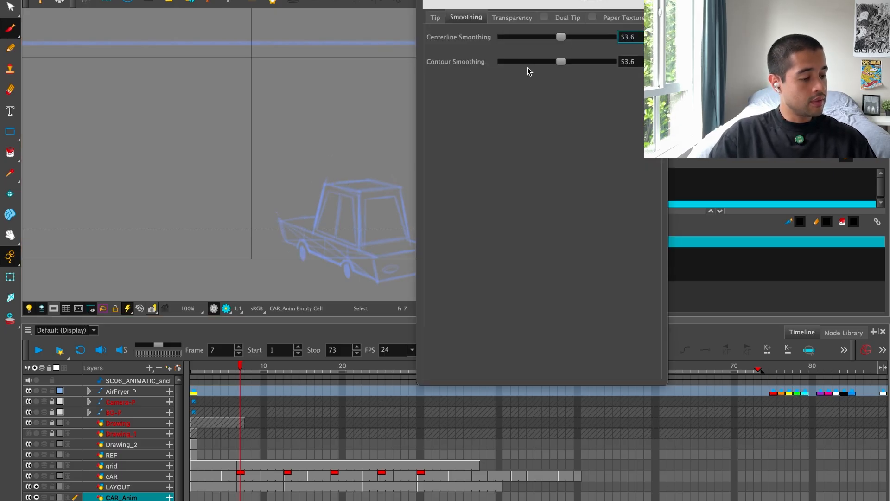
mouse_move(336, 199)
left_mouse_down()
mouse_move(373, 170)
mouse_move(411, 195)
left_mouse_up()
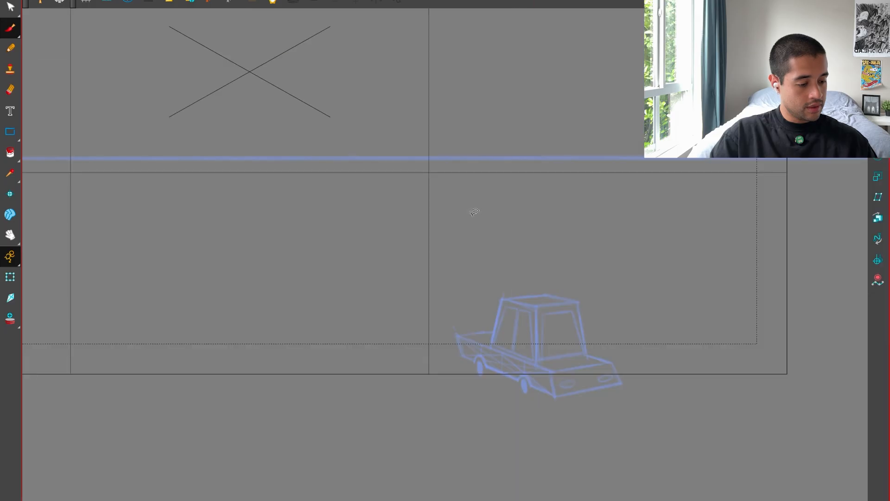
Draw the cabin's rear pillar as a long straight black line over the blue car at frame 7.
scroll(550, 368, "up", 8)
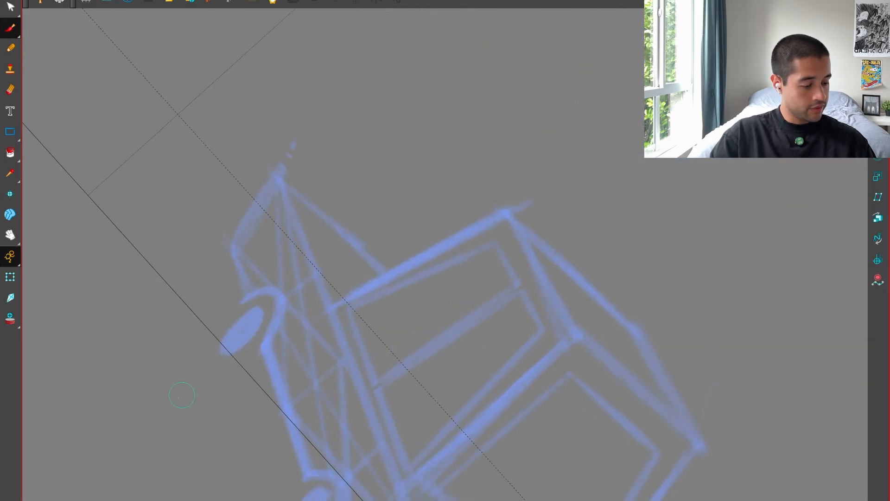
left_click_drag(179, 398, 576, 143)
key("ctrl+z")
left_click_drag(154, 419, 645, 130)
key("ctrl+z")
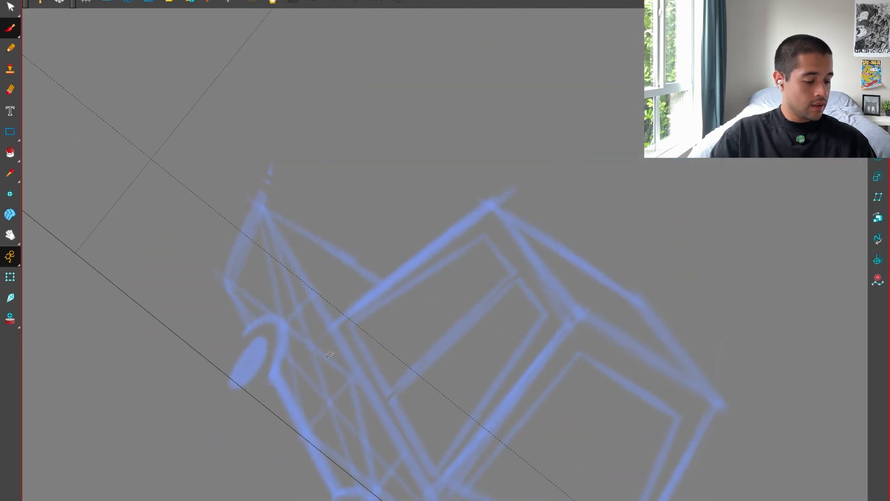
mouse_move(177, 440)
left_mouse_down()
mouse_move(589, 137)
mouse_move(607, 108)
mouse_move(314, 87)
left_mouse_up()
left_click_drag(315, 185, 302, 248)
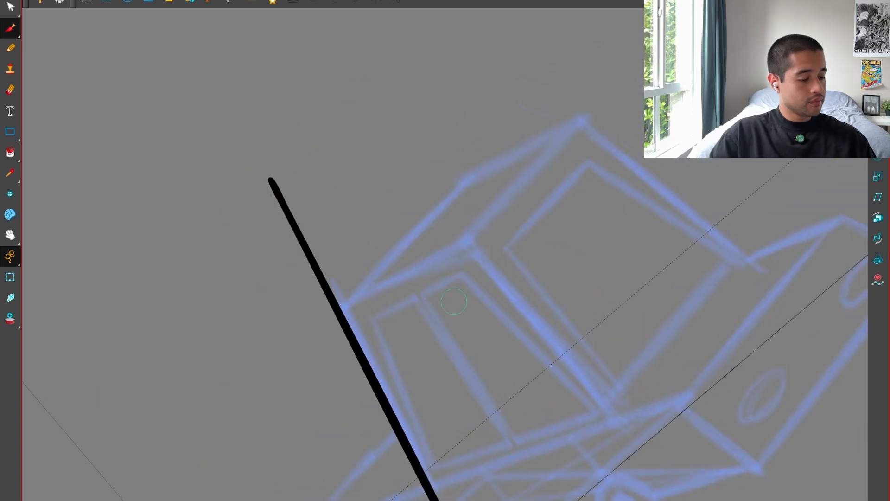
Draw the roof's near side edge and front edge in black, letting the lines cross at the corner.
left_click_drag(237, 332, 540, 221)
key("ctrl+z")
left_click_drag(263, 350, 569, 193)
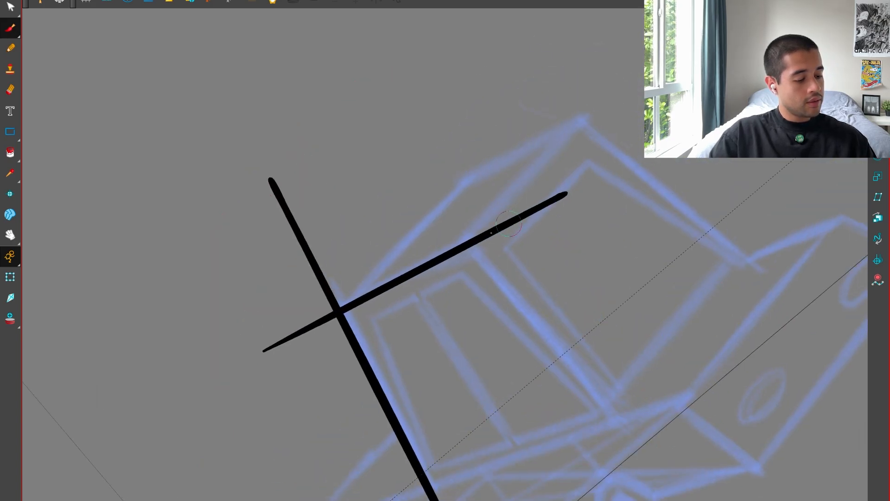
key("ctrl+z")
left_click_drag(282, 333, 567, 194)
left_click_drag(418, 294, 639, 66)
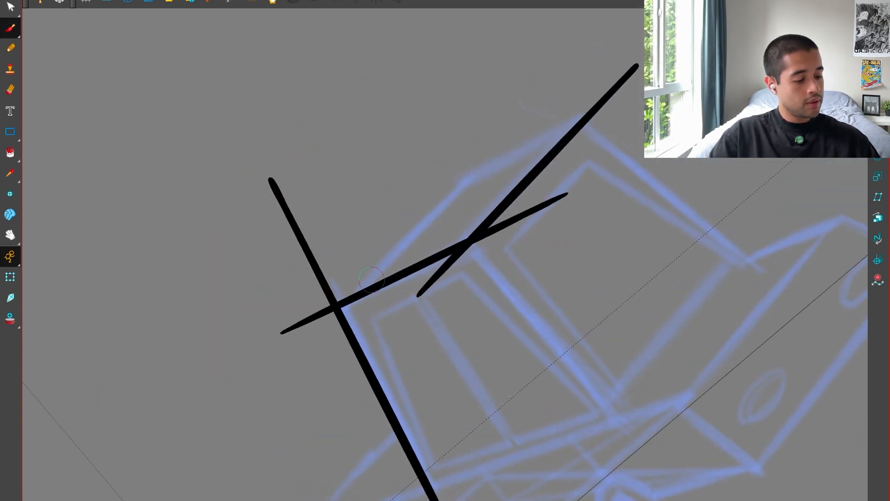
Draw the roof's rear edge and far side edge in black to close the roof shape.
left_click_drag(316, 335, 509, 130)
key("ctrl+z")
left_click_drag(311, 330, 504, 135)
left_click_drag(383, 212, 589, 112)
key("ctrl+z")
mouse_move(392, 217)
left_mouse_down()
mouse_move(590, 111)
mouse_move(603, 79)
left_mouse_up()
Trim the overshooting line ends at the roof corners and reset the view rotation.
left_click_drag(479, 145, 493, 160)
left_click_drag(408, 194, 416, 215)
left_click_drag(299, 309, 325, 349)
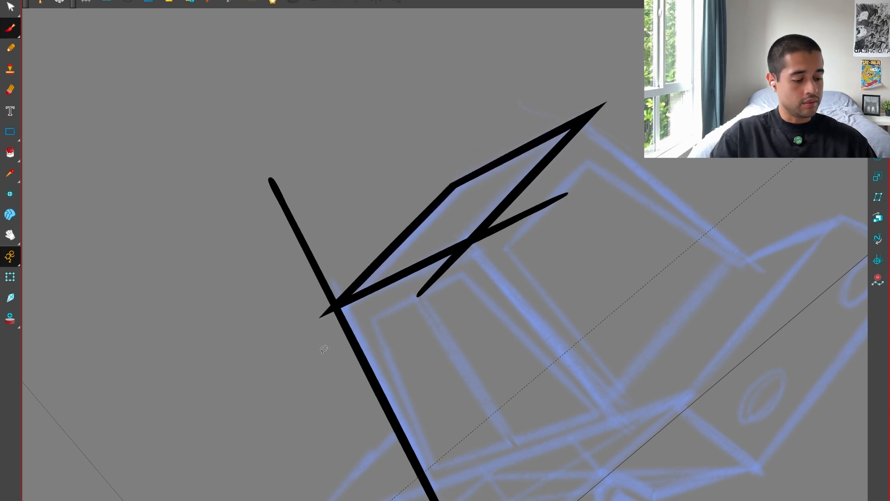
left_click_drag(315, 288, 342, 269)
left_click_drag(420, 279, 446, 289)
left_click_drag(510, 215, 523, 231)
key("shift+x")
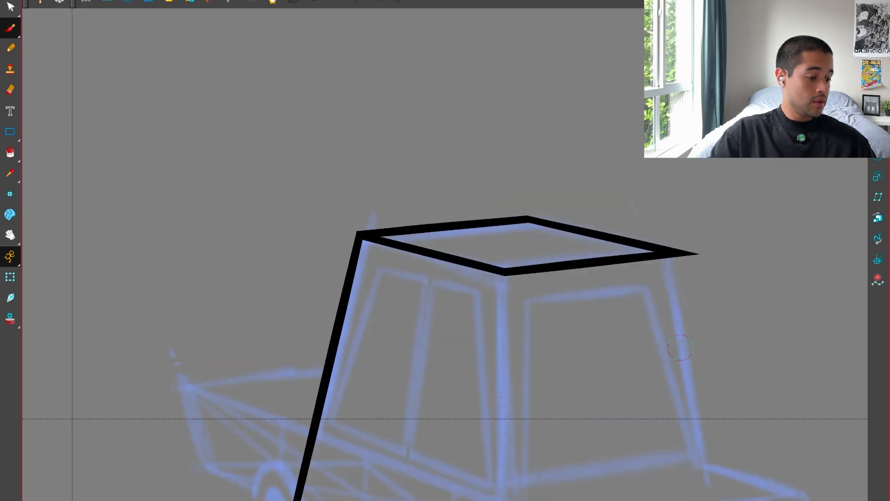
Draw the two windshield pillars down from the roof's front corners and trim the ends sticking past the roof.
scroll(501, 285, "down", 2)
mouse_move(502, 287)
left_mouse_down()
mouse_move(492, 235)
mouse_move(483, 408)
left_mouse_up()
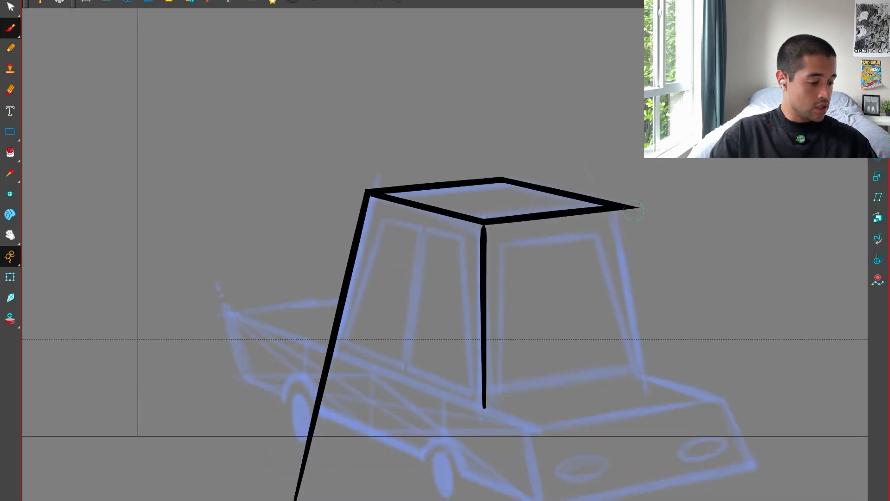
key("ctrl+z")
left_click_drag(482, 196, 484, 405)
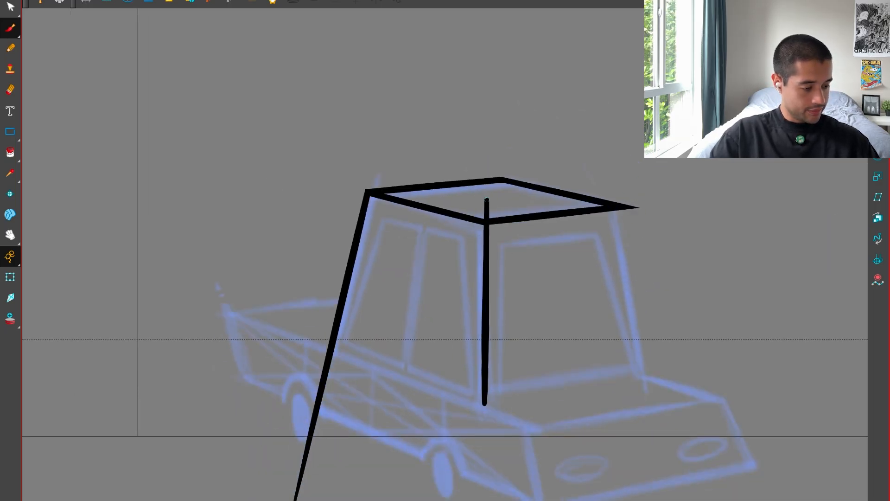
left_click_drag(473, 200, 495, 201)
mouse_move(599, 165)
left_mouse_down()
mouse_move(647, 379)
mouse_move(635, 215)
left_mouse_up()
left_click_drag(686, 376, 650, 363)
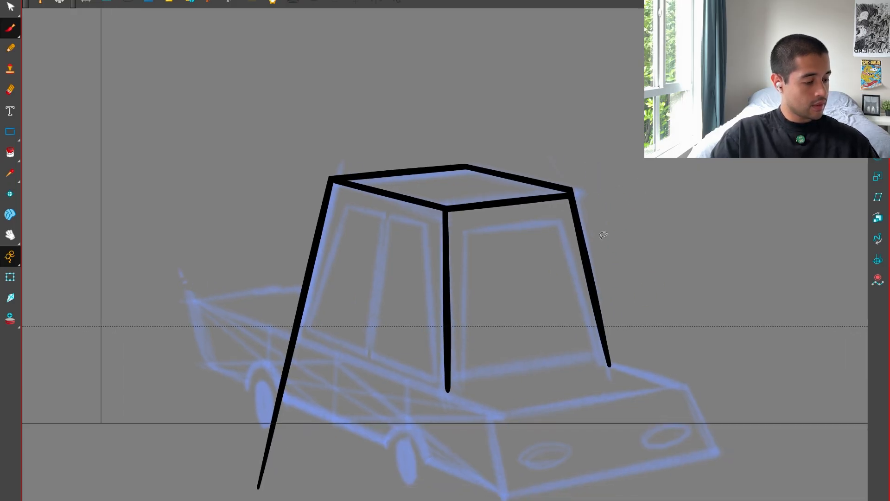
left_click_drag(603, 272, 605, 254)
Draw the two sides and the upper edge of the windshield's inner frame and trim the crossing ends.
mouse_move(460, 371)
left_mouse_down()
mouse_move(464, 212)
mouse_move(564, 190)
left_mouse_up()
key("ctrl+z")
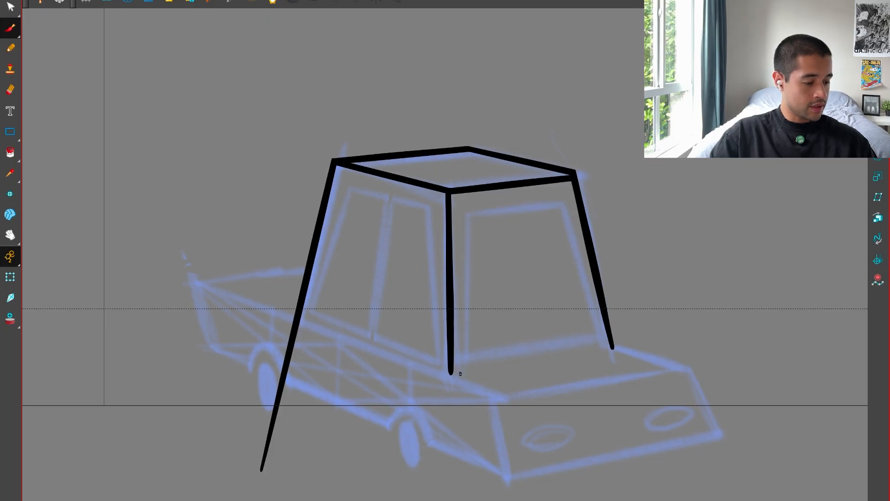
mouse_move(460, 374)
left_mouse_down()
mouse_move(467, 202)
mouse_move(573, 188)
left_mouse_up()
key("ctrl+z")
mouse_move(457, 216)
left_mouse_down()
mouse_move(568, 198)
mouse_move(562, 209)
mouse_move(605, 346)
left_mouse_up()
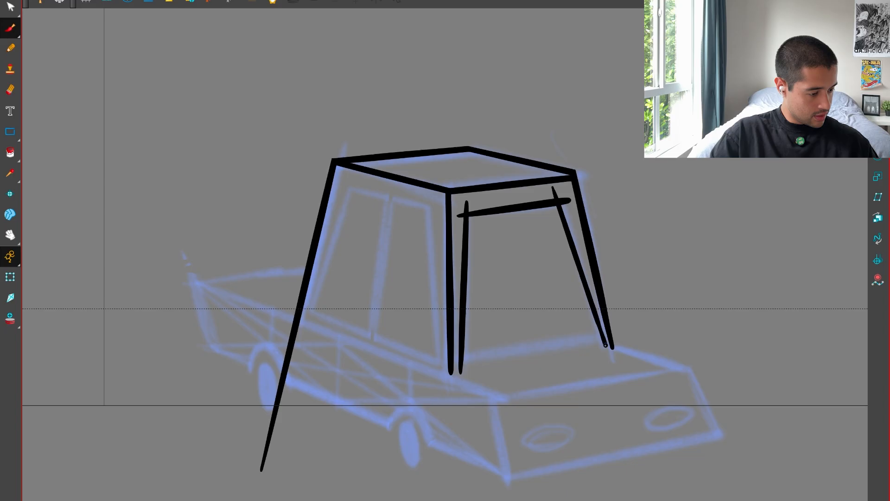
left_click_drag(564, 189, 562, 208)
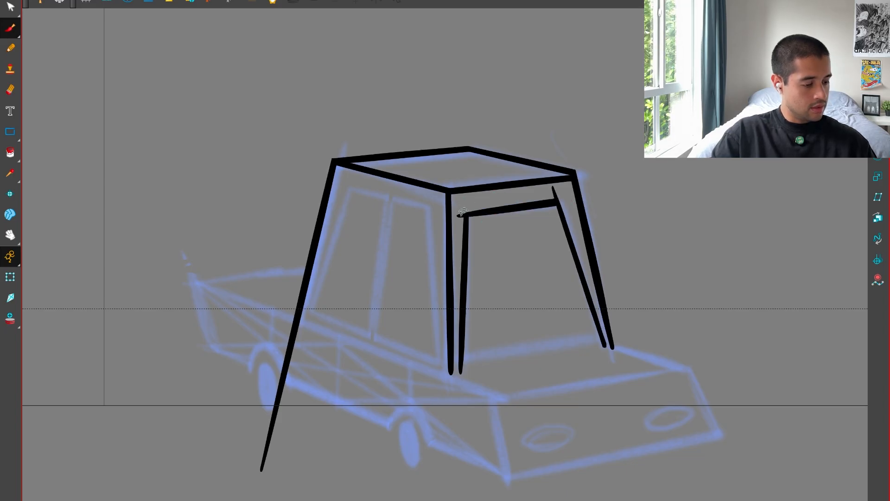
Draw the windshield's lower edge between the front pillars and trim the pillar and frame ends to it.
key("1")
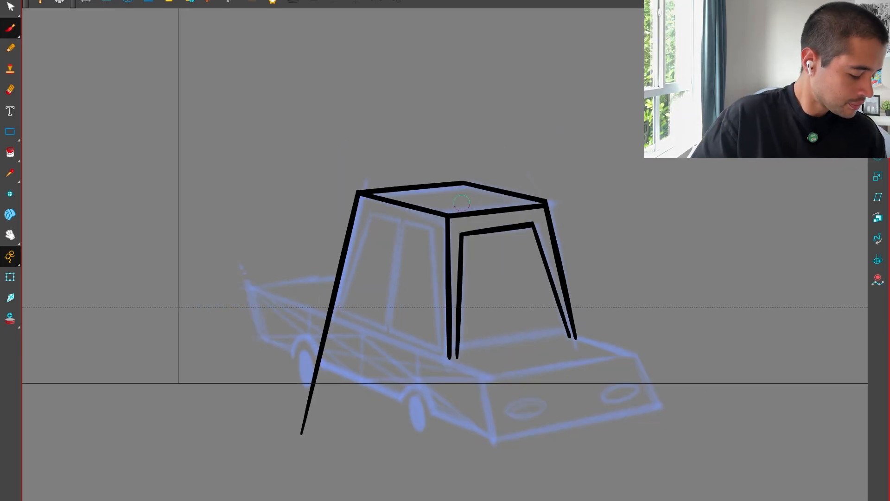
mouse_move(449, 355)
left_mouse_down()
mouse_move(607, 328)
mouse_move(611, 340)
left_mouse_up()
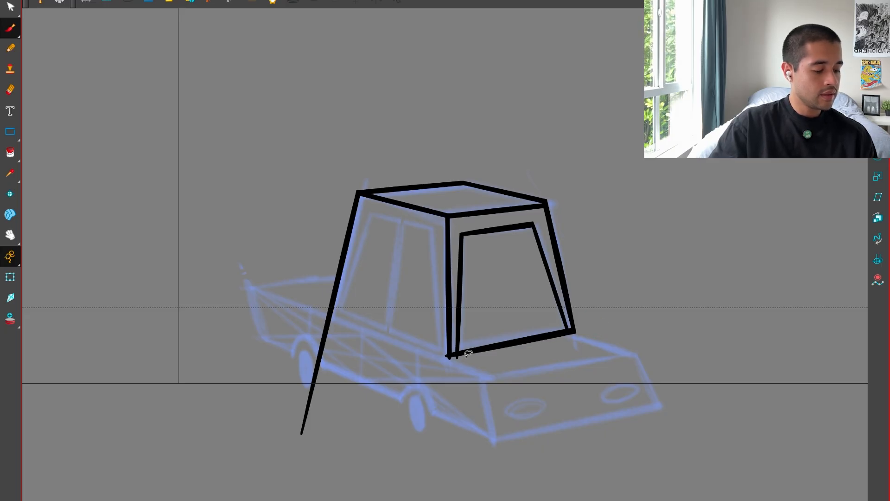
key("2")
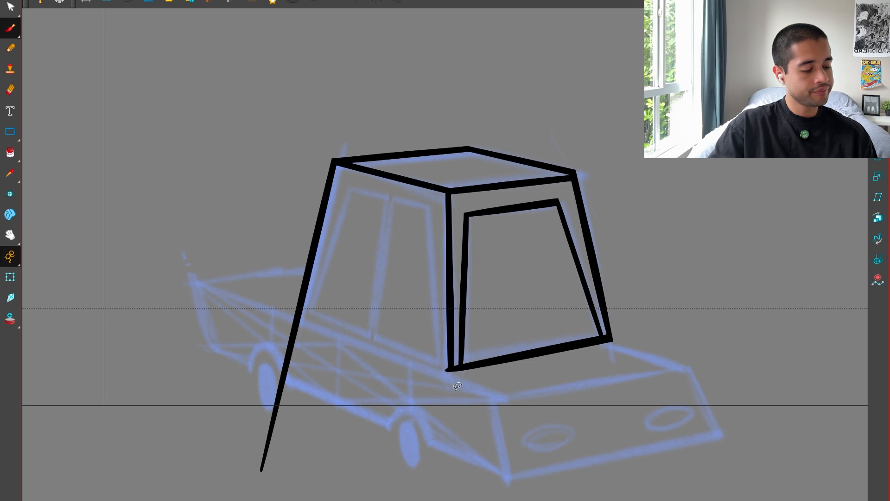
Draw the body's upper side edge from the rear to the hood, plus the hood's front and far side edges.
mouse_move(192, 281)
left_mouse_down()
mouse_move(552, 408)
mouse_move(499, 397)
mouse_move(523, 399)
left_mouse_up()
key("ctrl+z")
mouse_move(196, 282)
left_mouse_down()
mouse_move(313, 317)
mouse_move(526, 406)
left_mouse_up()
left_click_drag(445, 410, 771, 354)
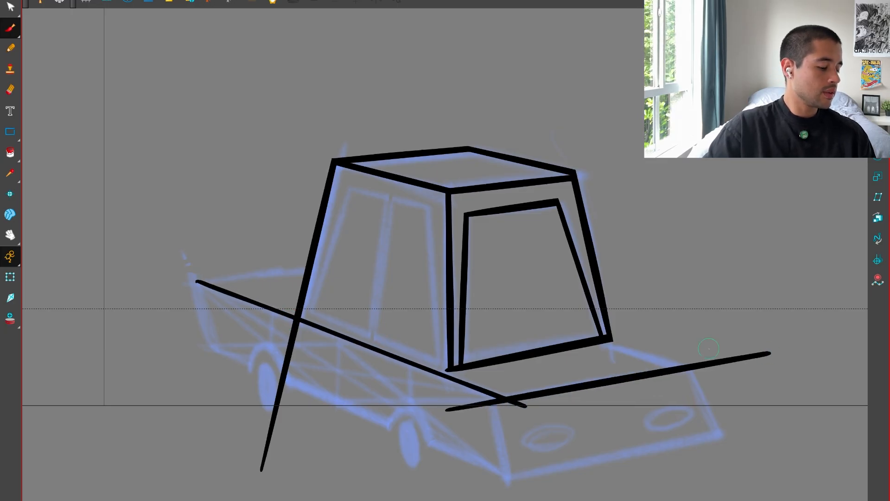
left_click_drag(605, 336, 705, 365)
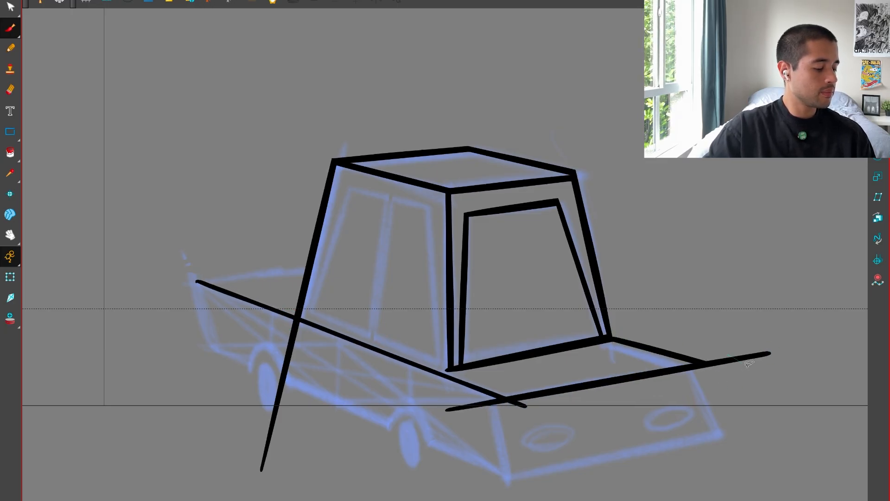
Draw the front face's far side and lower edges and trim the overshooting ends at the far corners.
mouse_move(673, 338)
left_mouse_down()
mouse_move(738, 455)
mouse_move(745, 444)
mouse_move(703, 370)
mouse_move(742, 448)
left_mouse_up()
key("ctrl+z")
mouse_move(486, 495)
left_mouse_down()
mouse_move(805, 408)
mouse_move(777, 429)
left_mouse_up()
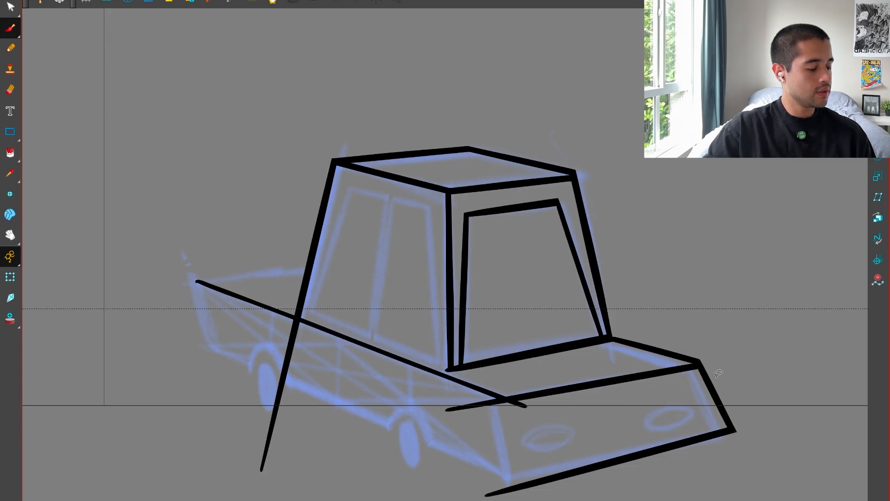
key("ctrl+z")
Close the car's side with its near front edge, lower edge and rear edge, and draw the rear deck's far edge.
mouse_move(506, 393)
left_mouse_down()
mouse_move(525, 468)
mouse_move(423, 451)
mouse_move(201, 343)
left_mouse_up()
key("ctrl+z")
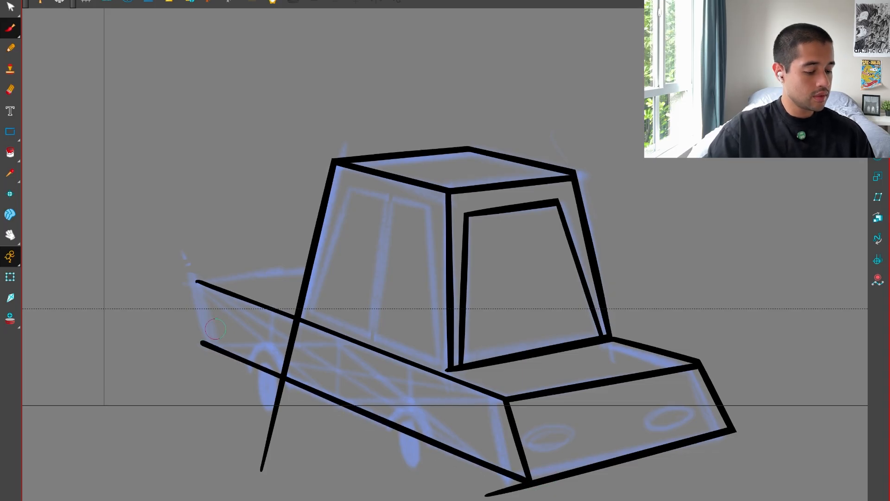
left_click_drag(191, 242, 227, 378)
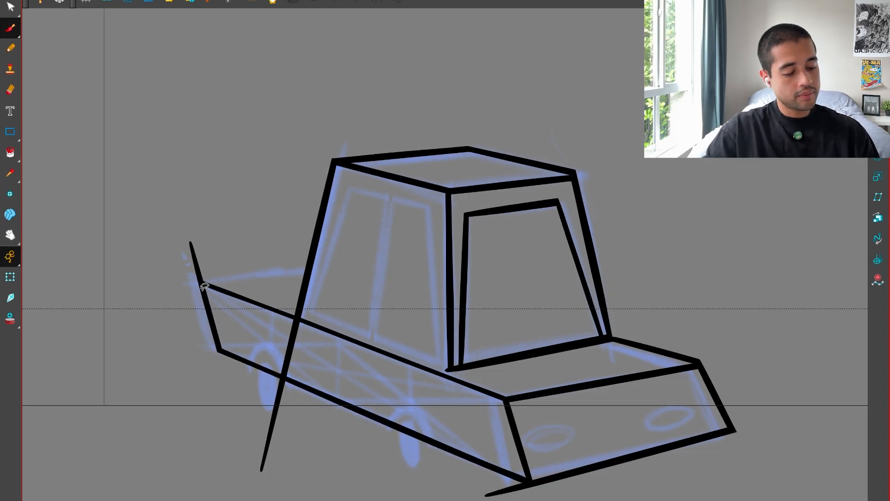
mouse_move(235, 276)
left_mouse_down()
mouse_move(360, 263)
mouse_move(347, 247)
left_mouse_up()
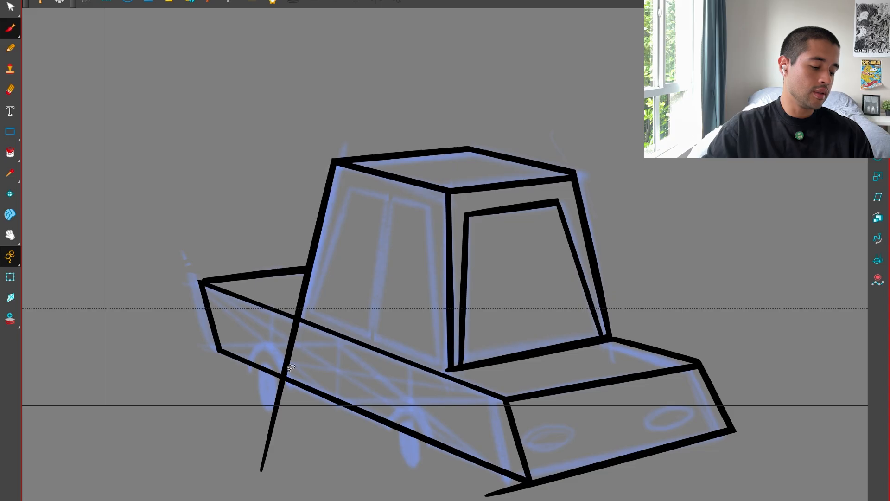
Trim the rear pillar below the body's side line and join the windshield's near lower corner to that line.
left_click_drag(278, 347, 290, 367)
left_click_drag(268, 420, 297, 388)
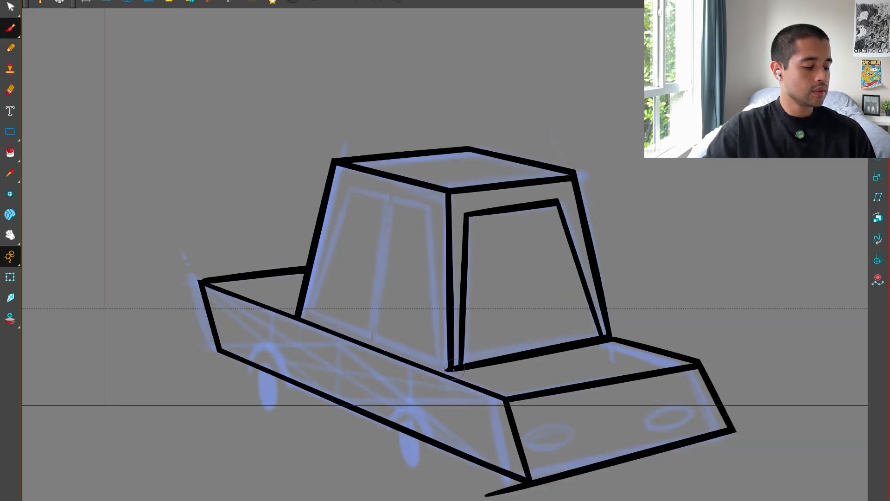
left_click_drag(473, 367, 475, 368)
key("1")
key("1")
key("2")
key("2")
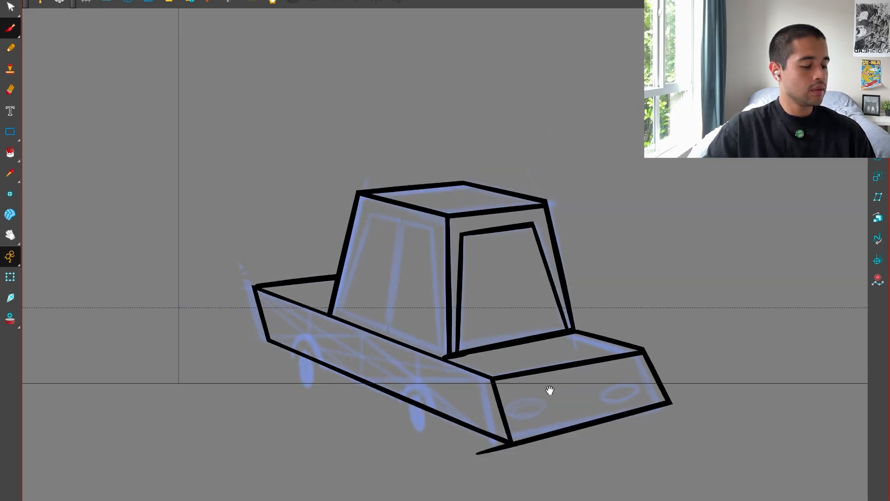
Try a side window frame with rounded upper corners and undo it.
mouse_move(312, 304)
left_mouse_down()
mouse_move(347, 187)
mouse_move(429, 205)
mouse_move(447, 371)
left_mouse_up()
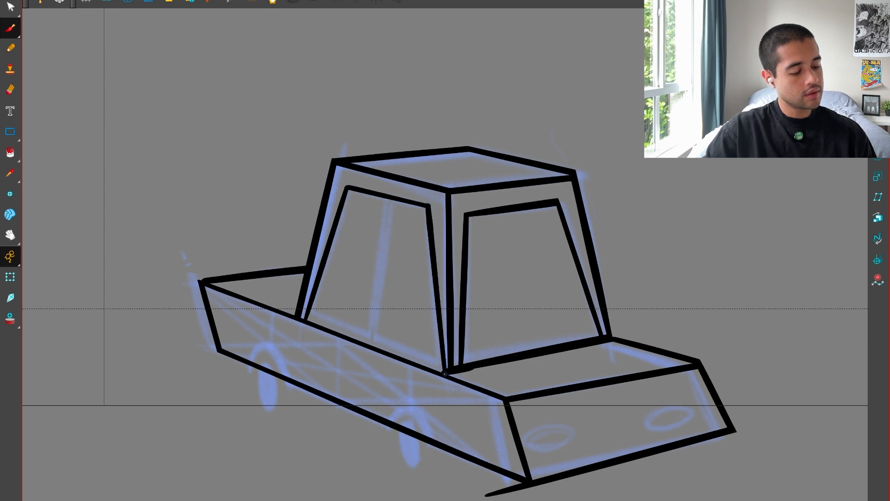
key("1")
left_click_drag(637, 335, 615, 334)
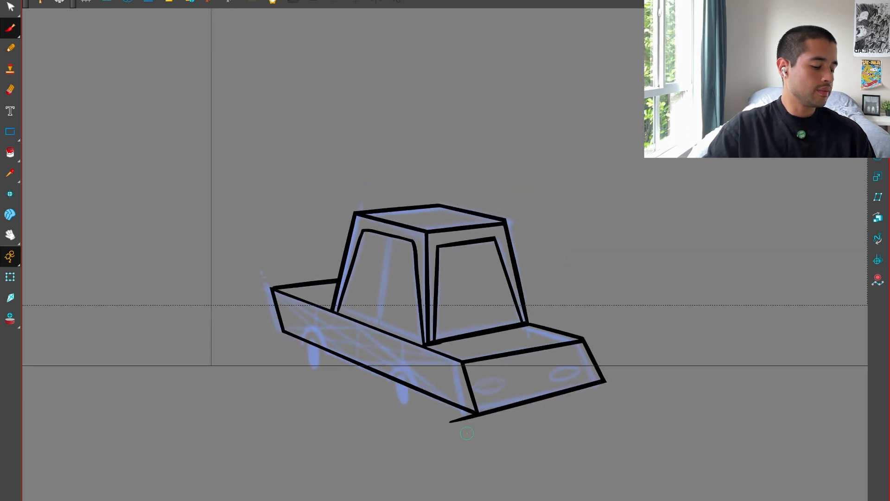
key("2")
key("2")
key("1")
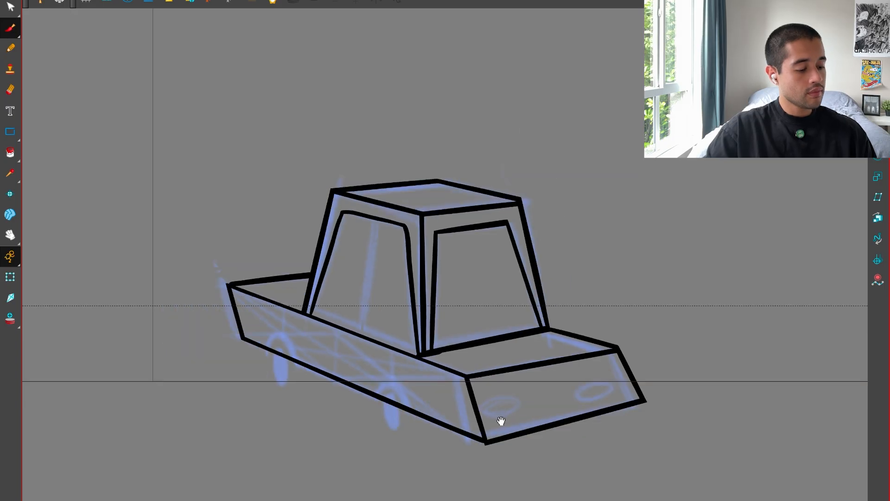
key("2")
key("2")
key("ctrl+z")
Draw the side window frame with straight sides and sharp upper corners and trim the crossing line ends.
mouse_move(219, 356)
left_mouse_down()
mouse_move(246, 266)
mouse_move(293, 167)
left_mouse_up()
key("ctrl+z")
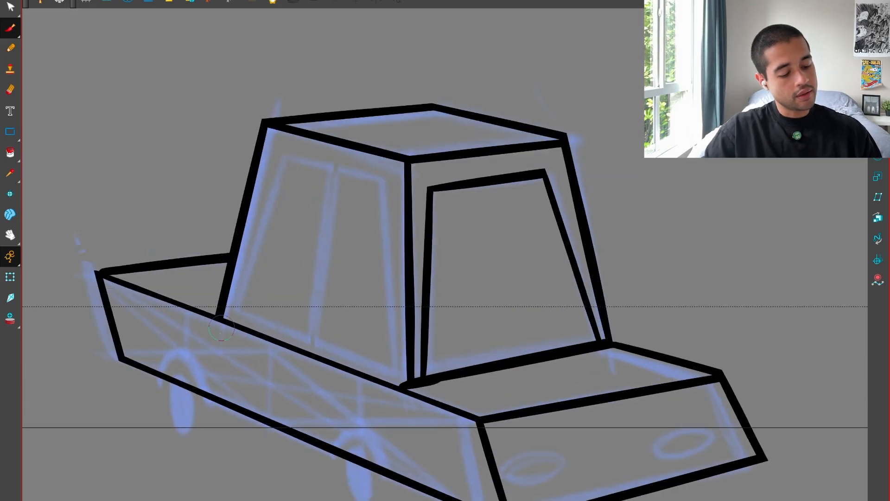
mouse_move(218, 341)
left_mouse_down()
mouse_move(294, 134)
mouse_move(280, 151)
mouse_move(276, 189)
mouse_move(283, 145)
mouse_move(396, 182)
left_mouse_up()
key("ctrl+z")
key("ctrl+z")
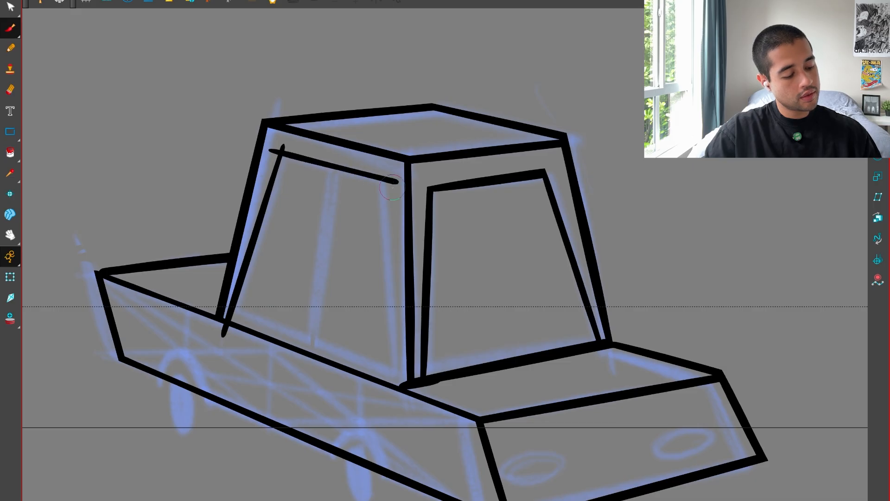
left_click_drag(402, 407, 384, 160)
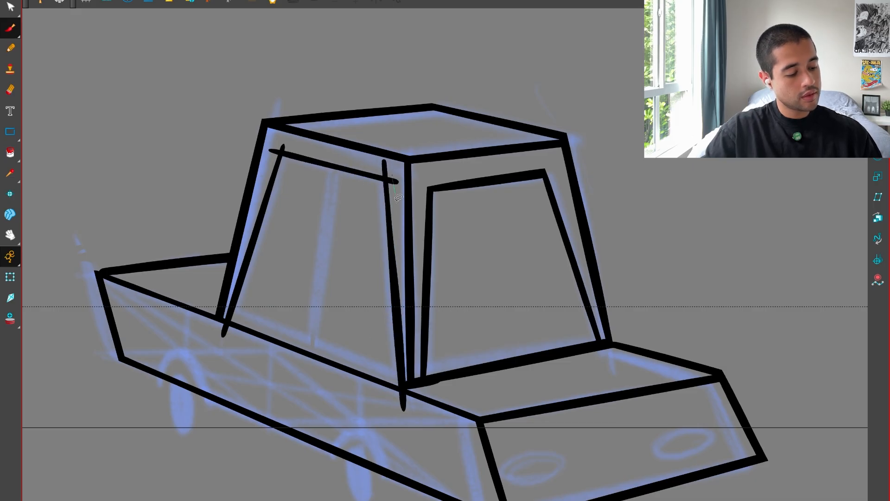
left_click_drag(292, 143, 278, 142)
left_click_drag(392, 391, 419, 404)
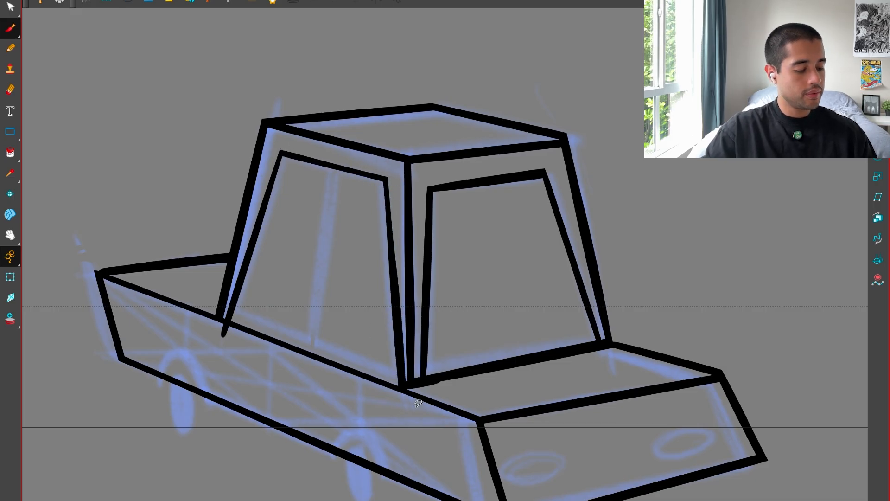
Divide the side window with two parallel pillar lines and trim their ends and the frame gap between them.
scroll(249, 347, "down", 4)
scroll(429, 459, "up", 2)
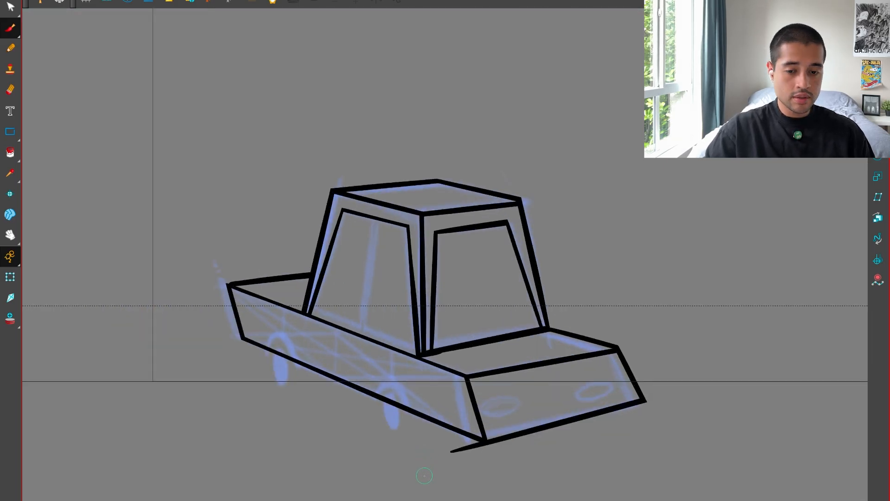
scroll(392, 234, "up", 1)
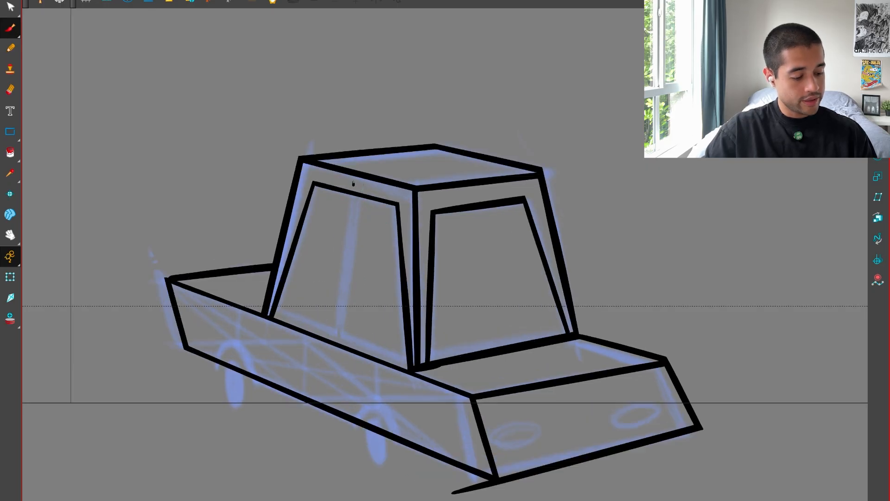
left_click_drag(354, 184, 334, 343)
left_click_drag(360, 184, 339, 347)
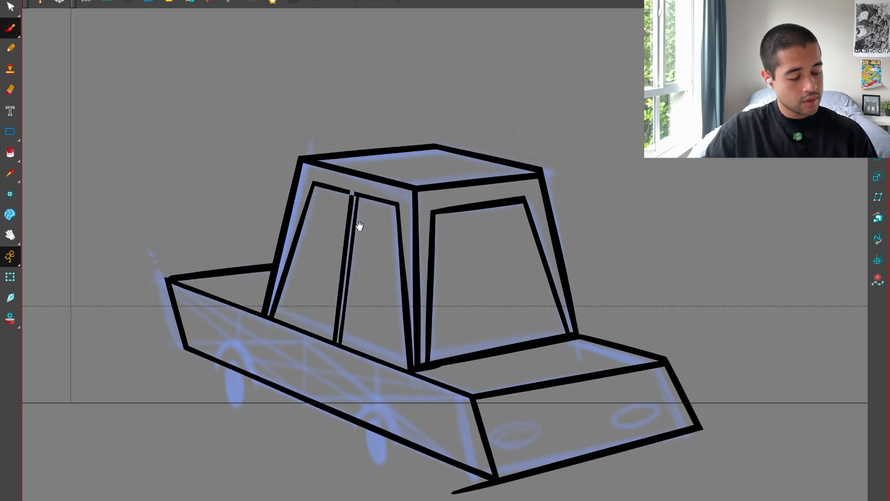
scroll(360, 226, "up", 2)
left_click_drag(379, 226, 382, 220)
key("ctrl+z")
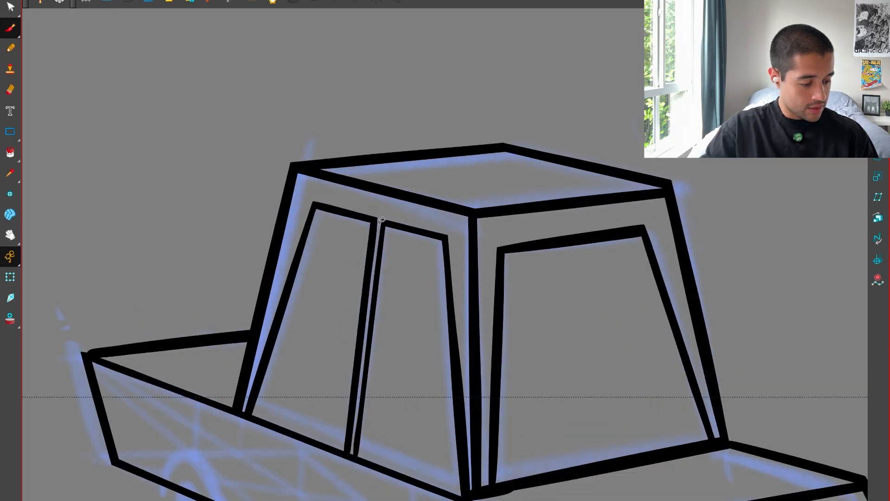
key("1")
mouse_move(387, 442)
left_mouse_down()
mouse_move(397, 399)
mouse_move(376, 460)
left_mouse_up()
key("ctrl+z")
key("7")
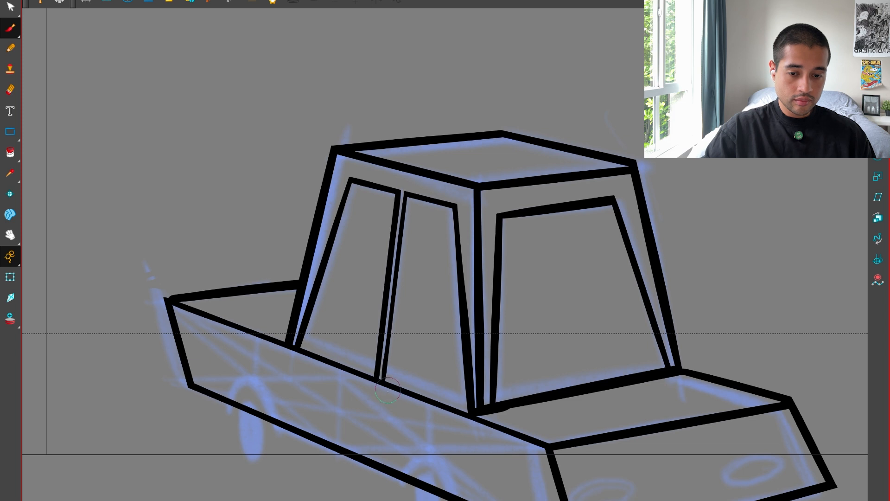
Draw the rear wheel arch, trim the body's lower edge to it and paint the rear wheel as a solid black oval.
key("1")
key("1")
key("2")
key("2")
left_click_drag(477, 419, 552, 392)
key("2")
key("2")
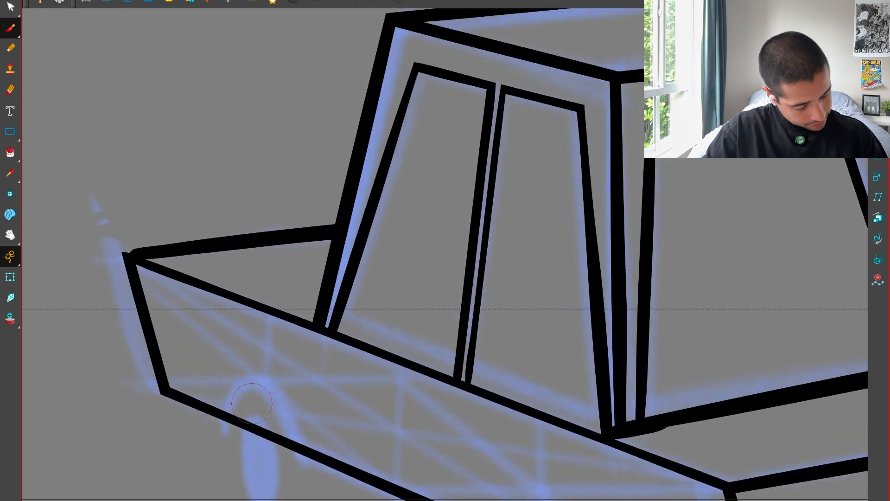
mouse_move(222, 459)
left_mouse_down()
mouse_move(251, 379)
mouse_move(310, 487)
left_mouse_up()
key("7")
left_click_drag(266, 413, 260, 457)
left_click_drag(239, 448, 211, 443)
left_click_drag(333, 473, 295, 468)
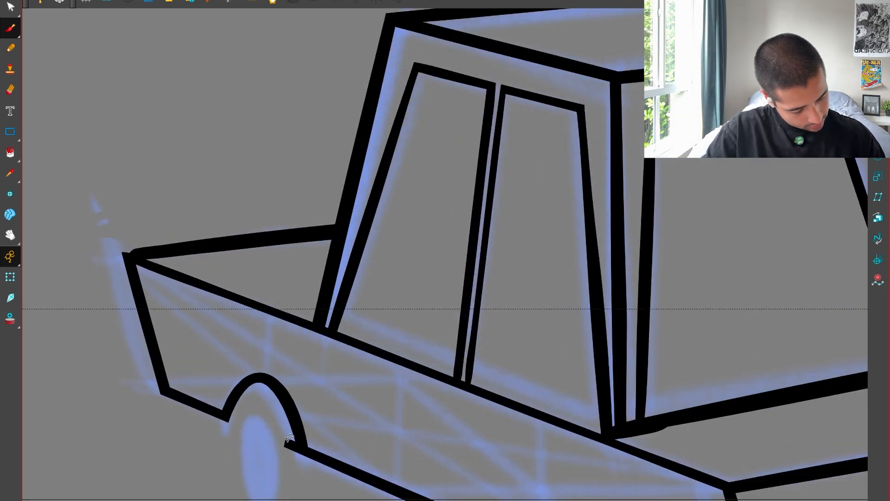
left_click_drag(258, 424, 261, 434)
Draw the front wheel arch, trim the body's lower edge to it and paint the front wheel as a solid black oval.
key("1")
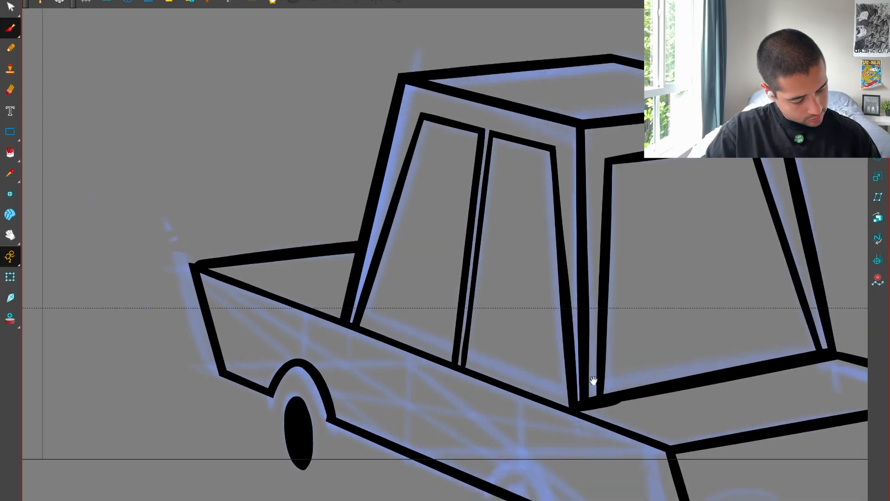
left_click_drag(594, 382, 464, 330)
key("2")
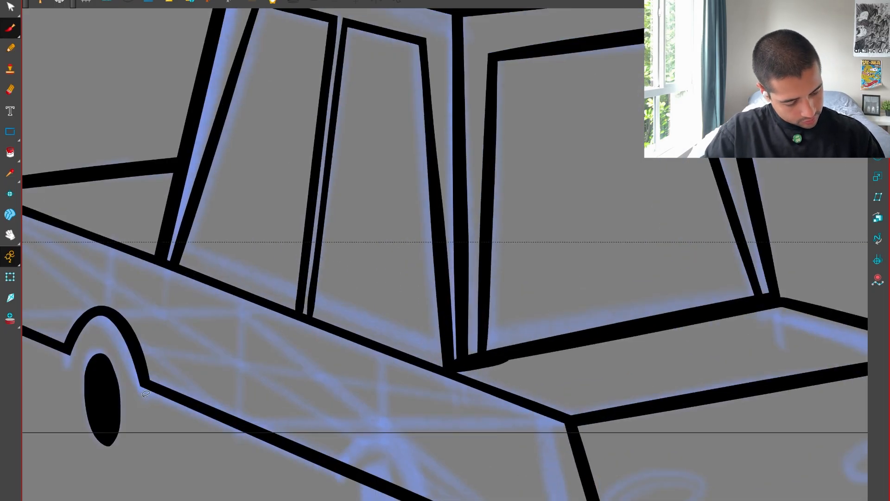
left_click_drag(393, 429, 365, 392)
mouse_move(292, 483)
left_mouse_down()
mouse_move(403, 500)
mouse_move(338, 386)
mouse_move(411, 500)
mouse_move(295, 469)
mouse_move(409, 499)
left_mouse_up()
key("ctrl+z")
key("ctrl+z")
key("alt+t")
left_click_drag(359, 464, 348, 431)
left_click_drag(307, 459, 287, 457)
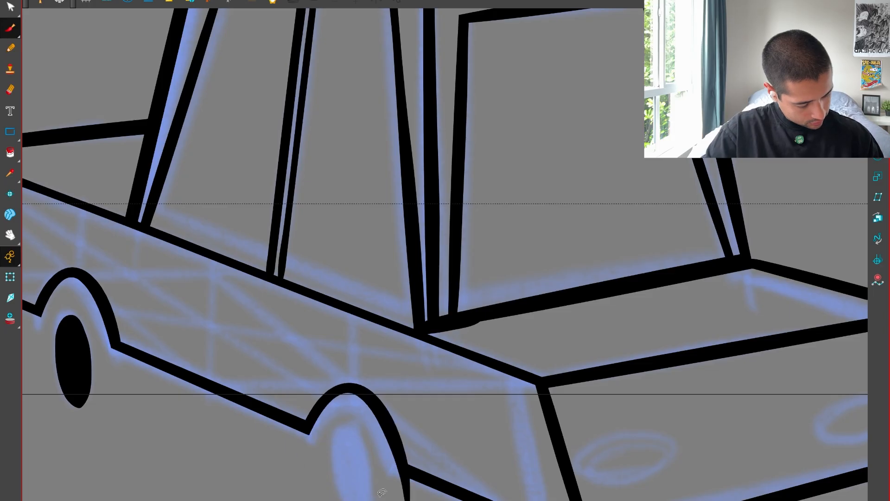
left_click_drag(382, 493, 417, 487)
mouse_move(362, 420)
left_mouse_down()
mouse_move(344, 487)
mouse_move(369, 482)
mouse_move(351, 471)
left_mouse_up()
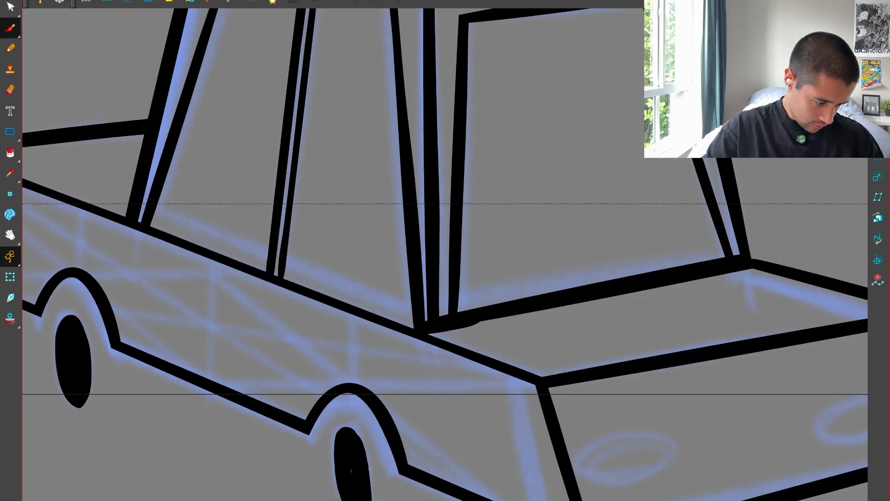
left_click_drag(348, 435, 368, 492)
Trim the front face's lower edge at the near corner and redraw the side's lower edge up to that corner.
key("1")
key("1")
key("1")
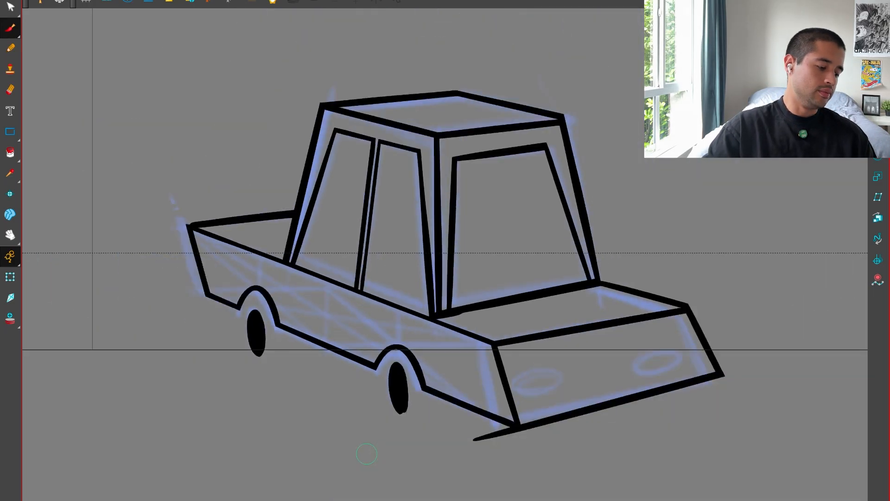
left_click_drag(579, 421, 538, 417)
key("2")
key("2")
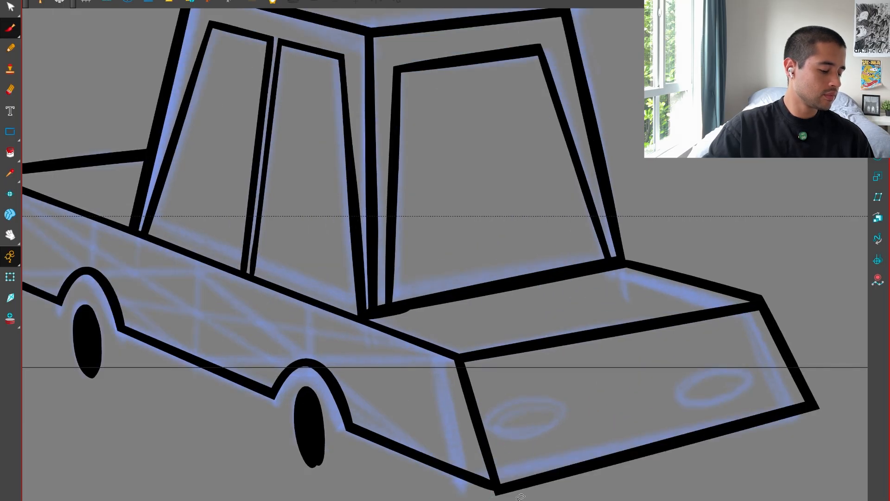
left_click_drag(575, 463, 517, 433)
left_click_drag(442, 459, 462, 447)
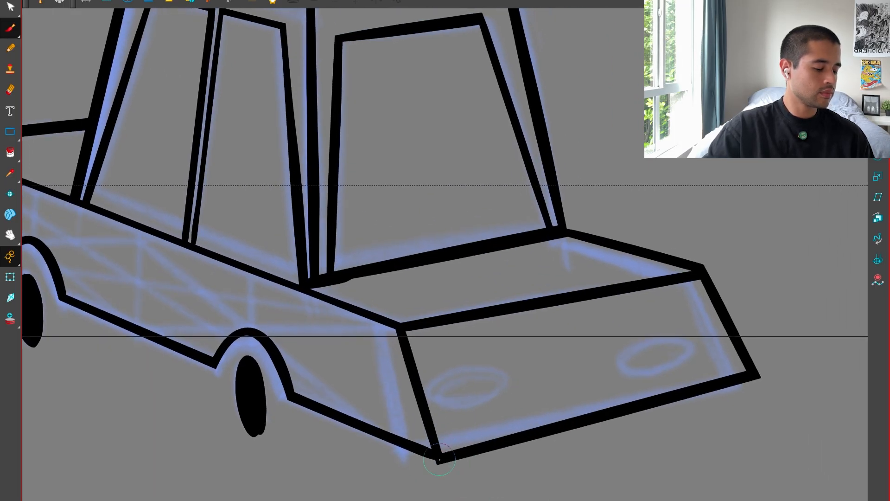
left_click_drag(294, 397, 441, 460)
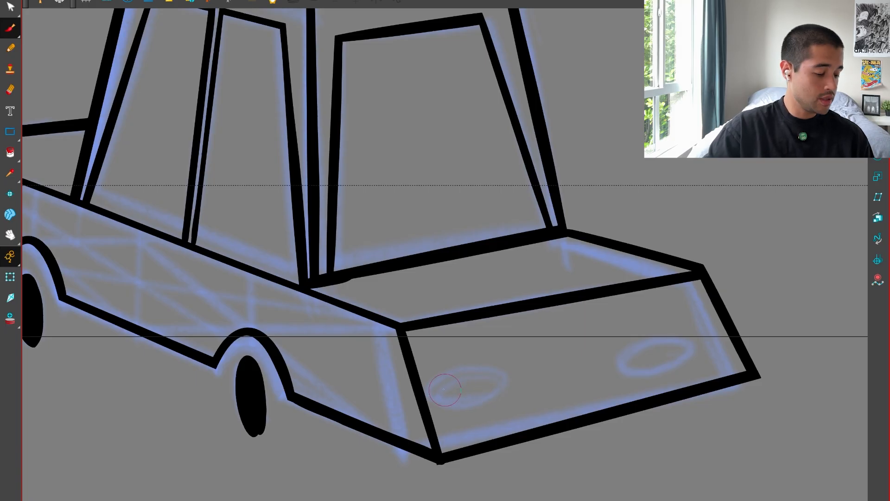
Draw the two oval headlight outlines on the car's front face.
mouse_move(422, 387)
left_mouse_down()
mouse_move(498, 402)
mouse_move(431, 415)
left_mouse_up()
key("1")
key("ctrl+z")
mouse_move(458, 362)
left_mouse_down()
mouse_move(493, 364)
mouse_move(464, 360)
left_mouse_up()
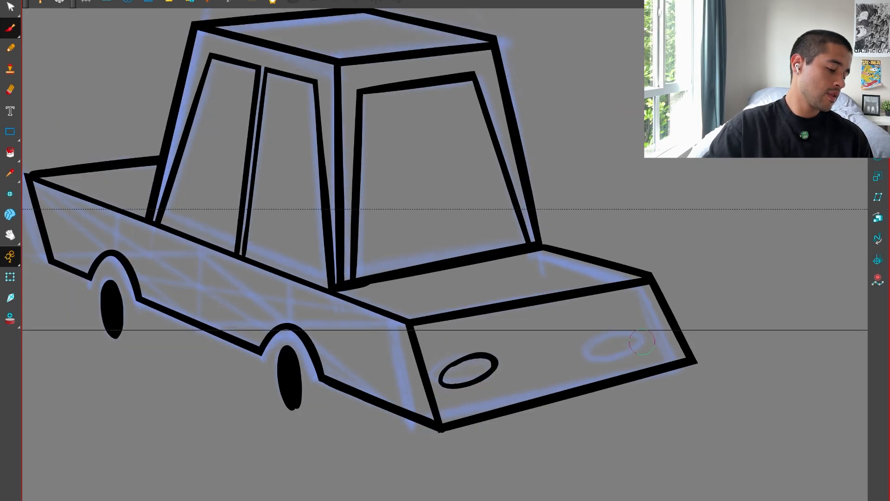
mouse_move(649, 326)
left_mouse_down()
mouse_move(609, 354)
mouse_move(648, 326)
mouse_move(604, 319)
left_mouse_up()
key("1")
key("ctrl+z")
Examine the whole car line drawing against the blue layout sketch.
key("1")
key("1")
key("1")
key("1")
left_click_drag(528, 352, 559, 371)
key("2")
key("2")
key("1")
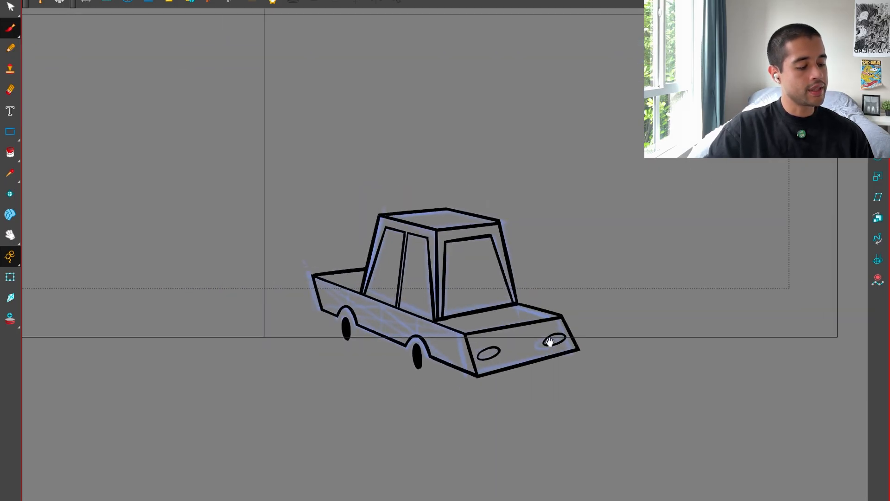
key("1")
key("2")
key("2")
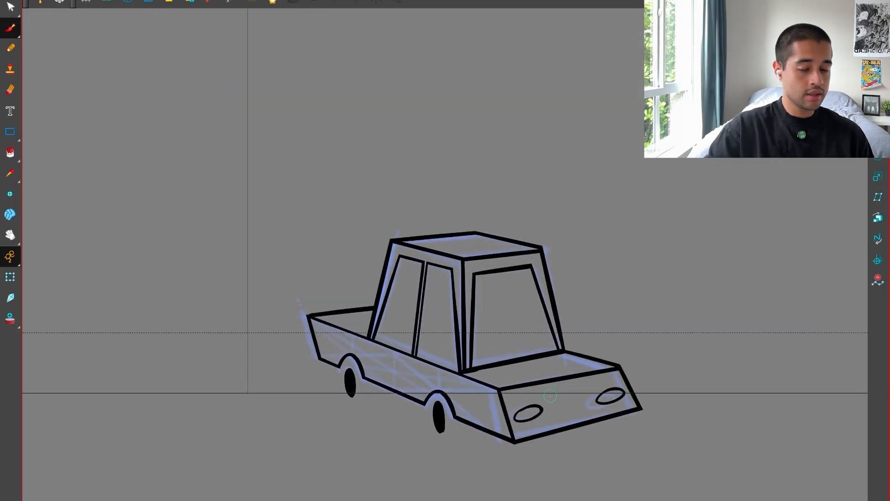
Add a door handle dot on the car's side and draw thin door seams below the window pillars.
key("2")
left_click(389, 385)
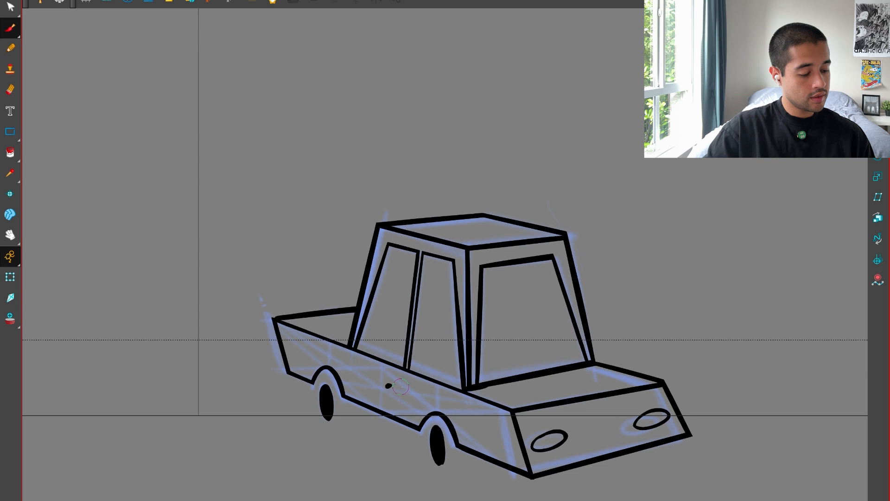
left_click_drag(408, 370, 401, 425)
key("ctrl+z")
left_click_drag(407, 371, 401, 418)
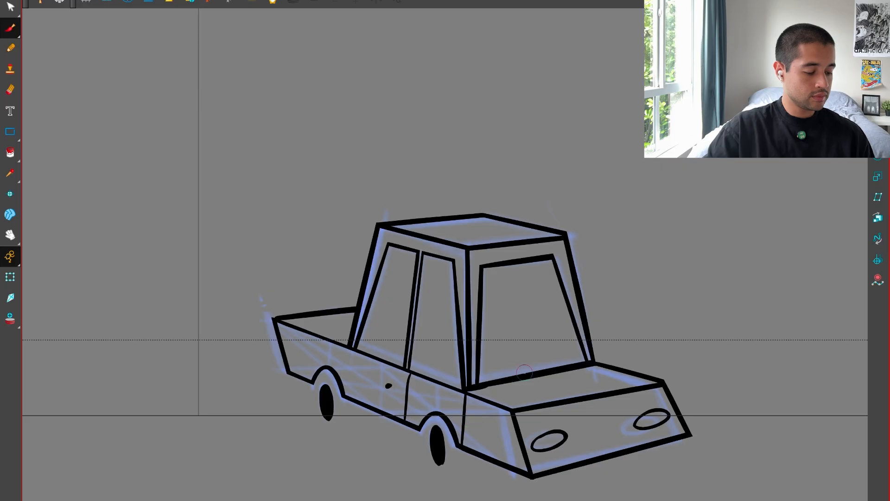
Draw a thin vertical door seam on the car's side below the rear edge of the rear window.
key("1")
key("1")
key("1")
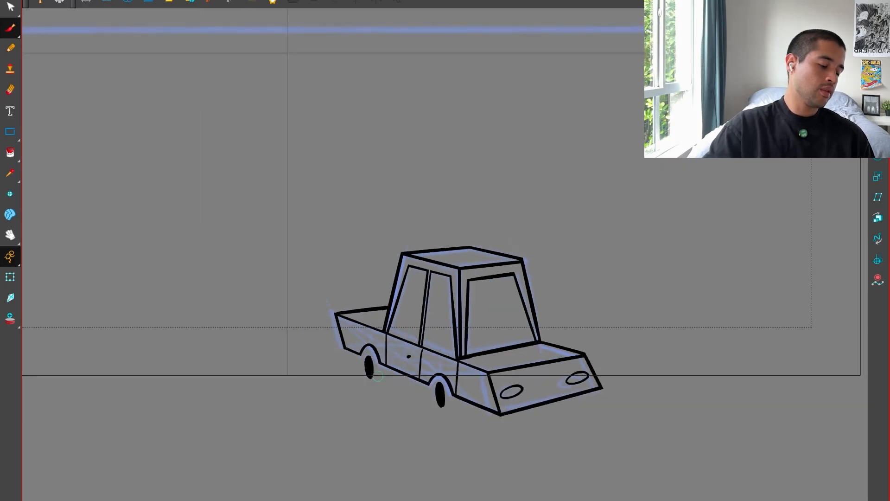
key("2")
key("2")
key("2")
key("space")
key("2")
key("2")
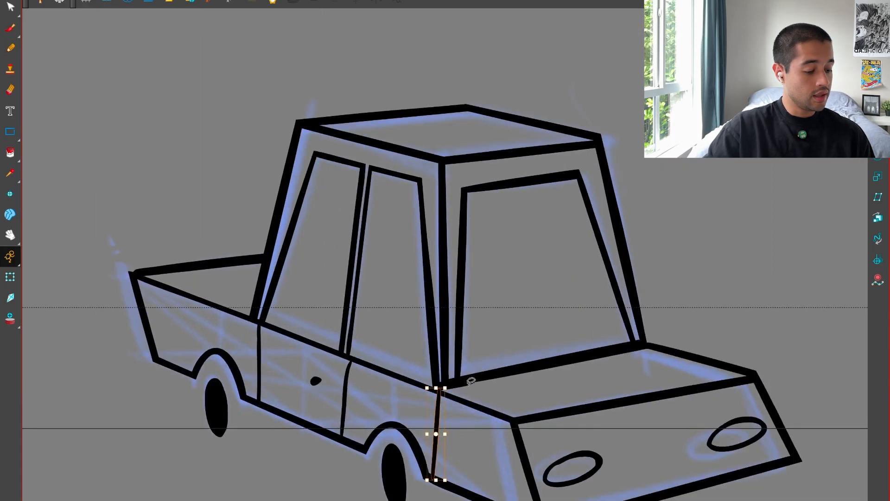
Replace the front door seam with a thin vertical line running from the window's base to the front wheel arch.
left_click(460, 381)
left_click(438, 419)
key("1")
key("1")
key("1")
key("1")
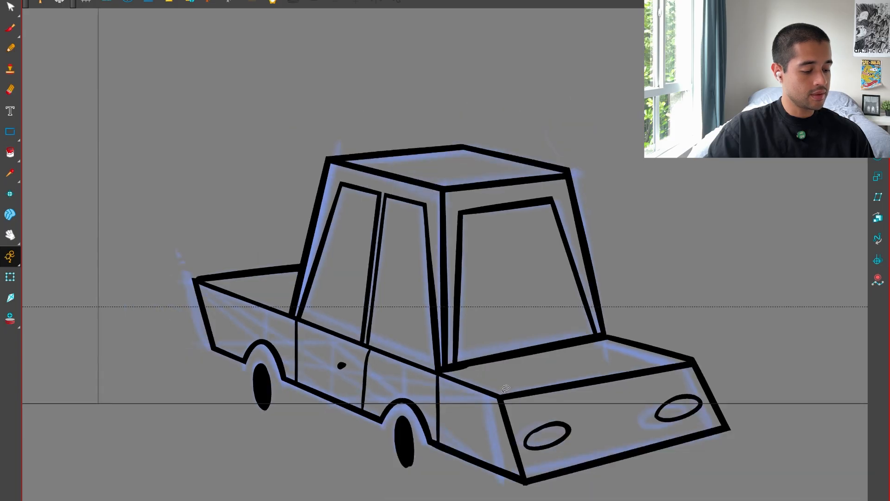
key("2")
key("2")
key("2")
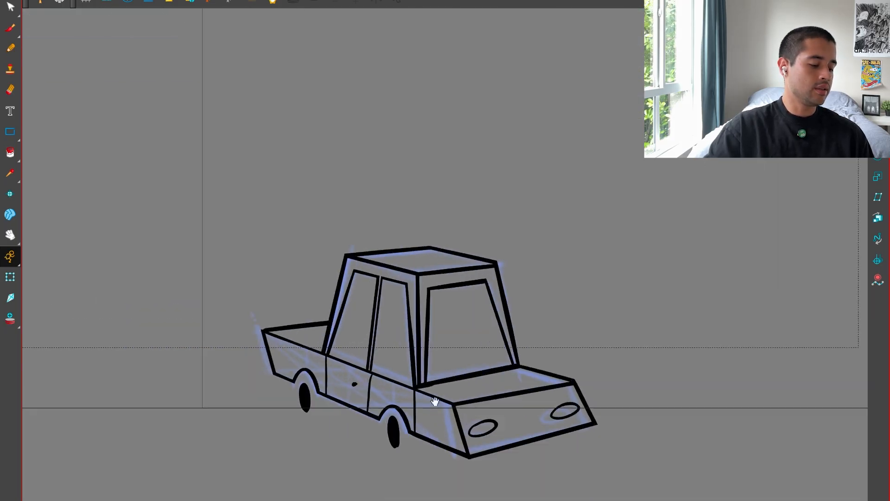
key("Delete")
key("alt+b")
left_click_drag(404, 392, 404, 468)
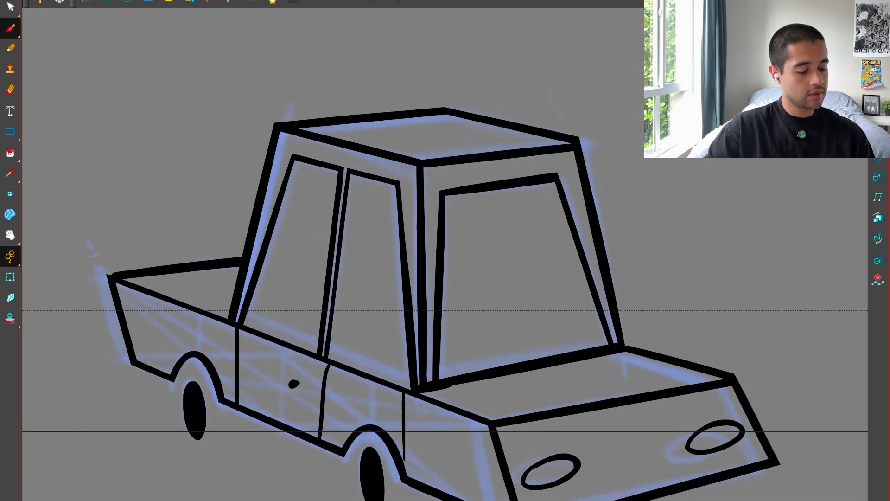
key("1")
key("1")
key("1")
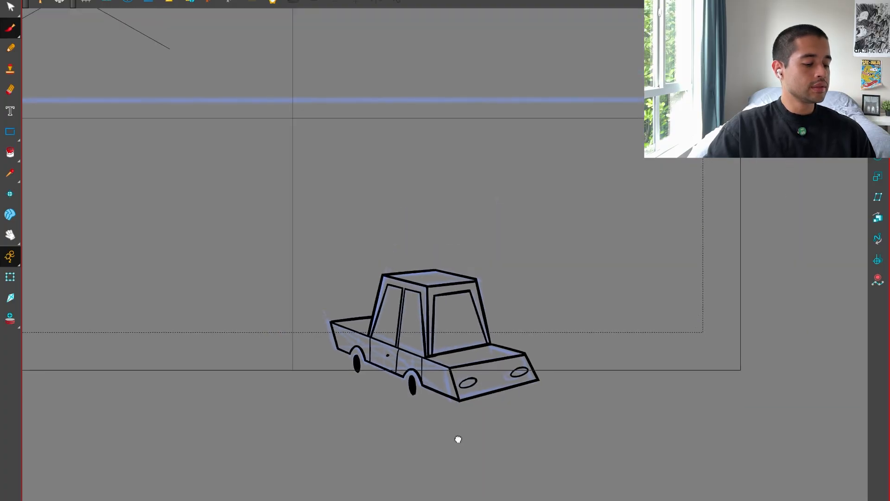
Go to frame 13 of the CAR_Anim layer, where the next blue crash key is still empty.
key("super+f")
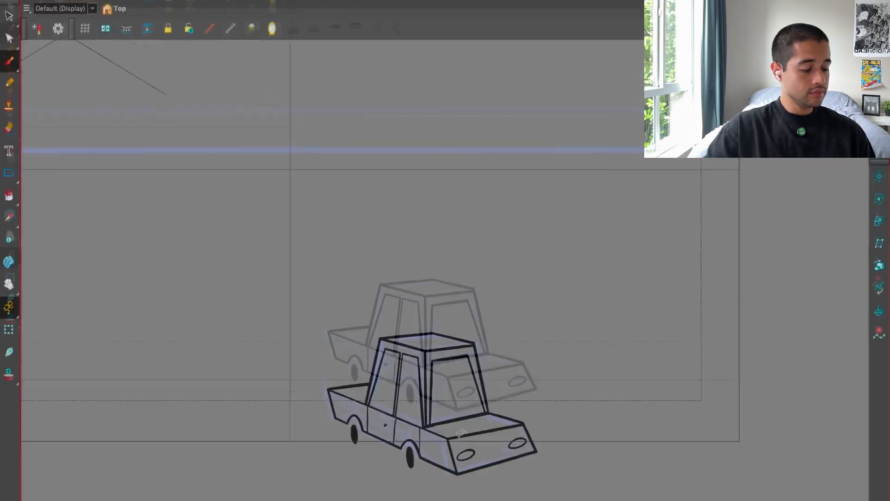
key("1")
key("1")
left_click_drag(299, 214, 411, 254)
key("2")
left_click(304, 380)
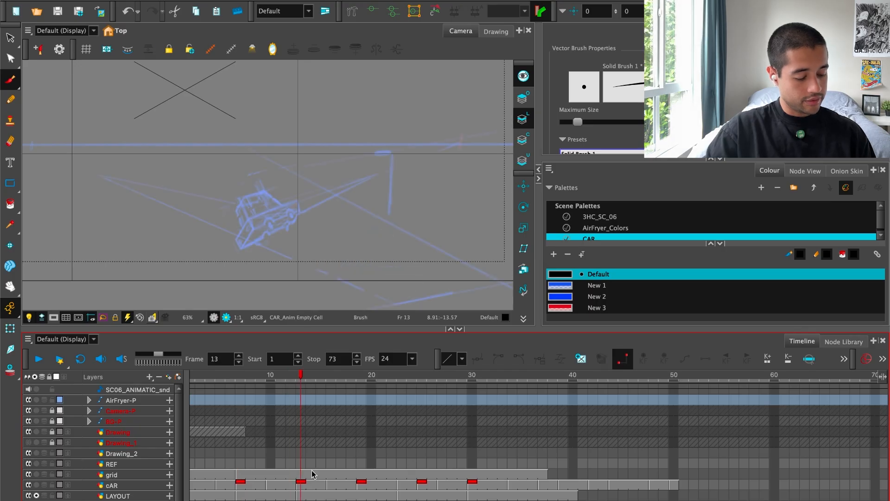
key("super+f")
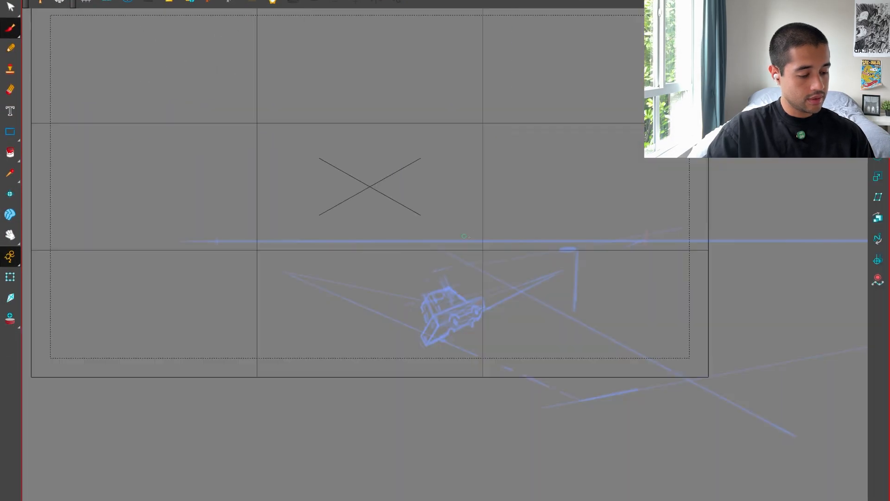
Draw the tilted car's front diagonal edge, its long upper and lower side edges and the vertical rear edge over the blue sketch.
mouse_move(554, 386)
left_mouse_down()
mouse_move(464, 407)
mouse_move(500, 335)
left_mouse_up()
key("2")
key("2")
key("2")
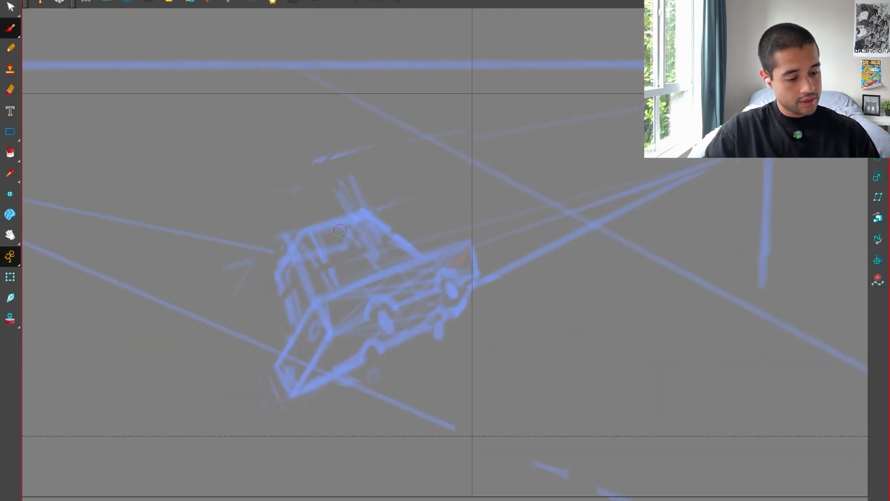
key("2")
left_click_drag(176, 465, 364, 182)
left_click_drag(182, 341, 562, 186)
left_click_drag(482, 198, 487, 267)
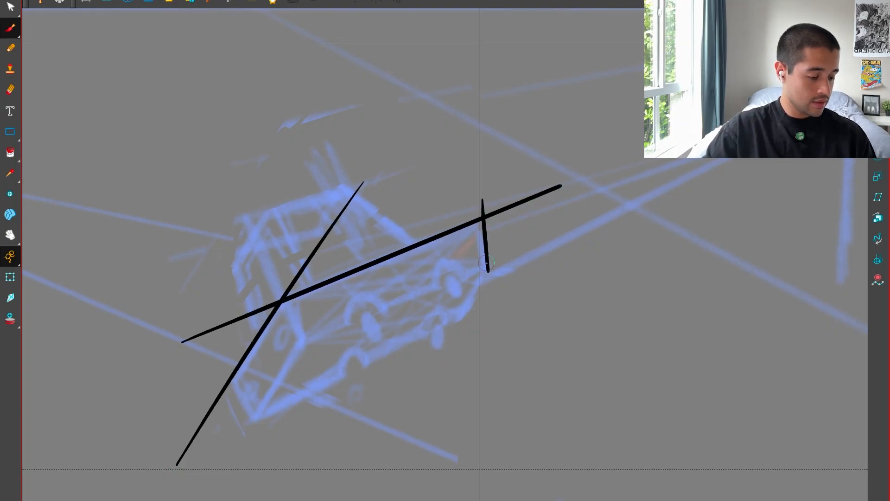
left_click_drag(284, 346, 582, 224)
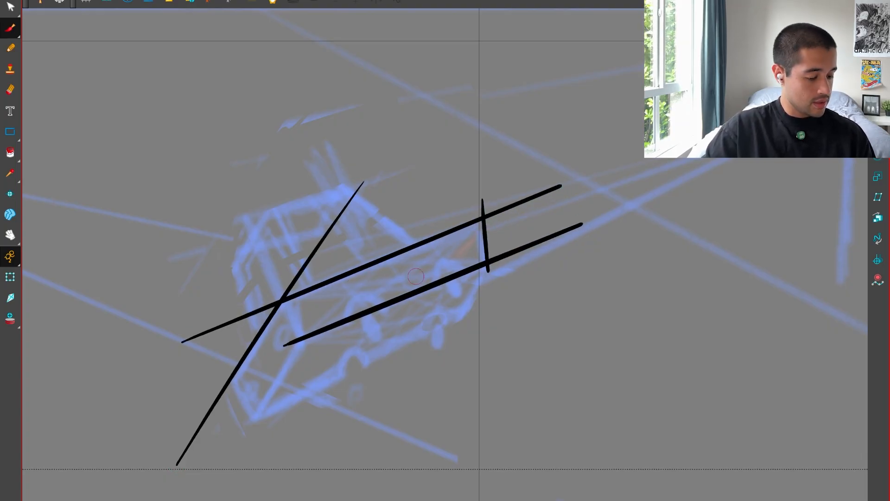
Draw the near vertical corner edge between the two side edges and trim the lines overshooting that corner.
mouse_move(281, 279)
left_mouse_down()
mouse_move(294, 370)
mouse_move(314, 275)
mouse_move(289, 285)
left_mouse_up()
key("alt+t")
mouse_move(260, 299)
left_mouse_down()
mouse_move(265, 341)
mouse_move(317, 332)
mouse_move(296, 290)
left_mouse_up()
key("ctrl+z")
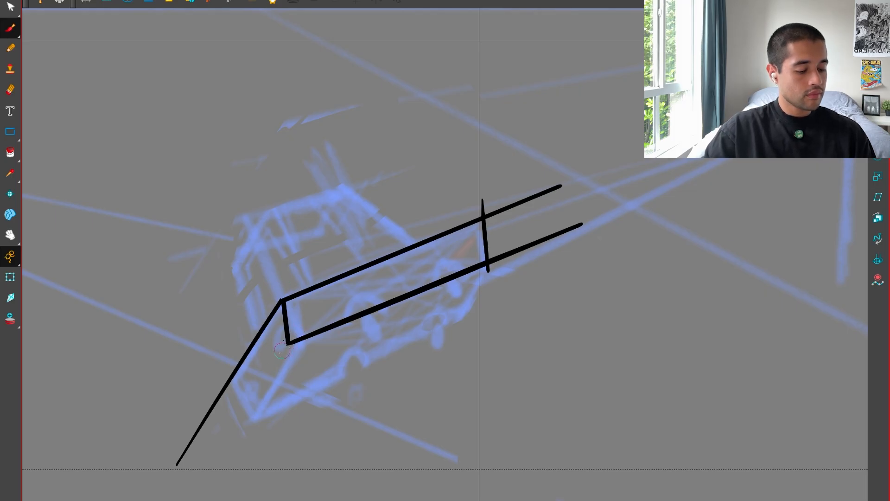
Copy the front face's diagonal edge down to the lower corner and trim its overshooting end.
key("alt+s")
left_click_drag(258, 337, 272, 368, "alt")
key("alt+t")
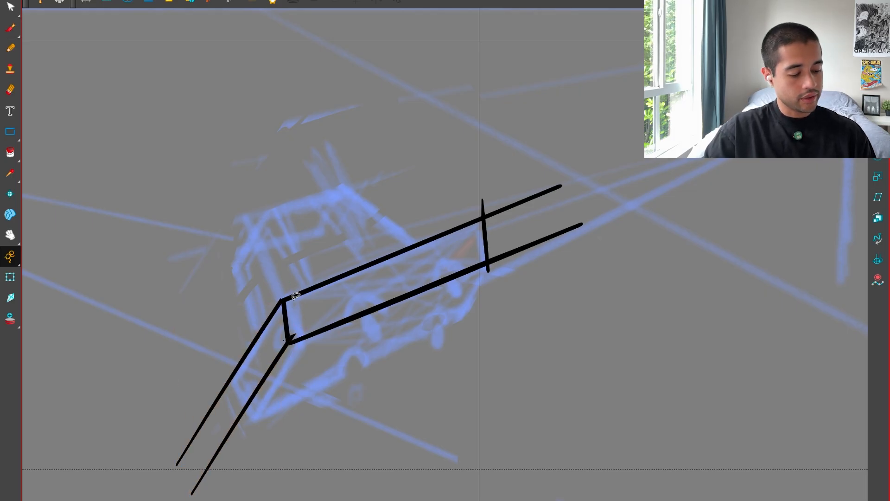
key("alt+b")
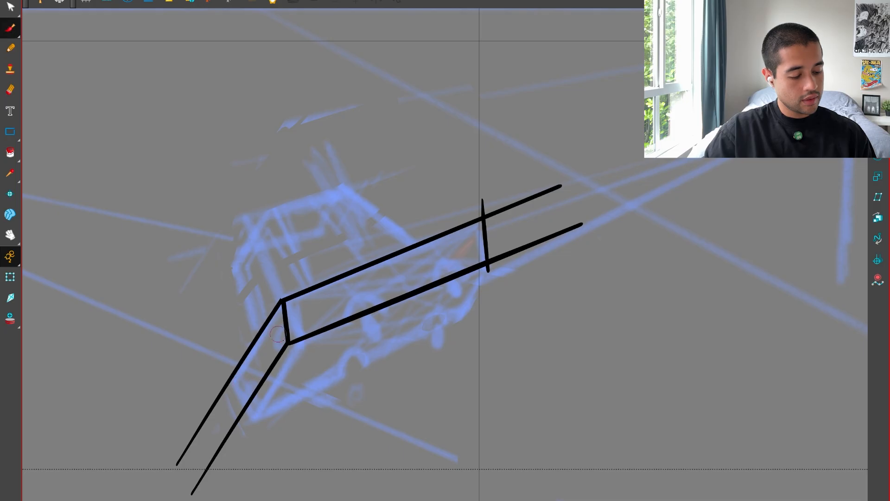
Copy the near corner edge to the front face's far end and trim the diagonals that extend past it.
key("alt+s")
left_click(289, 330)
left_click(286, 332)
left_click(290, 333)
mouse_move(264, 374)
left_mouse_down()
mouse_move(249, 398)
mouse_move(252, 366)
left_mouse_up()
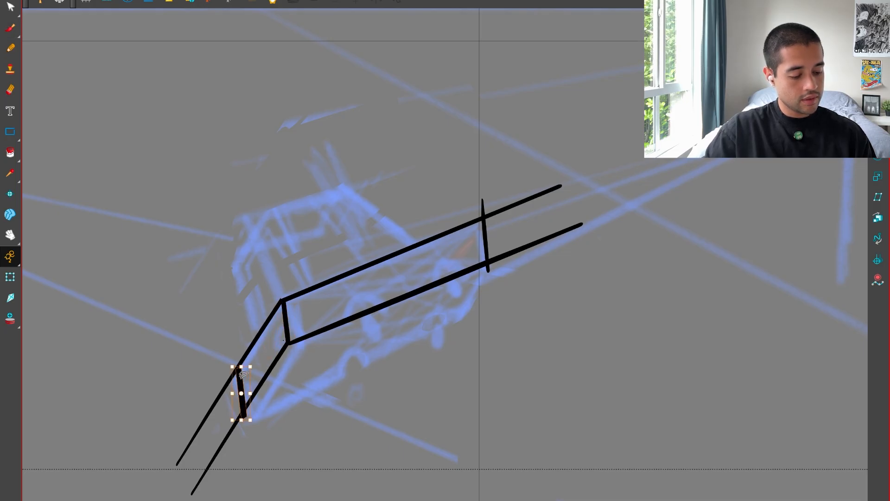
scroll(243, 373, "up", 3)
mouse_move(249, 297)
left_mouse_down()
mouse_move(252, 267)
mouse_move(235, 283)
left_mouse_up()
left_click_drag(223, 321, 230, 340)
mouse_move(234, 402)
left_mouse_down()
mouse_move(247, 414)
mouse_move(263, 395)
left_mouse_up()
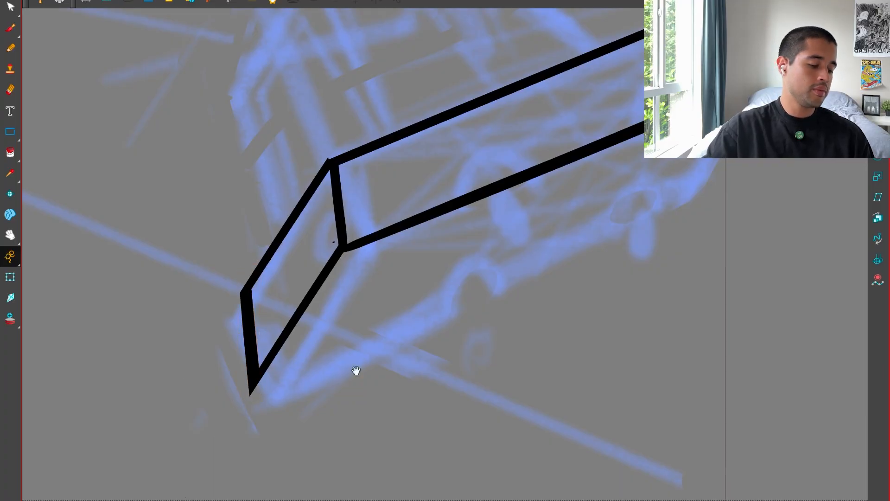
Draw the underside's far long edge and its rear closing edge, and trim all lines overshooting the body's rear corners.
scroll(356, 371, "down", 3)
left_click_drag(374, 401, 316, 441)
scroll(304, 393, "down", 2)
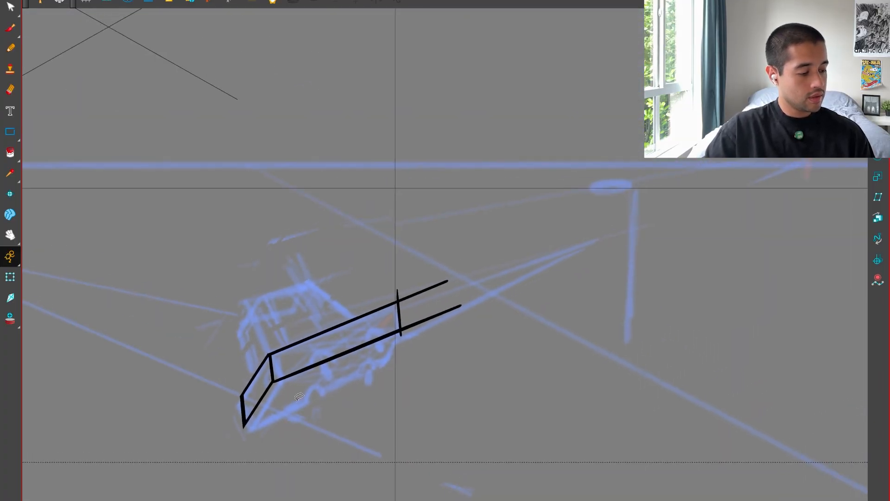
key("alt+b")
mouse_move(244, 424)
left_mouse_down()
mouse_move(552, 285)
mouse_move(584, 253)
left_mouse_up()
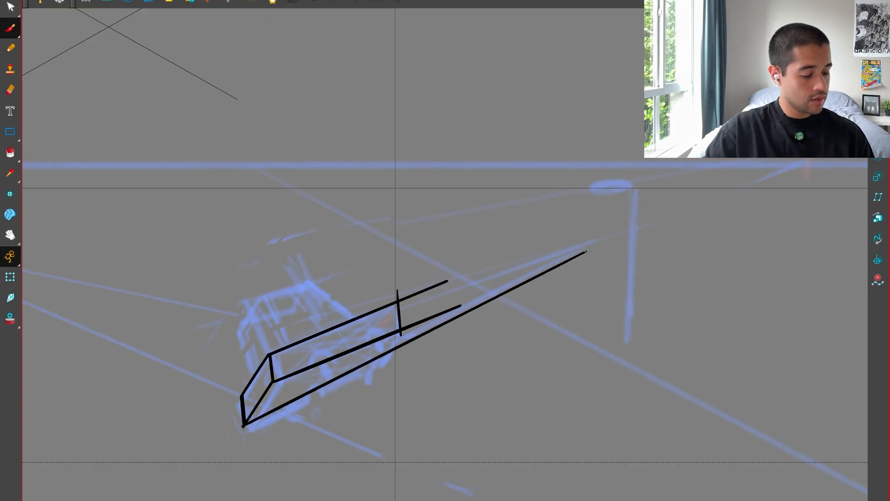
scroll(406, 328, "up", 3)
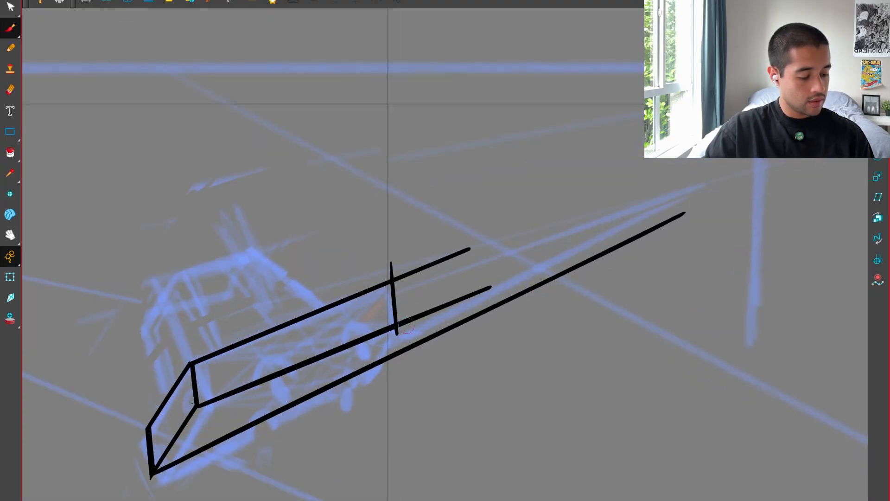
mouse_move(396, 325)
left_mouse_down()
mouse_move(329, 399)
mouse_move(402, 321)
mouse_move(329, 396)
mouse_move(431, 307)
left_mouse_up()
key("ctrl+z")
key("t")
left_click_drag(418, 254, 415, 274)
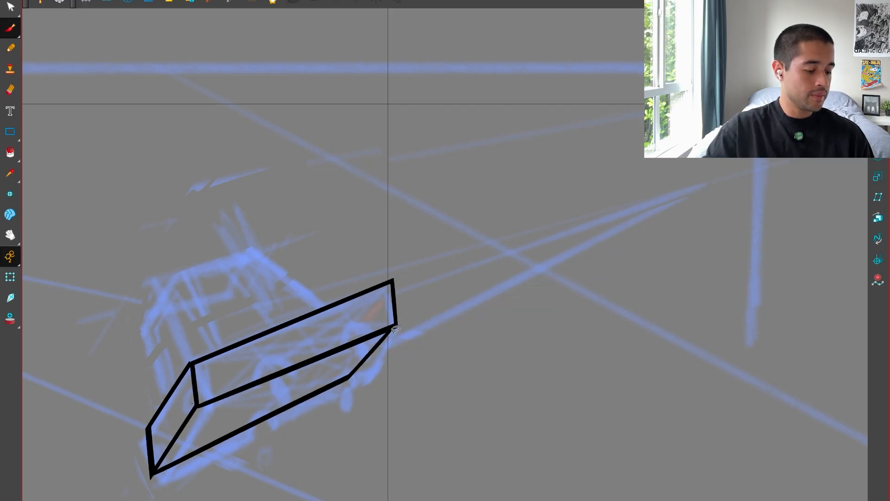
Draw the near front wheel arch on the side's lower edge, trim the edge inside it and add a filled oval wheel.
key("1")
key("2")
key("2")
mouse_move(273, 416)
left_mouse_down()
mouse_move(366, 369)
mouse_move(437, 356)
left_mouse_up()
key("2")
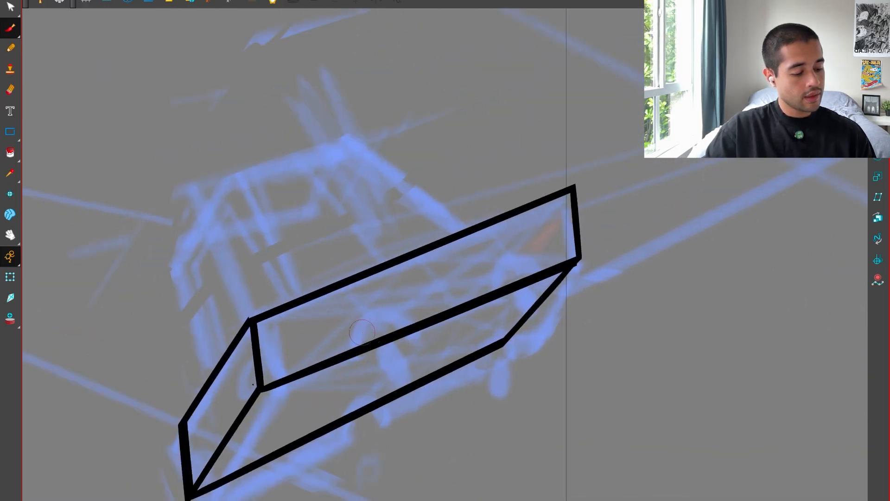
key("2")
mouse_move(337, 385)
left_mouse_down()
mouse_move(408, 341)
mouse_move(394, 319)
mouse_move(414, 331)
left_mouse_up()
key("ctrl+z")
key("t")
mouse_move(371, 333)
left_mouse_down()
mouse_move(393, 384)
mouse_move(333, 390)
mouse_move(372, 343)
mouse_move(370, 385)
mouse_move(383, 354)
mouse_move(364, 388)
mouse_move(366, 378)
left_mouse_up()
key("ctrl+z")
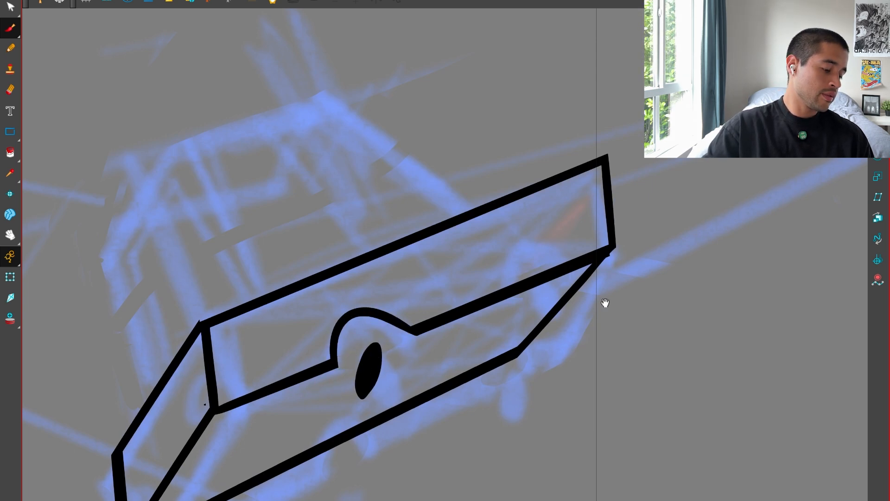
Draw the near rear wheel arch, trim the body edge inside it and add a smaller filled oval wheel.
left_click_drag(606, 302, 582, 339)
key("2")
left_click_drag(483, 350, 538, 309)
key("ctrl+z")
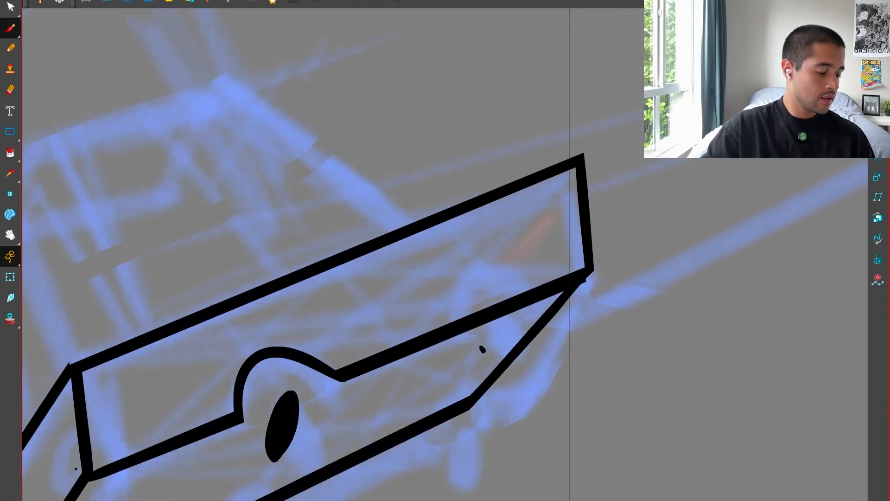
mouse_move(483, 351)
left_mouse_down()
mouse_move(545, 306)
mouse_move(508, 341)
left_mouse_up()
left_click_drag(507, 342, 473, 338)
mouse_move(534, 304)
left_mouse_down()
mouse_move(553, 294)
mouse_move(508, 316)
mouse_move(500, 331)
left_mouse_up()
key("ctrl+z")
key("ctrl+z")
left_click_drag(504, 298, 495, 325)
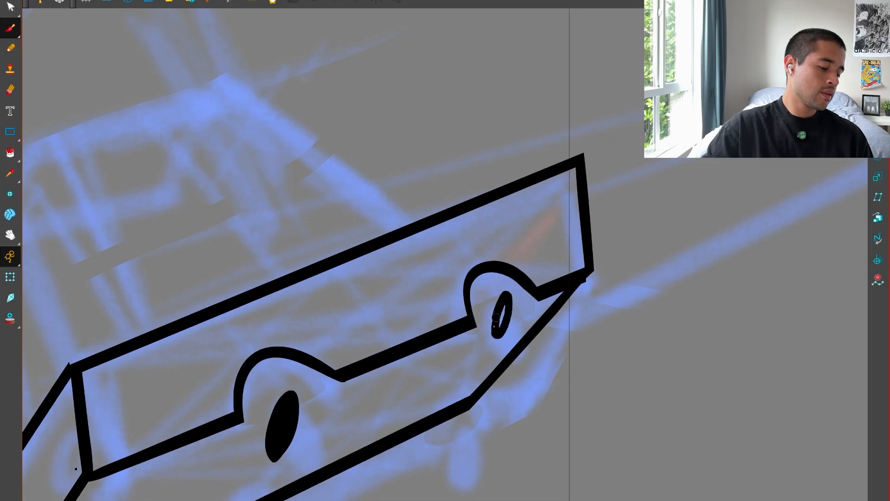
Draw two thin guide lines from the near wheel arches across the underside to its far edge.
scroll(504, 315, "down", 5)
scroll(365, 378, "up", 3)
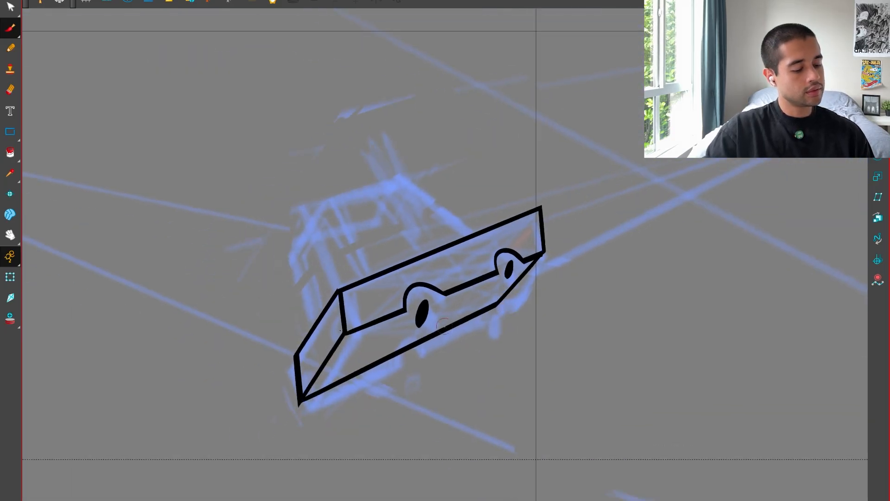
left_click_drag(415, 278, 327, 408)
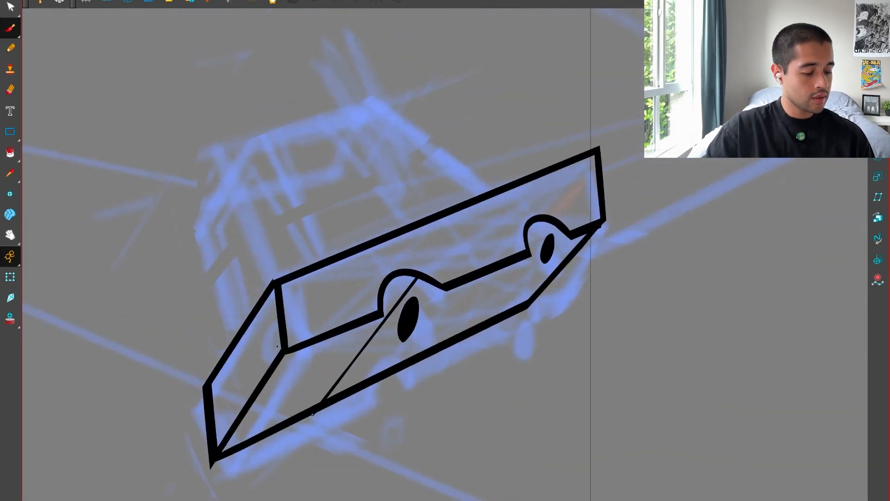
left_click_drag(558, 216, 442, 358)
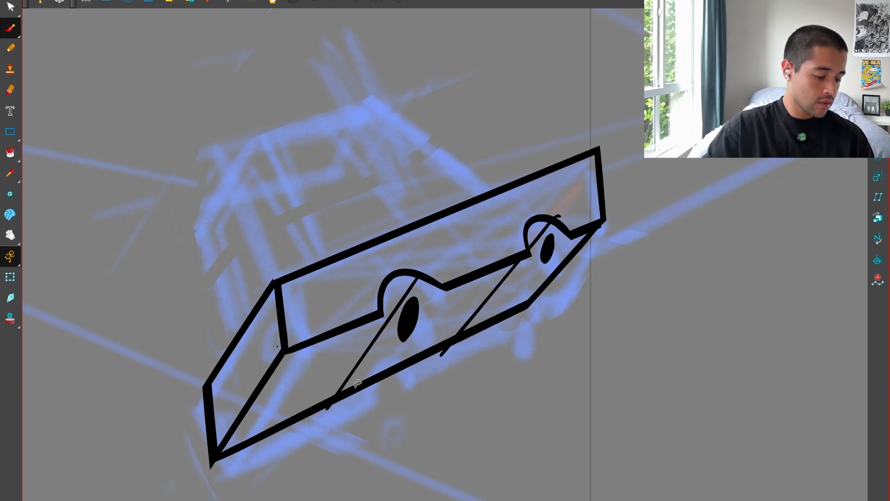
Draw the far front wheel arch at its guide line, trim the edge inside it and add a filled oval wheel.
mouse_move(377, 414)
left_mouse_down()
mouse_move(344, 451)
mouse_move(381, 412)
left_mouse_up()
key("ctrl+z")
key("ctrl+z")
mouse_move(340, 441)
left_mouse_down()
mouse_move(328, 428)
mouse_move(406, 402)
mouse_move(365, 413)
left_mouse_up()
left_click_drag(342, 386, 361, 401)
mouse_move(390, 384)
left_mouse_down()
mouse_move(378, 408)
mouse_move(336, 417)
mouse_move(341, 410)
left_mouse_up()
key("ctrl+z")
key("ctrl+z")
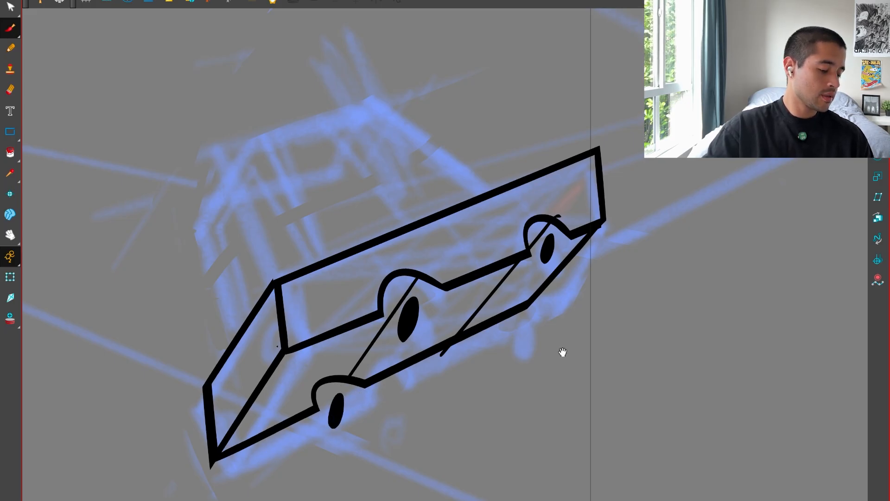
Draw the far rear wheel arch at its guide line, trim the edge inside it and add a filled oval wheel.
left_click_drag(563, 353, 530, 360)
scroll(413, 356, "up", 2)
left_click_drag(387, 361, 453, 356)
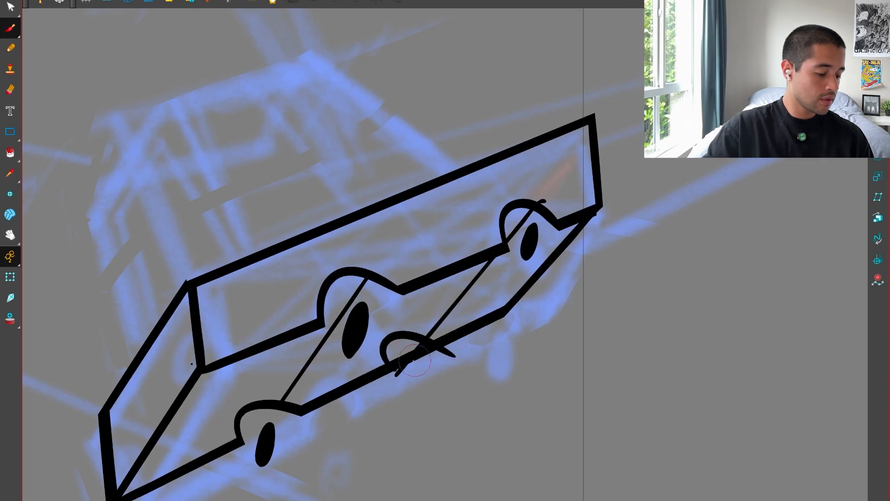
key("ctrl+z")
left_click_drag(406, 412, 477, 371)
mouse_move(400, 356)
left_mouse_down()
mouse_move(418, 368)
mouse_move(422, 341)
mouse_move(448, 359)
left_mouse_up()
mouse_move(394, 392)
left_mouse_down()
mouse_move(416, 360)
mouse_move(405, 381)
left_mouse_up()
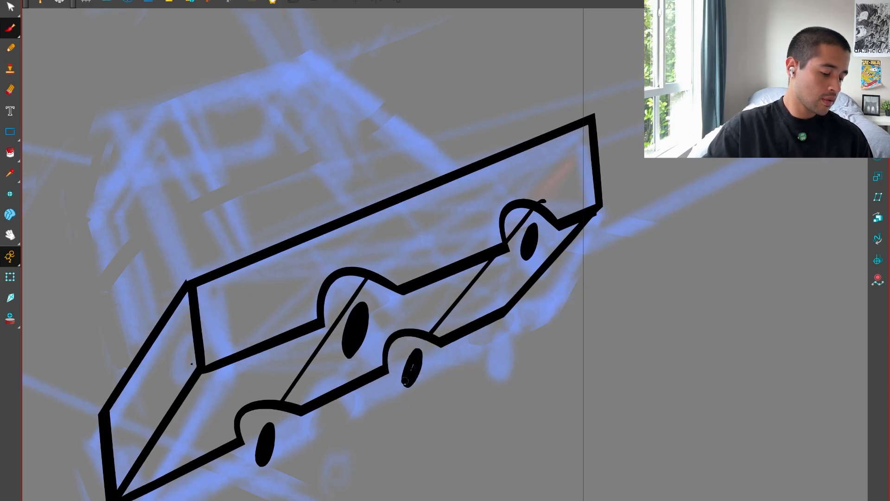
Delete the thin guide lines crossing the underside between the wheel arches.
key("1")
key("1")
key("1")
key("1")
left_click_drag(501, 389, 466, 427)
key("2")
key("2")
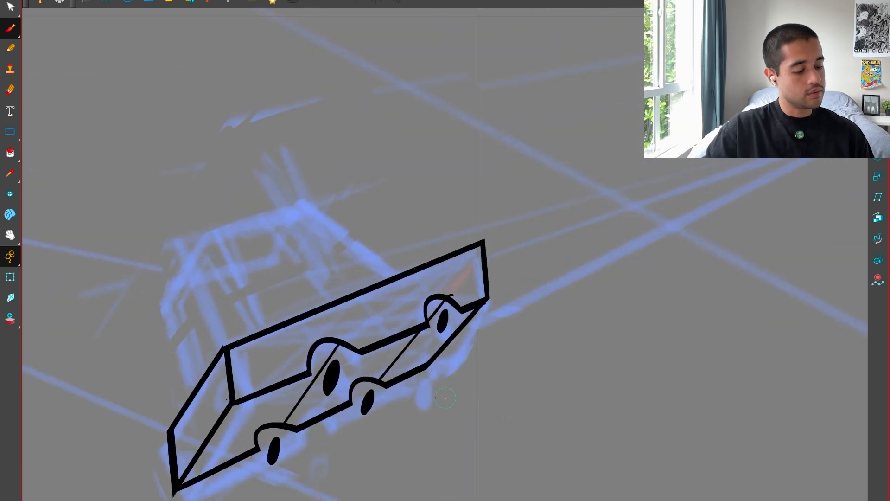
key("alt+s")
left_click(396, 358)
key("Delete")
Draw thin axle lines joining the front and rear wheel pairs, and delete the guide line remnant inside the near rear arch.
key("b")
left_click_drag(278, 438, 333, 372)
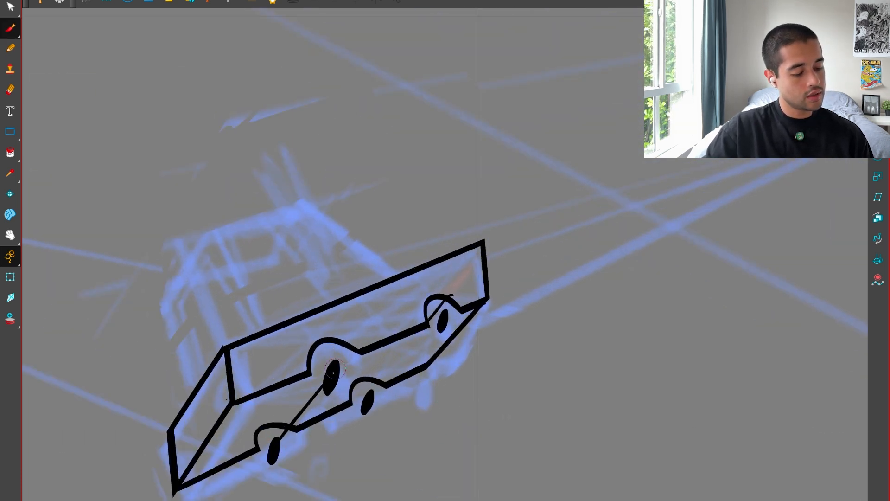
left_click_drag(374, 398, 441, 319)
key("alt+s")
left_click(436, 311)
key("Delete")
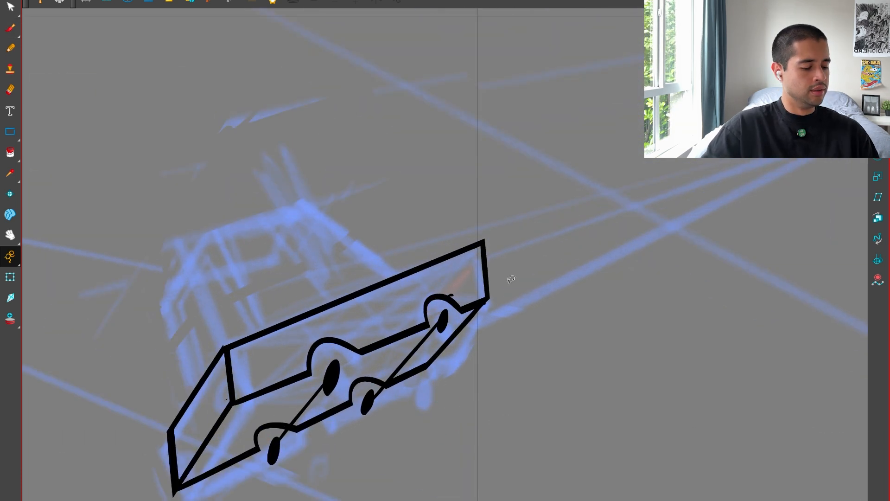
key("1")
key("1")
key("2")
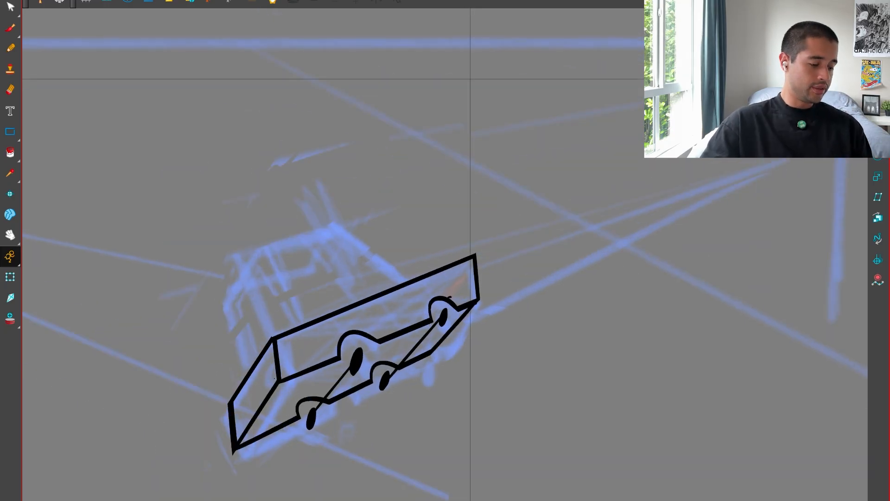
Trim the overshoot from the top of the far rear wheel arch and touch up the wheel beneath it.
left_click(451, 297)
key("Delete")
key("2")
key("2")
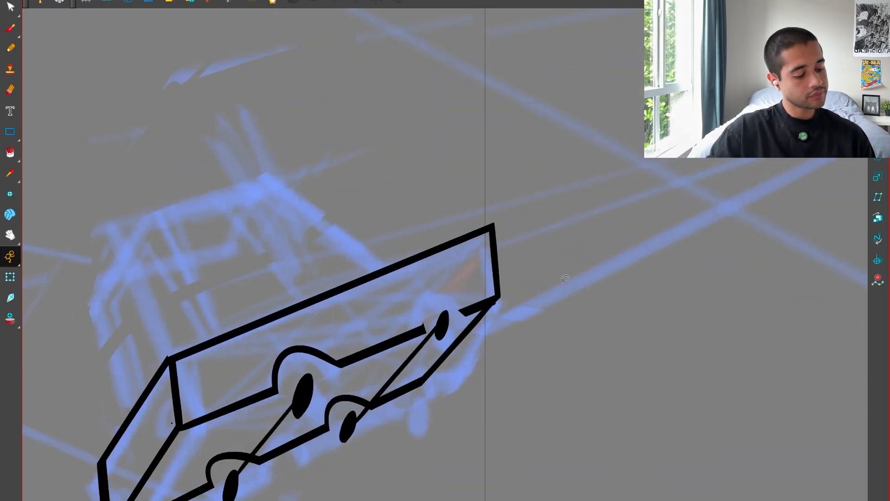
key("ctrl+z")
left_click(459, 278)
left_click(459, 285)
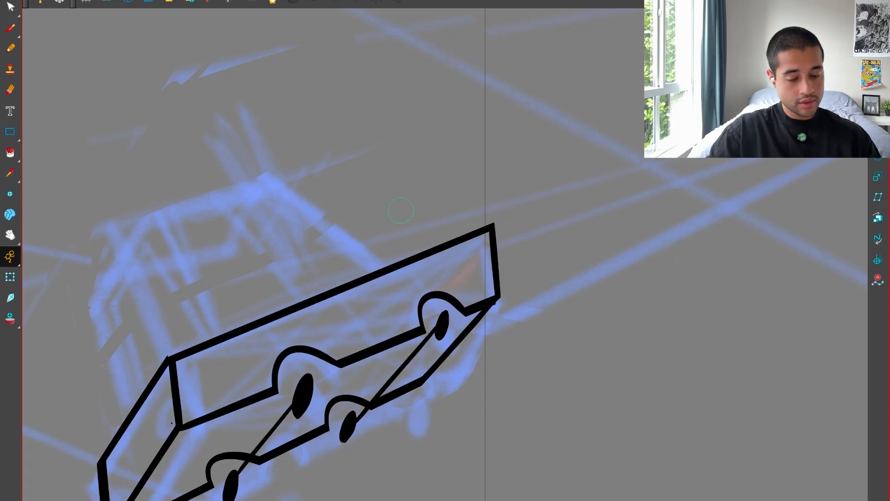
key("alt+b")
left_click_drag(443, 334, 438, 316)
Compare the tilted car's body with the neighbouring upright car key by flipping between the two drawings.
key("1")
key("1")
left_click_drag(550, 320, 606, 334)
key("f")
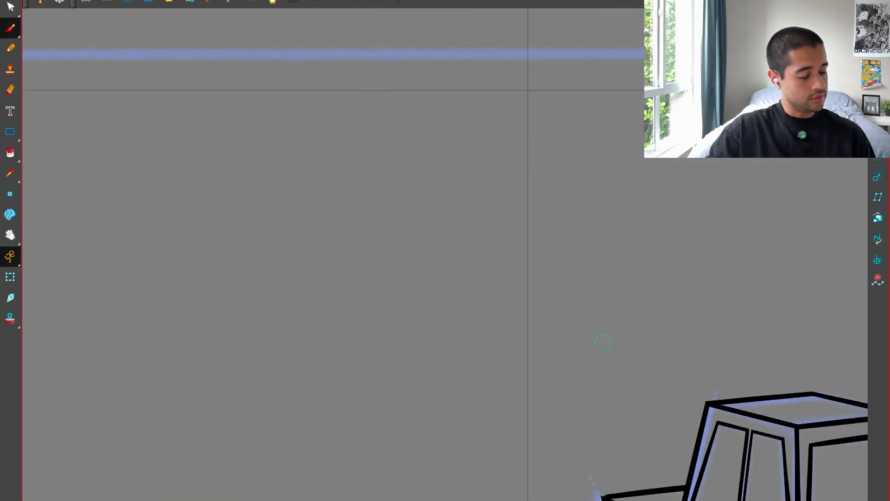
key("g")
key("f")
key("g")
key("1")
key("1")
key("1")
left_click_drag(730, 438, 650, 447)
key("f")
key("g")
key("f")
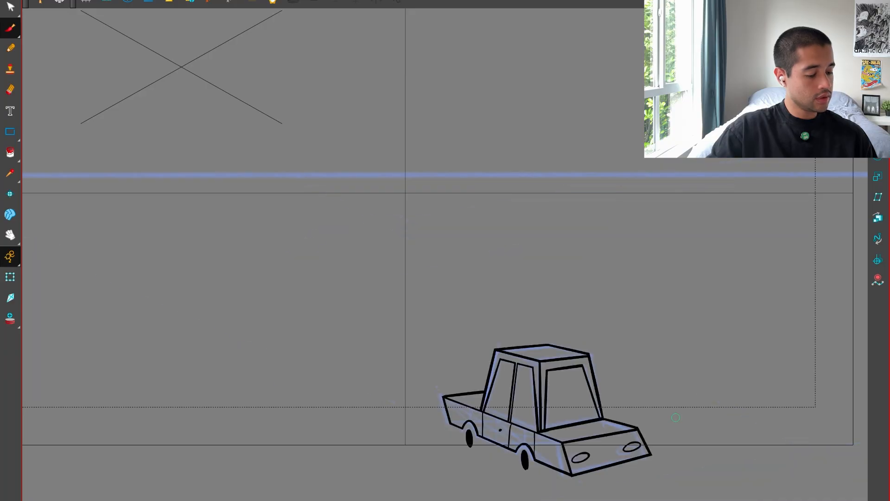
key("g")
Draw the cabin's side outline on the tilted body with two slanted pillars and a roof line, trimming the overshooting ends.
key("2")
key("2")
left_click_drag(399, 375, 512, 355)
left_click_drag(318, 268, 362, 387)
left_click_drag(291, 290, 468, 242)
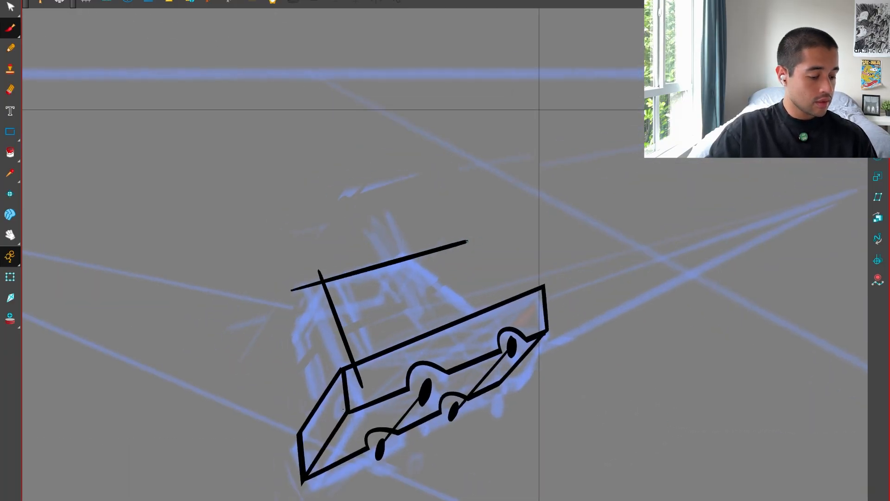
left_click_drag(383, 244, 487, 330)
key("t")
left_click_drag(381, 258, 402, 242)
left_click_drag(432, 231, 430, 255)
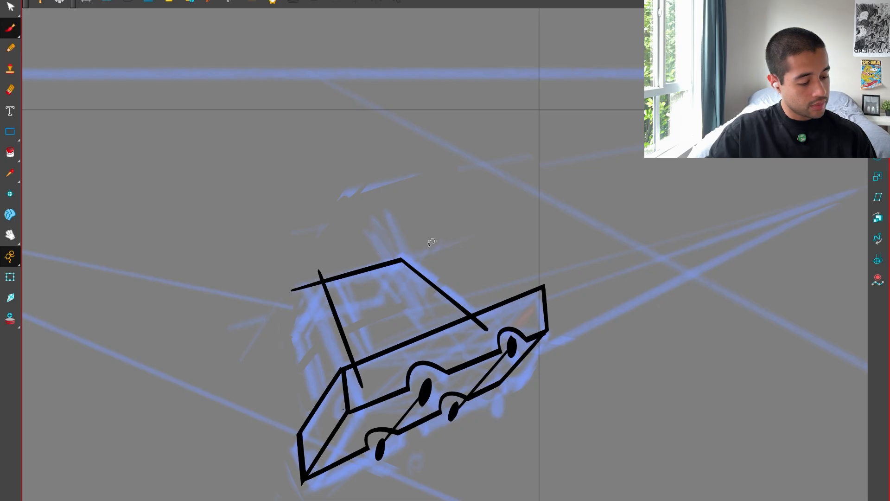
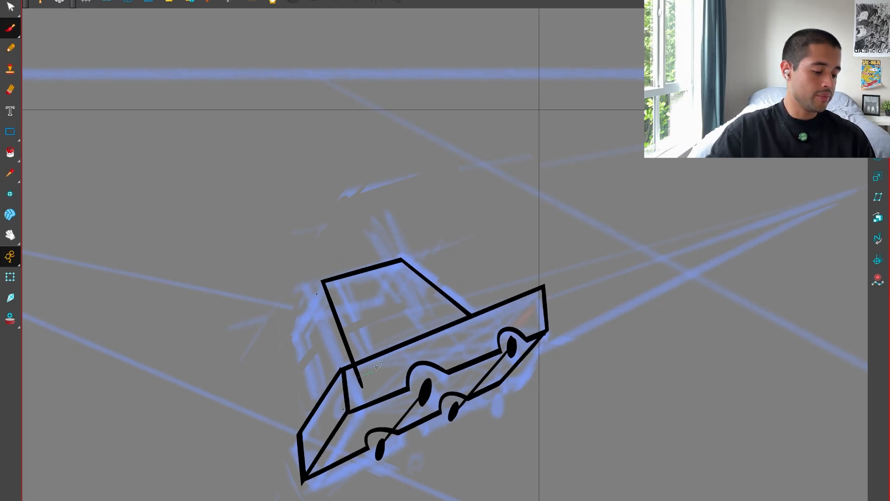
left_click_drag(379, 366, 386, 363)
Draw the roof edge sloping down from the cabin's upper corner and add an outer pillar down to the body.
key("2")
left_click_drag(288, 276, 237, 363)
mouse_move(249, 305)
left_mouse_down()
mouse_move(286, 459)
mouse_move(244, 306)
left_mouse_up()
key("ctrl+z")
key("t")
left_click_drag(238, 322, 263, 294)
key("1")
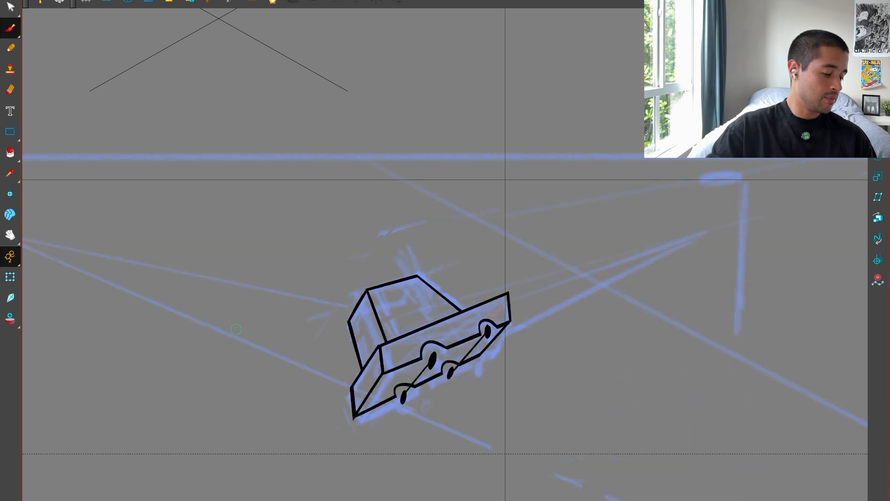
key("2")
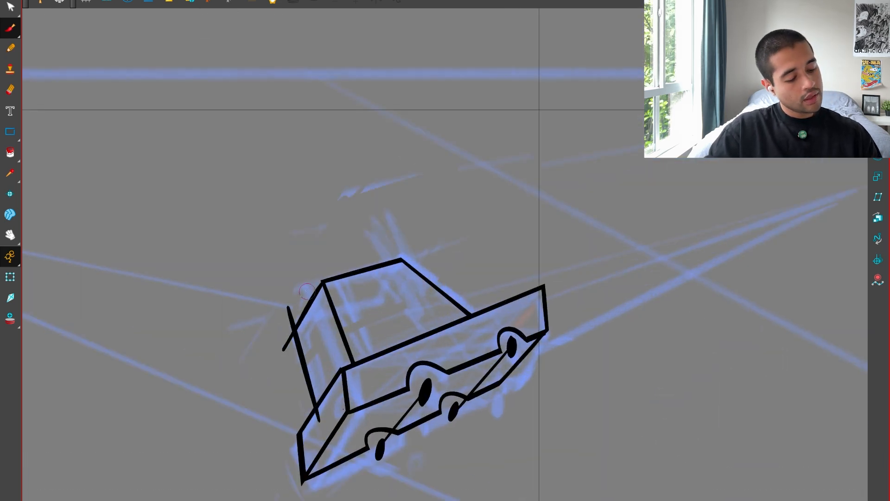
Redraw the cabin's outer pillar slightly farther out, trim its overshoots and check it against the adjacent frame.
key("ctrl+z")
mouse_move(284, 326)
left_mouse_down()
mouse_move(315, 446)
mouse_move(317, 426)
left_mouse_up()
key("t")
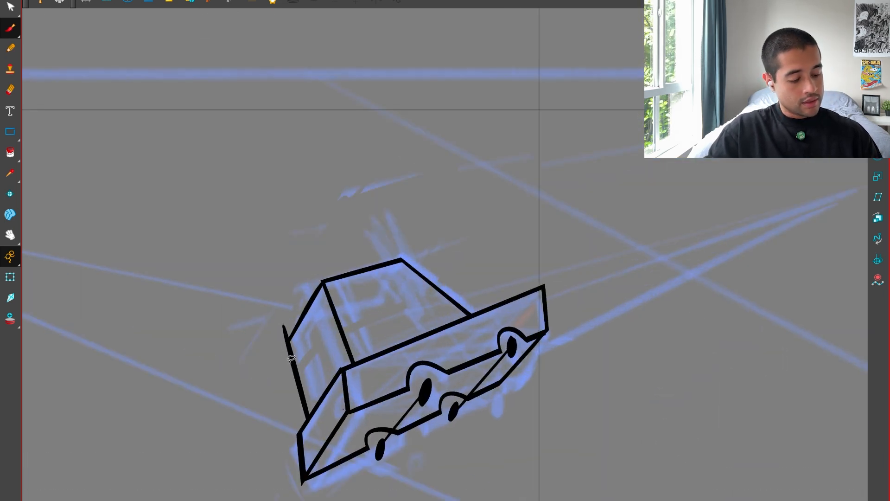
key("1")
key("1")
key("1")
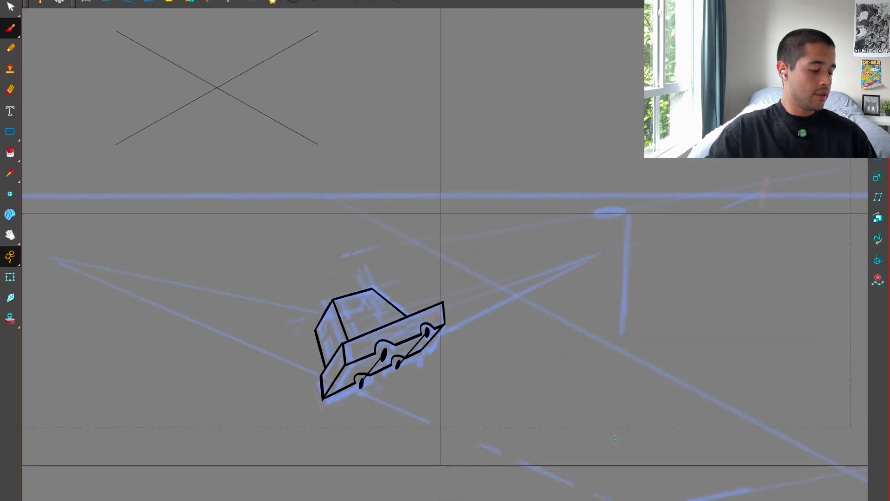
key("comma")
key("period")
Draw the window outline inside the cabin's end face, parallel to its edges, and clean up the overlapping corners.
key("2")
key("2")
left_click_drag(271, 331, 389, 312)
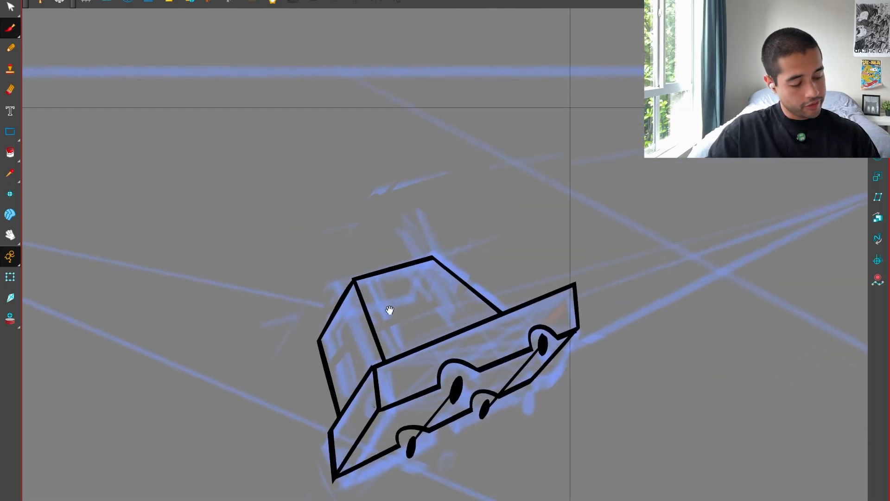
key("2")
mouse_move(335, 333)
left_mouse_down()
mouse_move(369, 280)
mouse_move(405, 360)
left_mouse_up()
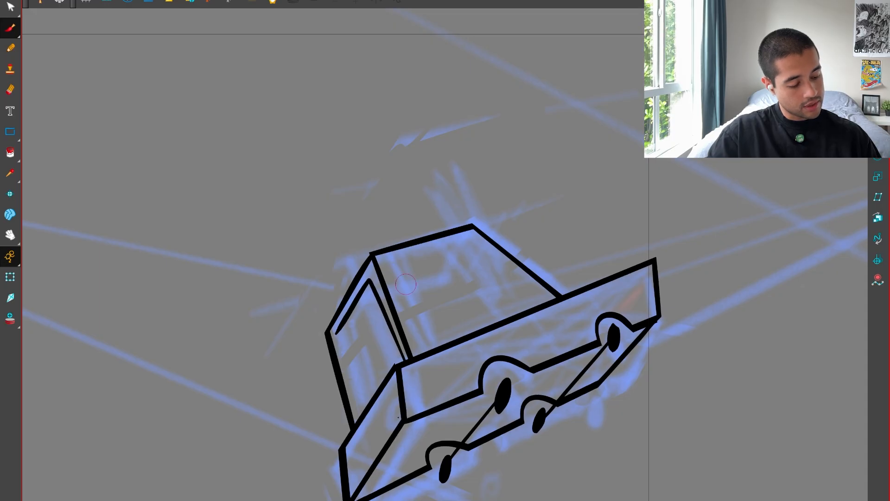
key("ctrl+z")
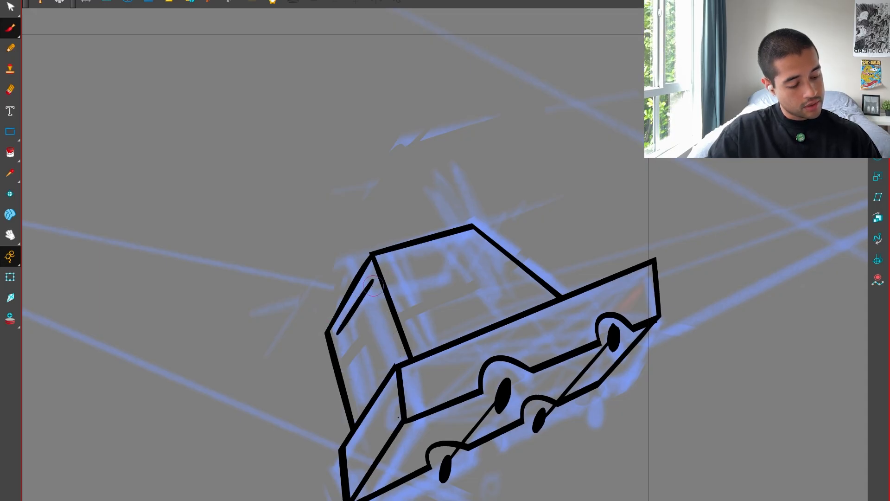
left_click_drag(367, 280, 414, 379)
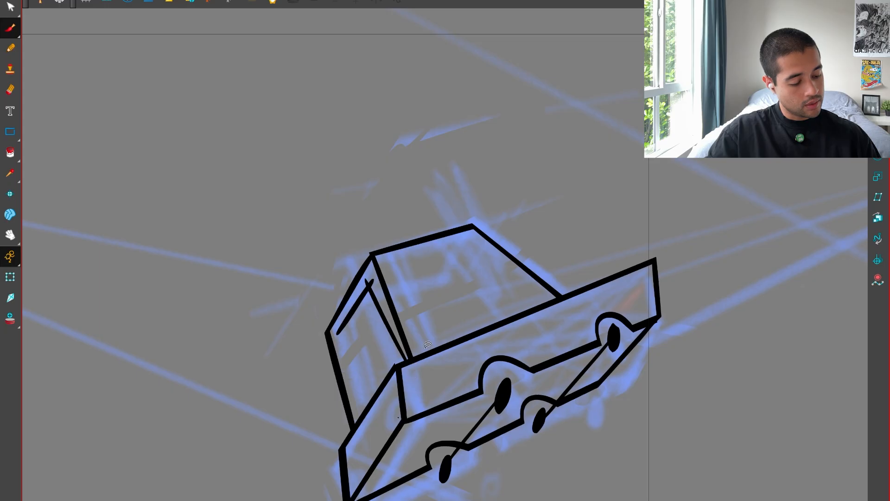
left_click_drag(340, 325, 358, 425)
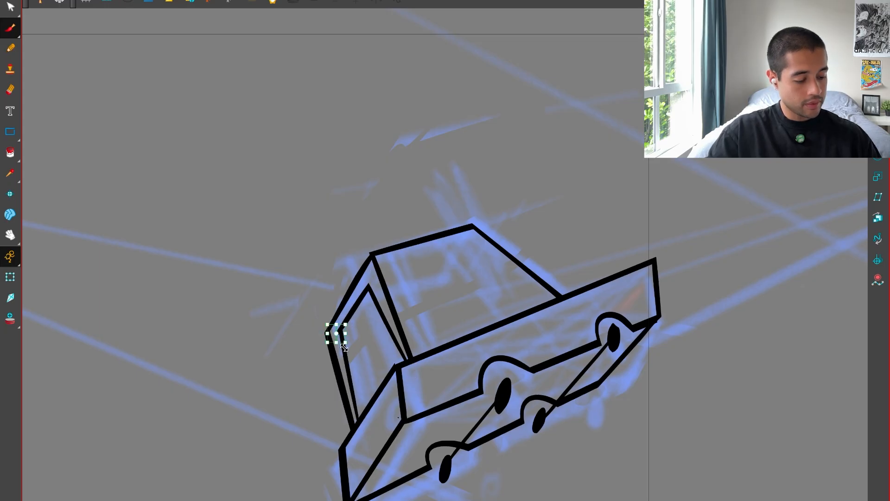
scroll(344, 347, "up", 5)
left_click_drag(364, 374, 371, 346)
scroll(652, 330, "down", 5)
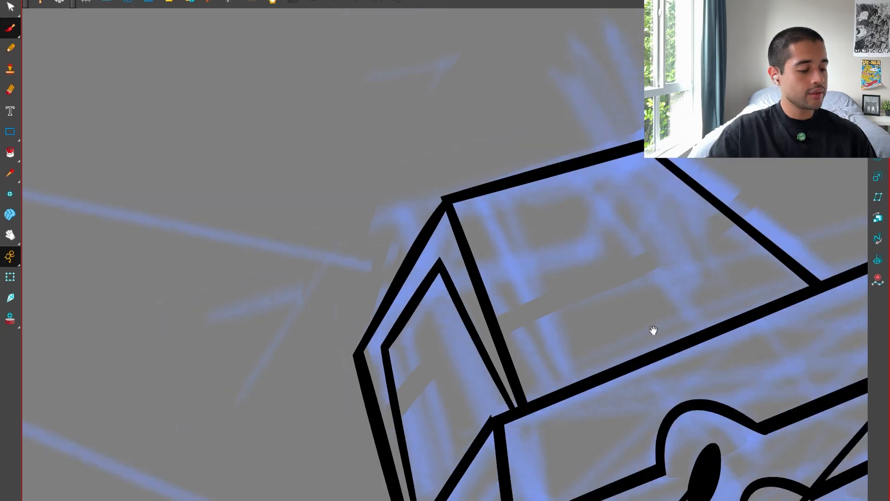
Compare the cabin and its end window with the windows on the upright car key.
left_click_drag(652, 329, 523, 354)
key("1")
key("1")
key("f")
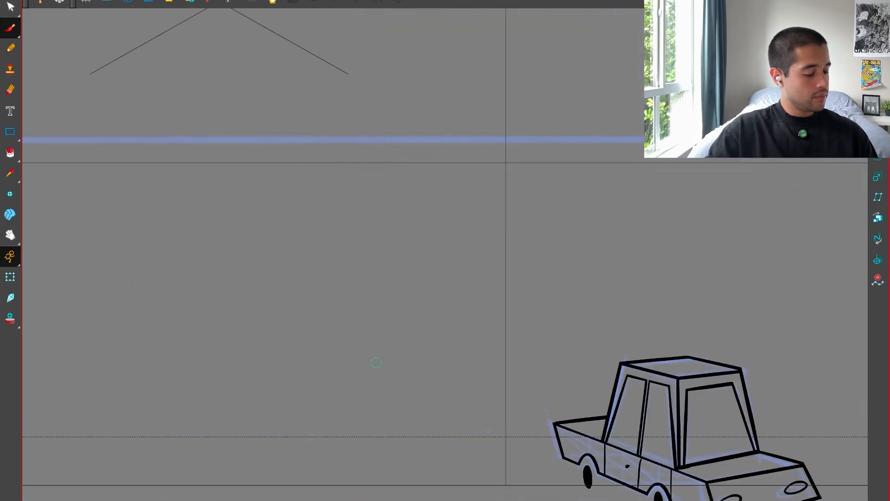
key("g")
key("f")
key("g")
key("f")
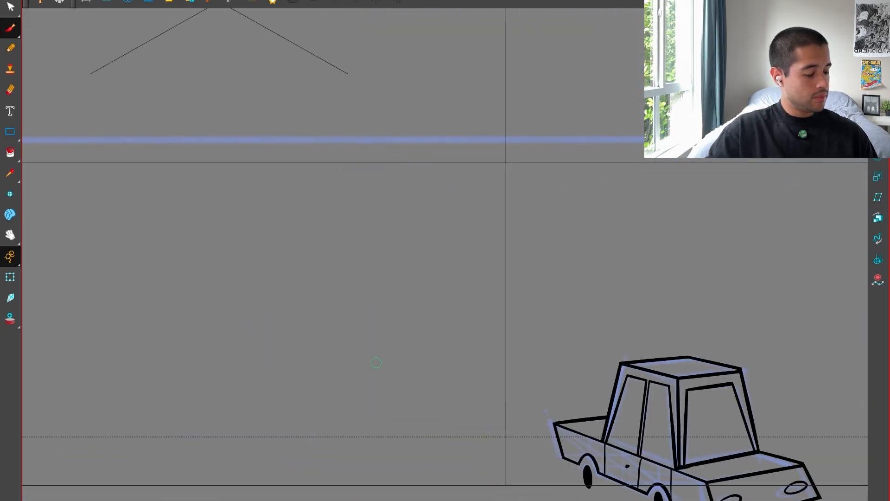
key("g")
Draw the side window frame inside the cabin's side outline, with both slanted sides and the top edge.
key("2")
key("2")
key("2")
left_click_drag(269, 284, 311, 431)
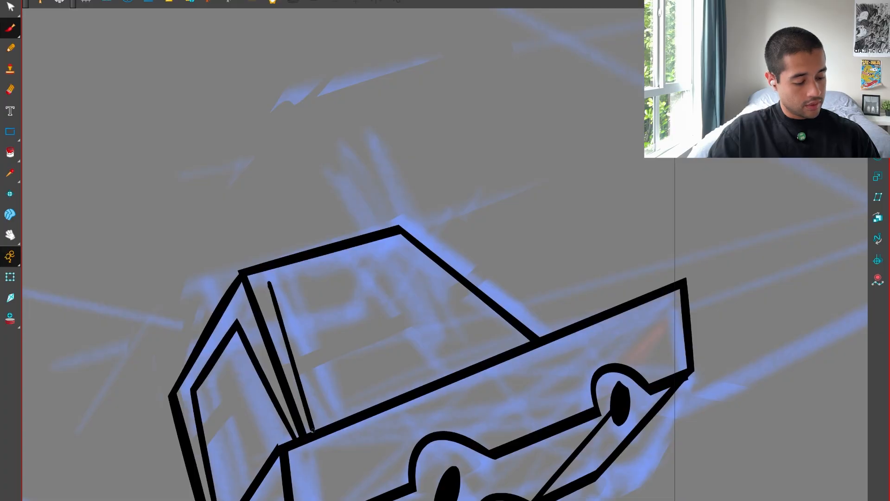
mouse_move(270, 284)
left_mouse_down()
mouse_move(400, 245)
mouse_move(527, 347)
left_mouse_up()
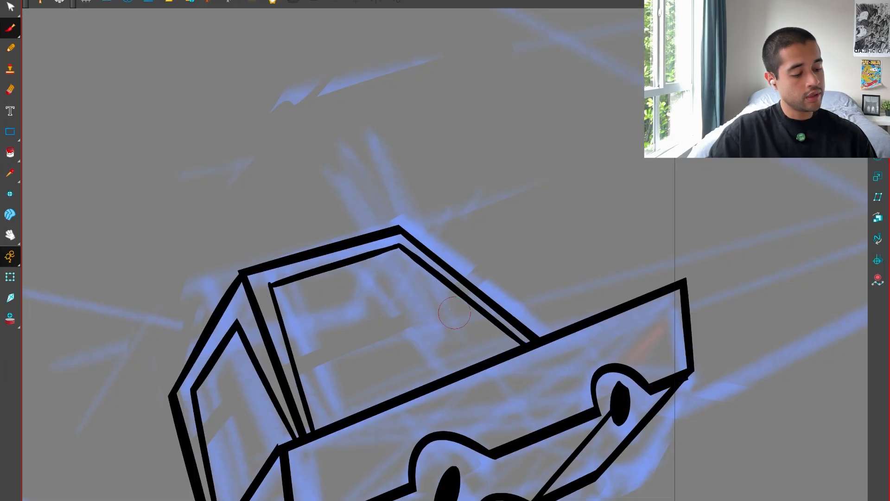
key("1")
key("1")
key("1")
key("1")
key("2")
key("2")
key("2")
key("2")
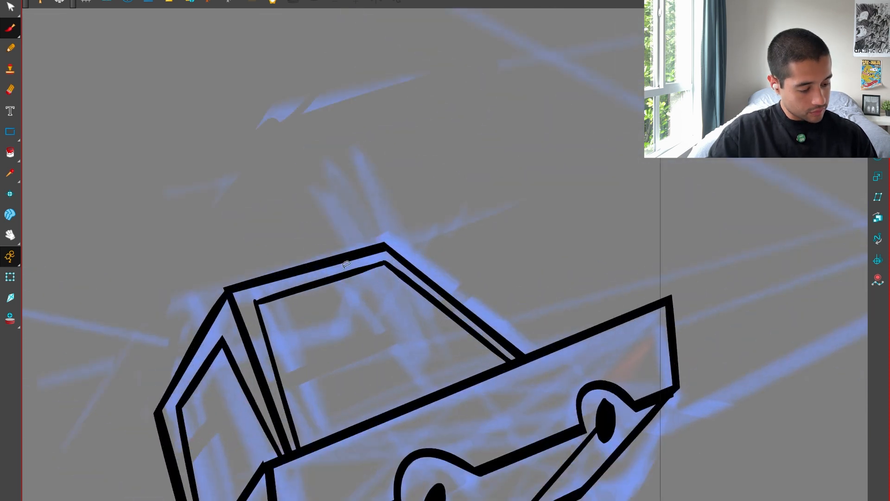
Adjust the side window's top edge and its rear corner so they sit inside the roof line.
key("alt+s")
left_click(320, 282)
key("2")
key("2")
key("alt+shift+s")
key("alt+shift+s")
key("alt+shift+s")
left_click_drag(348, 267, 343, 266)
left_click(368, 255)
left_click_drag(364, 228, 351, 228)
left_click(429, 191)
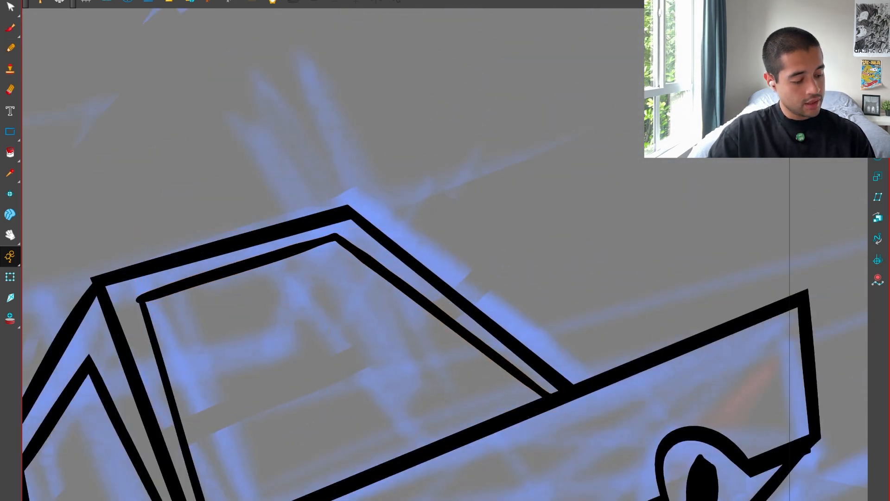
Compare the adjusted side window frame with the side windows on the upright car key.
key("1")
key("1")
key("1")
key("1")
key("1")
key("f")
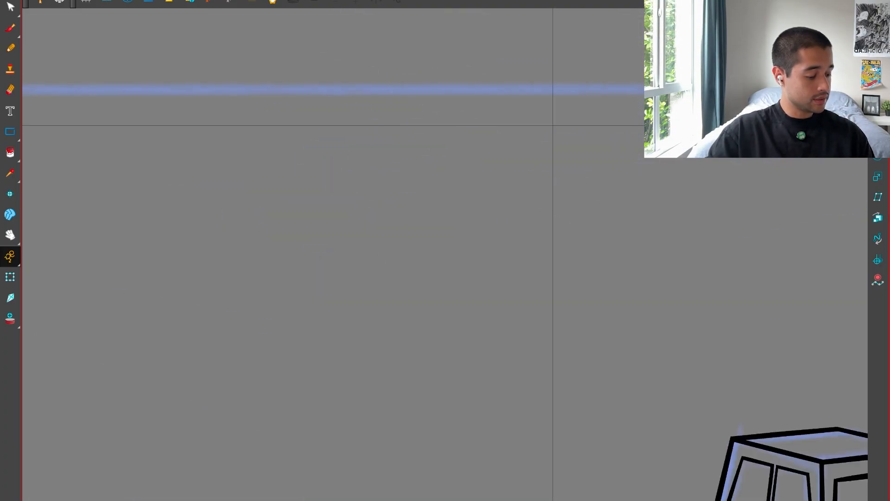
key("1")
key("g")
key("f")
key("2")
key("2")
key("g")
key("2")
key("2")
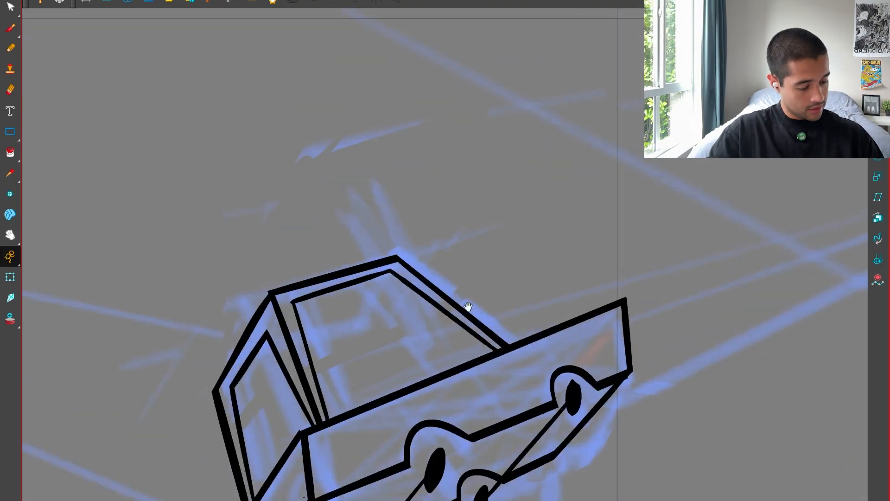
left_click(353, 239)
key("2")
key("alt+shift+s")
key("alt+shift+s")
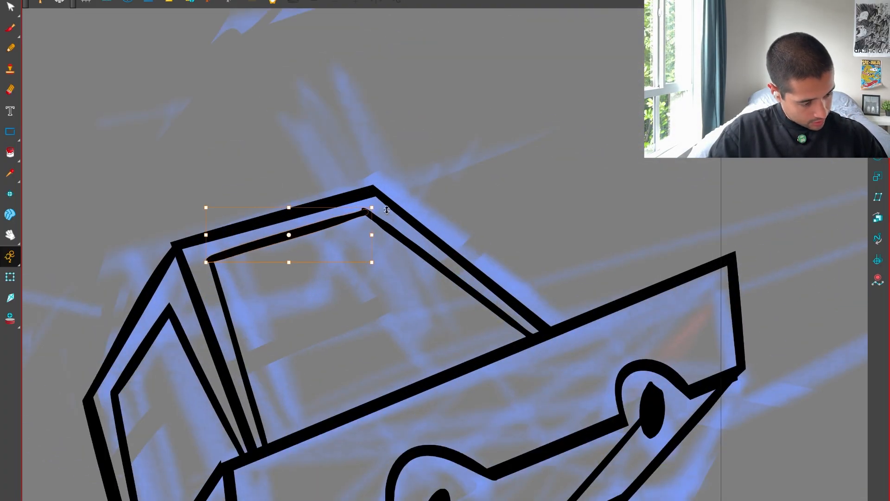
left_click(385, 207)
key("1")
key("alt+b")
left_click_drag(237, 257, 291, 423)
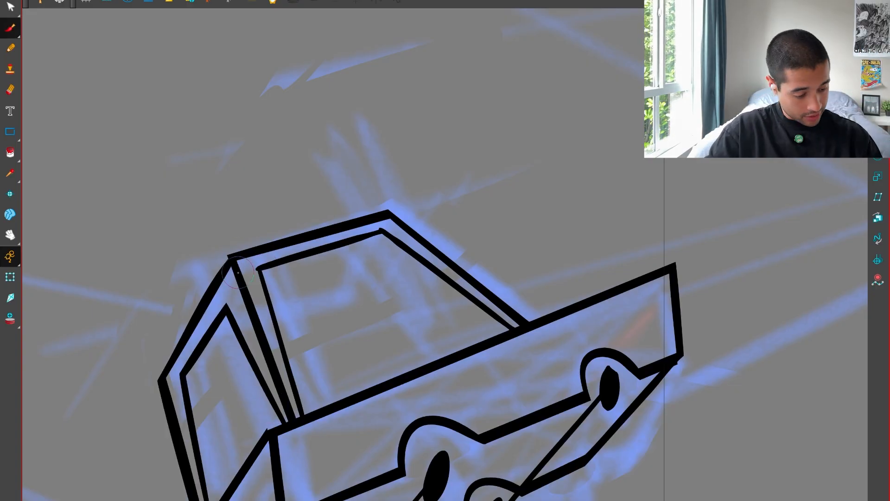
left_click_drag(298, 416, 262, 270)
key("ctrl+z")
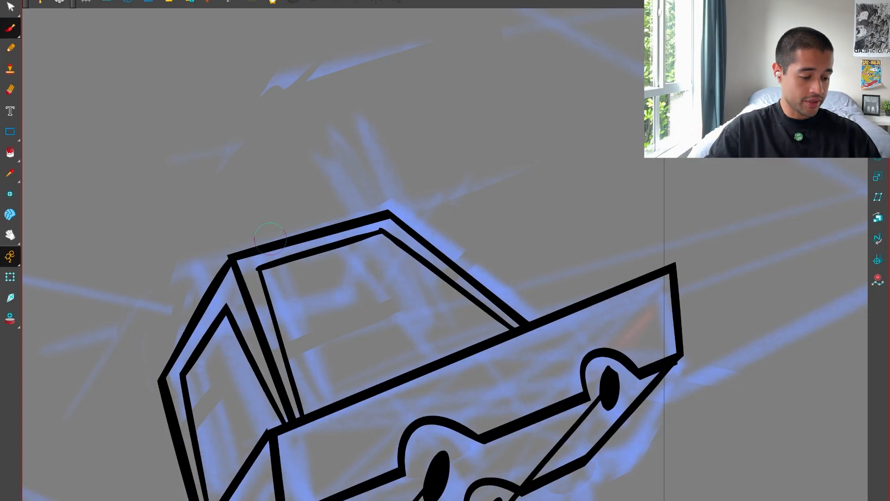
key("ctrl+z")
key("ctrl+z")
Draw two parallel pillar lines dividing the side window, trim them at its top edge and touch up that edge's corner.
key("2")
left_click_drag(292, 226, 413, 410)
mouse_move(304, 221)
left_mouse_down()
mouse_move(423, 402)
mouse_move(404, 407)
left_mouse_up()
key("ctrl+z")
key("ctrl+shift+z")
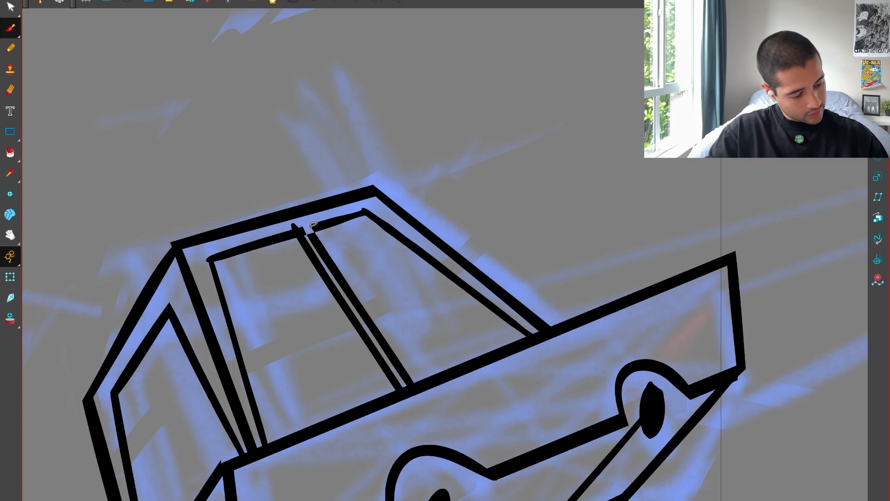
key("ctrl+z")
key("1")
key("1")
key("1")
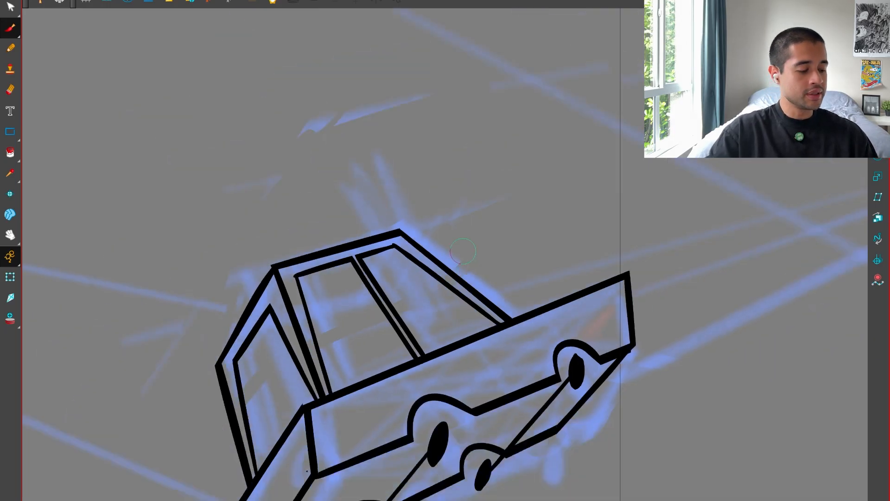
key("2")
key("2")
key("2")
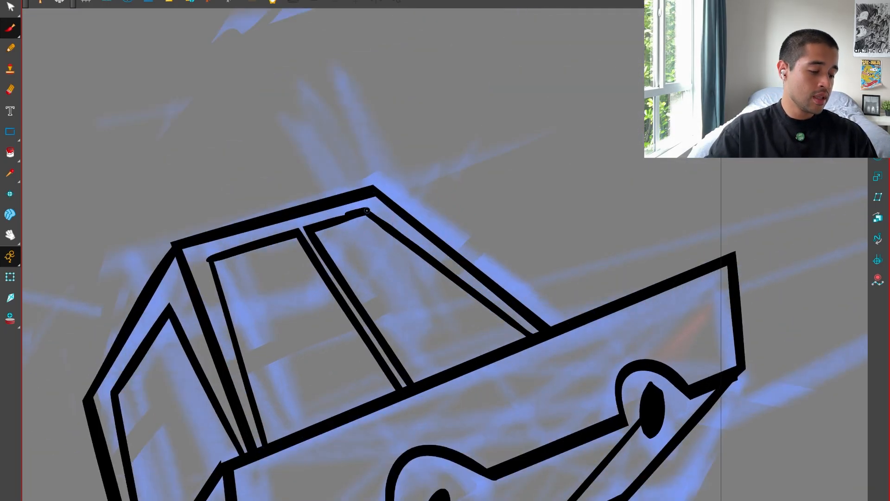
Examine the whole tilted car with its divided side windows against the upright car key.
key("1")
key("1")
key("1")
key("1")
key("1")
key("1")
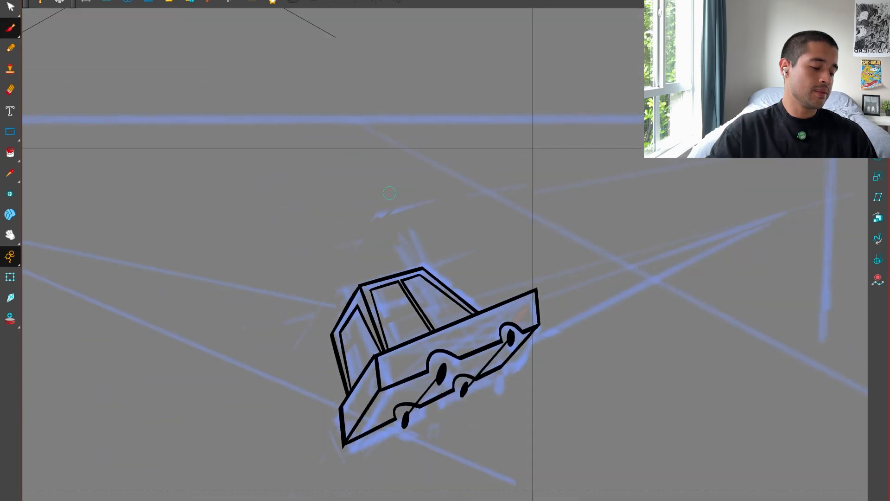
left_click_drag(604, 407, 545, 396)
key("f")
key("g")
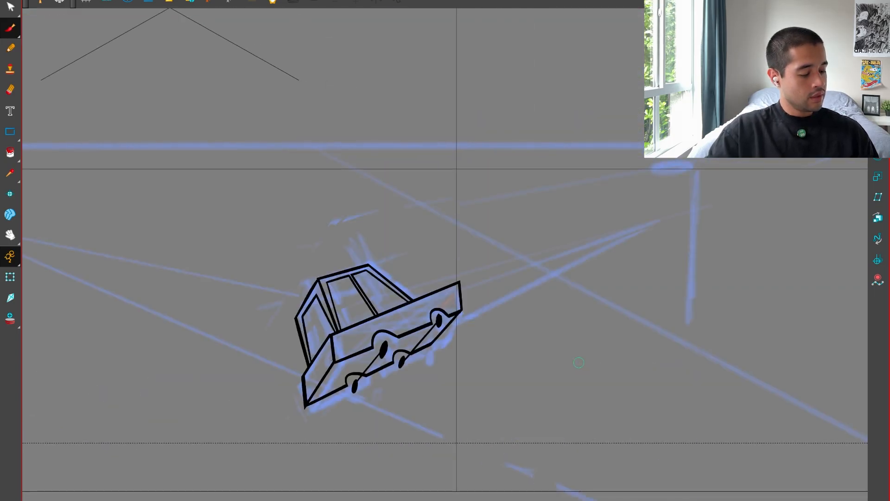
key("f")
key("g")
Try to draw two door lines and a handle dot on the side of the tilted car at frame 13.
key("2")
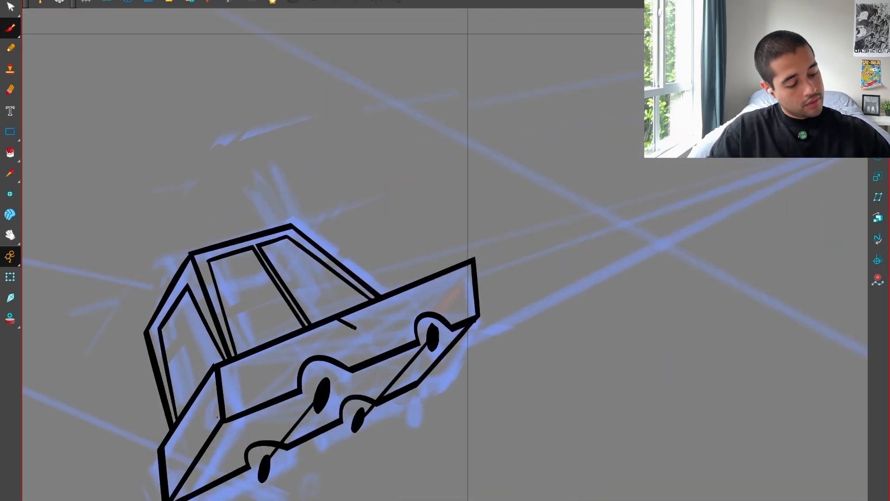
left_click_drag(356, 328, 386, 353)
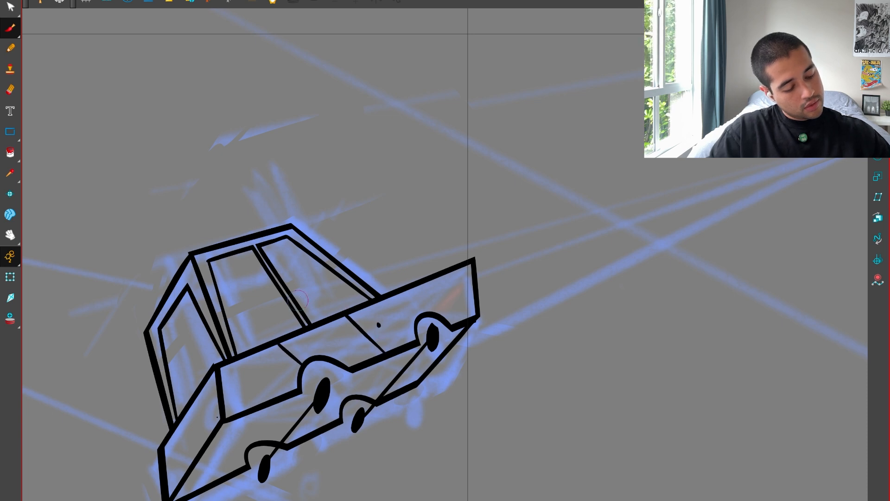
key("1")
key("1")
key("1")
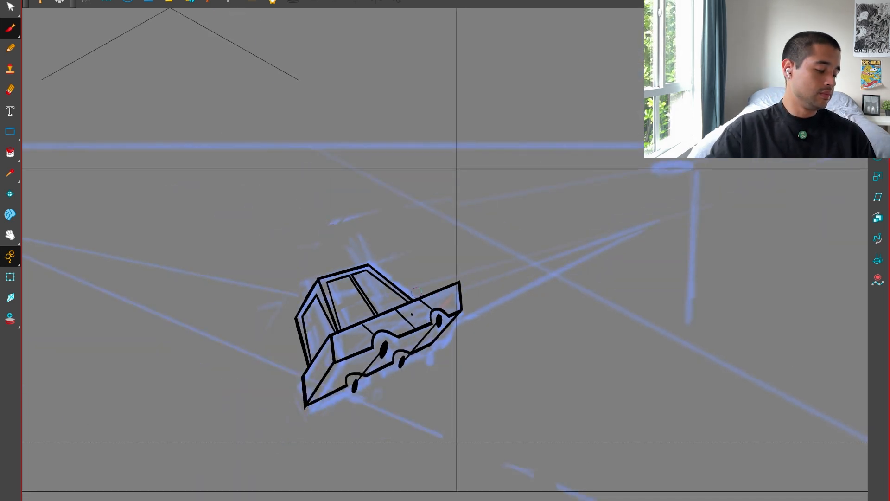
key("f")
key("g")
key("f")
key("g")
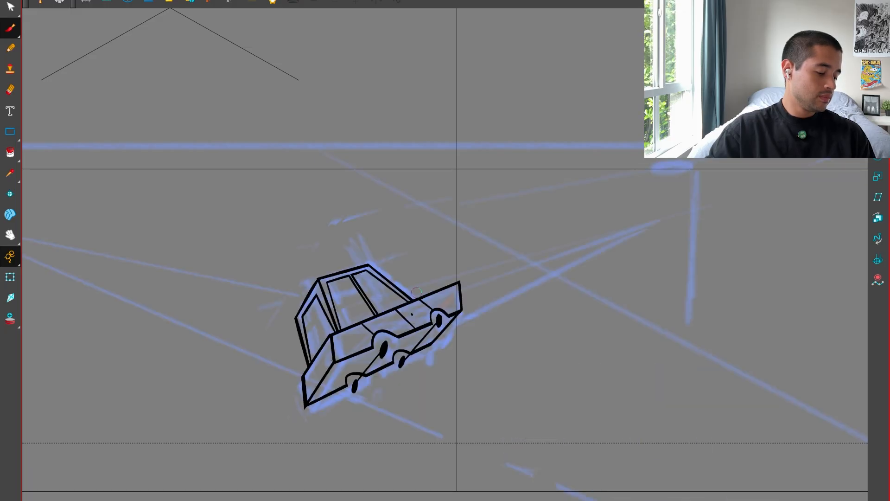
key("2")
key("2")
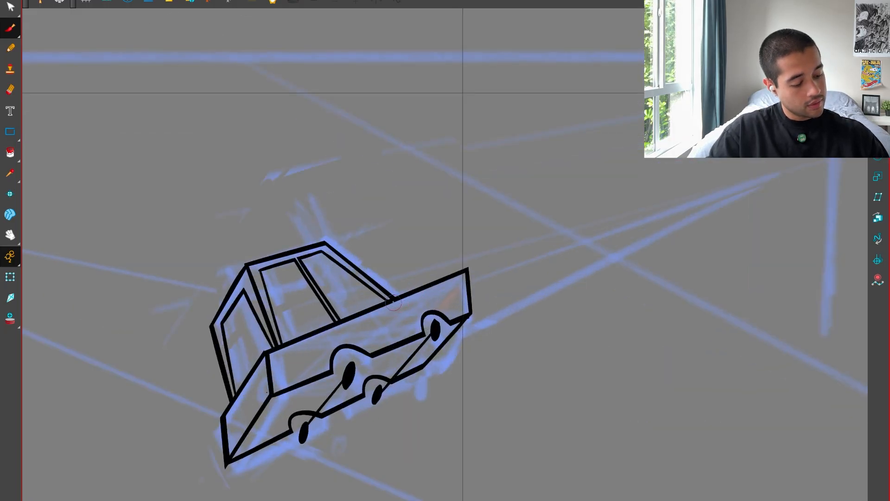
Draw the rear door line on the upright car key, running down from the cabin's rear corner.
key("f")
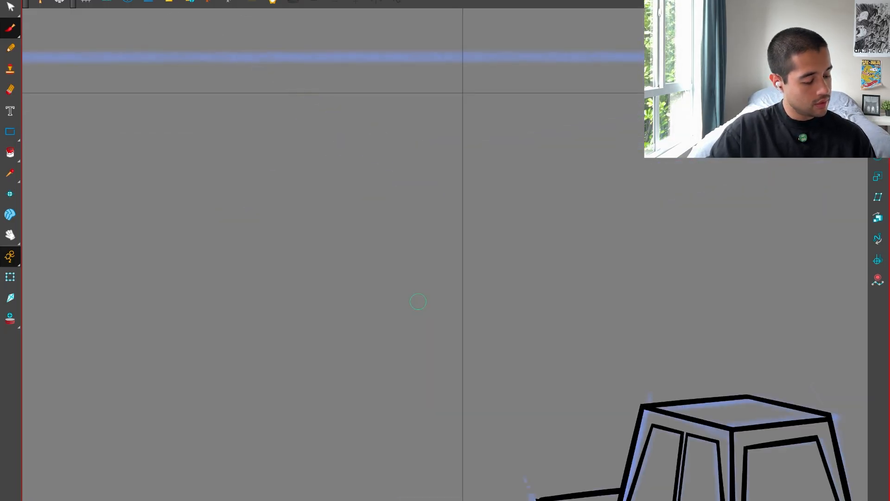
key("g")
key("f")
key("g")
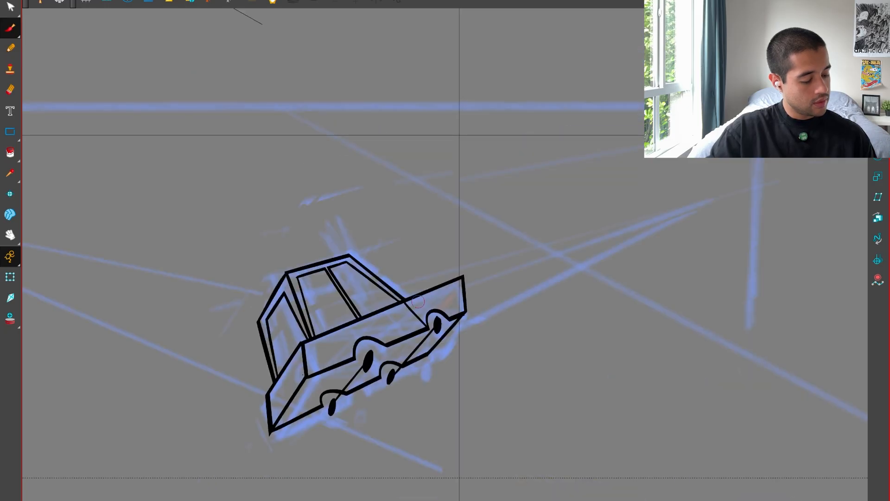
key("f")
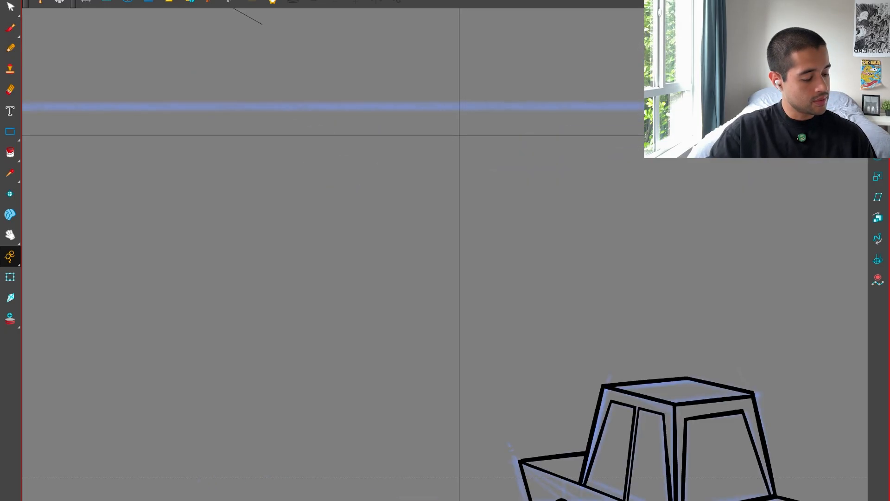
left_click_drag(582, 486, 584, 500)
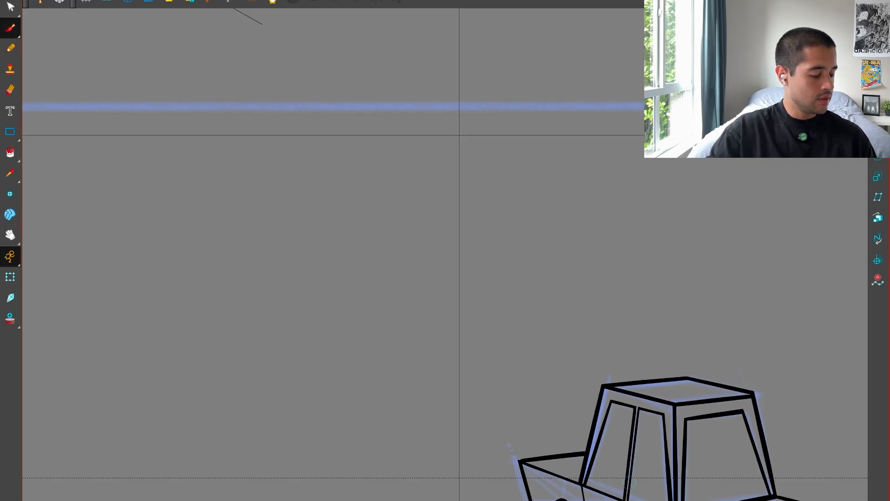
Draw two door lines down the tilted car's side, one below the window pillar and one below the cabin's lower corner.
key("g")
key("f")
key("g")
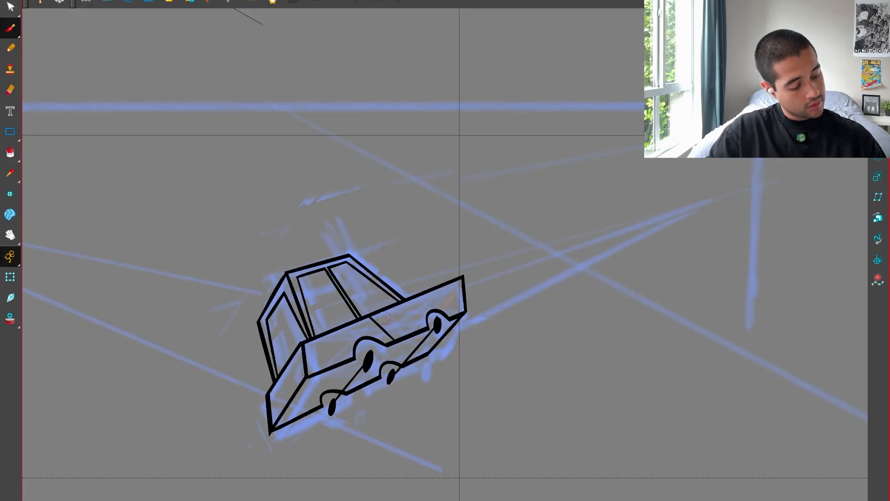
key("f")
key("g")
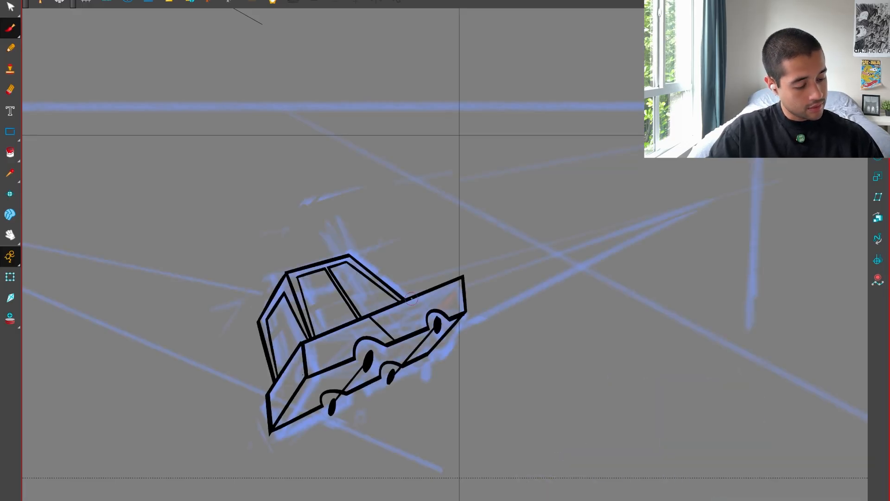
key("f")
key("g")
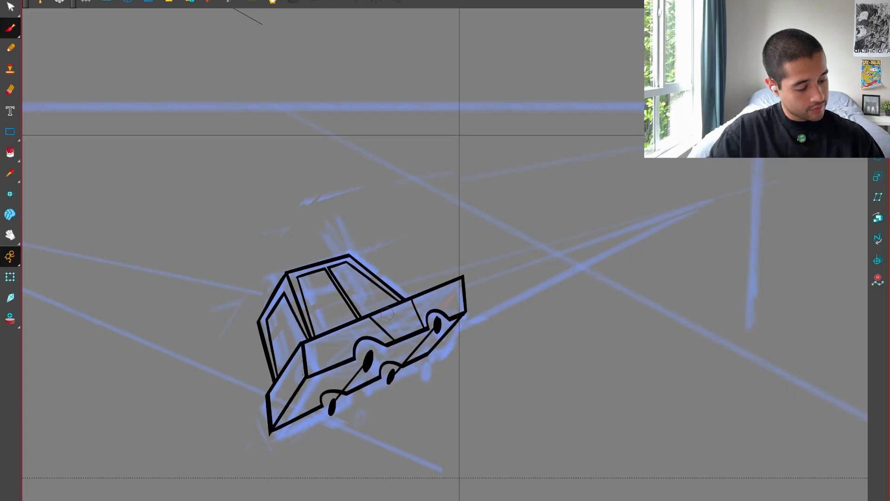
Add a door handle dot on the tilted car's side, checking it against the upright car key.
key("f")
key("g")
key("1")
key("1")
key("1")
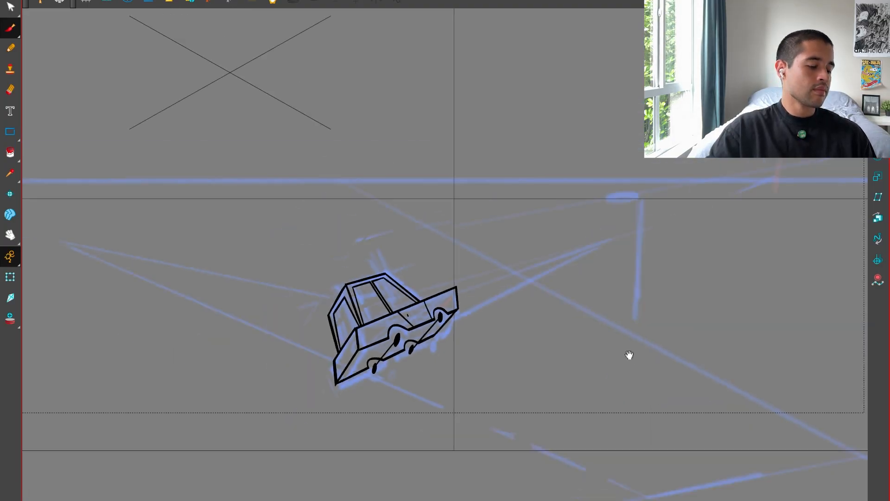
left_click_drag(573, 357, 517, 378)
key("g")
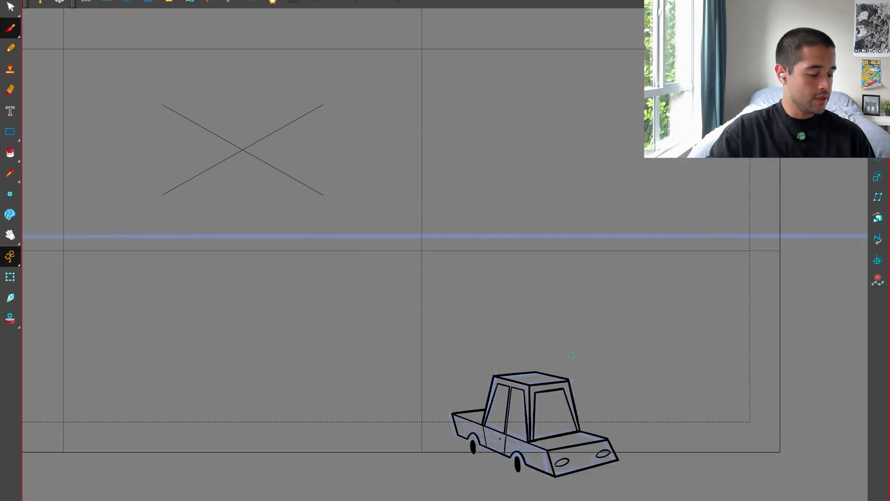
key("f")
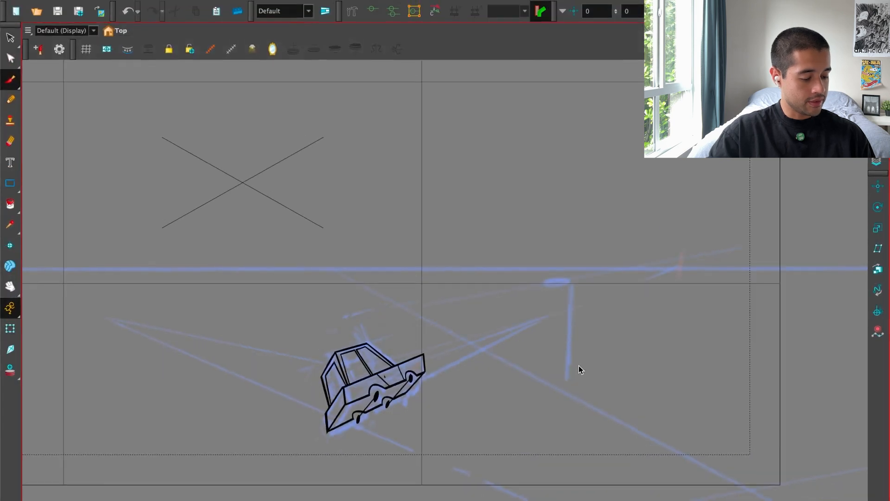
Select and copy the complete upright car drawing from frame 11 of the CAR_Anim layer.
key("super+f")
left_click_drag(317, 382, 364, 380)
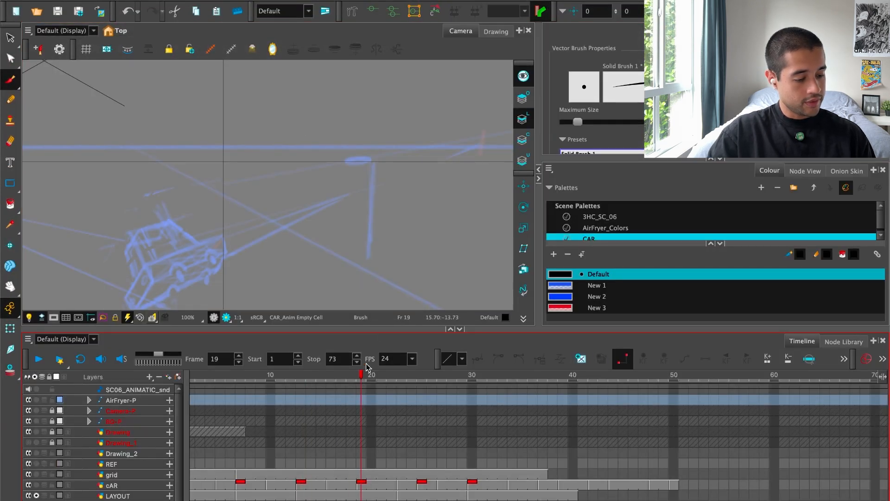
key("1")
key("1")
left_click_drag(406, 281, 448, 287)
mouse_move(392, 382)
left_mouse_down()
mouse_move(412, 383)
mouse_move(280, 406)
left_mouse_up()
key("alt+s")
key("1")
left_click_drag(438, 301, 418, 269)
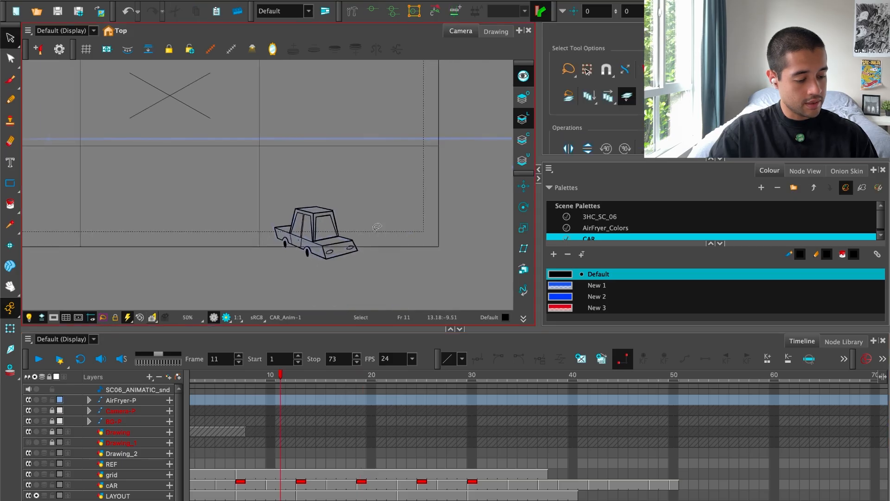
key("2")
key("super+a")
Paste the copied car into the CAR_Anim layer at frame 23, mirrored horizontally and scaled down.
left_click_drag(395, 390, 402, 386)
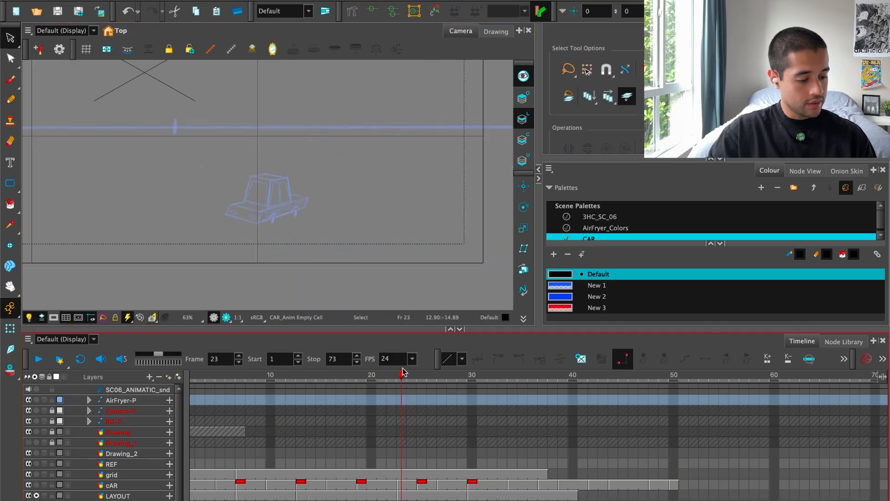
key("super+a")
key("2")
left_click_drag(354, 257, 286, 201)
key("2")
left_click_drag(364, 157, 342, 171)
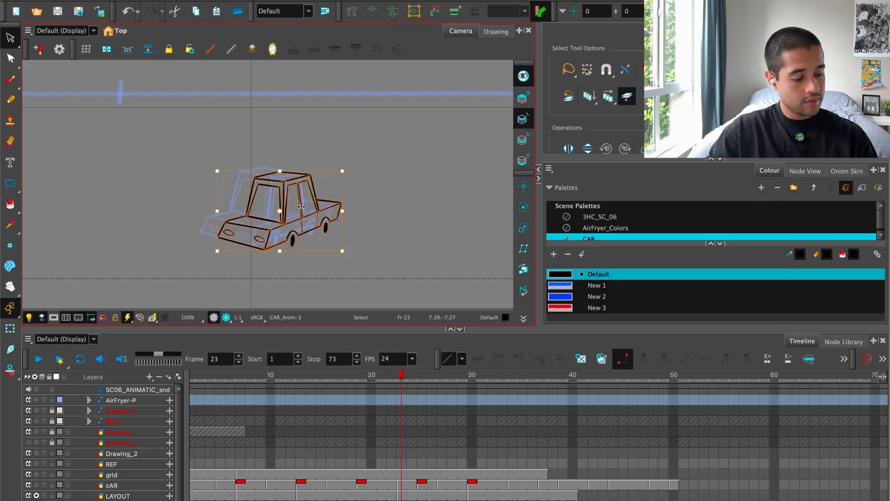
Move the mirrored car over the blue sketch at frame 23 and fine-tune its size and position.
left_click_drag(302, 206, 285, 204)
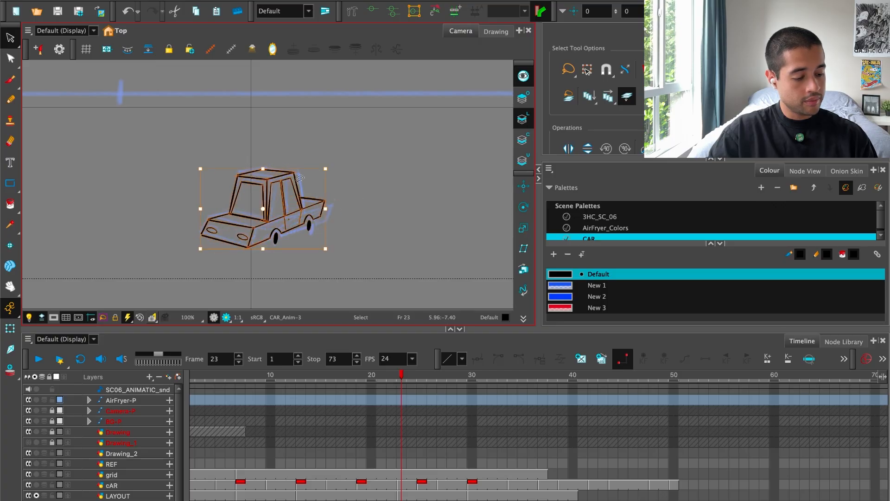
left_click_drag(325, 168, 327, 168)
key("Escape")
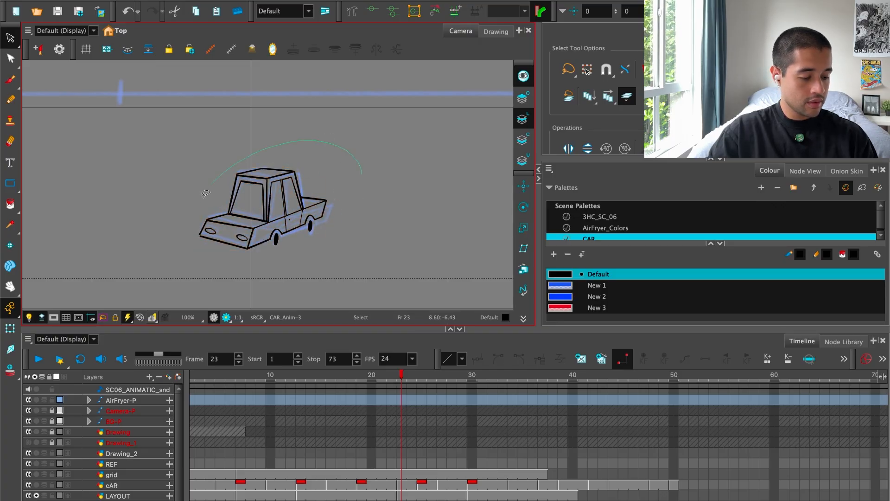
left_click_drag(206, 193, 332, 241)
left_click_drag(281, 214, 284, 214)
key("Escape")
Compare the mirrored car at frame 23 with the tilted car at frame 13 and examine its outline up close.
key("f")
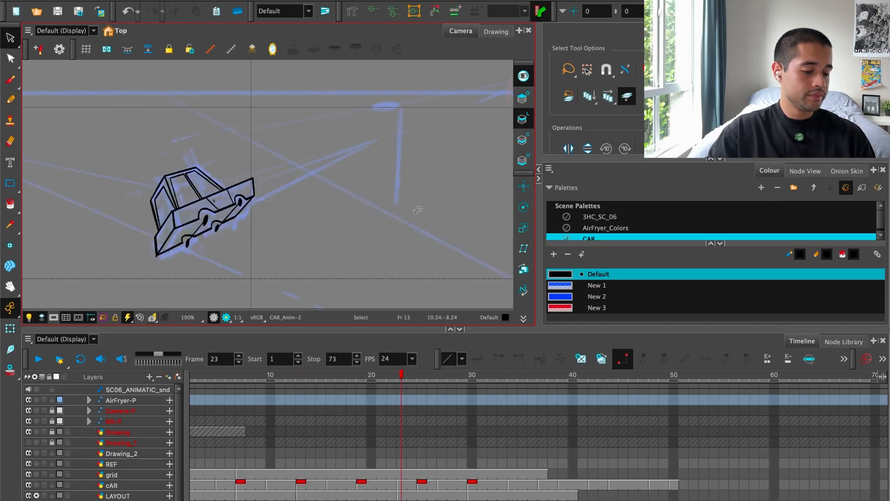
key("g")
key("f")
key("g")
key("f")
key("g")
key("f")
key("g")
key("f")
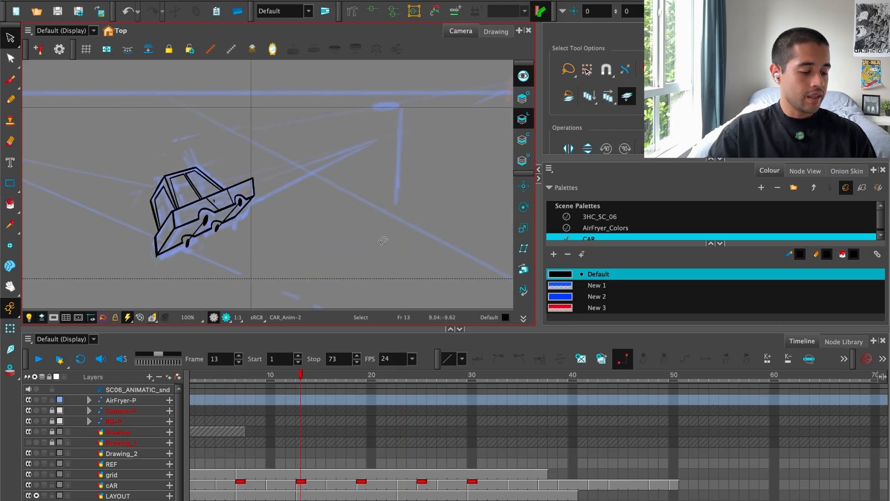
scroll(383, 240, "up", 2)
key("g")
scroll(382, 265, "up", 4)
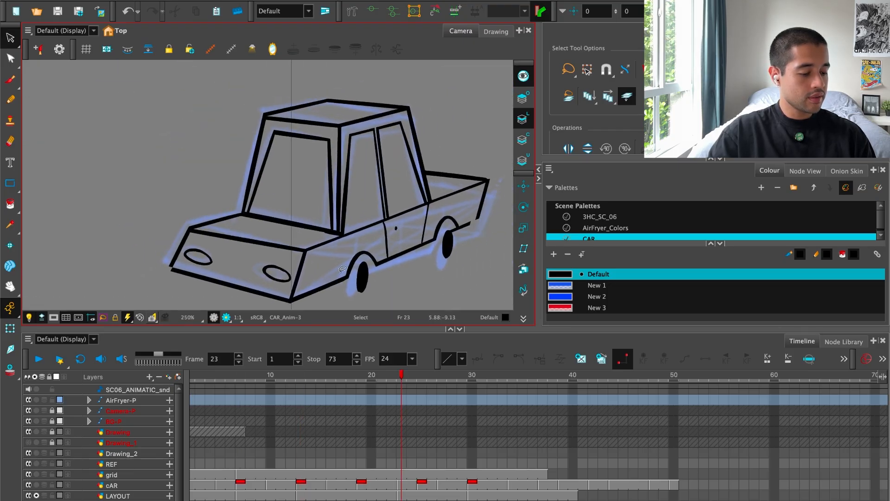
left_click_drag(344, 276, 339, 262)
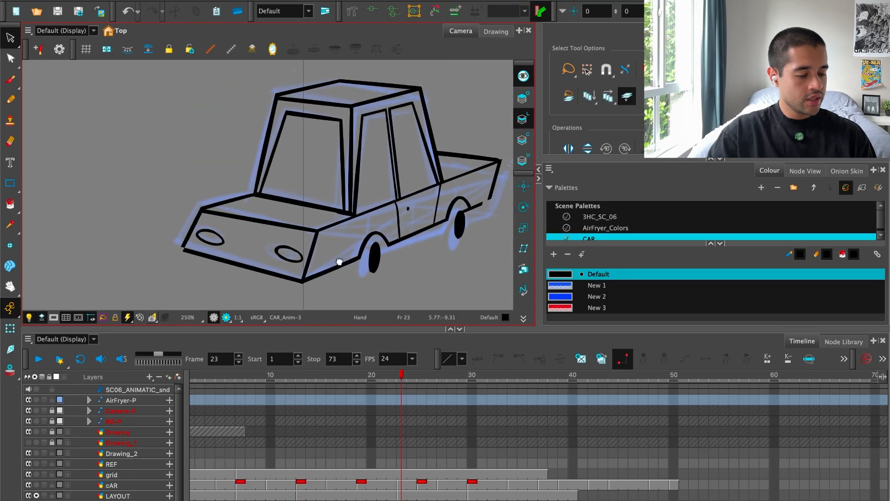
key("1")
key("1")
key("2")
key("2")
key("2")
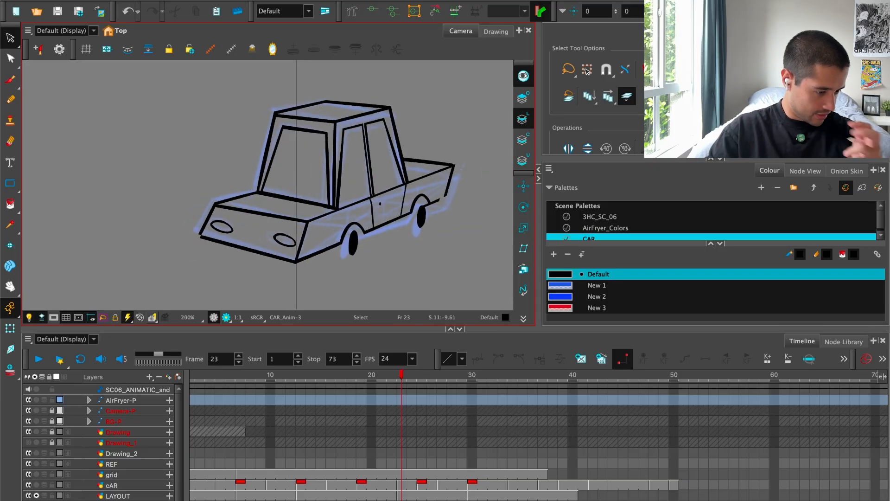
Extend the lower body line behind the rear wheel to close the gap with the car's rear edge.
mouse_move(507, 223)
left_mouse_down()
mouse_move(400, 268)
mouse_move(374, 194)
left_mouse_up()
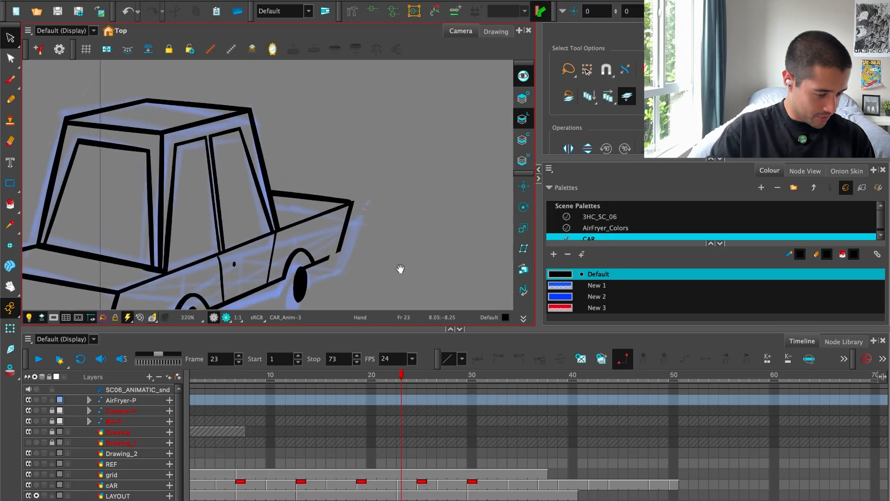
key("2")
key("2")
key("2")
left_click(326, 186)
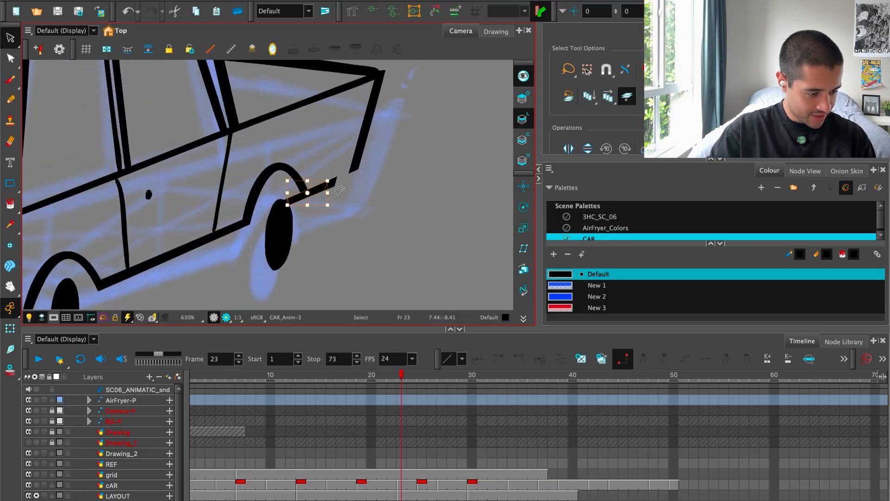
key("2")
key("2")
mouse_move(362, 269)
left_mouse_down()
mouse_move(347, 205)
mouse_move(354, 211)
mouse_move(412, 169)
mouse_move(402, 175)
mouse_move(457, 167)
mouse_move(454, 160)
mouse_move(448, 175)
left_mouse_up()
key("2")
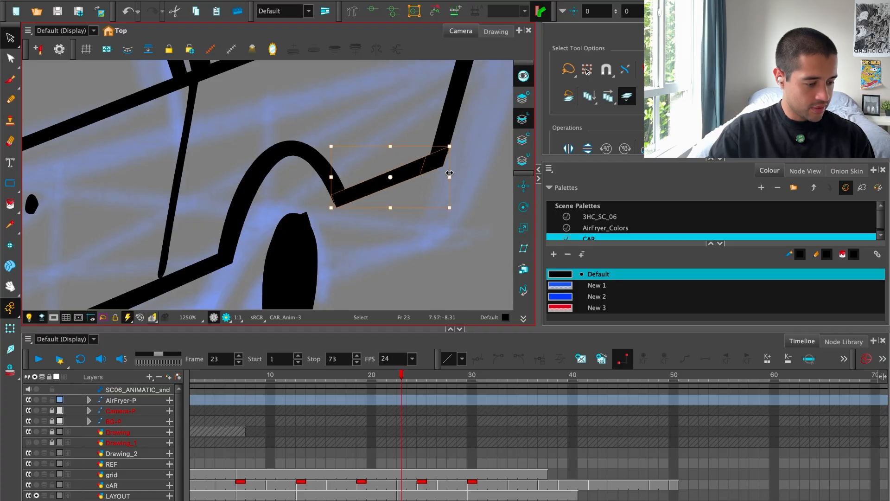
left_click(483, 148)
Review the whole repaired car at frame 23 against the neighbouring tilted car key.
key("1")
key("1")
key("1")
key("1")
key("1")
key("space")
key("1")
key("1")
key("1")
key("1")
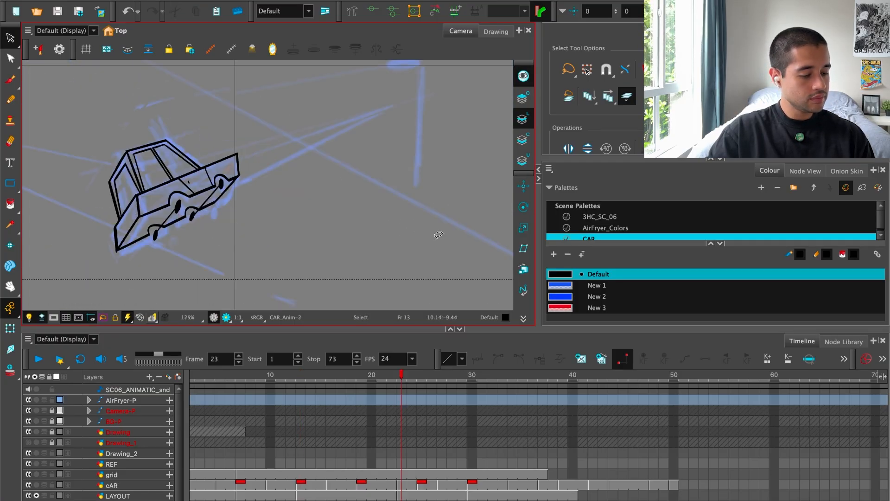
key("period")
key("space")
left_click_drag(416, 225, 342, 237)
key("1")
Go to frame 30 and select its CAR_Anim cell over the blue sketch of the crashed car.
left_click_drag(442, 391, 473, 390)
left_click(472, 499)
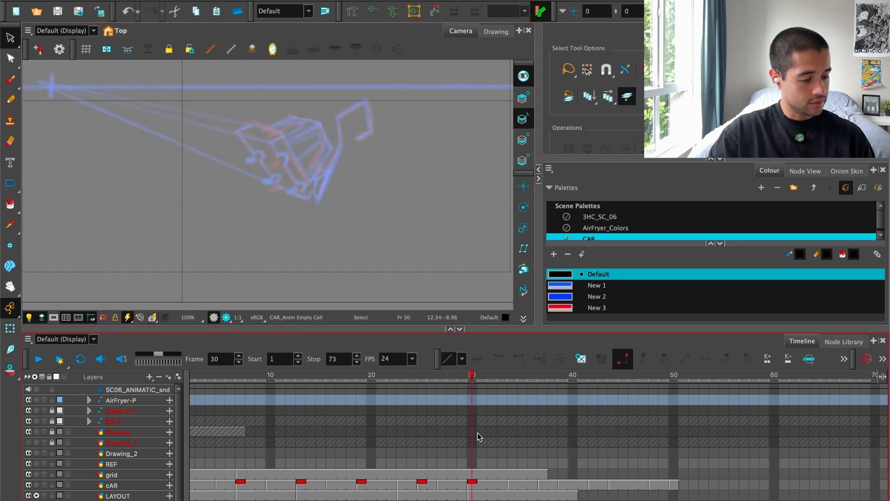
key("space")
left_click_drag(475, 239, 477, 272)
key("2")
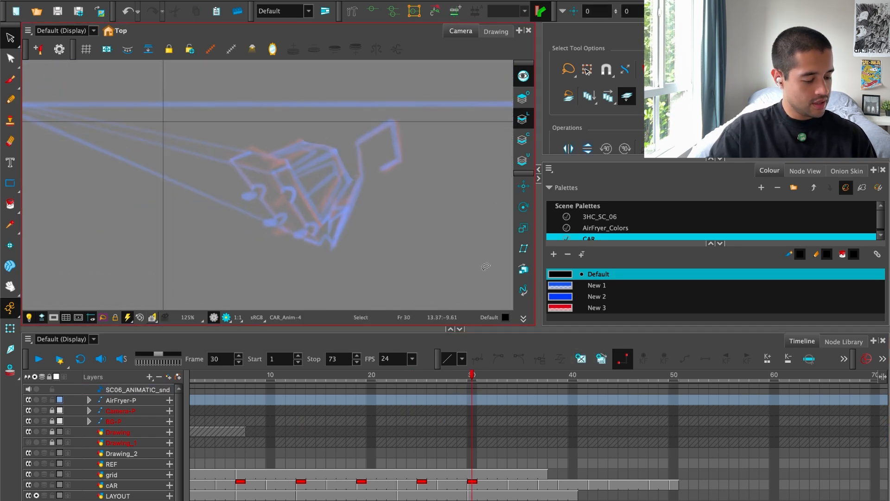
Compare the blue crashed car sketch at frame 30 with the cleaned-up car at frame 23.
key("f")
left_click(400, 499)
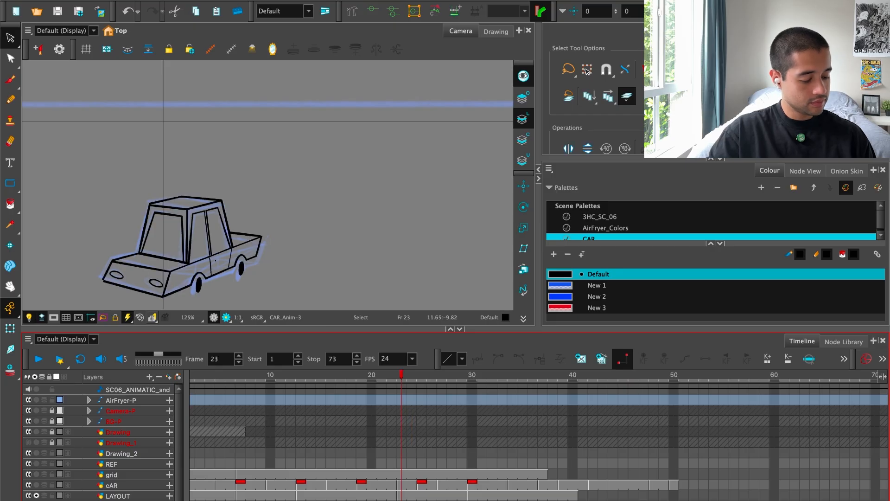
left_click_drag(402, 499, 463, 499)
key("f")
key("g")
key("f")
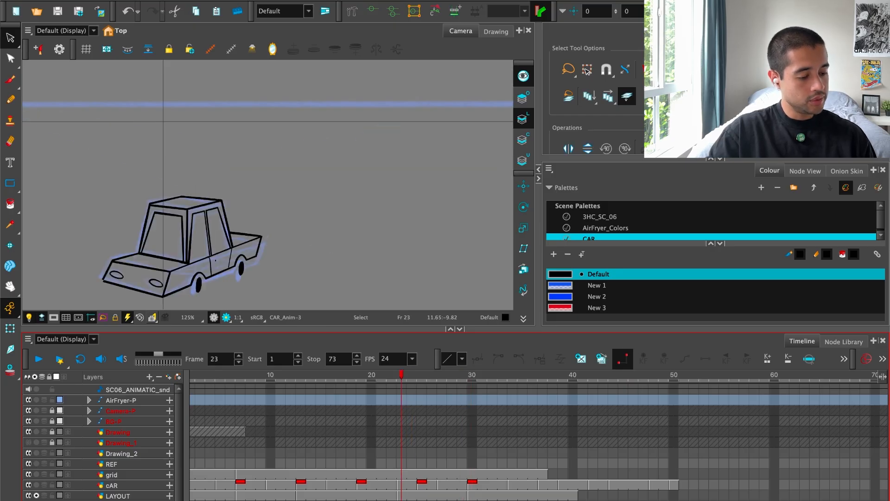
key("g")
Draw two crossing black strokes on the crumpled hood of the frame 30 car and trim their tops into a sharp peak.
key("super+f")
key("2")
key("2")
key("2")
key("2")
mouse_move(611, 294)
left_mouse_down()
mouse_move(575, 380)
mouse_move(543, 379)
mouse_move(511, 420)
left_mouse_up()
key("2")
key("alt+b")
mouse_move(435, 371)
left_mouse_down()
mouse_move(454, 356)
mouse_move(456, 411)
mouse_move(453, 354)
left_mouse_up()
key("super+z")
key("super+z")
mouse_move(419, 392)
left_mouse_down()
mouse_move(466, 335)
mouse_move(436, 434)
left_mouse_up()
key("2")
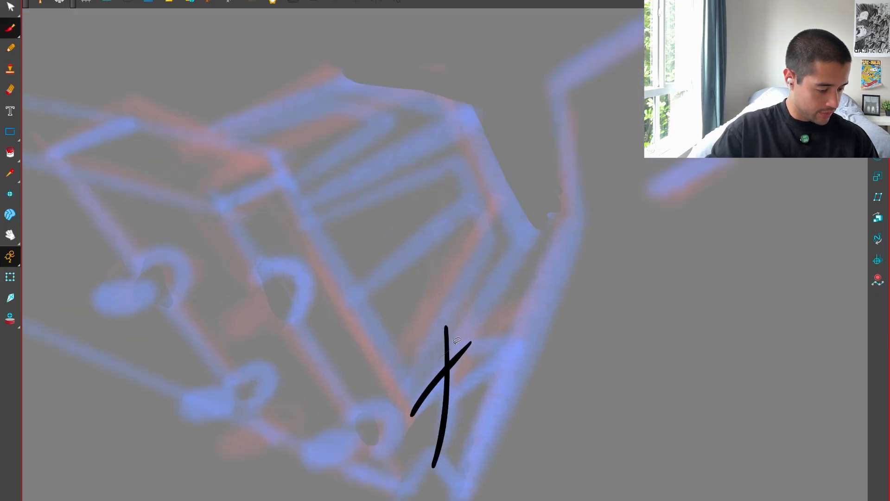
left_click_drag(455, 344, 466, 367)
left_click_drag(499, 418, 422, 410)
Draw the long diagonal crease across the crumpled hood and overlapping strokes for the jagged upper edge above it.
key("2")
left_click_drag(313, 467, 457, 345)
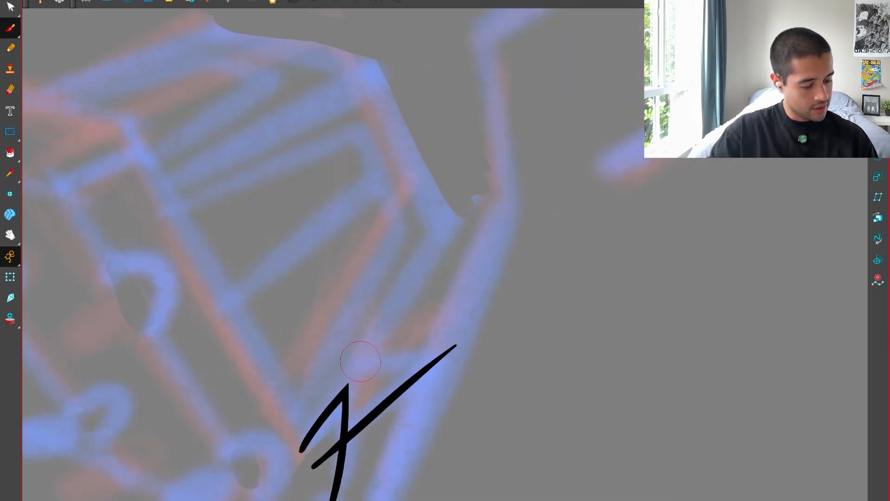
left_click_drag(348, 372, 445, 308)
key("super+z")
mouse_move(330, 370)
left_mouse_down()
mouse_move(453, 293)
mouse_move(415, 367)
mouse_move(440, 342)
mouse_move(432, 420)
left_mouse_up()
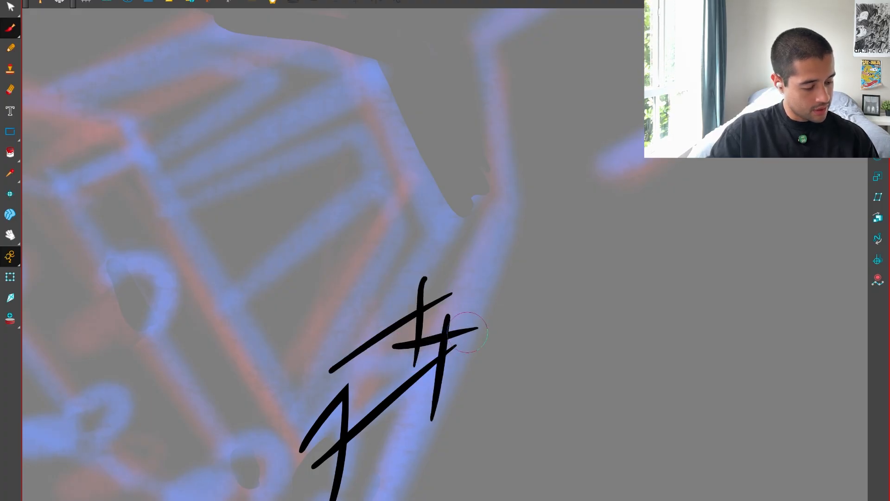
Trim the overshooting ends of the jagged upper edge and the diagonal crease so their corners meet cleanly.
left_click_drag(459, 373, 462, 370)
mouse_move(457, 322)
left_mouse_down()
mouse_move(408, 354)
mouse_move(411, 296)
mouse_move(432, 292)
left_mouse_up()
left_click_drag(432, 297, 439, 313)
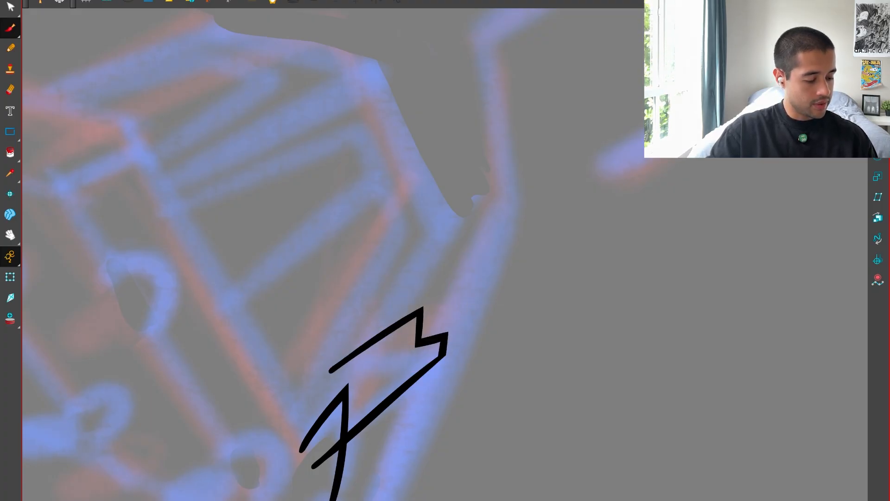
left_click_drag(456, 427, 463, 363)
key("1")
key("1")
key("1")
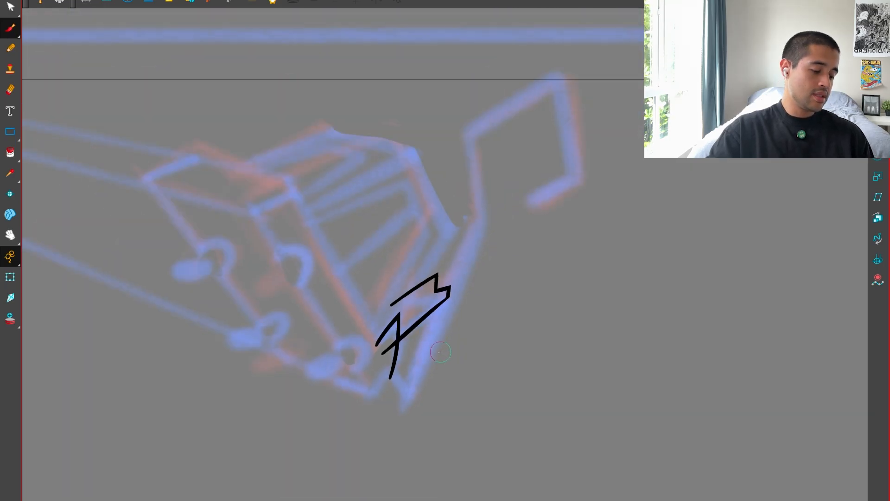
key("2")
left_click_drag(370, 352, 376, 386)
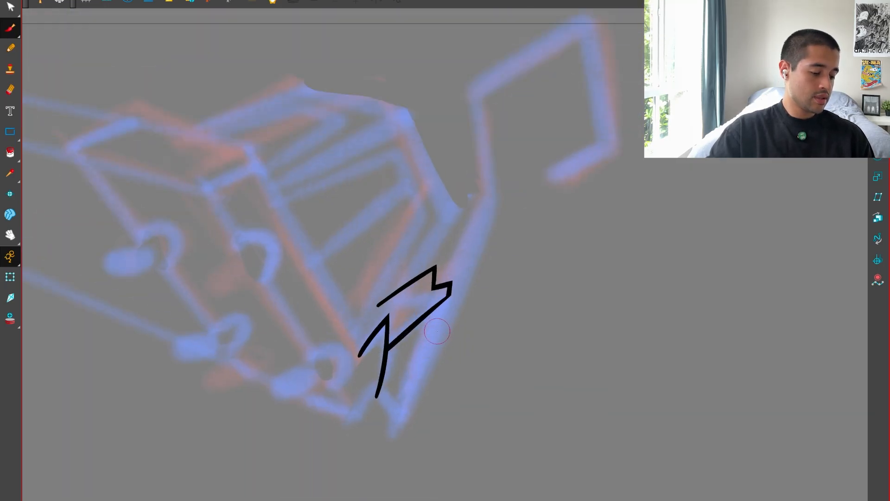
key("2")
left_click_drag(454, 268, 466, 356)
key("ctrl+z")
left_click_drag(448, 241, 500, 410)
key("ctrl+z")
left_click_drag(456, 275, 521, 448)
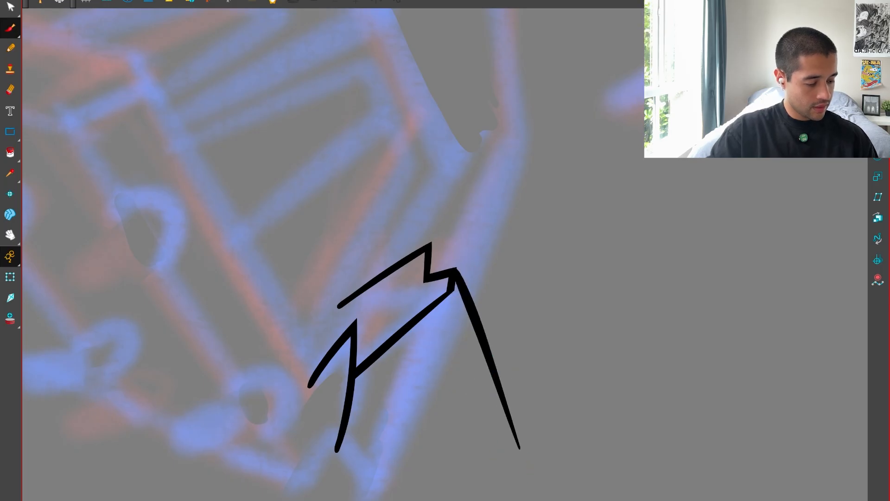
key("ctrl+z")
left_click_drag(455, 268, 508, 422)
left_click_drag(480, 265, 459, 396)
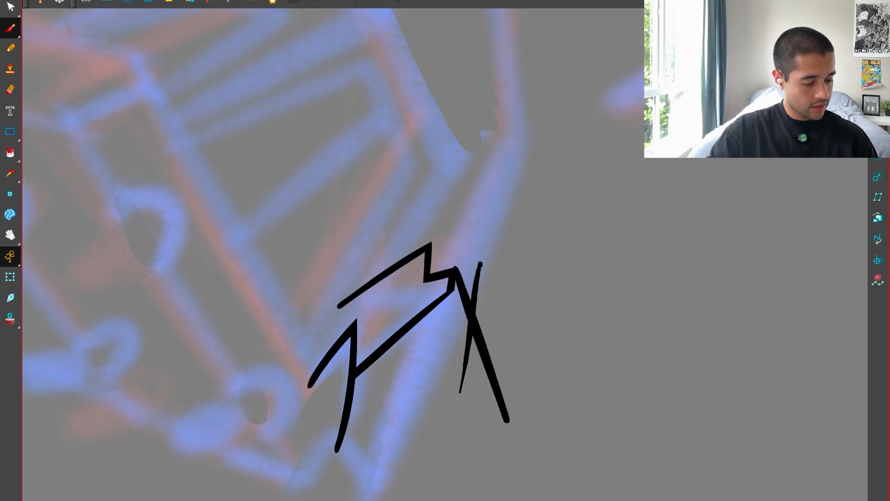
left_click_drag(296, 443, 570, 322)
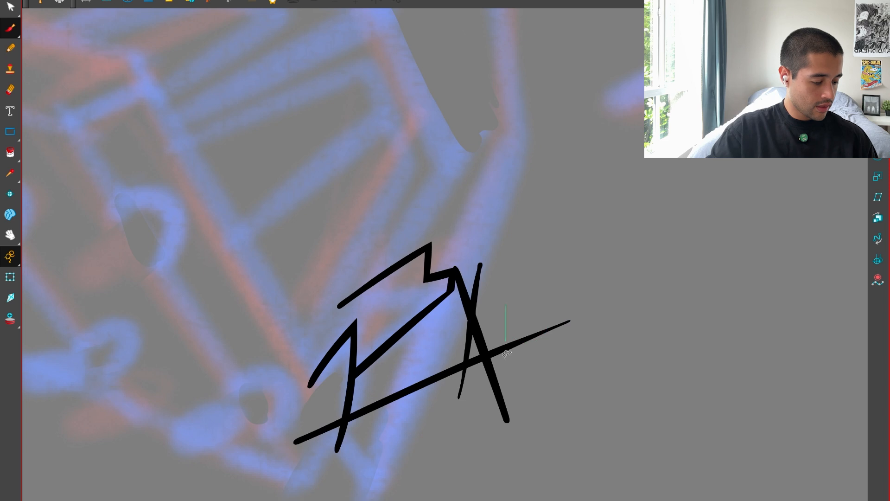
key("t")
left_click_drag(521, 362, 499, 324)
left_click_drag(499, 324, 484, 361)
left_click_drag(455, 390, 466, 384)
left_click_drag(478, 284, 486, 288)
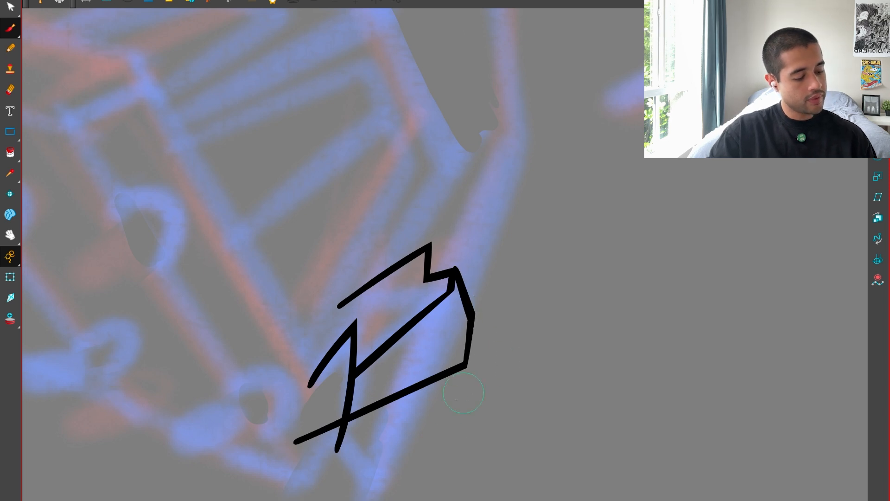
key("1")
key("1")
key("2")
key("t")
left_click_drag(376, 409, 353, 411)
mouse_move(342, 395)
left_mouse_down()
mouse_move(370, 407)
mouse_move(336, 436)
left_mouse_up()
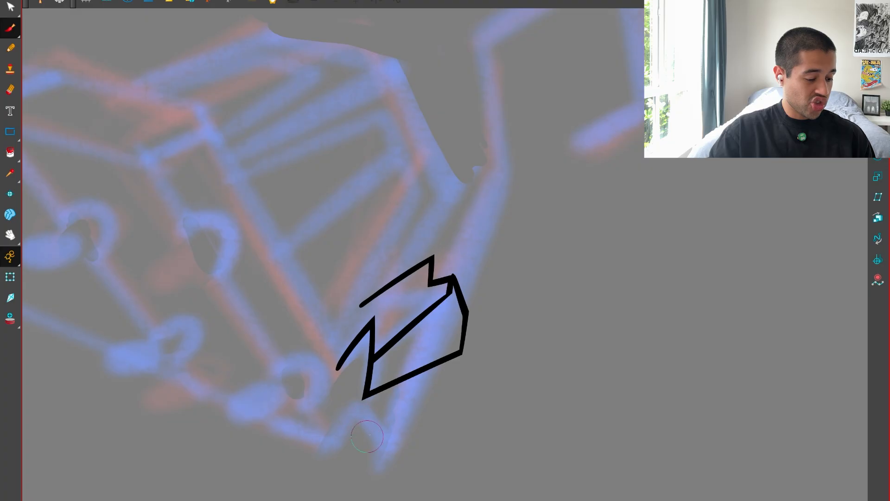
key("ctrl+z")
key("ctrl+z")
key("ctrl+z")
key("ctrl+z")
key("ctrl+z")
key("ctrl+z")
key("ctrl+z")
key("ctrl+z")
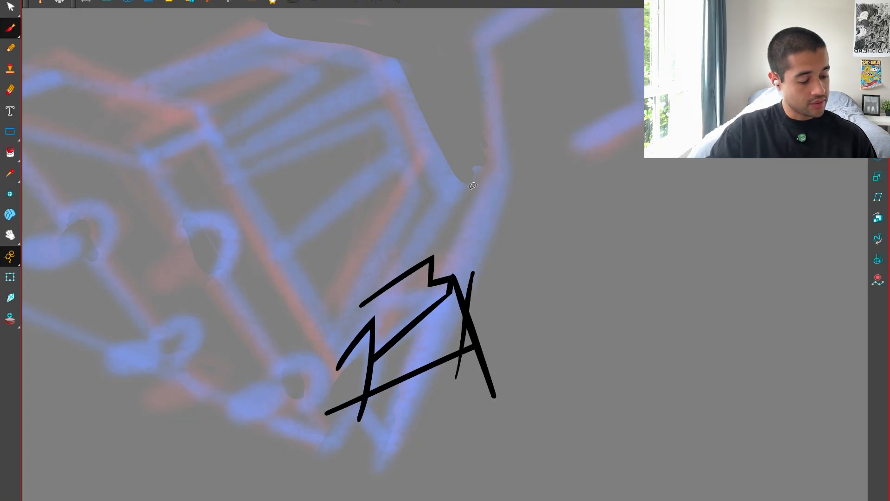
key("ctrl+z")
key("ctrl+z")
Draw the slanted front edge down from the jagged hood tip and crossing strokes for the torn bottom edge of the nose.
left_click_drag(451, 285, 429, 415)
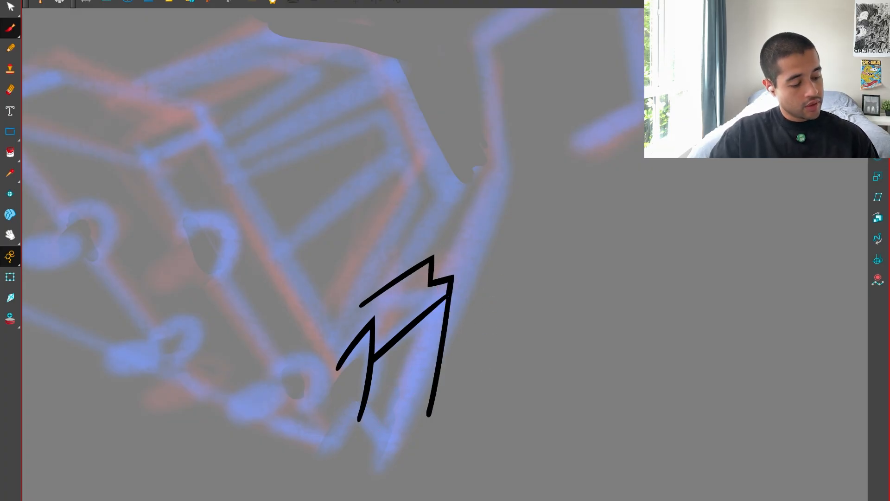
key("ctrl+z")
left_click_drag(453, 279, 395, 500)
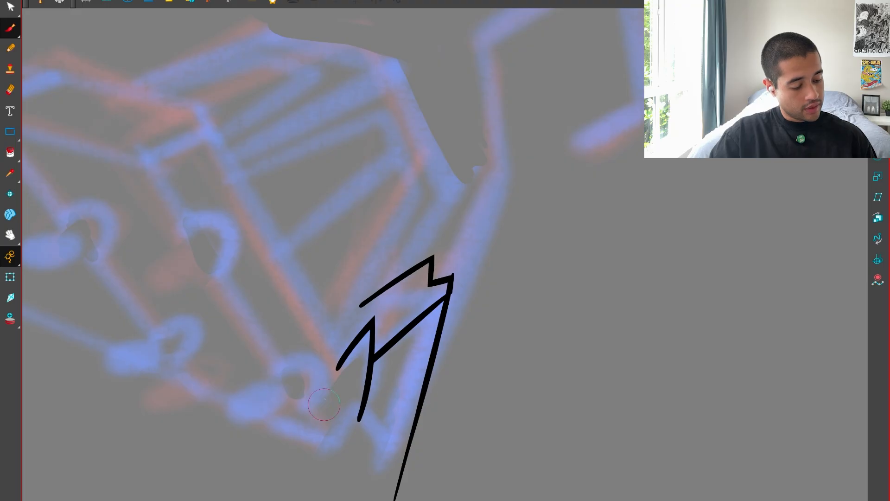
mouse_move(328, 394)
left_mouse_down()
mouse_move(346, 473)
mouse_move(392, 385)
left_mouse_up()
key("ctrl+z")
left_click_drag(324, 487, 402, 392)
mouse_move(376, 403)
left_mouse_down()
mouse_move(402, 464)
mouse_move(391, 465)
mouse_move(463, 376)
left_mouse_up()
key("ctrl+z")
Trim the overshooting stroke ends along the nose's bottom to leave a connected zigzag outline.
key("alt+t")
left_click_drag(442, 422, 434, 394)
left_click_drag(415, 464, 394, 457)
mouse_move(374, 448)
left_mouse_down()
mouse_move(385, 463)
mouse_move(349, 468)
left_mouse_up()
left_click_drag(340, 478, 329, 473)
key("1")
key("1")
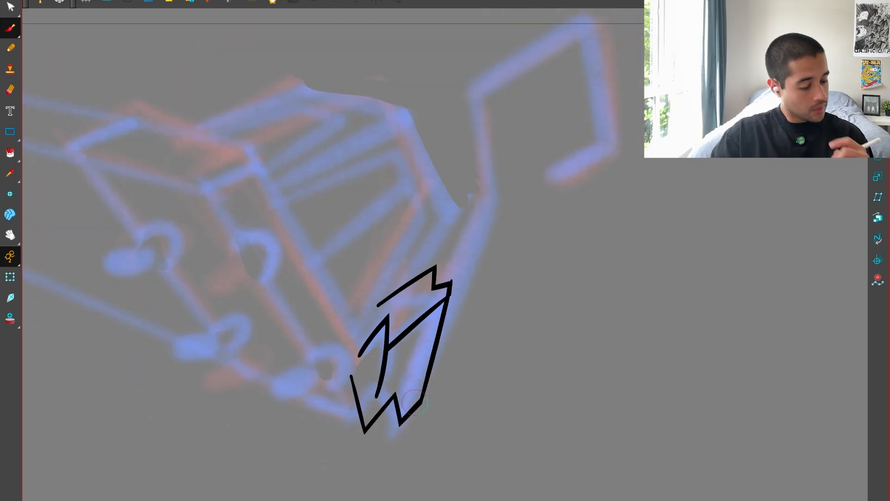
Add a short upright stroke at the rear end of the broken hood edge.
key("2")
key("2")
key("2")
left_click_drag(307, 389, 315, 321)
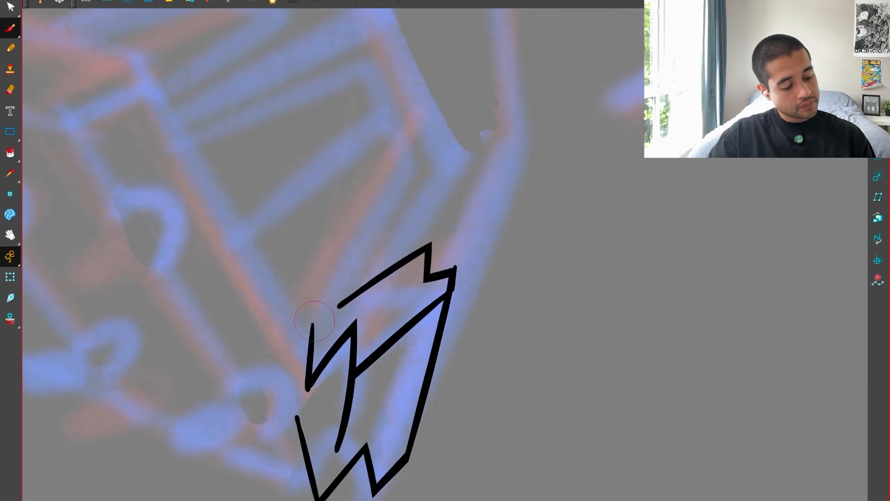
key("ctrl+z")
mouse_move(308, 388)
left_mouse_down()
mouse_move(314, 321)
mouse_move(394, 332)
left_mouse_up()
key("1")
key("1")
key("2")
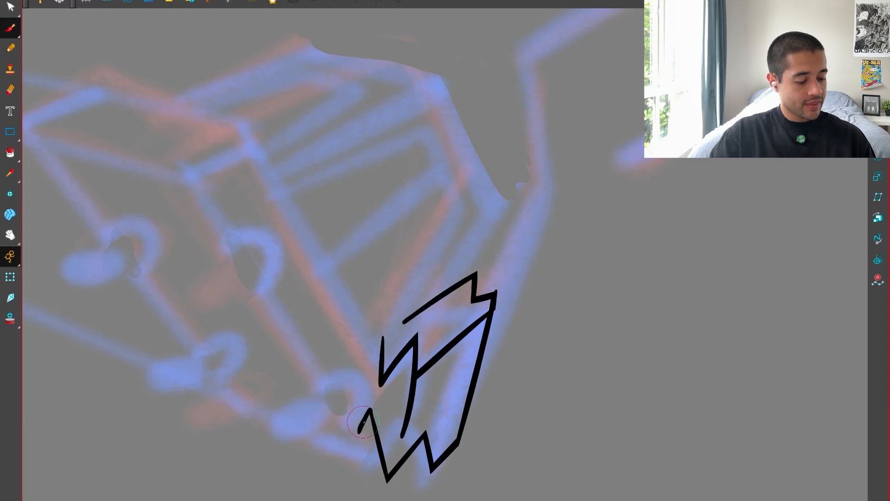
Redraw the short jag at the rear end of the nose's zigzag bottom edge.
key("ctrl+z")
left_click_drag(385, 399, 348, 425)
key("ctrl+z")
key("ctrl+z")
mouse_move(391, 398)
left_mouse_down()
mouse_move(328, 440)
mouse_move(330, 432)
mouse_move(263, 417)
mouse_move(191, 500)
left_mouse_up()
Draw the long straight lower side edge from the crumpled nose to the car's rear and trim its corner at the nose.
mouse_move(198, 443)
left_mouse_down()
mouse_move(427, 92)
mouse_move(419, 93)
left_mouse_up()
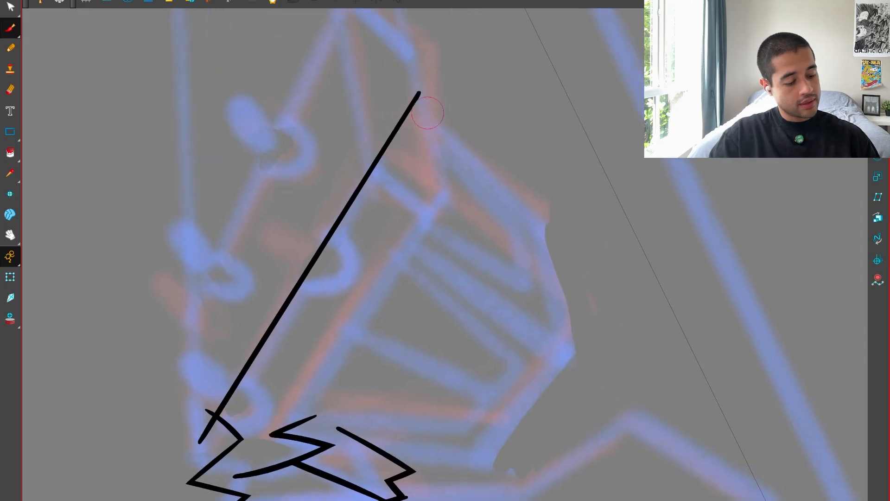
key("shift+x")
mouse_move(687, 341)
left_mouse_down()
mouse_move(622, 328)
mouse_move(567, 217)
left_mouse_up()
left_click_drag(372, 428, 383, 421)
left_click_drag(358, 406, 360, 417)
key("1")
key("1")
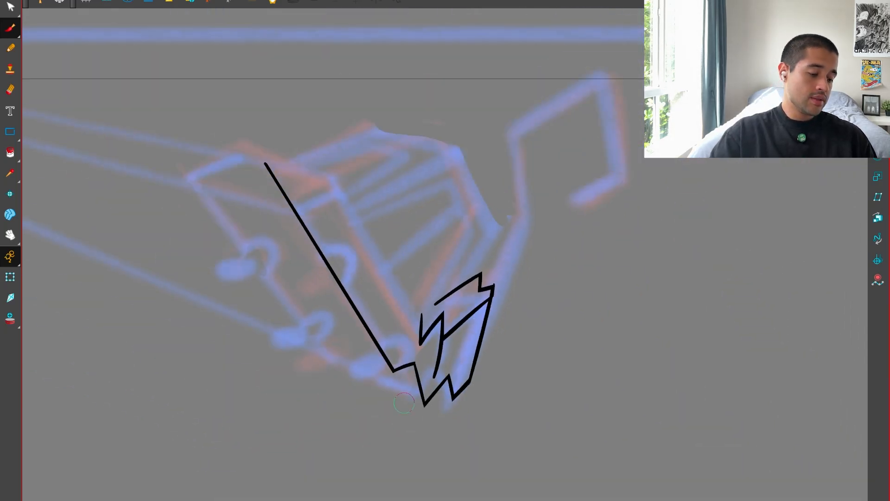
Add a short jag above the broken hood corner and draw the long upper side edge from it to the car's rear.
left_click_drag(445, 297, 467, 362)
key("2")
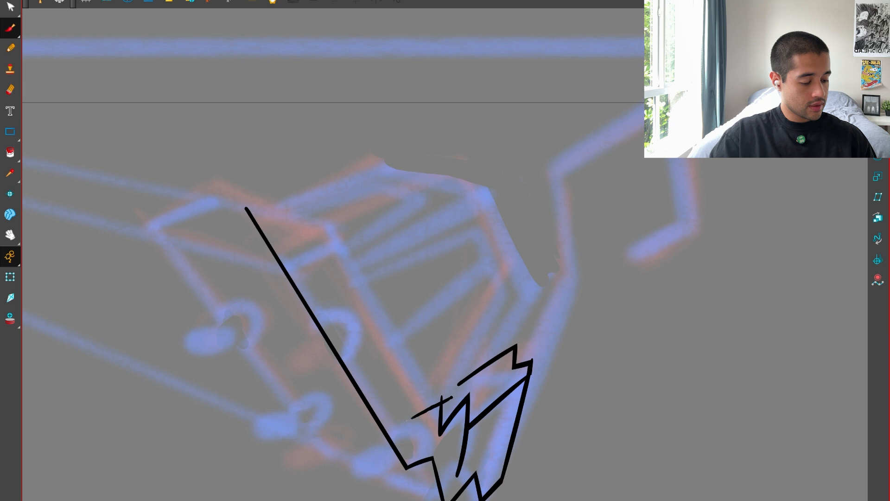
mouse_move(432, 420)
left_mouse_down()
mouse_move(318, 183)
mouse_move(310, 185)
left_mouse_up()
key("1")
key("1")
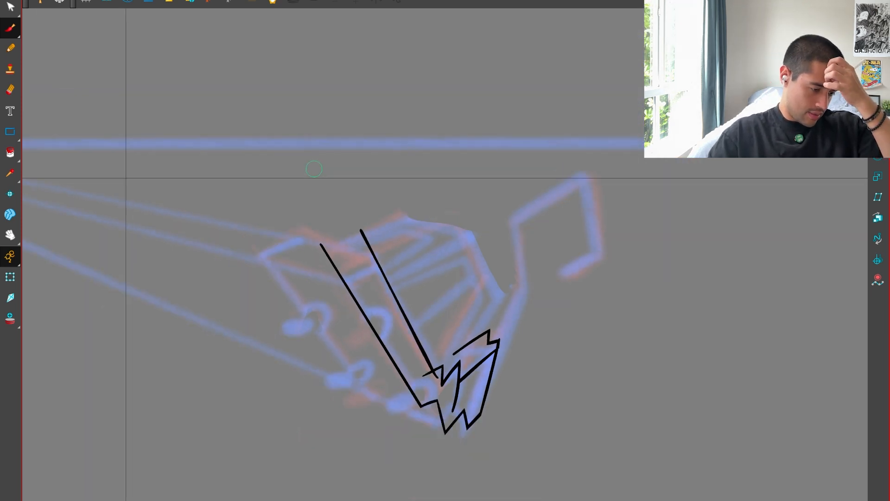
Draw the short rear edge joining the two long side lines and trim all the overshooting ends at its corners.
key("2")
left_click_drag(212, 315, 400, 206)
key("ctrl+z")
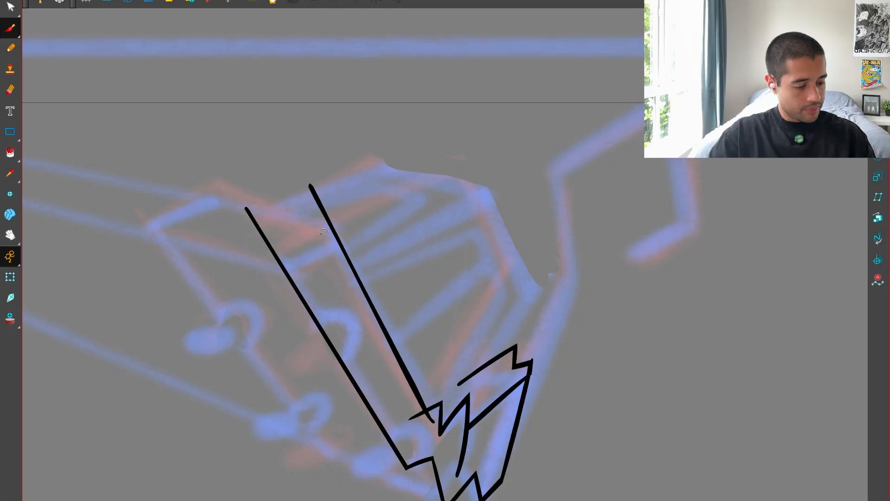
left_click_drag(195, 260, 430, 173)
key("ctrl+z")
left_click_drag(213, 251, 385, 192)
left_click_drag(351, 188, 370, 228)
left_click_drag(328, 198, 237, 227)
left_click_drag(223, 233, 243, 254)
key("1")
key("1")
key("1")
Draw two straight perspective lines from the vanishing point on the horizon through the side panel's two rear corners.
key("2")
key("2")
left_click_drag(482, 327, 556, 381)
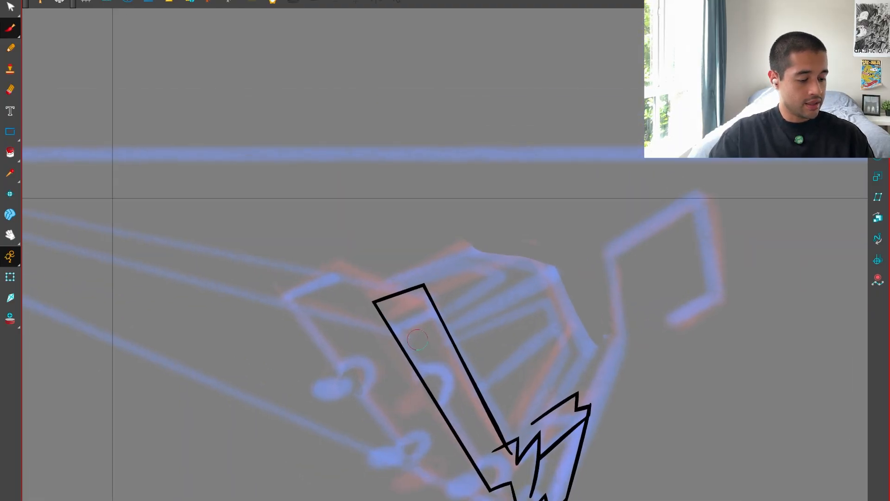
key("1")
left_click_drag(353, 380, 482, 414)
key("1")
key("1")
mouse_move(132, 245)
left_mouse_down()
mouse_move(497, 318)
mouse_move(511, 329)
left_mouse_up()
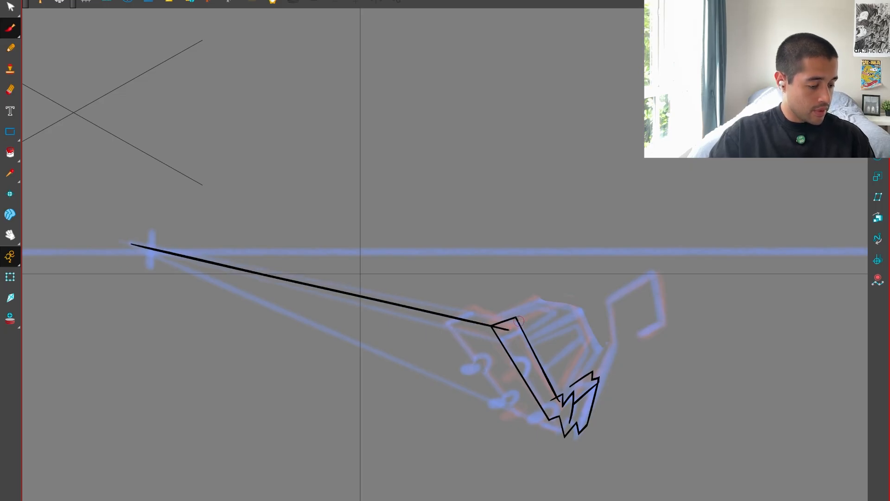
left_click_drag(148, 249, 565, 326)
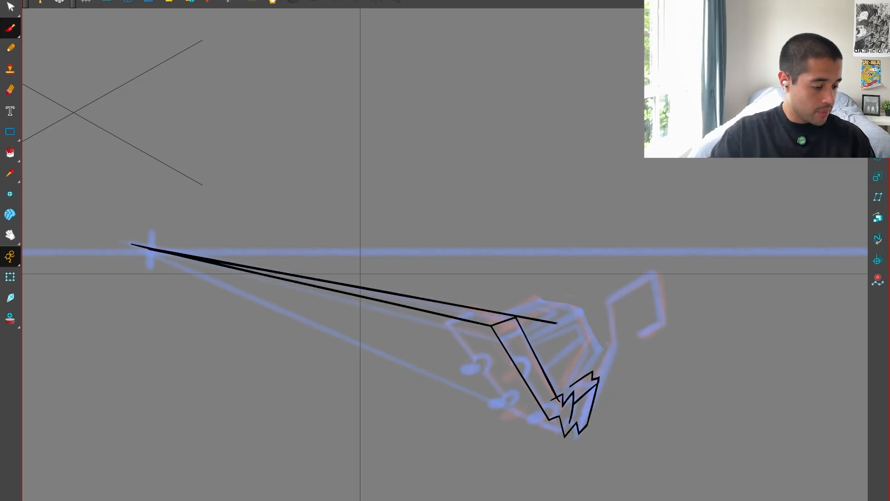
key("ctrl+z")
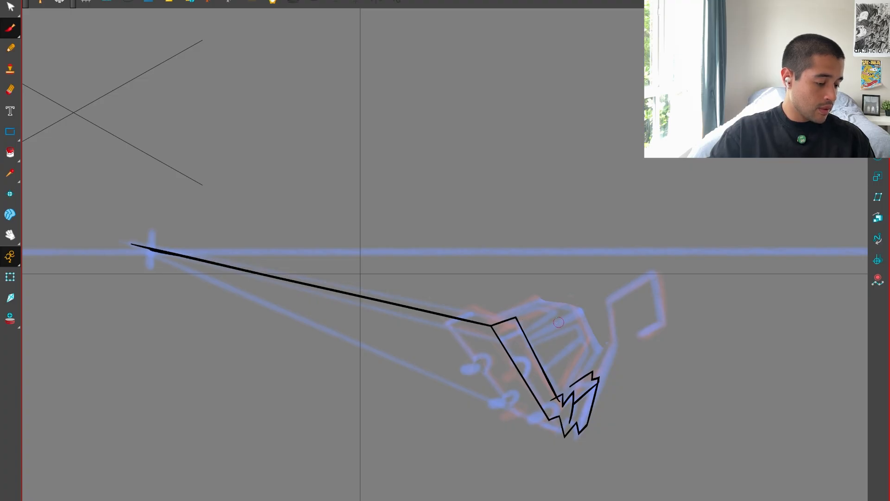
key("ctrl+shift+z")
Trim the upper perspective line where it runs past the side panel's rear corner.
scroll(583, 335, "up", 5)
mouse_move(559, 326)
left_mouse_down()
mouse_move(517, 318)
mouse_move(514, 344)
left_mouse_up()
left_click_drag(474, 308, 470, 352)
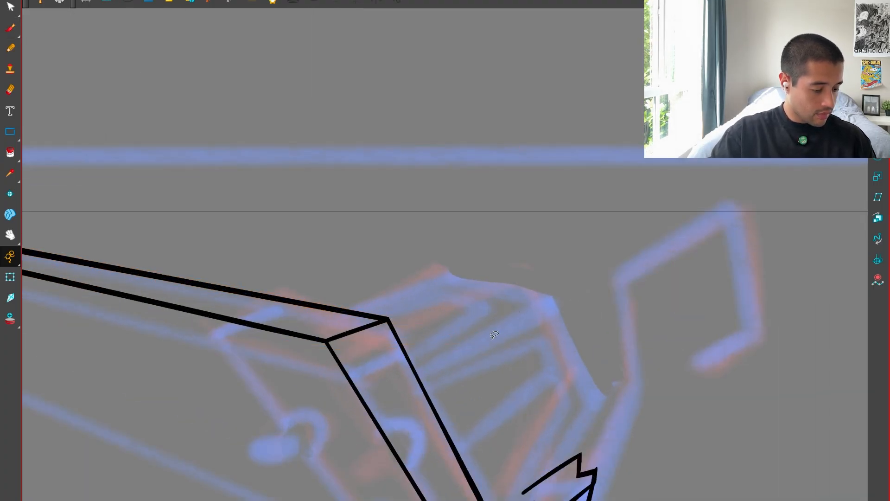
key("1")
key("1")
key("1")
Duplicate the short rear edge and place the copy across both perspective lines as the far edge of the rear panel.
left_click_drag(433, 377, 487, 386)
key("2")
key("2")
key("2")
key("2")
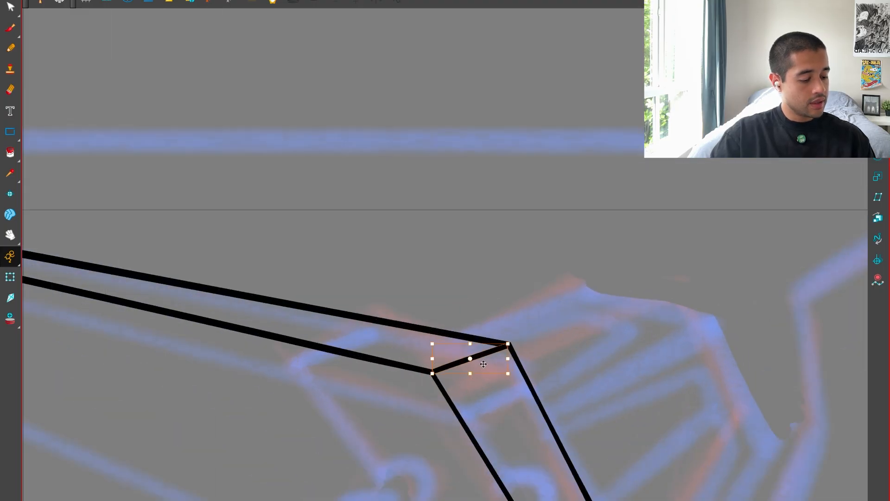
left_click_drag(332, 338, 373, 319)
left_click_drag(261, 351, 261, 353)
left_click_drag(372, 339, 377, 339)
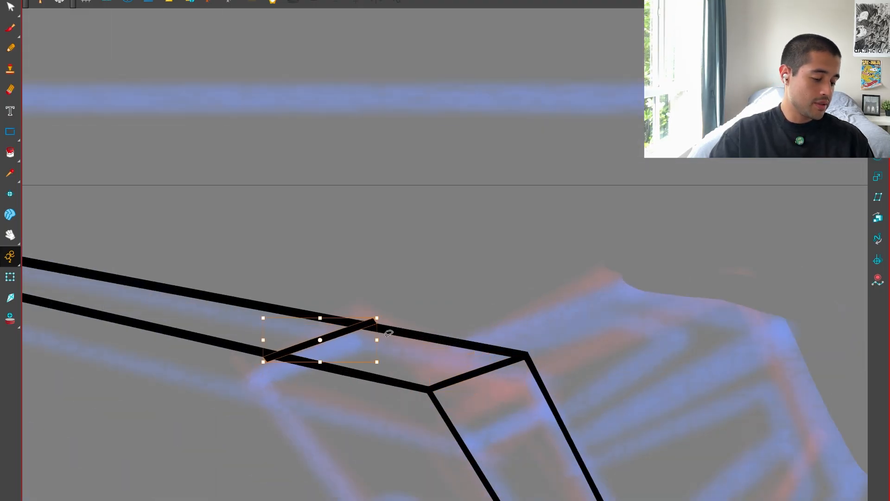
left_click(418, 304)
left_click(340, 319)
Cut away the perspective lines beyond the far edge of the rear panel.
key("alt+t")
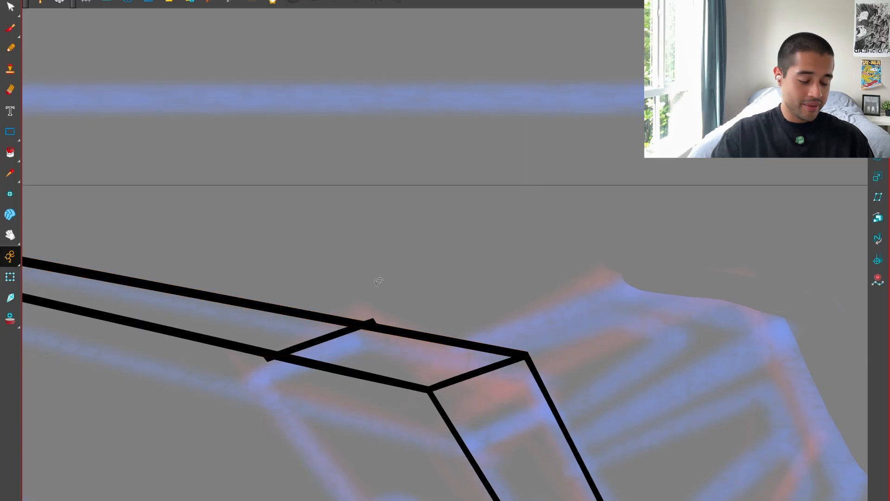
mouse_move(320, 306)
left_mouse_down()
mouse_move(274, 330)
mouse_move(246, 367)
left_mouse_up()
scroll(410, 306, "down", 3)
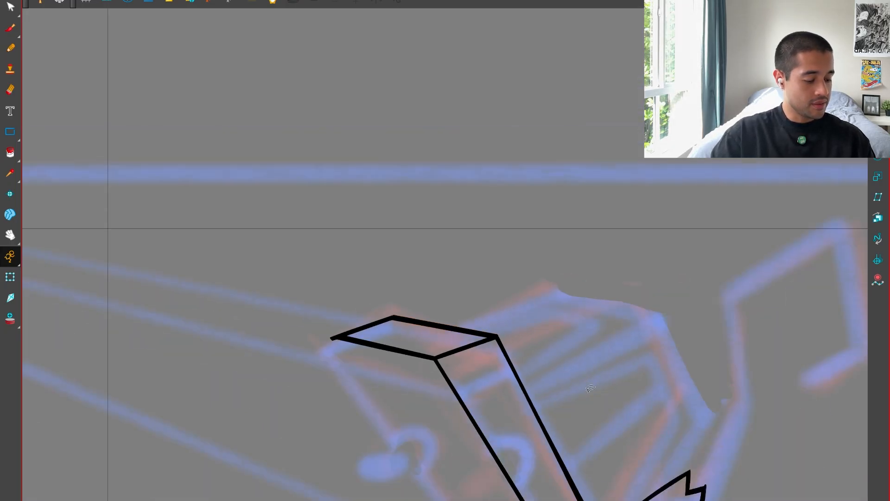
Draw the underside's far edge from the rear panel's outer corner down toward the nose, redoing the stroke until its angle fits.
mouse_move(354, 312)
left_mouse_down()
mouse_move(279, 198)
mouse_move(423, 469)
left_mouse_up()
scroll(280, 199, "up", 1)
key("alt+b")
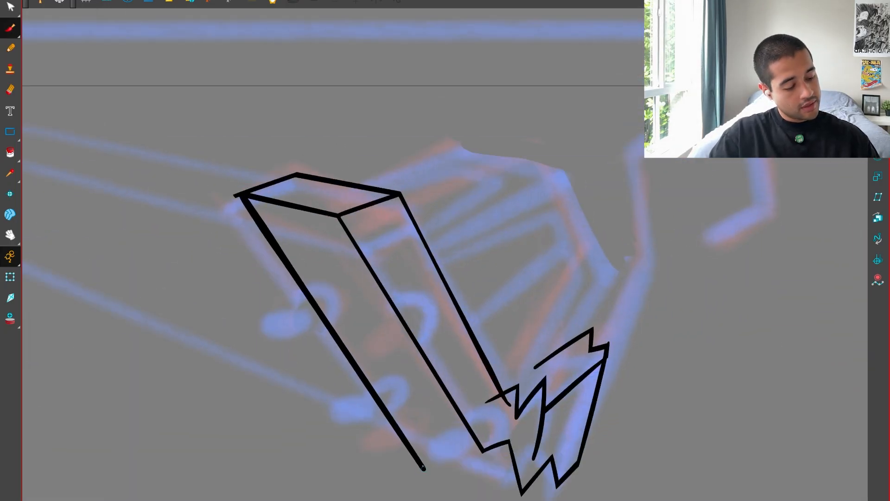
key("ctrl+z")
left_click_drag(242, 194, 409, 438)
key("ctrl+z")
mouse_move(242, 192)
left_mouse_down()
mouse_move(412, 433)
mouse_move(399, 427)
mouse_move(551, 449)
left_mouse_up()
key("ctrl+z")
Draw a straight perspective line from the vanishing point past the underside's far edge to the lower corner of the nose.
key("1")
key("1")
key("1")
key("1")
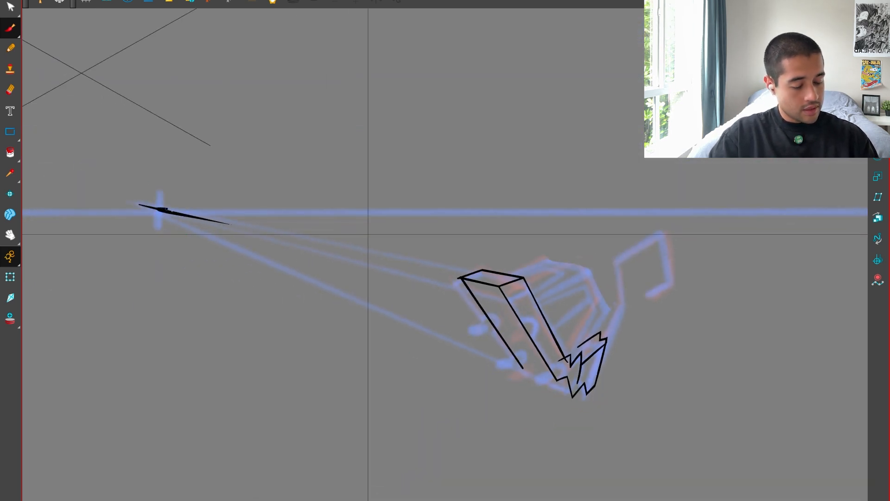
left_click_drag(157, 210, 561, 389)
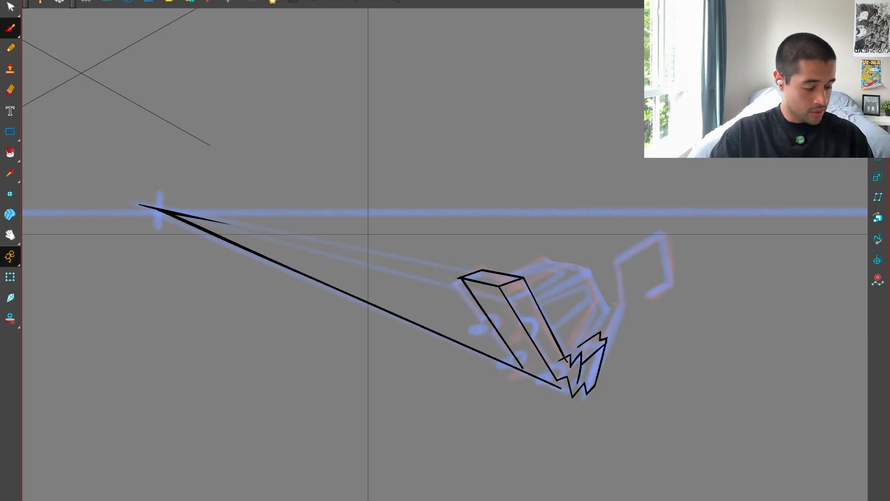
Try to trim the overshooting line ends at the rear panel's outer corner.
key("2")
key("2")
left_click_drag(559, 322, 455, 219)
key("2")
key("t")
left_click_drag(412, 254, 401, 266)
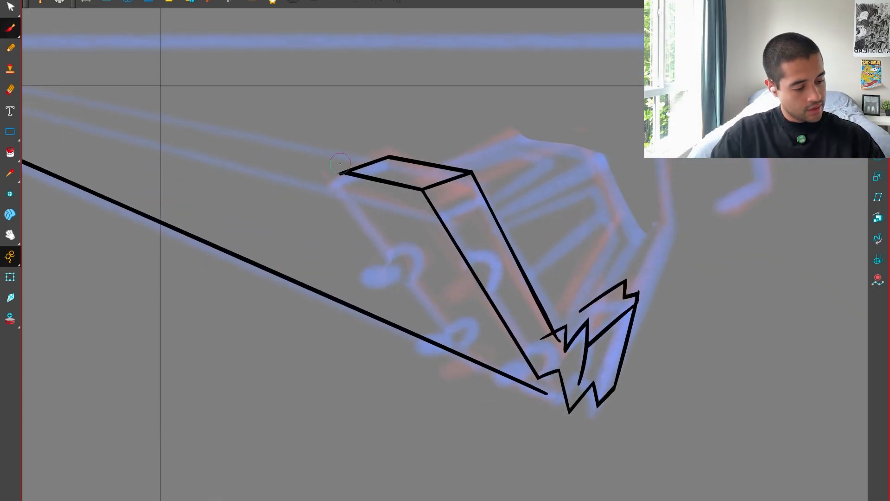
mouse_move(337, 159)
left_mouse_down()
mouse_move(478, 391)
mouse_move(484, 379)
mouse_move(436, 317)
mouse_move(491, 391)
mouse_move(356, 181)
left_mouse_up()
key("ctrl+z")
key("t")
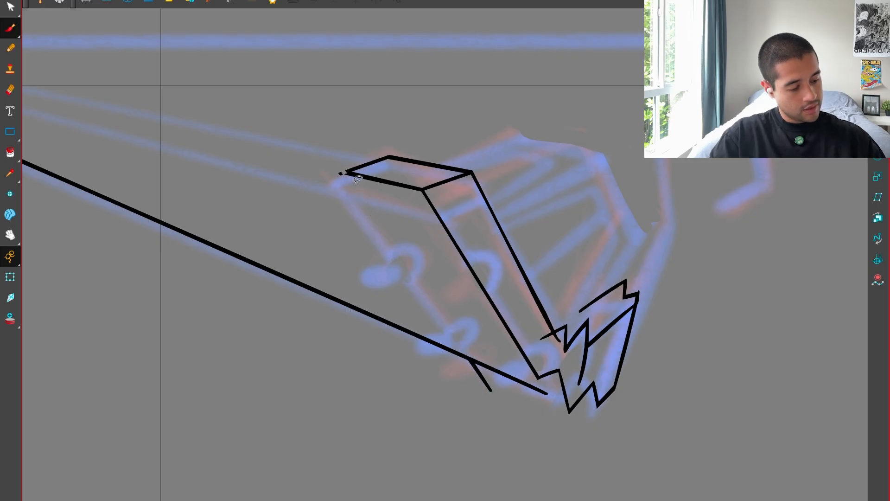
key("ctrl+z")
Draw a small jagged crumple joining the underside's lower perspective line to the pointed tip of the nose, and trim the overshooting ends.
scroll(658, 417, "up", 4)
mouse_move(538, 384)
left_mouse_down()
mouse_move(658, 417)
mouse_move(549, 360)
left_mouse_up()
mouse_move(433, 380)
left_mouse_down()
mouse_move(484, 321)
mouse_move(516, 388)
left_mouse_up()
key("ctrl+z")
key("ctrl+z")
left_click_drag(449, 328, 548, 423)
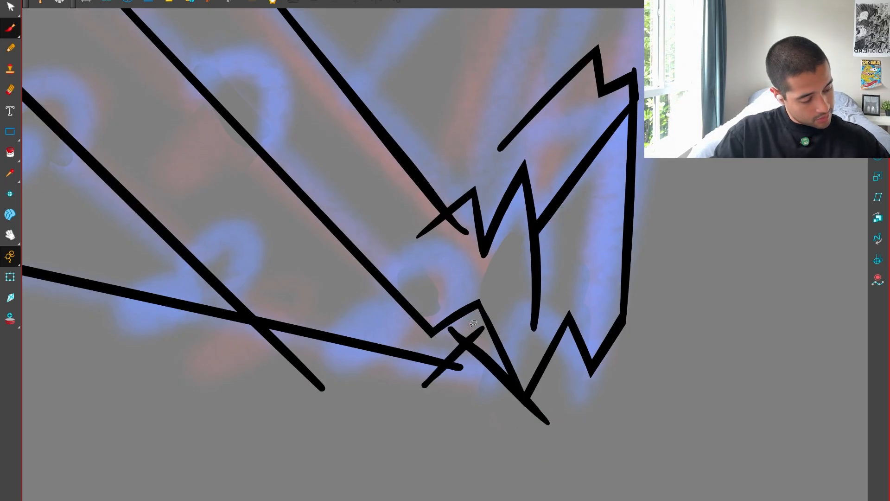
key("ctrl+z")
key("ctrl+z")
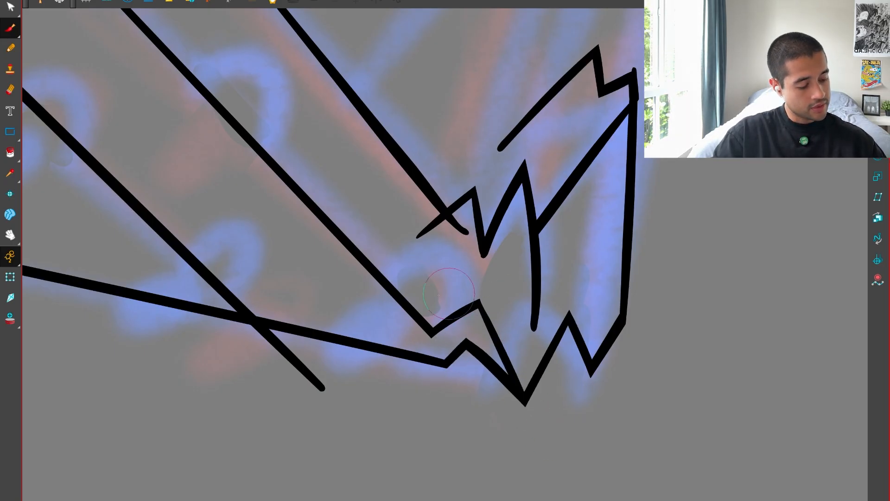
Trim the leftover perspective line at the underside's far corner and the body's upper edge where it overshoots the crumpled nose.
scroll(436, 320, "down", 1)
key("1")
key("1")
key("1")
key("1")
key("shift+x")
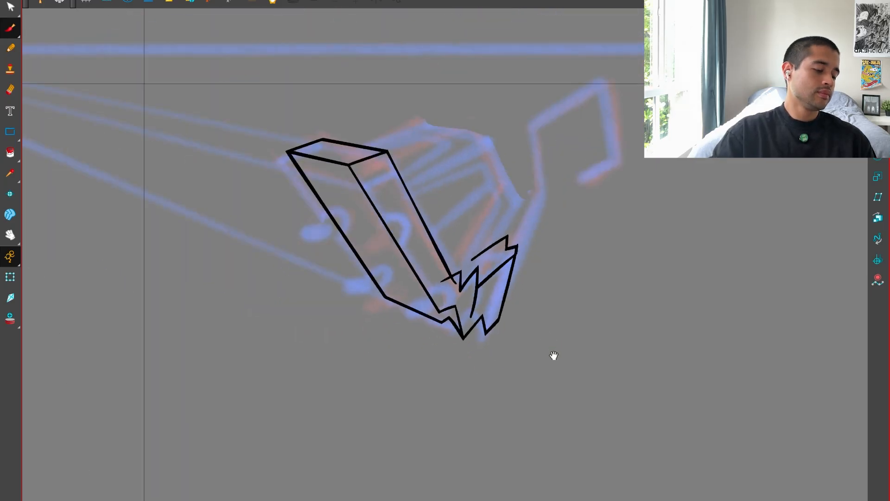
key("1")
key("1")
key("2")
key("2")
key("2")
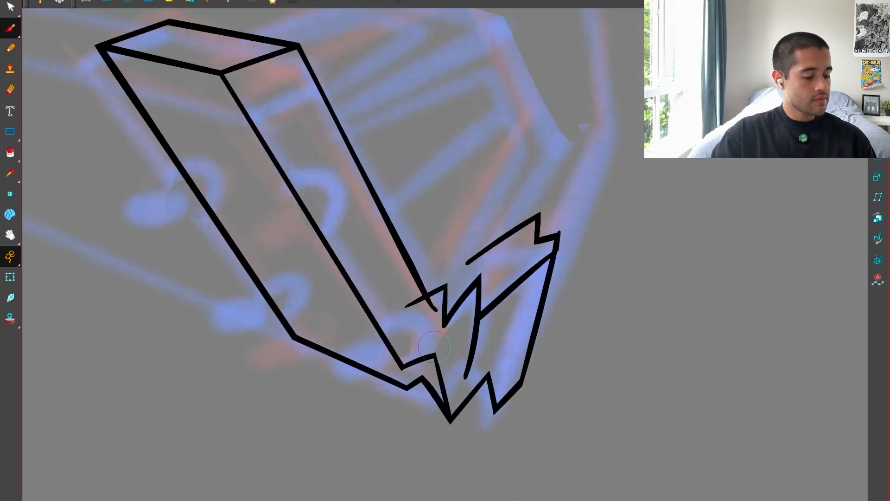
scroll(440, 349, "up", 1)
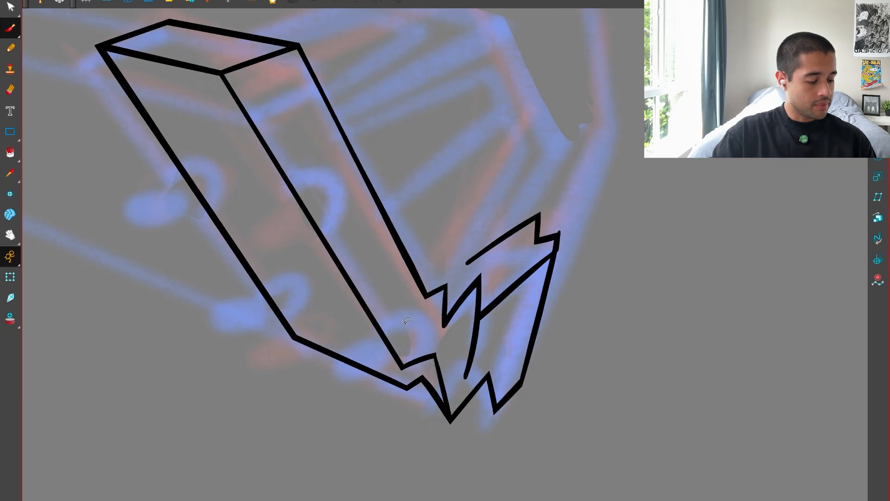
Draw the front wheel arch on the near side's lower edge beside the crumpled nose, cutting away the edge inside it.
left_click_drag(364, 337, 422, 359)
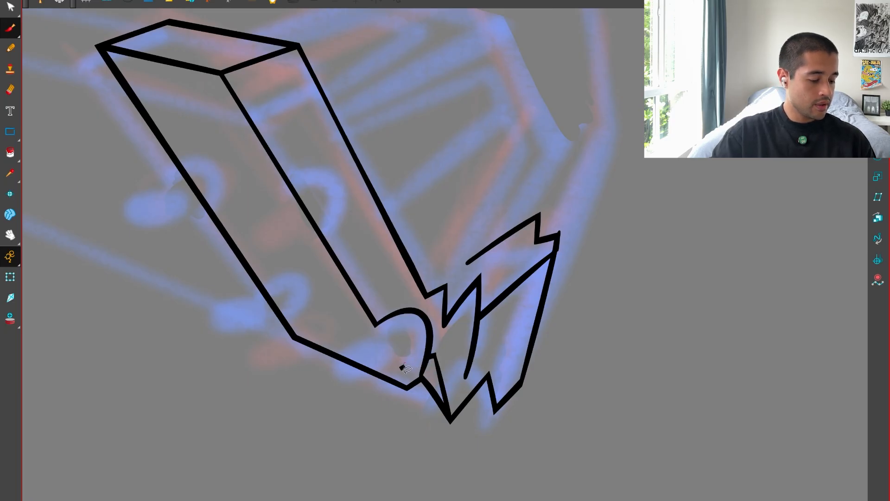
left_click_drag(611, 361, 504, 362)
key("1")
key("1")
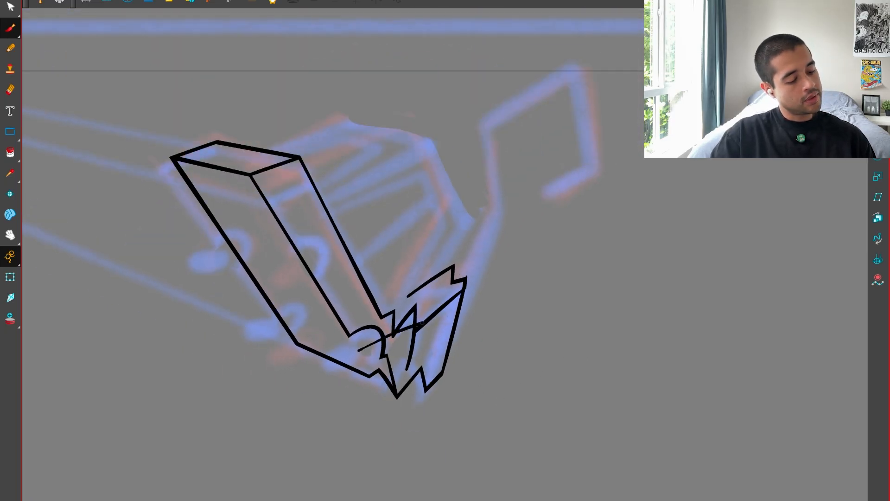
left_click_drag(422, 324, 576, 327)
key("ctrl+z")
Draw a straight perspective line from the vanishing point across the underside to the start of the near front wheel arch.
key("1")
key("1")
key("2")
key("2")
left_click_drag(431, 365, 470, 380)
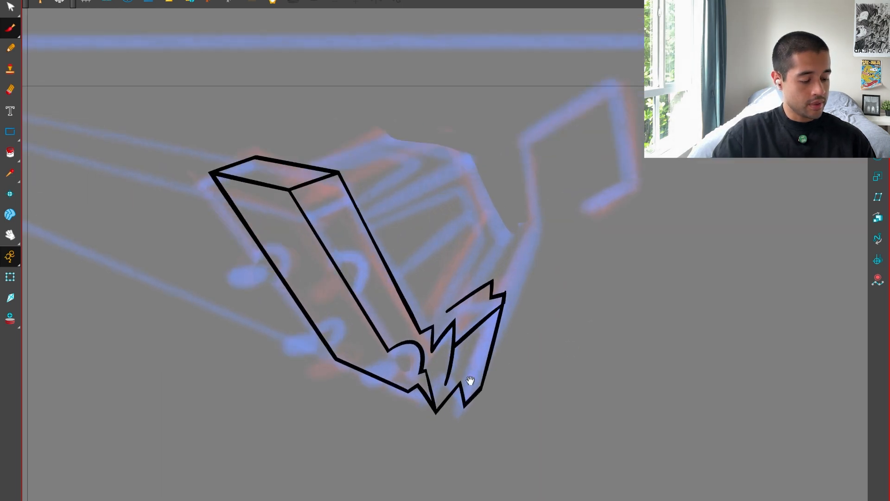
key("2")
left_click_drag(392, 383, 465, 376)
key("2")
key("2")
key("1")
key("1")
key("1")
key("1")
left_click_drag(366, 394, 446, 411)
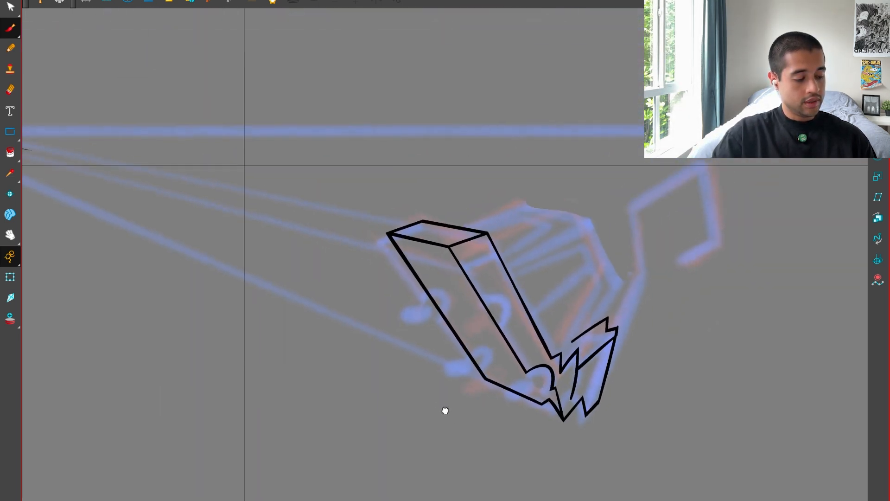
key("1")
key("1")
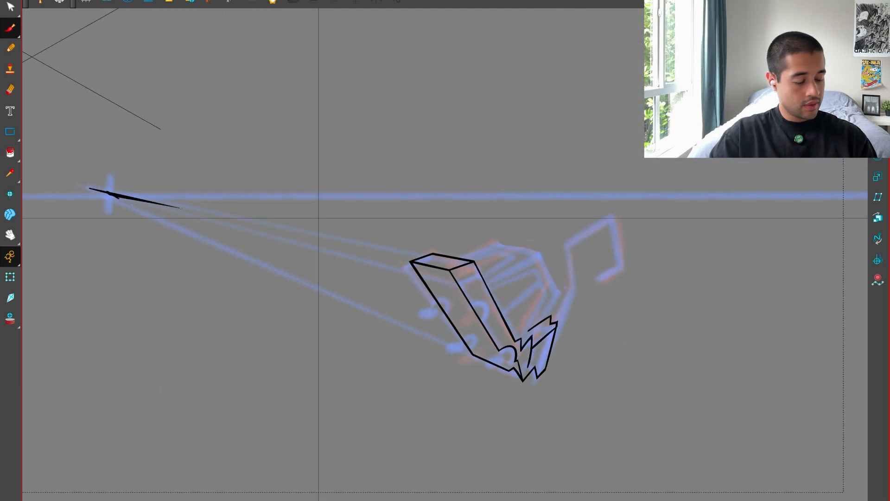
left_click_drag(180, 208, 513, 355)
Draw the far front wheel arch where the perspective line crosses the underside's far edge, and cut away the edge inside it.
key("2")
key("2")
key("2")
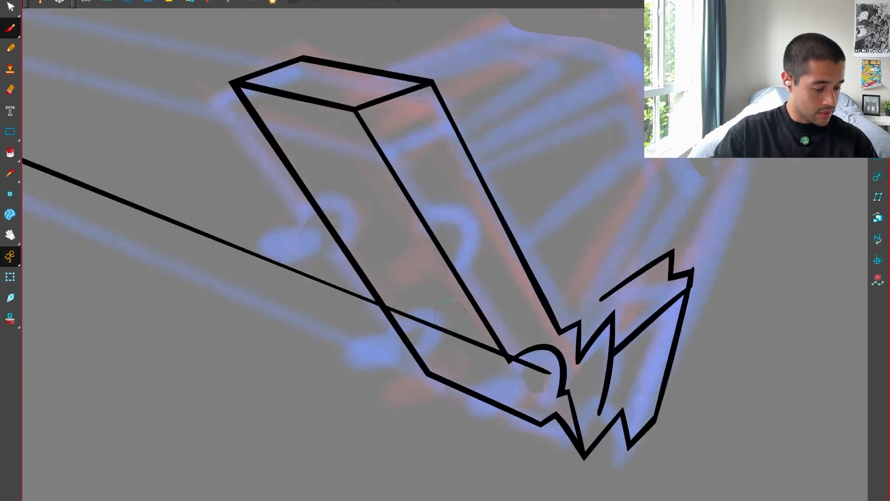
key("2")
key("2")
left_click_drag(347, 309, 378, 381)
key("t")
left_click_drag(393, 347, 343, 365)
left_click_drag(386, 310, 401, 350)
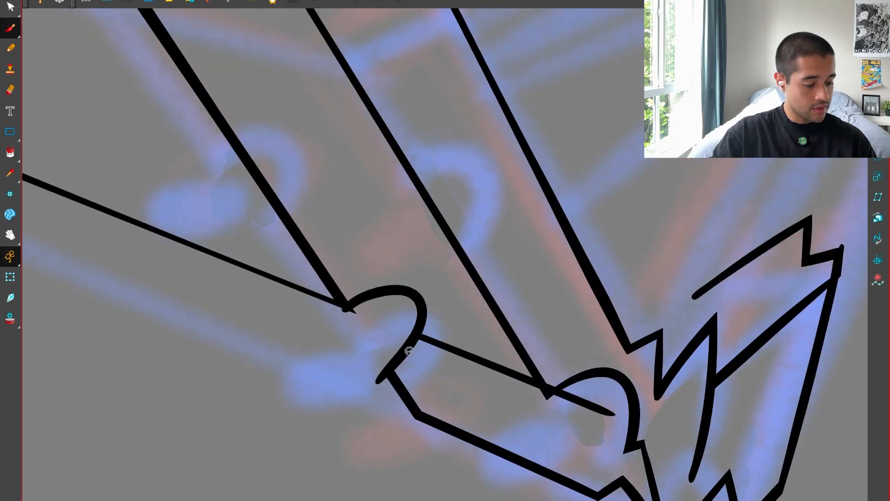
Delete the remaining pieces of the perspective line around the front wheel arches.
key("1")
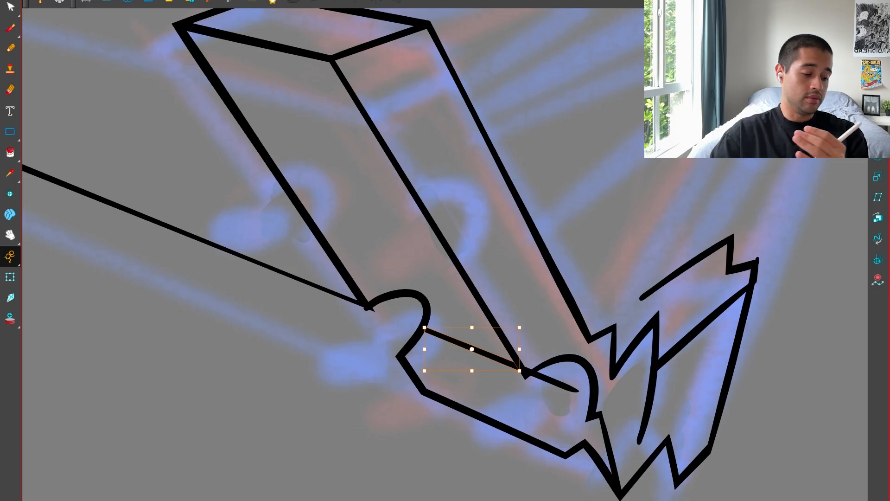
key("Delete")
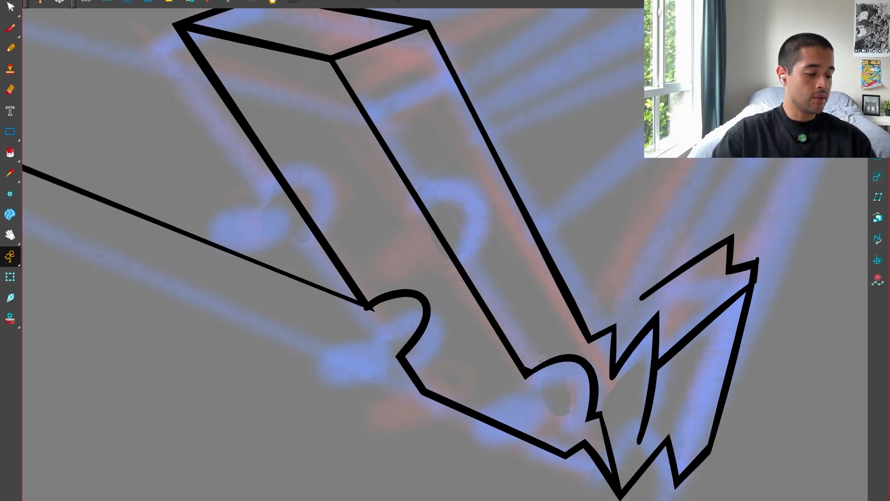
scroll(449, 331, "up", 2)
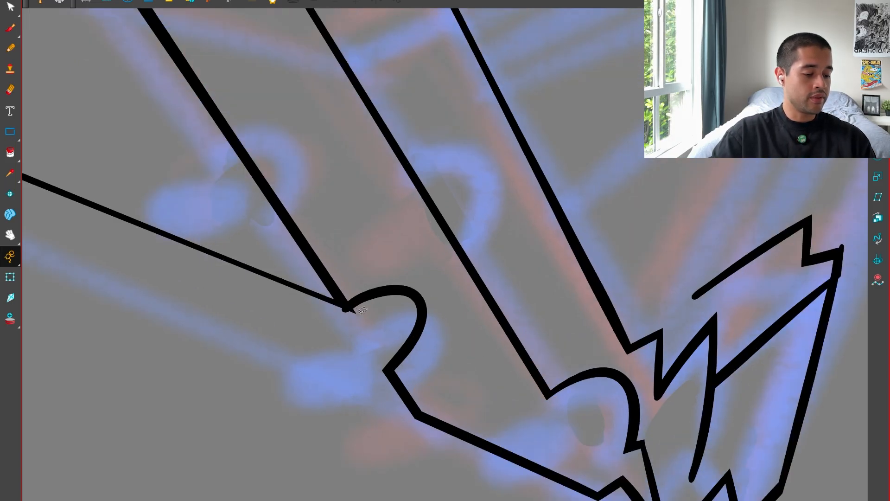
left_click(335, 304)
key("Delete")
Try a rear wheel arch on the near side's lower edge close to the rear panel.
key("1")
key("1")
key("1")
left_click_drag(570, 367, 563, 412)
key("2")
key("2")
left_click_drag(454, 269, 459, 349)
key("alt+b")
left_click_drag(327, 292, 392, 357)
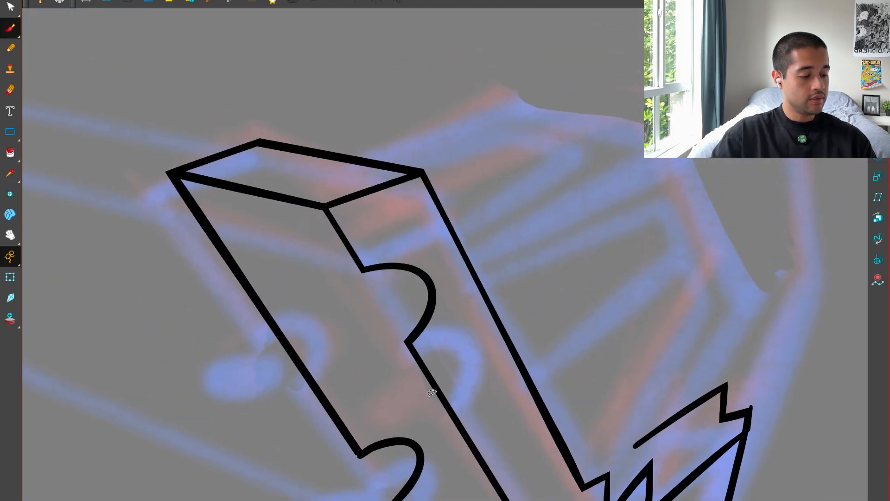
key("ctrl+z")
key("ctrl+z")
key("ctrl+z")
Draw the near rear wheel arch across the side's lower edge, then cut away the edge inside it and the arch's overshooting ends.
mouse_move(350, 300)
left_mouse_down()
mouse_move(422, 331)
mouse_move(386, 370)
left_mouse_up()
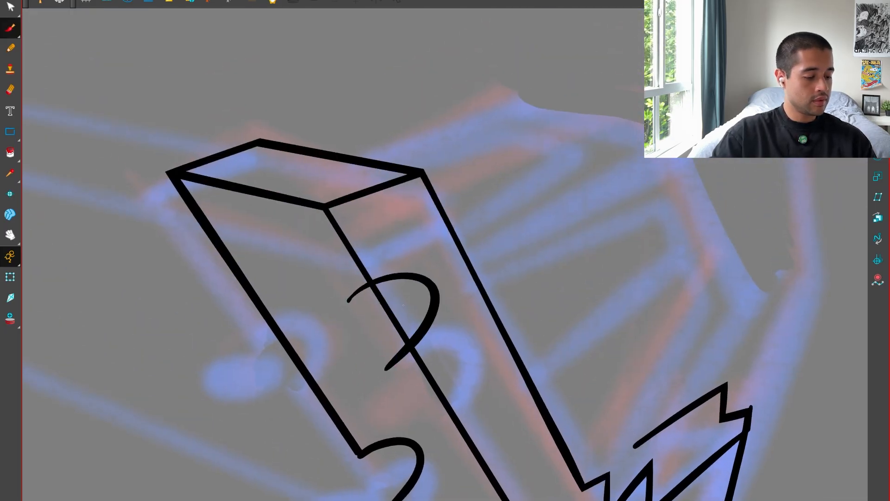
key("t")
left_click_drag(403, 305, 360, 324)
left_click_drag(349, 280, 400, 340)
Draw a straight perspective line from the vanishing point to the start of the near rear wheel arch.
key("1")
key("1")
key("1")
left_click_drag(481, 329, 610, 376)
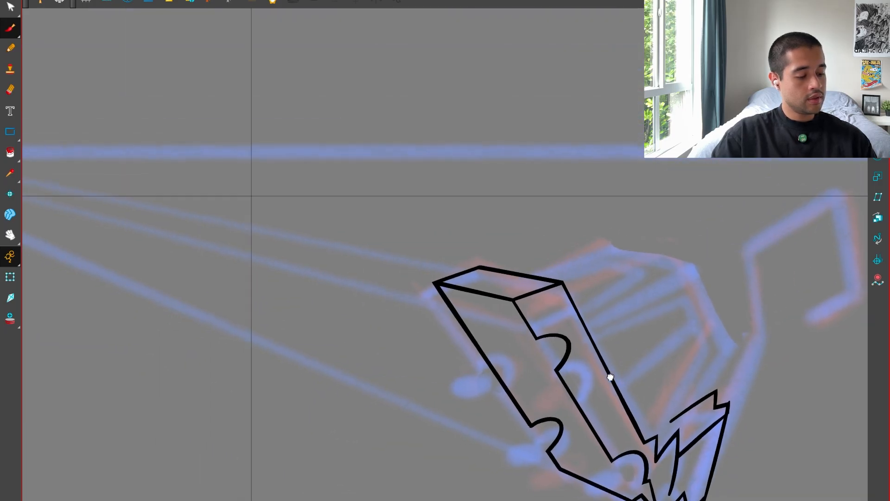
key("1")
left_click_drag(500, 350, 611, 356)
mouse_move(85, 188)
left_mouse_down()
mouse_move(453, 297)
mouse_move(630, 336)
left_mouse_up()
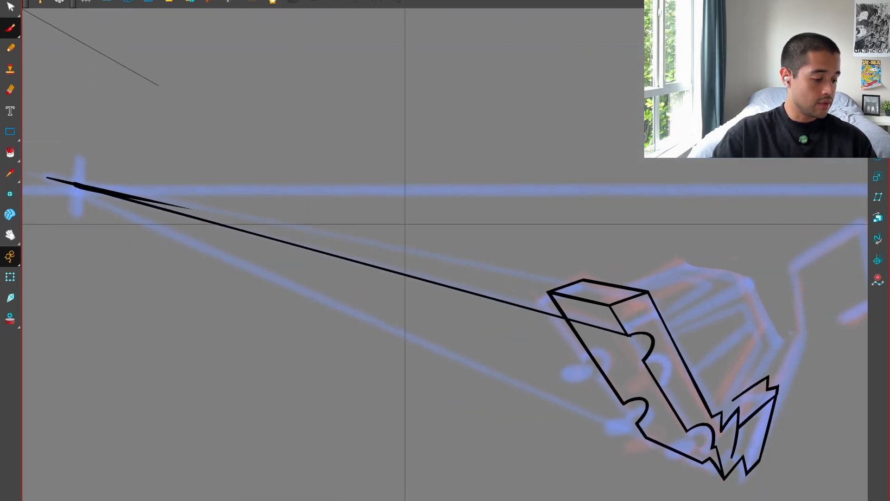
Draw the far rear wheel arch from the perspective line's crossing with the underside's far edge, and cut away the edge inside it.
key("2")
key("2")
left_click_drag(718, 396, 542, 391)
key("2")
key("2")
key("2")
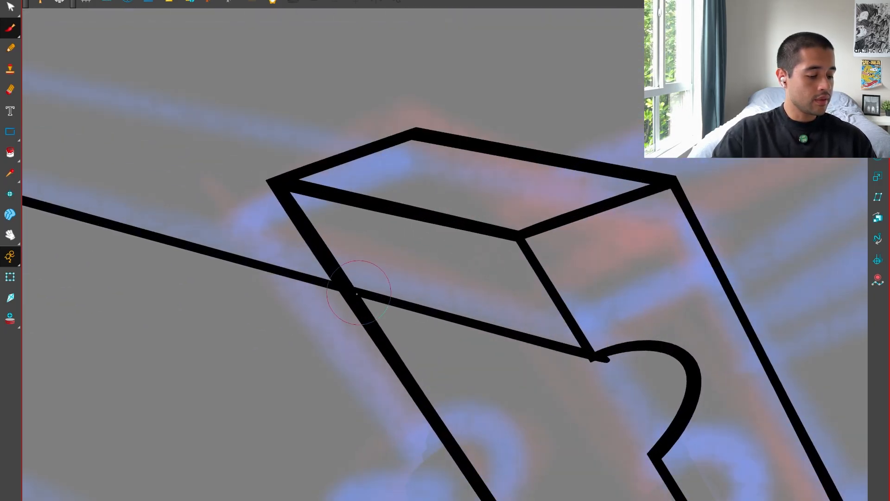
left_click_drag(353, 293, 365, 400)
key("ctrl+z")
left_click_drag(289, 320, 352, 398)
key("alt+t")
left_click_drag(387, 327, 355, 337)
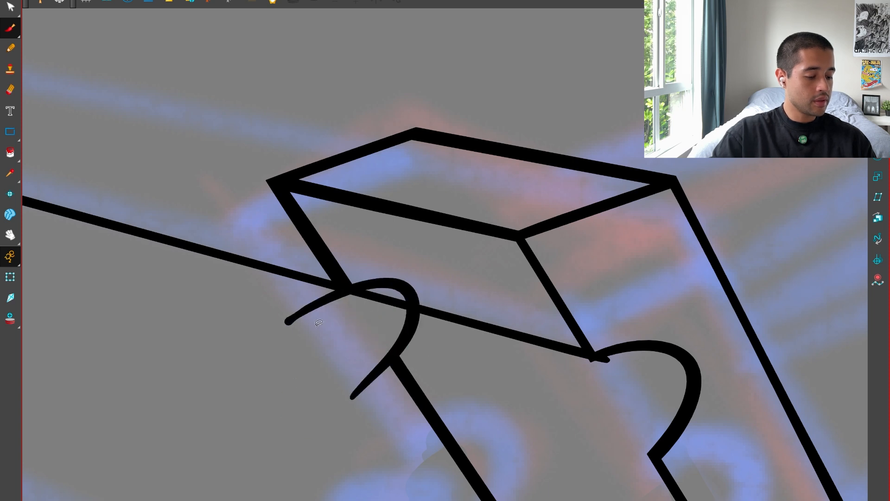
Cut away the rear perspective line and the overshooting ends of the far rear wheel arch.
left_click_drag(431, 299, 469, 372)
left_click_drag(312, 292, 320, 324)
left_click_drag(372, 297, 359, 294)
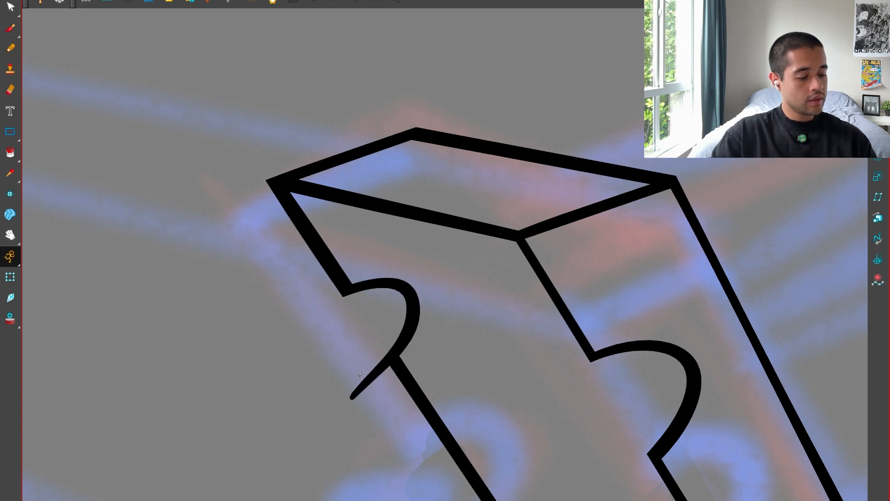
left_click_drag(363, 374, 374, 392)
Draw the two rear wheels as solid black ovals inside the rear wheel arches.
key("1")
key("1")
mouse_move(545, 387)
left_mouse_down()
mouse_move(492, 366)
mouse_move(491, 357)
mouse_move(517, 339)
mouse_move(480, 354)
left_mouse_up()
key("alt+b")
left_click_drag(338, 297, 327, 317)
key("1")
key("1")
key("1")
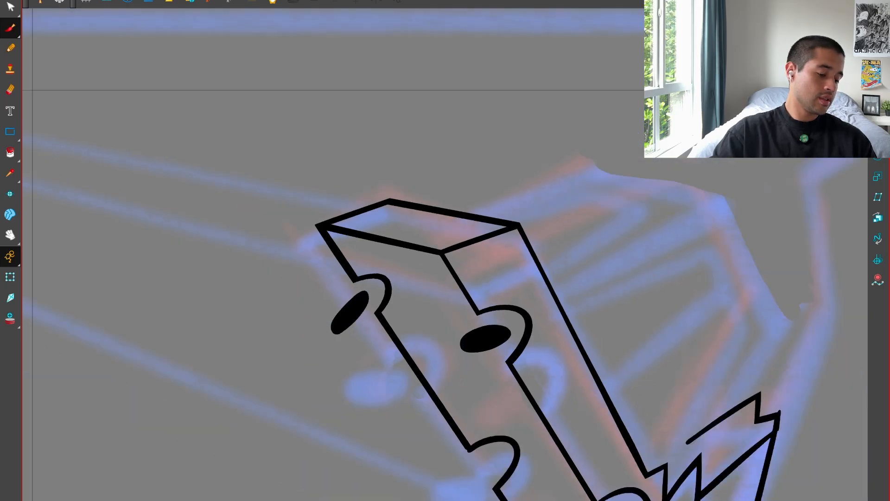
Draw the far front wheel as a solid black oval and connect the two rear wheels with a thin straight axle.
left_click_drag(589, 464, 550, 407)
key("2")
mouse_move(412, 378)
left_mouse_down()
mouse_move(384, 386)
mouse_move(420, 369)
left_mouse_up()
key("ctrl+z")
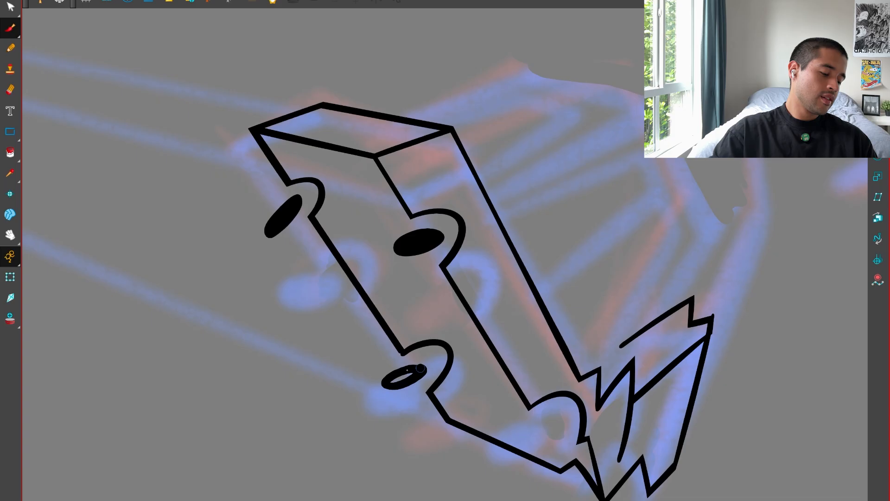
left_click_drag(301, 204, 425, 234)
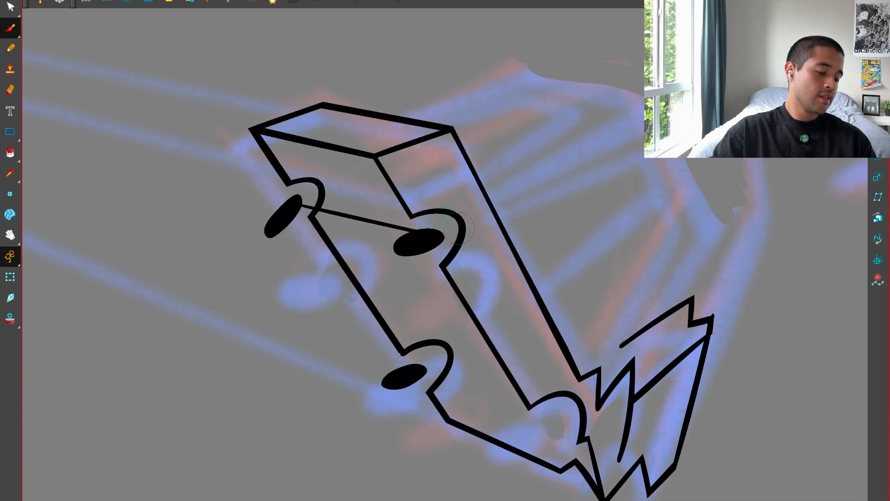
Draw two small oval tail lights on the rear panel, one near each end.
key("1")
key("2")
mouse_move(600, 405)
left_mouse_down()
mouse_move(525, 374)
mouse_move(498, 386)
mouse_move(531, 427)
mouse_move(575, 452)
mouse_move(640, 244)
left_mouse_up()
key("1")
key("1")
key("2")
key("2")
key("2")
key("2")
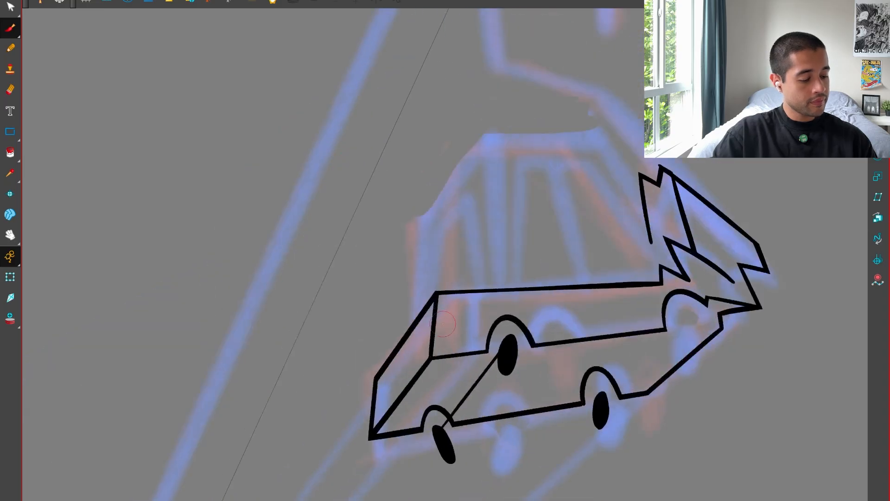
mouse_move(400, 374)
left_mouse_down()
mouse_move(420, 344)
mouse_move(402, 376)
left_mouse_up()
key("ctrl+z")
left_click_drag(415, 346, 410, 349)
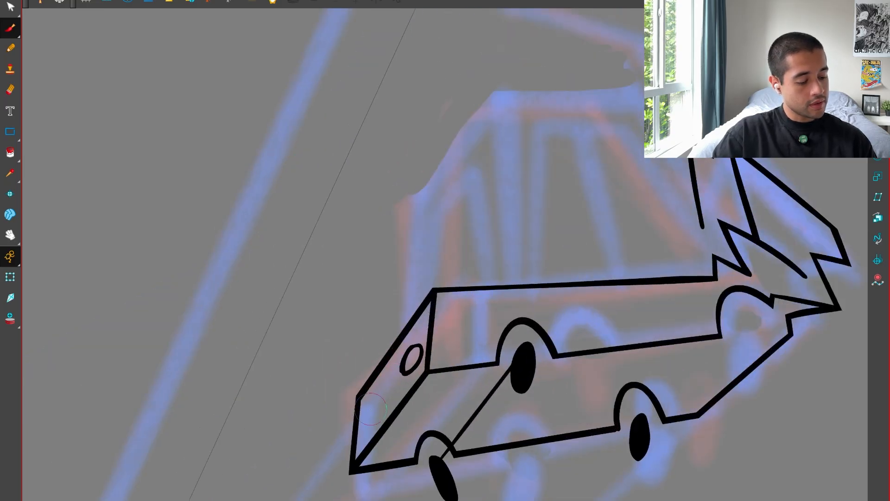
left_click_drag(376, 397, 371, 399)
Try to draw the windshield line up from the crumpled hood and the roof edge along the blue sketch.
key("shift+x")
key("1")
key("1")
key("1")
mouse_move(632, 417)
left_mouse_down()
mouse_move(557, 420)
mouse_move(501, 404)
mouse_move(414, 403)
left_mouse_up()
key("2")
key("2")
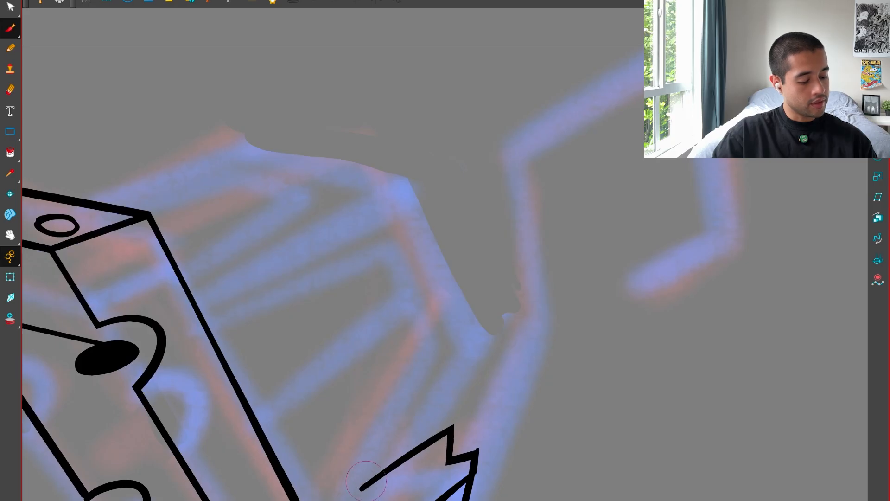
left_click_drag(362, 488, 488, 350)
key("ctrl+z")
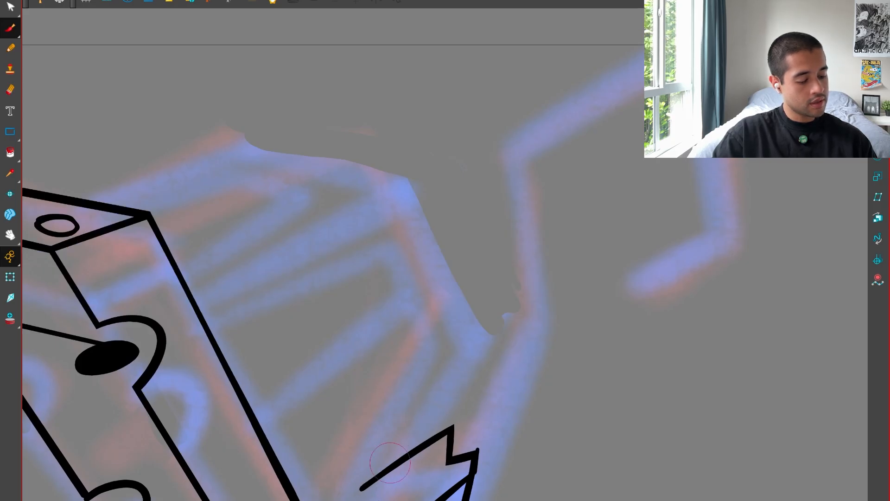
mouse_move(362, 488)
left_mouse_down()
mouse_move(494, 346)
mouse_move(404, 179)
left_mouse_up()
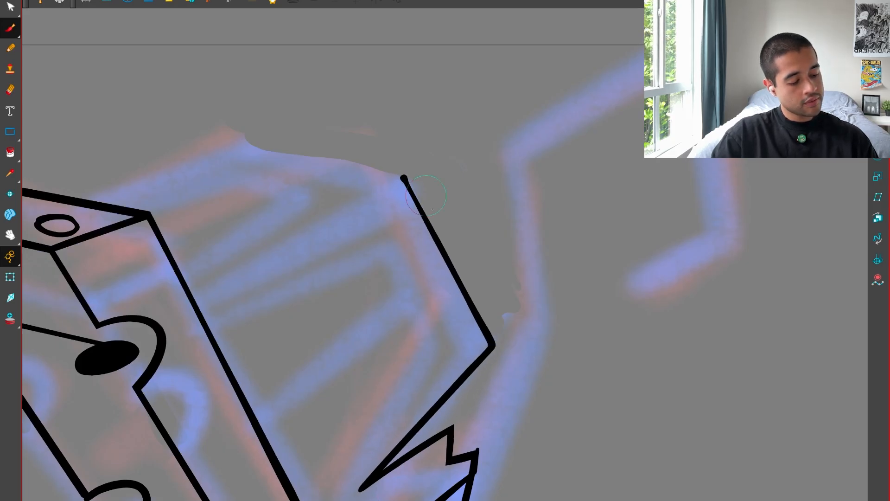
key("ctrl+z")
Draw the windshield line from the crumpled hood and the roof edge as long straight strokes crossing at the cabin's front corner.
left_click_drag(353, 500, 582, 260)
key("1")
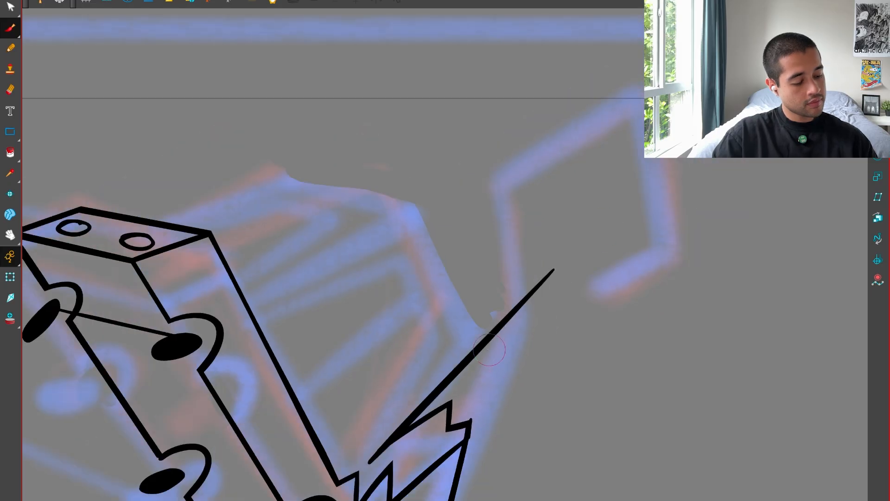
left_click_drag(515, 400, 342, 108)
left_click_drag(246, 301, 500, 182)
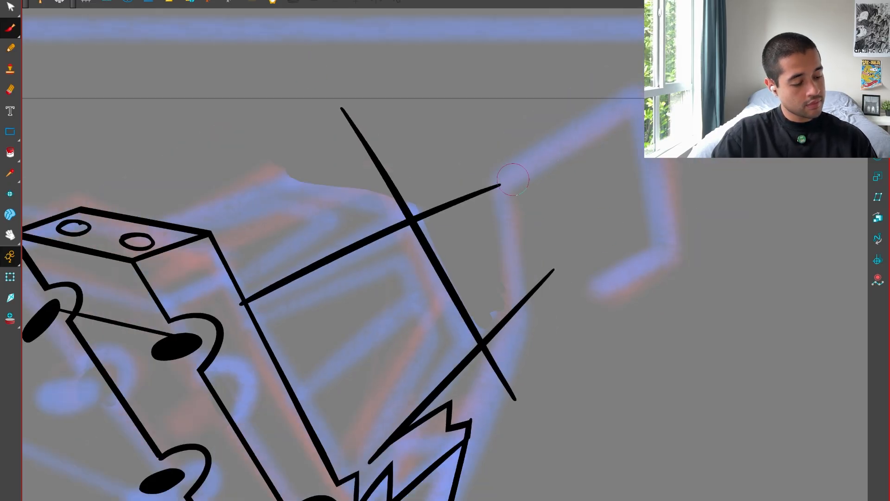
key("ctrl+z")
left_click_drag(223, 312, 520, 212)
key("ctrl+z")
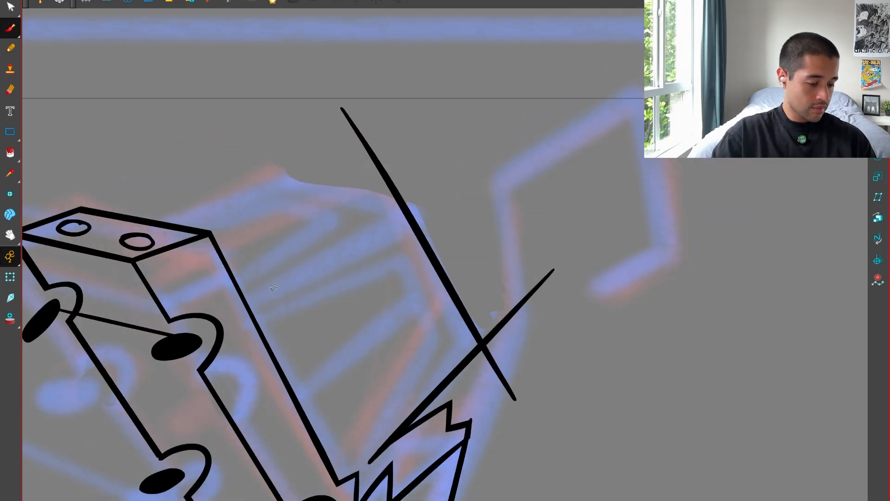
Draw a straight line from the body's upper edge to the roof edge as the cabin's rear side and trim the overshooting ends at the corners.
mouse_move(223, 315)
left_mouse_down()
mouse_move(418, 238)
mouse_move(507, 204)
left_mouse_up()
left_click_drag(439, 217, 483, 286)
left_click_drag(501, 290, 531, 325)
left_click_drag(494, 385, 519, 366)
left_click_drag(413, 181, 369, 186)
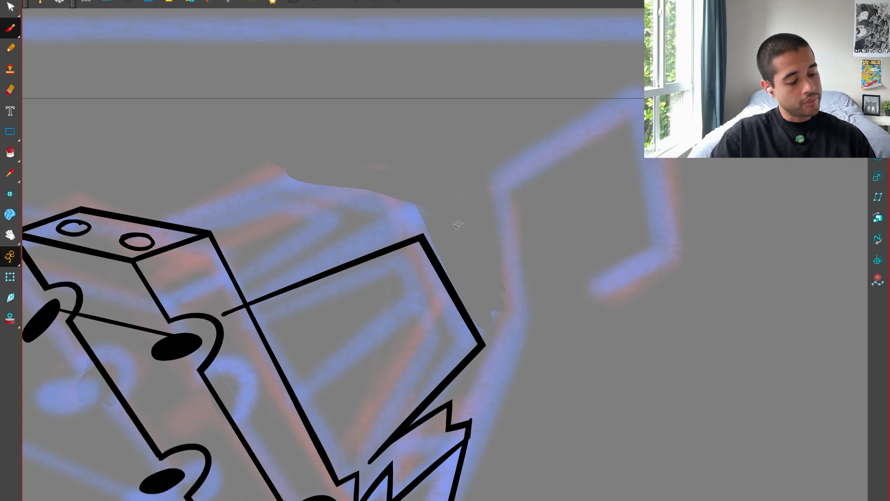
Check the cabin outline against the rest of the crashed car and the blue sketch.
key("1")
key("1")
key("1")
key("1")
key("1")
key("2")
key("2")
key("2")
key("2")
key("2")
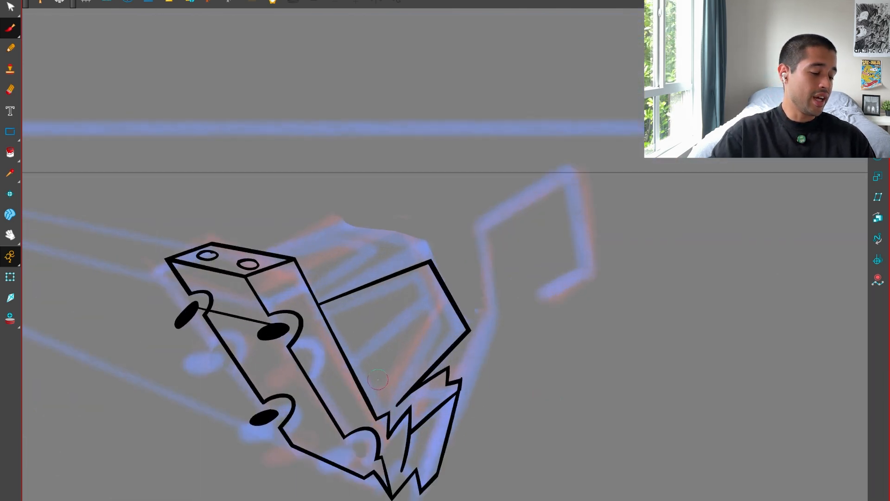
left_click_drag(392, 339, 506, 375)
key("2")
mouse_move(592, 374)
left_mouse_down()
mouse_move(528, 370)
mouse_move(511, 358)
left_mouse_up()
key("1")
key("2")
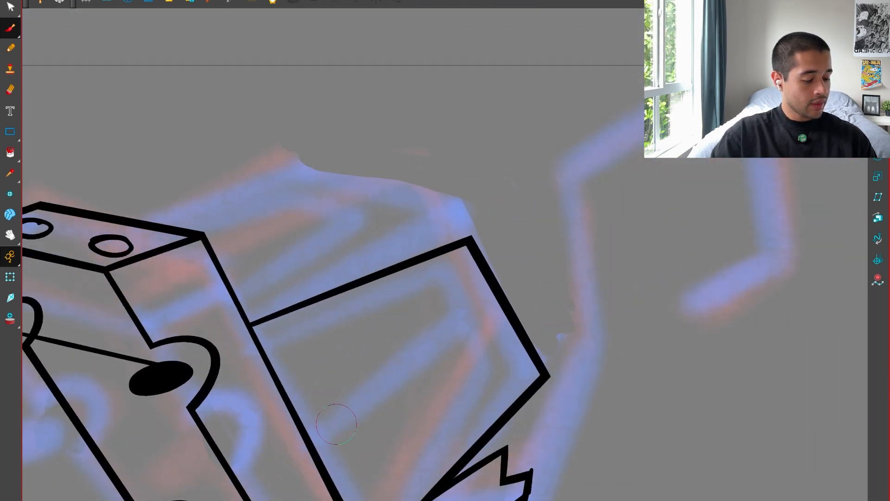
Draw a bent door-pillar line across the cabin side, from the body edge out past the roof edge.
mouse_move(272, 451)
left_mouse_down()
mouse_move(410, 404)
mouse_move(531, 287)
left_mouse_up()
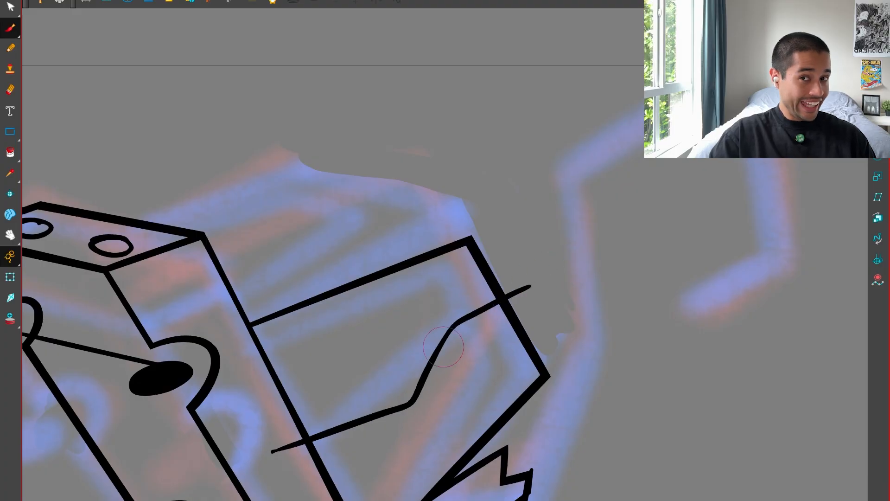
left_click_drag(443, 347, 450, 345)
Try to draw the window outline inside the cabin, parallel to its rear side, roof edge and windshield.
left_click_drag(235, 350, 471, 253)
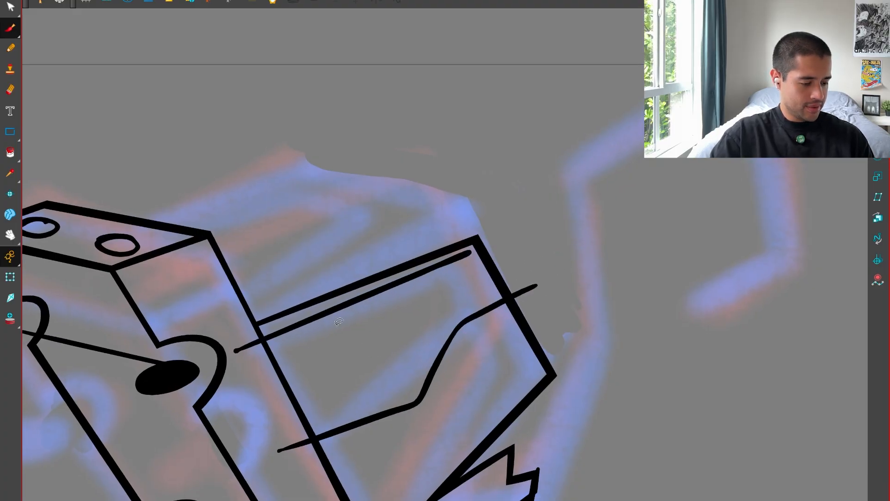
key("ctrl+z")
mouse_move(256, 356)
left_mouse_down()
mouse_move(470, 254)
mouse_move(532, 362)
mouse_move(486, 421)
mouse_move(405, 493)
left_mouse_up()
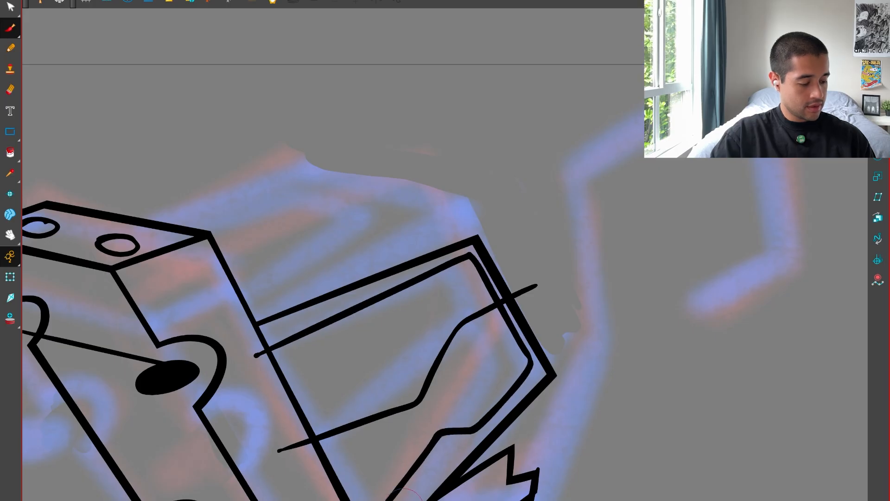
left_click_drag(478, 444, 469, 370)
key("ctrl+z")
left_click_drag(338, 477, 473, 338)
key("ctrl+z")
left_click_drag(392, 399, 522, 316)
key("ctrl+z")
left_click_drag(364, 427, 515, 300)
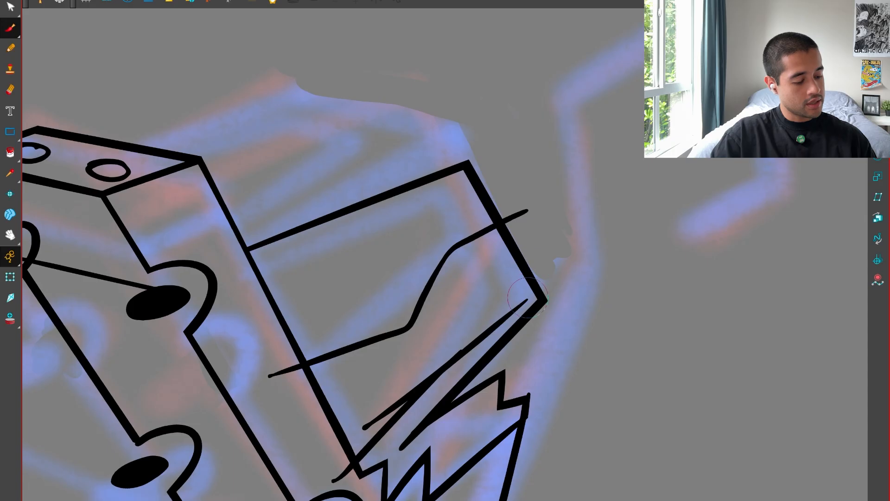
key("ctrl+z")
key("ctrl+z")
Draw the front window's lower edge as a diagonal stroke rising from where the crumpled hood meets the body.
left_click_drag(350, 484, 480, 312)
left_click_drag(377, 421, 523, 307)
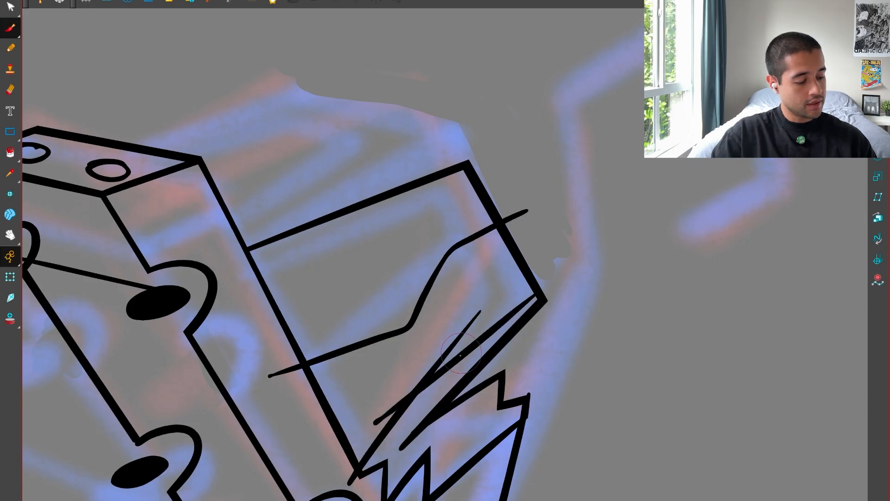
key("ctrl+z")
left_click_drag(362, 429, 543, 289)
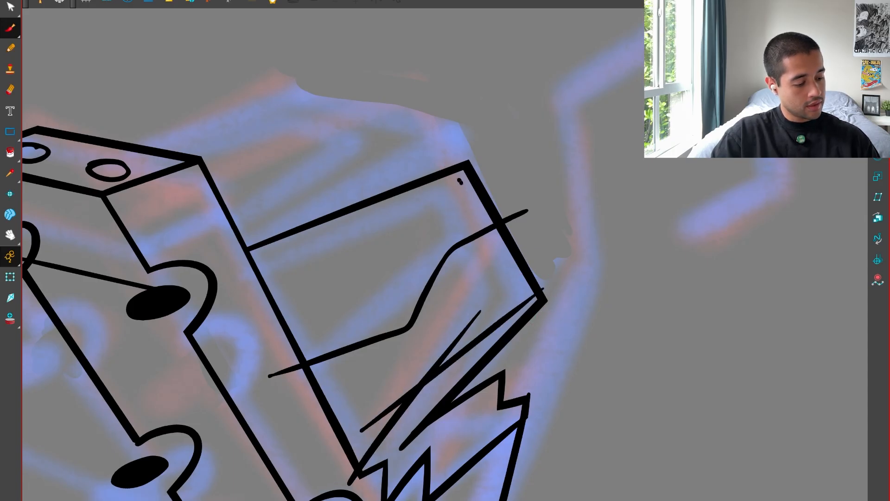
left_click_drag(461, 181, 545, 336)
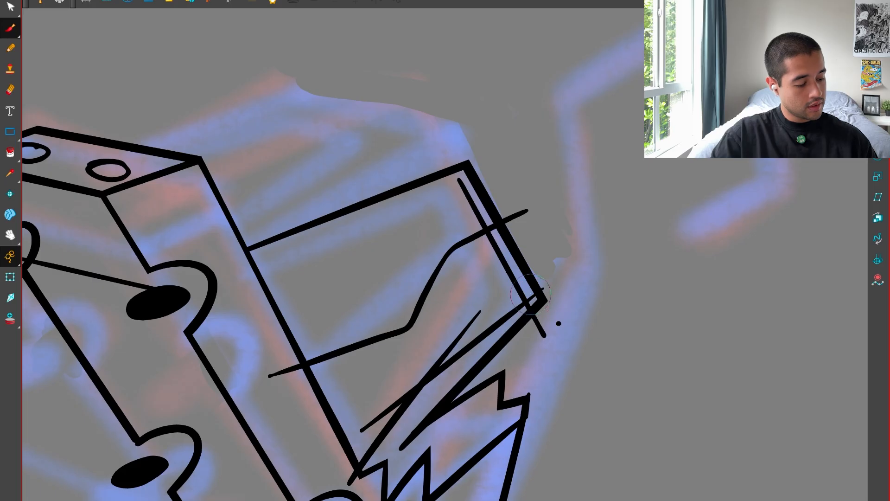
key("ctrl+z")
key("ctrl+z")
key("ctrl+z")
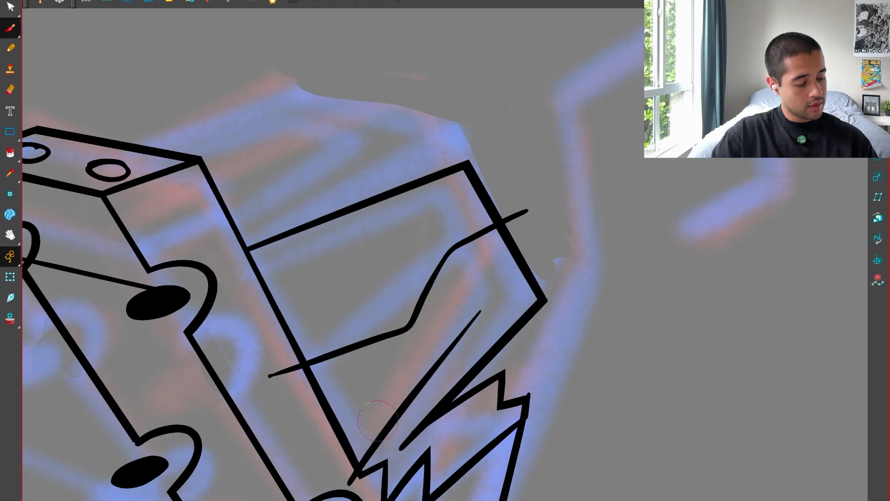
mouse_move(376, 423)
left_mouse_down()
mouse_move(510, 304)
mouse_move(449, 360)
mouse_move(520, 274)
left_mouse_up()
key("ctrl+z")
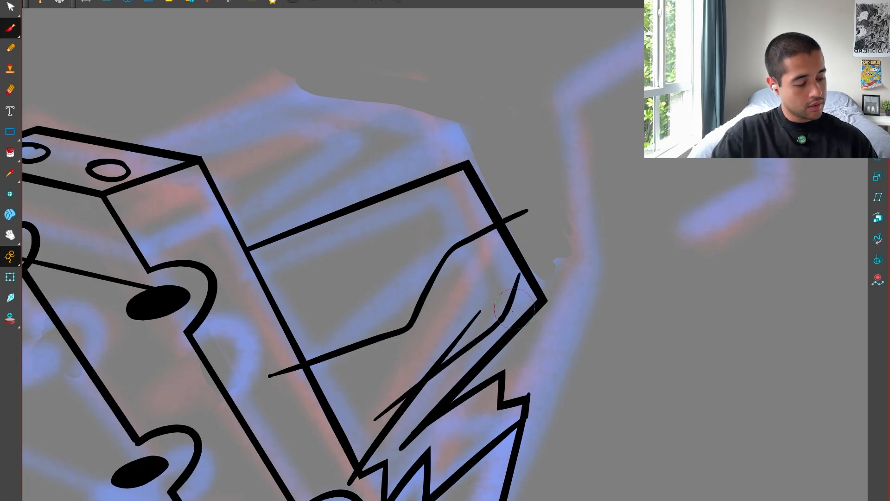
key("ctrl+z")
Draw the window edges parallel to the windshield and roof edge, joined by a short angled corner, and trim the roof-side overshoot.
left_click_drag(372, 419, 512, 314)
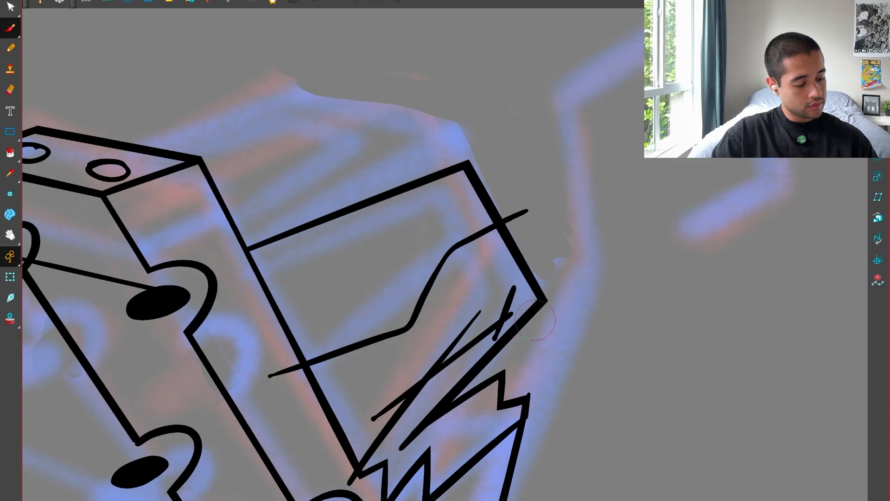
left_click_drag(553, 351, 456, 184)
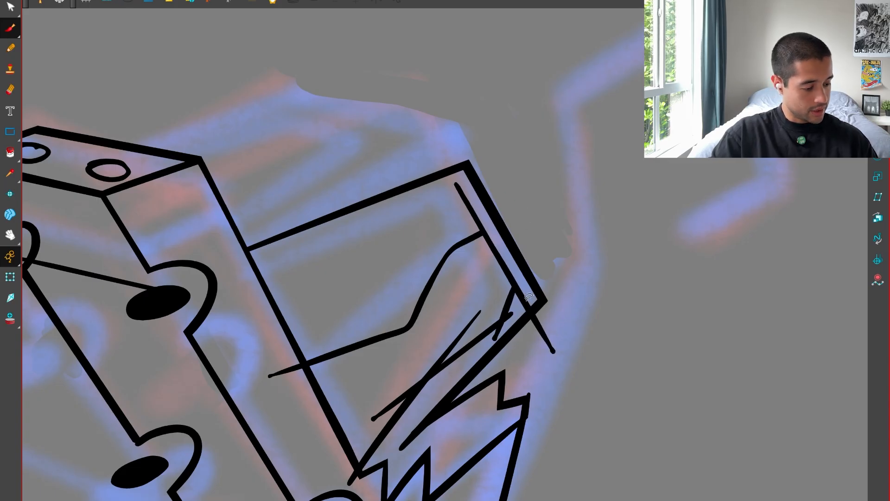
left_click_drag(529, 297, 505, 326)
key("ctrl+z")
left_click_drag(529, 293, 507, 321)
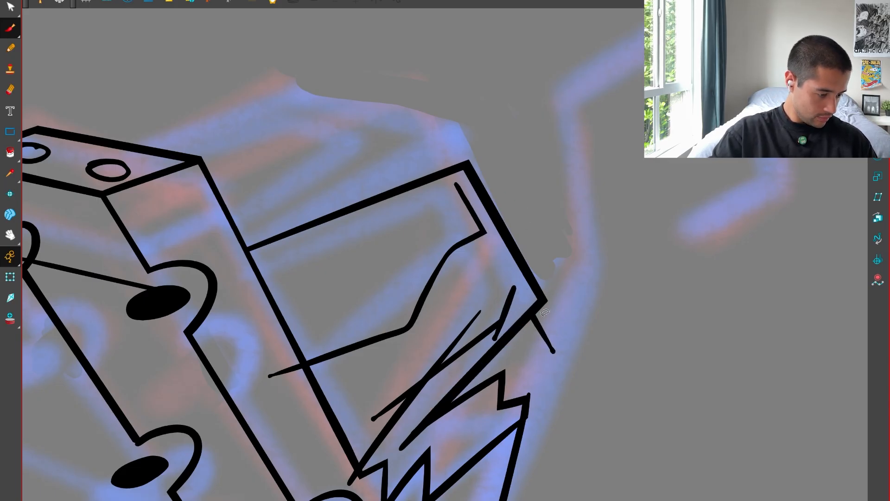
key("ctrl+z")
left_click(520, 301)
key("ctrl+z")
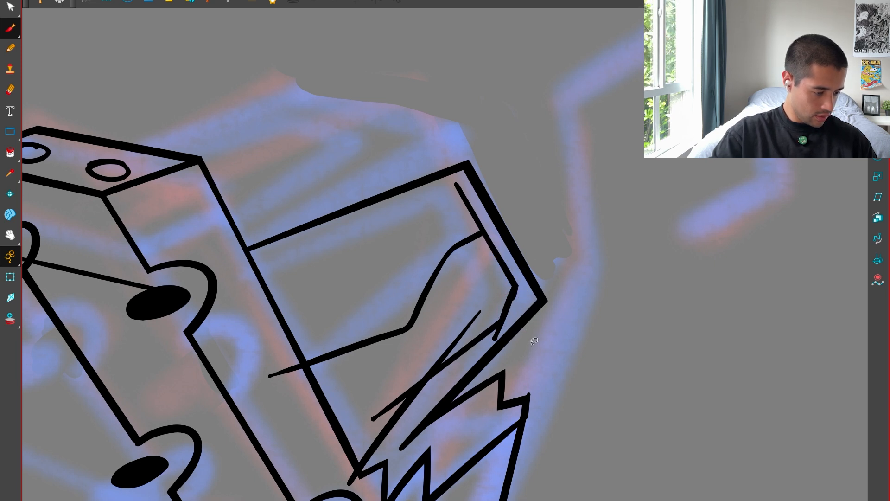
Trim the crossing stroke ends at the front window's angled corner and along its windshield edge.
left_click_drag(535, 341, 505, 325)
key("ctrl+z")
scroll(501, 323, "up", 2)
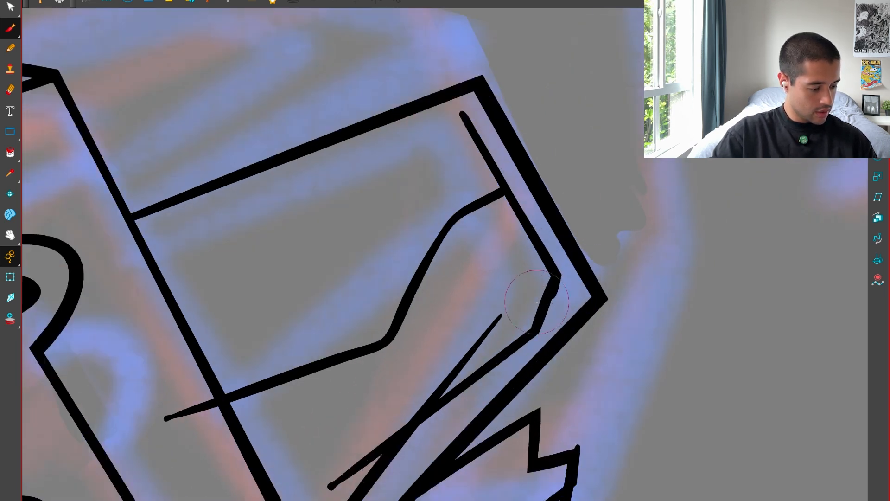
scroll(464, 311, "down", 3)
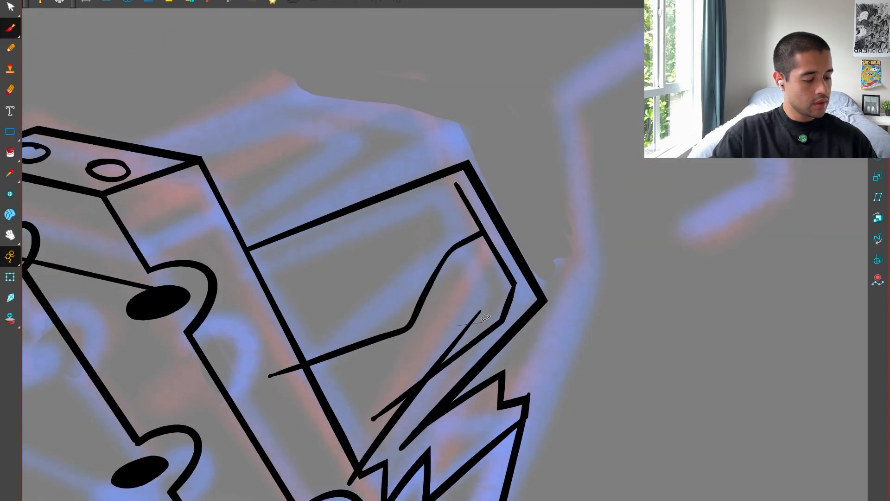
scroll(375, 422, "down", 2)
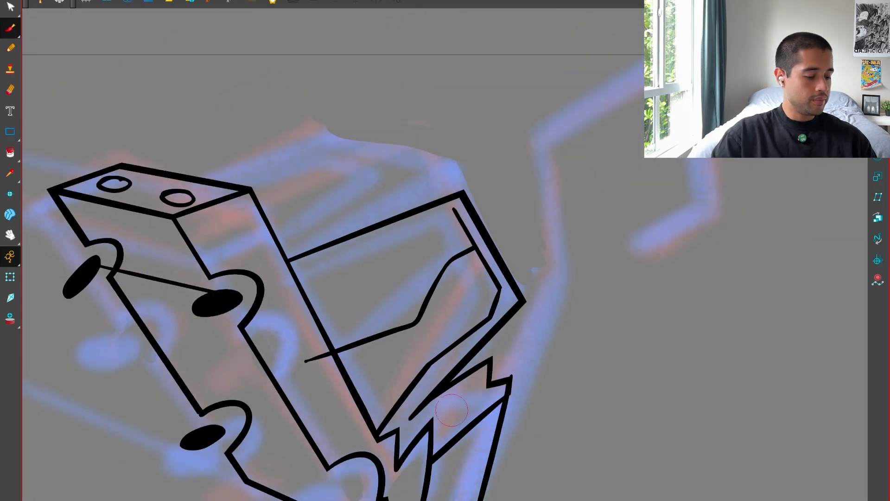
Draw the rear window's edge parallel to the cabin's rear side, meeting the roof-side window line, and trim its ends.
scroll(507, 107, "up", 2)
left_click_drag(222, 333, 443, 235)
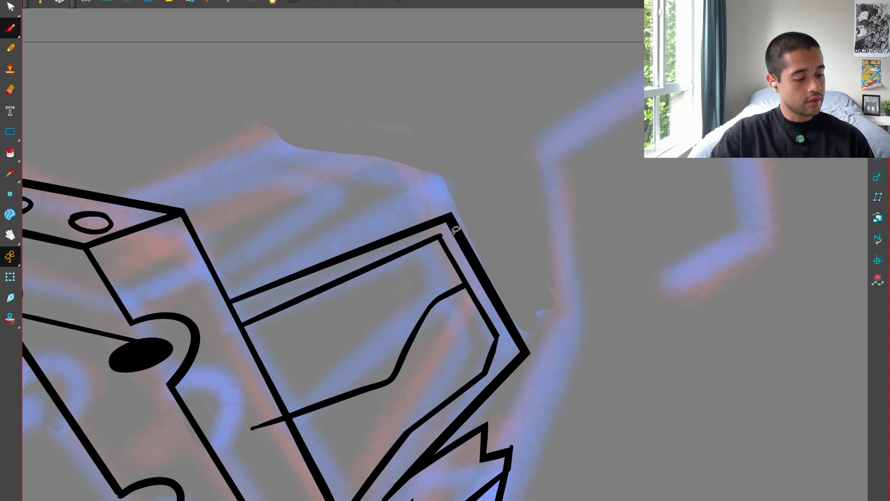
scroll(466, 166, "up", 2)
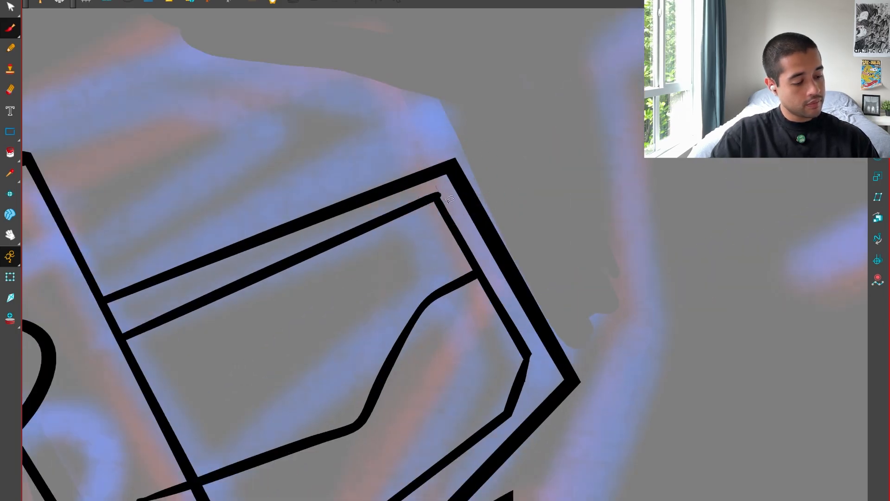
left_click_drag(450, 200, 435, 192)
key("ctrl+z")
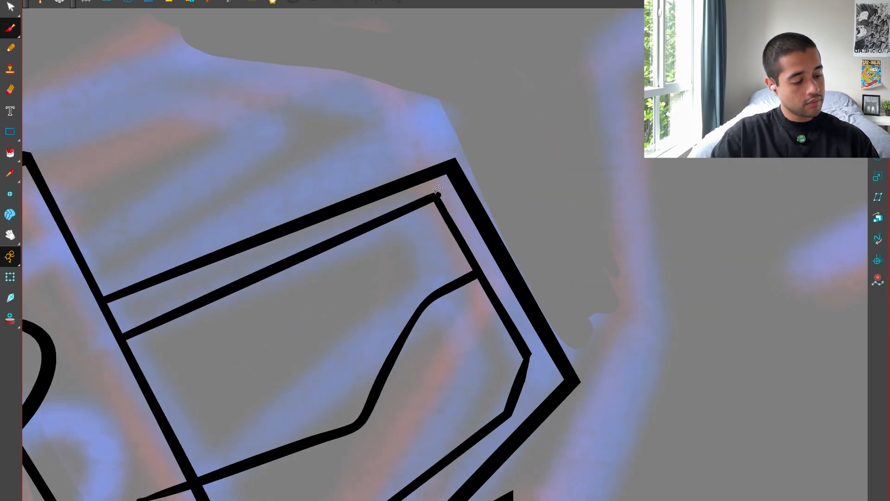
scroll(516, 180, "down", 2)
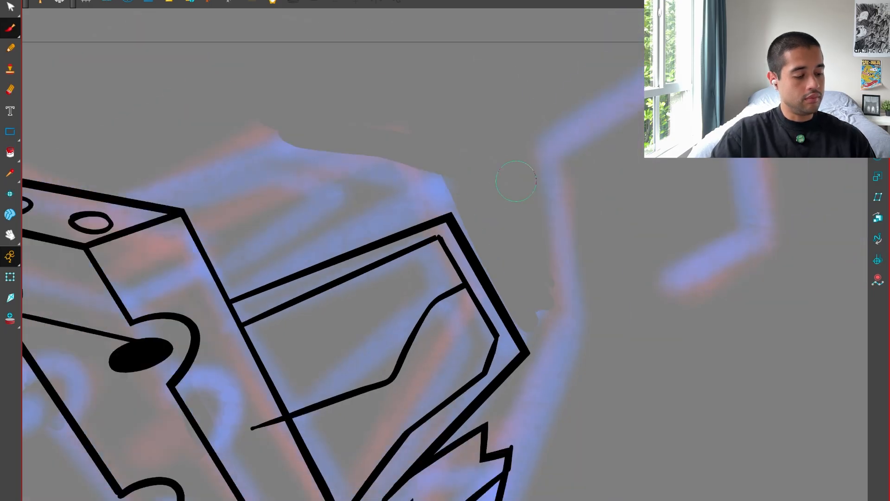
Draw a second bent line alongside the door pillar to give it thickness and trim both pillar lines at the window and body edges.
scroll(414, 339, "up", 2)
mouse_move(185, 488)
left_mouse_down()
mouse_move(391, 420)
mouse_move(446, 288)
mouse_move(509, 257)
left_mouse_up()
scroll(509, 259, "up", 2)
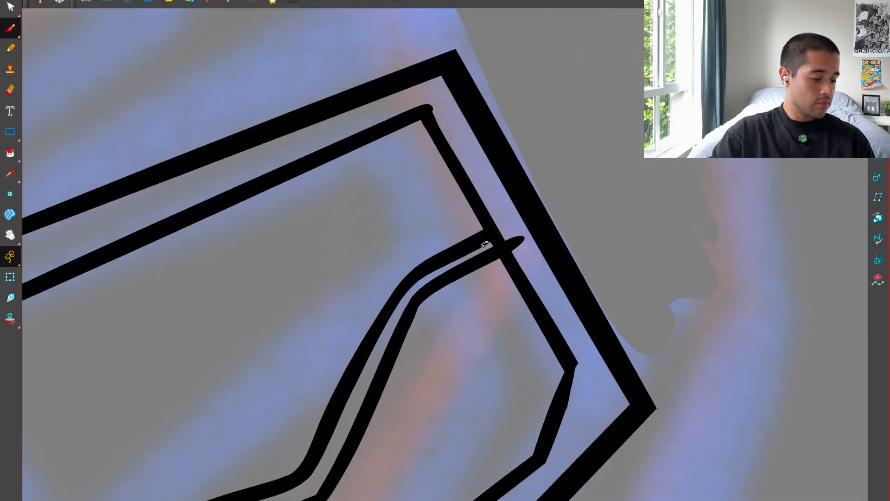
scroll(520, 228, "down", 5)
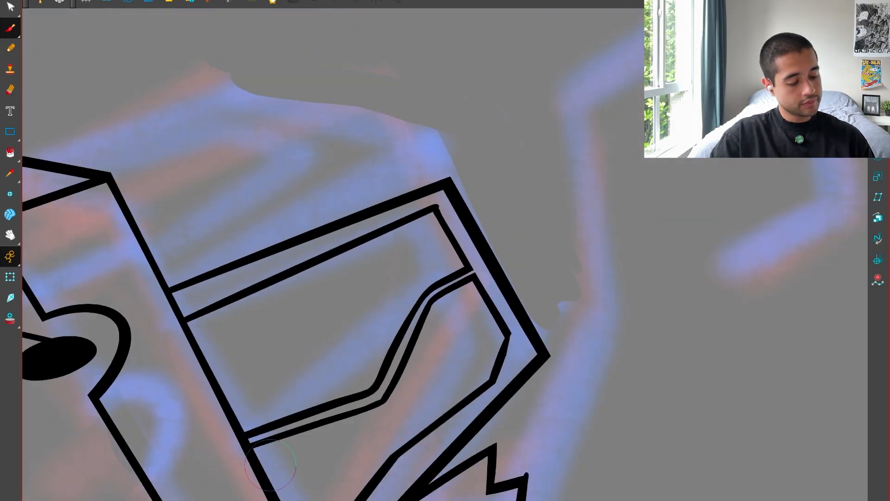
scroll(473, 429, "down", 2)
scroll(473, 429, "down", 3)
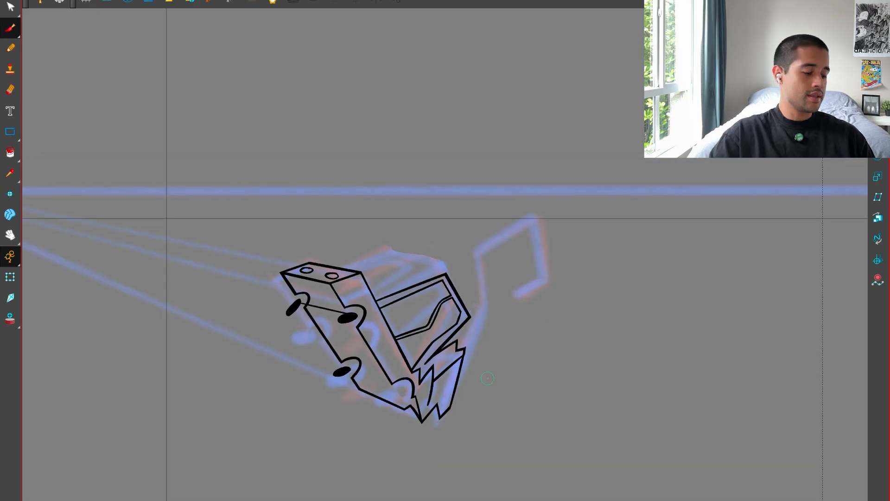
Draw a diagonal crack stroke from the rear window's outer edge down into the glass.
scroll(488, 381, "up", 1)
scroll(444, 304, "up", 2)
key("ctrl+z")
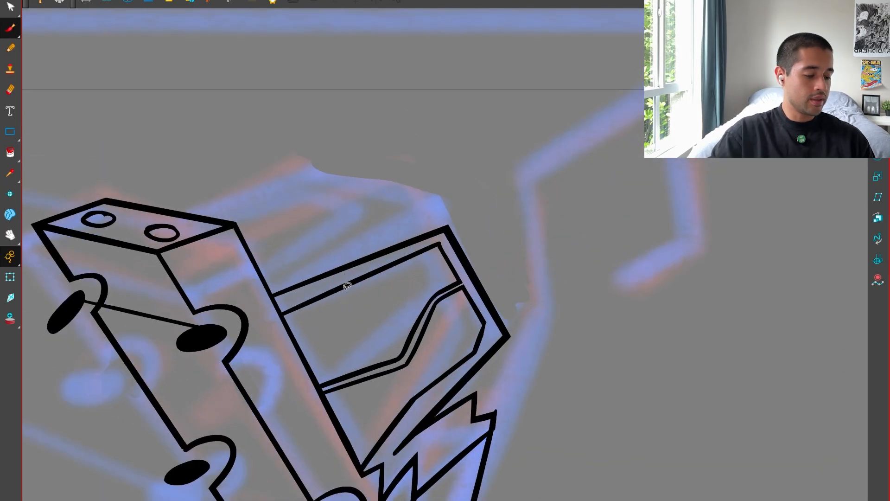
key("ctrl+z")
left_click_drag(397, 266, 325, 347)
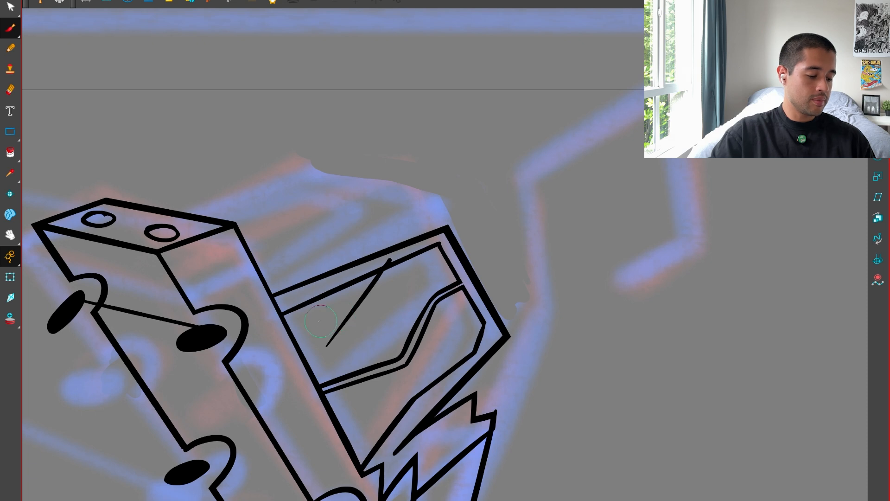
key("ctrl+z")
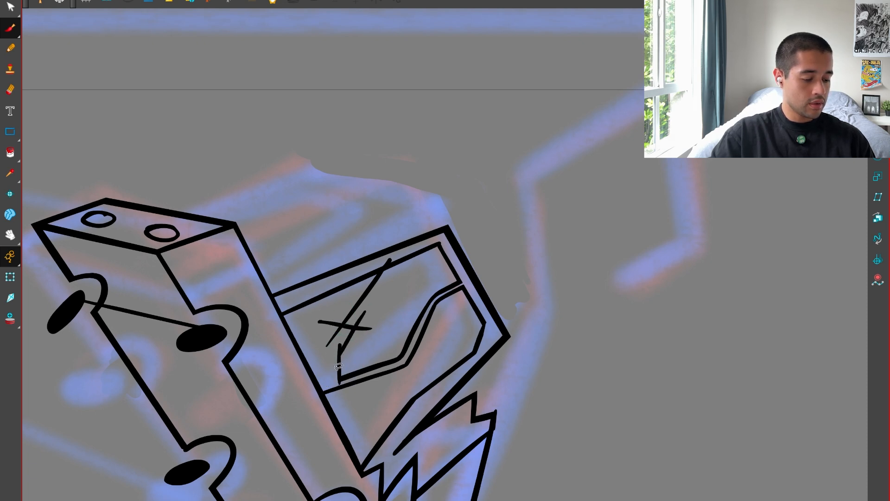
Trim the overlapping crack strokes in the rear window into one clean zigzag broken-glass edge ending on the window frame.
scroll(366, 368, "up", 4)
mouse_move(349, 388)
left_mouse_down()
mouse_move(366, 367)
mouse_move(314, 359)
left_mouse_up()
key("ctrl+z")
left_click_drag(326, 326, 348, 321)
left_click_drag(381, 251, 404, 253)
left_click_drag(394, 292, 401, 268)
left_click_drag(332, 302, 312, 290)
left_click_drag(328, 248, 319, 273)
left_click_drag(448, 111, 473, 98)
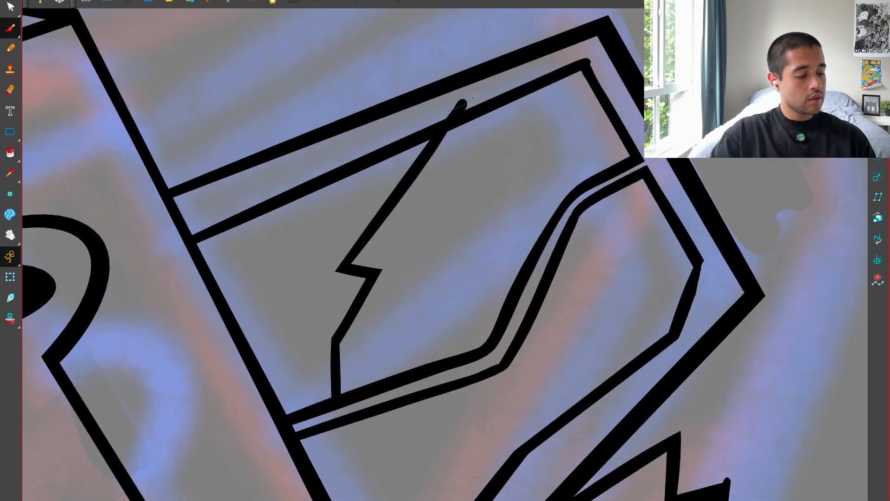
scroll(476, 96, "down", 4)
scroll(521, 350, "up", 4)
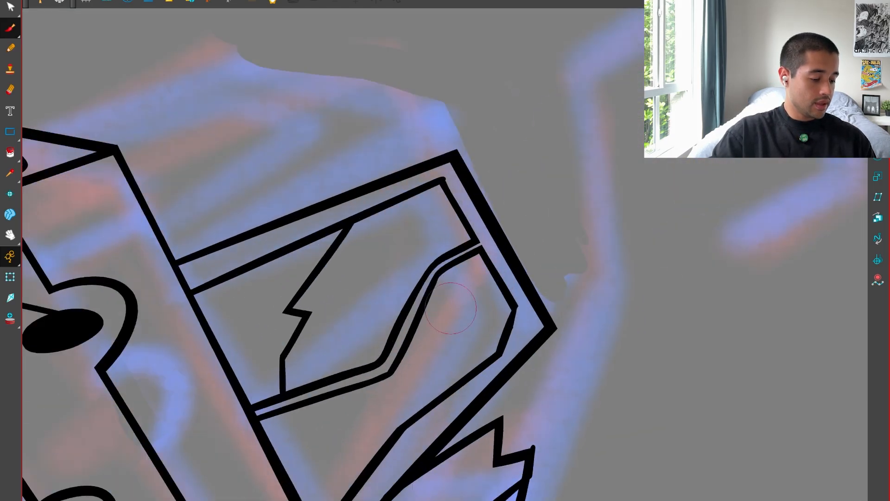
Draw a jagged broken-glass line across the front window from the pillar to the windshield edge and trim its stray ends.
mouse_move(454, 260)
left_mouse_down()
mouse_move(439, 337)
mouse_move(476, 307)
left_mouse_up()
mouse_move(466, 297)
left_mouse_down()
mouse_move(442, 378)
mouse_move(425, 399)
mouse_move(457, 360)
mouse_move(401, 393)
left_mouse_up()
key("ctrl+z")
key("ctrl+z")
mouse_move(481, 338)
left_mouse_down()
mouse_move(415, 382)
mouse_move(404, 408)
left_mouse_up()
key("ctrl+z")
left_click_drag(432, 354, 416, 457)
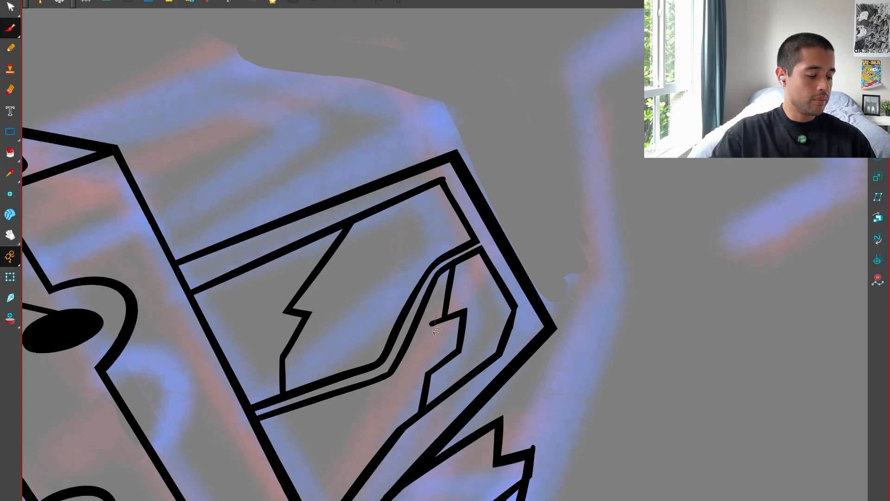
left_click_drag(436, 325, 433, 335)
key("1")
key("1")
key("1")
key("1")
key("1")
key("2")
key("2")
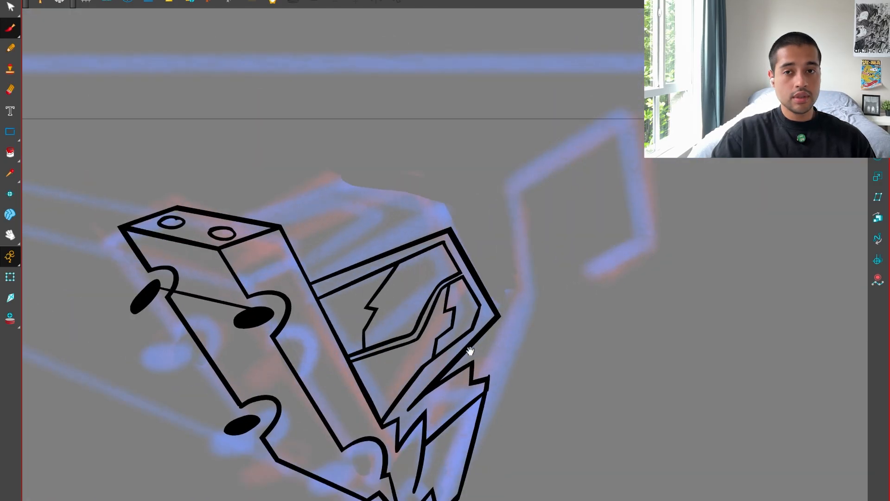
Draw a straight stroke for the cabin's far rear edge, running from beside the inner tail light out past the body.
left_click_drag(440, 367, 511, 386)
key("2")
key("2")
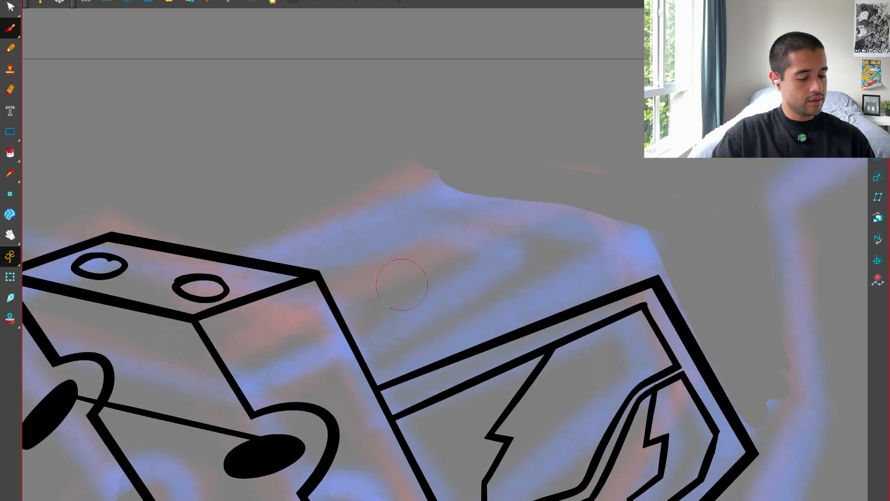
left_click_drag(229, 278, 547, 167)
key("ctrl+z")
left_click_drag(226, 280, 533, 165)
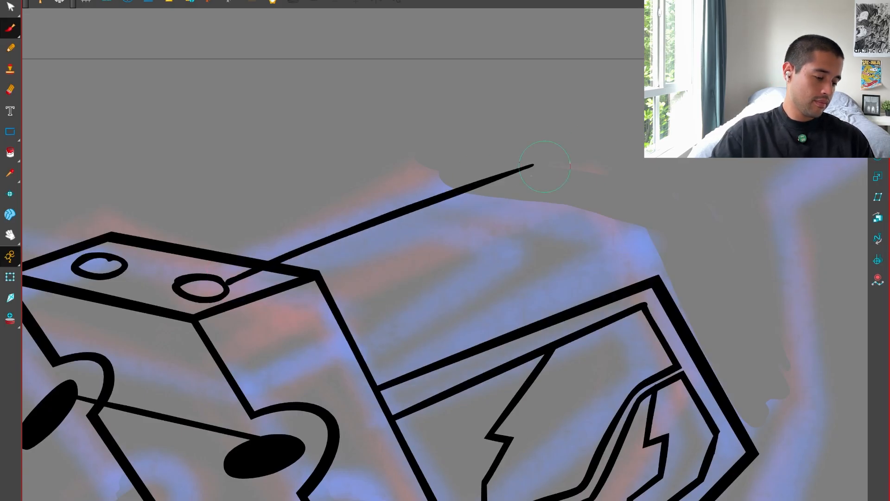
key("ctrl+z")
left_click_drag(227, 279, 569, 185)
Try to draw the roof's rear edge as a straight stroke from the cabin's upper corner across the far cabin line.
mouse_move(420, 429)
left_mouse_down()
mouse_move(466, 436)
mouse_move(512, 388)
left_mouse_up()
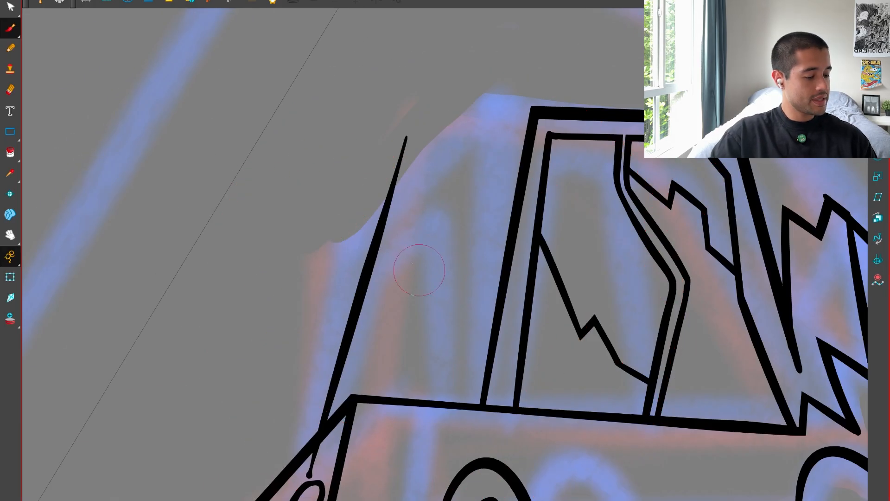
mouse_move(280, 349)
left_mouse_down()
mouse_move(447, 193)
mouse_move(641, 35)
mouse_move(618, 42)
mouse_move(635, 28)
mouse_move(622, 40)
left_mouse_up()
key("ctrl+z")
key("ctrl+z")
key("ctrl+z")
left_click_drag(284, 330, 642, 33)
key("ctrl+z")
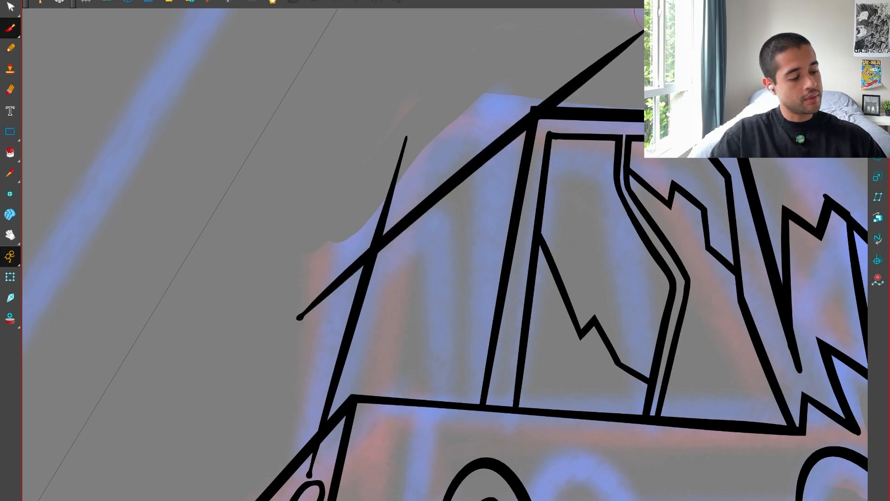
left_click_drag(571, 61, 599, 106)
key("ctrl+z")
key("ctrl+z")
mouse_move(320, 302)
left_mouse_down()
mouse_move(639, 37)
mouse_move(627, 36)
left_mouse_up()
key("ctrl+z")
key("ctrl+z")
mouse_move(312, 298)
left_mouse_down()
mouse_move(631, 54)
mouse_move(357, 255)
mouse_move(636, 33)
mouse_move(452, 180)
mouse_move(610, 56)
mouse_move(587, 96)
left_mouse_up()
key("ctrl+z")
key("ctrl+z")
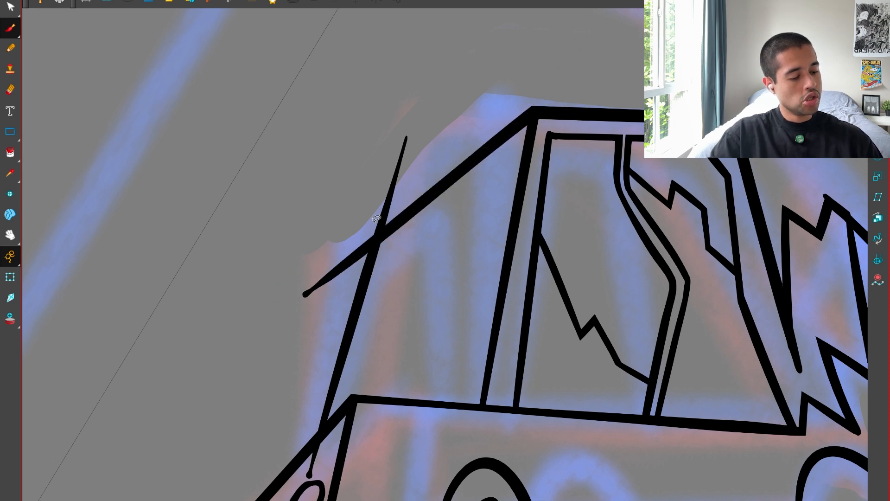
Try trimming the overhanging ends of the two crossing roof strokes into a closed corner.
left_click_drag(375, 220, 421, 185)
left_click_drag(366, 234, 339, 295)
key("shift+x")
key("1")
key("1")
key("1")
key("1")
key("1")
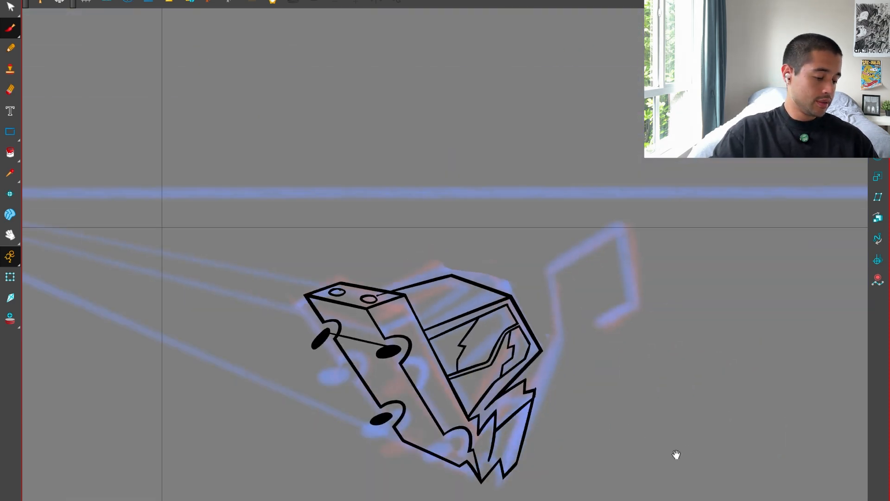
Draw a long straight guide stroke from the vanishing point on the horizon to the cabin's upper corner for the roof's rear edge.
key("1")
key("1")
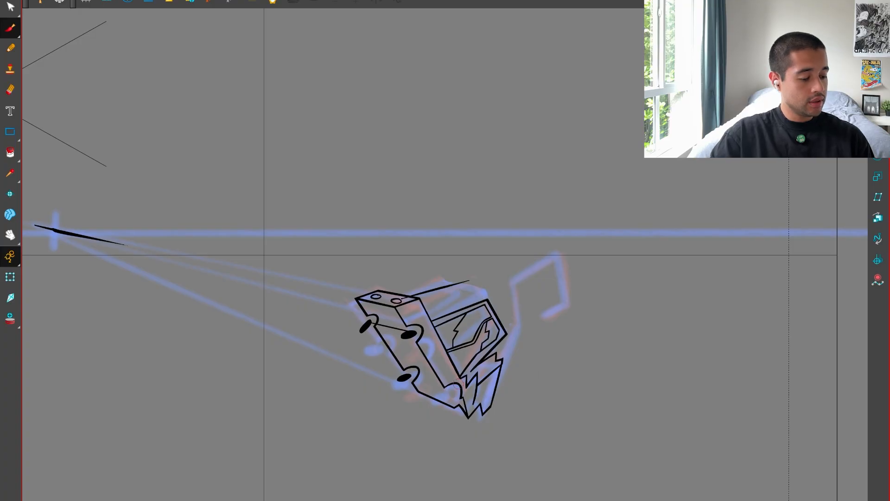
left_click_drag(124, 244, 487, 301)
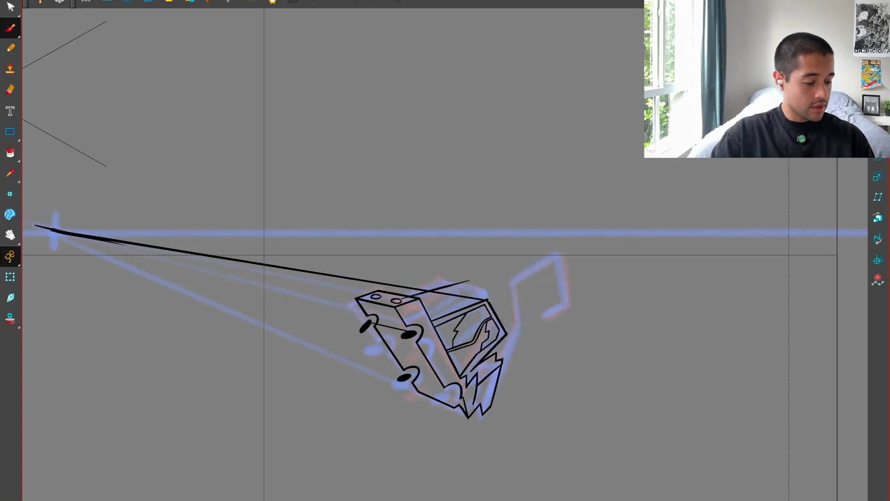
Select the perspective stroke and nudge its end onto the cabin's upper window-frame corner.
key("2")
key("2")
key("2")
key("2")
key("2")
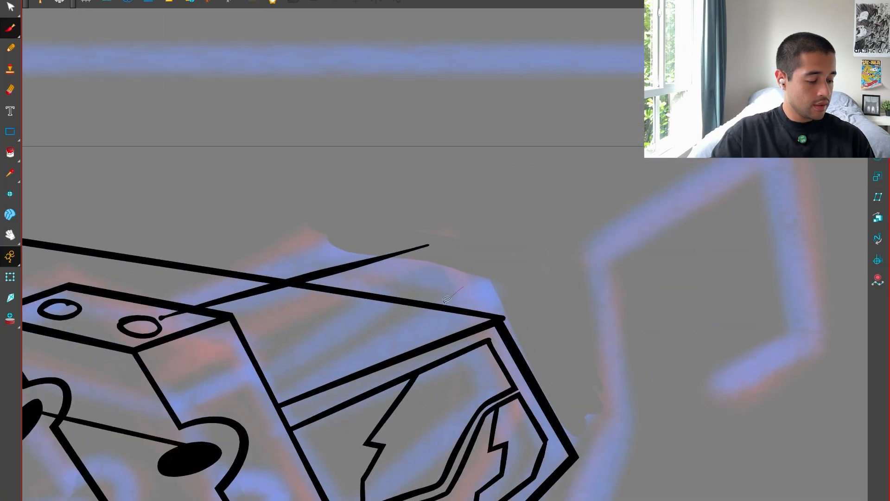
key("alt+s")
left_click_drag(523, 324, 514, 320)
key("Escape")
Reposition and tilt the far cabin stroke so it passes through the body's rear corner and crosses the perspective line.
left_click(196, 288)
key("1")
mouse_move(432, 264)
left_mouse_down()
mouse_move(442, 293)
mouse_move(432, 247)
left_mouse_up()
left_click(383, 298)
left_click(443, 248)
left_click(394, 281)
left_click_drag(305, 293, 319, 313)
key("1")
left_click_drag(451, 283, 460, 294)
key("1")
key("1")
key("2")
key("2")
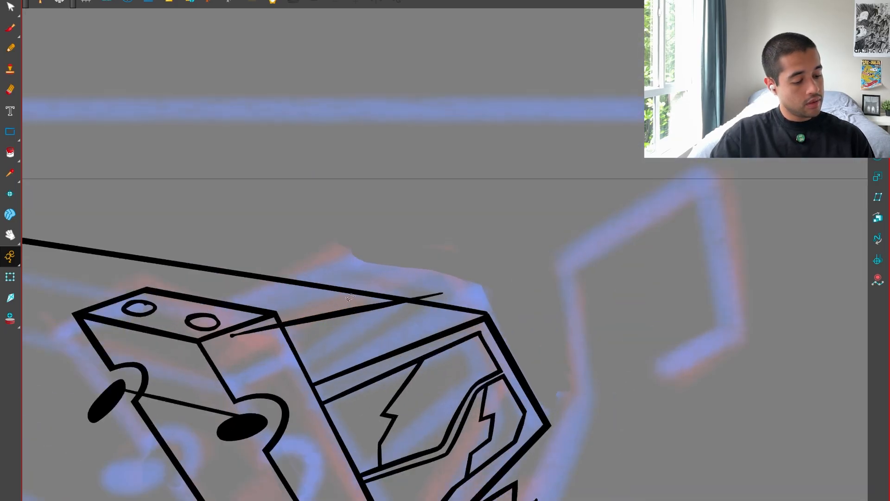
left_click(354, 310)
key("2")
left_click_drag(340, 309, 338, 309)
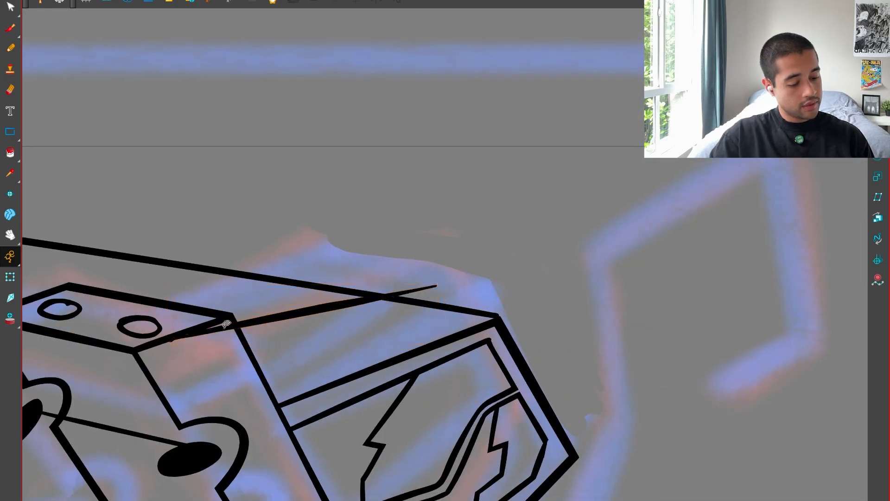
Try to trim the excess ends of the far cabin stroke and the perspective line at their corners.
left_click_drag(216, 321, 226, 335)
scroll(422, 284, "down", 5)
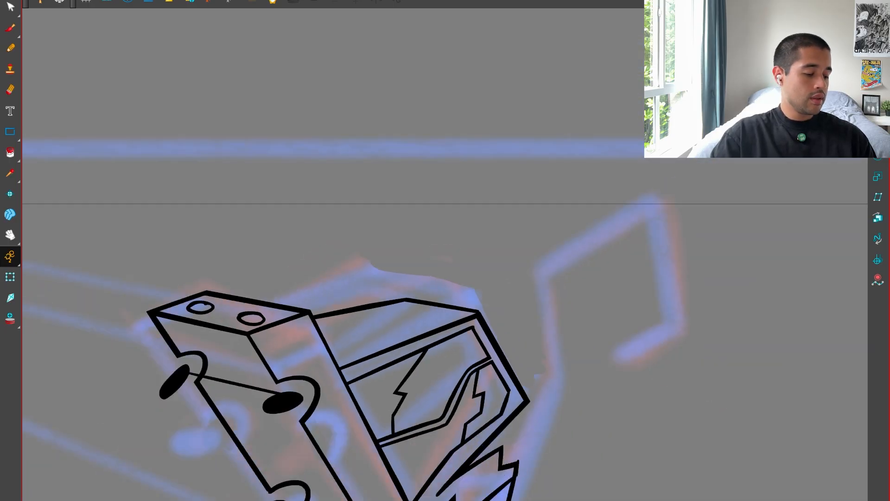
scroll(443, 288, "up", 5)
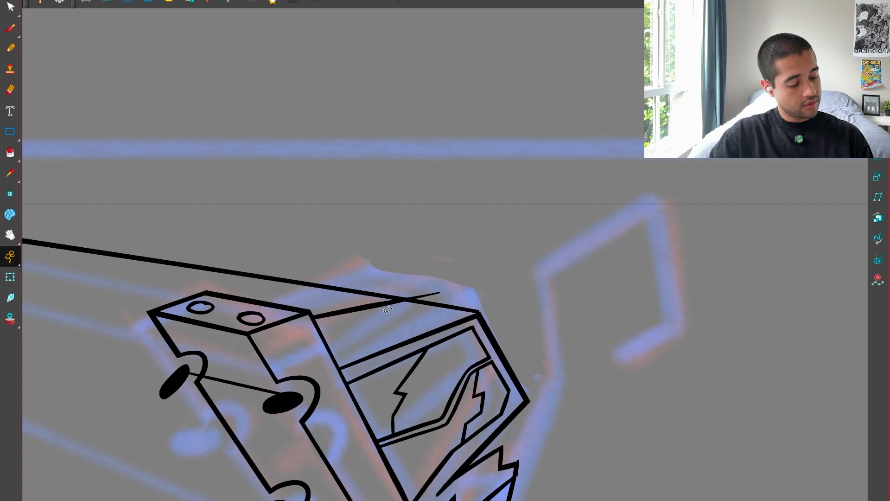
left_click(388, 310)
key("ctrl+z")
Shorten the far cabin stroke and trim it and the perspective line into a clean roof corner.
left_click(423, 297)
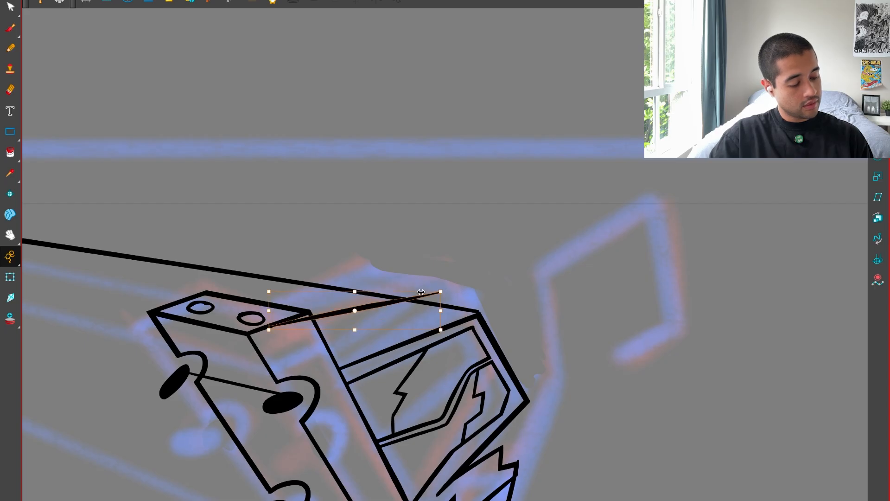
mouse_move(441, 292)
left_mouse_down()
mouse_move(409, 286)
mouse_move(378, 302)
left_mouse_up()
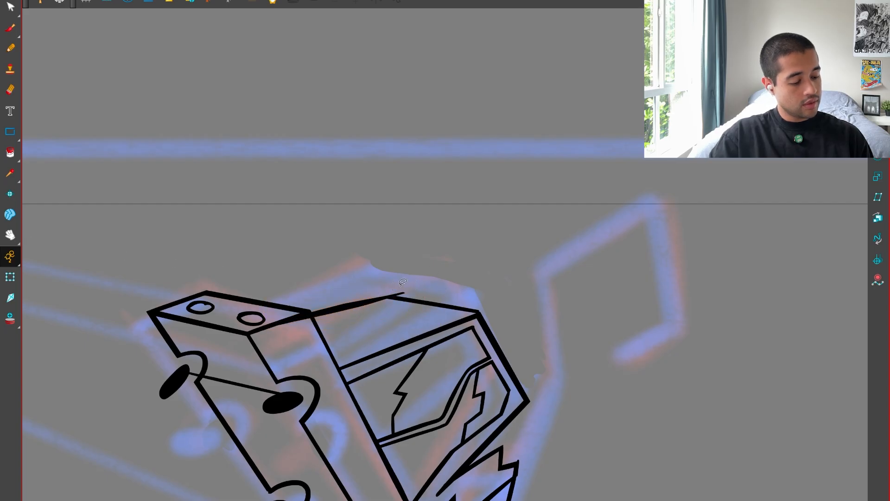
key("2")
key("2")
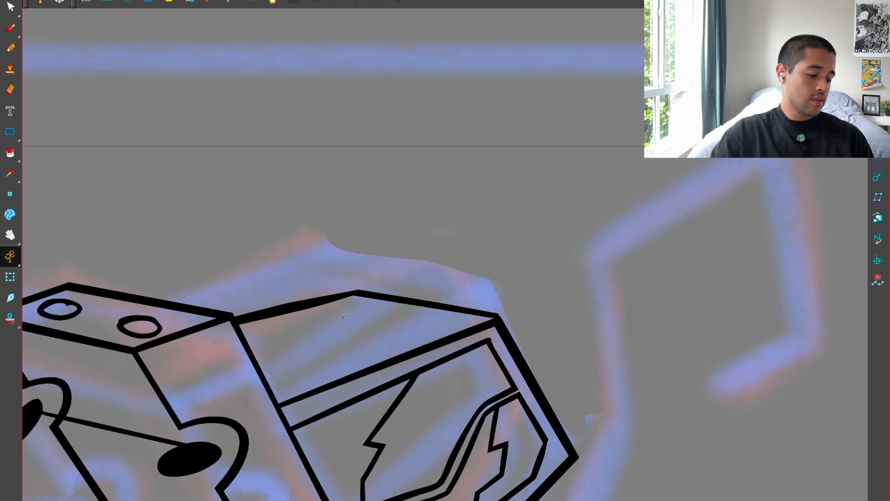
Brush another stroke over the far cabin edge from the body's rear corner to the roof corner to thicken it.
key("alt+b")
left_click_drag(231, 326, 359, 292)
key("alt+t")
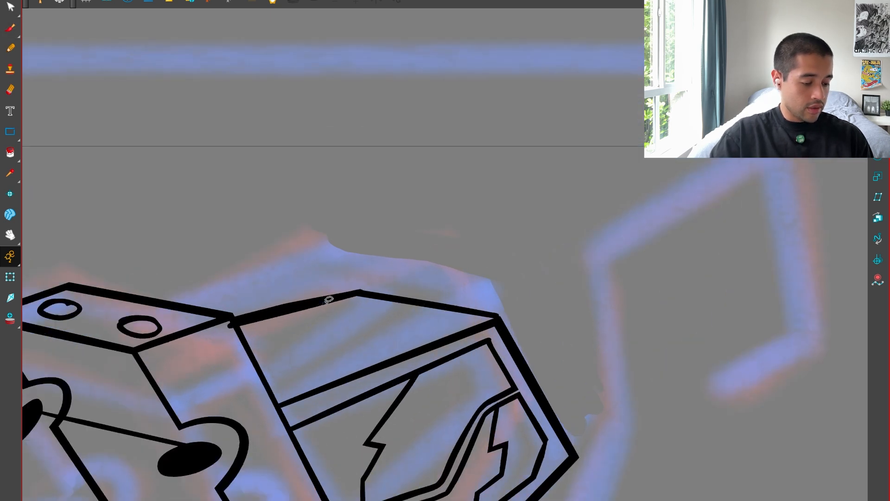
Delete the thick stroke on the car roof's upper edge and redraw it as a thinner straight line.
left_click(324, 303)
key("Delete")
key("alt+b")
left_click_drag(239, 325, 358, 292)
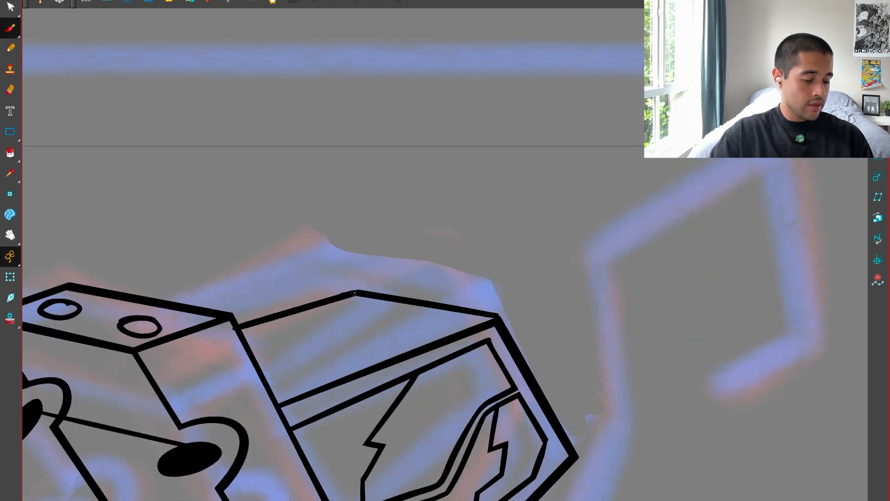
key("ctrl+z")
left_click_drag(249, 328, 361, 293)
key("ctrl+z")
key("1")
key("1")
key("1")
key("2")
key("2")
key("2")
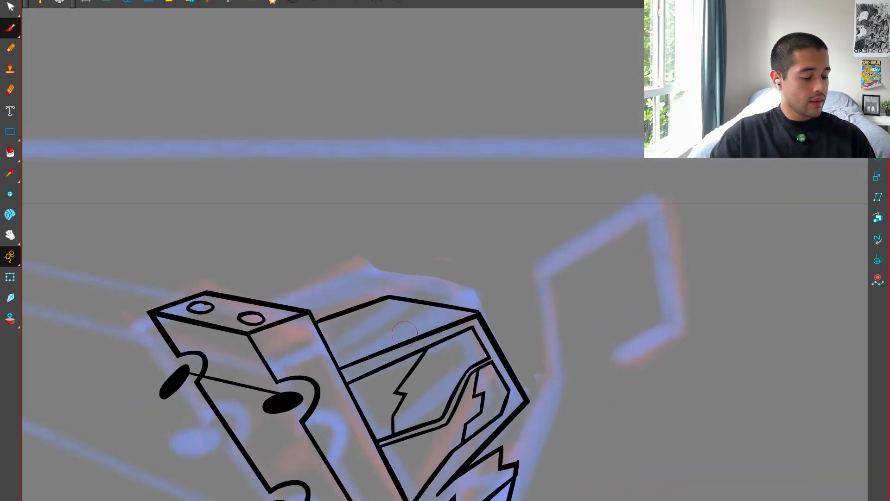
Draw the inner roof panel outline with lines running parallel to the roof's edges.
left_click_drag(308, 381, 447, 319)
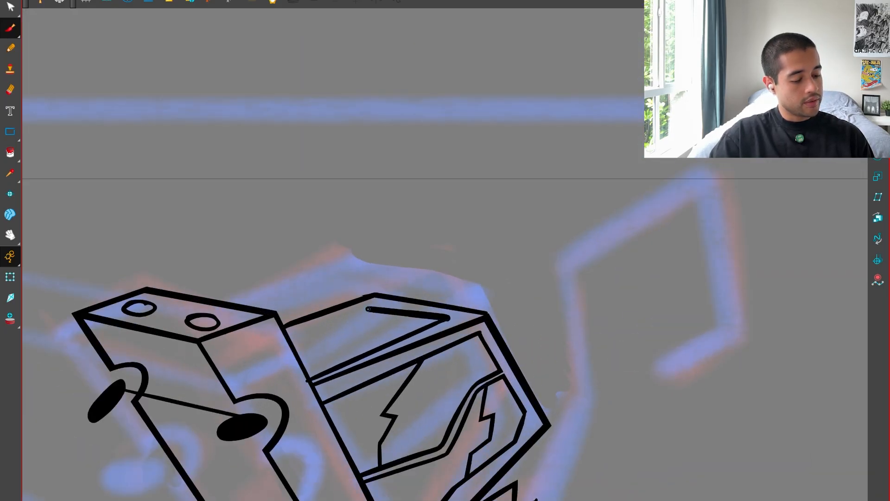
key("ctrl+z")
mouse_move(308, 381)
left_mouse_down()
mouse_move(441, 319)
mouse_move(454, 321)
mouse_move(369, 301)
mouse_move(269, 340)
mouse_move(375, 303)
left_mouse_up()
key("ctrl+z")
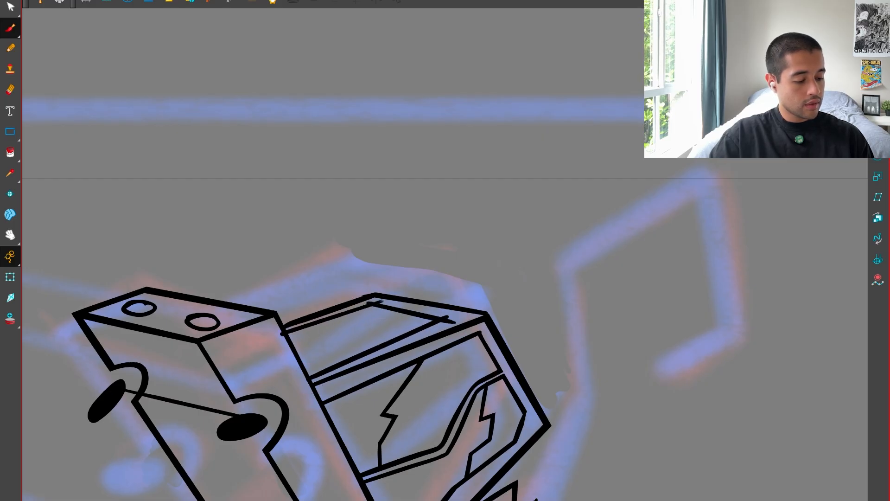
Trim the overshooting line ends at the corners of the inner roof panel.
scroll(377, 302, "up", 3)
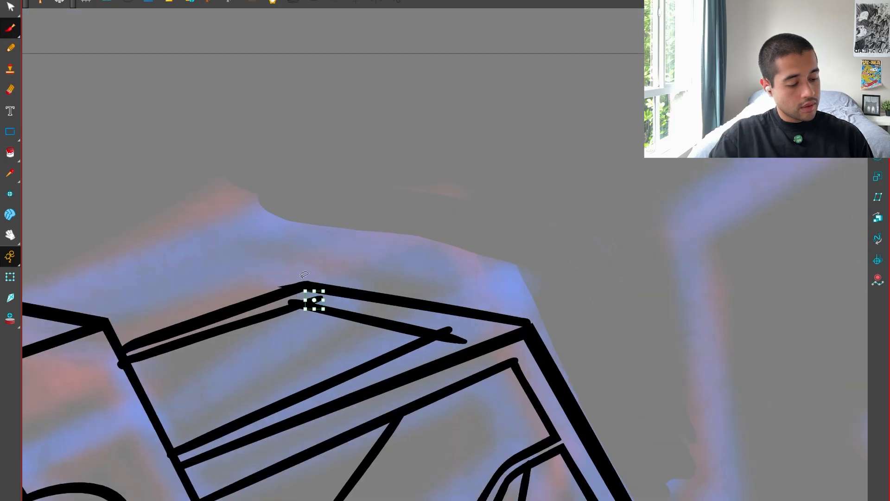
key("ctrl+z")
left_click_drag(317, 291, 319, 305)
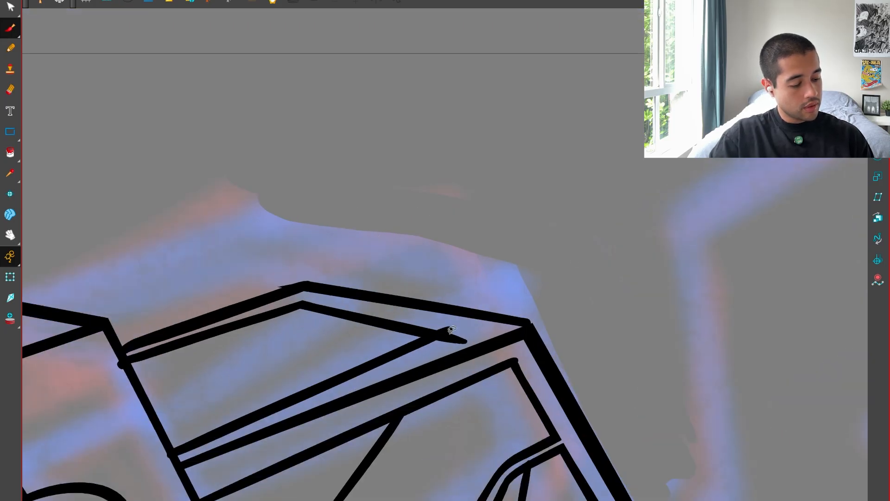
left_click_drag(440, 347, 436, 350)
scroll(192, 395, "down", 1)
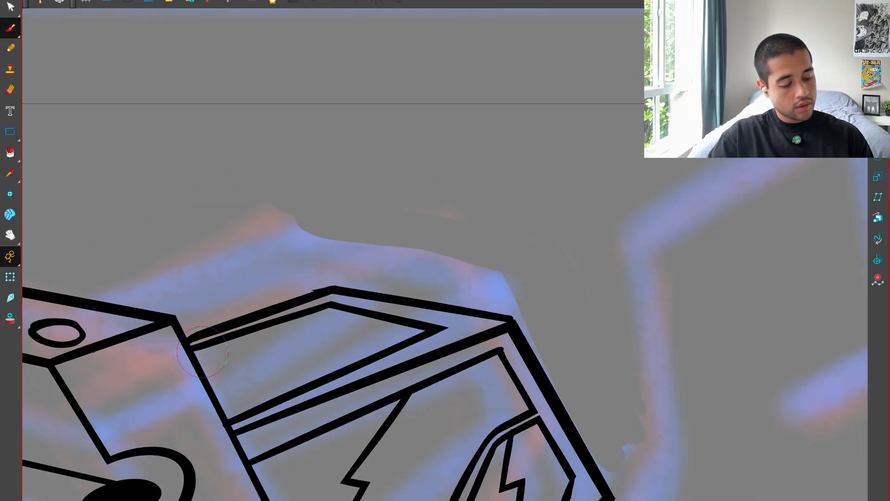
Add short strokes shaping the jagged edge of the car's torn front end.
scroll(203, 351, "down", 6)
scroll(511, 402, "up", 2)
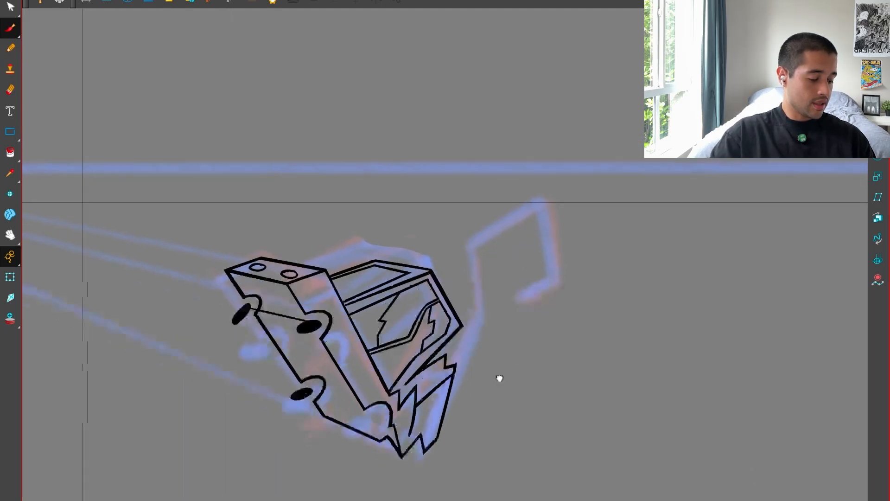
scroll(500, 378, "up", 3)
left_click_drag(406, 364, 391, 385)
key("ctrl+z")
mouse_move(422, 337)
left_mouse_down()
mouse_move(398, 370)
mouse_move(427, 348)
left_mouse_up()
scroll(445, 378, "down", 2)
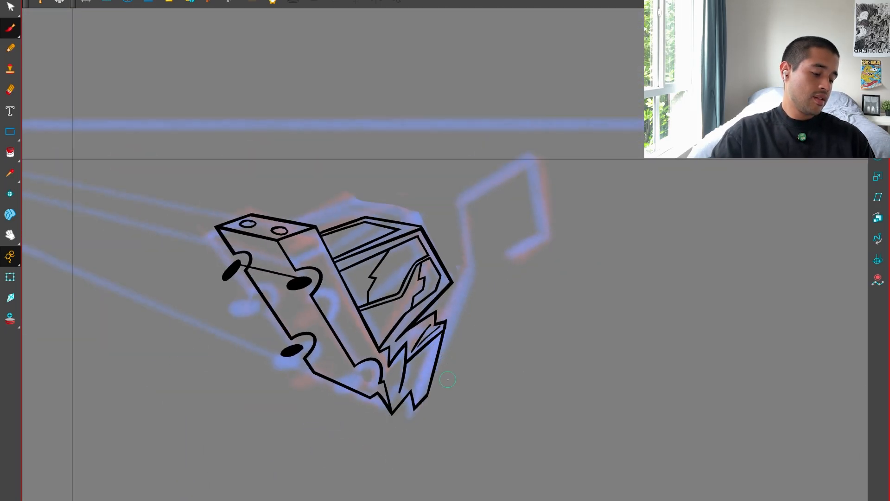
Draw a small curved strip of debris sticking out from the outer edge of the torn front end.
scroll(444, 367, "down", 1)
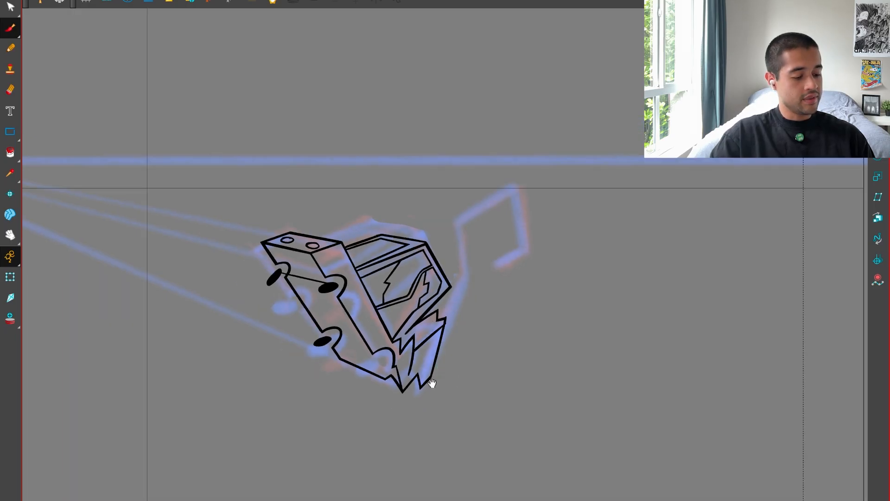
scroll(432, 383, "up", 2)
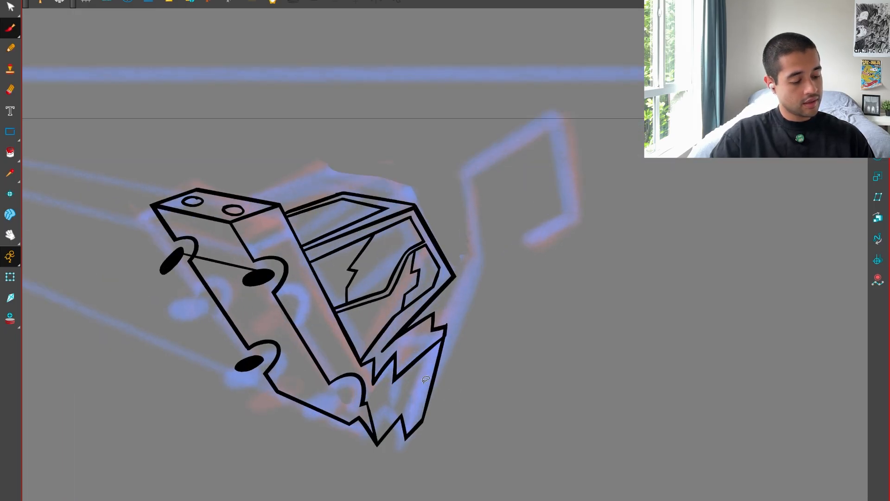
scroll(489, 343, "down", 2)
scroll(472, 355, "down", 1)
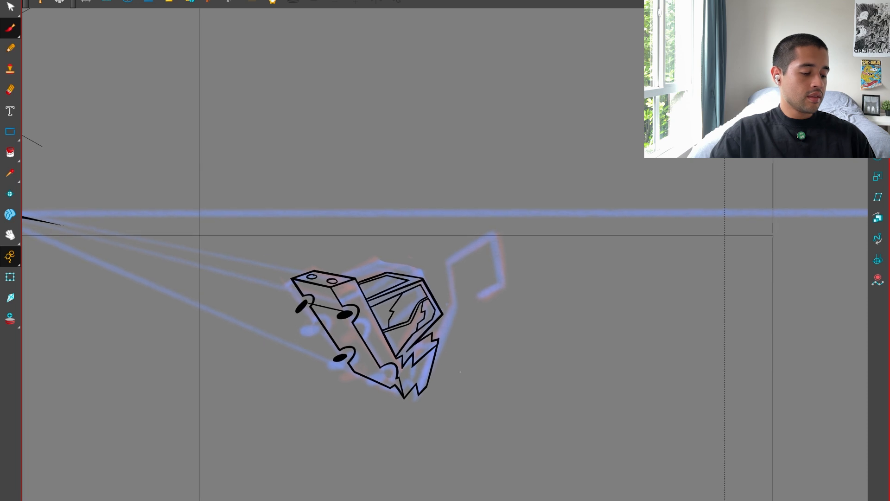
scroll(441, 388, "up", 2)
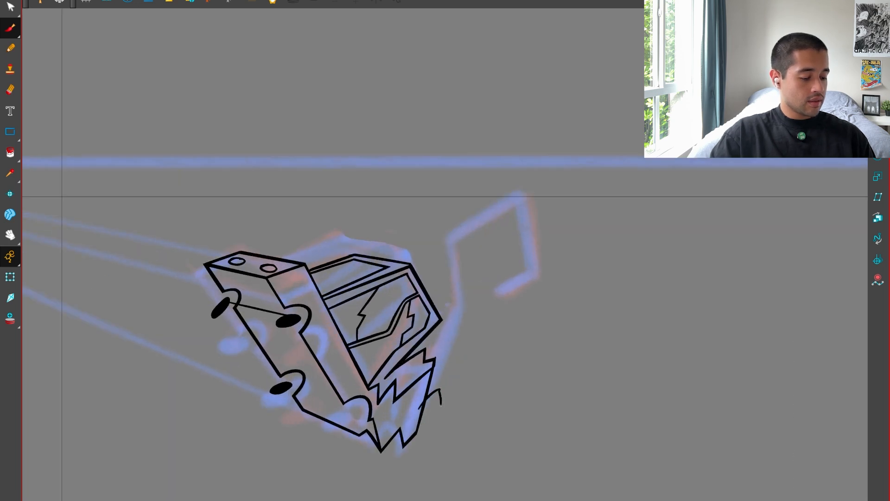
left_click_drag(405, 414, 453, 397)
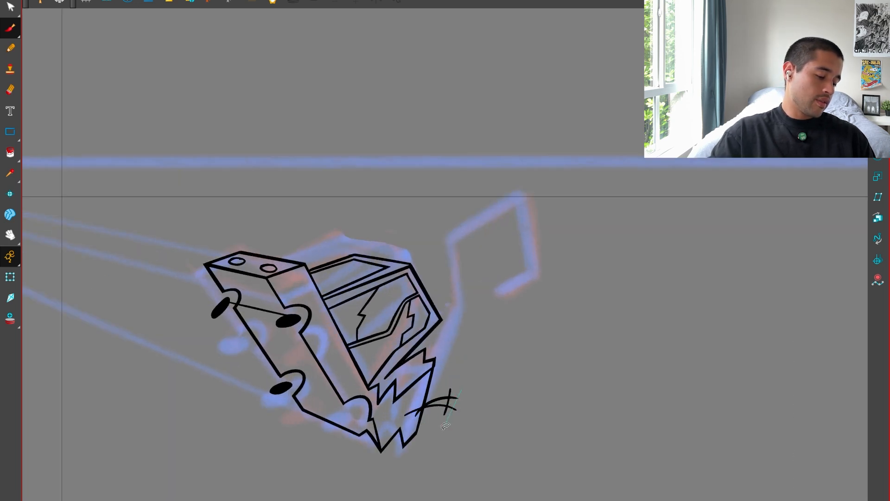
scroll(449, 405, "up", 3)
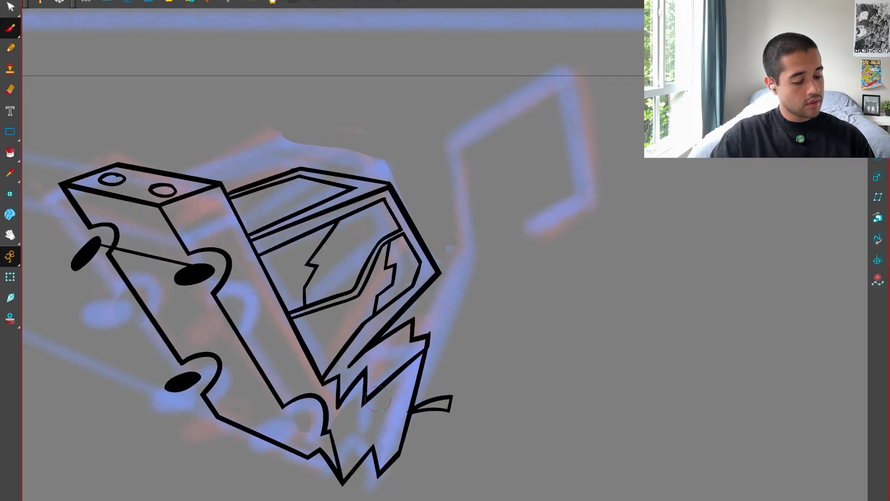
Redraw the upper edge of the lower torn piece and add a second short edge meeting it at the outer corner.
left_click_drag(368, 399, 458, 384)
key("ctrl+z")
mouse_move(366, 404)
left_mouse_down()
mouse_move(463, 370)
mouse_move(414, 367)
mouse_move(447, 385)
left_mouse_up()
scroll(459, 382, "up", 2)
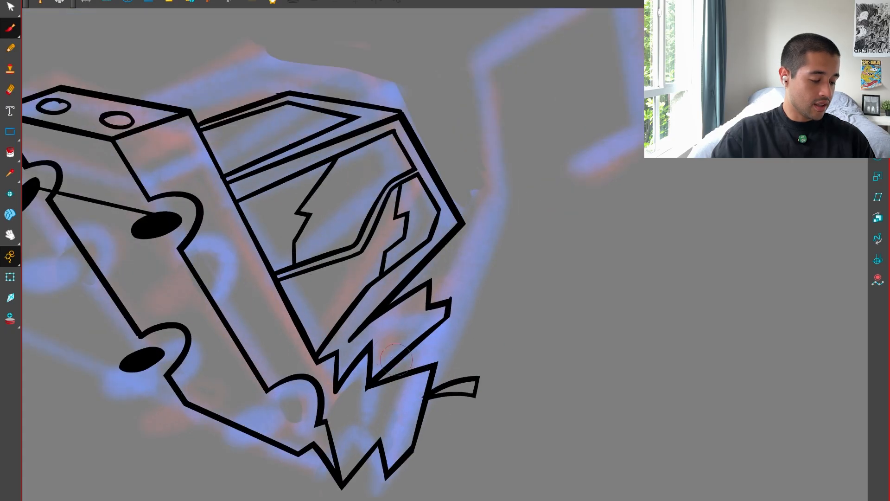
left_click_drag(384, 351, 448, 368)
key("ctrl+z")
key("ctrl+z")
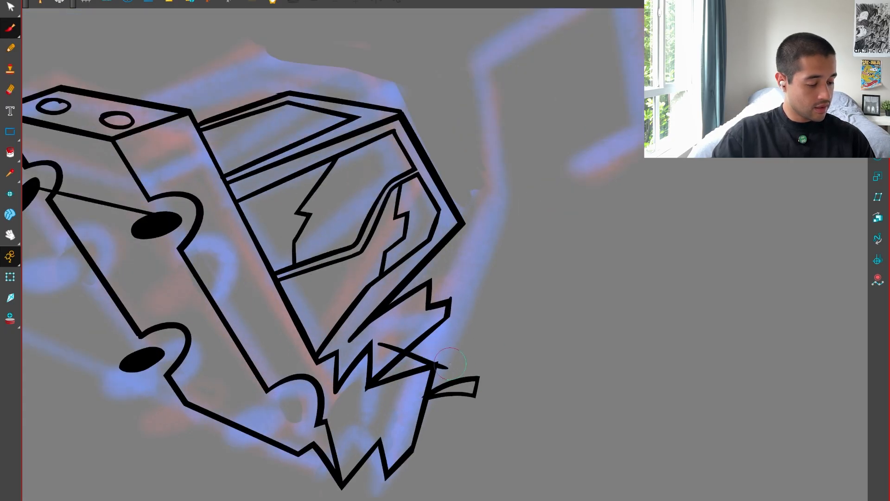
scroll(482, 360, "down", 5)
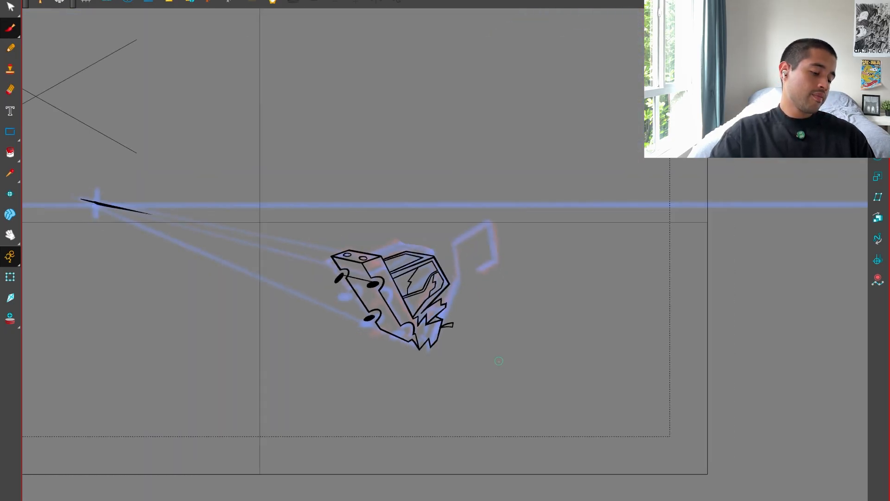
Draw a second curved debris strip emerging between the two torn pieces of the front end.
scroll(497, 366, "up", 6)
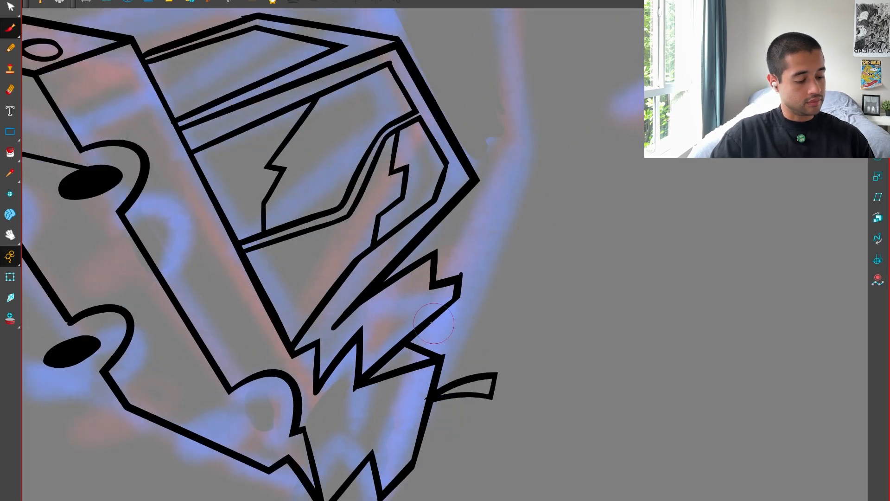
left_click_drag(417, 363, 483, 304)
key("ctrl+z")
left_click_drag(419, 361, 480, 331)
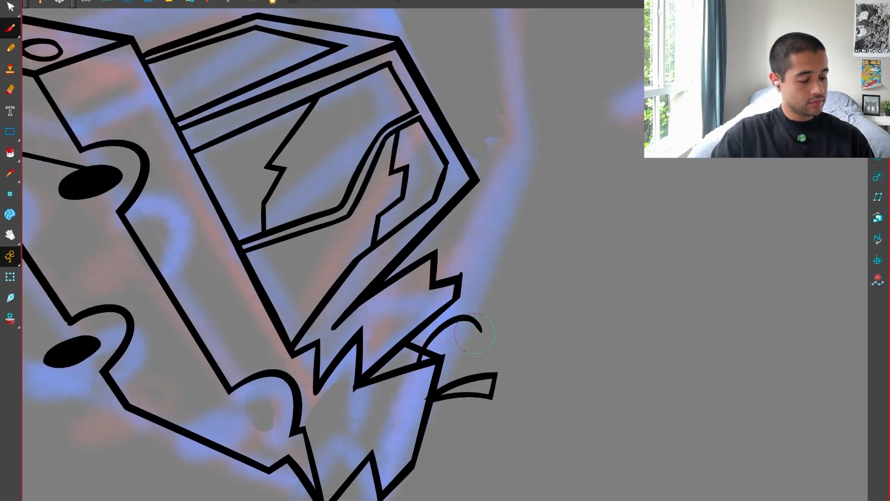
key("ctrl+z")
mouse_move(415, 363)
left_mouse_down()
mouse_move(480, 320)
mouse_move(470, 343)
mouse_move(421, 359)
mouse_move(501, 332)
left_mouse_up()
key("ctrl+z")
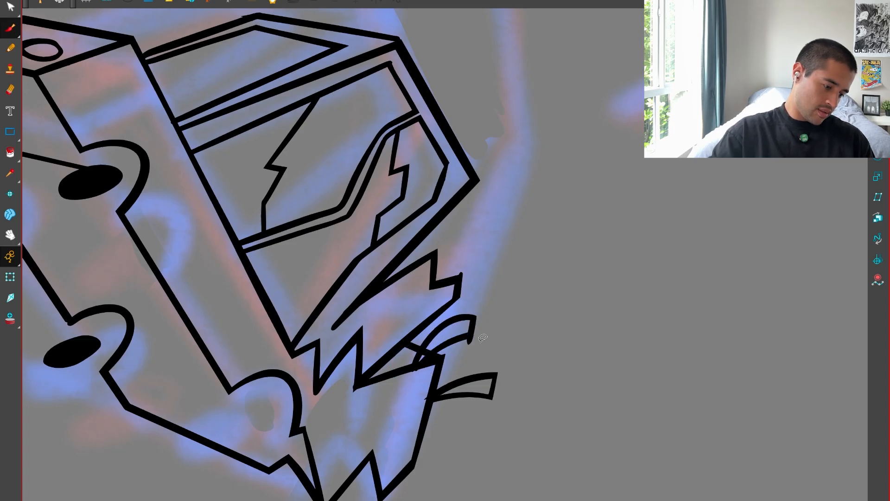
Cut away the first debris strip from the outer edge of the lower torn piece.
key("1")
key("1")
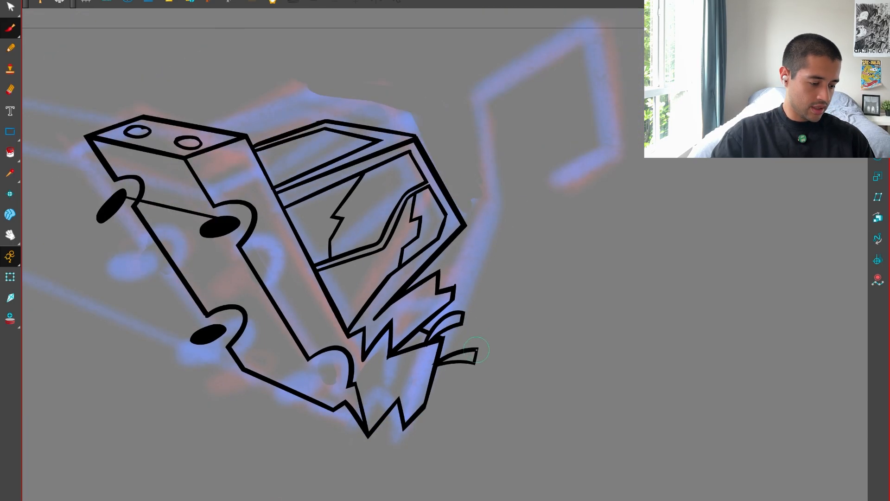
key("2")
key("alt+t")
mouse_move(490, 363)
left_mouse_down()
mouse_move(444, 379)
mouse_move(537, 396)
mouse_move(510, 321)
left_mouse_up()
key("2")
key("2")
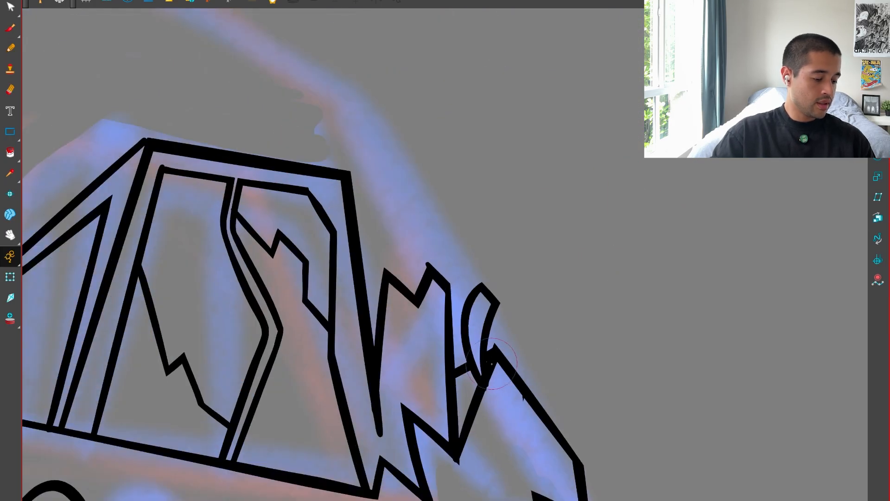
Draw a longer bent debris strip from the lower torn piece's outer corner, with a cross stroke closing its end.
key("b")
mouse_move(491, 359)
left_mouse_down()
mouse_move(585, 322)
mouse_move(562, 364)
mouse_move(577, 315)
mouse_move(599, 323)
left_mouse_up()
key("ctrl+z")
key("ctrl+z")
left_click_drag(585, 294, 561, 372)
mouse_move(603, 358)
left_mouse_down()
mouse_move(496, 357)
mouse_move(595, 343)
left_mouse_up()
Trim the overshooting stroke ends at the tip of the new debris strip and reset the canvas rotation.
key("alt+t")
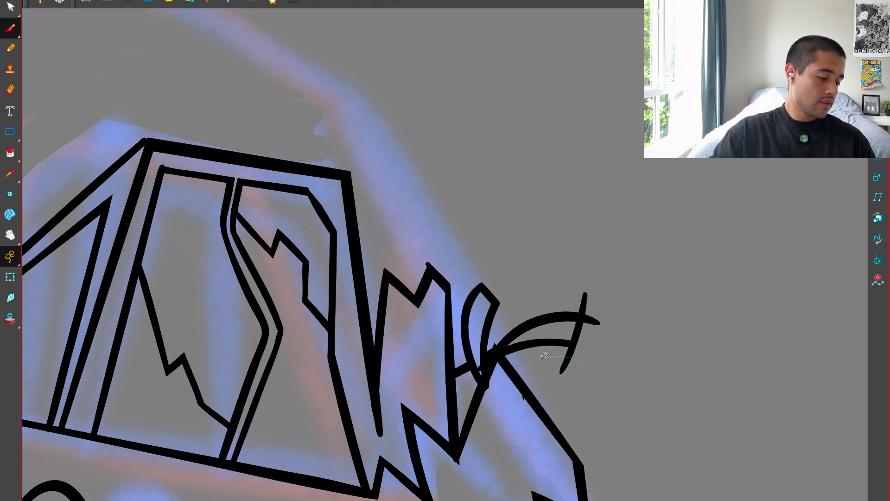
left_click_drag(547, 356, 575, 367)
mouse_move(596, 310)
left_mouse_down()
mouse_move(592, 330)
mouse_move(594, 304)
left_mouse_up()
key("shift+x")
scroll(637, 324, "down", 6)
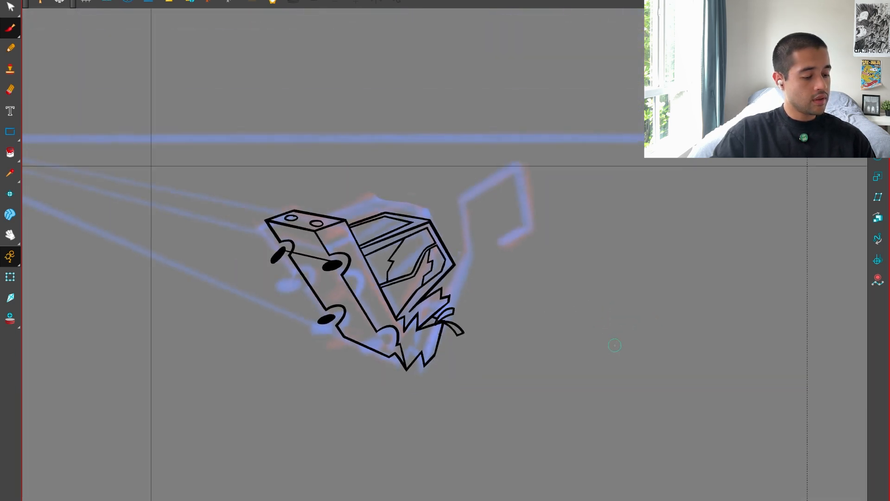
Draw an axle line from the lower wheel across the underside, plus a horizontal stroke toward the opposite wheel arch.
scroll(465, 385, "up", 5)
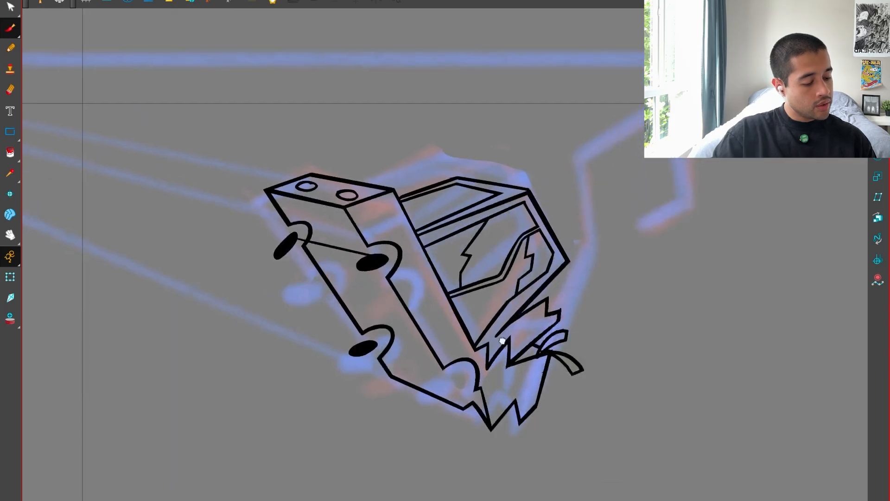
left_click_drag(431, 392, 436, 390)
left_click_drag(381, 380, 452, 381)
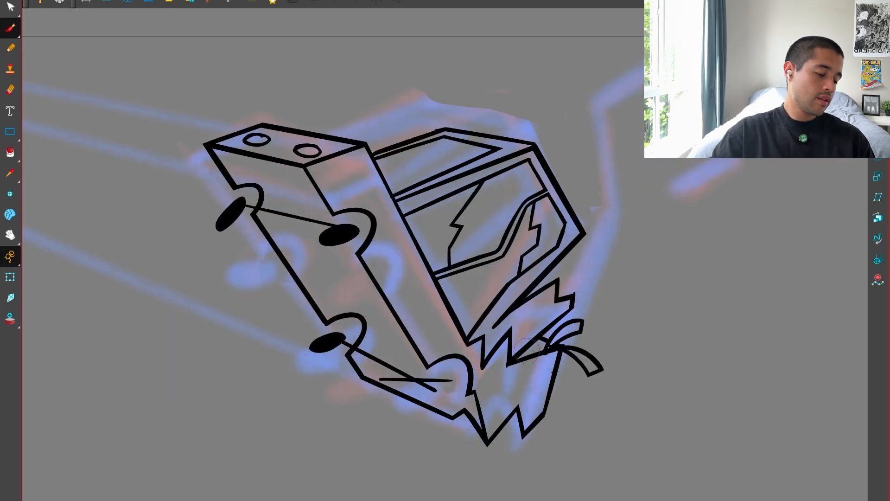
scroll(536, 347, "down", 5)
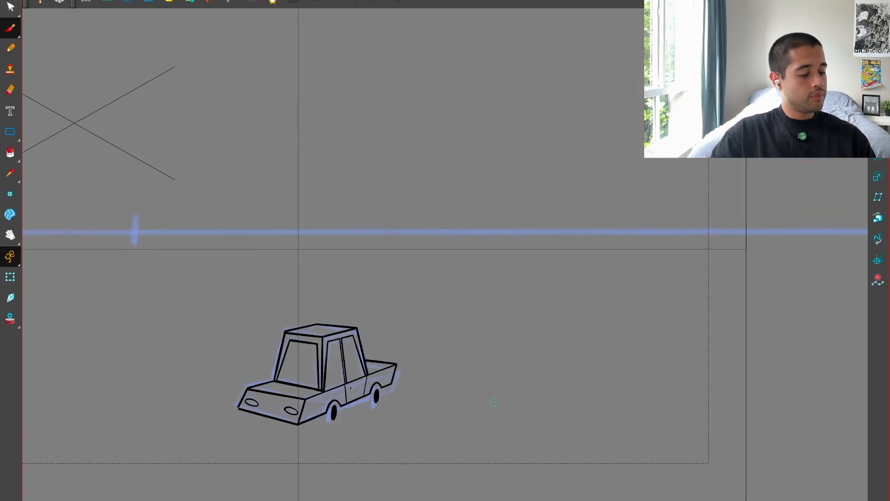
Delete the stray black stroke at the vanishing point on the horizon of the crashed-car drawing.
key("comma")
key("comma")
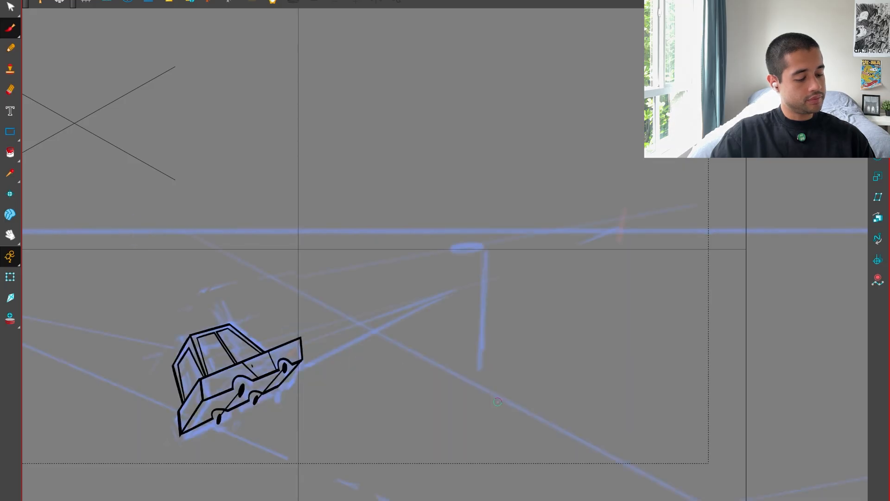
key("comma")
key("period")
key("period")
key("period")
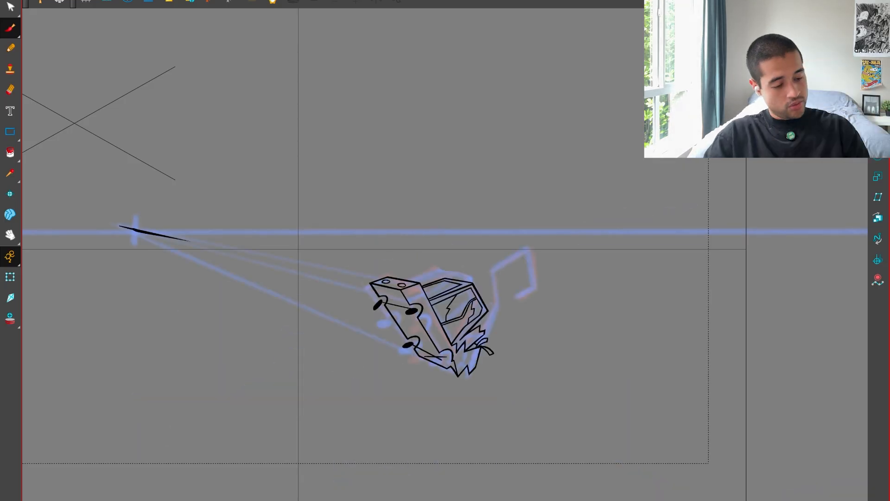
key("alt+s")
left_click(153, 233)
key("Delete")
Duplicate the car drawing at frame 10 of the CAR_Anim layer and turn on onion skin.
key("comma")
key("comma")
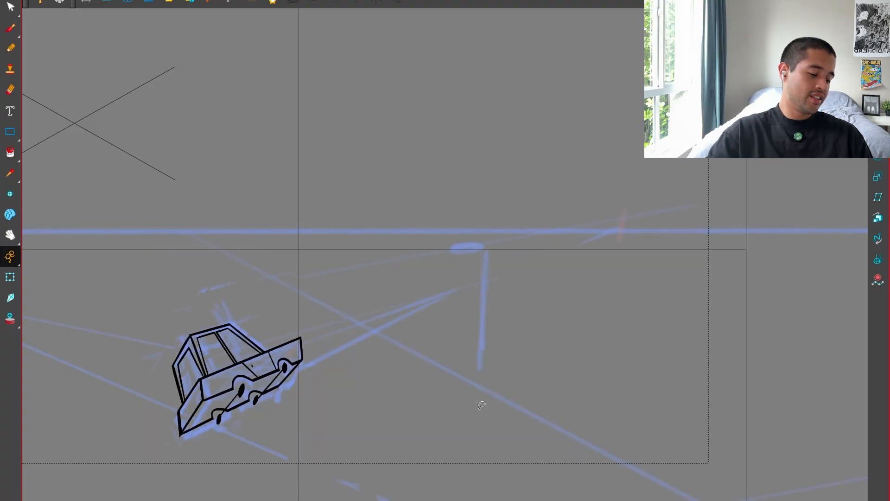
key("period")
key("super+f")
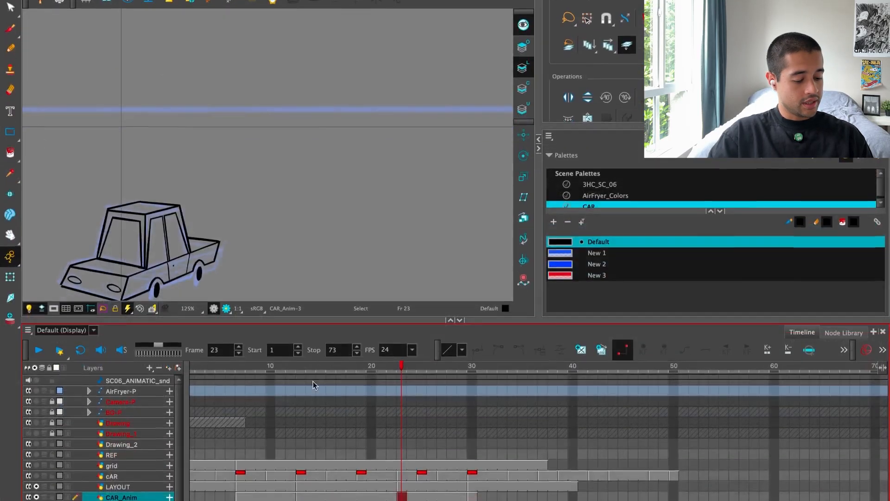
left_click_drag(255, 369, 274, 380)
key("1")
left_click_drag(361, 299, 401, 254)
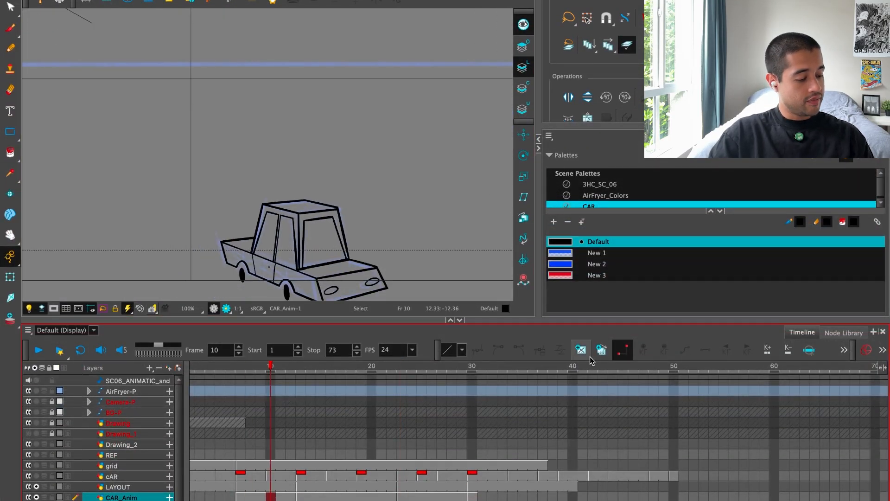
key("ctrl+a")
left_click(10, 319)
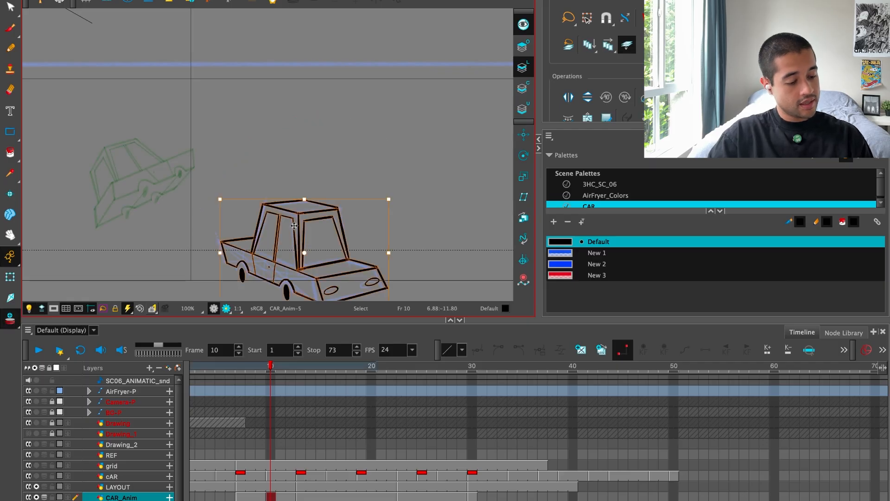
Move the duplicated car at frame 10 toward the tilted car's pose and scale it down slightly.
left_click_drag(309, 253, 247, 215)
left_click_drag(330, 172, 314, 184)
left_click_drag(249, 220, 235, 216)
key("f")
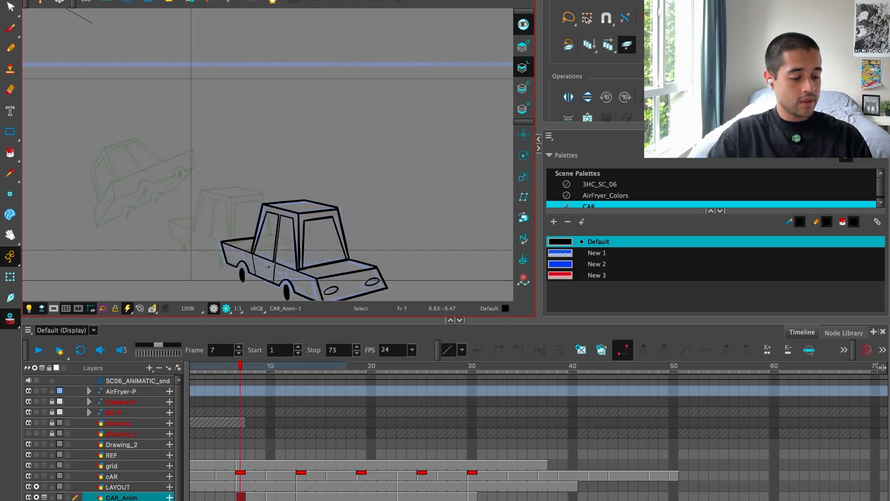
Flip between the frame 7 car drawing and its neighbouring poses to compare their spacing.
key("g")
key("g")
key("f")
key("f")
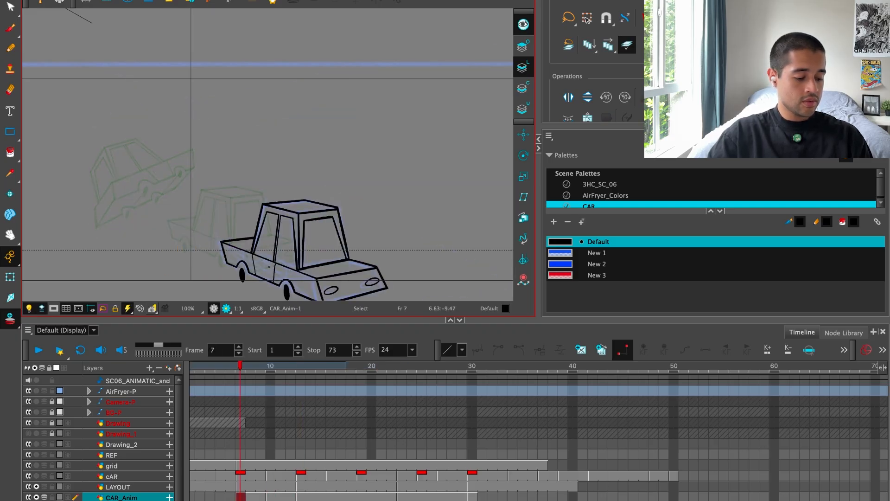
key("g")
key("g")
Duplicate the tilted-car drawing at frame 16 of the CAR_Anim layer and rotate the copy slightly counter-clockwise.
left_click(362, 370)
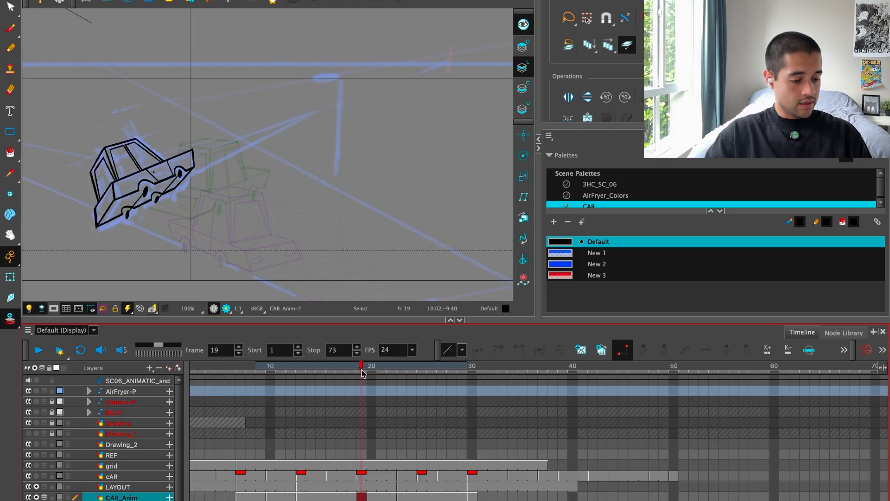
left_click_drag(362, 373, 336, 389)
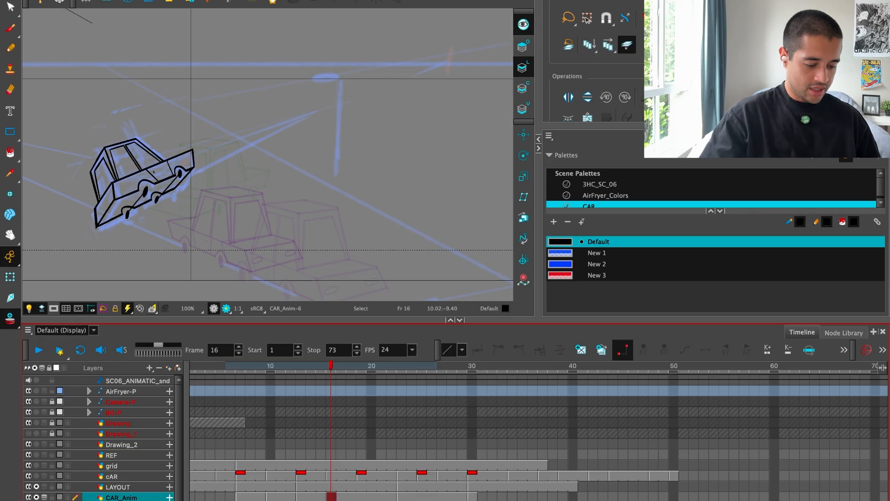
left_click_drag(291, 187, 364, 179)
key("2")
key("2")
key("super+a")
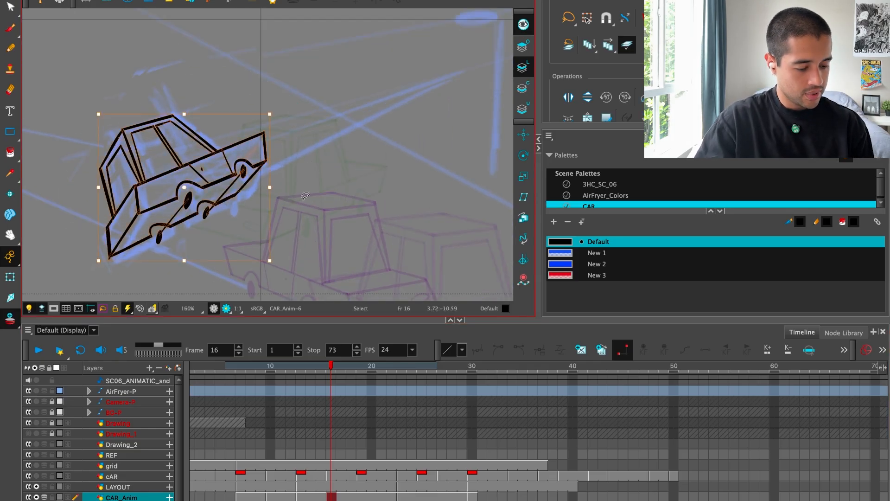
left_click_drag(267, 127, 213, 108)
key("f")
key("g")
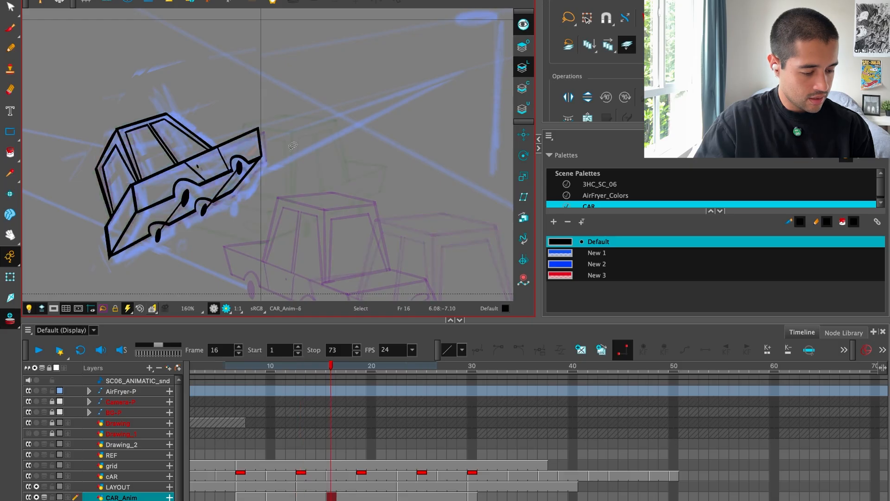
Nudge the tilted car at frame 16 slightly up and right, and rotate it a little clockwise.
mouse_move(103, 261)
left_mouse_down()
mouse_move(220, 218)
mouse_move(221, 210)
left_mouse_up()
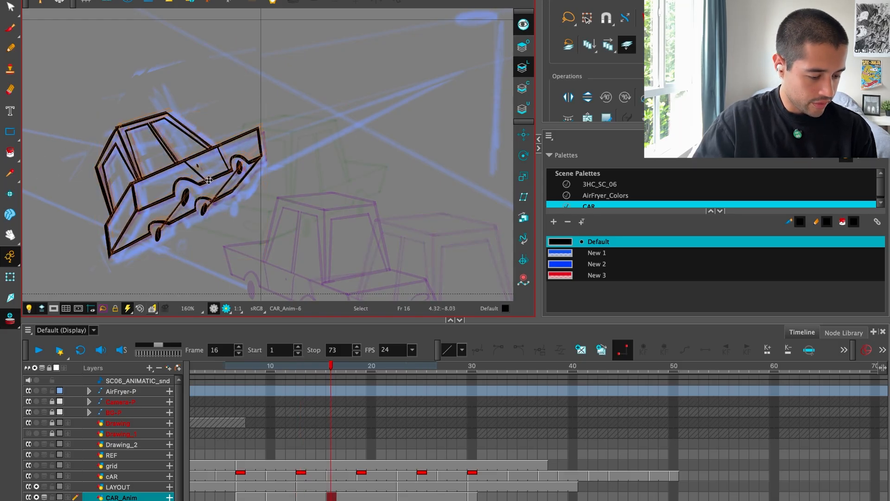
key("f")
key("g")
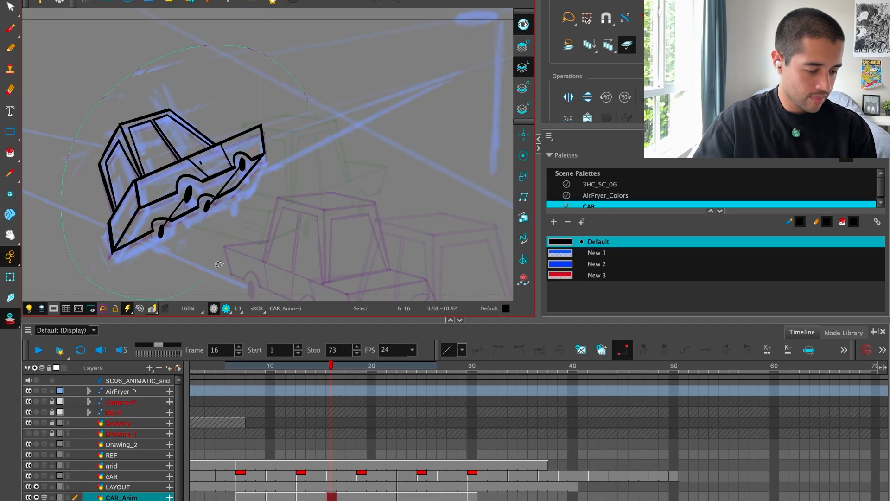
left_click_drag(219, 264, 286, 139)
left_click_drag(301, 81, 304, 87)
key("f")
key("g")
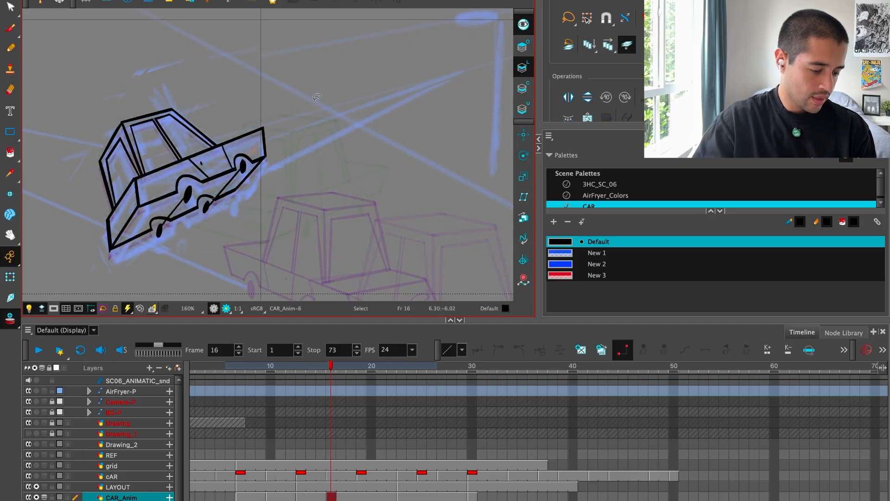
key("f")
key("g")
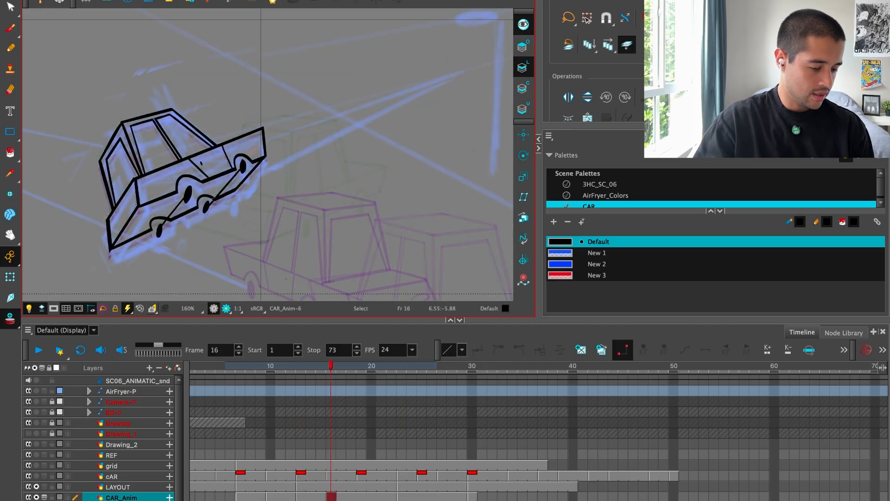
Duplicate the tilted-car drawing at frame 19 and shift the copy slightly toward the next upright car pose.
left_click(411, 385)
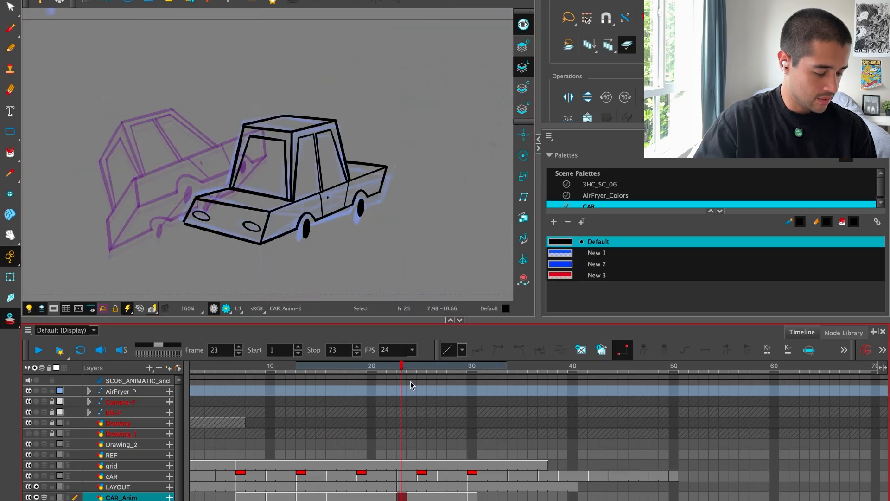
left_click(375, 381)
left_click(365, 495)
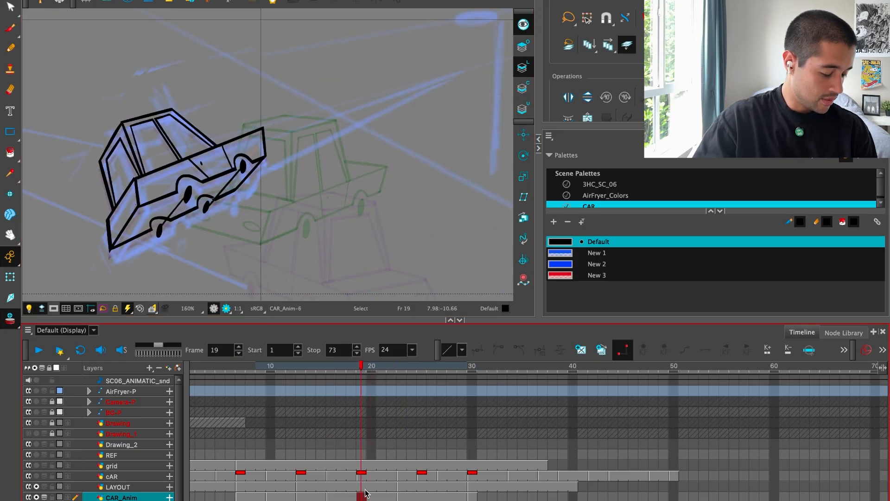
left_click(603, 349)
left_click(581, 351)
left_click(224, 157)
key("super+v")
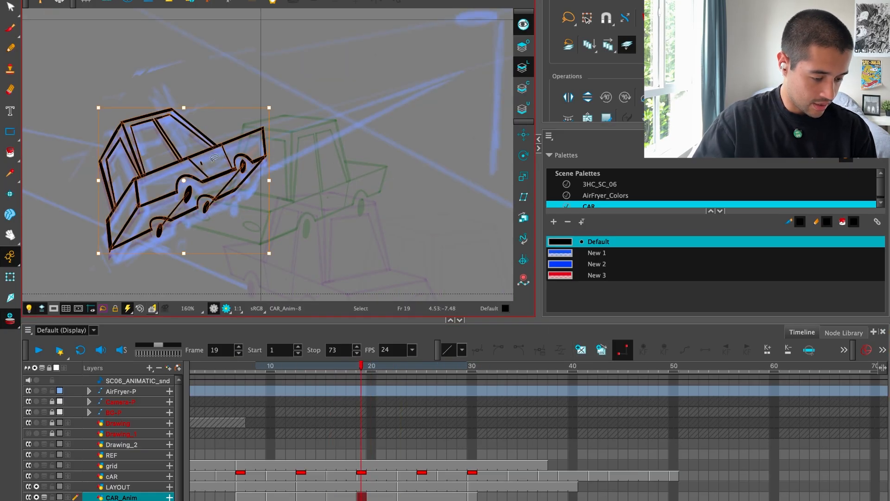
left_click_drag(212, 179, 221, 177)
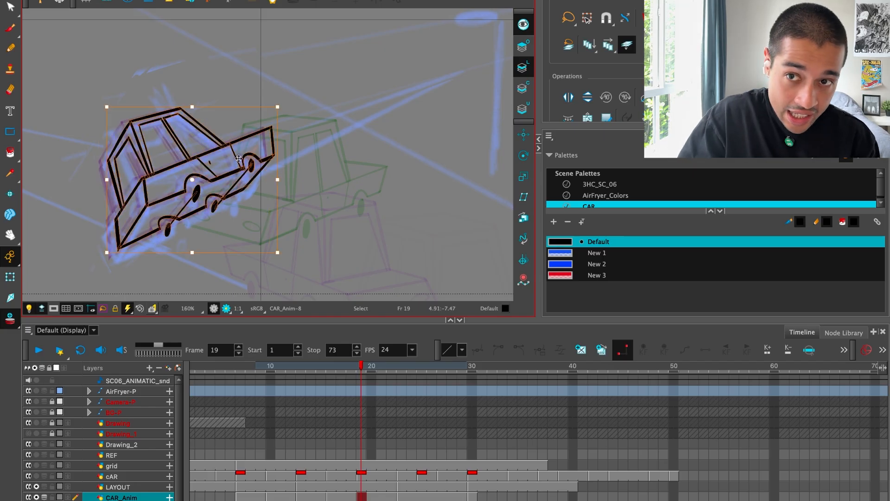
Compare the frame 19 car with its neighbouring poses and fine-tune its position.
key("f")
key("f")
key("f")
key("g")
key("g")
key("g")
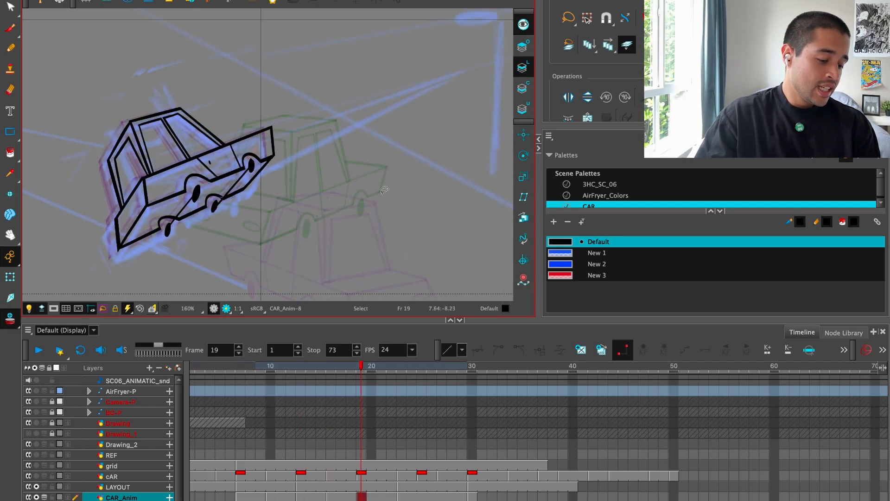
left_click_drag(204, 258, 302, 234)
left_click_drag(204, 180, 206, 182)
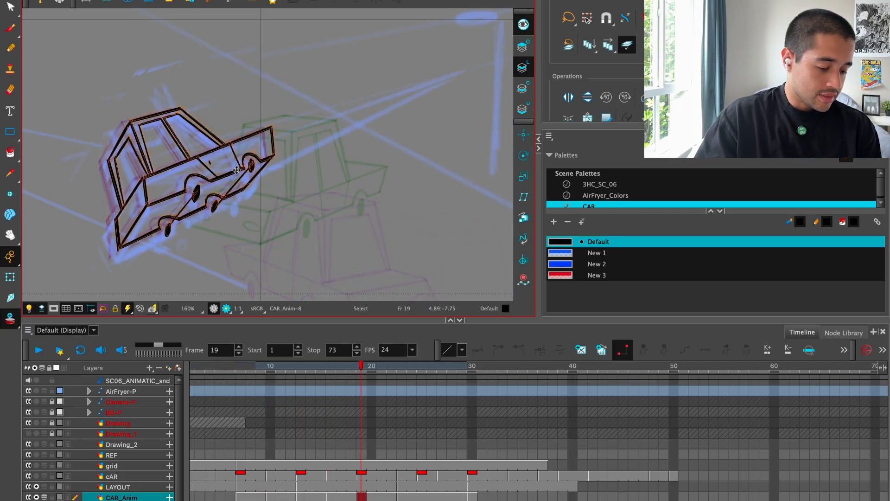
key("f")
key("f")
key("f")
Play back the car animation to check the motion through the new in-between poses.
key("Return")
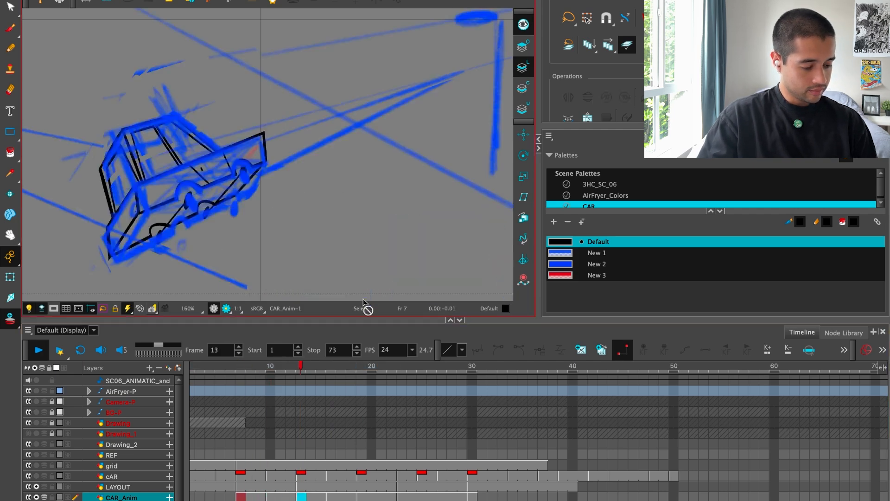
left_click_drag(293, 369, 221, 370)
key("2")
left_click_drag(370, 225, 389, 230)
key("Return")
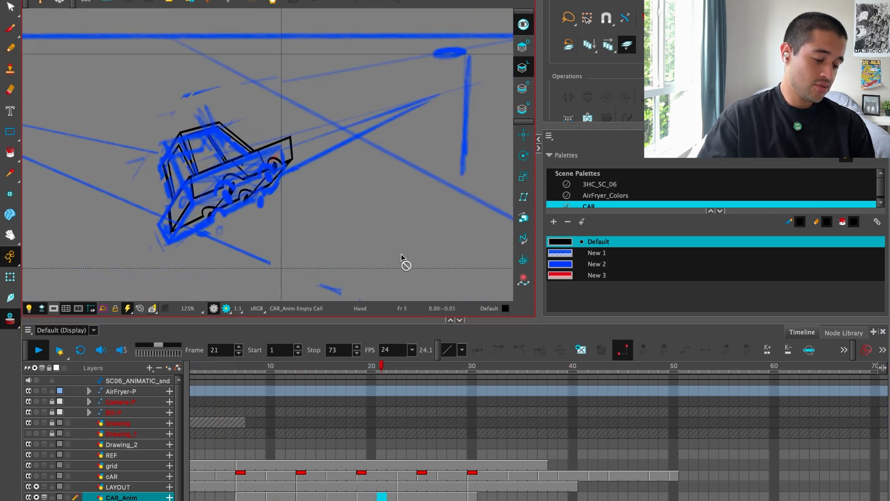
Duplicate the upright car drawing at frame 25 of CAR_Anim and move the copy slightly up and right.
left_click(342, 367)
key("g")
key("g")
key("1")
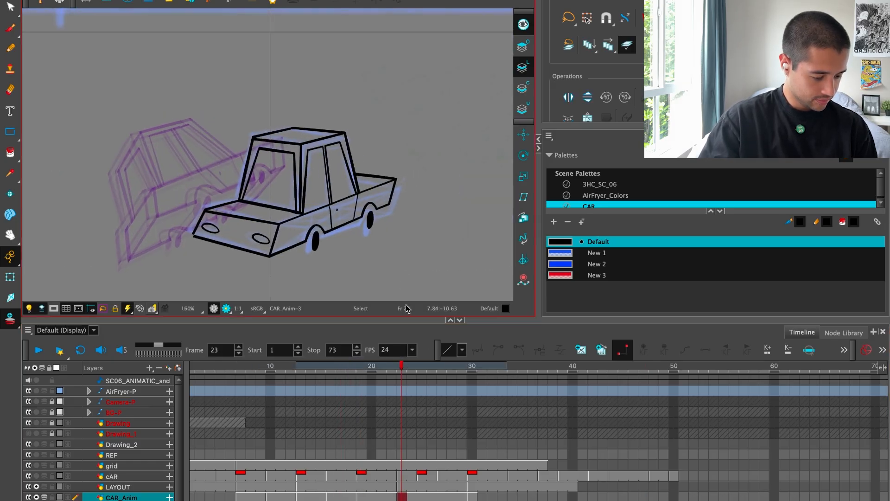
left_click(422, 368)
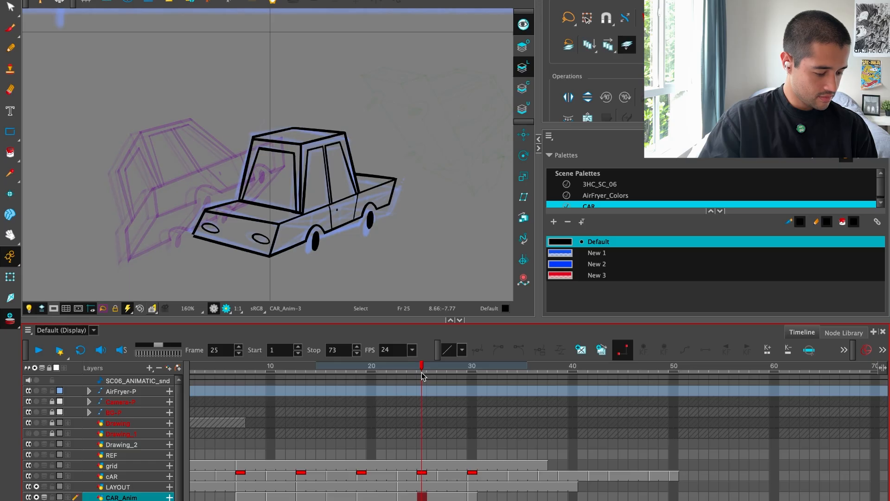
key("ctrl+a")
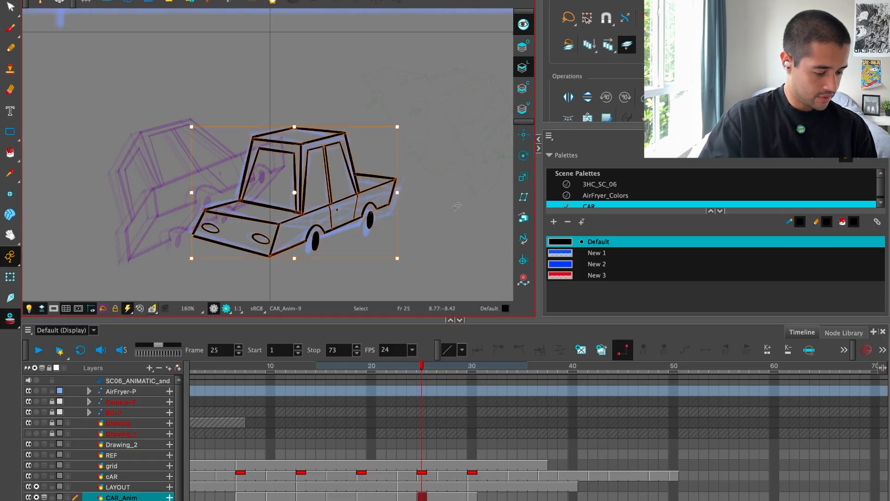
left_click(443, 142)
key("ctrl+a")
left_click_drag(335, 199, 341, 196)
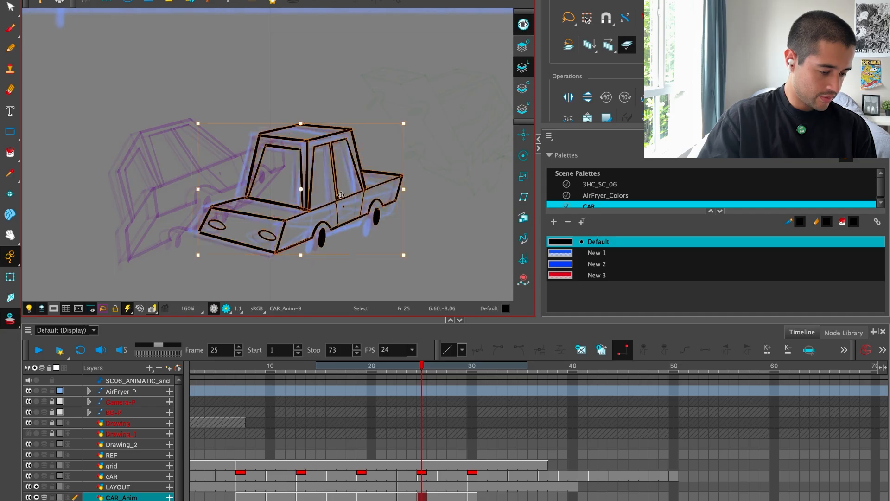
Skew the car at frame 25 so its roof leans right and its rear lifts slightly, checking it against frame 23.
left_click_drag(362, 124, 394, 124)
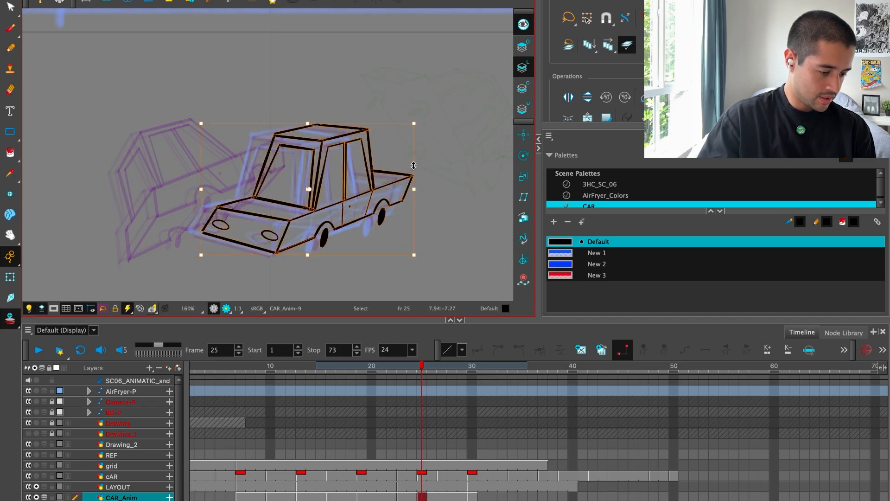
left_click_drag(414, 164, 414, 159)
key("f")
key("g")
key("f")
key("g")
key("f")
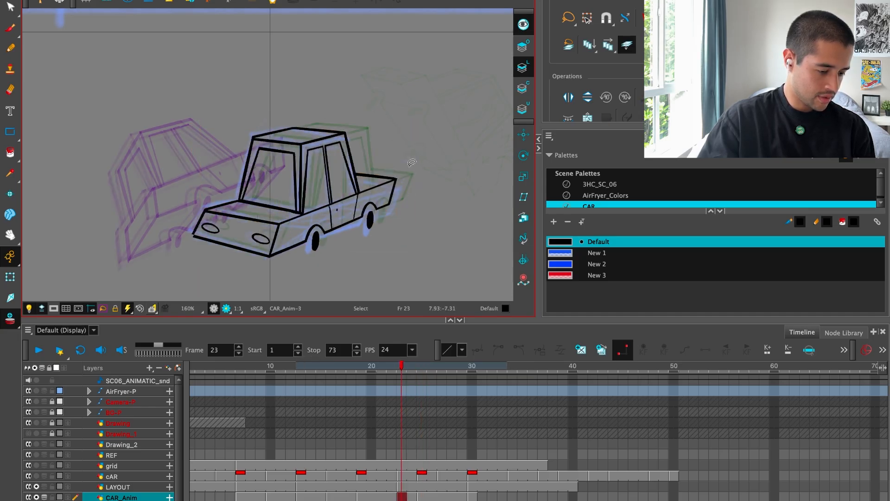
key("f")
key("g")
Try squashing the car at frame 23 slightly from the roof down.
key("ctrl+a")
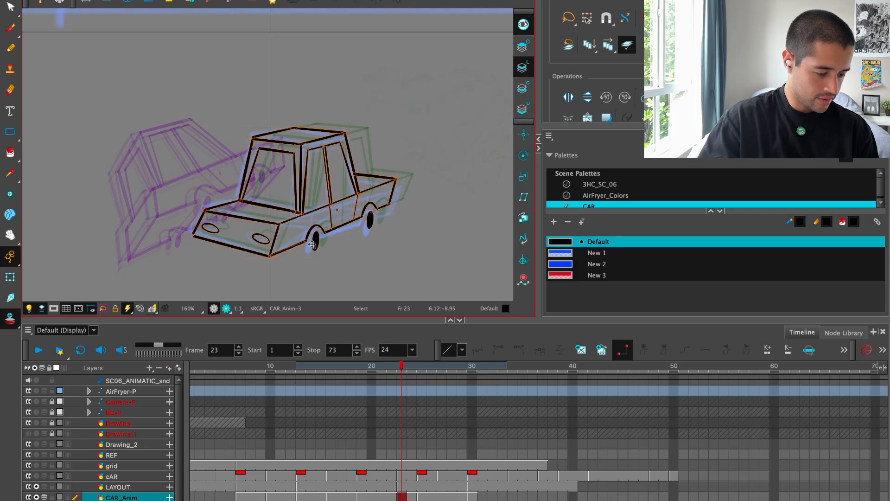
left_click_drag(397, 127, 404, 131)
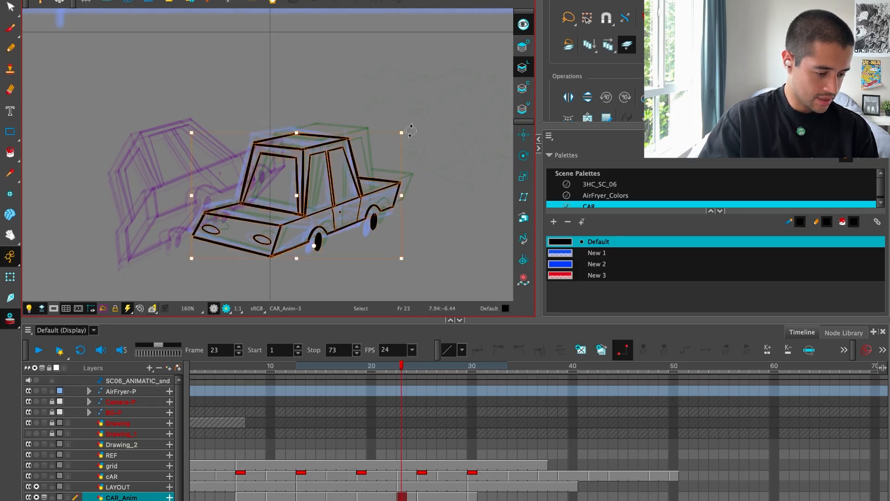
key("f")
key("g")
key("ctrl+a")
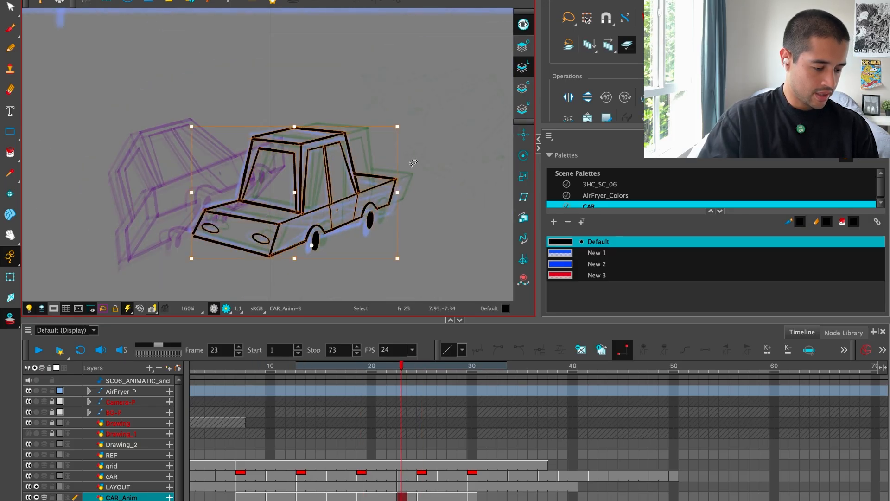
Squash the car at frame 23 slightly in height and nudge it toward the tilted car, comparing it with frame 25.
key("shift+z")
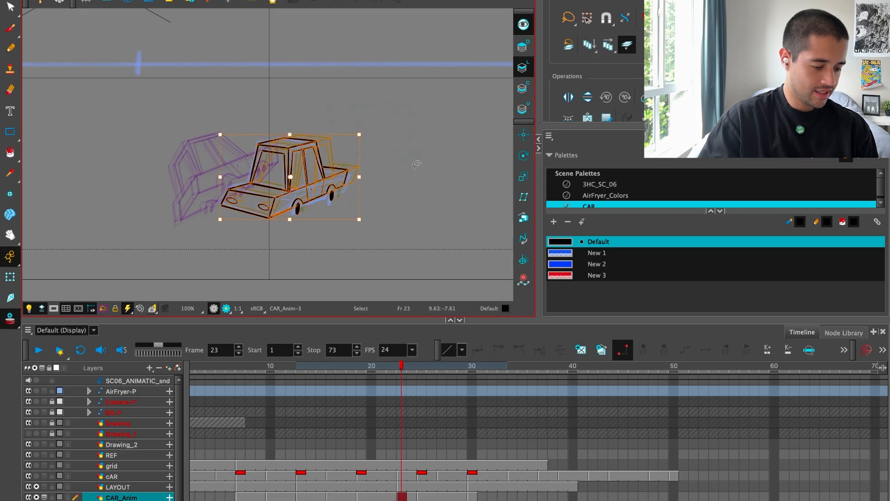
key("ctrl+shift+z")
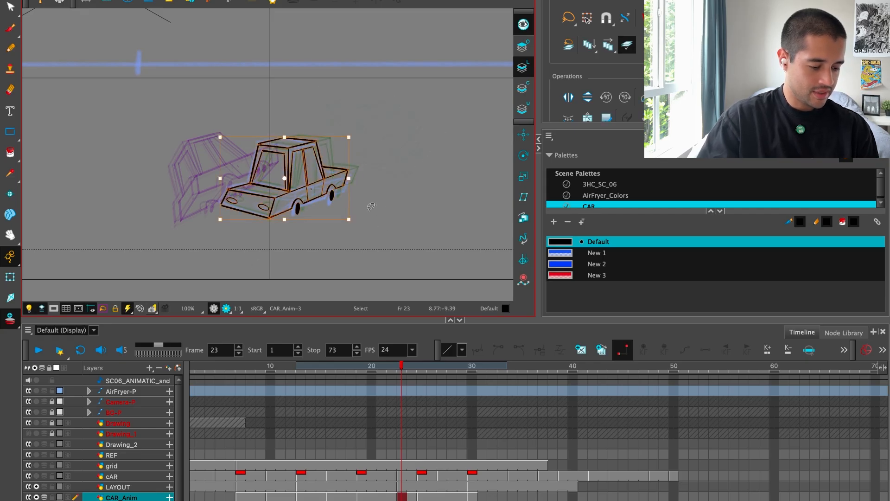
key("2")
scroll(282, 173, "up", 4)
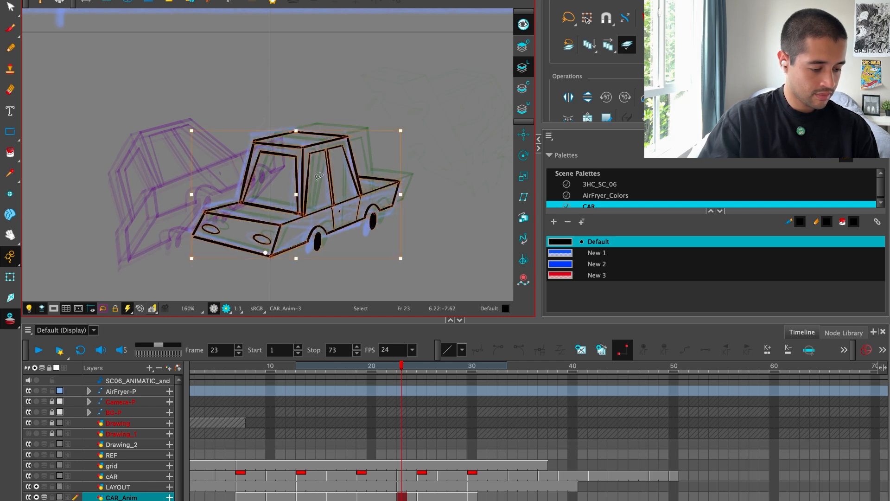
left_click_drag(301, 187, 292, 190)
key("f")
key("g")
key("g")
key("g")
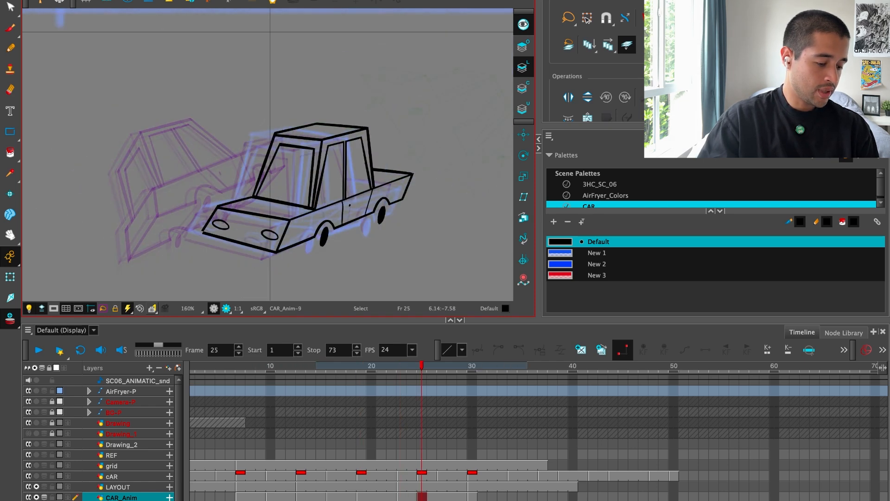
Play back the animation and shift the car at frame 25 slightly further up and right.
key("Return")
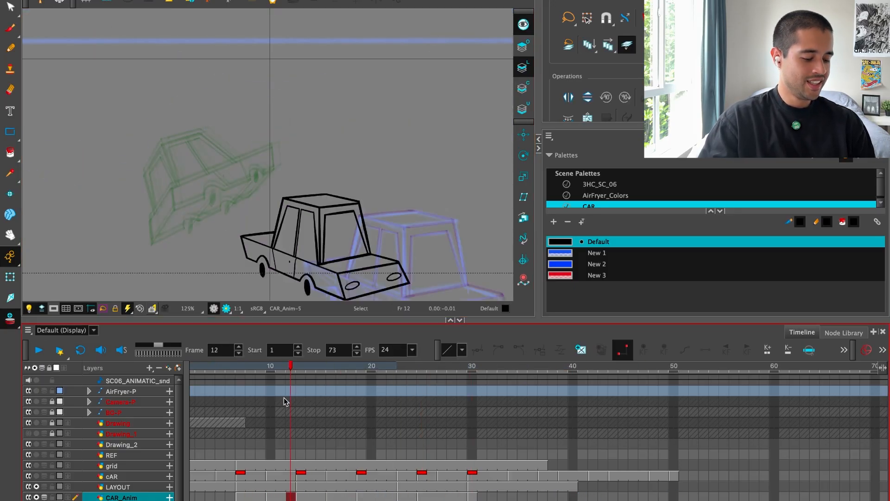
left_click(402, 368)
key("g")
key("g")
key("f")
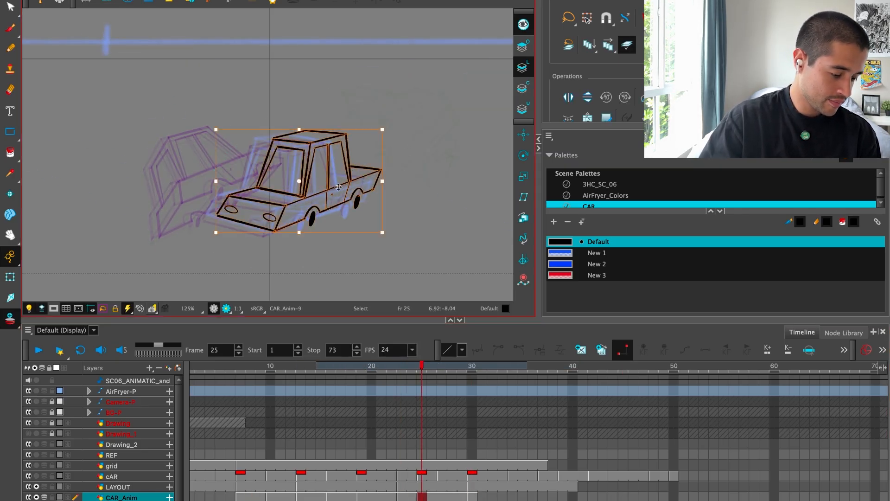
key("Escape")
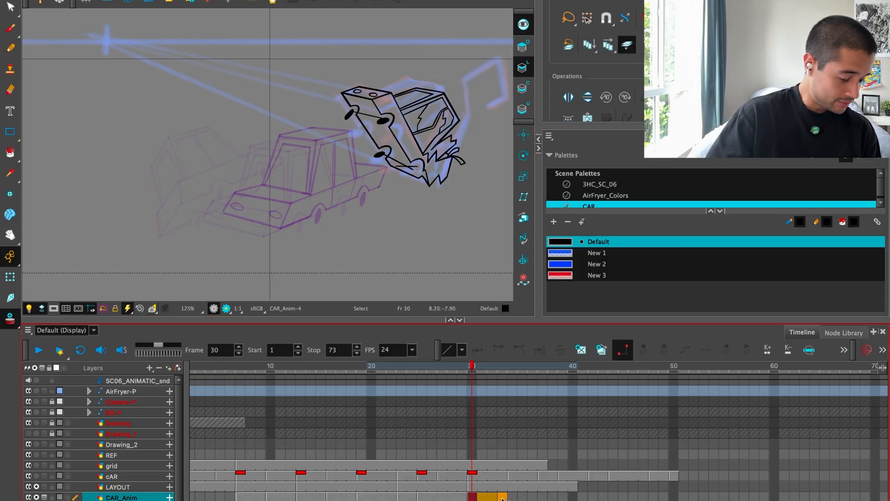
Extend the crashed-car drawing's exposure to frame 33 on the CAR_Anim layer and duplicate the drawing there.
left_click(513, 497)
left_click(503, 497)
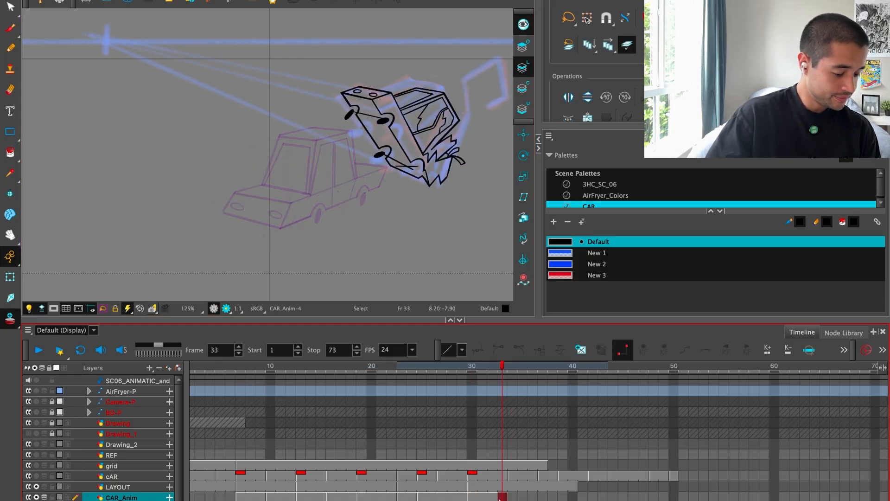
left_click(601, 350)
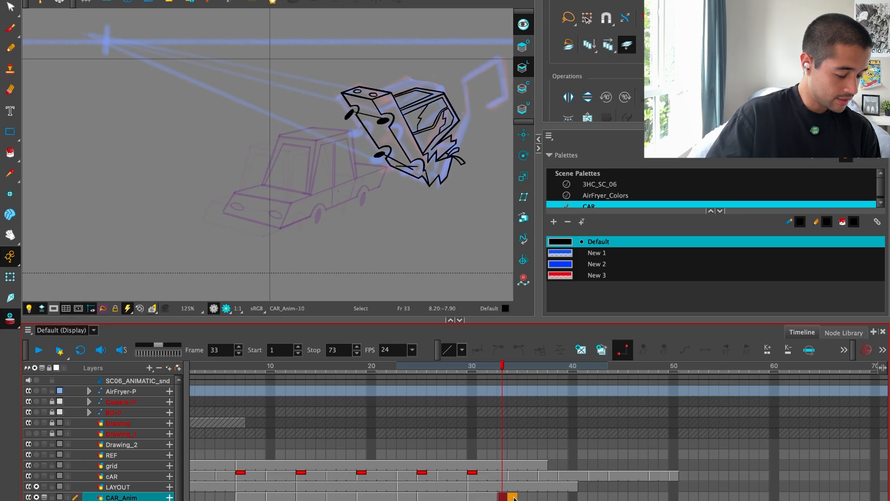
Stretch the crashed car at frame 30 slightly taller and lean it a little to the right, comparing it with the neighbouring drawings.
key("f")
key("2")
left_click_drag(488, 168, 407, 249)
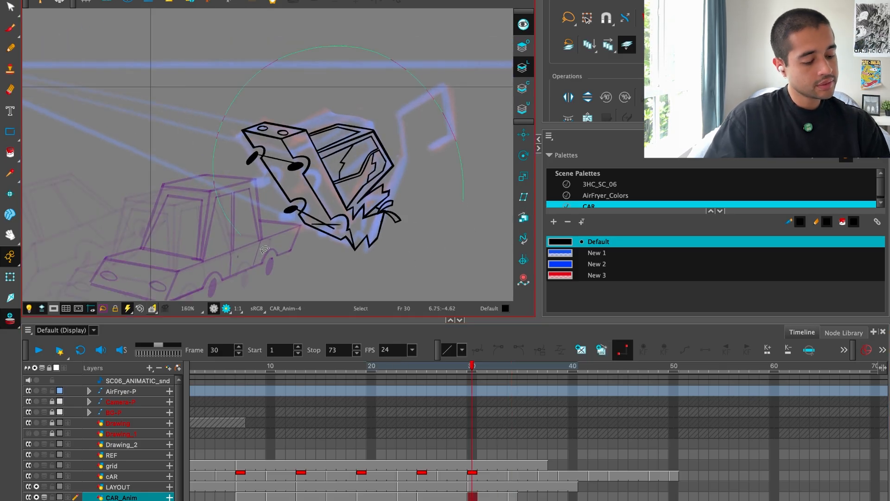
key("ctrl+a")
key("2")
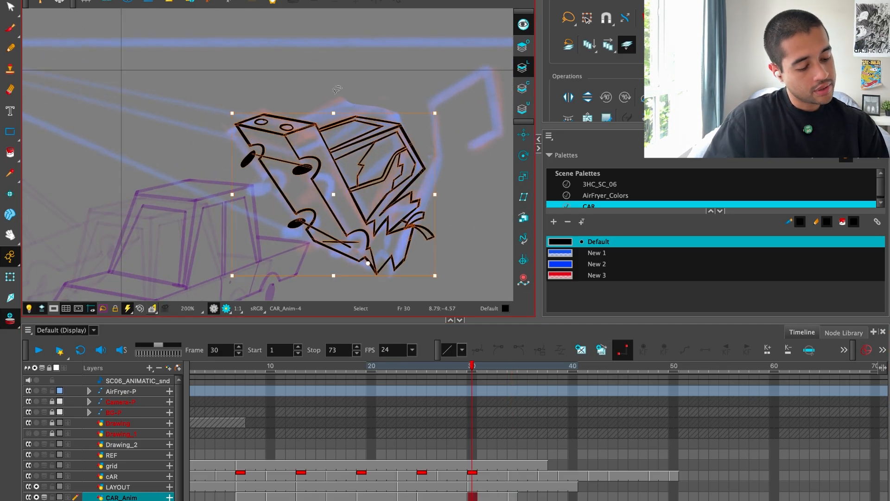
left_click_drag(346, 112, 345, 105)
left_click_drag(433, 119, 434, 115)
key("f")
key("g")
key("g")
key("f")
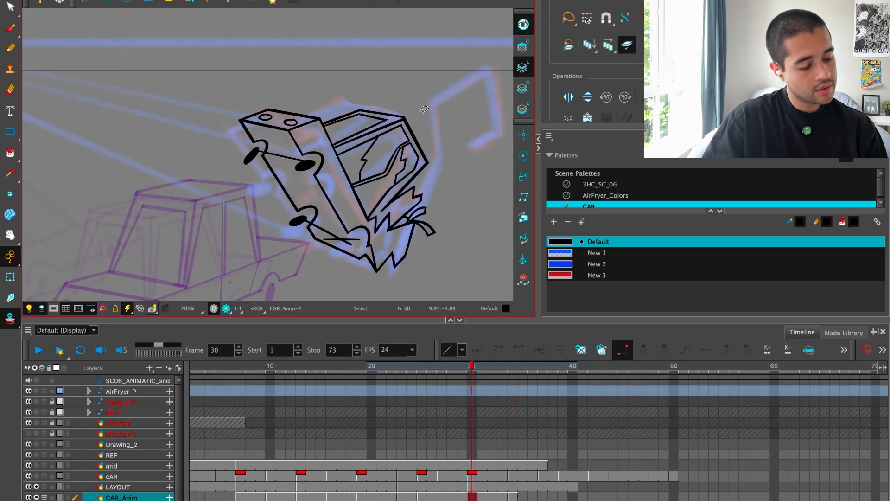
Skew the top of the frame 30 crashed car slightly further right and compare it with the following pose.
key("ctrl+a")
left_click_drag(313, 108, 301, 106)
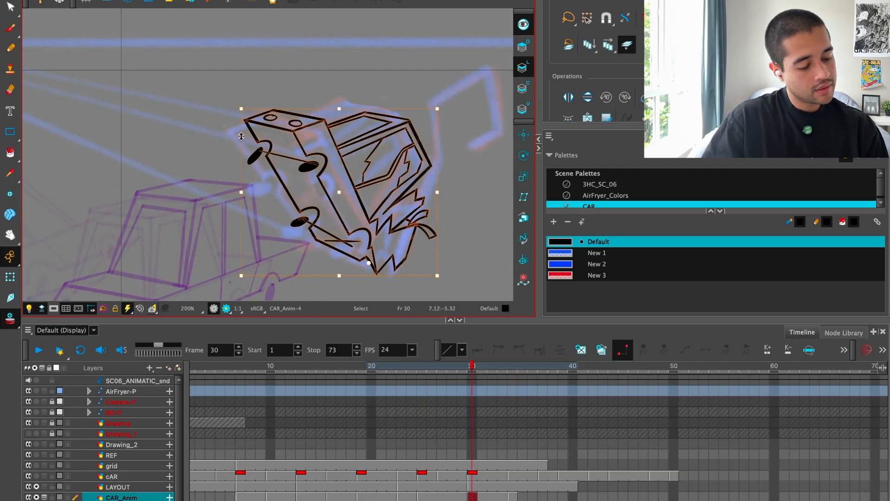
key("f")
key("g")
key("g")
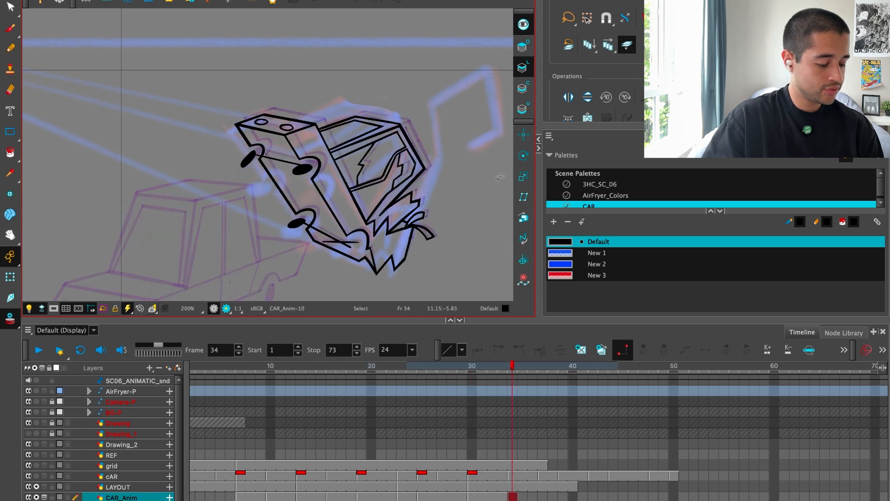
Extend the last crashed-car drawing's exposure to frame 37 on the CAR_Anim layer and play back the animation.
left_click(539, 496)
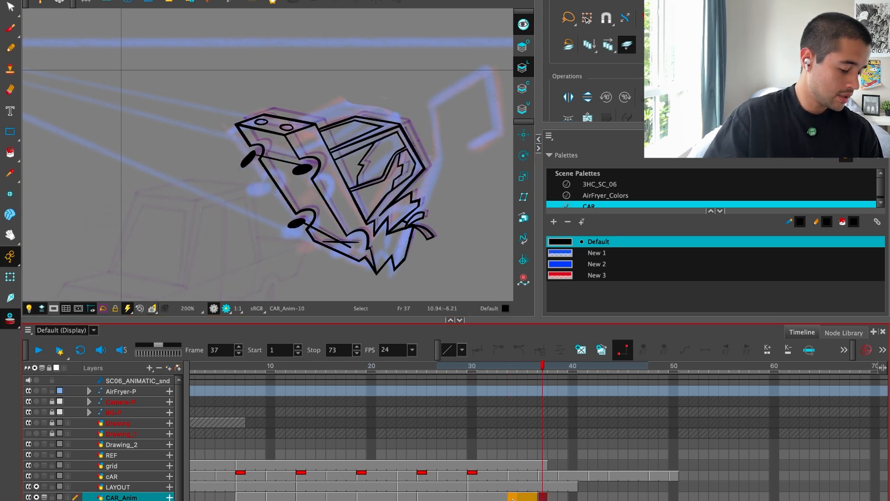
key("f")
key("g")
left_click_drag(541, 371, 261, 403)
left_click_drag(335, 202, 407, 184)
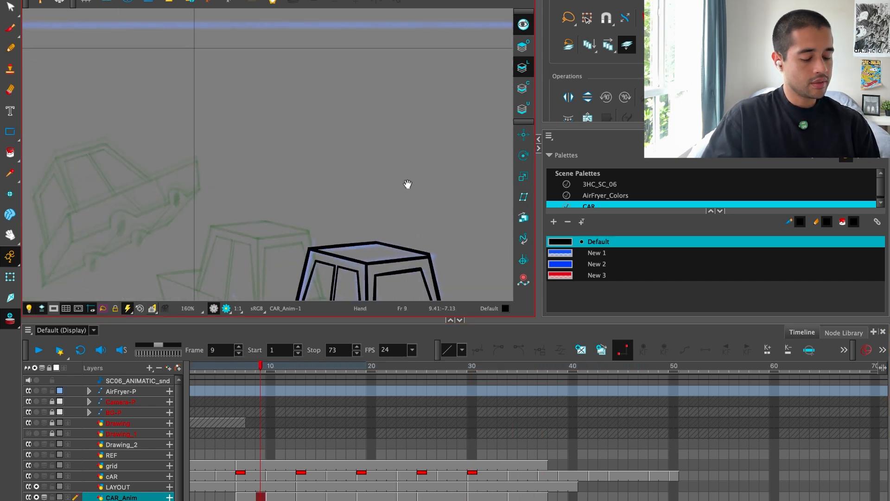
key("1")
key("1")
key("shift+Return")
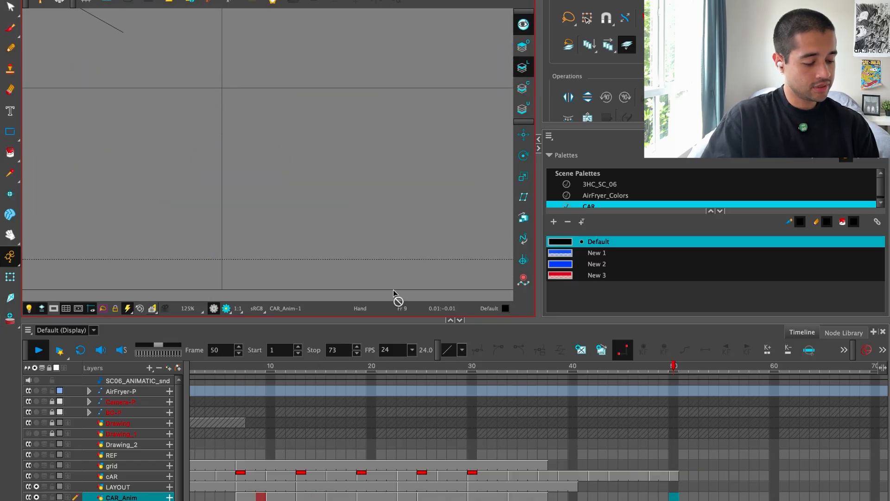
left_click(227, 432)
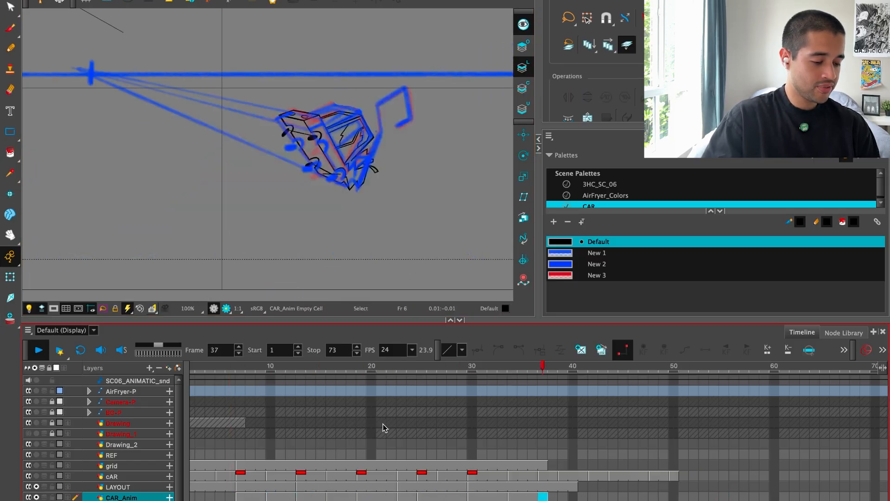
Extend the last crashed-car drawing's exposure to frame 50 and hide the LAYOUT layer.
left_click(543, 497)
left_click_drag(546, 498, 675, 498)
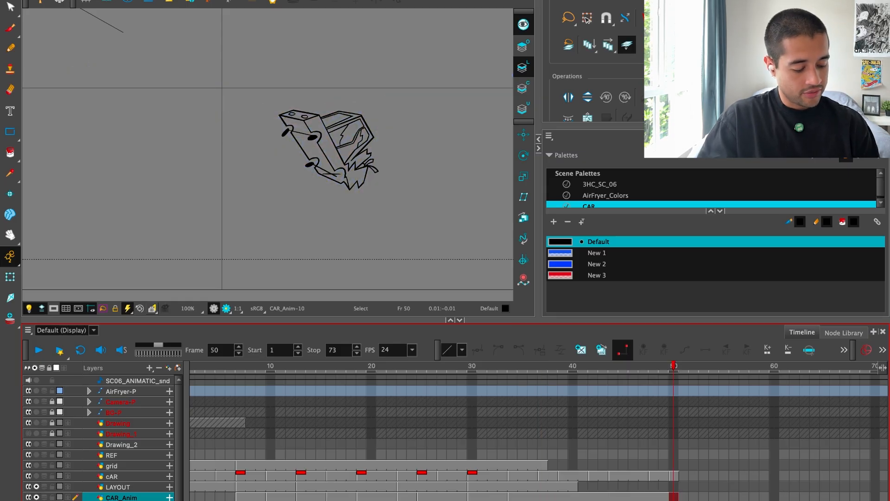
left_click_drag(360, 371, 320, 388)
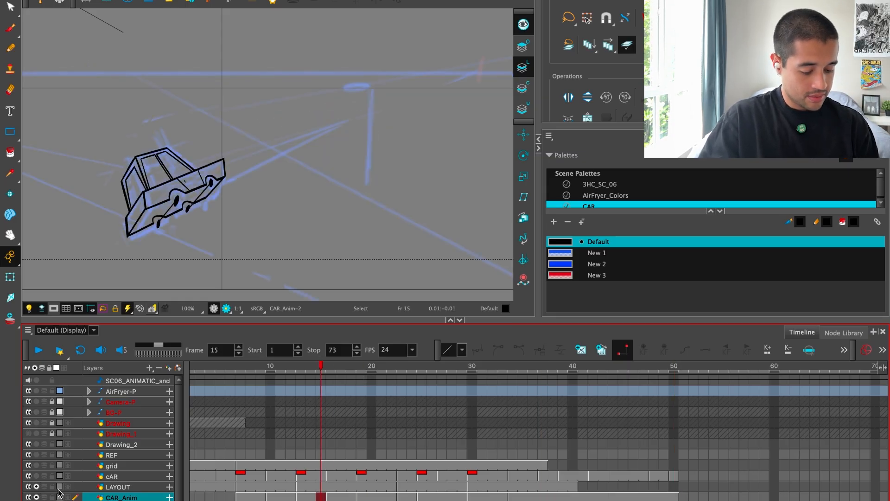
left_click(37, 487)
Play back the car animation from frame 7 without the layout sketch to review the crash timing.
key("1")
left_click_drag(349, 231, 414, 232)
left_click_drag(307, 372, 242, 372)
key("shift+Return")
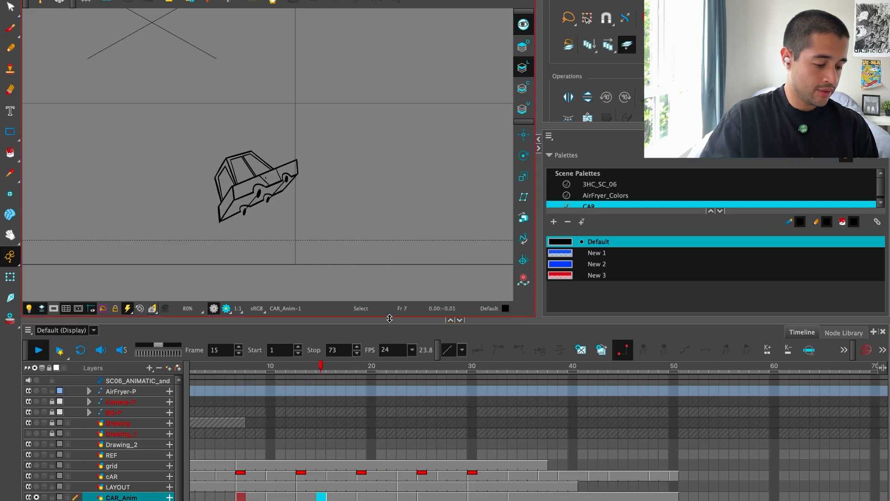
key("shift+Return")
key("shift+Return")
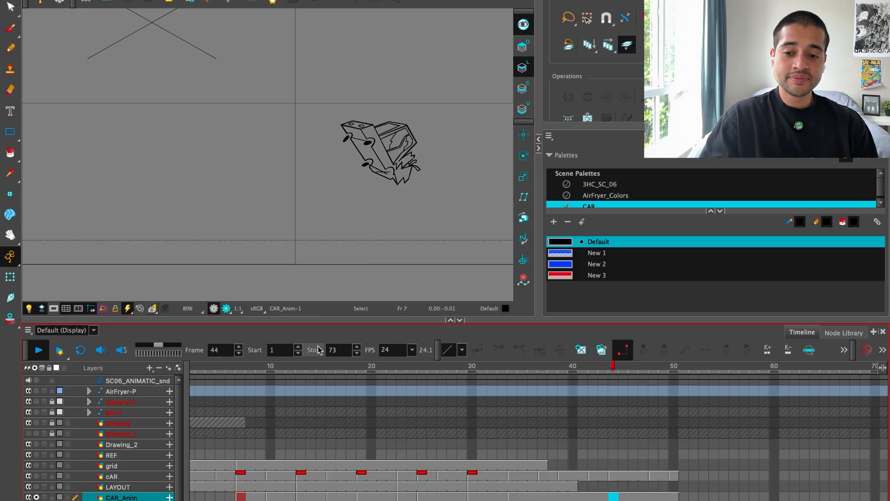
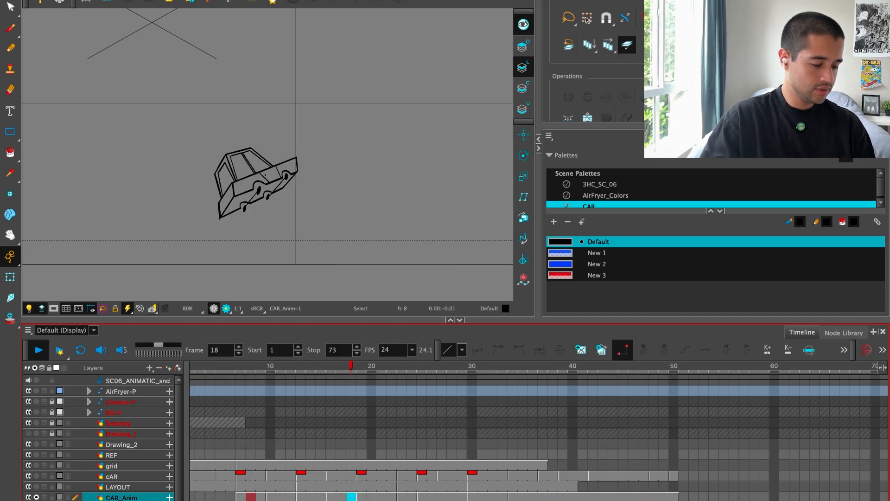
key("shift+Return")
Hold the frame 23 car drawing through frame 26 on the CAR_Anim layer, delaying the next pose, and replay the animation.
left_click(405, 370)
key("2")
left_click(430, 497)
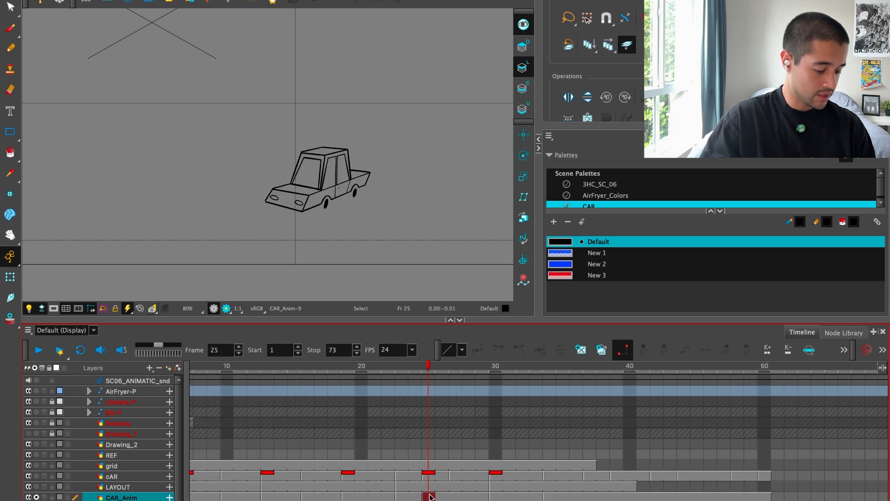
left_click(414, 497)
key("1")
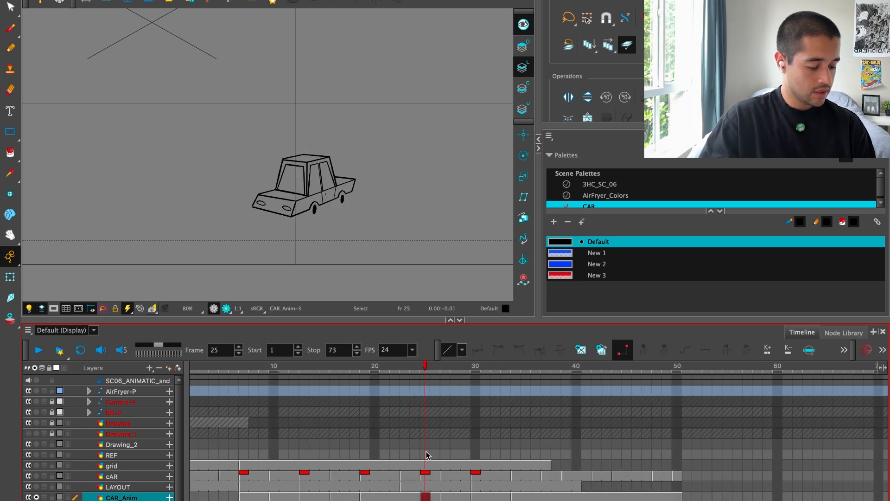
left_click_drag(402, 370, 245, 418)
key("shift+Return")
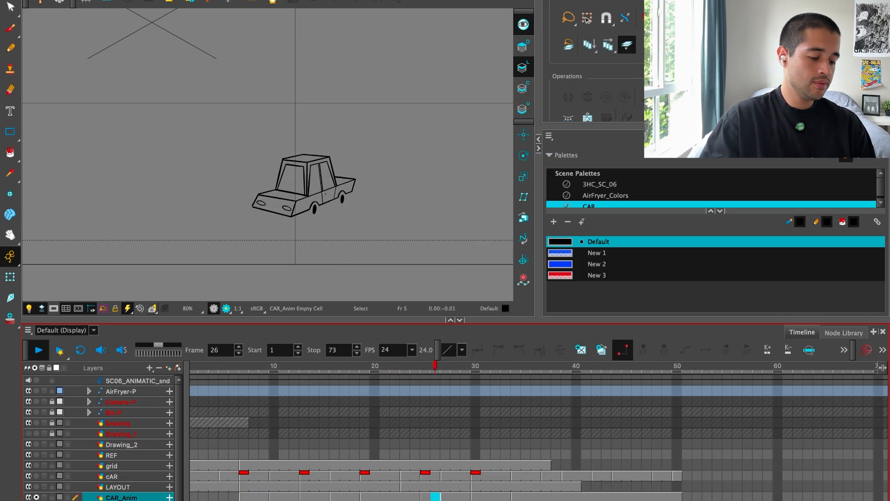
Stretch the crashed car at frame 30 further upward and lean it more to the right, then replay from frame 7.
left_click(555, 370)
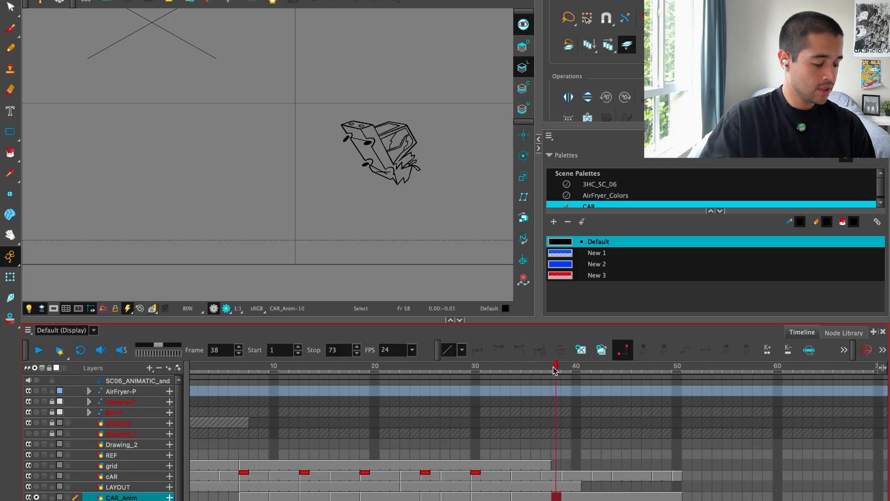
key("f")
key("g")
key("f")
left_click(443, 195)
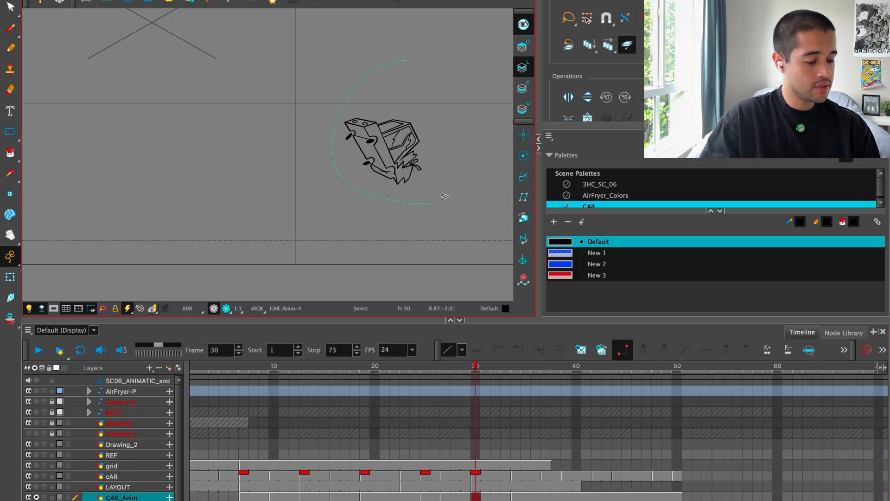
key("super+a")
left_click_drag(399, 115, 398, 112)
left_click_drag(434, 370, 253, 371)
key("shift+Return")
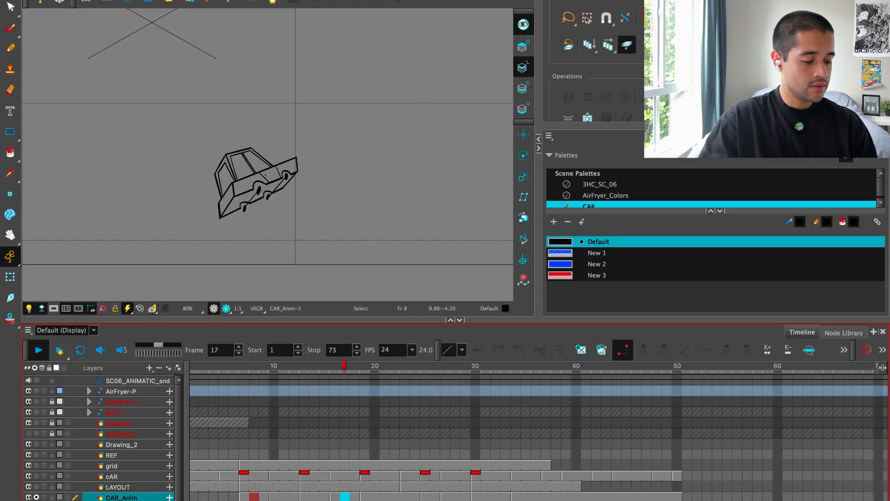
left_click(244, 370)
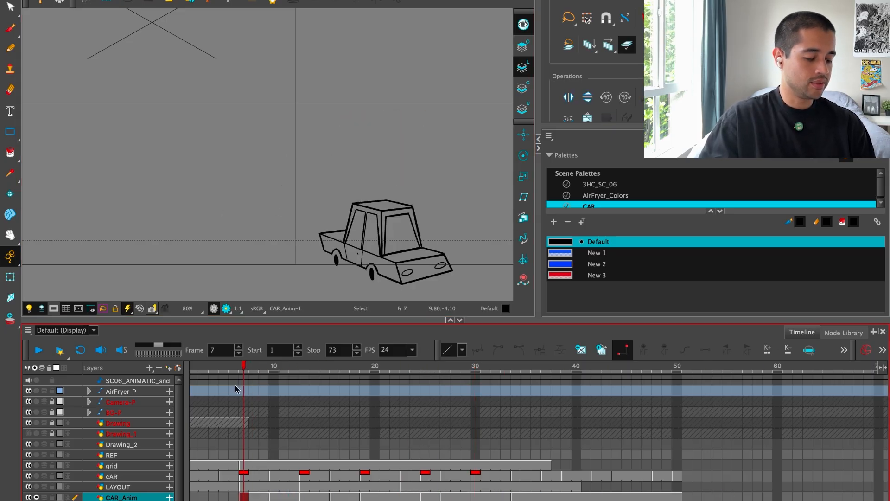
key("shift+Return")
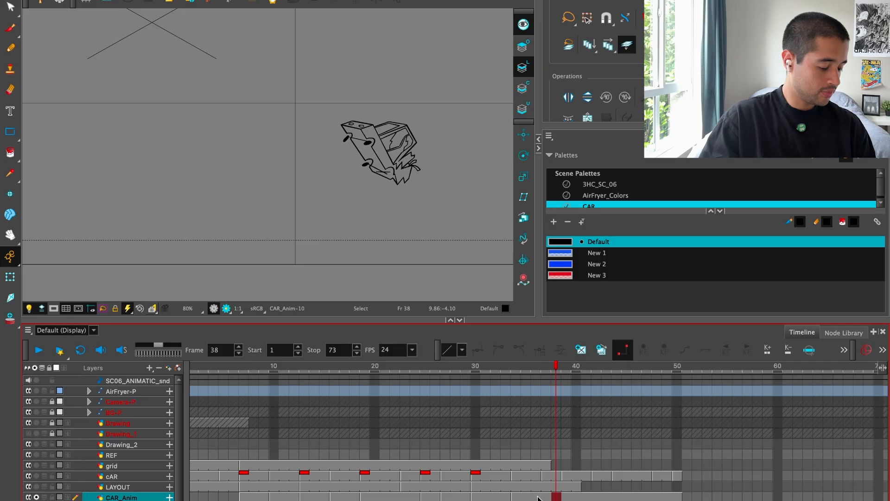
Duplicate the crashed-car drawing at frame 37, skew the frame 34 pose slightly down and left, and play it back.
left_click(376, 139)
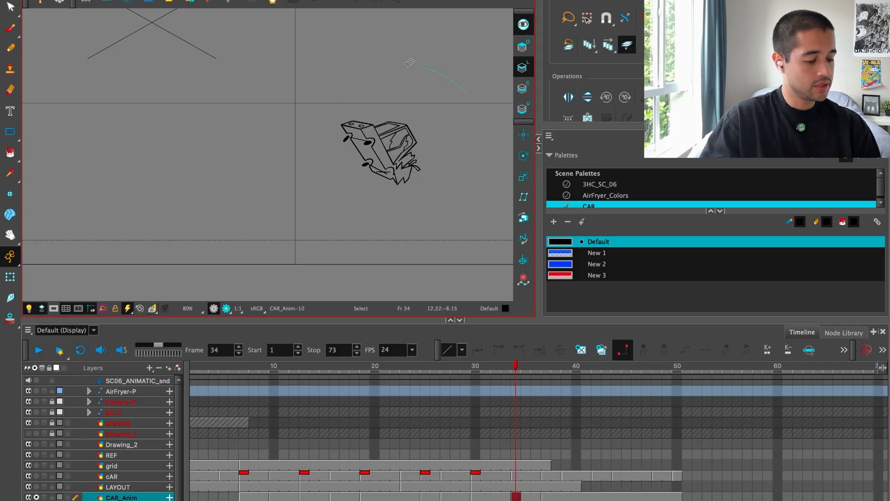
key("2")
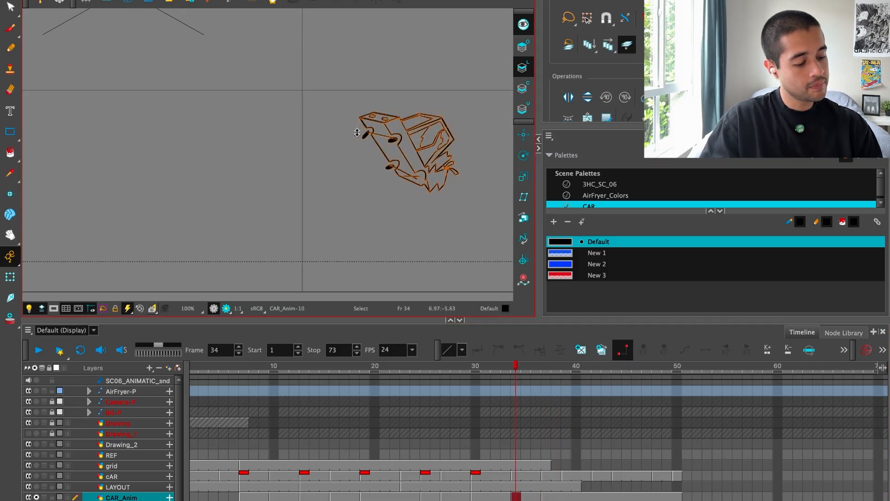
left_click_drag(357, 133, 357, 134)
left_click_drag(414, 114, 405, 115)
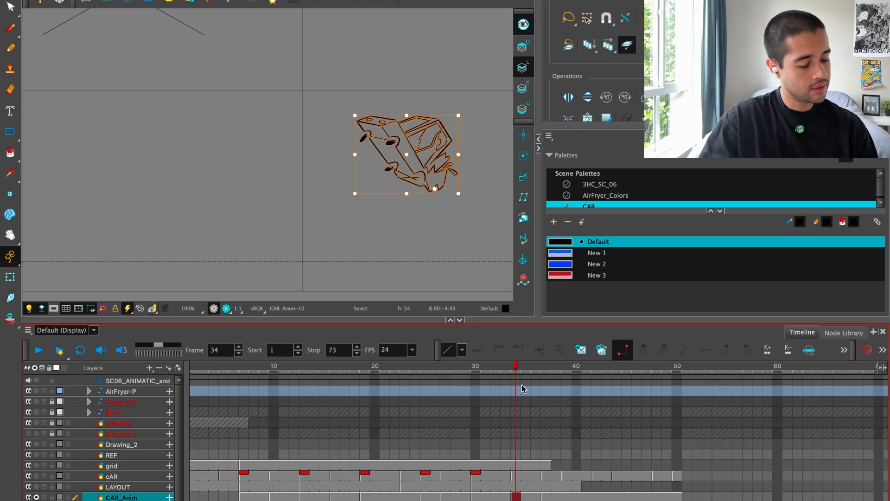
key("shift+Return")
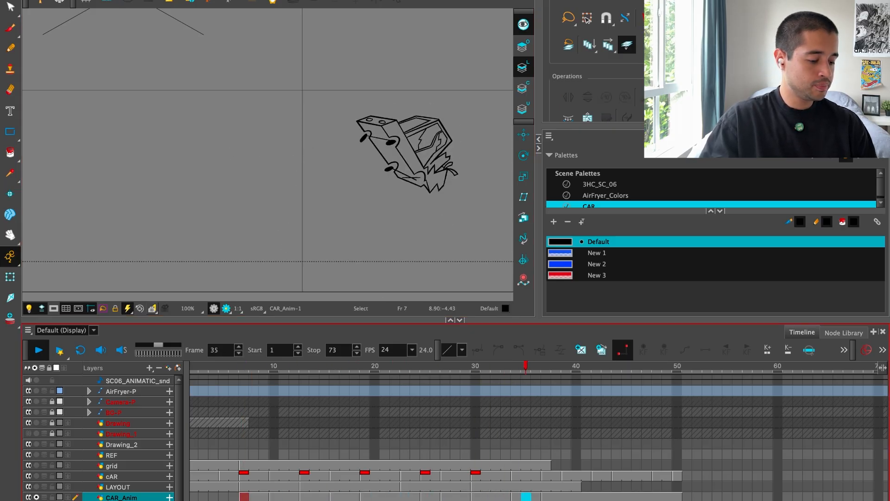
Shorten the frame 34 crashed-car pose so the following drawing starts at frame 36, checking the timing in playback.
left_click(546, 367)
key("2")
left_click(542, 498)
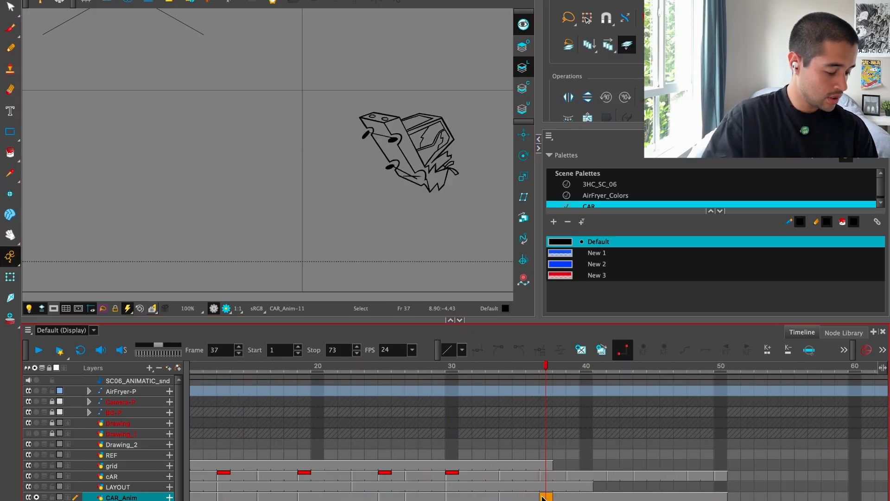
key("shift+Return")
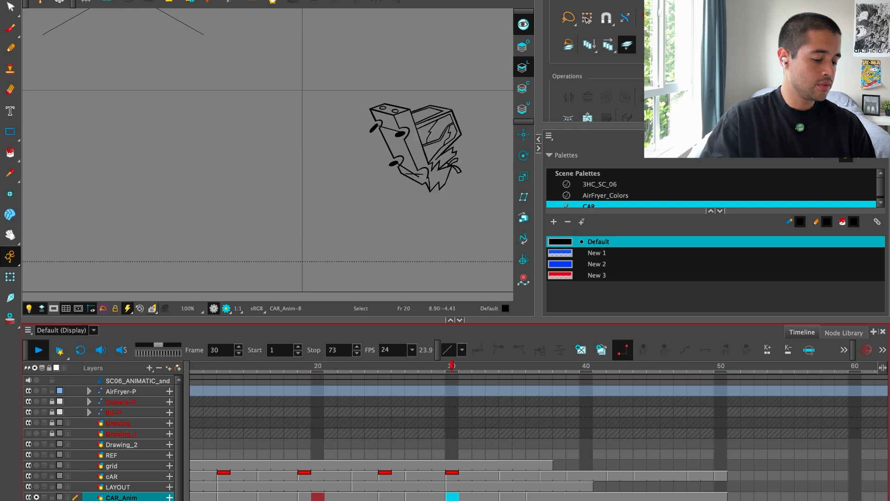
left_click(519, 371)
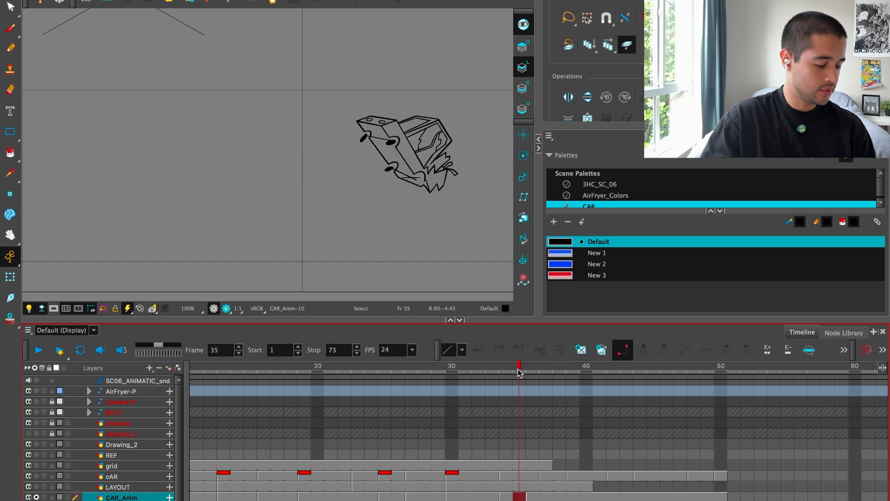
left_click(533, 495)
key("shift+Return")
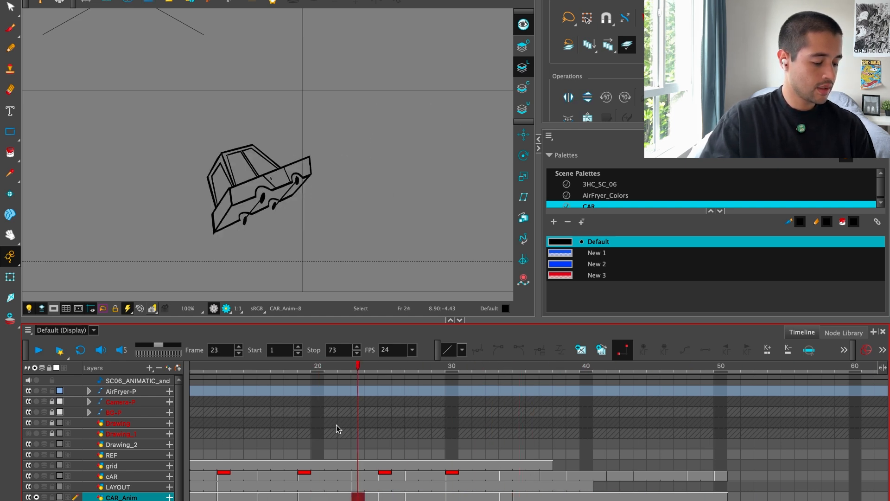
left_click(527, 367)
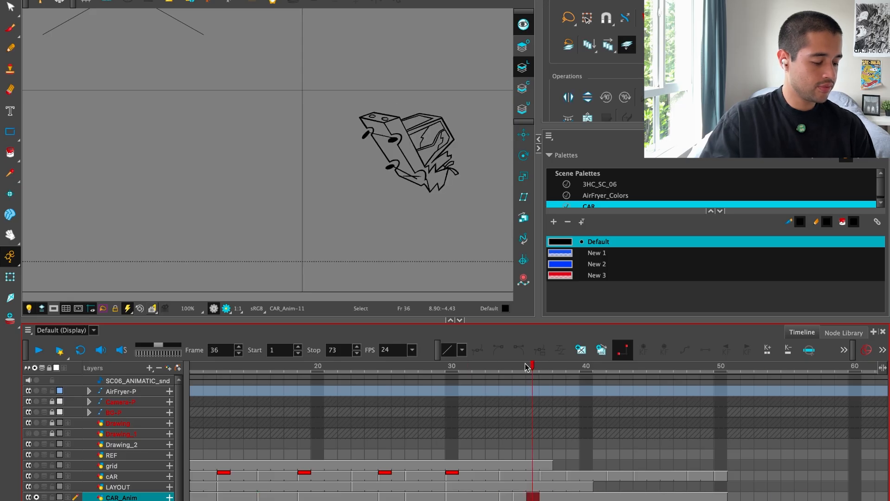
Step back through the crashed-car poses and replay from frame 25 to examine how the car settles after impact.
key("comma")
key("comma")
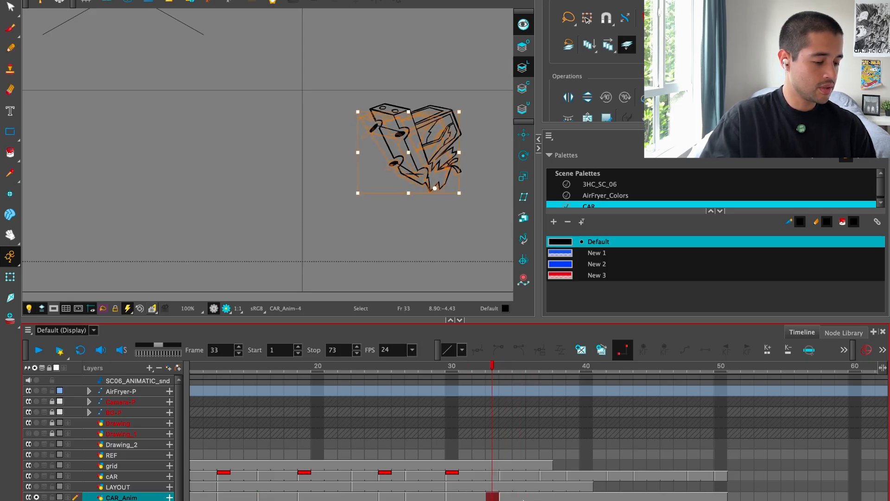
left_click(385, 496)
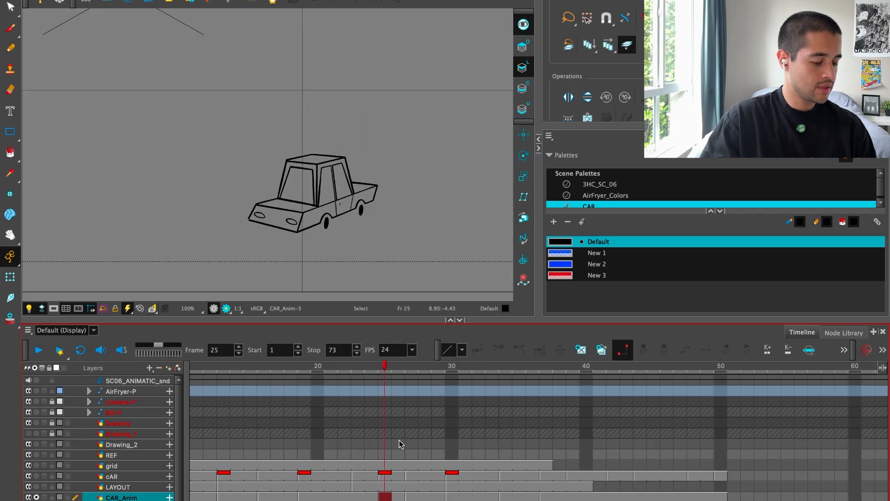
key("shift+Return")
left_click_drag(514, 370, 509, 372)
key("shift+Return")
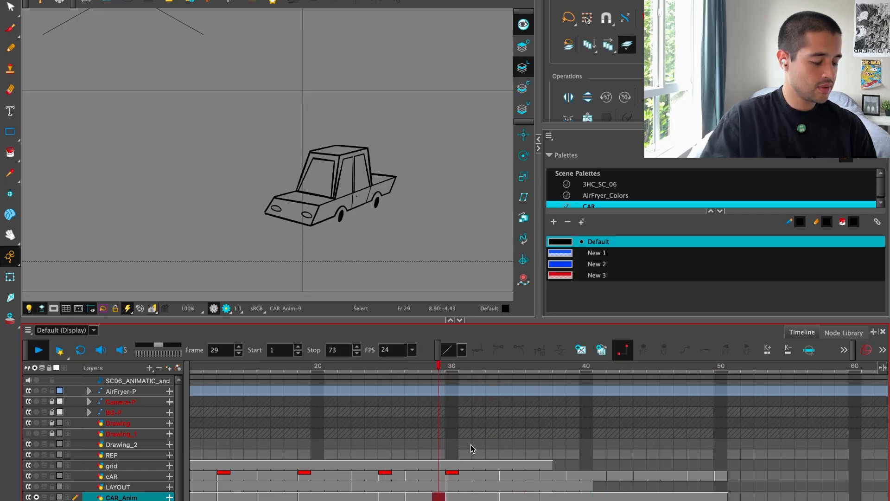
left_click(543, 497)
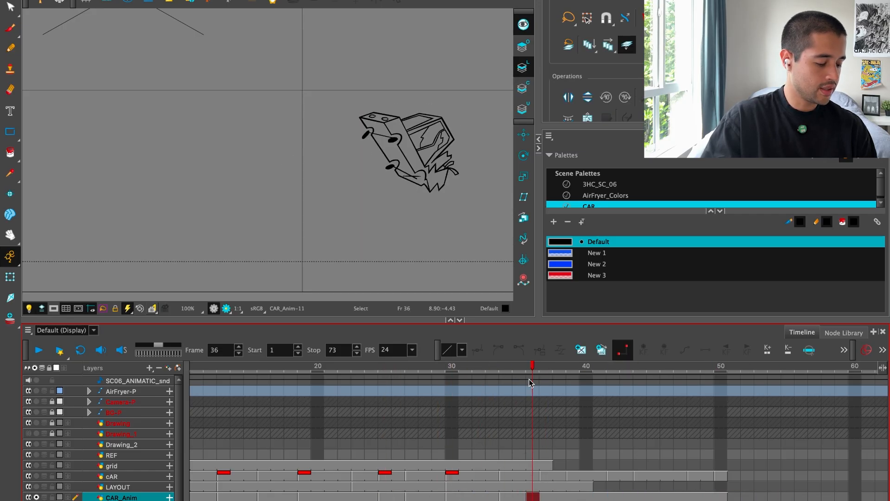
Replay the car animation from the start and flip between the crashed-car poses at frames 30, 34 and 36 to compare them.
key("1")
left_click_drag(529, 380, 219, 392)
key("shift+Return")
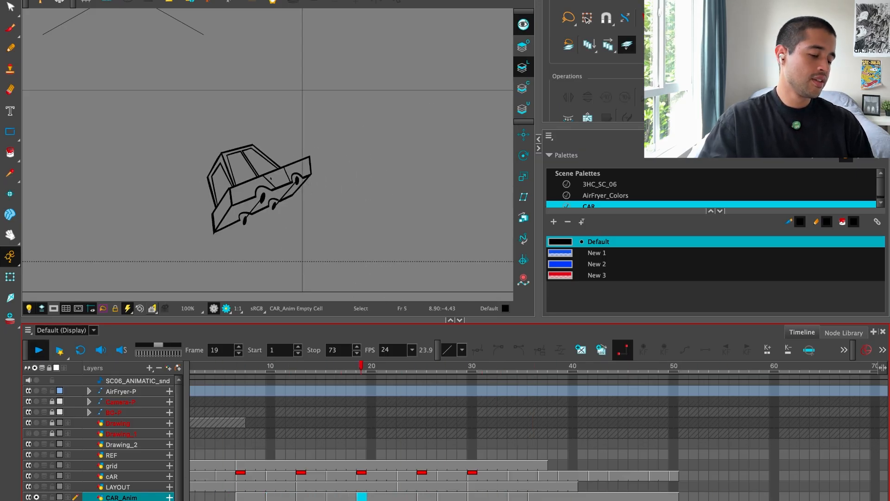
key("shift+Return")
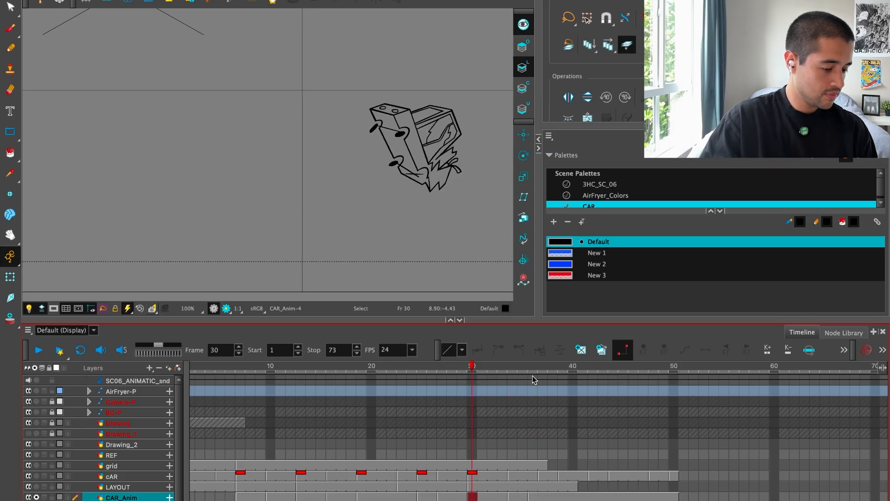
key("f")
key("g")
key("g")
key("g")
key("f")
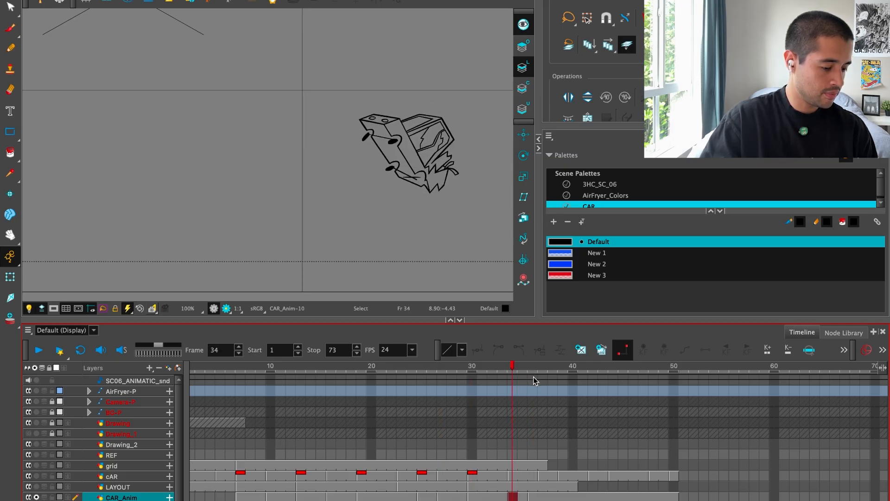
key("f")
key("g")
key("g")
key("f")
left_click_drag(485, 99, 485, 182)
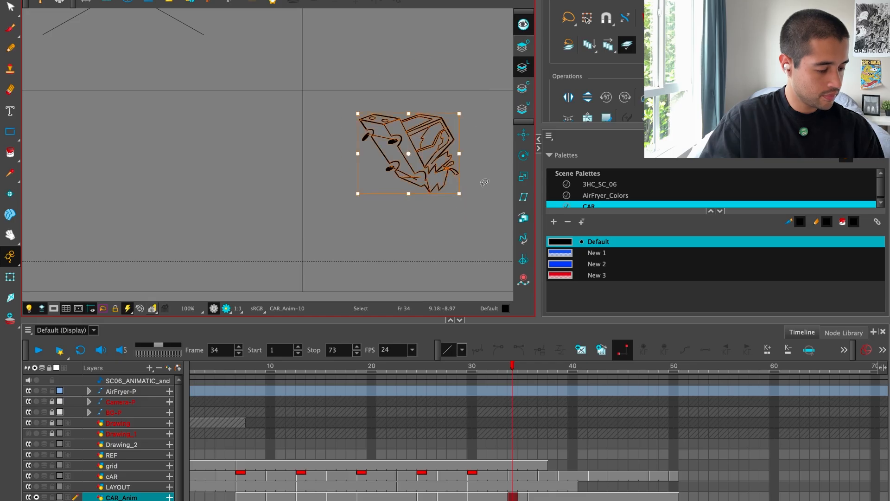
key("f")
key("g")
key("g")
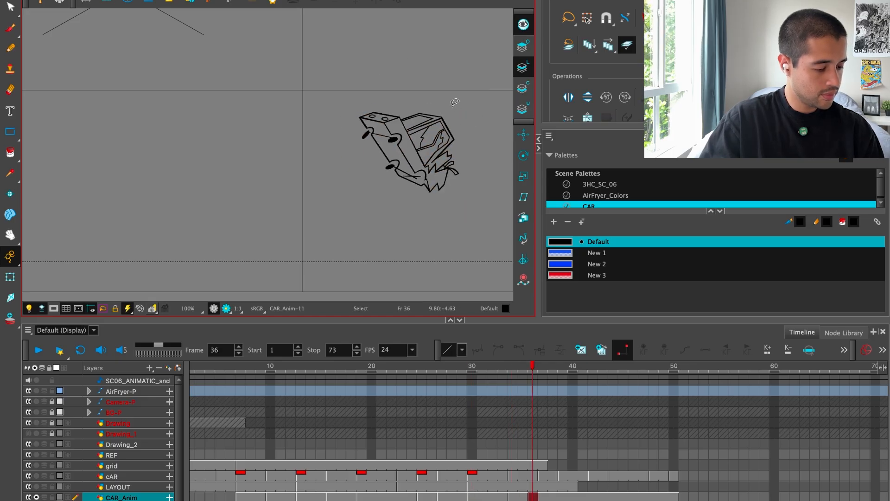
key("f")
Replay the car's motion from around frame 8 and flip through its airborne poses between frames 13 and 27.
left_click(388, 430)
key("Return")
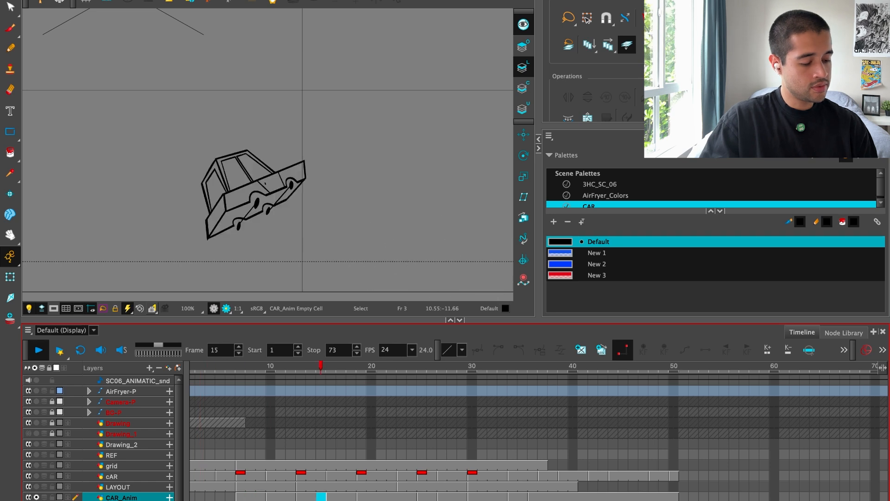
left_click_drag(250, 379, 250, 391)
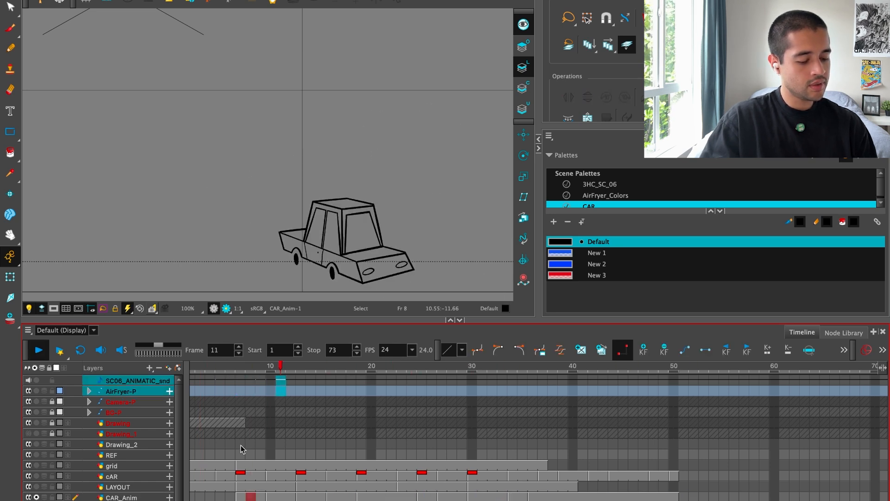
left_click(254, 367)
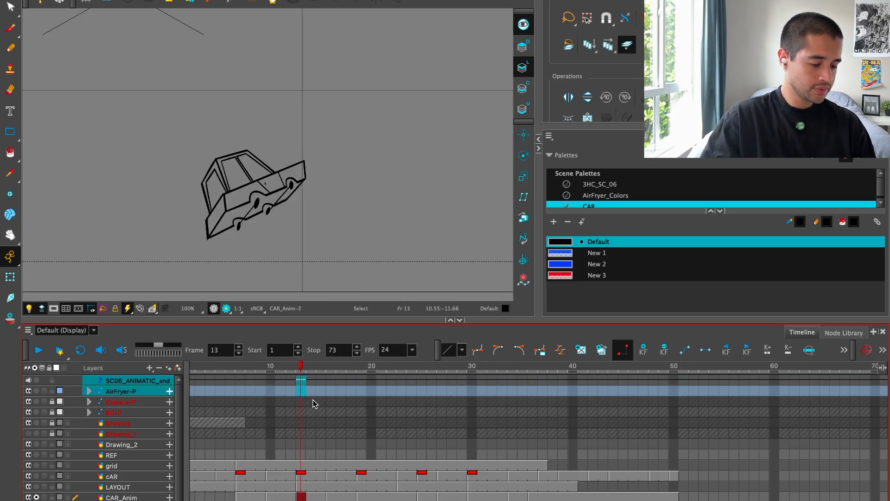
key("Return")
key("f")
key("f")
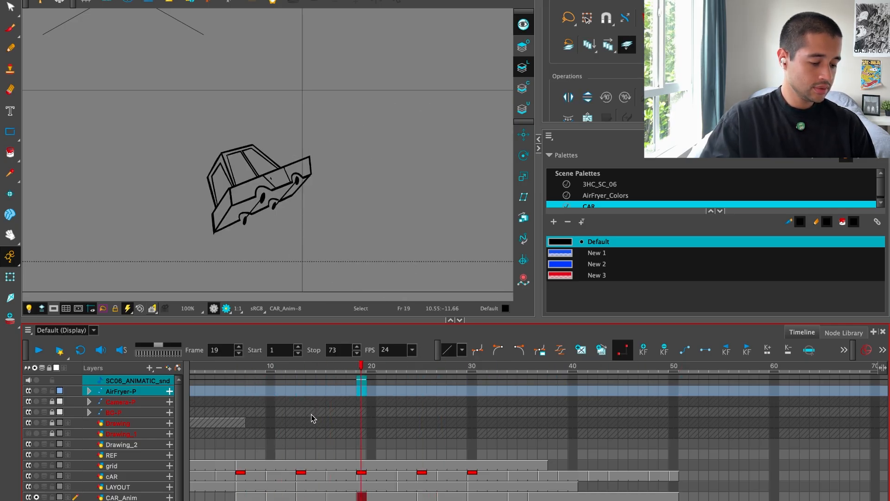
key("g")
key("f")
key("g")
key("g")
key("f")
key("g")
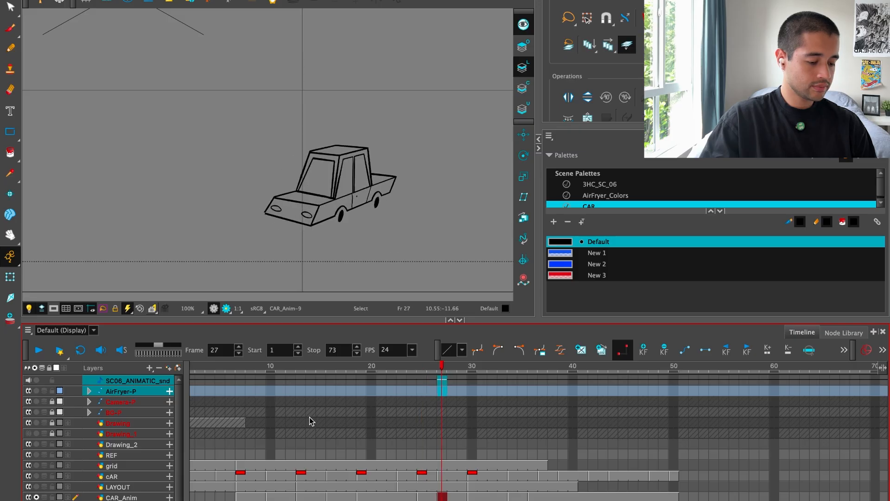
key("f")
key("g")
key("g")
Play the whole shot from frame 1 through frame 73 to review the overall car timing.
key("Return")
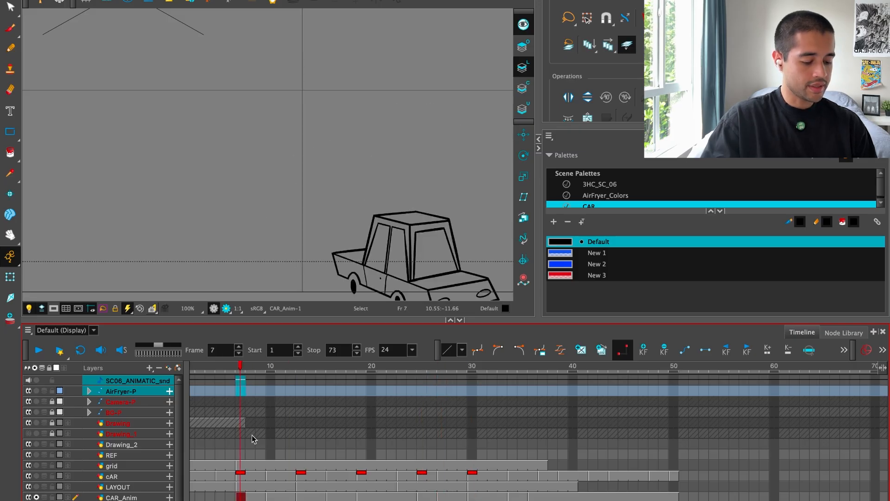
key("1")
key("1")
key("1")
key("1")
key("1")
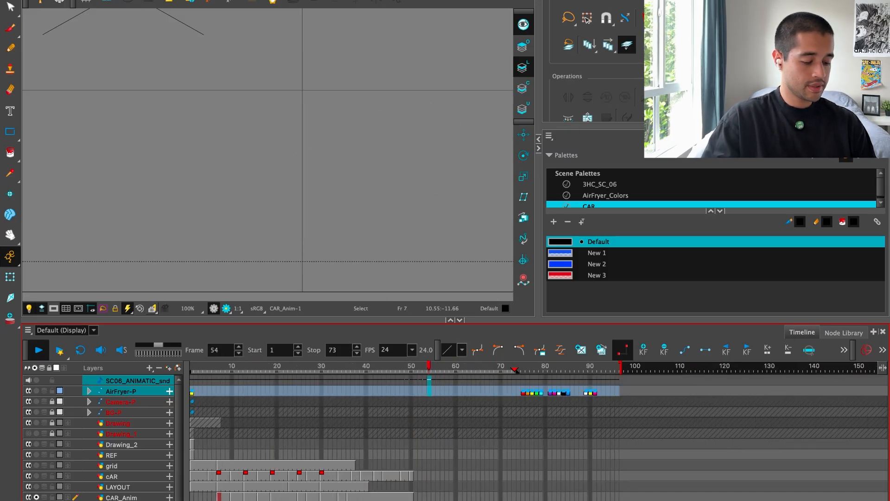
key("Return")
left_click(193, 368)
key("Return")
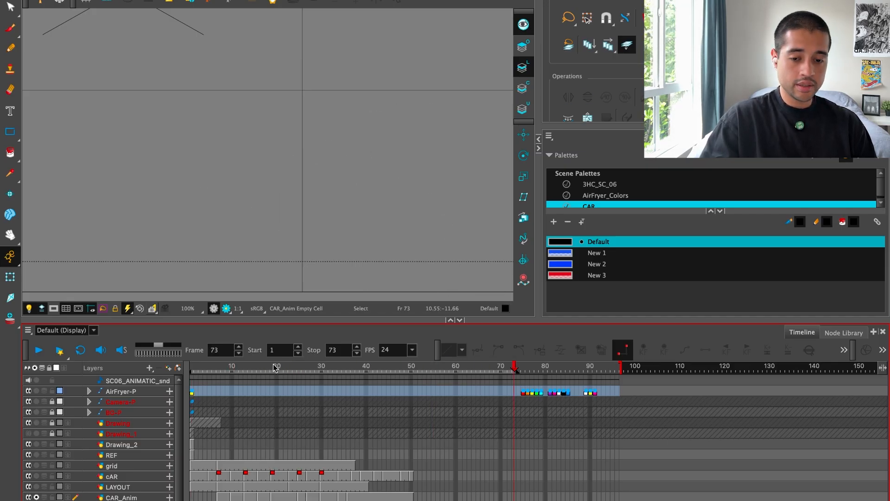
At frame 14, add a dark teal-grey swatch, about RGB 57, 78, 74, to the CAR palette.
left_click_drag(273, 369, 251, 376)
left_click(554, 222)
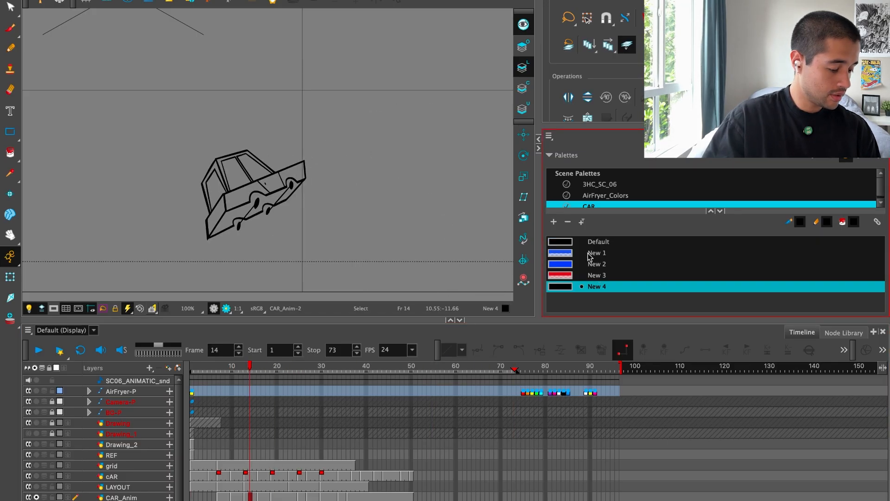
double_click(561, 287)
left_click(677, 275)
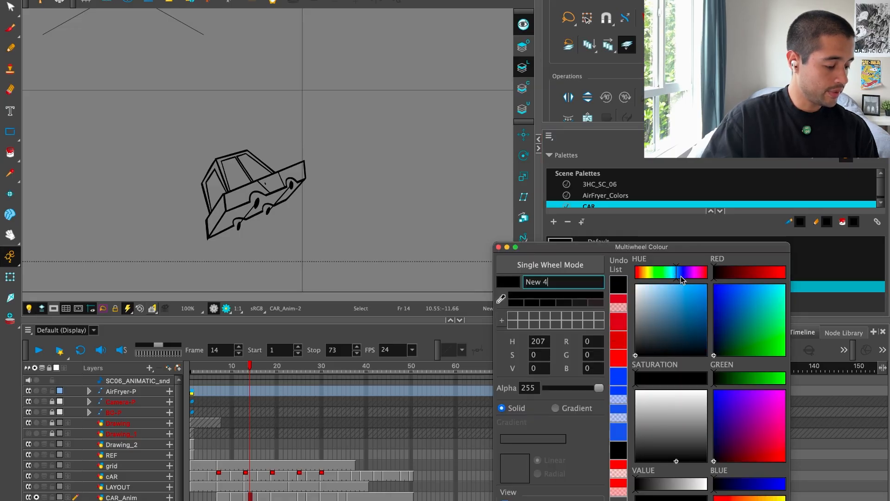
left_click(655, 333)
left_click_drag(677, 278, 668, 277)
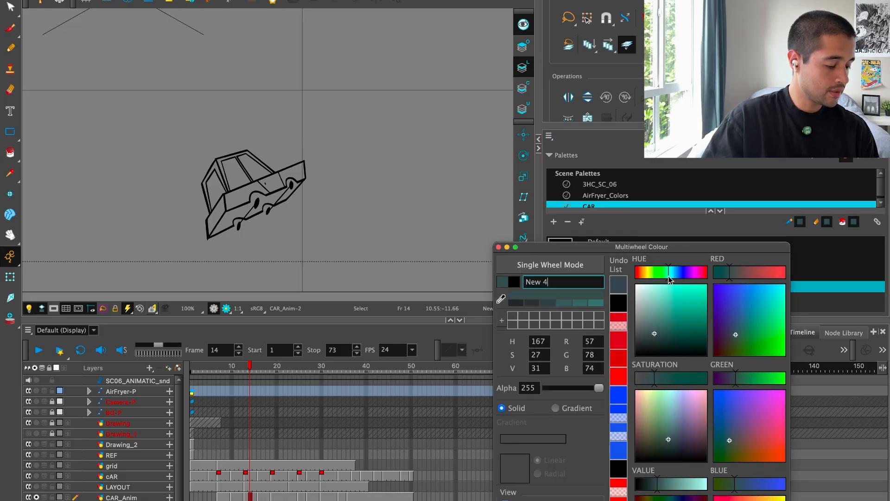
left_click(499, 247)
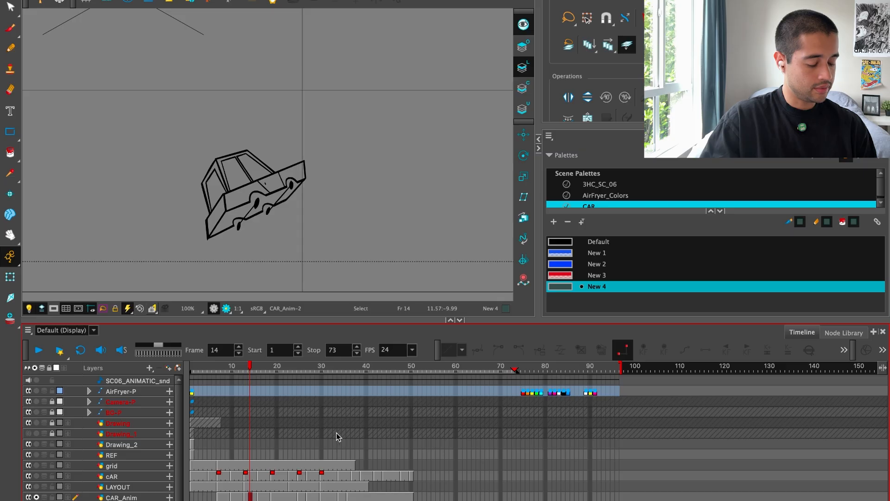
Add a mid grey-green swatch, about RGB 97, 118, 111, to the CAR palette.
left_click(554, 221)
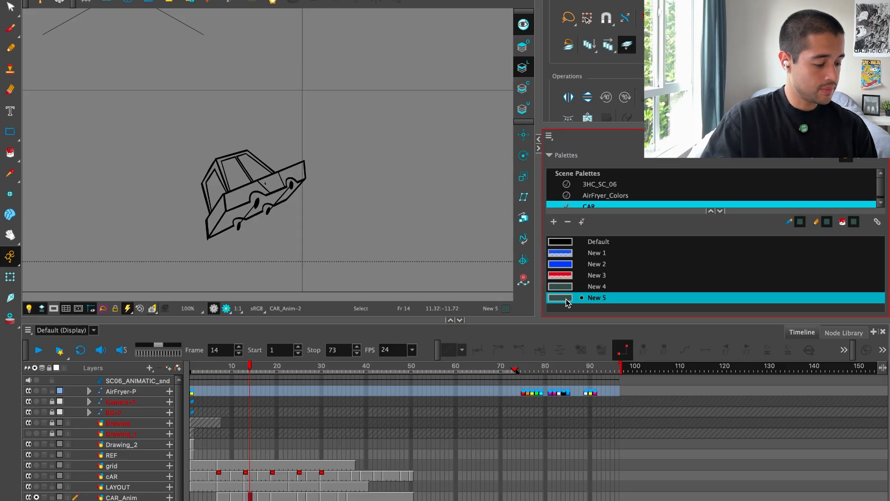
double_click(565, 299)
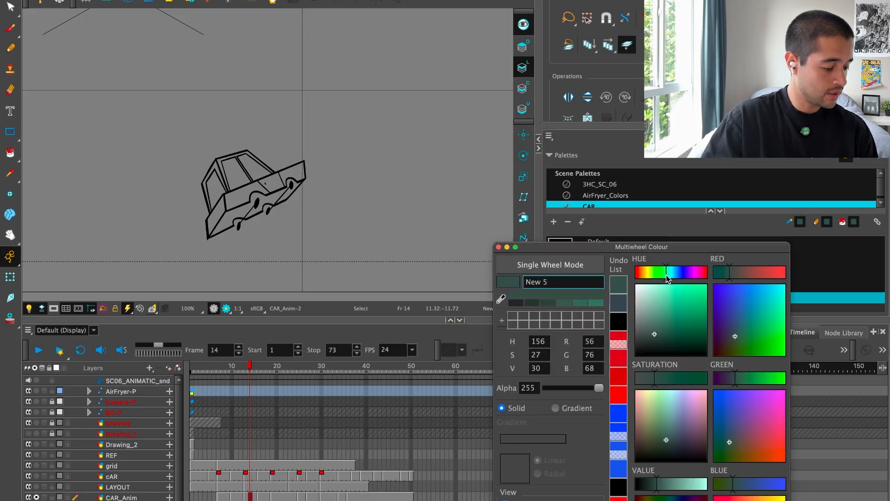
left_click_drag(667, 275, 667, 275)
left_click_drag(653, 331, 648, 322)
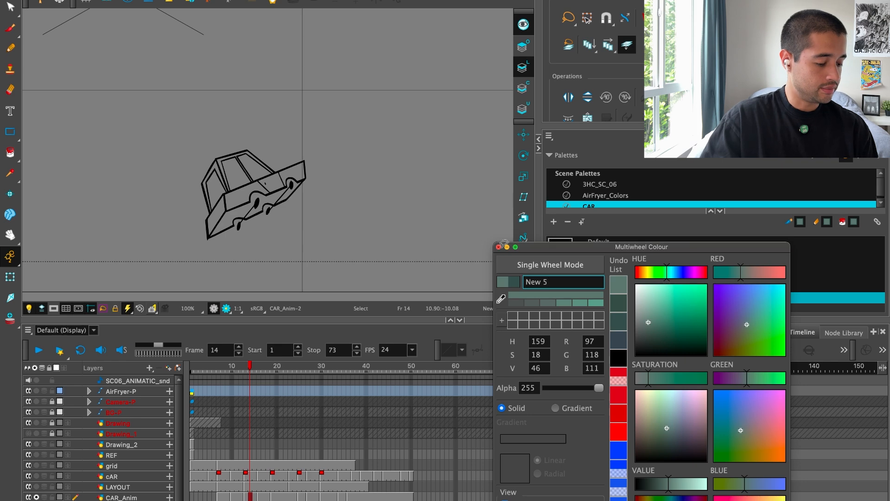
left_click(499, 247)
Add a light blue-grey swatch, about RGB 126, 142, 145, to the CAR palette.
left_click(553, 222)
double_click(565, 307)
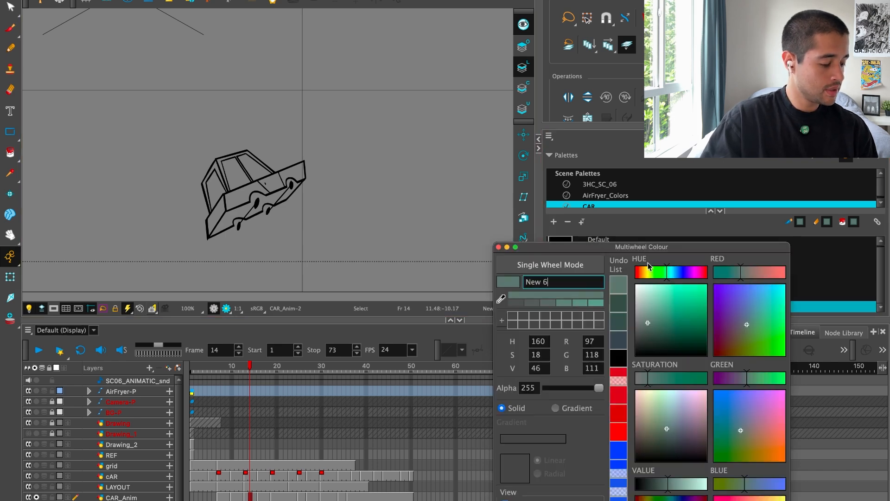
left_click_drag(671, 274, 673, 274)
left_click(648, 313)
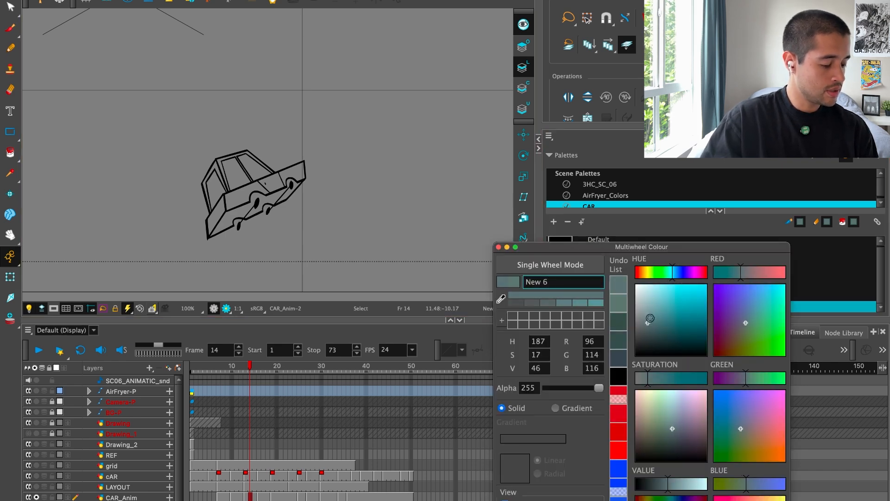
left_click_drag(645, 315, 644, 315)
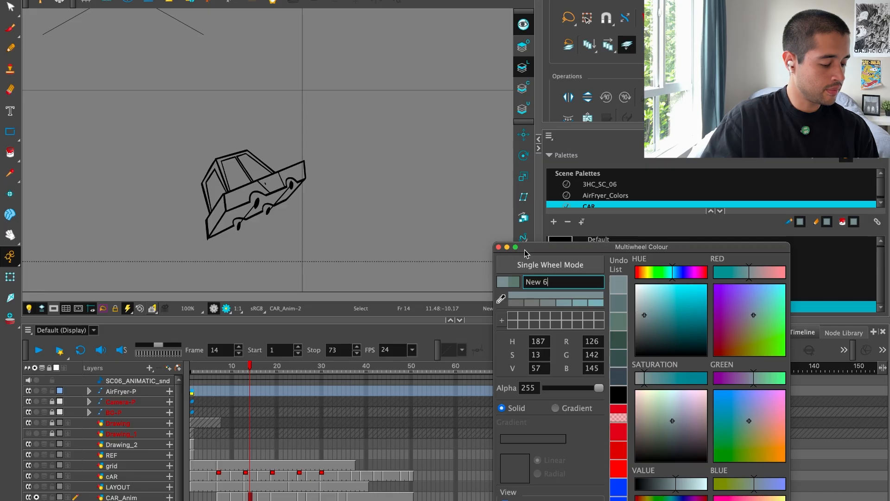
left_click(499, 247)
Add a near-black grey swatch based on New 4, about RGB 56, 62, 61, to the CAR palette.
left_click(567, 285)
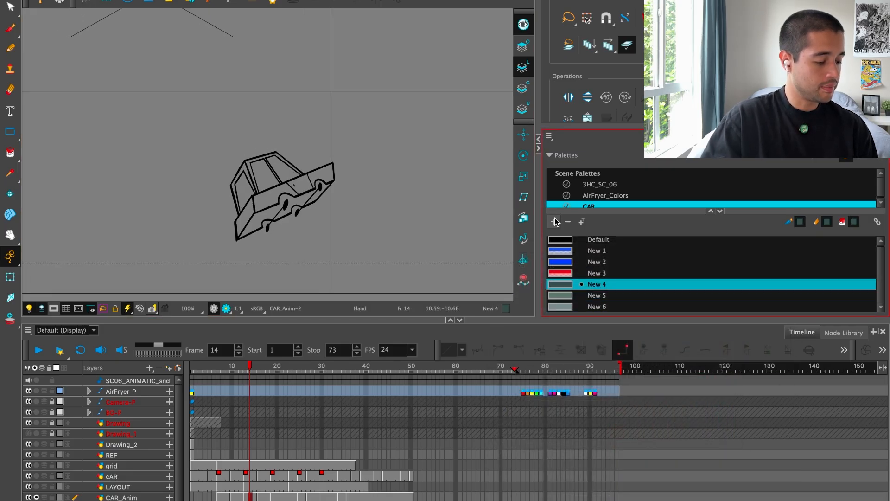
left_click(556, 222)
double_click(570, 307)
left_click_drag(654, 334, 645, 335)
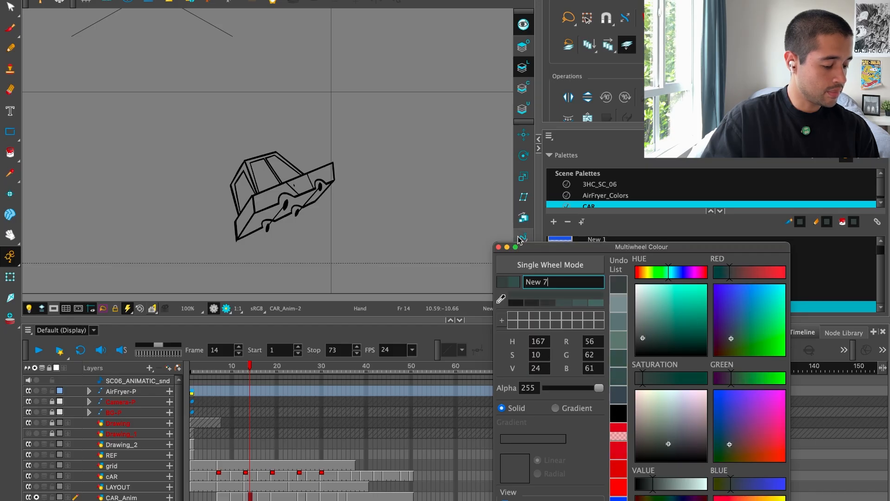
left_click(499, 247)
Try filling the underside of the frame 14 car with New 7 on the Line Art layer, then undo the fills.
left_click(524, 88)
left_click(524, 25)
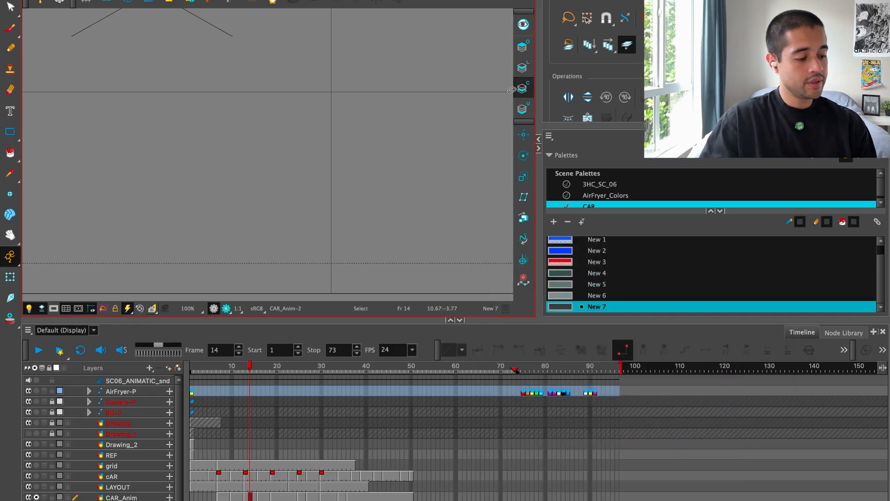
left_click(523, 68)
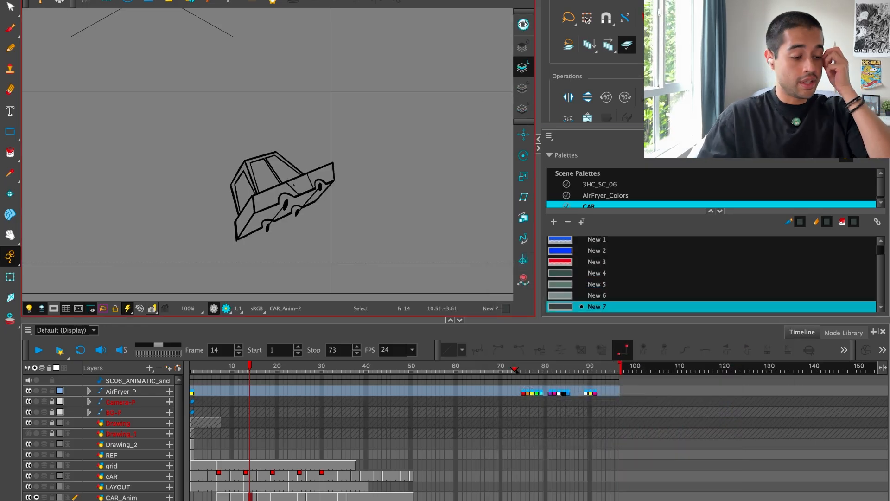
scroll(262, 212, "up", 3)
key("alt+i")
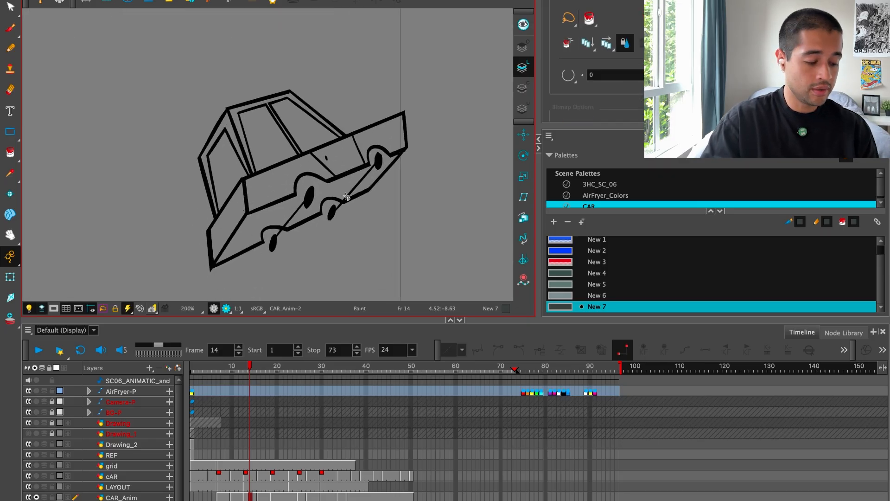
left_click(368, 183)
key("alt+s")
key("ctrl+z")
left_click(372, 181)
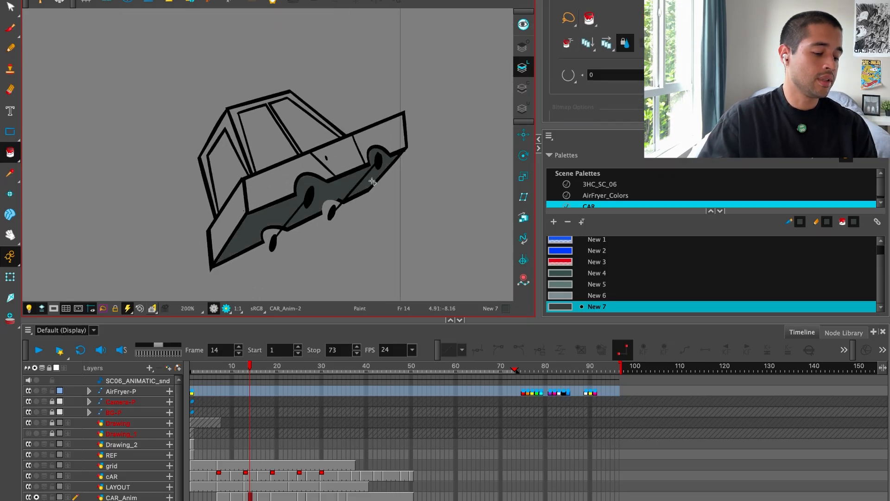
key("ctrl+z")
left_click(366, 187)
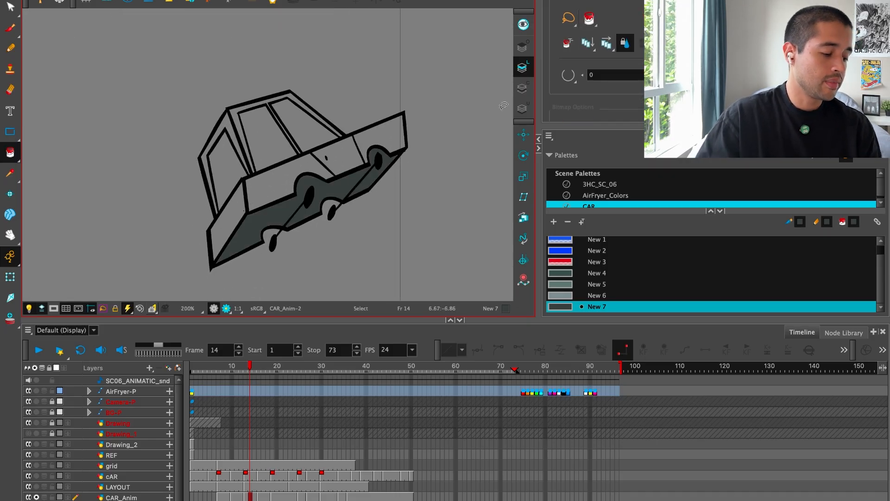
key("ctrl+z")
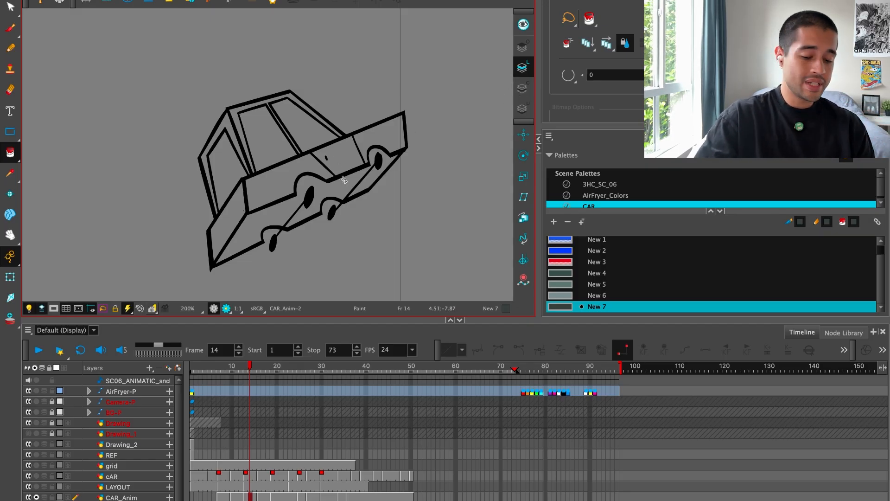
Show the stroke points of the frame 14 line art and examine the car's outlines up close.
key("k")
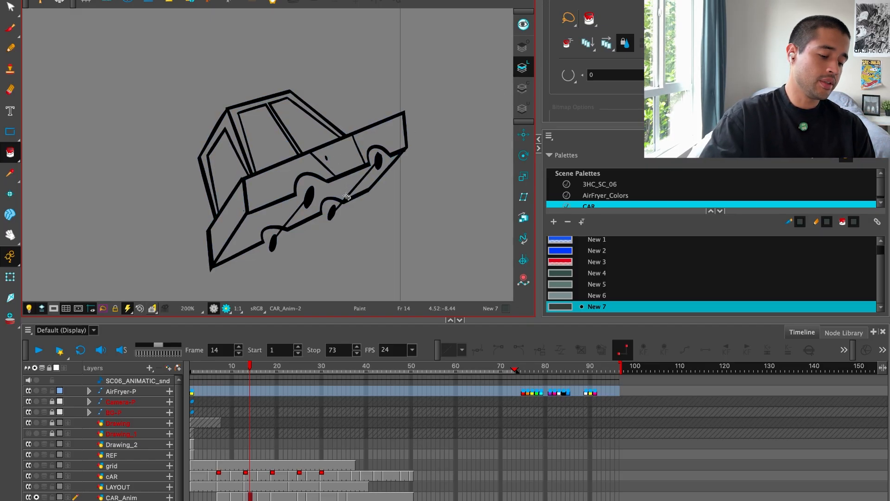
key("2")
key("2")
key("1")
left_click_drag(340, 233, 344, 213)
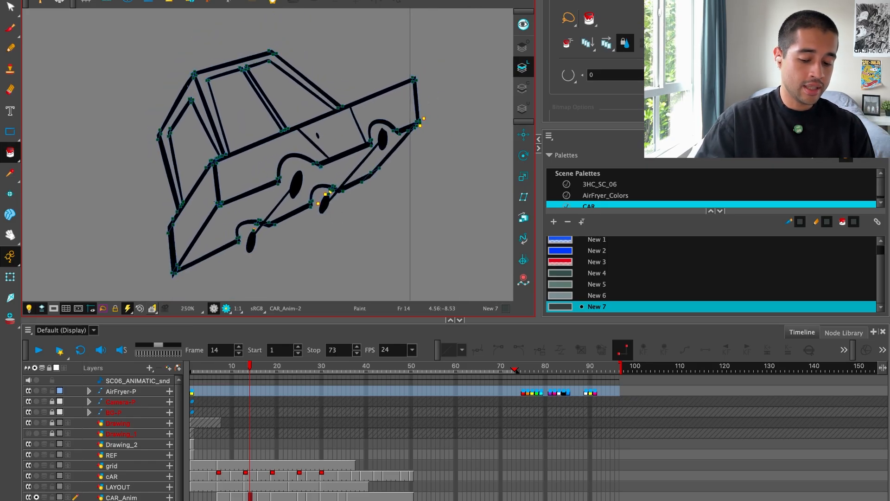
Switch the frame 14 drawing to the Colour Art layer and display the car's colour-art strokes.
key("k")
key("k")
left_click(523, 88)
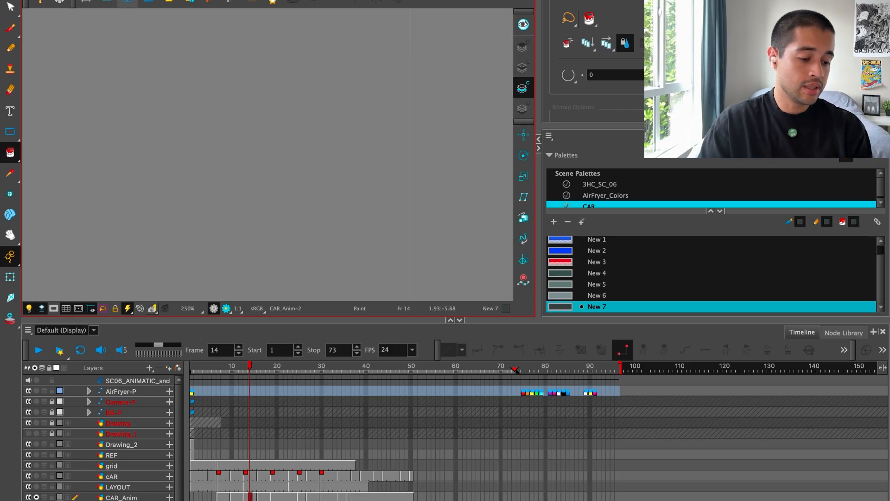
left_click(128, 5)
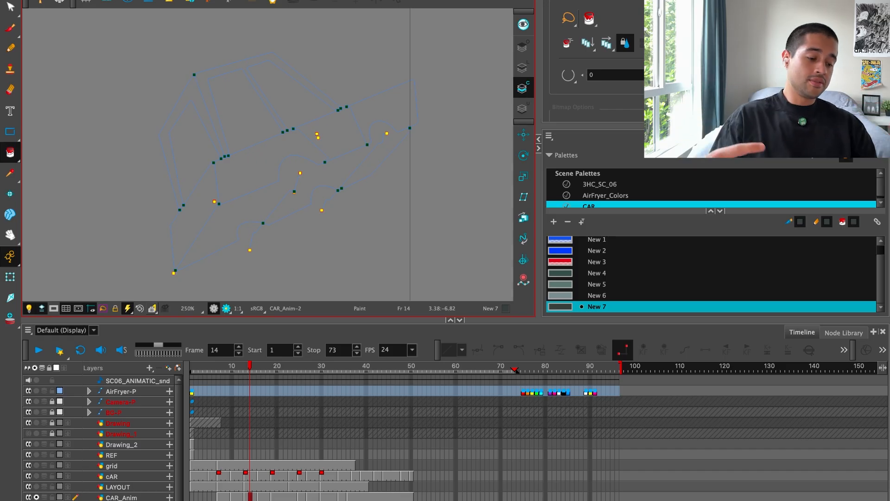
Paint the frame 14 car's underside with New 7 and its three windows with New 6 on the Colour Art layer.
left_click(260, 201)
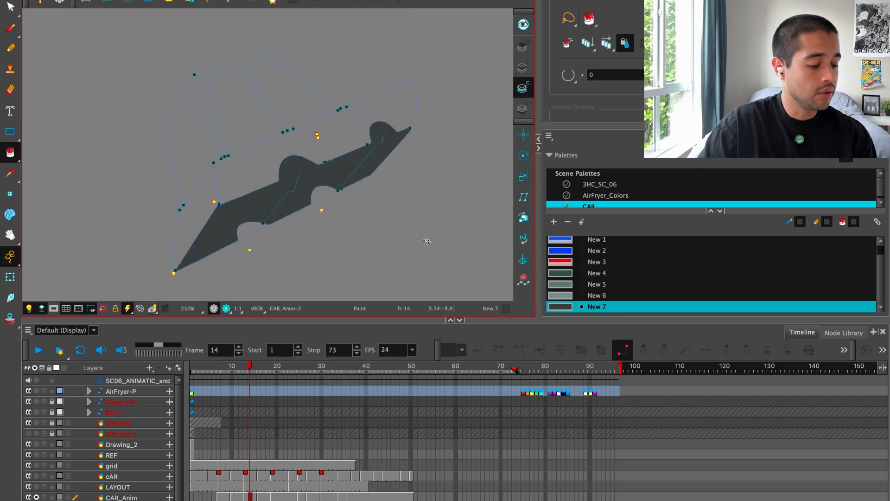
left_click(587, 296)
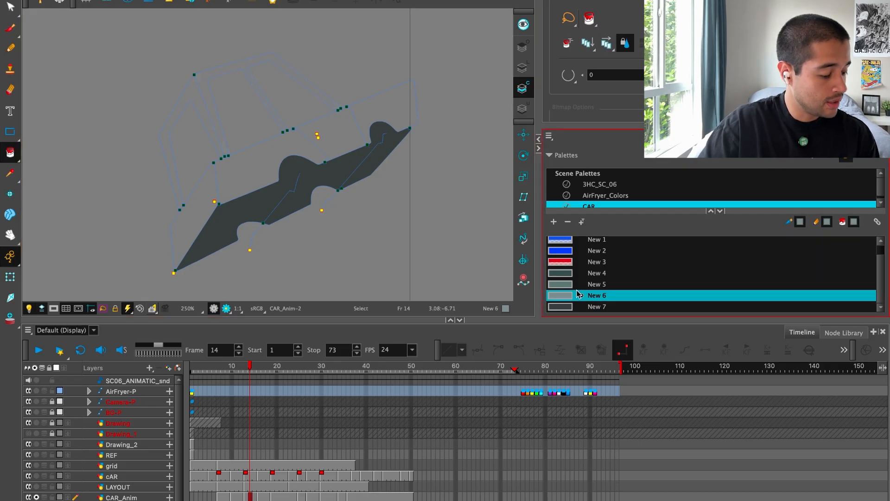
left_click(244, 111)
left_click(291, 89)
left_click(192, 144)
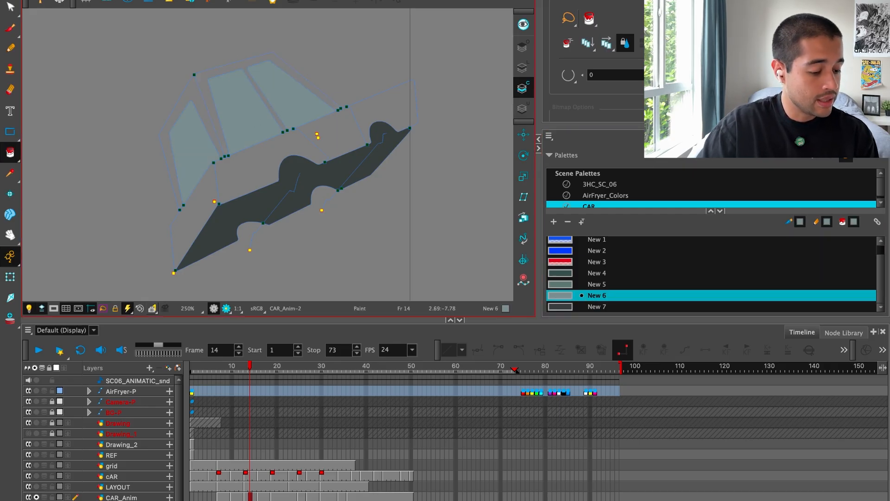
Paint the window frames and pillars of the frame 14 car with New 4.
left_click(600, 285)
left_click(597, 274)
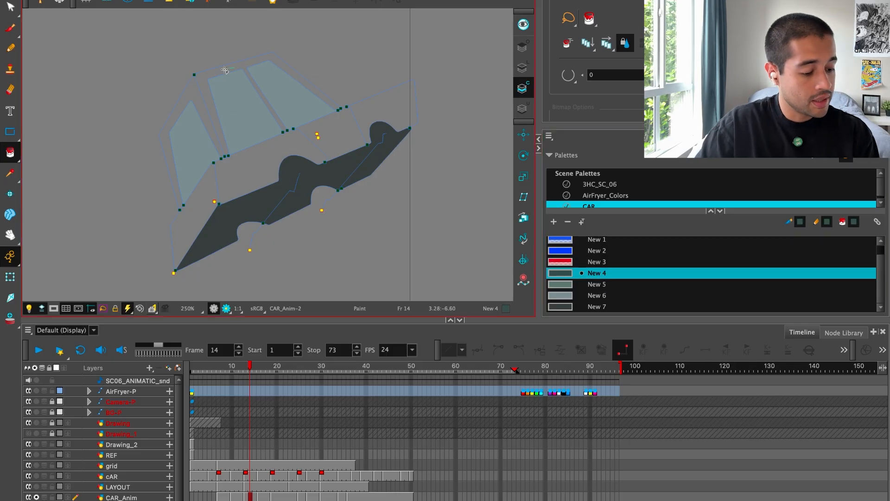
left_click(211, 91)
left_click(184, 98)
Paint the side panels and end face of the frame 14 car body with New 5.
left_click(601, 284)
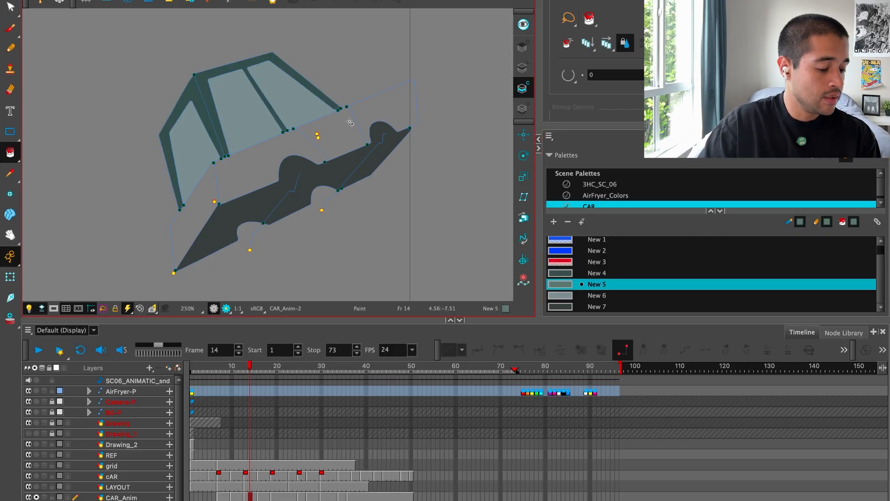
left_click(310, 143)
left_click(373, 115)
left_click(249, 162)
left_click(205, 208)
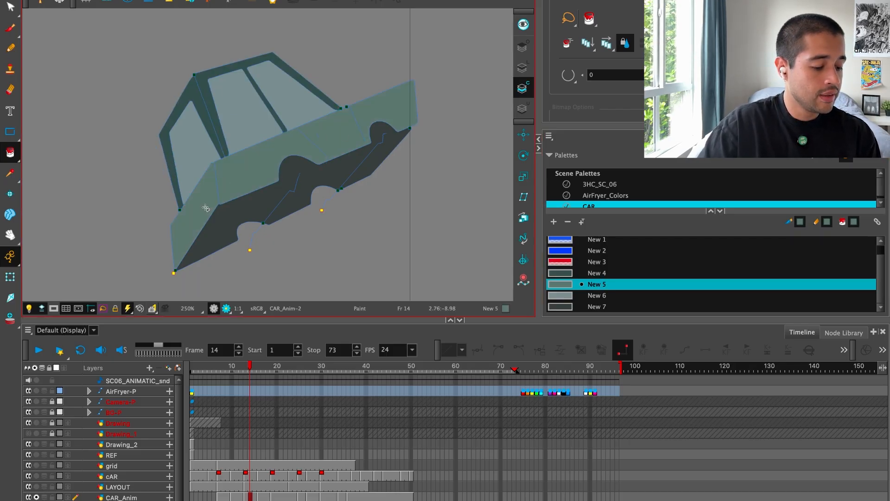
Switch between the Line Art and Colour Art layers of the frame 14 drawing to compare the outlines with the fills.
left_click(522, 68)
left_click(523, 87)
left_click(522, 68)
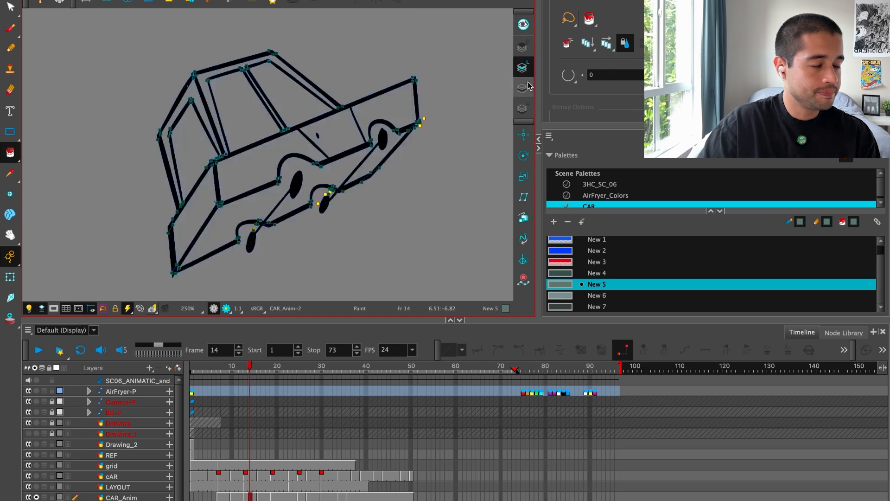
left_click(522, 88)
left_click(522, 67)
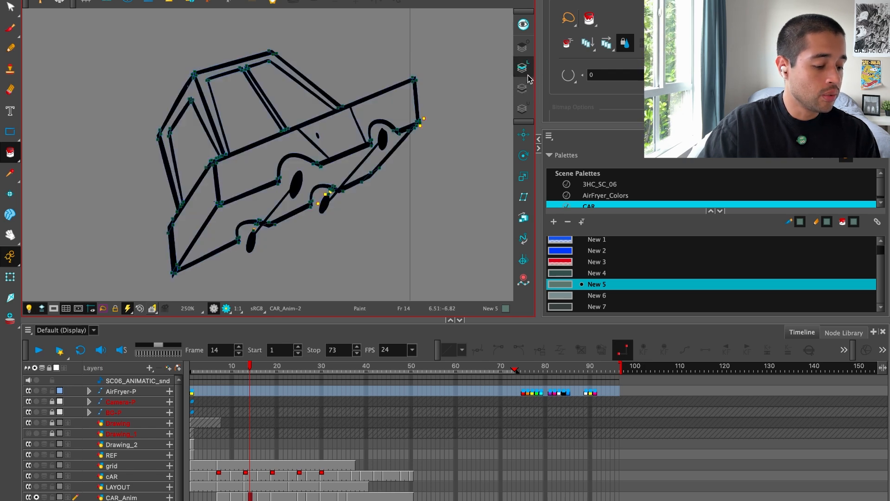
left_click(520, 83)
left_click(523, 87)
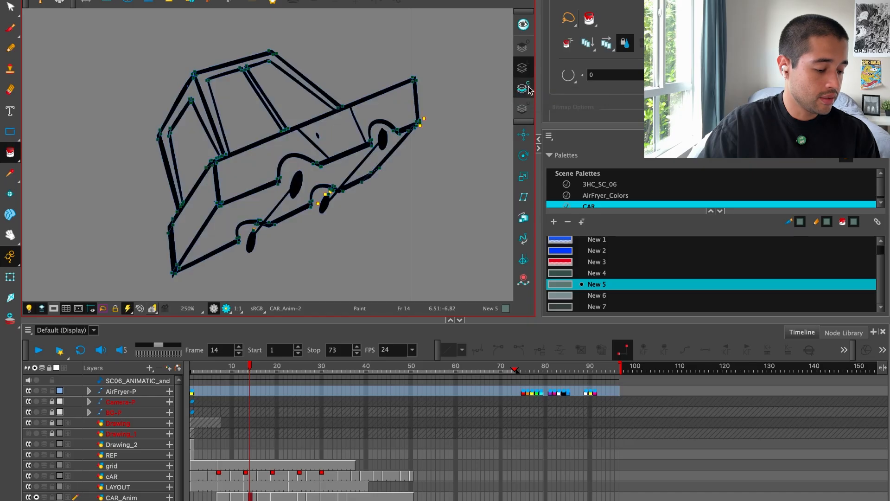
Try filling the car's door panel with New 5 on the Line Art layer, delete that fill and return to the Colour Art layer.
left_click(334, 130)
key("alt+s")
left_click(354, 132)
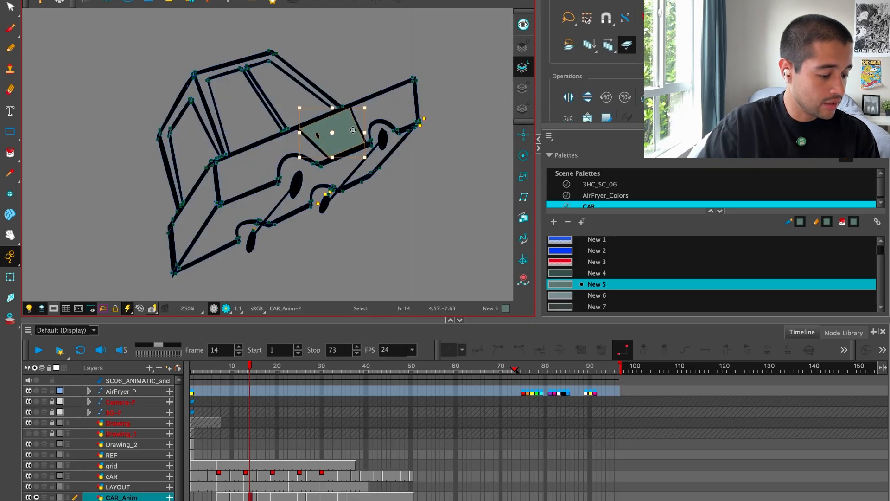
key("Delete")
left_click(531, 90)
Examine the door panel's fill and stroke edges up close on the Colour Art layer of frame 14.
scroll(325, 195, "up", 5)
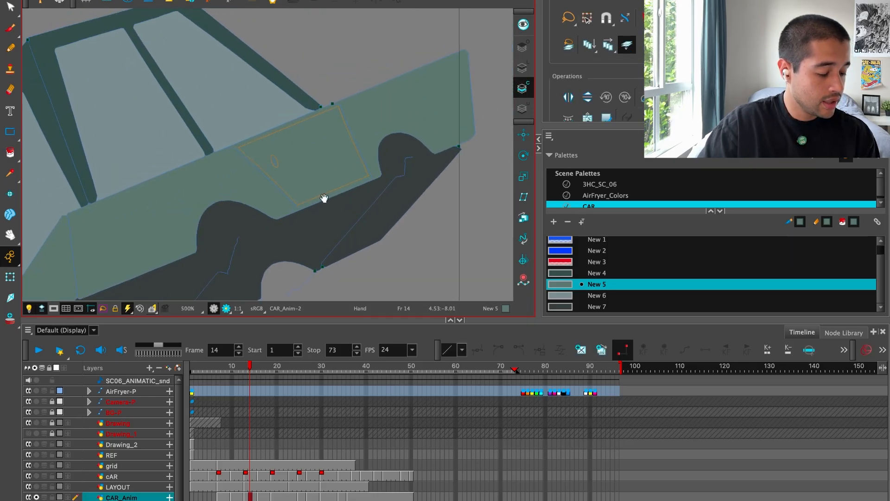
key("2")
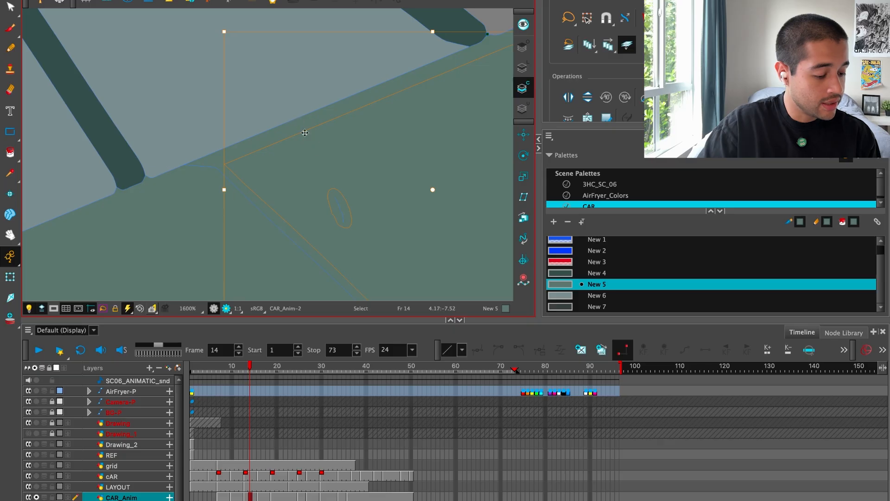
key("Escape")
left_click(313, 126)
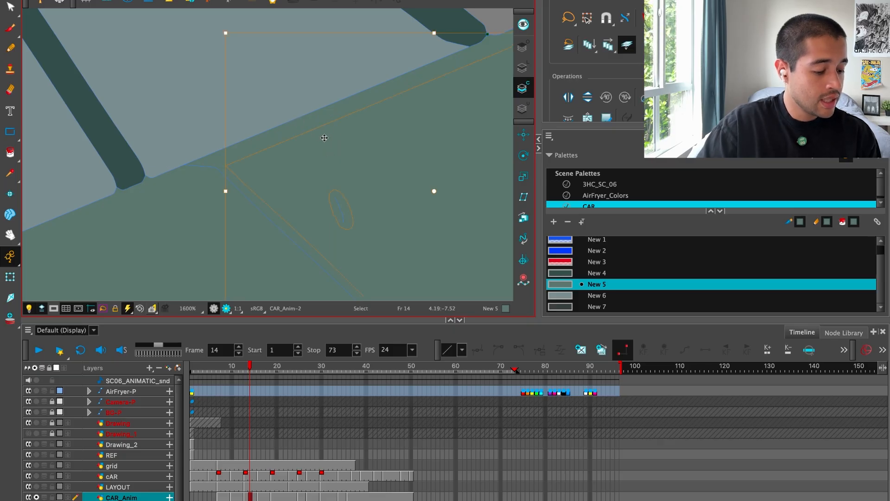
key("Escape")
scroll(342, 147, "down", 5)
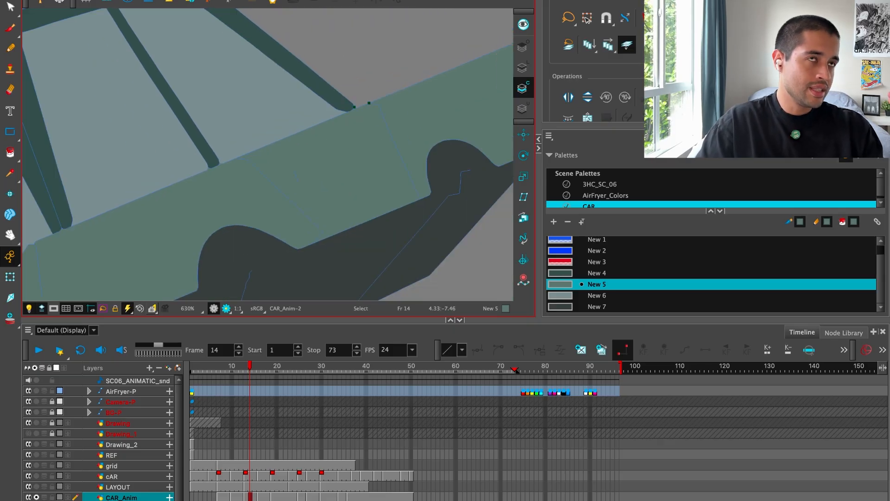
key("1")
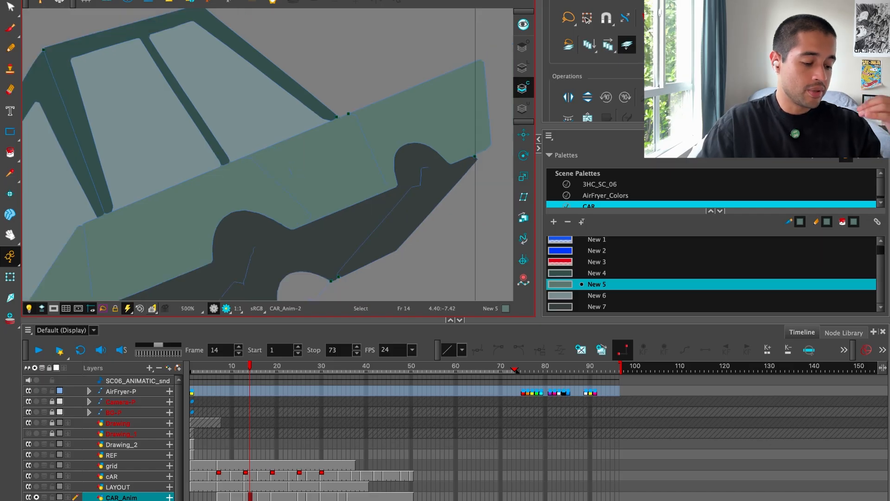
key("1")
key("1")
key("1")
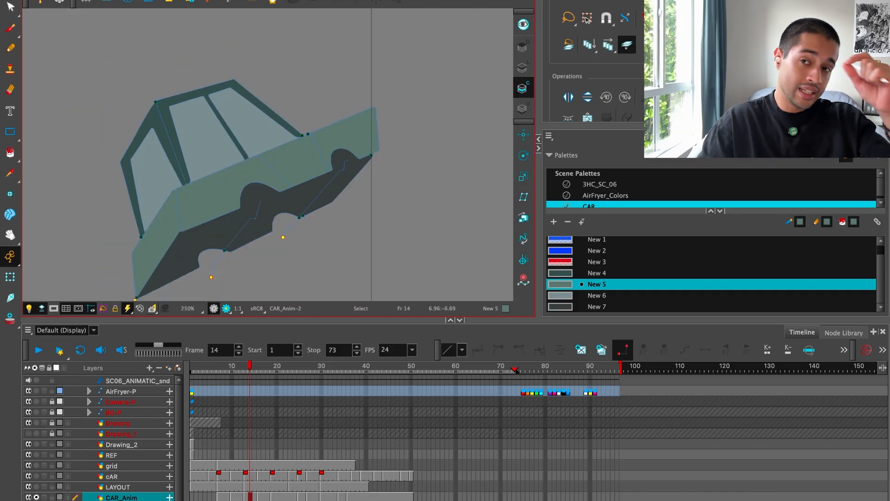
key("1")
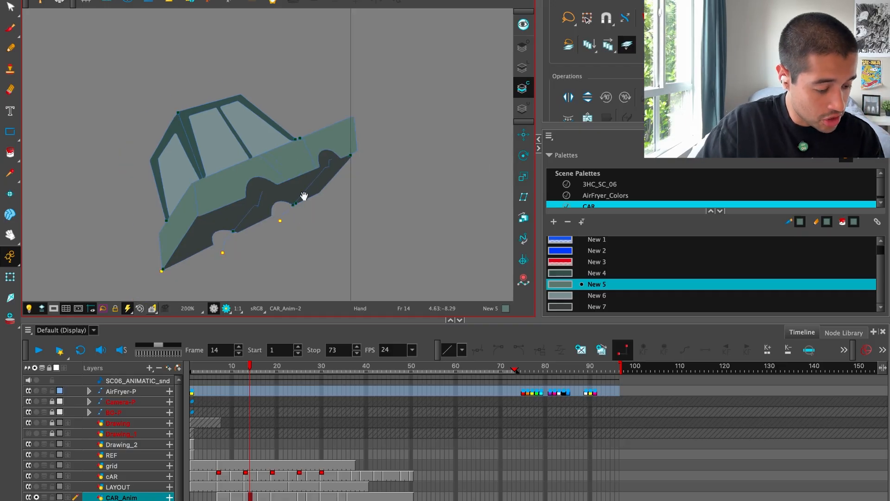
left_click_drag(304, 195, 317, 193)
key("1")
key("1")
left_click_drag(410, 219, 431, 202)
Go to the car drawing on frame 10 and display its colour-art strokes.
key("comma")
key("comma")
key("comma")
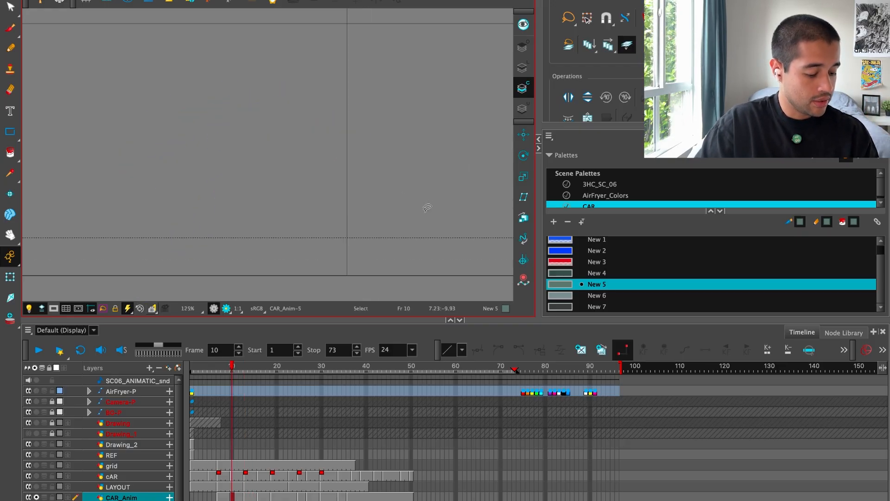
key("1")
key("k")
left_click_drag(320, 139, 366, 171)
key("2")
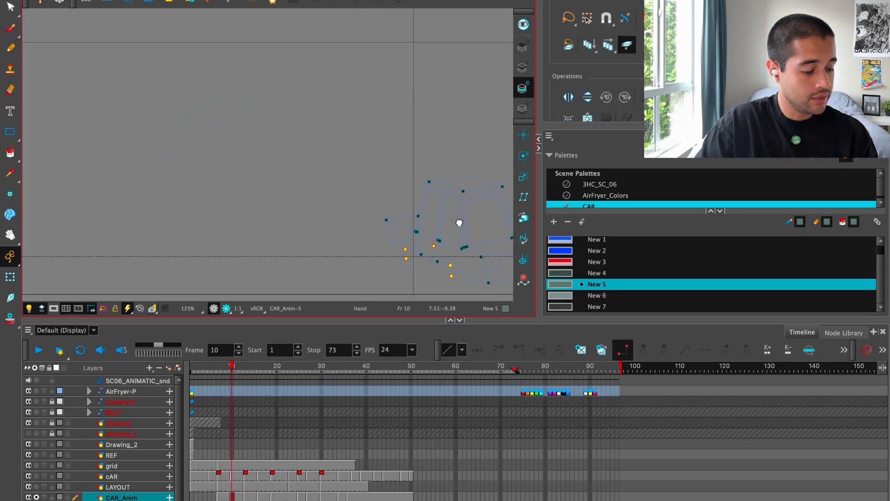
left_click_drag(459, 223, 284, 107)
key("2")
key("2")
key("2")
left_click_drag(411, 180, 446, 242)
Flip between the car drawings on frames 10 and 13 to compare the unpainted car with the painted one.
key("g")
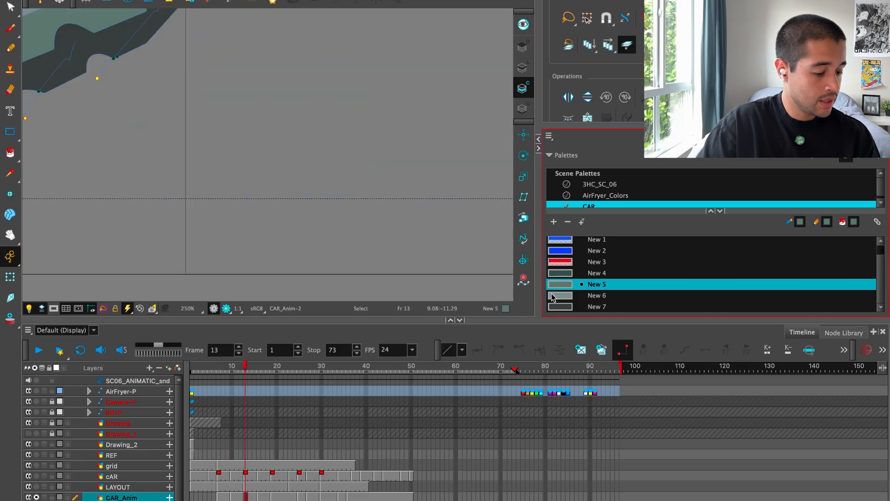
key("1")
left_click_drag(394, 203, 483, 249)
key("f")
key("g")
key("f")
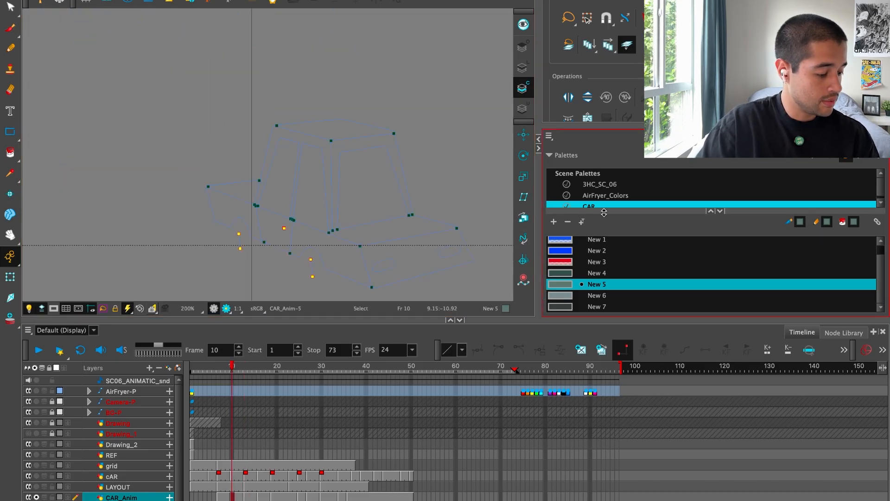
key("g")
key("f")
key("g")
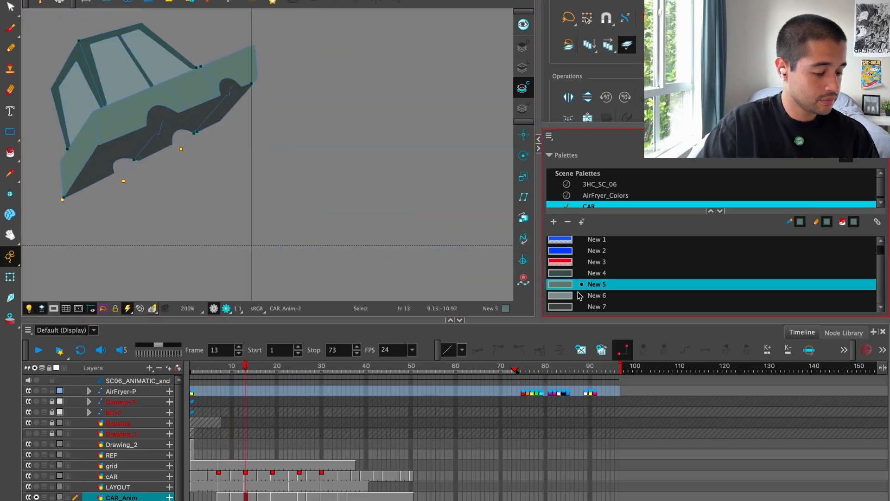
Preview the line art and colour art together and review the car drawings on frames 13 and 10.
left_click(29, 309)
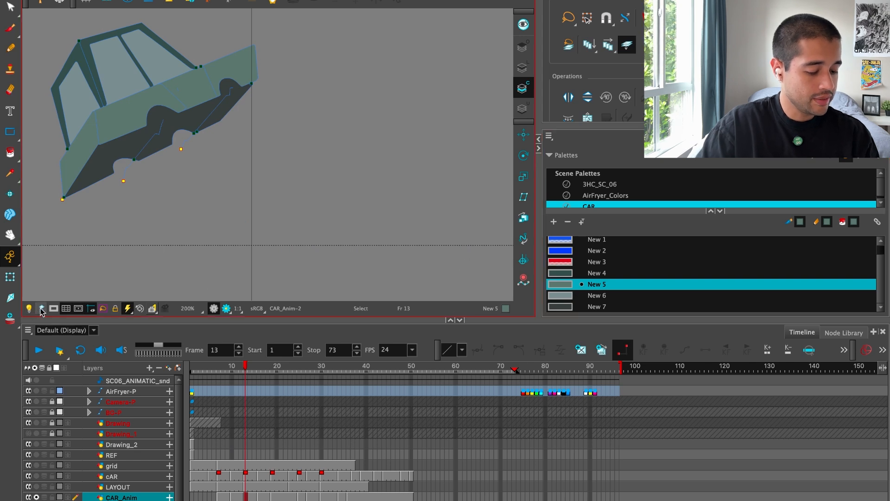
left_click(42, 309)
key("1")
mouse_move(170, 206)
left_mouse_down()
mouse_move(205, 239)
mouse_move(235, 245)
left_mouse_up()
left_click(210, 236)
key("2")
key("2")
key("2")
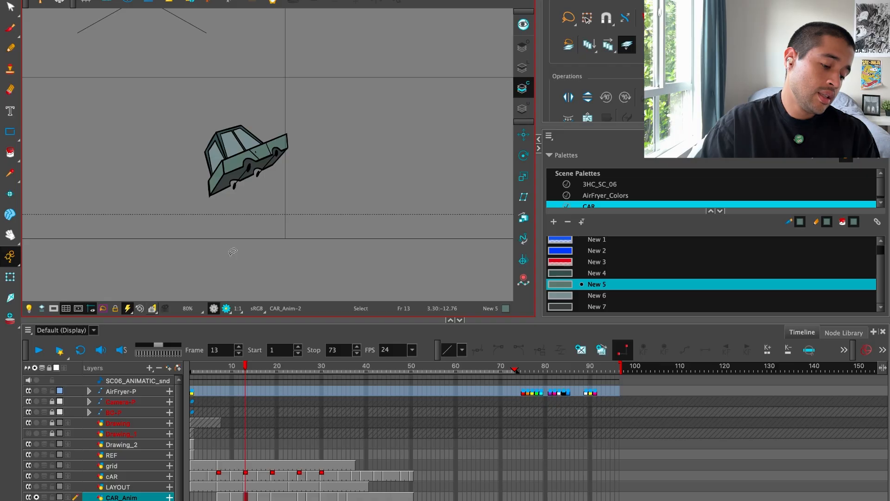
key("1")
key("1")
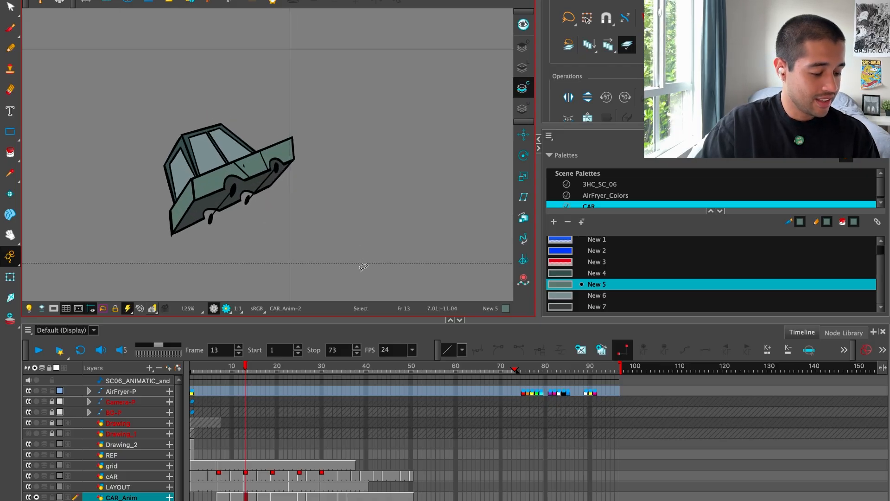
key("f")
left_click_drag(410, 275, 361, 193)
key("2")
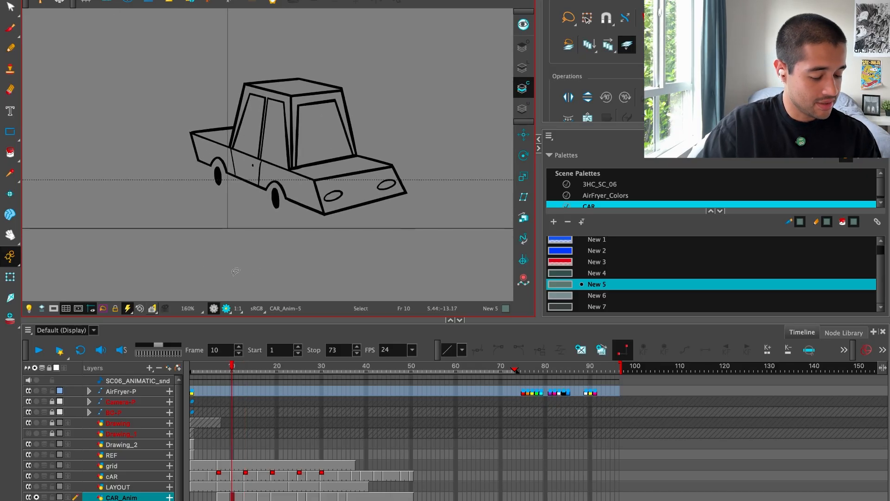
Return to the colour-art-only display on frame 10 and show the car's strokes.
left_click(29, 308)
left_click(41, 309)
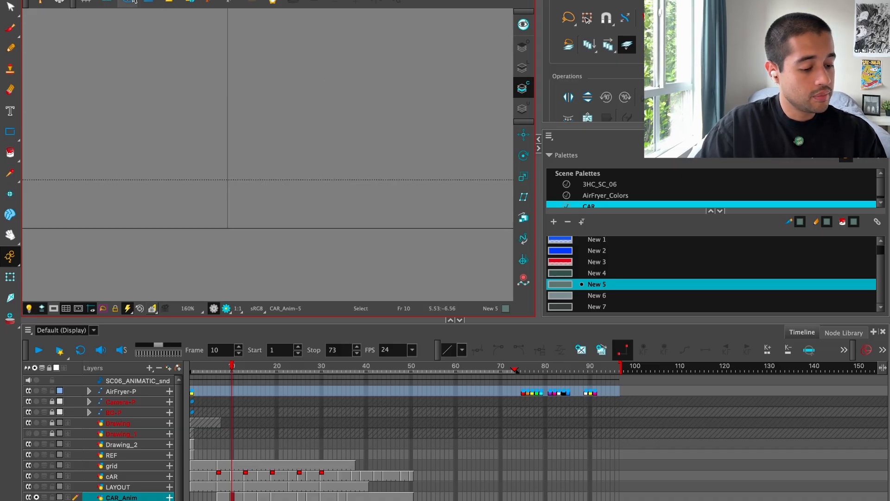
key("k")
key("2")
key("2")
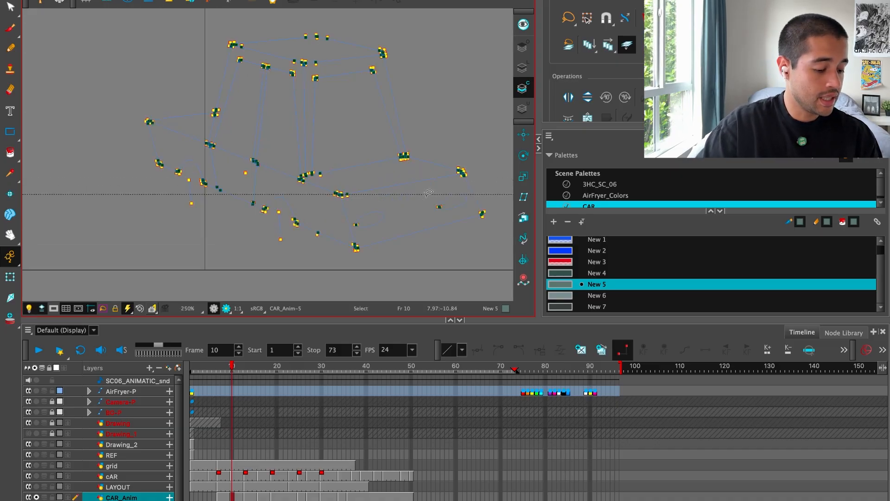
left_click_drag(432, 195, 408, 214)
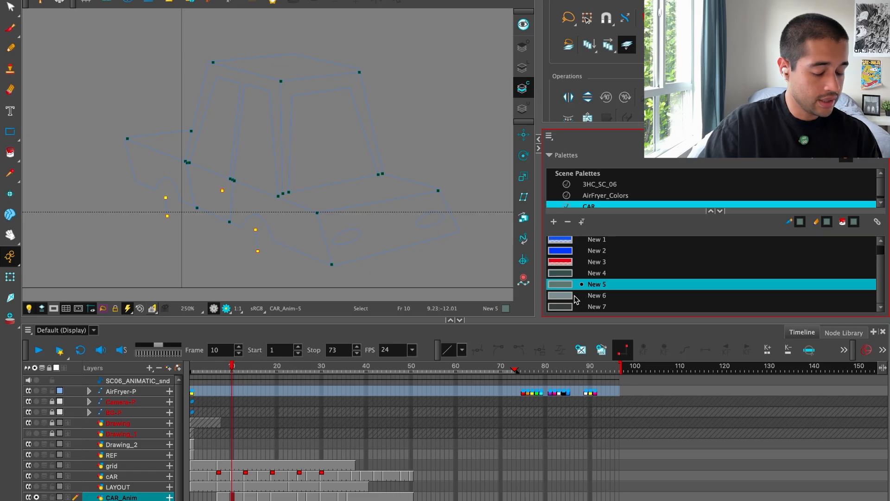
Paint the side panels, hood and rear of the frame 10 car with New 5.
key("alt+i")
left_click(319, 237)
left_click(312, 189)
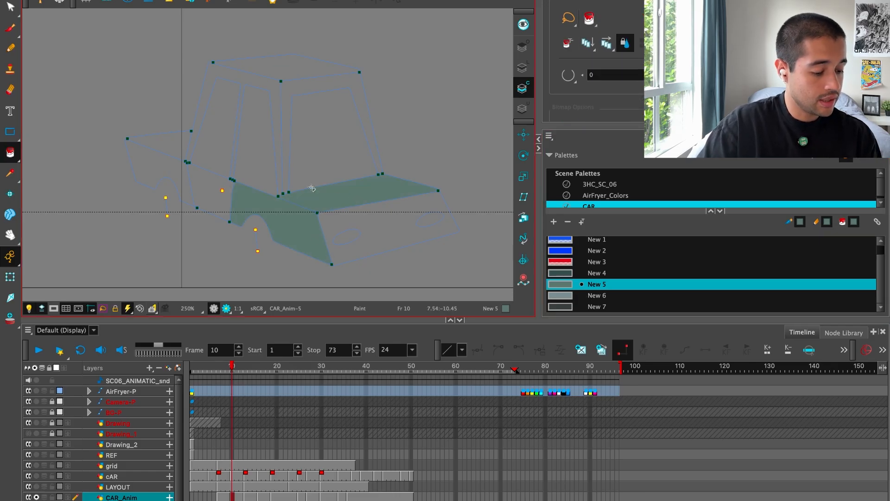
left_click(213, 199)
left_click(163, 150)
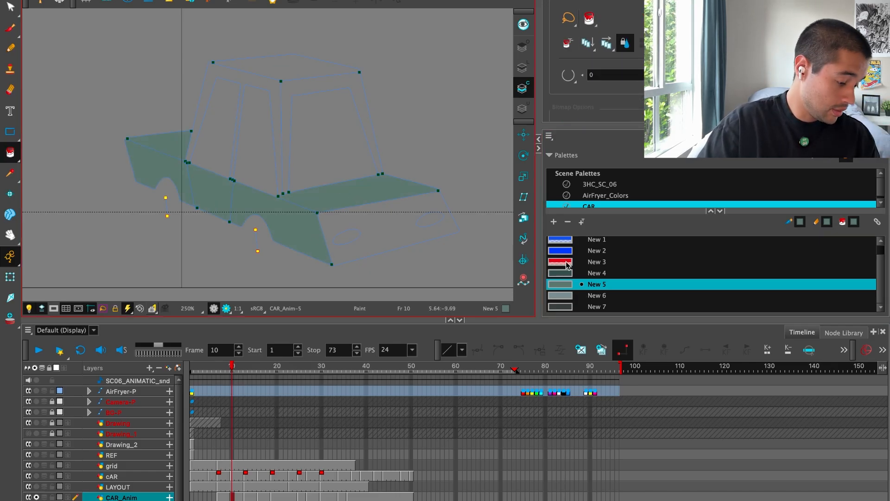
Add a new swatch to the CAR palette and set its colour to orange.
left_click(553, 222)
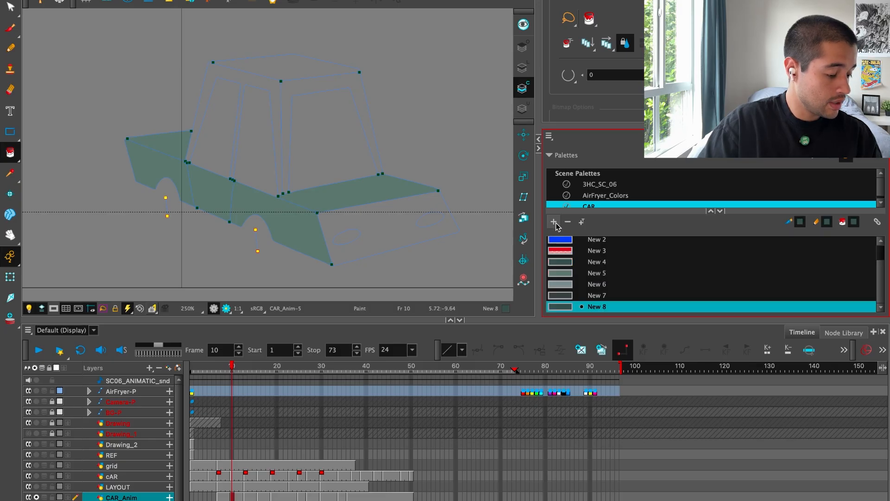
double_click(562, 305)
left_click(650, 274)
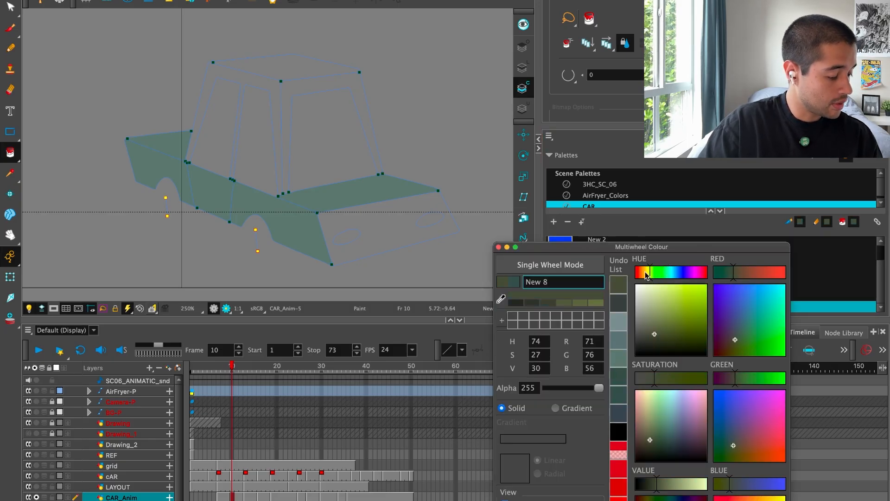
left_click(644, 275)
left_click_drag(669, 296, 682, 306)
left_click(639, 274)
left_click(507, 247)
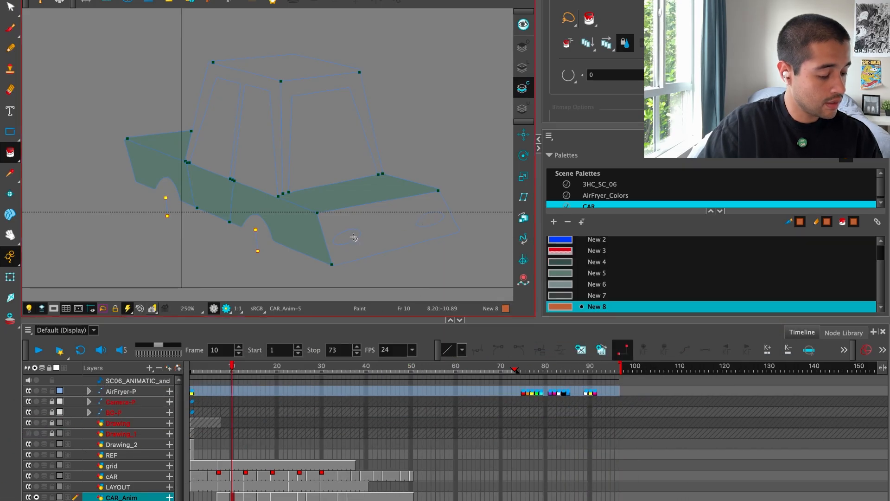
Paint both headlights of the frame 10 car with the orange New 8 swatch.
left_click(353, 237)
left_click(430, 219)
left_click(561, 303)
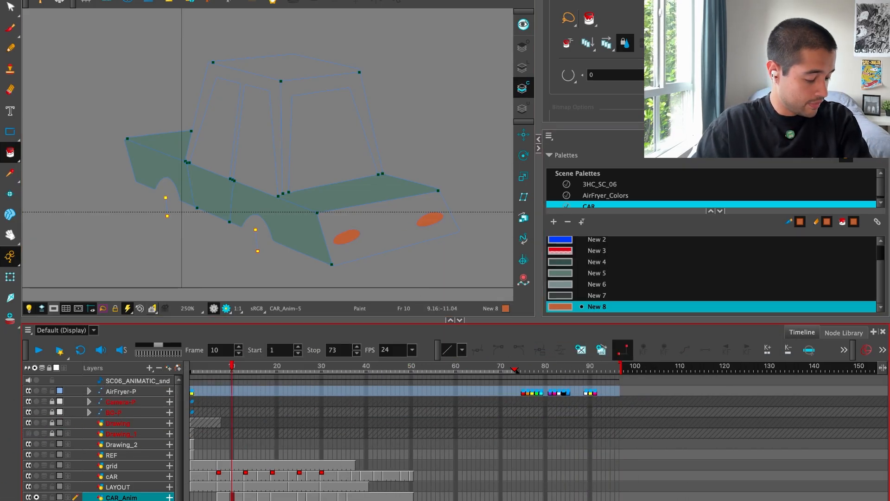
Paint the front face around the headlights of the frame 10 car with New 5.
left_click(587, 261)
left_click(598, 272)
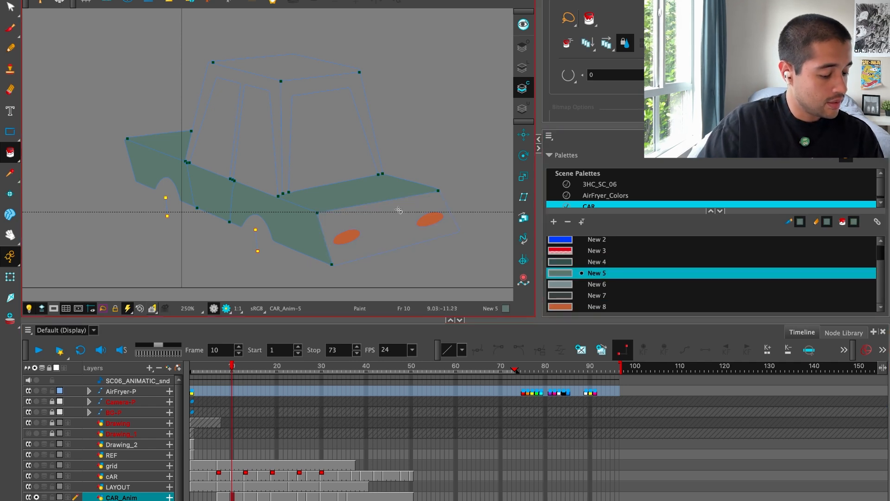
left_click(394, 232)
Paint the roof and window pillars of the frame 10 car with New 4.
left_click(597, 284)
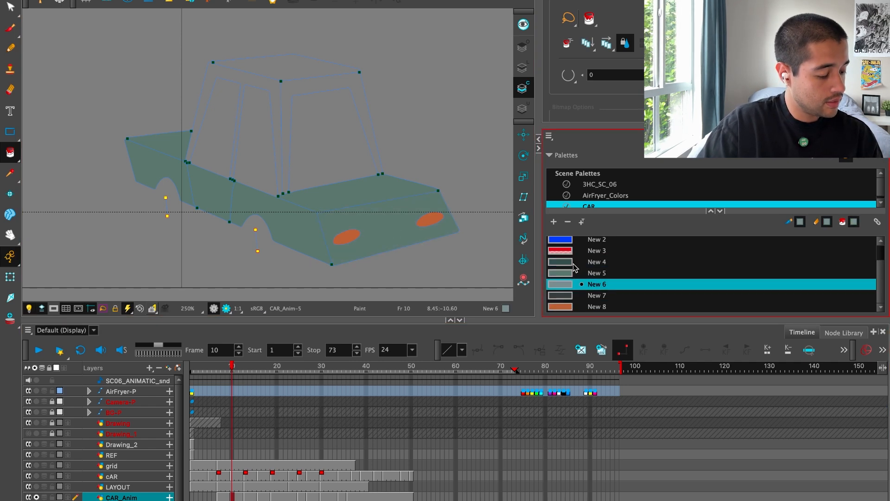
left_click(597, 262)
left_click(285, 135)
left_click(323, 66)
left_click(259, 84)
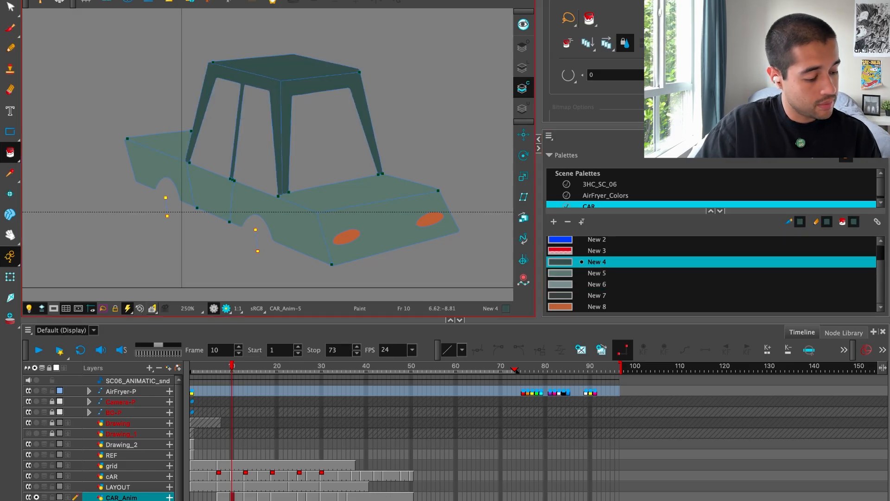
Paint the windshield and both side windows of the frame 10 car with New 6.
left_click(594, 285)
left_click(334, 127)
left_click(259, 123)
left_click(227, 120)
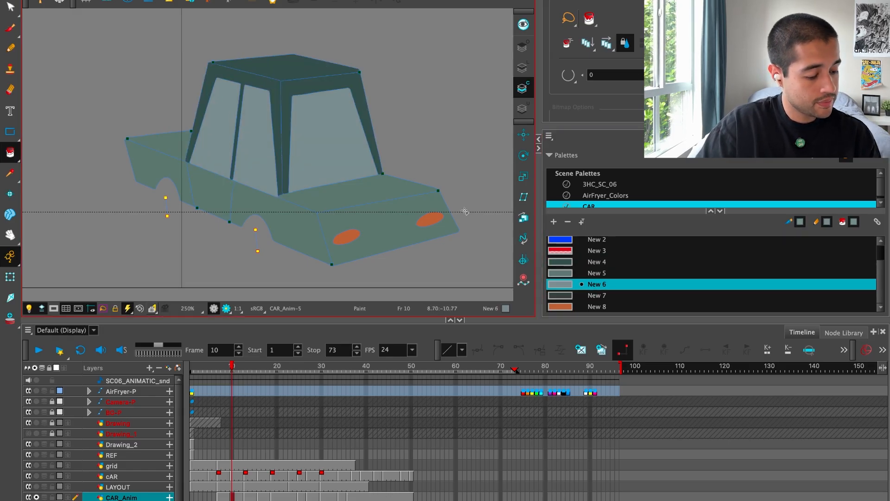
Go to the car drawing on frame 16 and show its strokes.
scroll(417, 215, "down", 3)
key("period")
key("period")
key("period")
key("period")
key("period")
key("period")
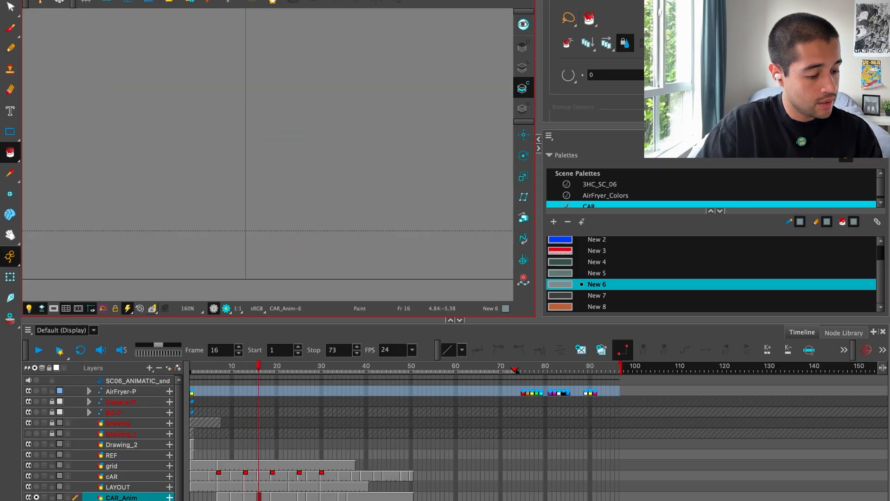
left_click(128, 3)
left_click_drag(349, 150, 437, 158)
scroll(253, 91, "up", 1)
key("f")
key("g")
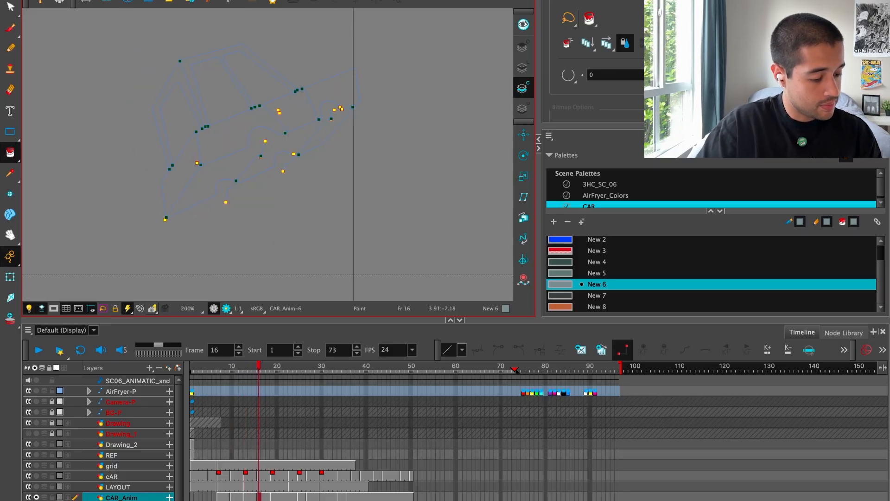
Try painting the side panels and front of the frame 16 car with New 6.
left_click(191, 57)
left_click(179, 78)
key("ctrl+z")
key("ctrl+z")
left_click_drag(230, 120, 253, 118)
left_click_drag(302, 100, 324, 94)
left_click(188, 154)
key("f")
key("g")
key("f")
key("g")
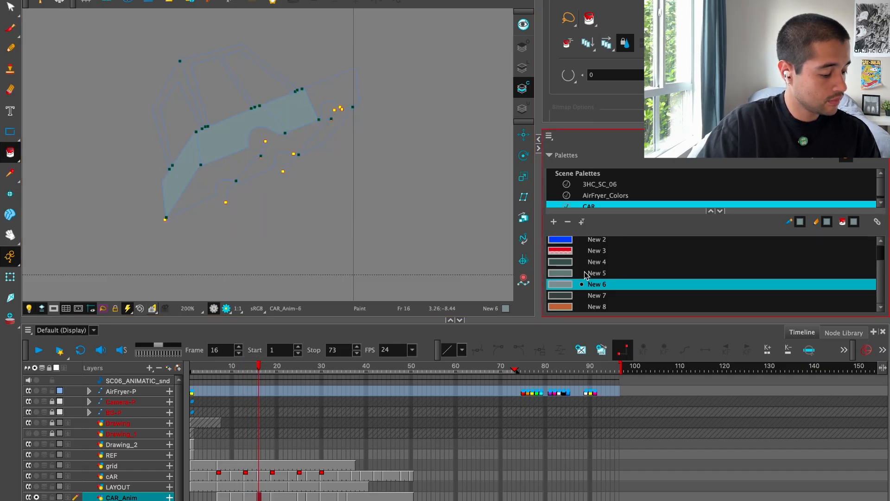
Paint the roof frame and window pillars of the frame 16 car with New 4.
left_click(588, 262)
key("f")
key("g")
left_click(191, 59)
left_click(180, 74)
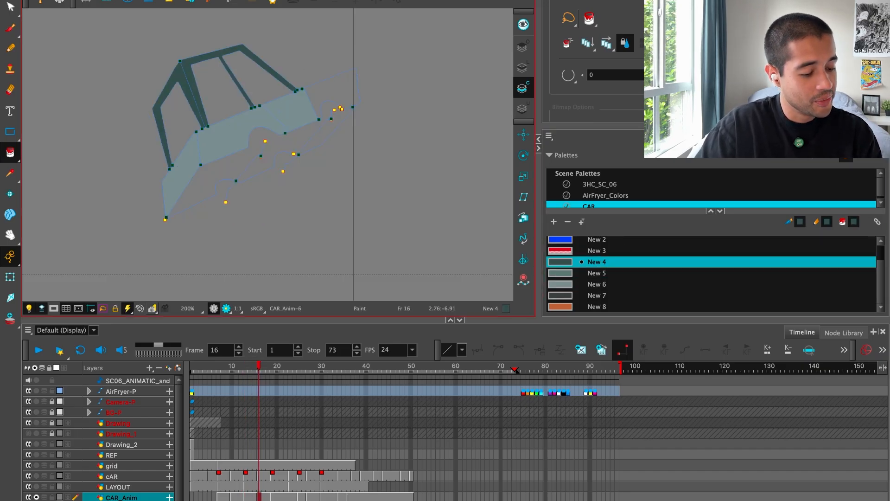
key("f")
key("g")
key("f")
key("g")
Paint the windshield and both side windows of the frame 16 car with New 6.
left_click(594, 283)
left_click(258, 85)
left_click(228, 90)
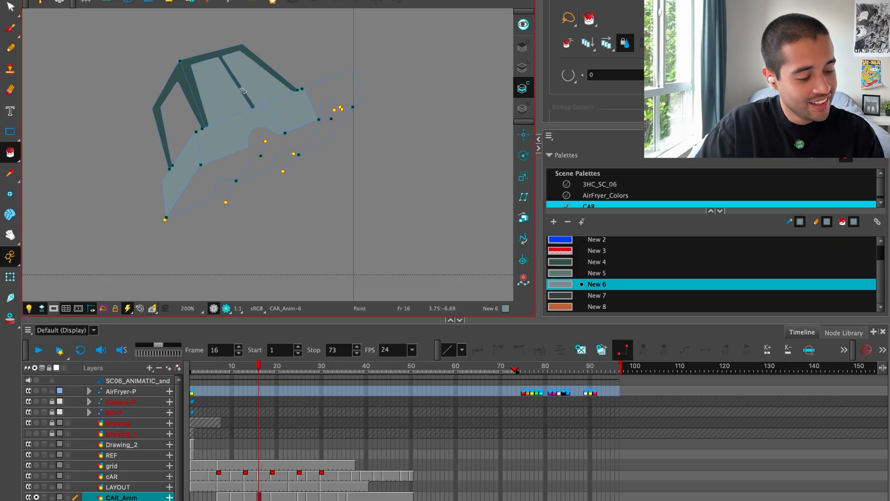
left_click(189, 118)
Repaint the side panels and front of the frame 16 car with New 5.
left_click(595, 274)
left_click(286, 111)
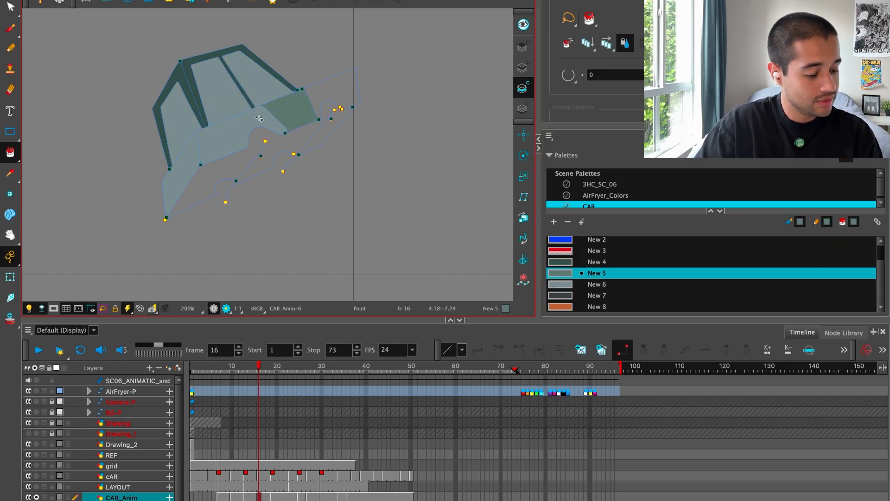
left_click(231, 131)
left_click(204, 147)
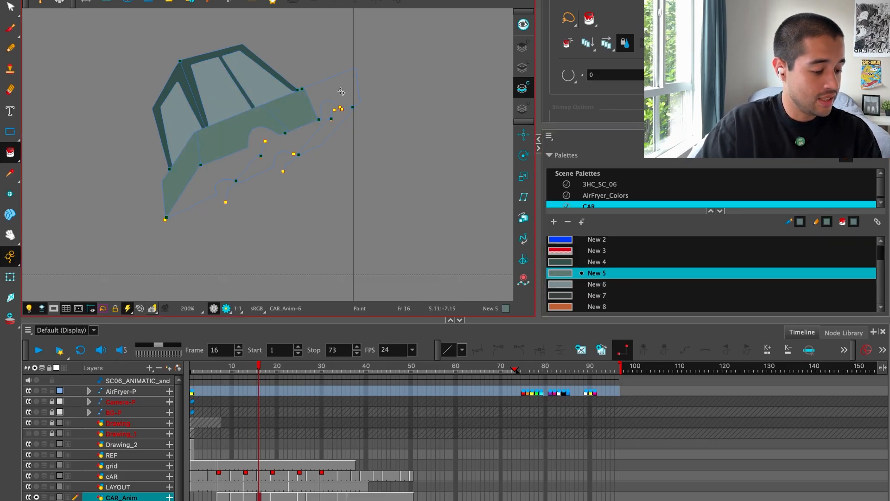
Close the outline gap at the frame 16 car's rear wheel arch with a stroke and paint the rear side panel with New 5.
scroll(362, 147, "up", 3)
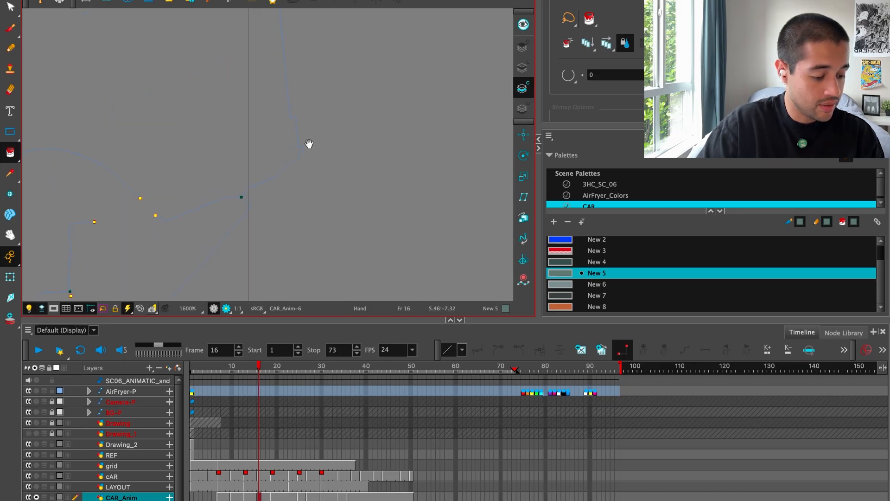
scroll(257, 160, "left", 3)
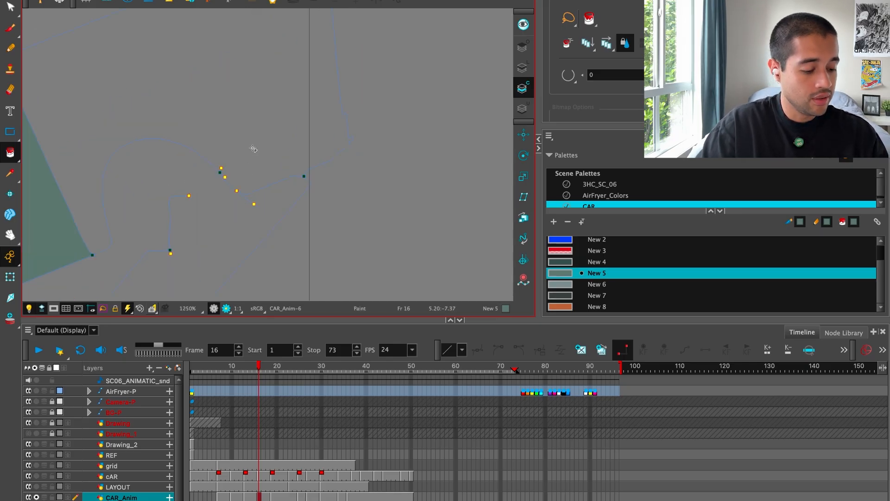
scroll(242, 191, "up", 2)
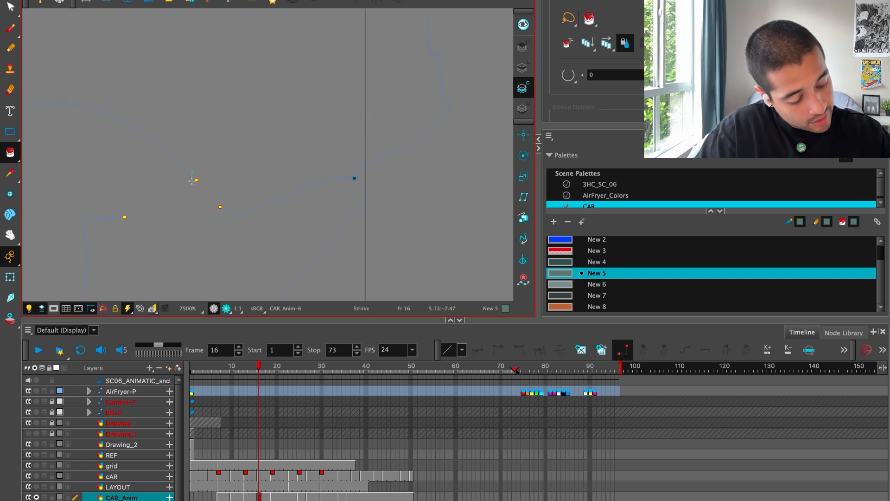
scroll(252, 175, "down", 6)
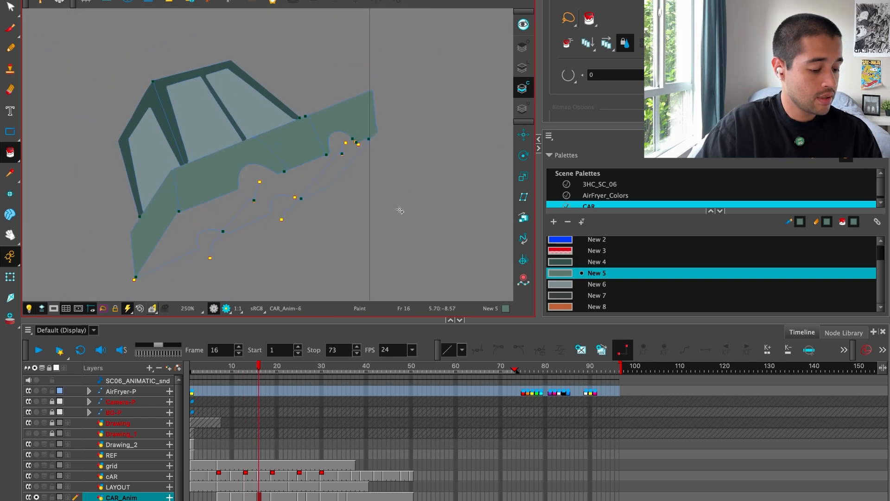
Close the outline gap at the far-side wheel arch of the frame 16 car with a stroke and paint the underside with New 7.
scroll(398, 209, "down", 2)
left_click(585, 274)
left_click(585, 295)
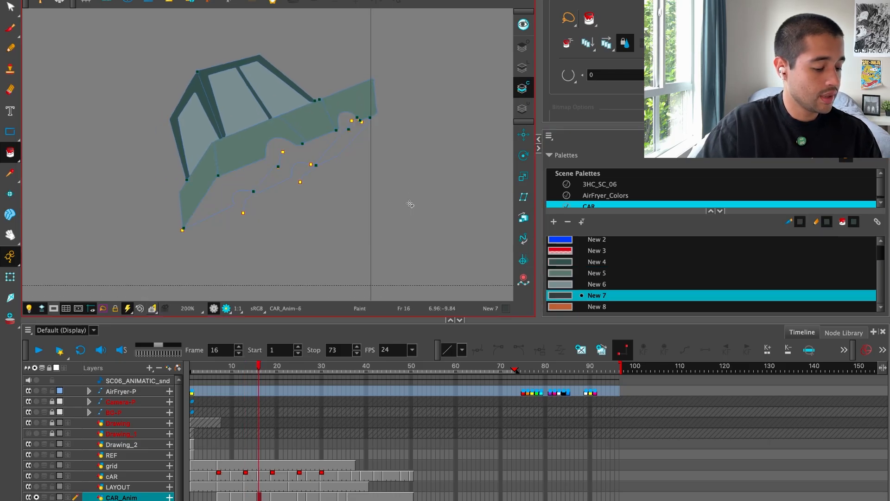
scroll(232, 189, "up", 6)
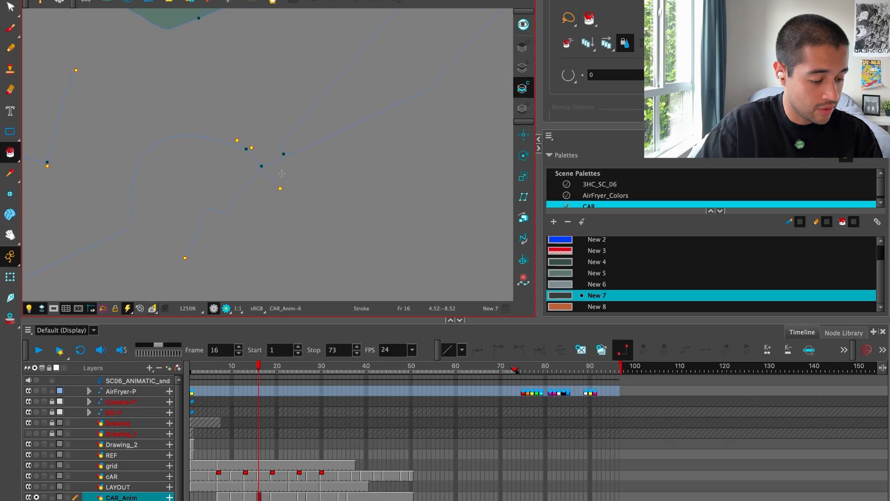
scroll(282, 173, "down", 2)
left_click(244, 146)
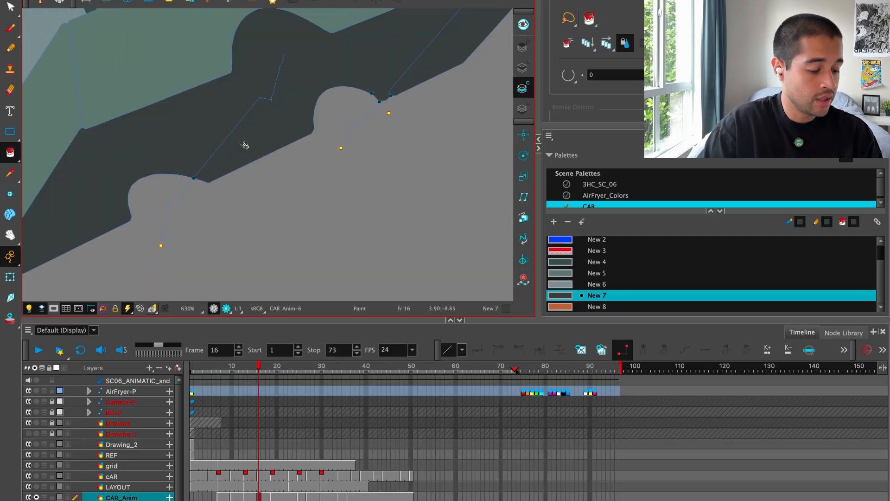
Go to the car drawing on frame 19 and show its strokes.
scroll(244, 145, "down", 4)
key("period")
key("period")
key("period")
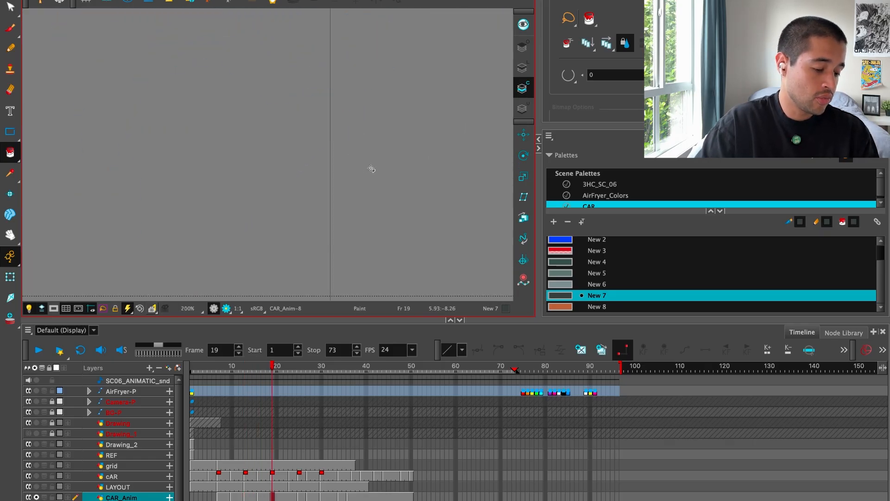
key("f")
key("g")
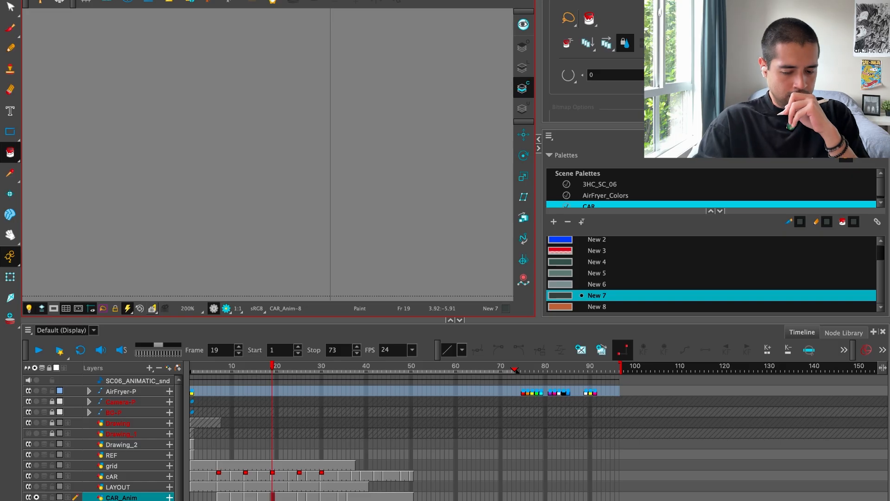
key("k")
Close the outline gaps at the frame 19 car's wheel arches with strokes and paint the underside with New 7.
scroll(284, 157, "up", 3)
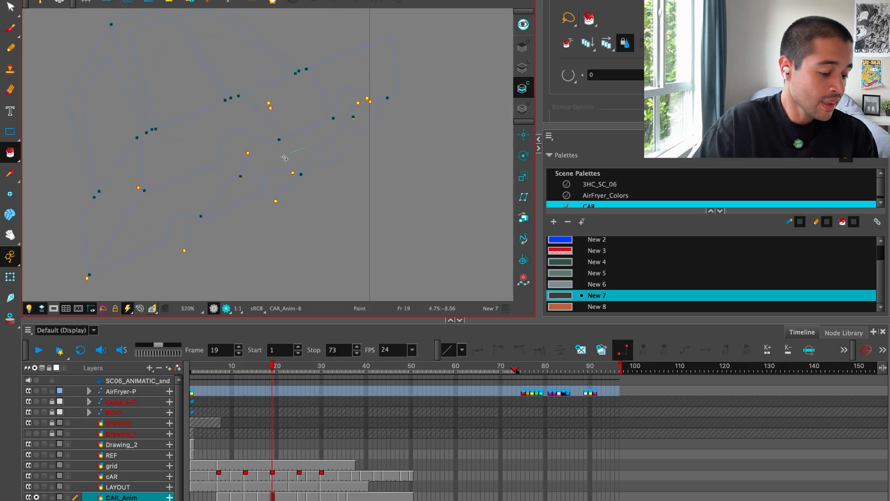
scroll(310, 155, "up", 5)
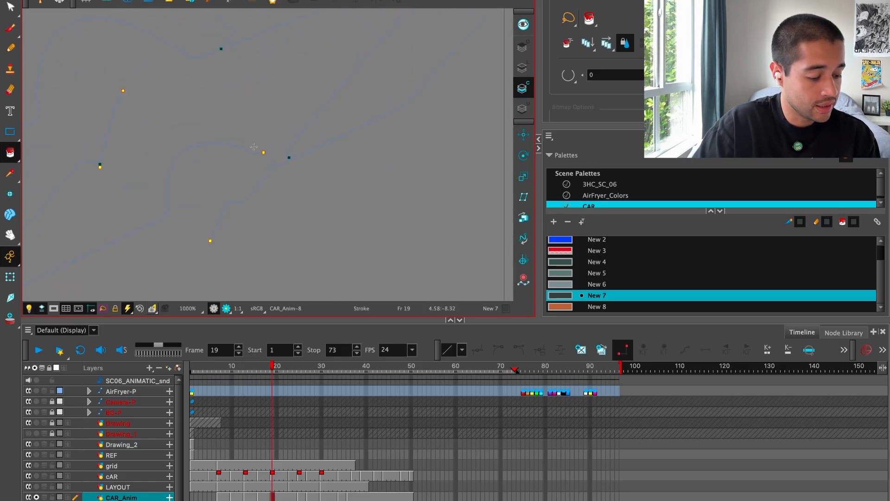
scroll(289, 139, "down", 5)
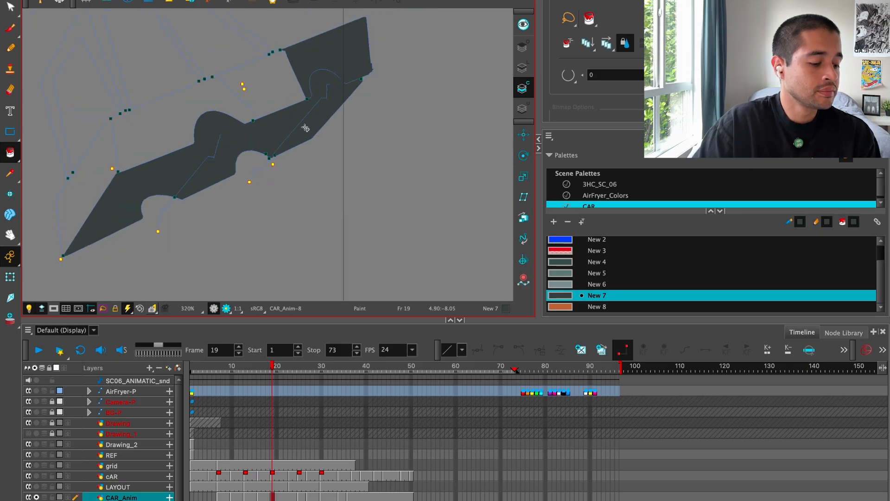
scroll(286, 158, "up", 6)
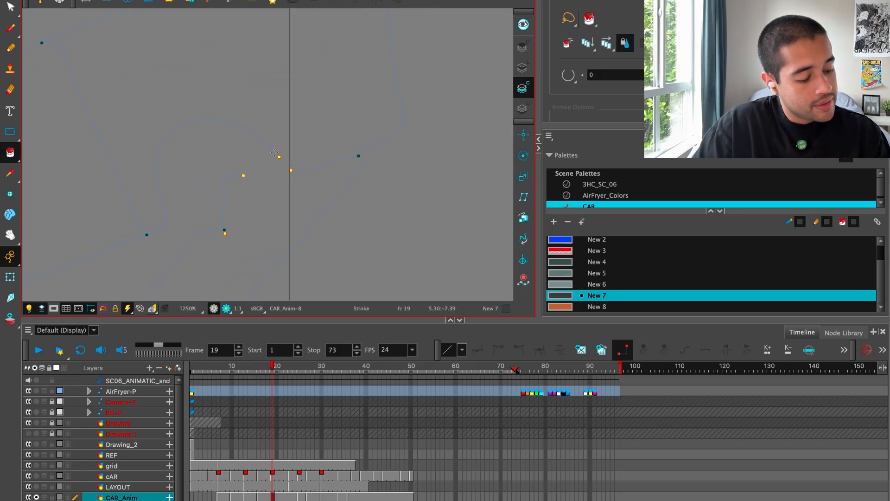
scroll(312, 146, "down", 6)
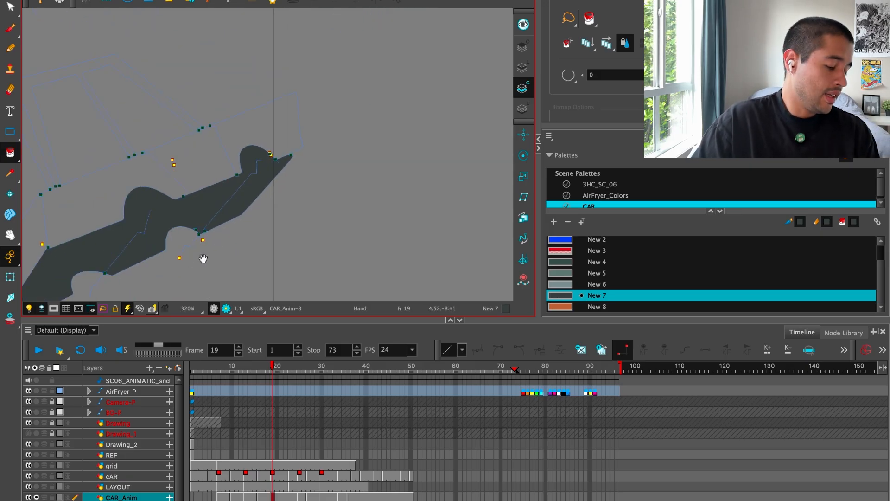
Paint the side panels and front of the frame 19 car with New 5.
left_click(553, 284)
scroll(406, 252, "down", 1)
left_click(553, 273)
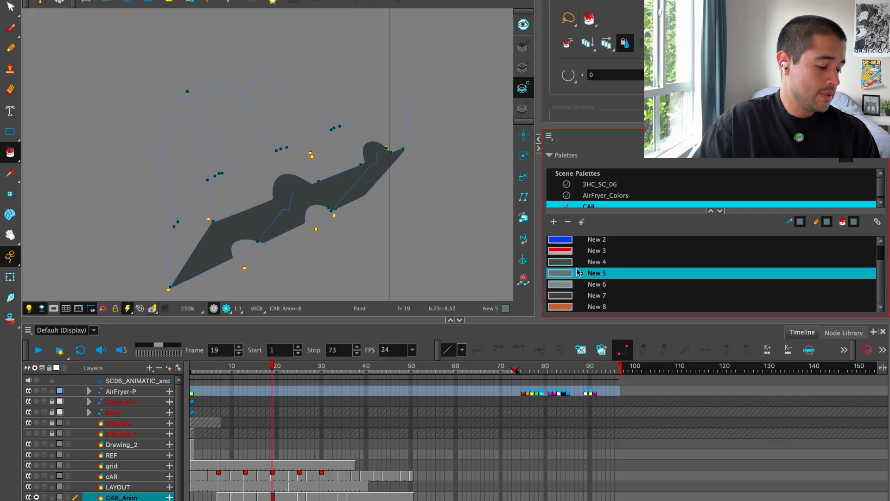
key("f")
key("g")
left_click(368, 134)
left_click(311, 158)
left_click(291, 157)
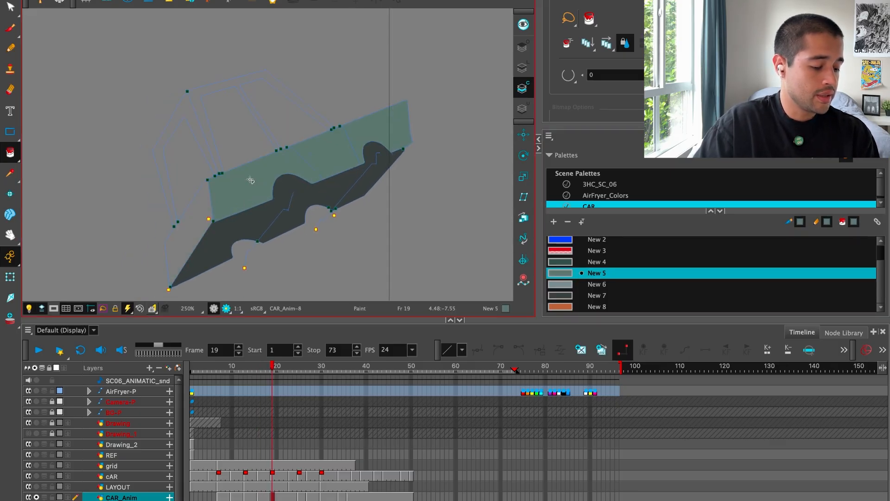
left_click(197, 217)
Paint the roof frame and window pillars of the frame 19 car with New 4.
left_click(575, 263)
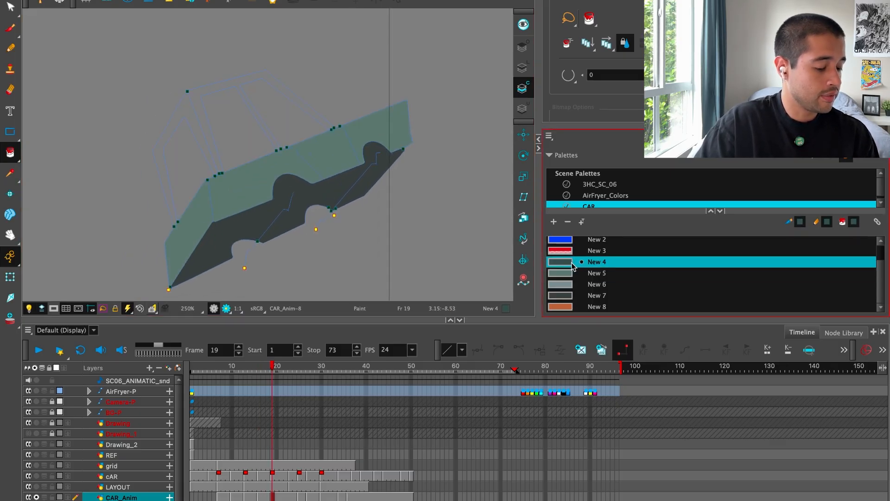
left_click(197, 103)
left_click(186, 107)
key("f")
key("g")
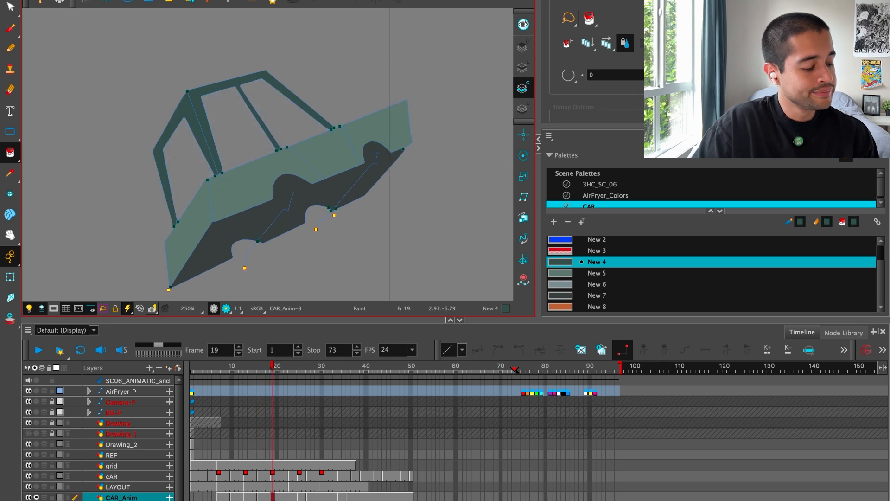
key("f")
key("g")
Paint the windshield and both side windows of the frame 19 car with New 6.
left_click(572, 285)
left_click(234, 130)
left_click(285, 111)
left_click(184, 172)
Compare the painted cars on frames 16 and 19, and show the strokes of the car drawing on frame 25.
key("f")
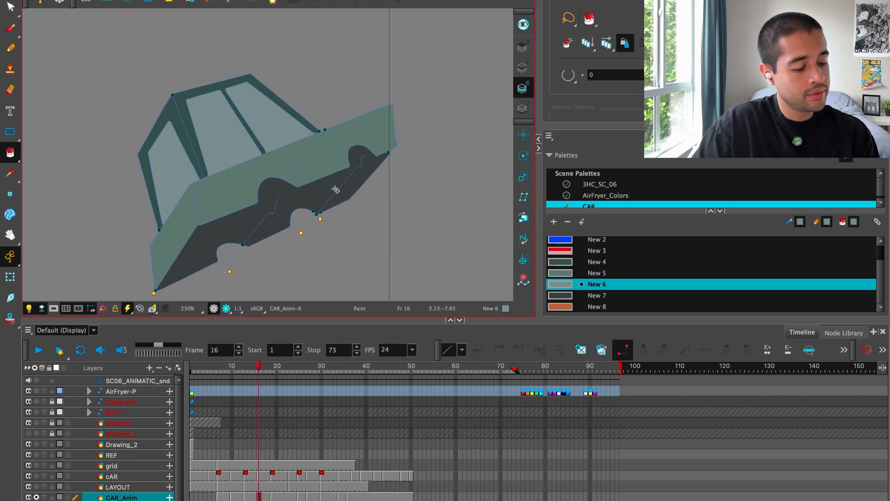
key("g")
key("g")
key("1")
left_click_drag(392, 240, 312, 171)
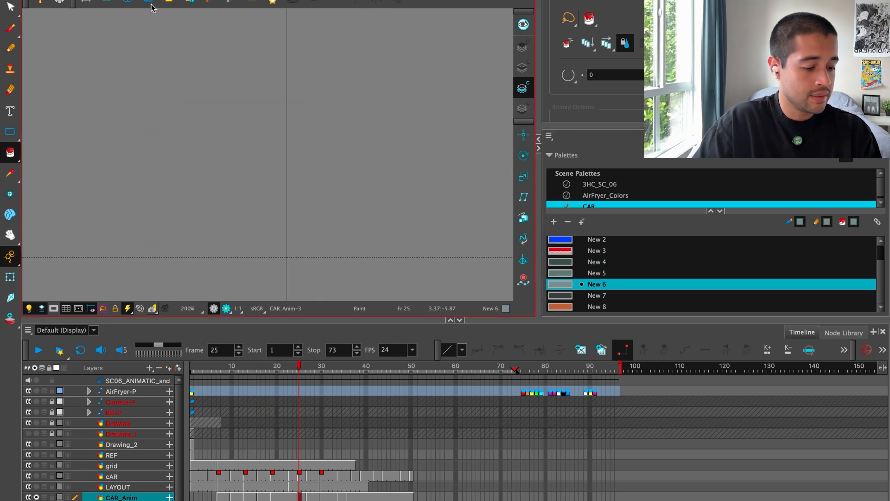
left_click_drag(417, 222, 366, 228)
key("2")
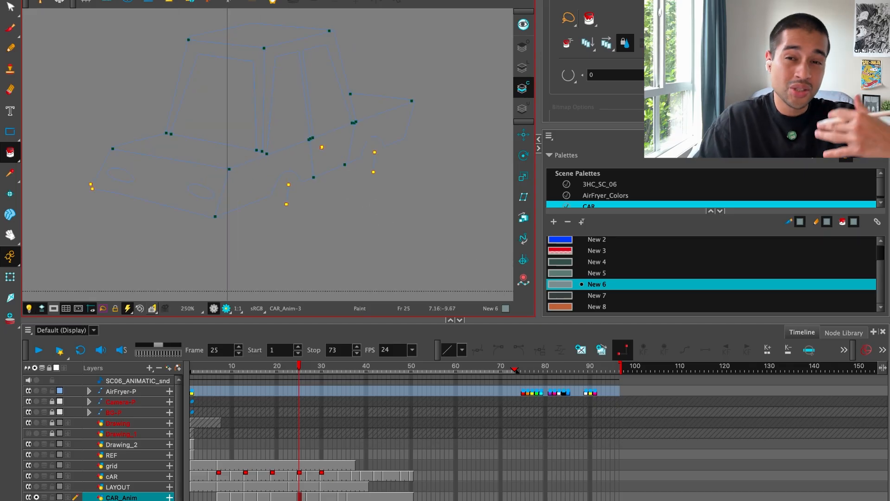
left_click_drag(352, 174, 352, 207)
key("f")
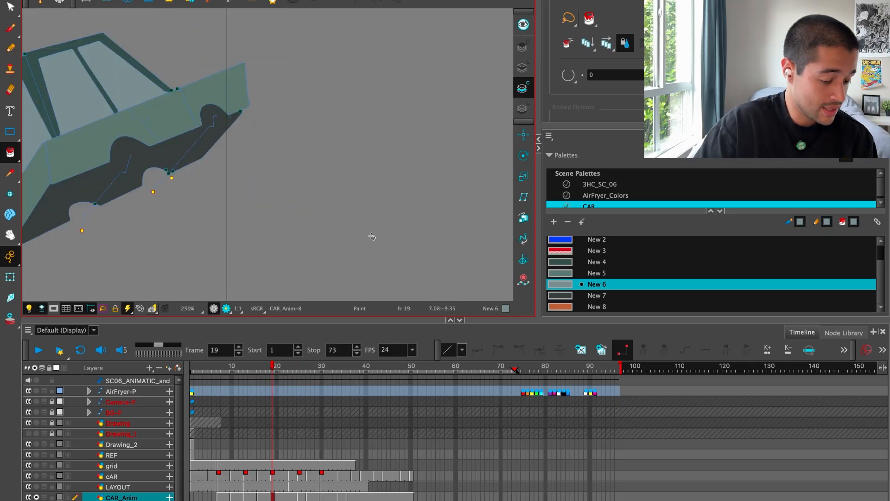
key("1")
key("1")
key("g")
Paint the hood, side panels and rear of the frame 25 car with New 5.
left_click(564, 275)
key("f")
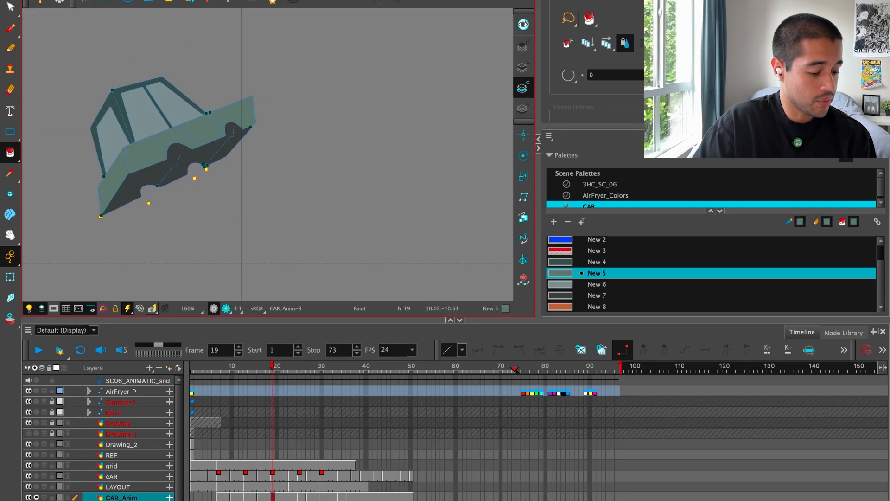
key("g")
left_click(245, 197)
left_click(241, 180)
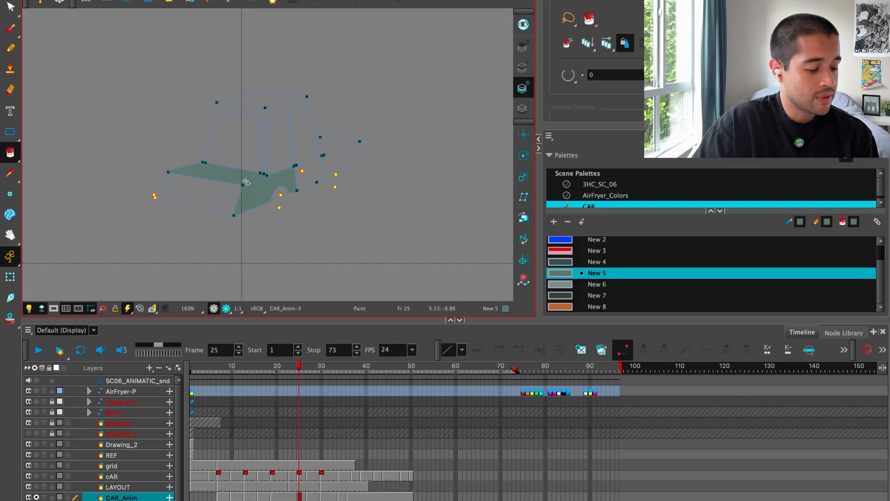
left_click(310, 172)
left_click(341, 162)
key("2")
left_click(352, 143)
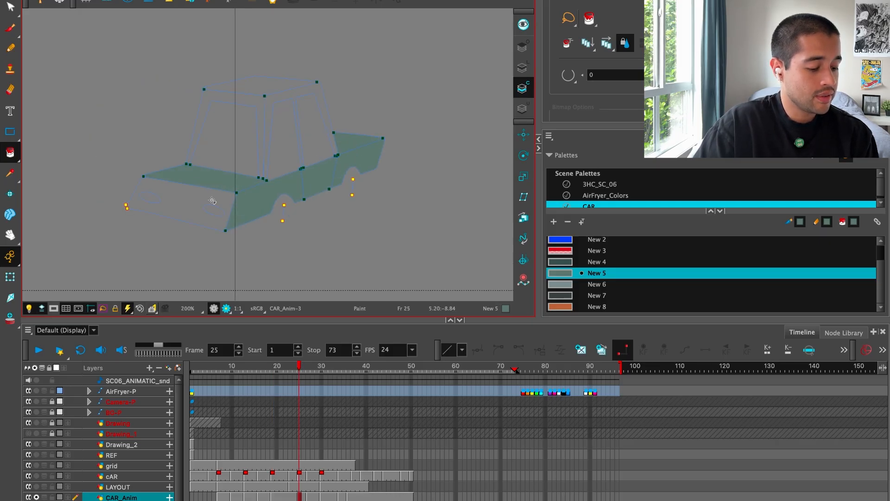
Close the outline gap at the outer lower corner of the frame 25 car's front with strokes.
key("2")
key("2")
key("2")
left_click_drag(54, 279, 327, 199)
key("2")
key("2")
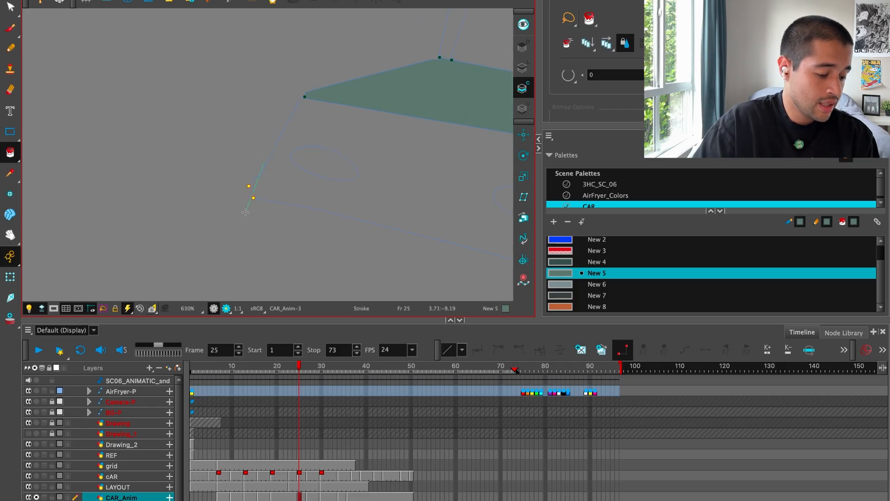
left_click_drag(296, 206, 296, 205)
key("1")
key("1")
key("1")
left_click_drag(363, 196, 291, 202)
key("1")
key("2")
key("2")
key("2")
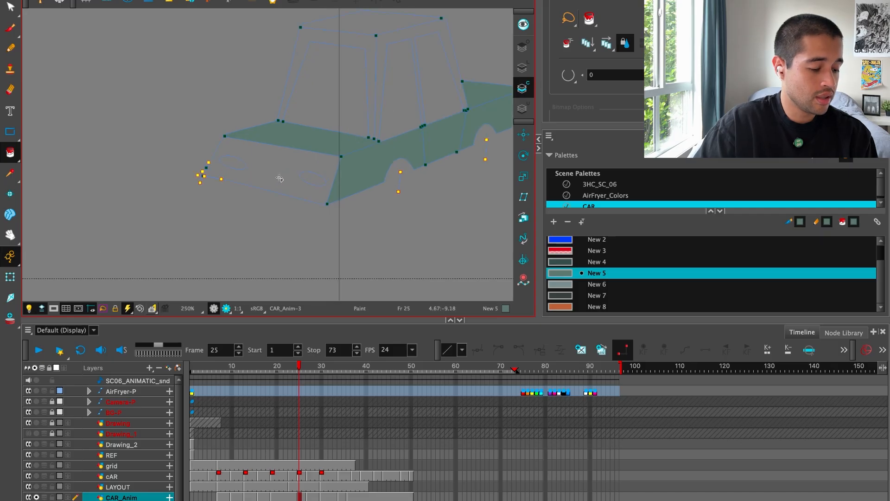
Examine the front outline of the frame 25 car from the lower corner to the hood edge for remaining gaps.
key("2")
key("2")
key("2")
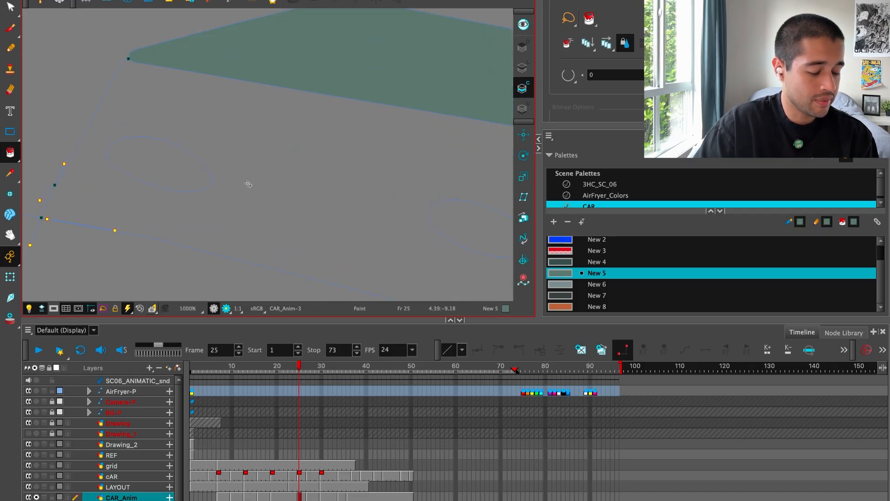
key("2")
key("2")
key("2")
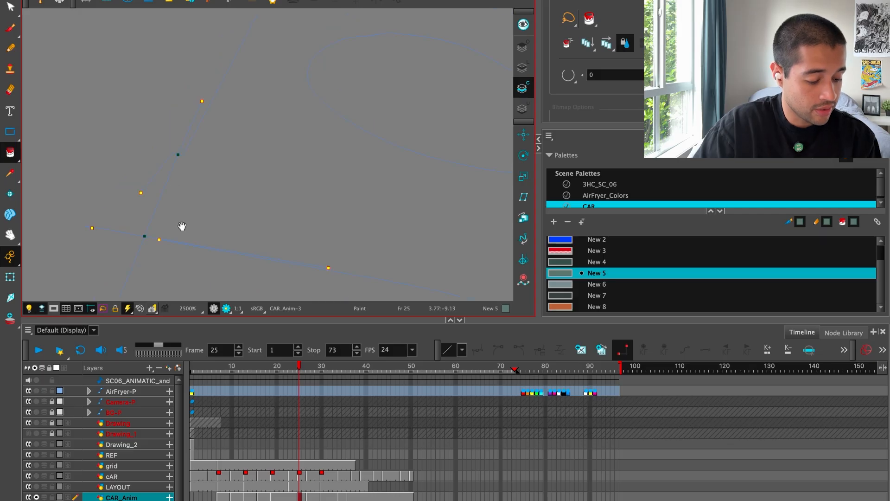
key("1")
left_click_drag(388, 154, 288, 256)
left_click_drag(321, 156, 322, 262)
left_click_drag(345, 211, 263, 105)
key("1")
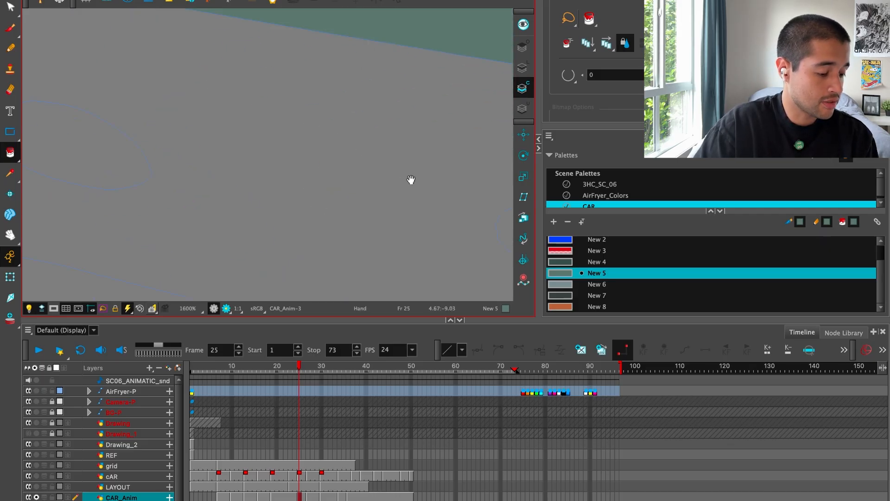
key("1")
key("1")
key("1")
left_click_drag(478, 229, 324, 126)
key("2")
key("2")
left_click_drag(399, 188, 353, 152)
key("2")
key("2")
key("1")
key("1")
left_click_drag(390, 28, 331, 236)
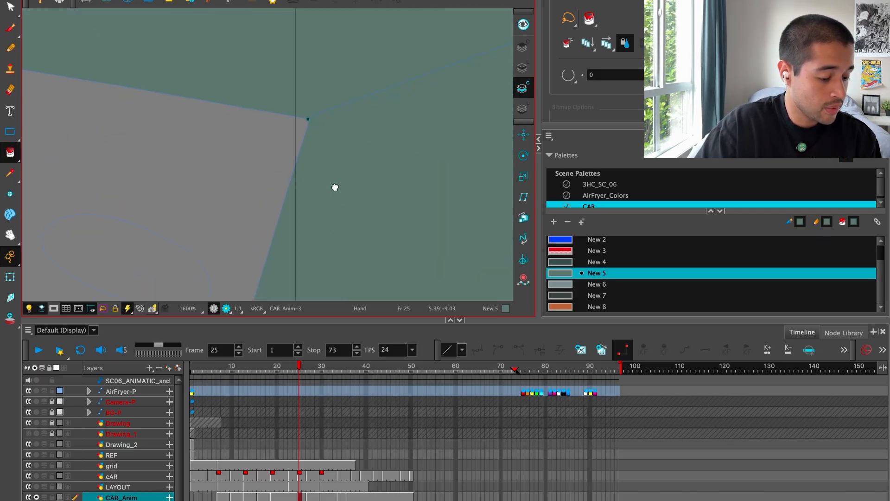
Paint both headlights of the frame 25 car with New 8.
left_click(593, 308)
left_click(188, 245)
key("1")
key("1")
left_click_drag(191, 241, 506, 239)
left_click(288, 163)
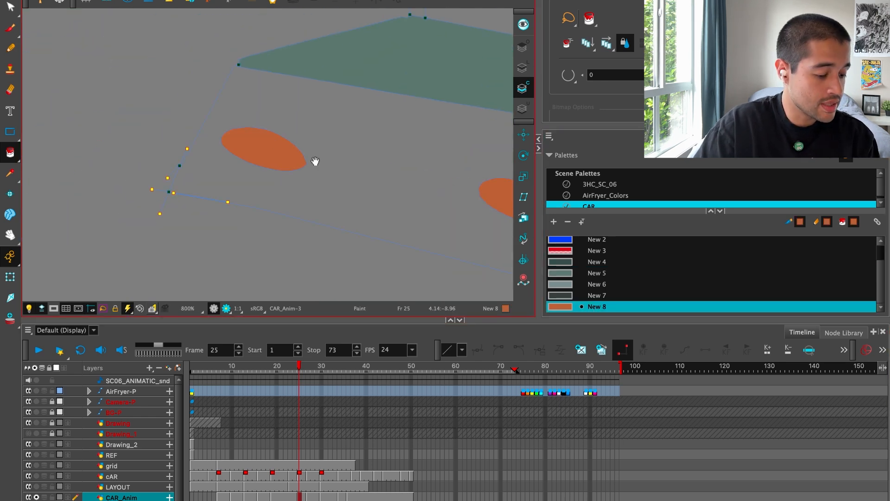
Close the remaining corner gap with strokes and fill the front of the frame 25 car with New 5.
key("1")
left_click(578, 283)
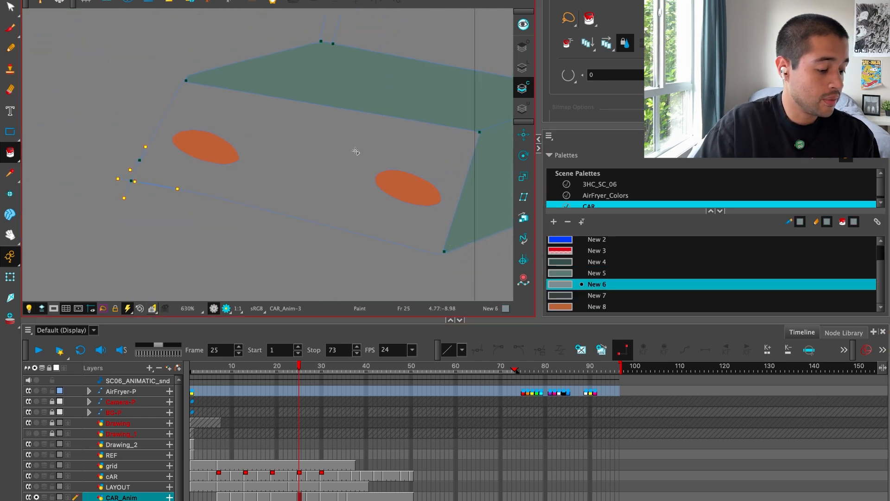
key("2")
key("2")
key("2")
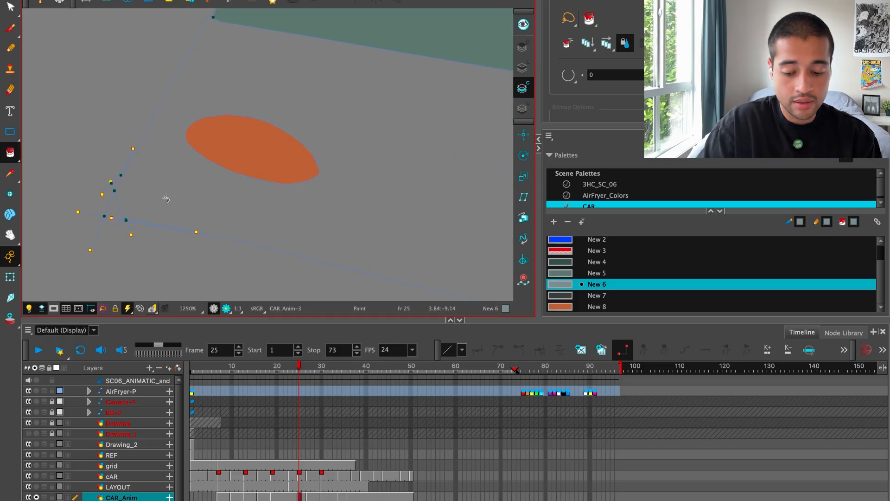
left_click(154, 197)
left_click(586, 273)
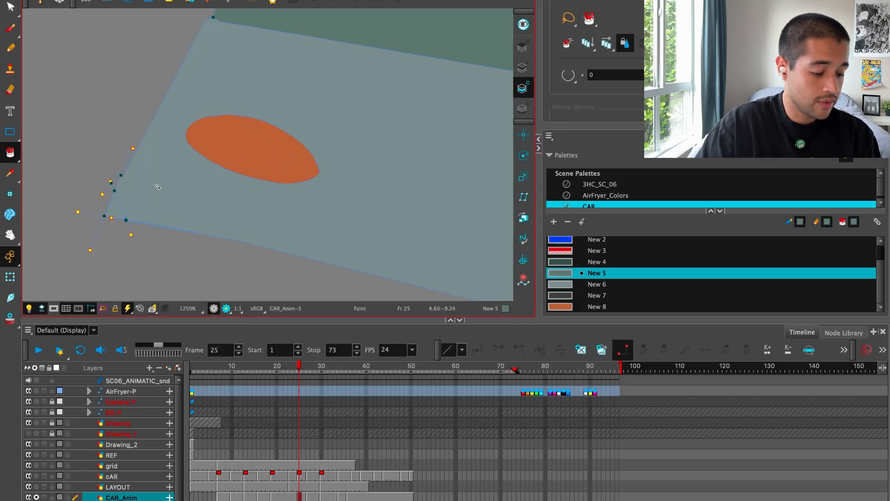
left_click(124, 213)
Paint the roof, windshield frame and window pillars of the frame 25 car with New 4.
key("1")
key("1")
key("1")
key("1")
mouse_move(385, 240)
left_mouse_down()
mouse_move(248, 271)
mouse_move(223, 291)
mouse_move(341, 255)
left_mouse_up()
key("1")
key("f")
key("1")
left_click_drag(427, 265, 458, 256)
key("g")
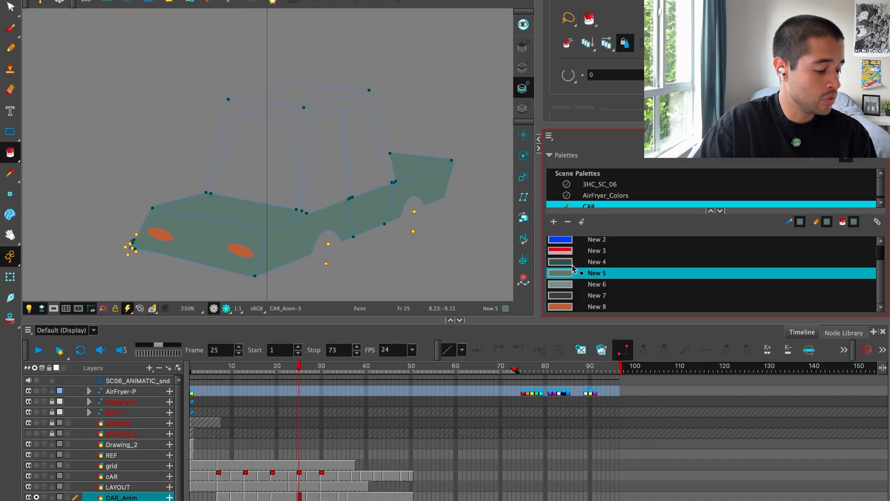
left_click(574, 262)
key("f")
key("g")
left_click(292, 109)
key("f")
key("g")
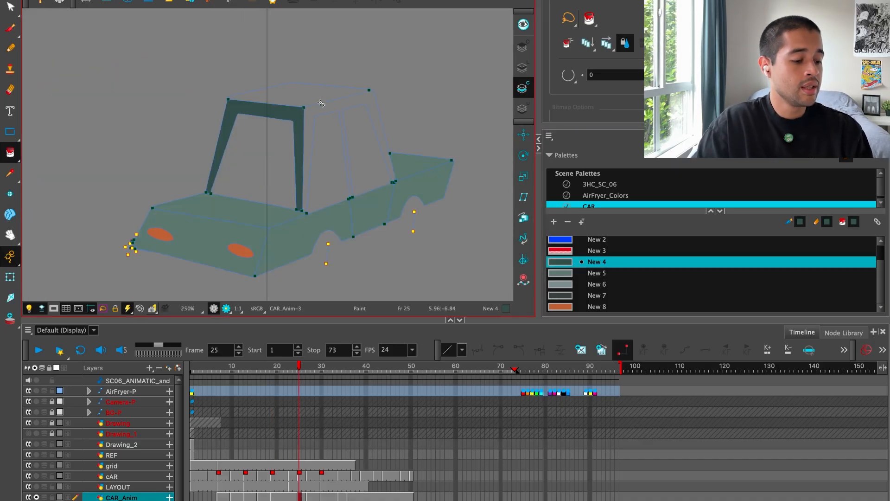
left_click(320, 95)
key("f")
key("g")
Paint the windshield and side windows of the frame 25 car with New 6.
left_click(581, 285)
key("f")
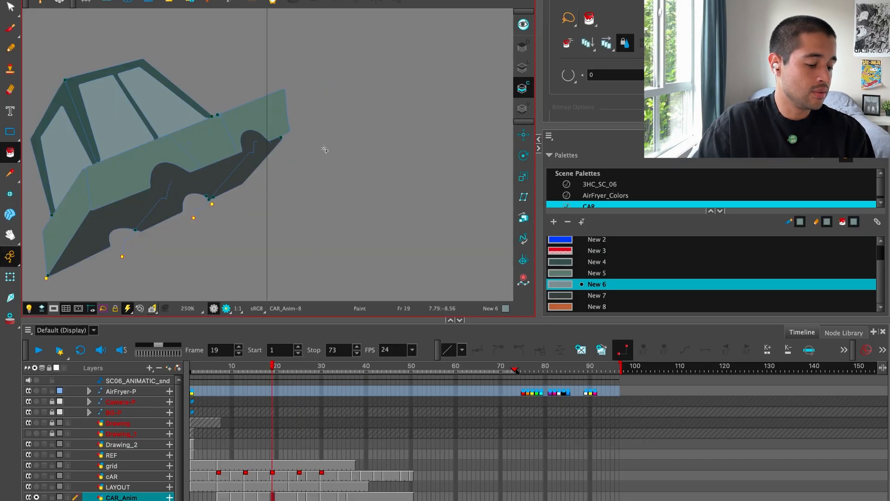
key("g")
left_click(269, 173)
left_click(328, 158)
key("f")
Compare the painted cars across the drawings from frame 10 to frame 27.
key("g")
key("g")
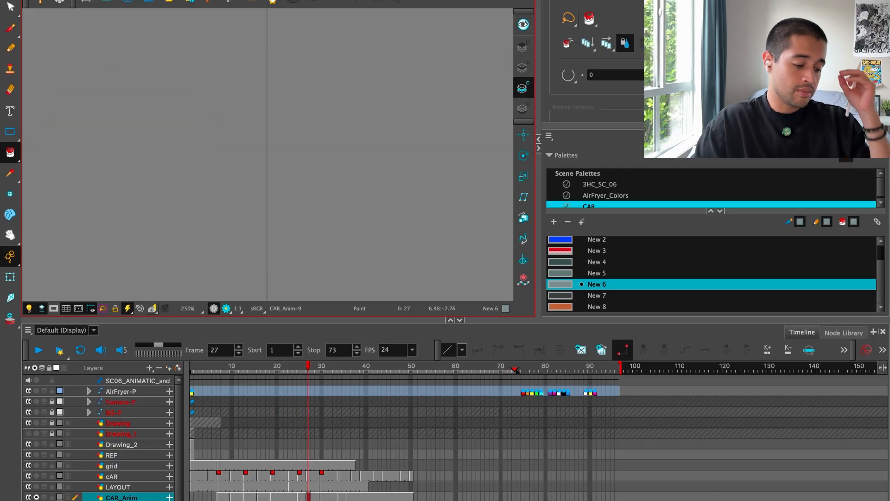
key("f")
key("f")
key("g")
key("f")
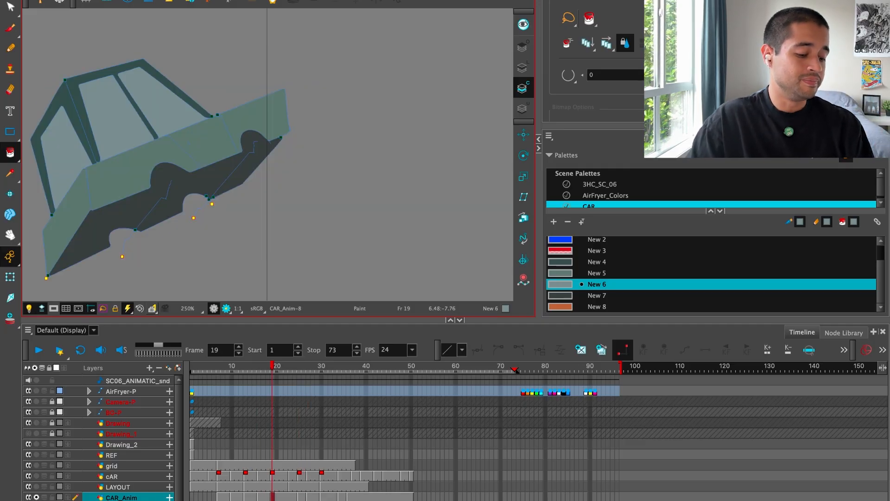
left_click_drag(375, 214, 430, 205)
key("f")
key("f")
left_click_drag(373, 196, 393, 146)
key("1")
key("f")
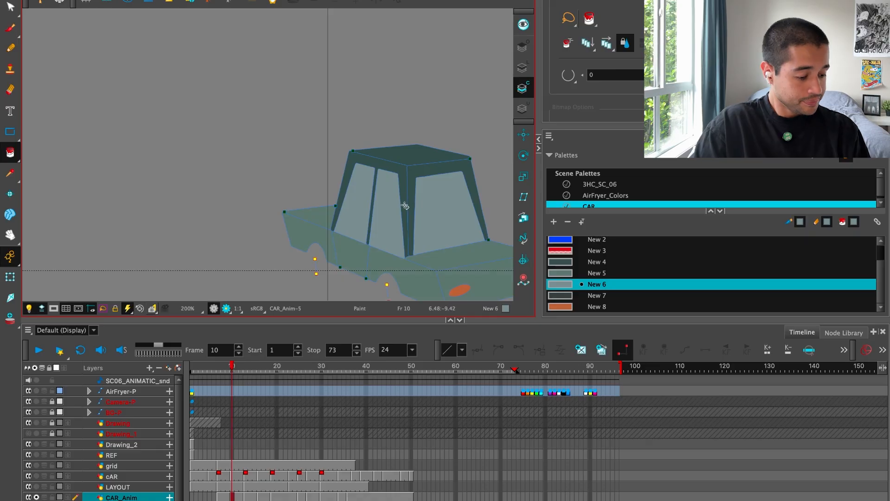
key("g")
key("g")
key("g")
key("g")
key("g")
mouse_move(429, 223)
left_mouse_down()
mouse_move(383, 259)
mouse_move(335, 271)
left_mouse_up()
Show the strokes of the frame 27 car and paint its hood, side panels and rear with New 5.
key("k")
key("1")
key("2")
left_click_drag(479, 234, 437, 234)
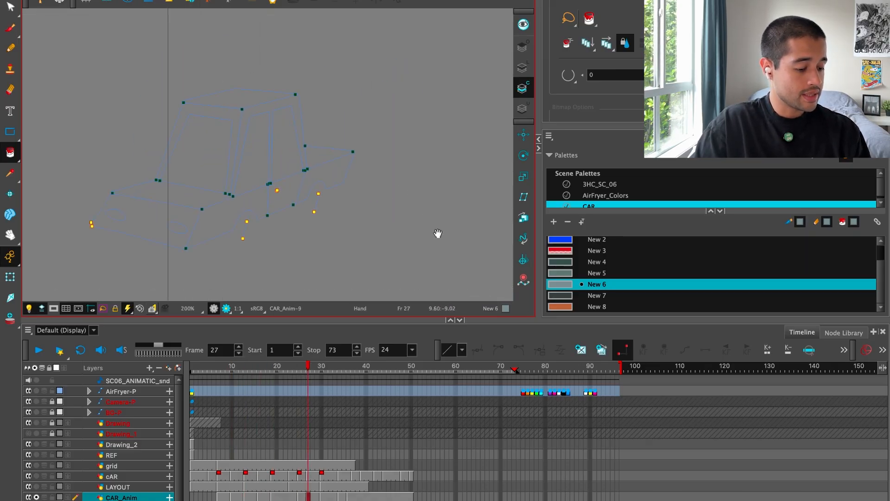
key("f")
key("g")
key("f")
key("g")
key("f")
left_click(597, 273)
key("g")
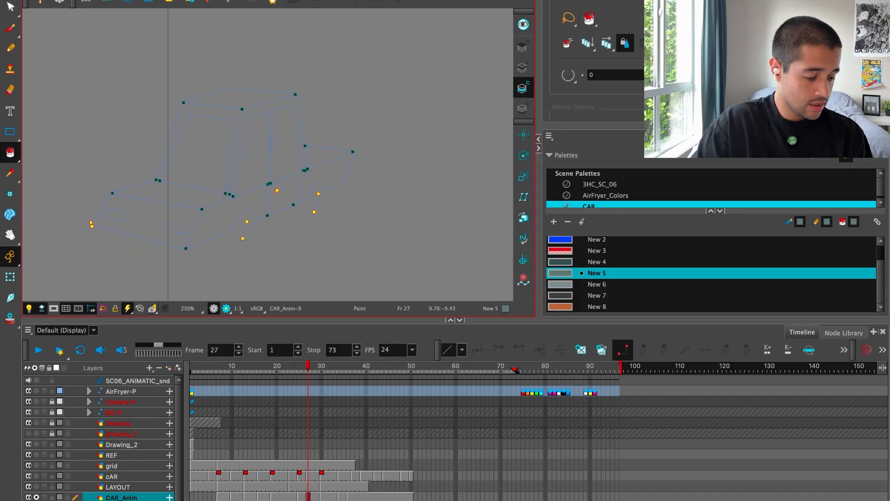
mouse_move(198, 207)
left_mouse_down()
mouse_move(178, 214)
mouse_move(300, 185)
mouse_move(328, 163)
left_mouse_up()
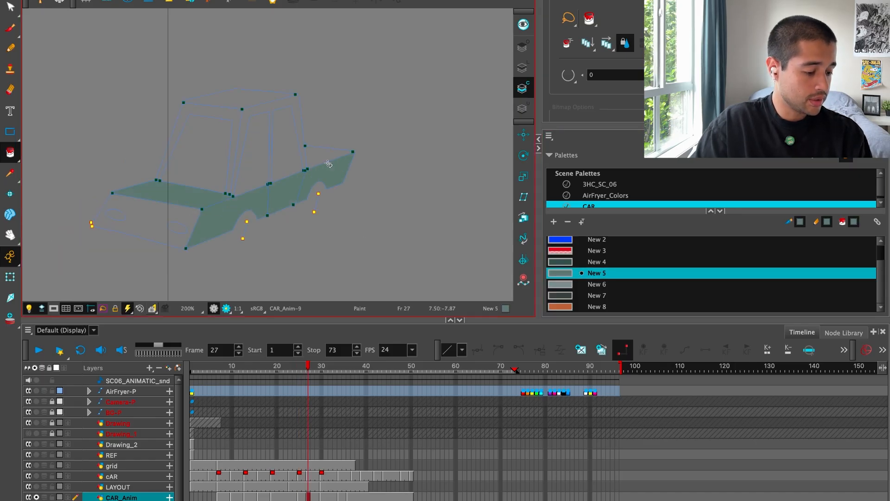
left_click_drag(250, 198, 399, 163)
Close the outline gap at the outer lower corner of the frame 27 car's front with strokes.
key("2")
key("2")
left_click_drag(247, 222, 277, 172)
key("2")
key("2")
key("2")
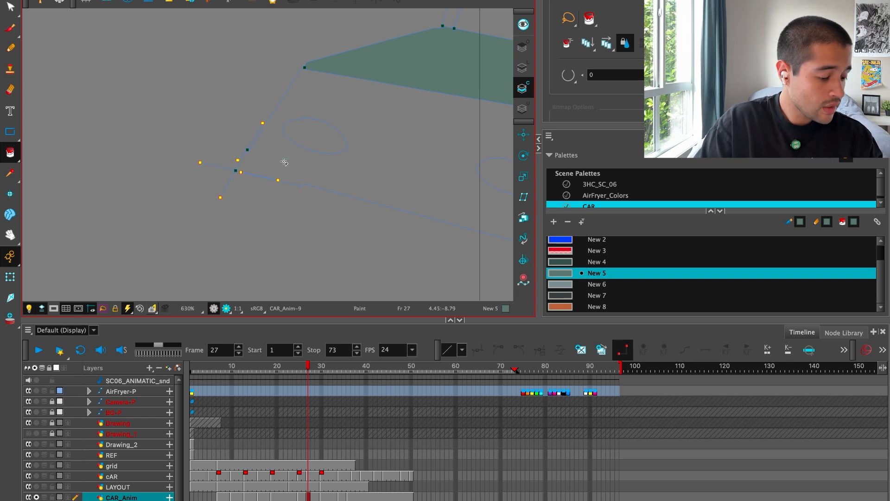
mouse_move(458, 170)
left_mouse_down()
mouse_move(428, 189)
mouse_move(325, 201)
left_mouse_up()
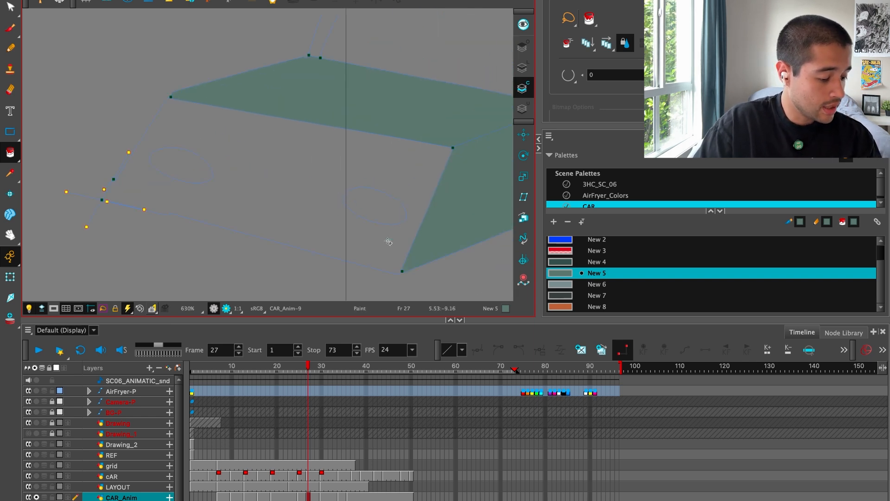
left_click_drag(437, 237, 521, 223)
key("2")
key("2")
key("2")
mouse_move(228, 137)
left_mouse_down()
mouse_move(269, 197)
mouse_move(281, 171)
mouse_move(265, 116)
mouse_move(283, 93)
left_mouse_up()
key("2")
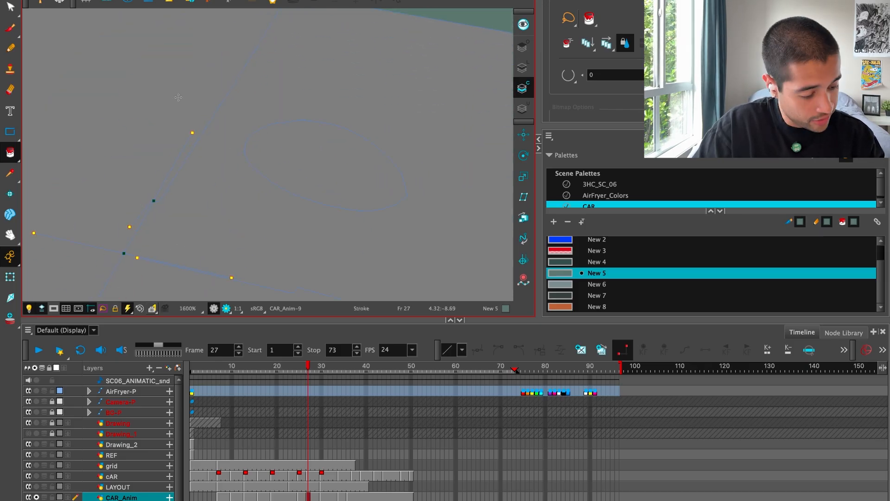
Fill the front of the frame 27 car around the headlights with New 5.
left_click(186, 234)
key("1")
key("1")
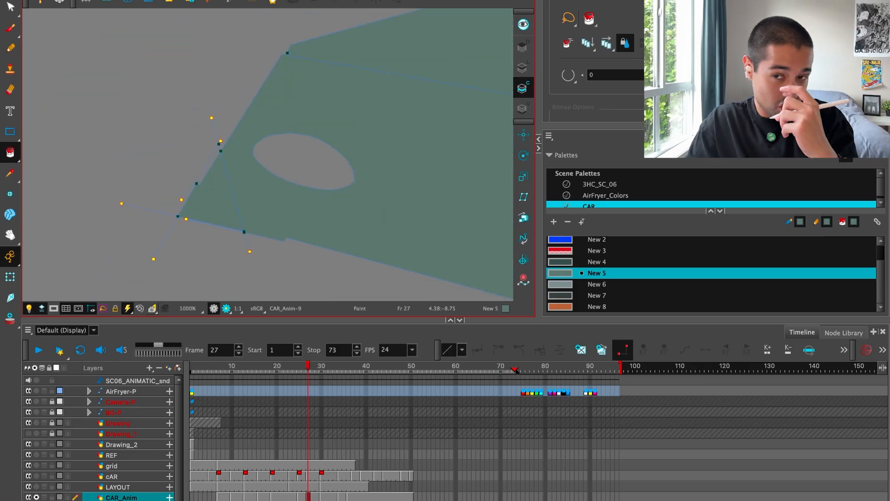
Paint both headlights of the frame 27 car with New 8.
key("1")
key("1")
key("1")
key("1")
left_click(597, 306)
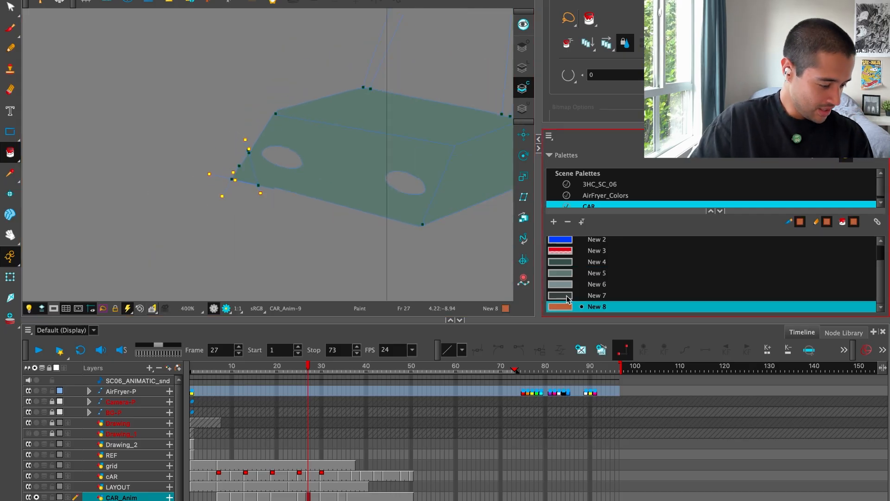
left_click(392, 175)
key("1")
key("1")
left_click_drag(384, 167, 260, 222)
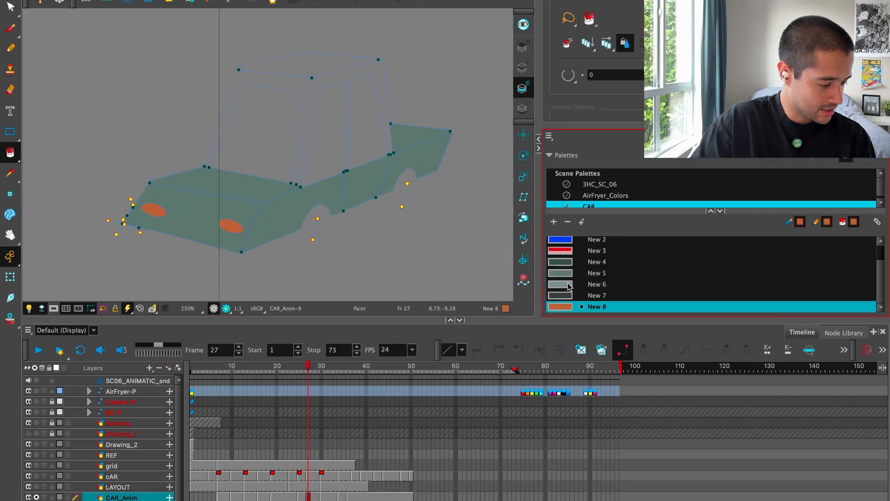
Paint the windshield and both side windows of the frame 27 car with New 6.
left_click(570, 285)
left_click_drag(366, 158, 351, 168)
left_click(261, 128)
left_click(322, 138)
left_click(354, 132)
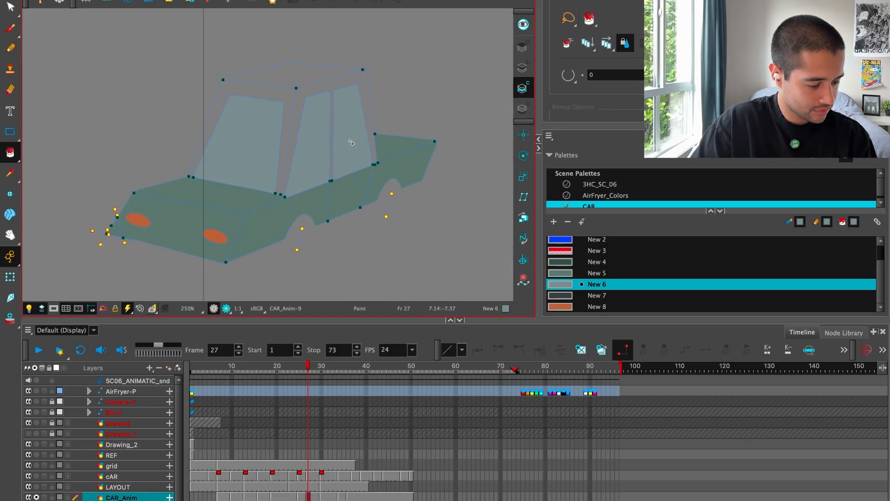
Paint the roof, windshield frame and window pillars of the frame 27 car with New 4.
left_click(597, 262)
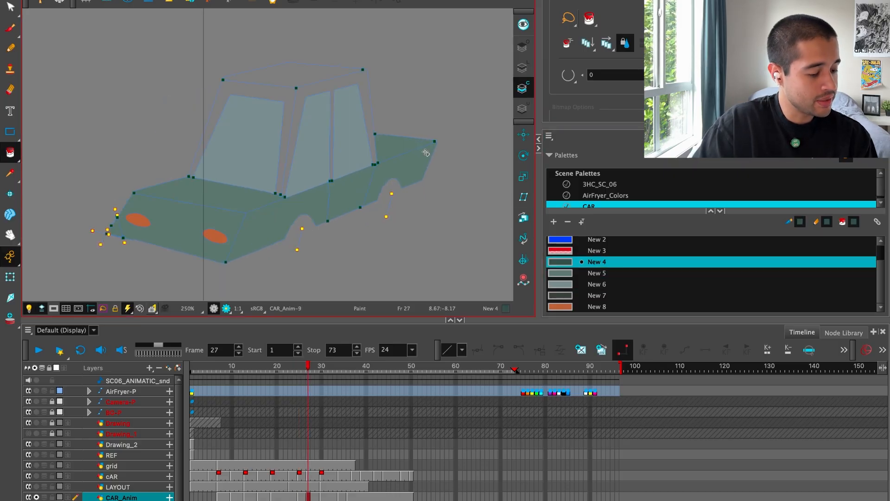
left_click(310, 94)
left_click(347, 79)
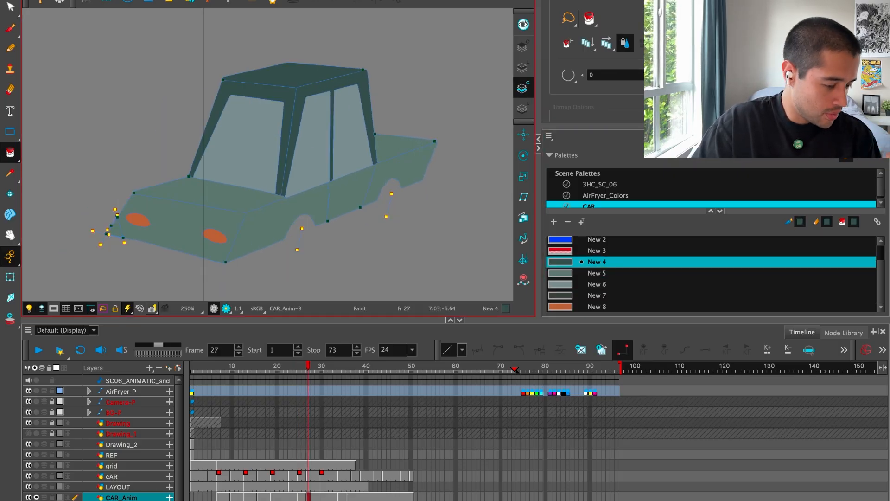
Flip between the frame 27 car and its neighbouring drawings to check the painted colours.
key("f")
key("g")
key("g")
key("f")
key("f")
key("g")
key("1")
key("1")
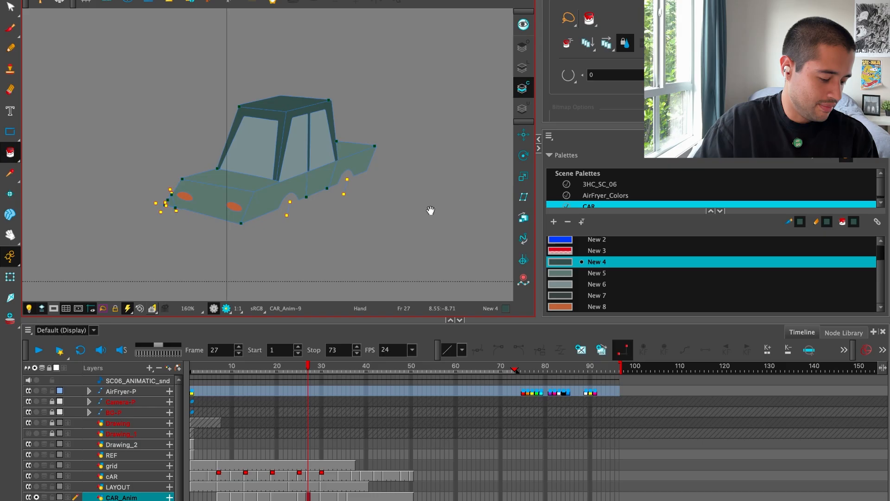
Fill the underside of the frame 30 car with New 7.
key("g")
left_click_drag(430, 211, 386, 239)
key("1")
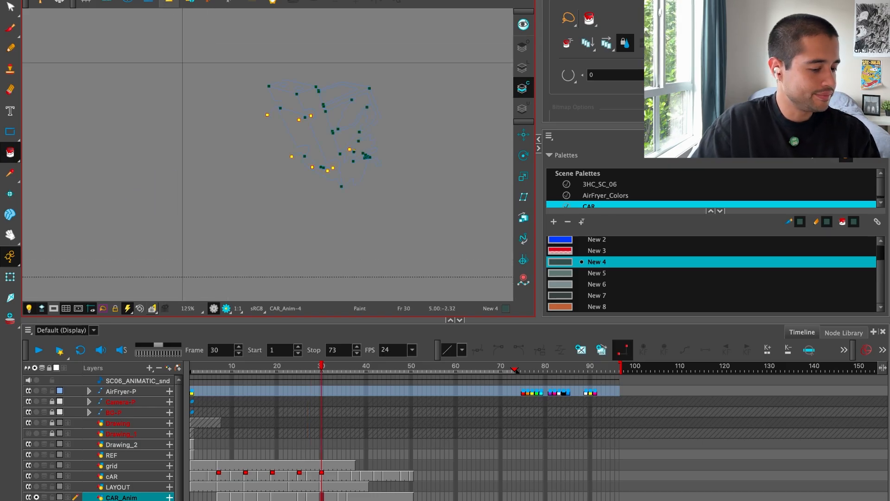
left_click_drag(400, 189, 393, 219)
key("2")
key("2")
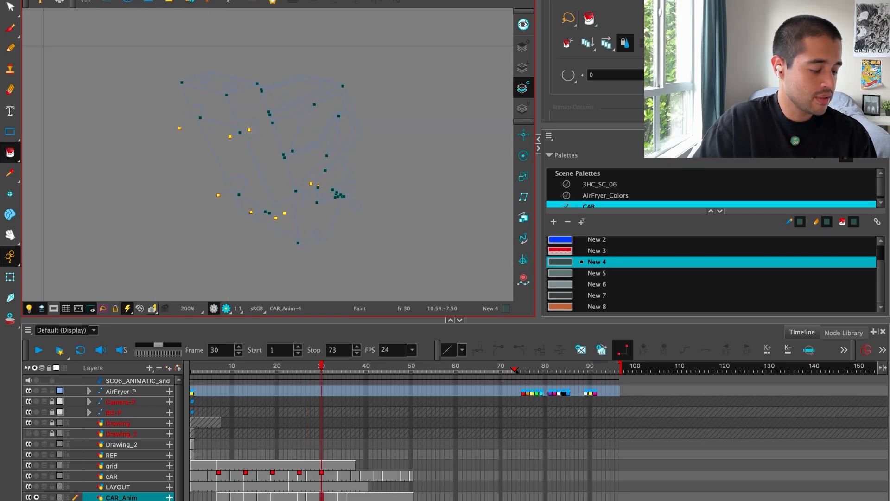
left_click(574, 274)
left_click(575, 296)
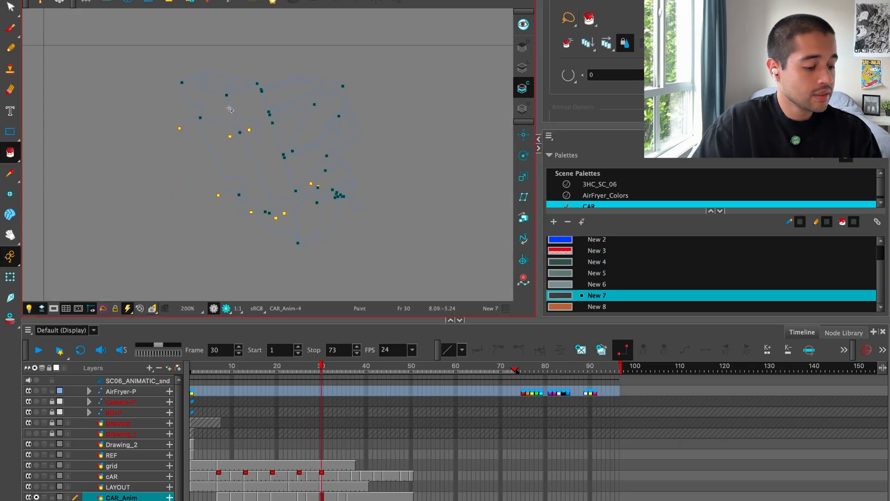
left_click(231, 110)
Fill the body side of the frame 30 car with New 6.
key("f")
key("g")
key("g")
key("f")
key("g")
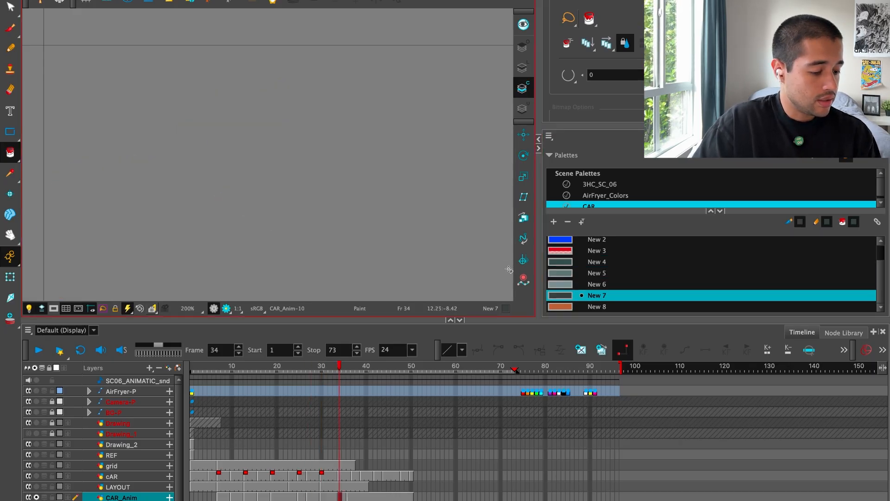
key("f")
left_click(567, 284)
left_click(288, 173)
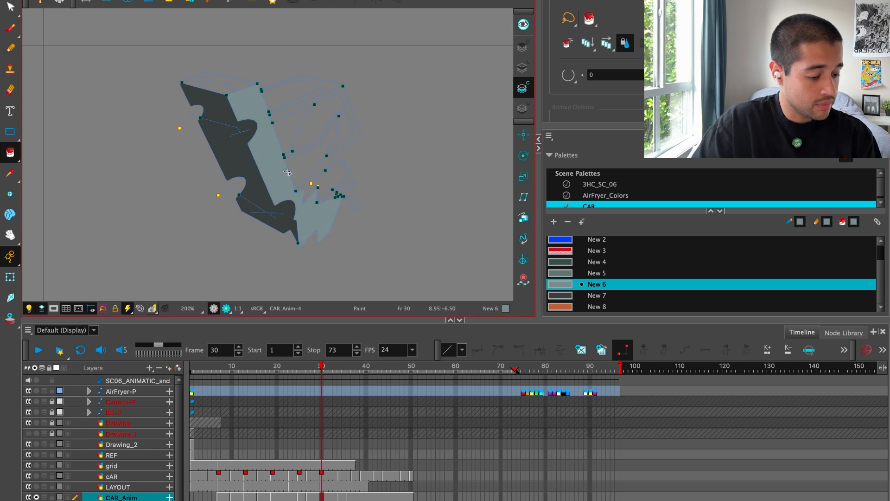
Fill the body side and the front of the frame 30 car with New 5.
key("f")
key("g")
left_click(575, 273)
left_click(278, 117)
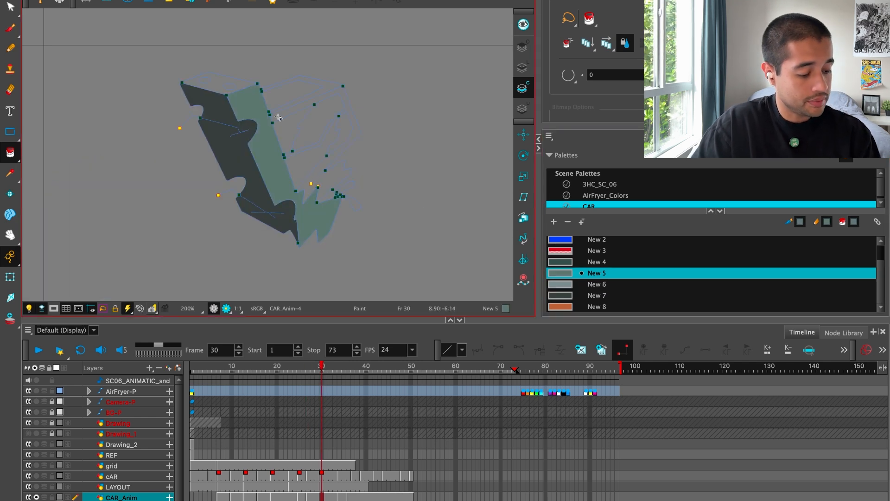
left_click(226, 77)
Paint both headlights of the frame 30 car with New 8.
key("2")
key("2")
key("2")
left_click_drag(288, 99, 348, 138)
left_click(576, 307)
left_click(252, 111)
key("1")
key("1")
key("1")
Paint the windshield and side windows of the frame 30 car with New 6.
key("g")
key("f")
key("f")
key("g")
left_click(586, 284)
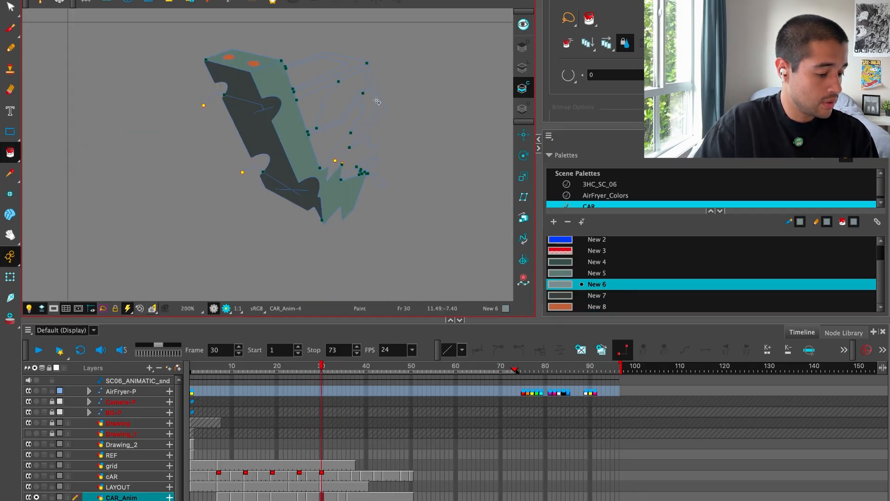
left_click(349, 86)
left_click_drag(350, 87, 295, 140)
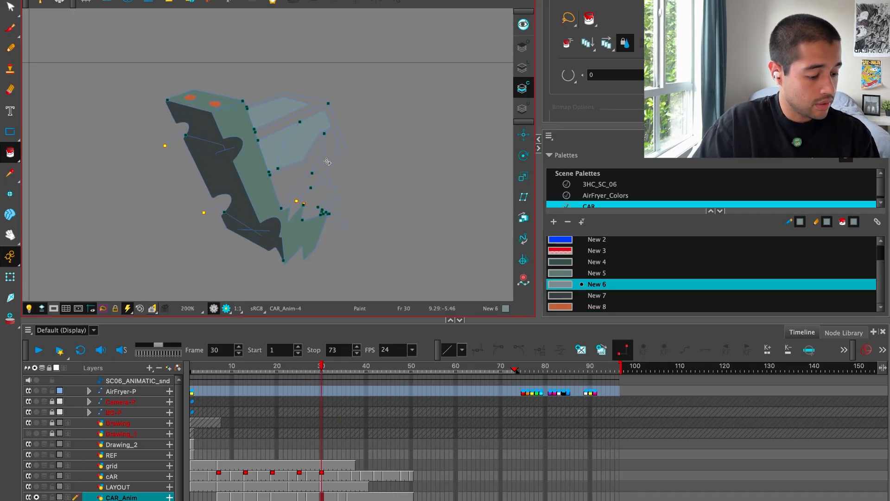
key("2")
left_click(301, 183)
Paint the roof and window frames of the frame 30 car with New 4, following the frame 27 colours.
key("f")
key("1")
left_click_drag(278, 186, 323, 159)
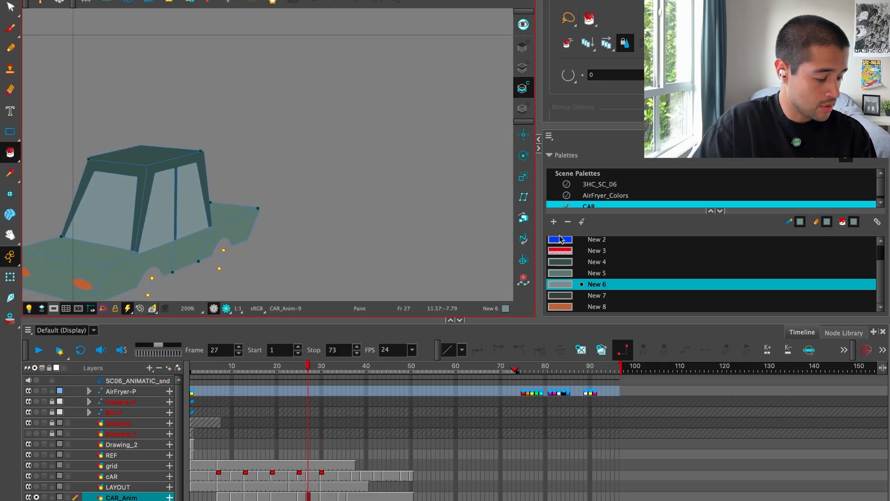
left_click(589, 263)
key("g")
key("2")
left_click(376, 60)
left_click(384, 63)
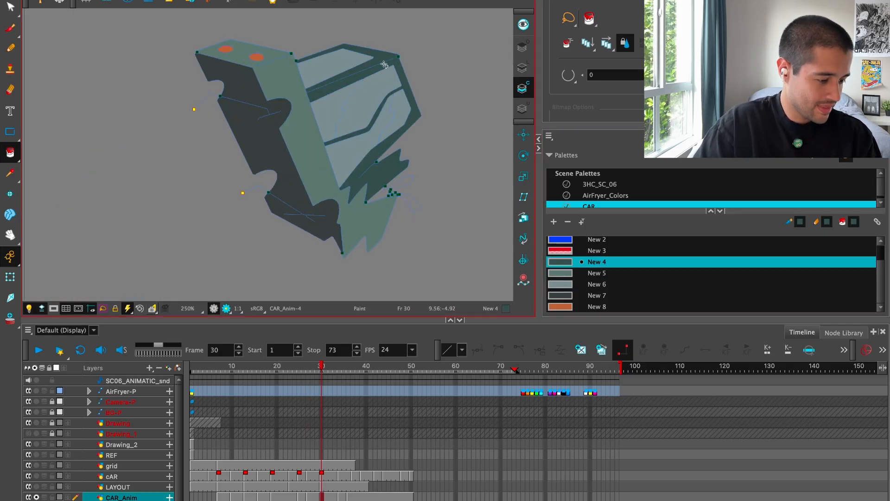
Close off the roof pillar from the torn rear section of the frame 30 car with a Stroke line.
key("1")
key("1")
left_click_drag(429, 171, 419, 165)
key("f")
key("g")
key("2")
key("f")
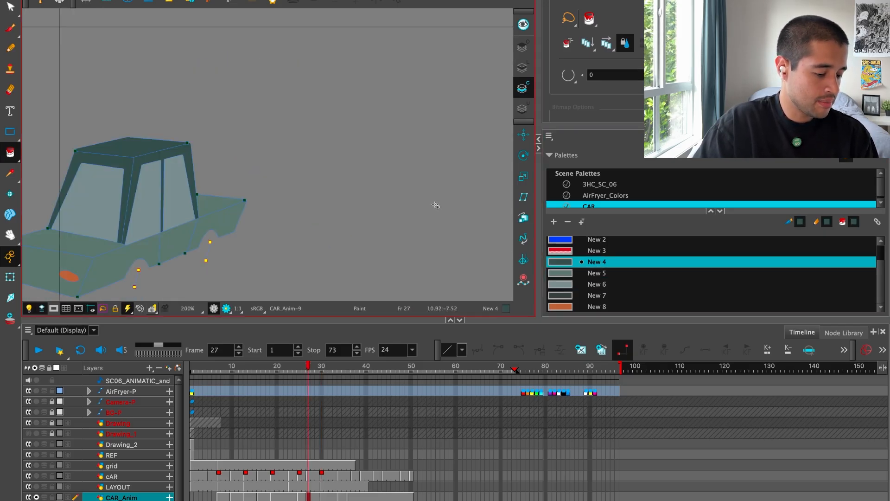
key("g")
key("2")
left_click_drag(410, 216, 361, 215)
key("2")
key("2")
key("2")
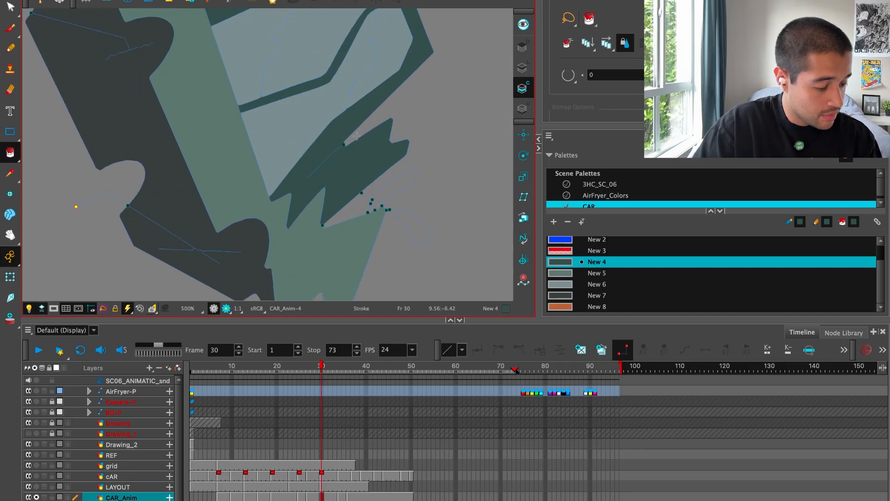
key("1")
key("1")
key("1")
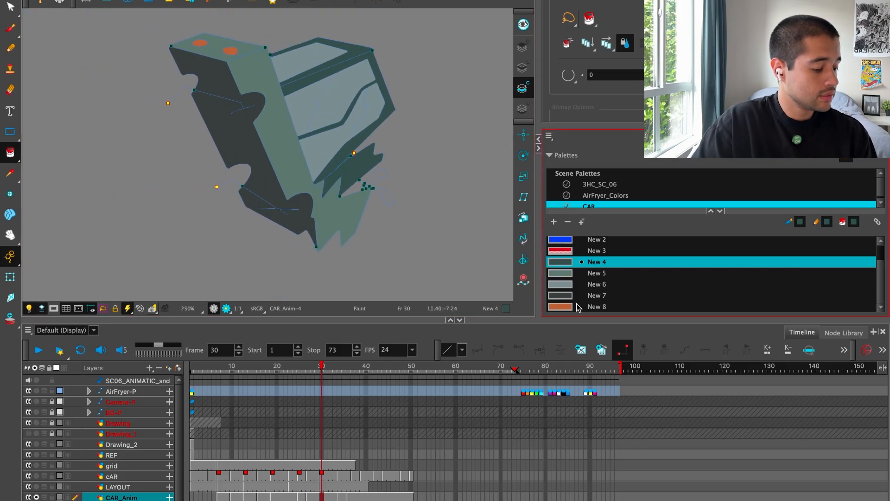
Fill the torn rear body section below the roof of the frame 30 car with New 5.
left_click(588, 284)
key("1")
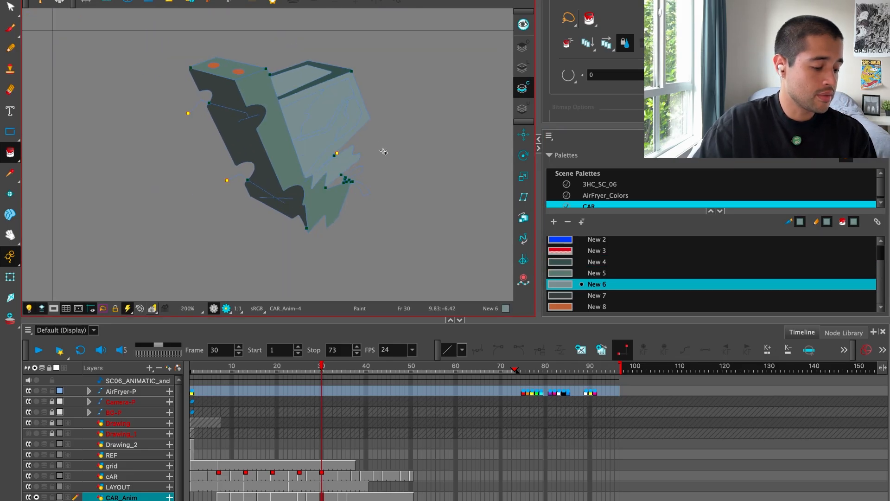
left_click(588, 274)
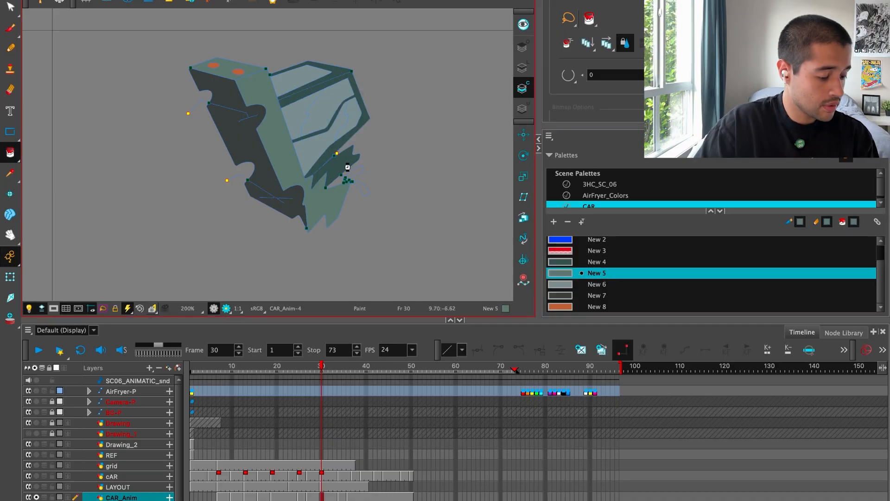
key("comma")
key("comma")
key("comma")
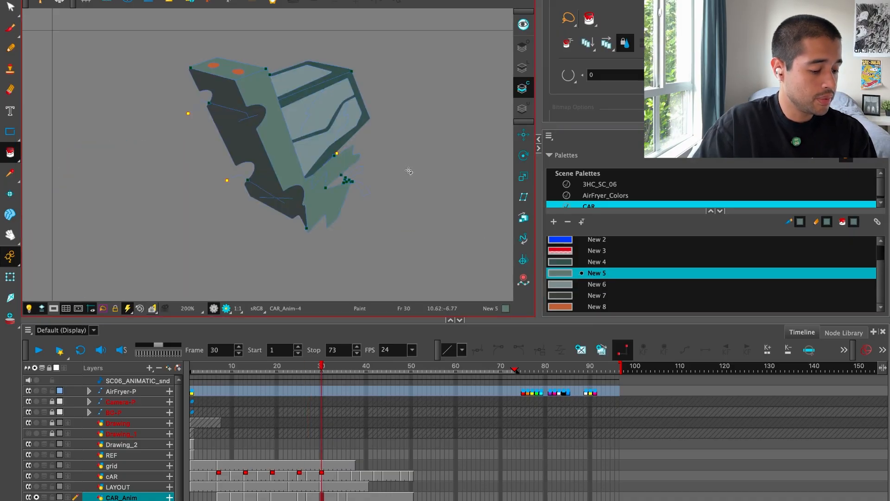
Fill the gap between the torn rear edges of the frame 30 car with New 4.
key("f")
key("g")
key("2")
key("2")
left_click(585, 262)
key("2")
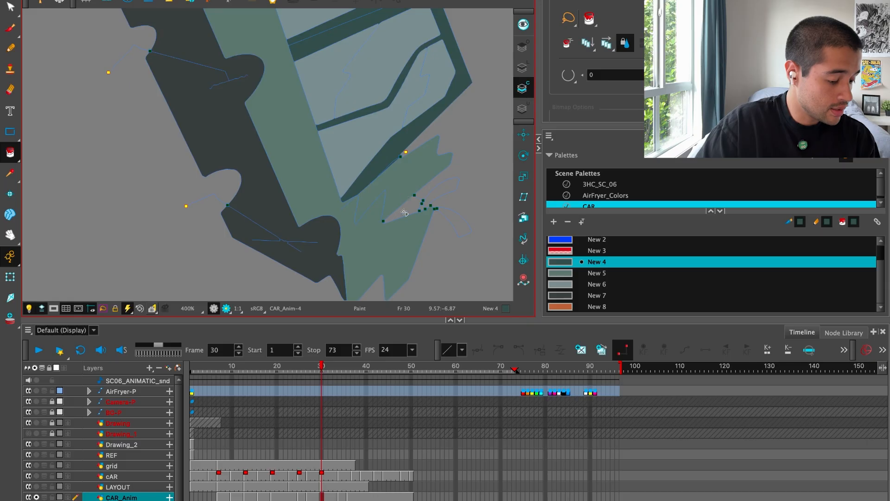
key("2")
key("2")
Paint the bent pieces sticking out of the torn rear of the frame 30 car with New 7.
left_click(588, 295)
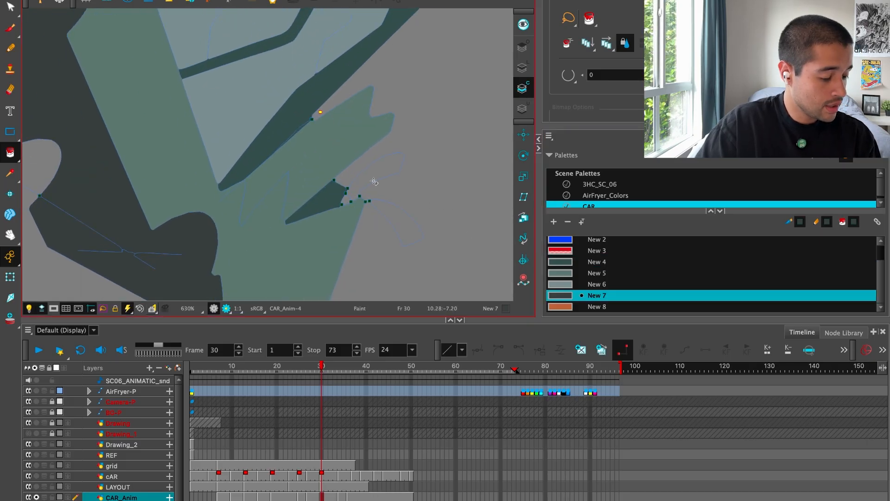
left_click(377, 175)
left_click(407, 226)
key("1")
key("1")
key("1")
key("1")
key("1")
key("1")
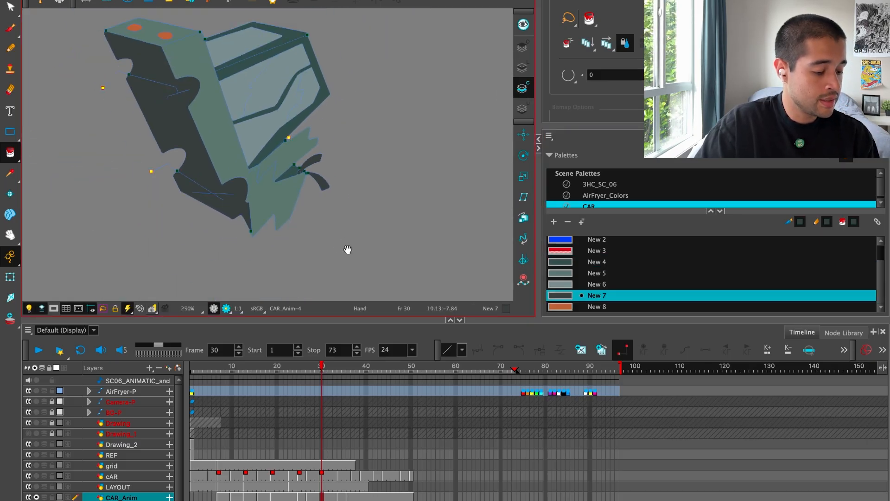
Flip between the frame 30 car and its neighbouring drawings to check the finished colouring.
left_click_drag(331, 235, 353, 258)
key("f")
key("g")
key("g")
key("f")
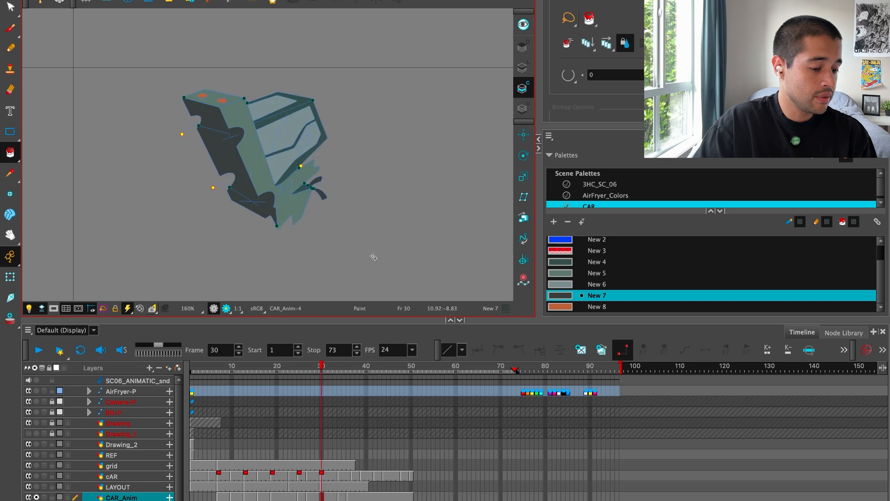
key("g")
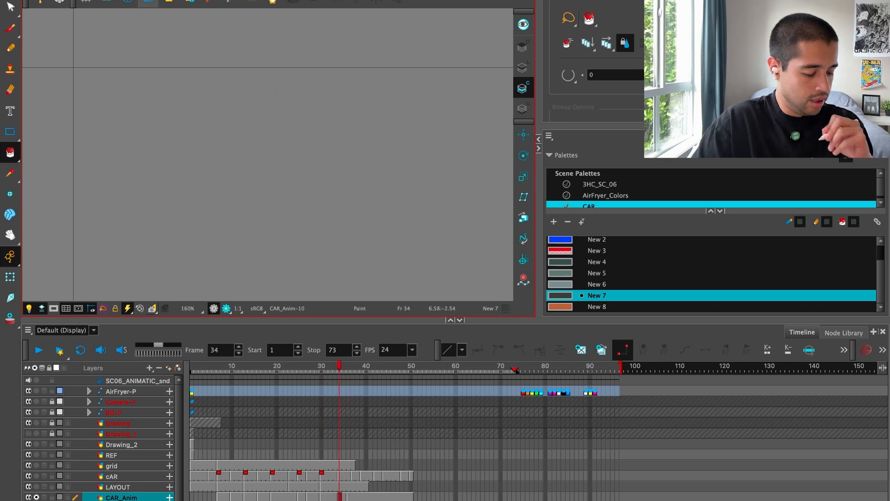
key("f")
key("g")
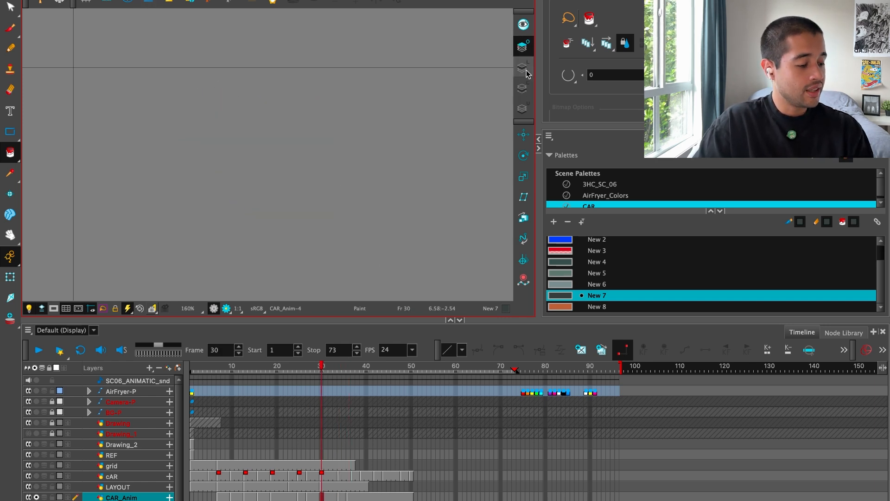
Copy the frame 30 car's line and colour art together and paste it over the frame 34 drawing.
left_click(528, 71)
key("alt+s")
key("shift+p")
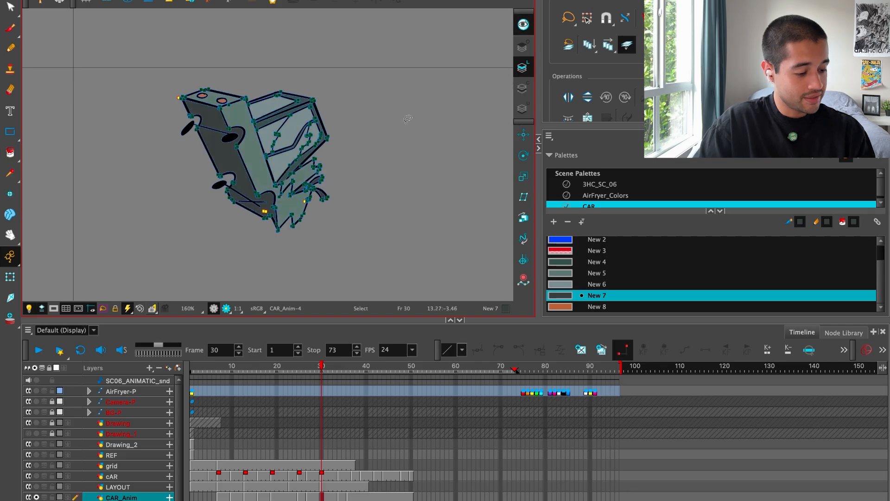
key("super+a")
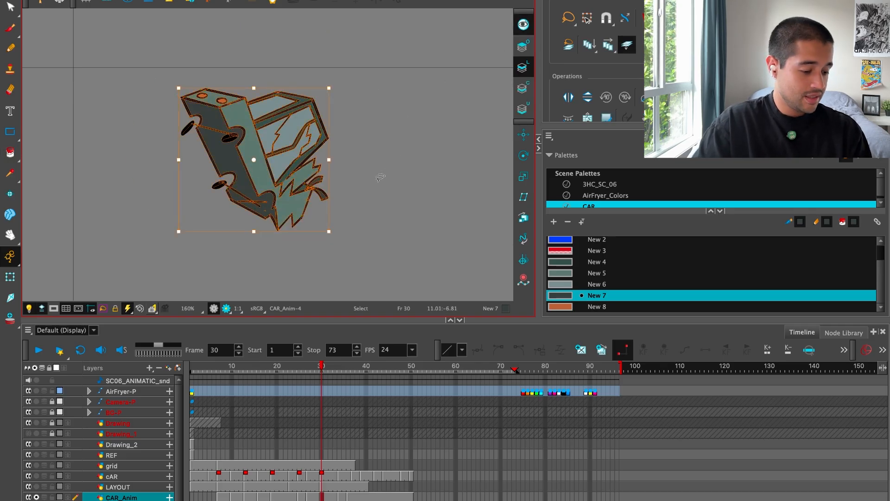
key("g")
left_click_drag(266, 259, 377, 203)
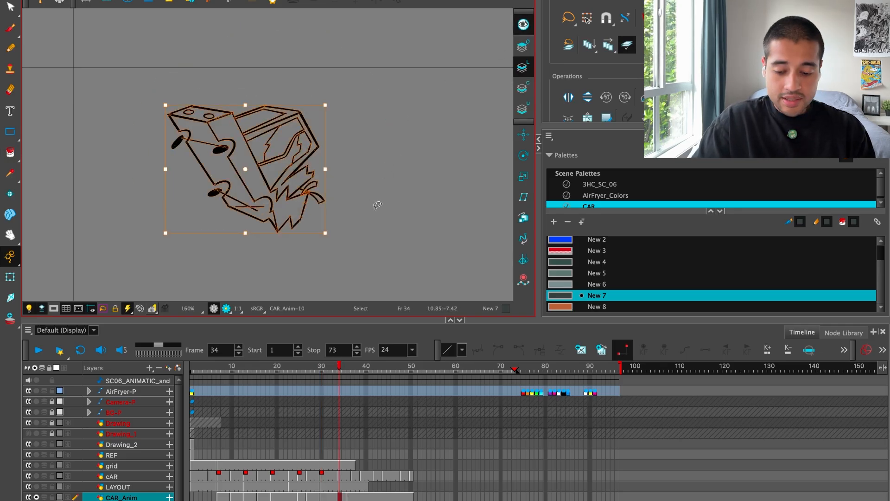
key("Delete")
key("super+v")
key("2")
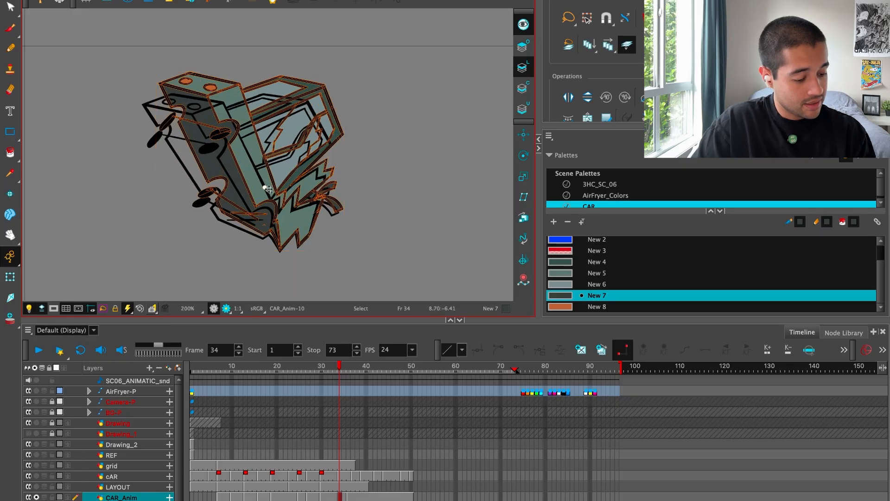
Move, rotate and squash the pasted painted car to match the frame 34 line drawing.
left_click_drag(167, 91, 147, 115)
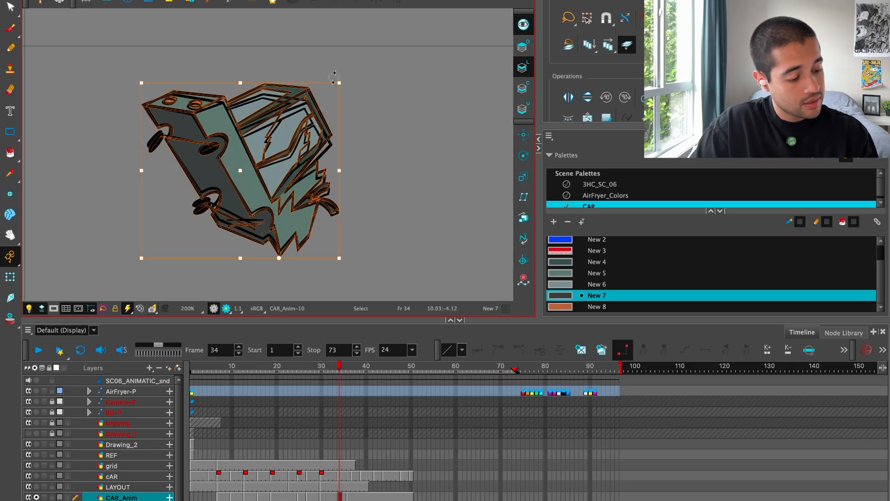
left_click_drag(343, 110, 329, 84)
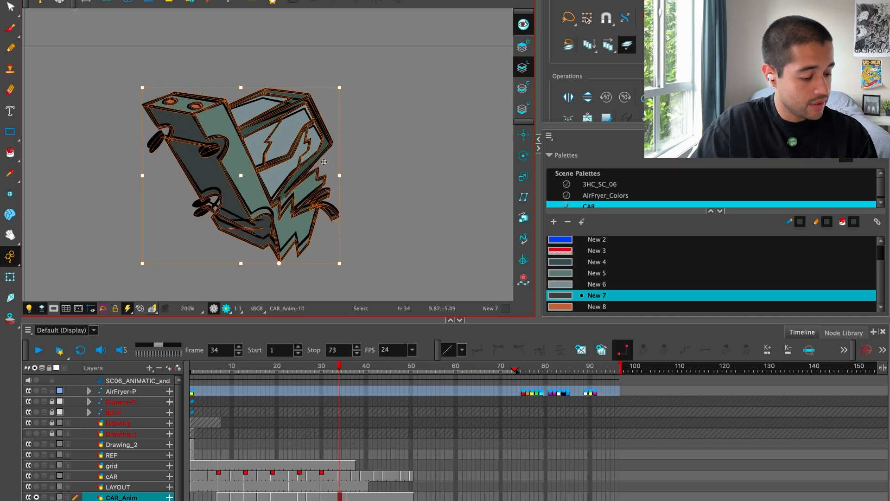
left_click_drag(241, 266, 242, 257)
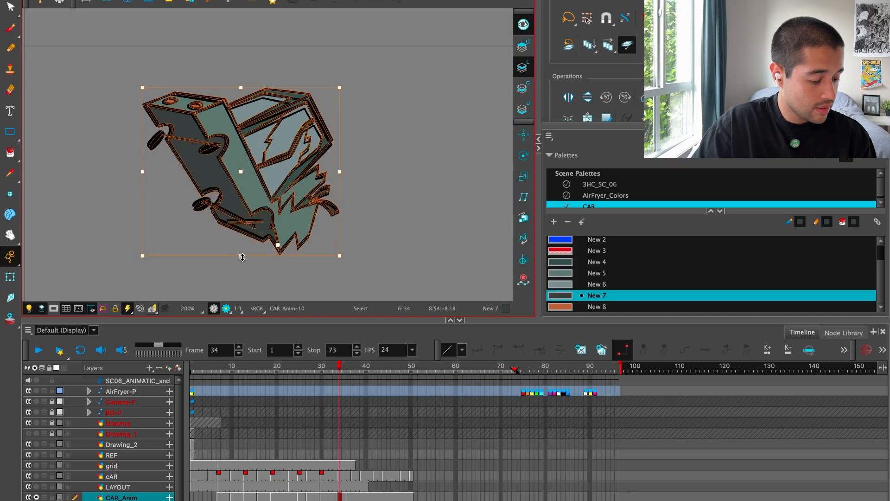
Replace the old frame 34 line drawing with the fitted painted car.
left_click(357, 195)
left_click_drag(291, 307, 414, 200)
key("Delete")
key("super+v")
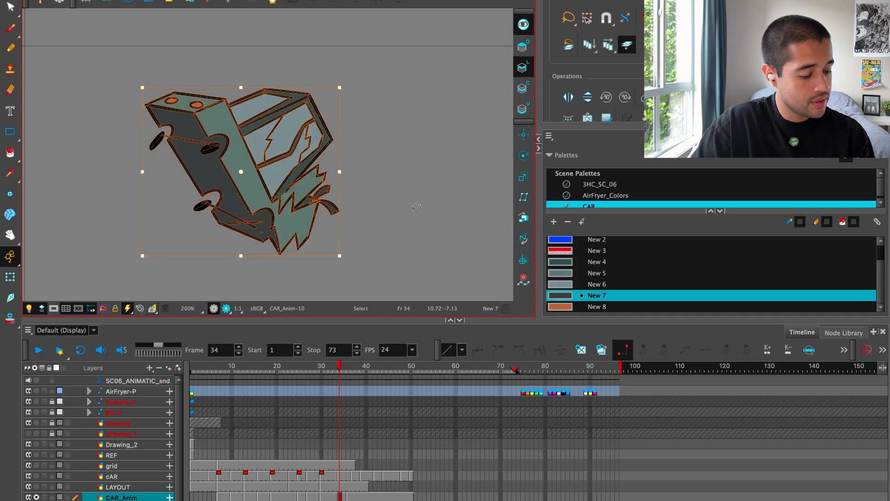
Flip between frame 34 and its neighbouring drawings to check the car's motion.
key("f")
key("g")
key("g")
key("f")
key("f")
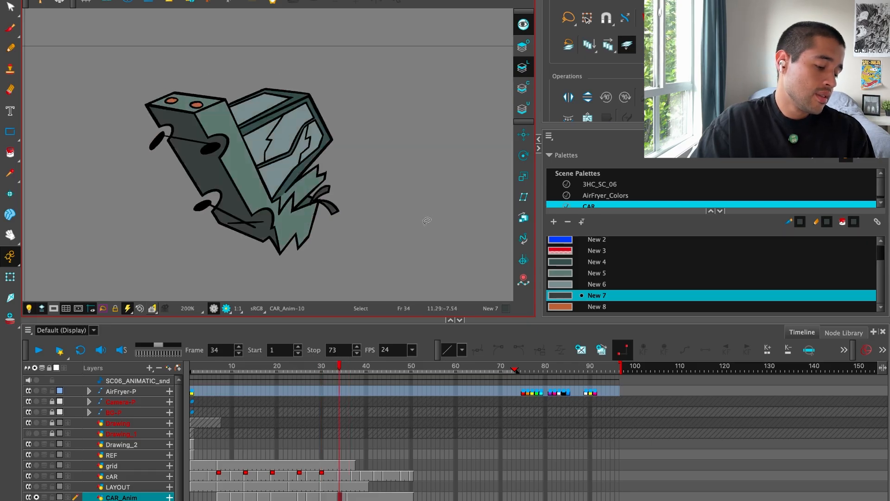
key("g")
key("g")
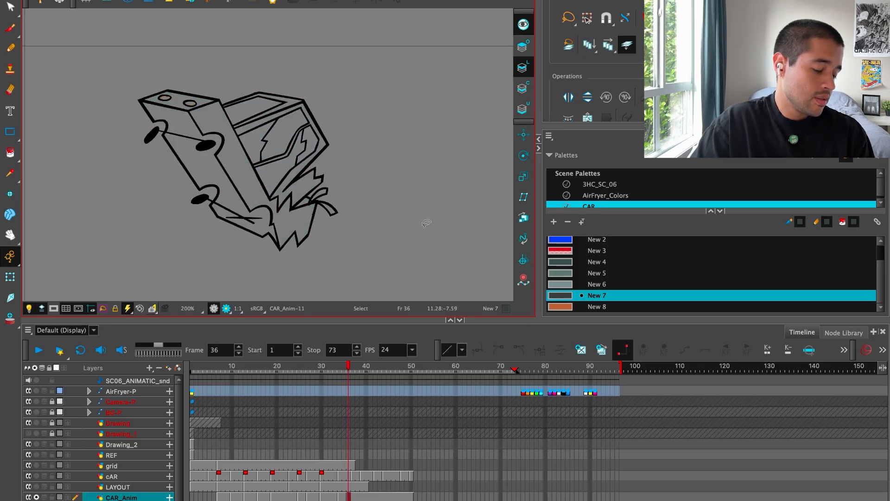
Copy the painted car from an earlier frame for use on frame 36.
key("f")
key("f")
left_click_drag(162, 182, 389, 234)
key("g")
key("g")
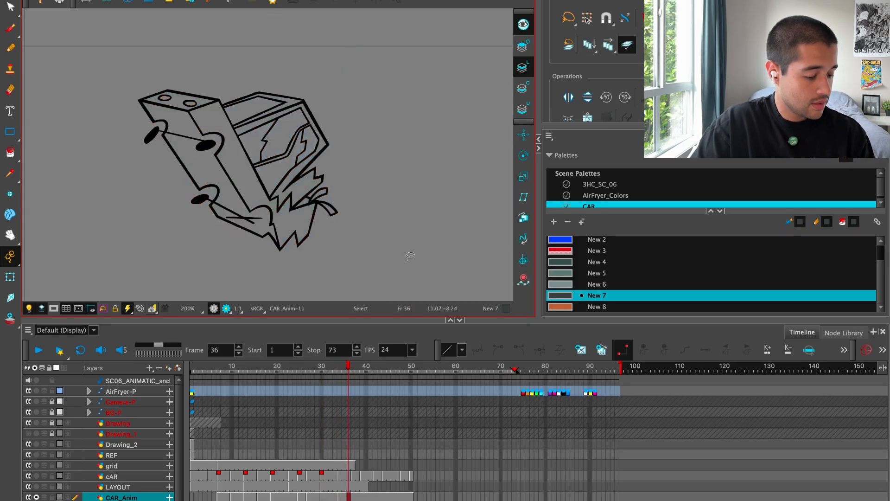
left_click_drag(391, 157, 362, 260)
key("Delete")
key("super+v")
key("super+z")
key("super+z")
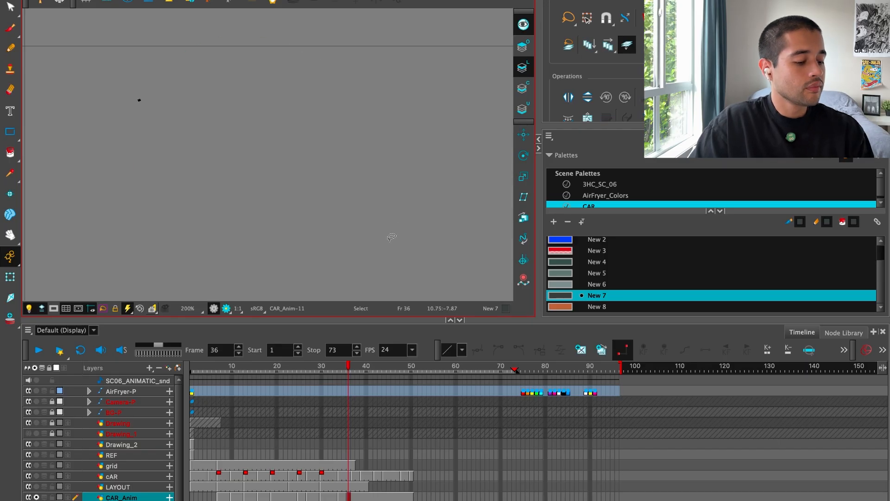
left_click_drag(408, 140, 99, 129)
left_click(405, 202)
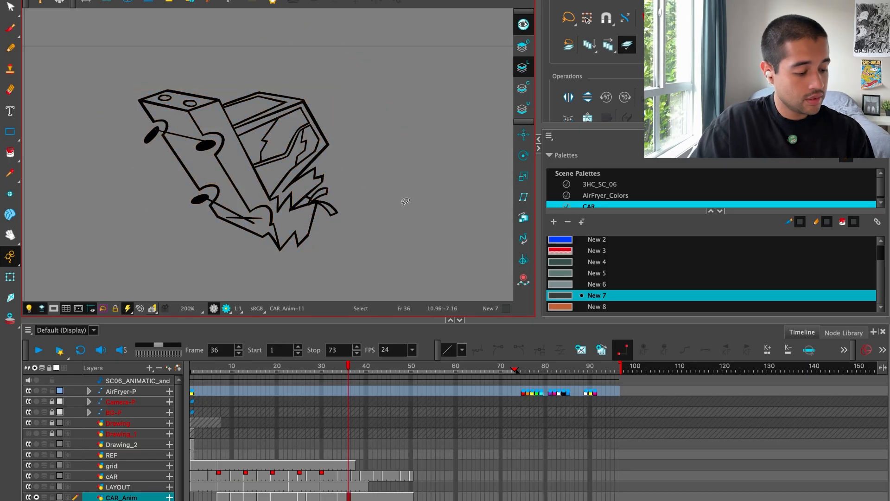
key("super+a")
left_click(406, 202)
Undo the pasting and fitting of the painted car on frame 34.
key("f")
key("super+v")
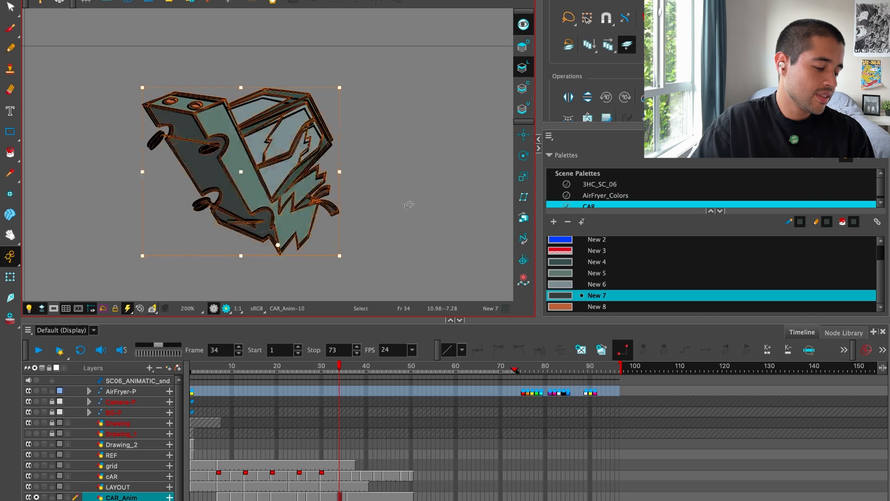
key("super+z")
key("super+z")
key("super+z")
key("super+z")
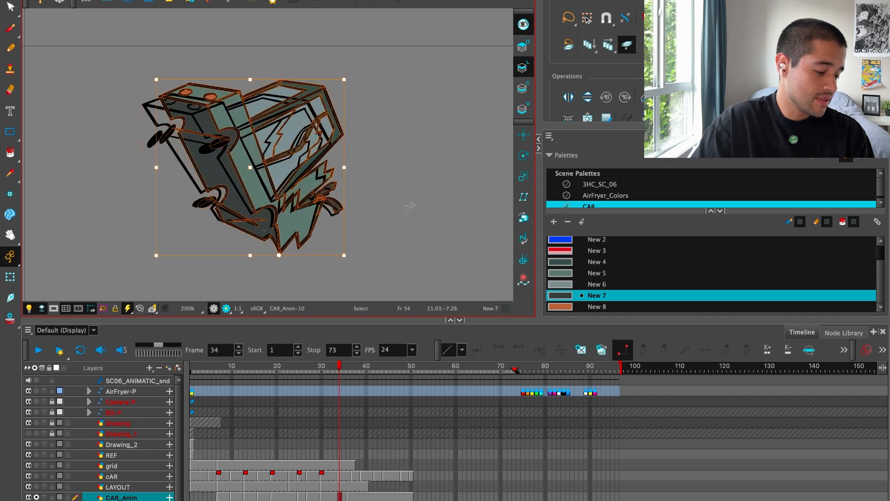
Switch to the colour art of frame 34 and fill the car's underside with New 7.
left_click(522, 86)
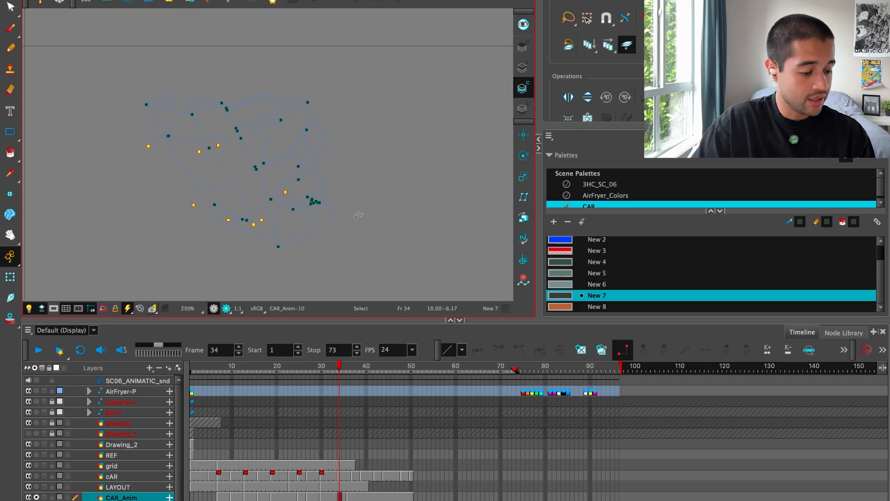
left_click_drag(358, 216, 370, 205)
key("alt+i")
left_click(203, 149)
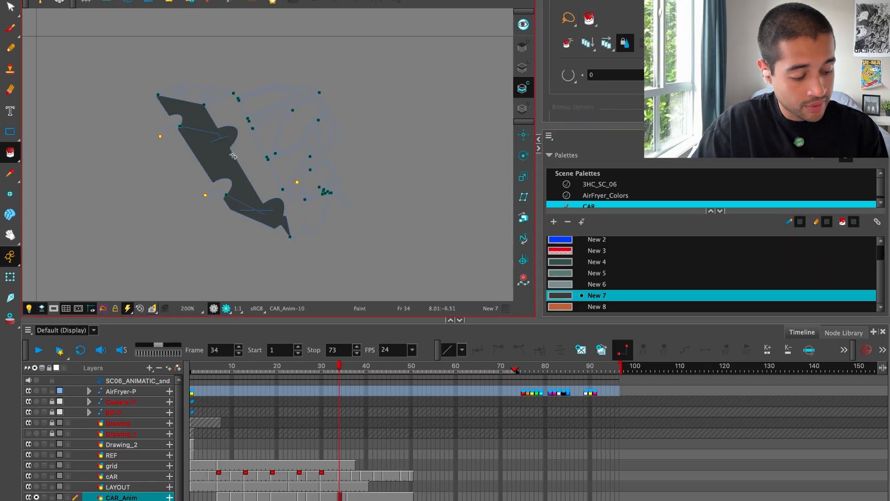
Fill frame 34's rear panel, side and crumpled front with New 5, closing the open gap beside the cabin with an invisible stroke.
key("2")
left_click(583, 273)
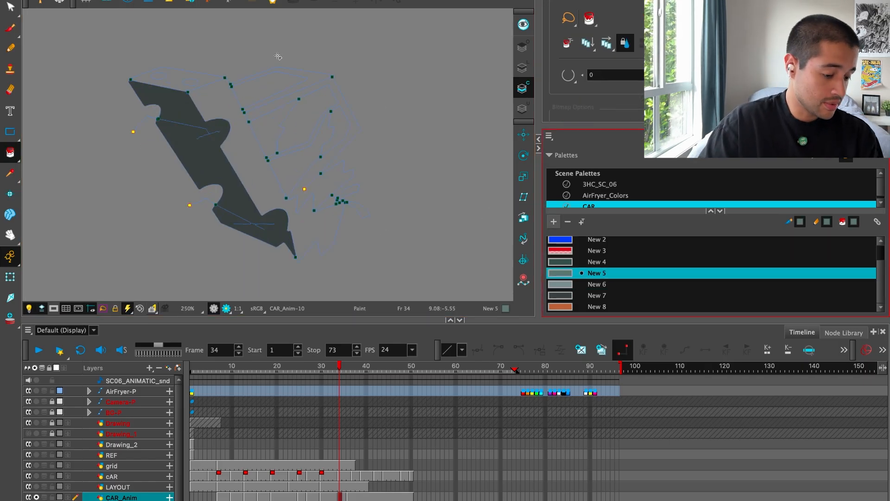
key("f")
key("g")
left_click_drag(245, 152, 254, 173)
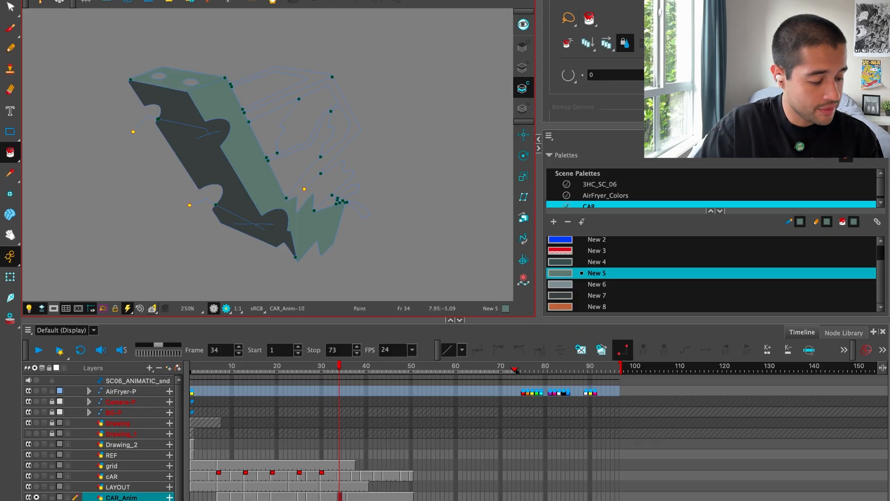
key("f")
key("g")
key("2")
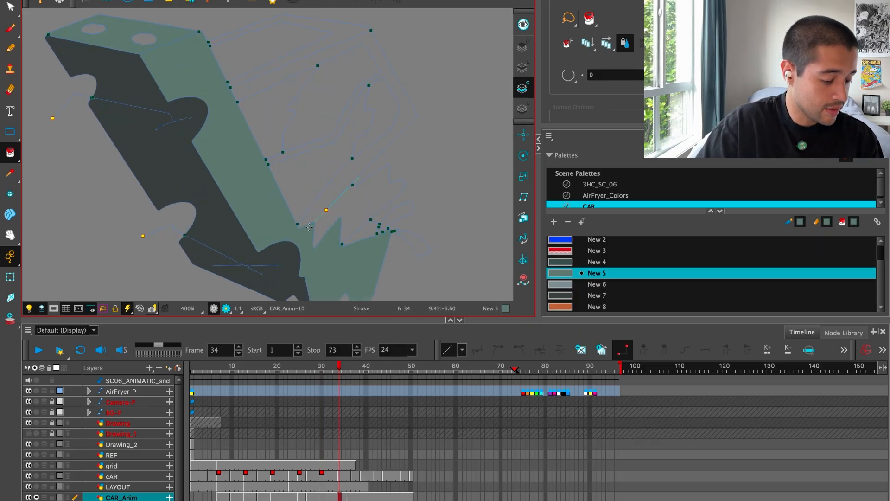
key("1")
key("f")
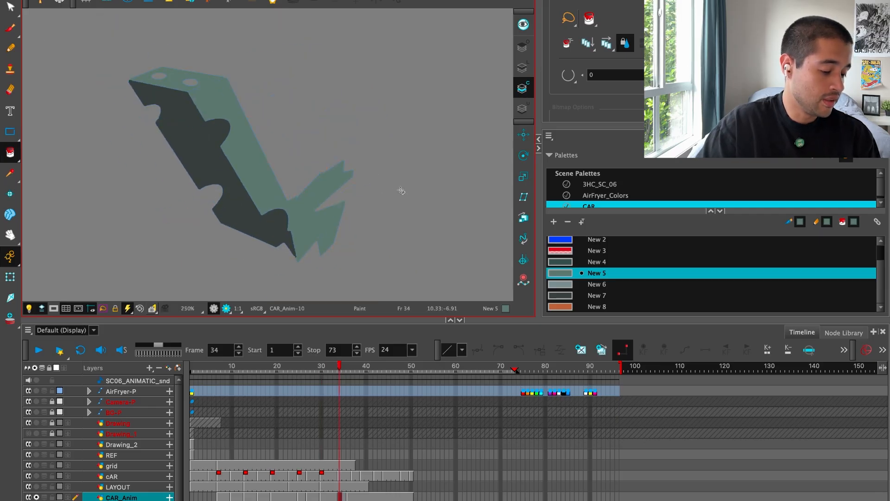
key("g")
Fill the car's roof and window frames on frame 34 with New 4, comparing against the neighbouring drawings.
left_click(590, 263)
left_click_drag(309, 79, 311, 86)
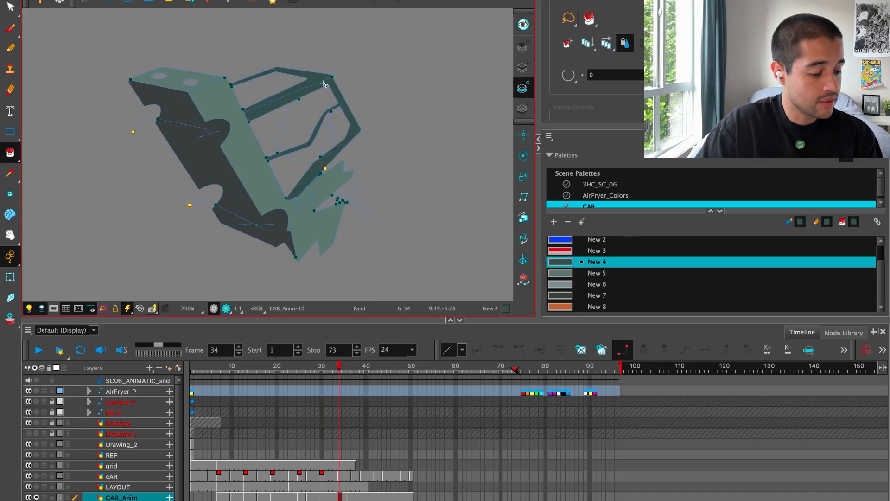
key("f")
key("g")
key("f")
key("g")
key("f")
key("g")
Fill the two oval lights on frame 34's rear panel with New 8.
left_click(560, 306)
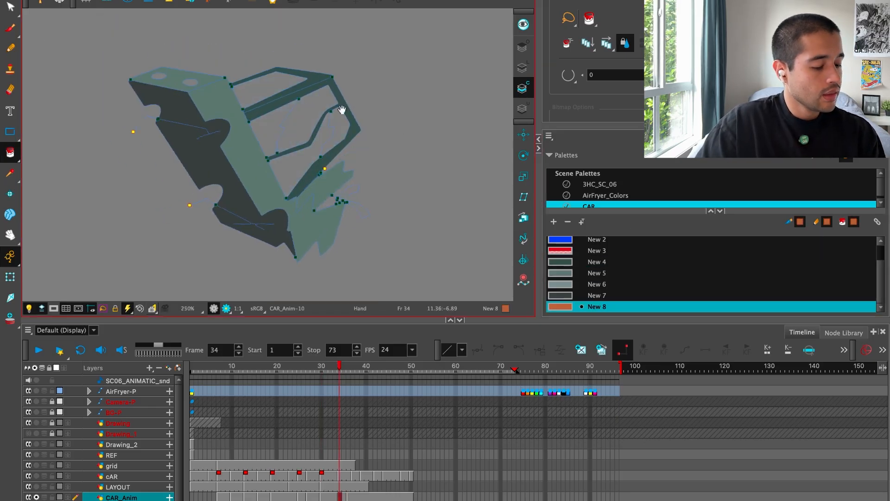
key("2")
left_click_drag(168, 59, 192, 107)
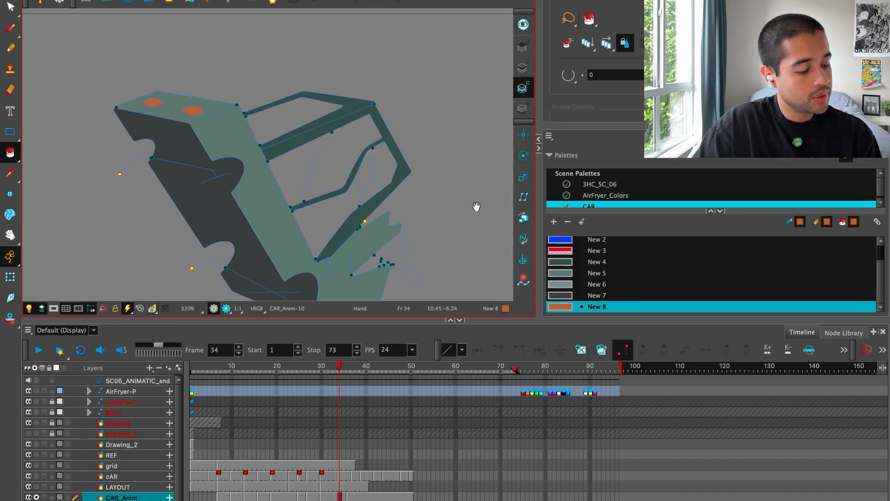
Fill all window panes of the car on frame 34 with New 6.
left_click_drag(477, 207, 473, 167)
left_click(560, 284)
left_click_drag(302, 91, 296, 132)
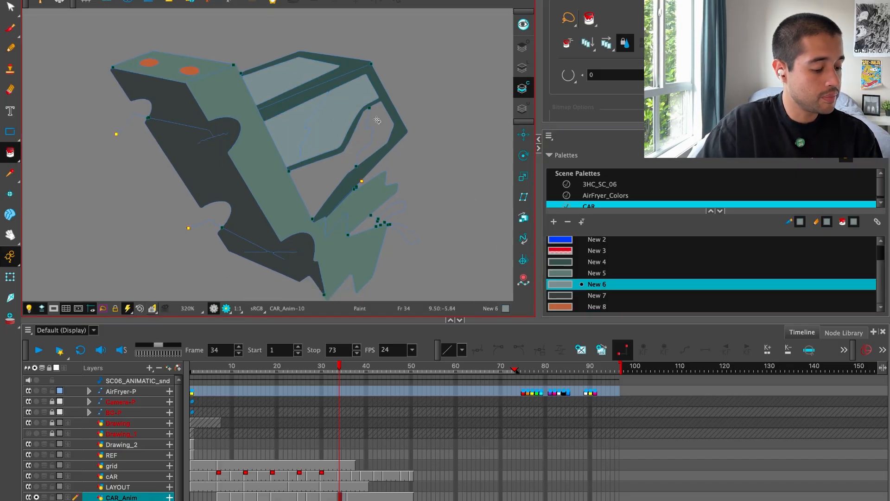
left_click_drag(377, 120, 351, 143)
key("1")
left_click_drag(394, 212, 396, 171)
Fill the two bent bumper strips on frame 34 with New 7, using the painted car on frame 30 as reference.
key("f")
key("g")
key("f")
key("2")
key("2")
left_click_drag(469, 202, 370, 219)
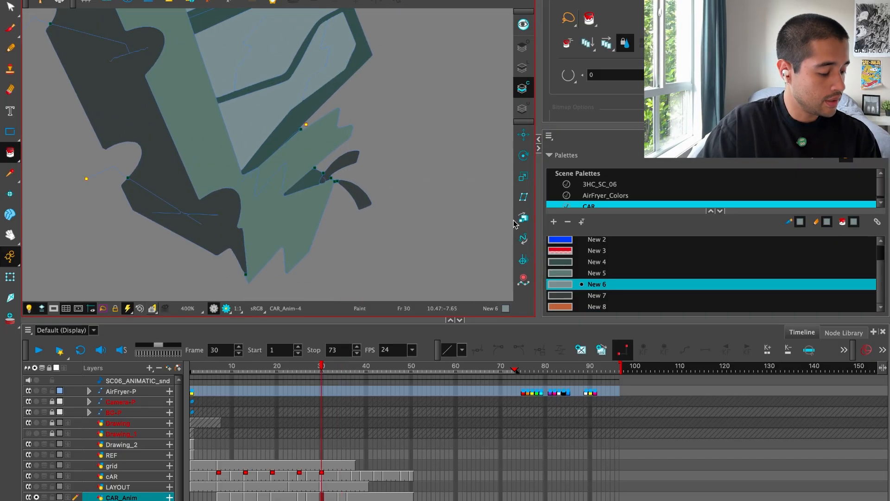
key("g")
left_click(575, 296)
key("2")
left_click_drag(351, 177, 372, 223)
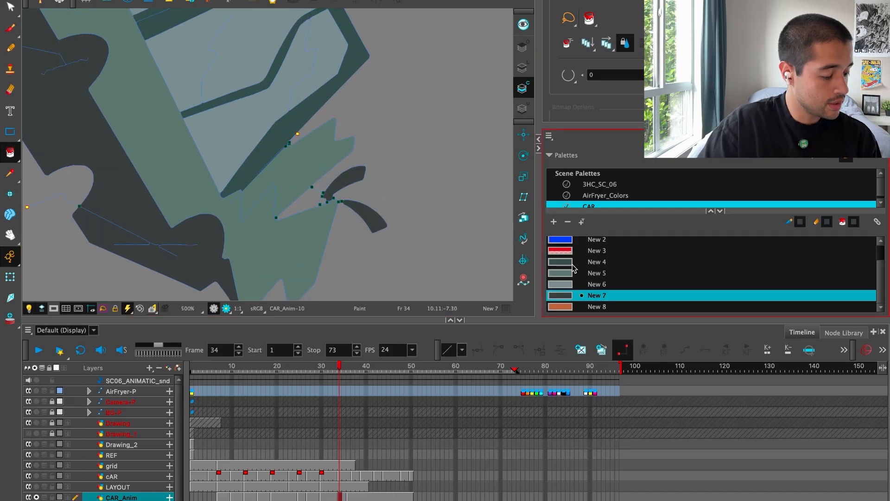
Fill the wedge beside the bumper strips on frame 34 with New 4 and reselect New 7 for the remaining gaps.
left_click(574, 263)
left_click(575, 307)
left_click(576, 295)
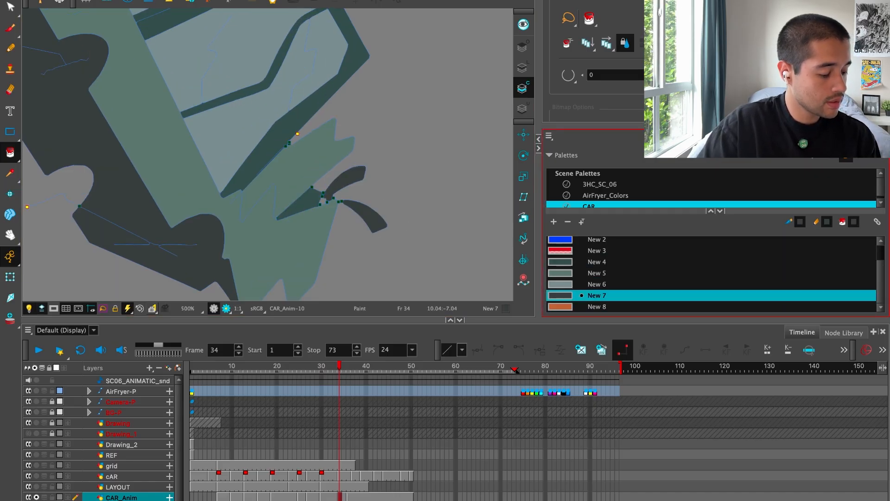
Flip between frame 34 and the neighbouring car drawings to check the painted areas.
key("f")
key("g")
key("1")
key("1")
key("1")
mouse_move(362, 226)
left_mouse_down()
mouse_move(372, 221)
mouse_move(357, 228)
left_mouse_up()
key("f")
key("1")
key("g")
key("g")
Fill frame 36's bent bumper strips with New 7 and the wedge beside them with New 4.
key("2")
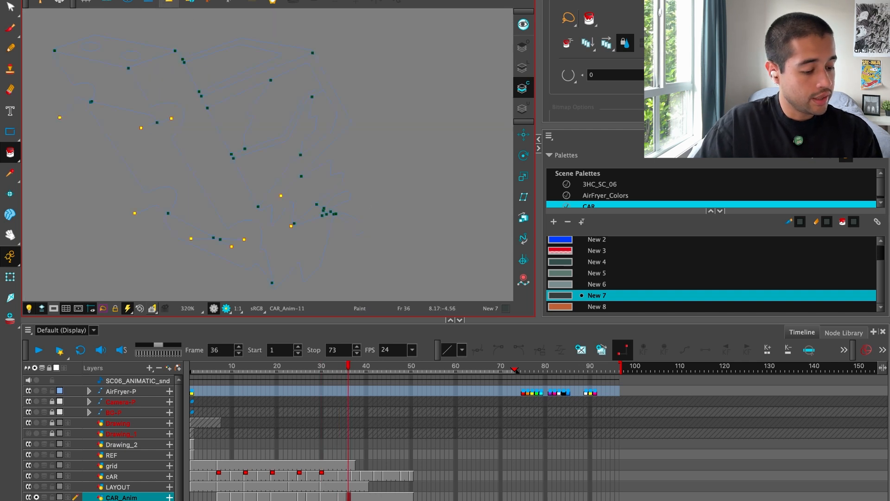
left_click(347, 111)
key("2")
key("2")
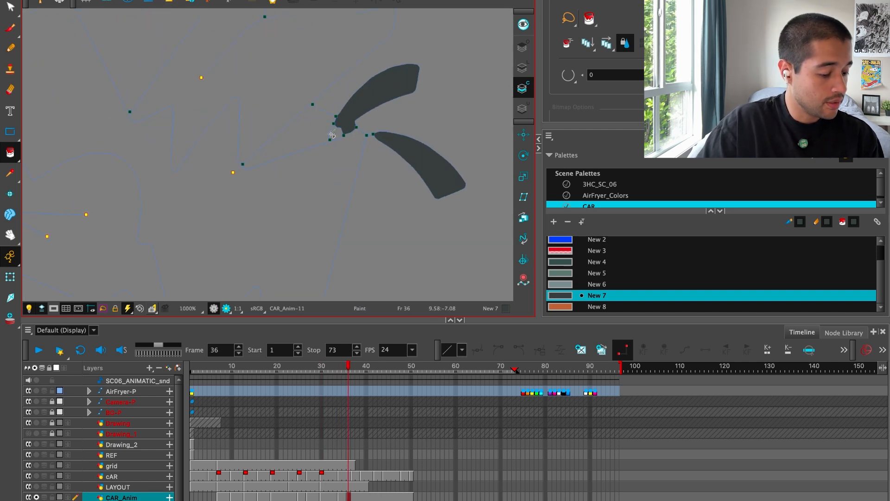
left_click(334, 134)
left_click(589, 262)
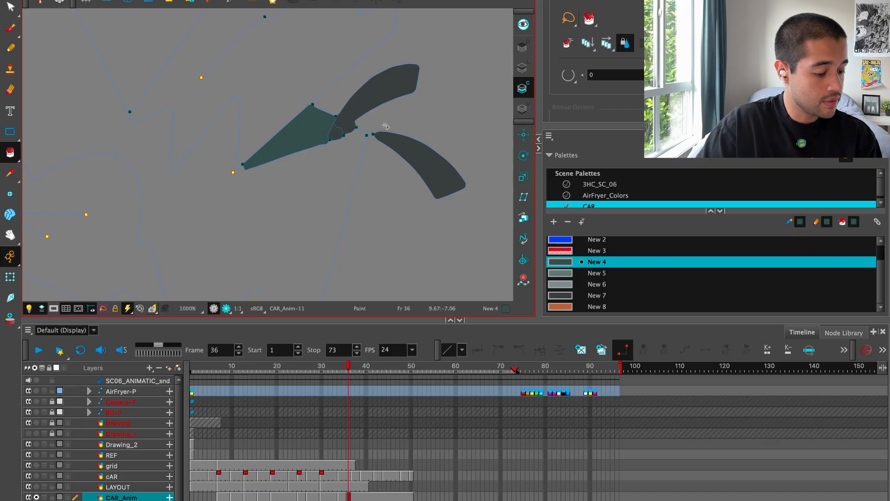
Fill the car's side and crumpled front on frame 36 with New 5.
key("1")
key("1")
key("1")
left_click(579, 273)
left_click(332, 174)
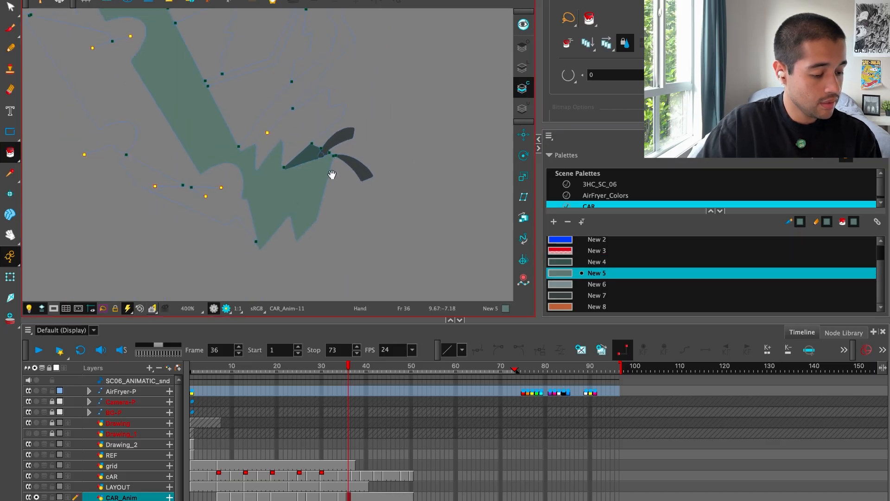
key("2")
left_click(303, 168)
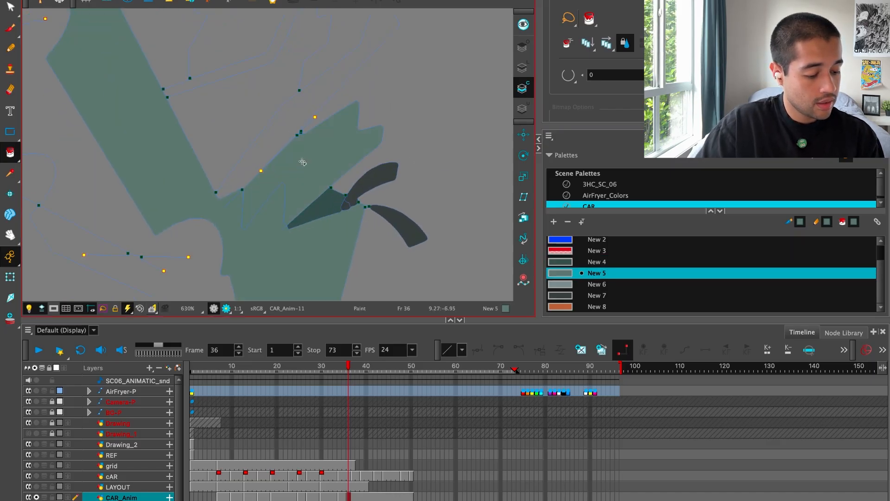
key("1")
Fill the roof and window frames of the car on frame 36 with New 4.
left_click(579, 261)
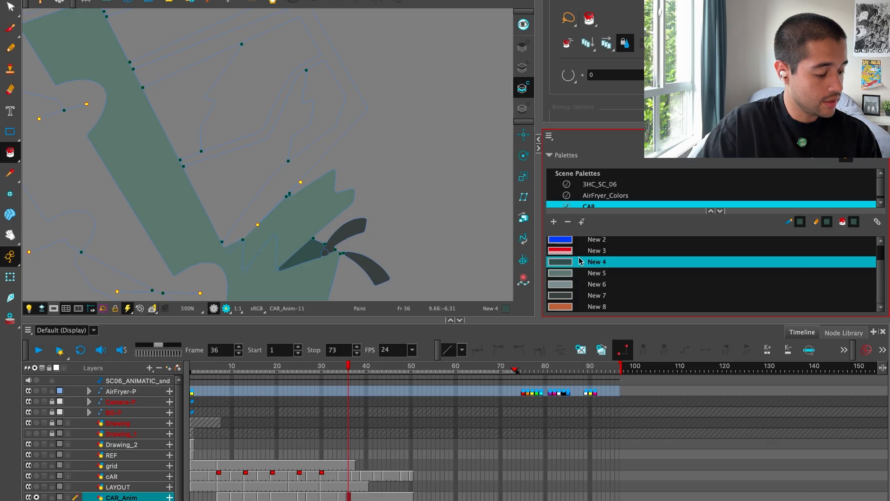
left_click(317, 159)
key("1")
left_click_drag(322, 78, 343, 143)
left_click(289, 102)
Fill every window pane of the car on frame 36 with New 6.
left_click(586, 284)
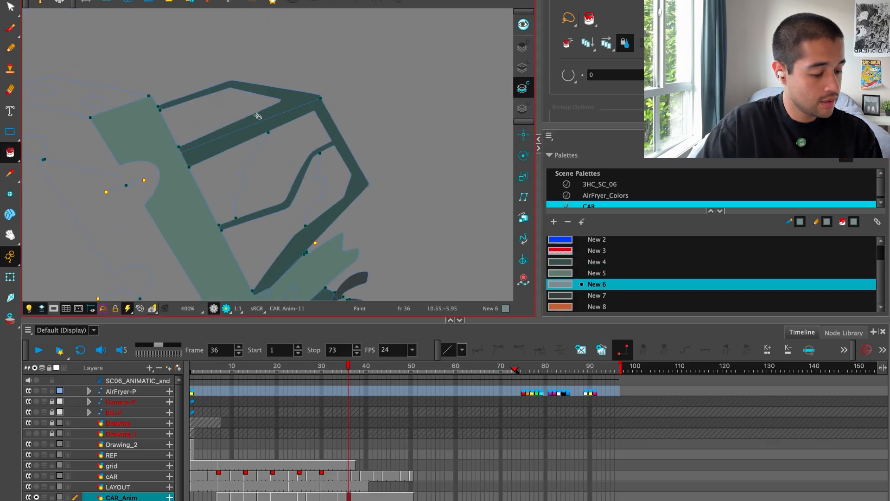
left_click(236, 110)
left_click(245, 155)
left_click(280, 169)
left_click(337, 177)
left_click(294, 217)
key("1")
key("1")
left_click_drag(361, 229, 455, 193)
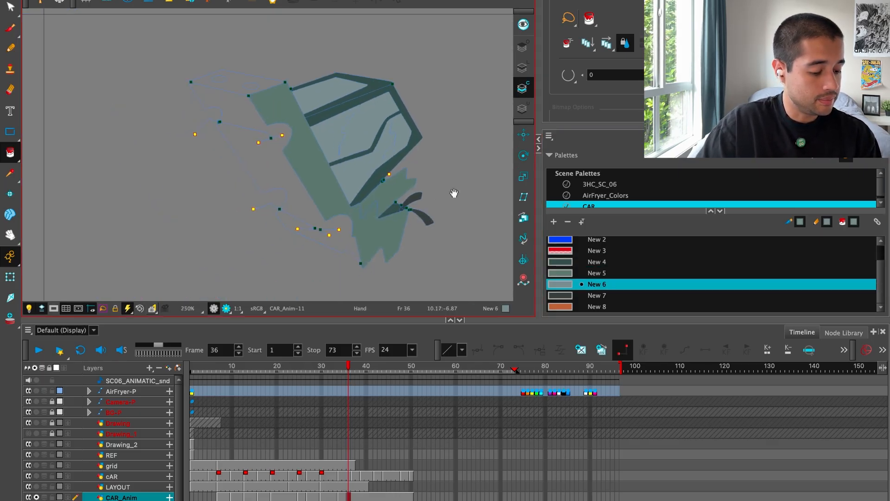
Fill the car's underside on frame 36 with New 7.
key("2")
left_click(584, 295)
left_click(284, 191)
left_click_drag(323, 125, 352, 199)
key("2")
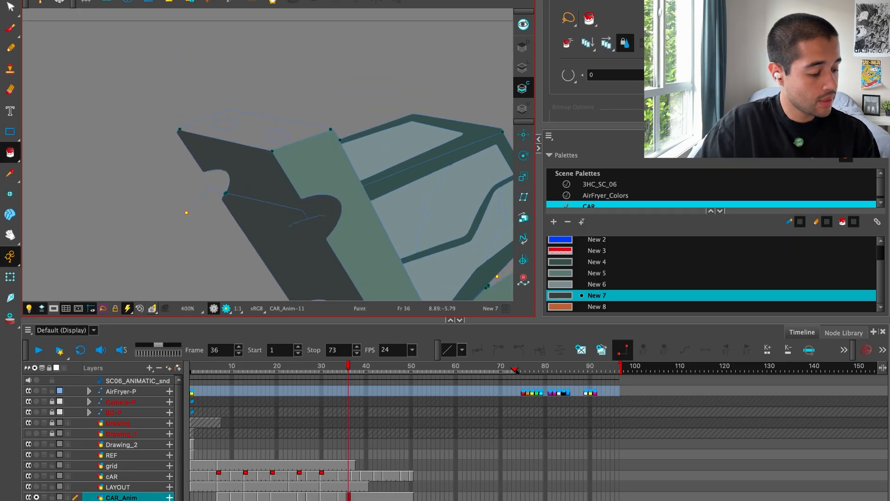
Fill frame 36's rear panel with New 5 and its two oval lights with New 8.
left_click(584, 273)
left_click(250, 126)
key("2")
left_click(583, 307)
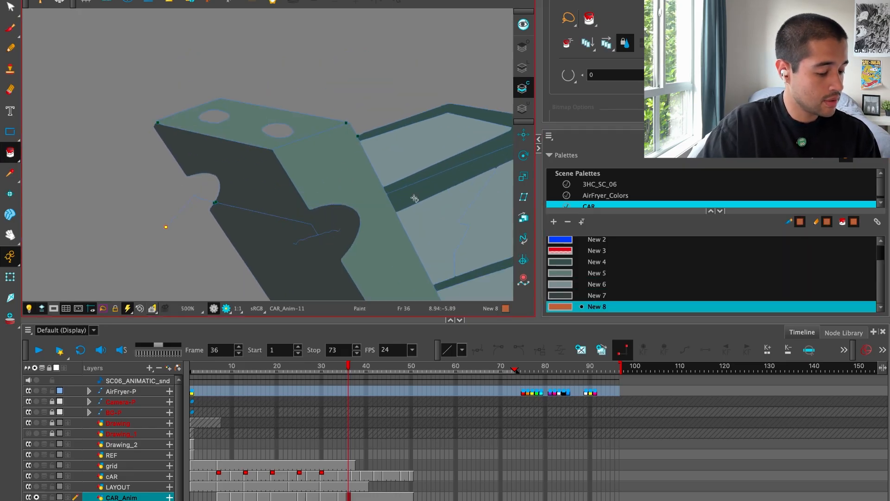
left_click(214, 117)
Select and copy one of the orange lights on frame 36.
key("alt+s")
key("1")
key("1")
left_click_drag(388, 163, 407, 144)
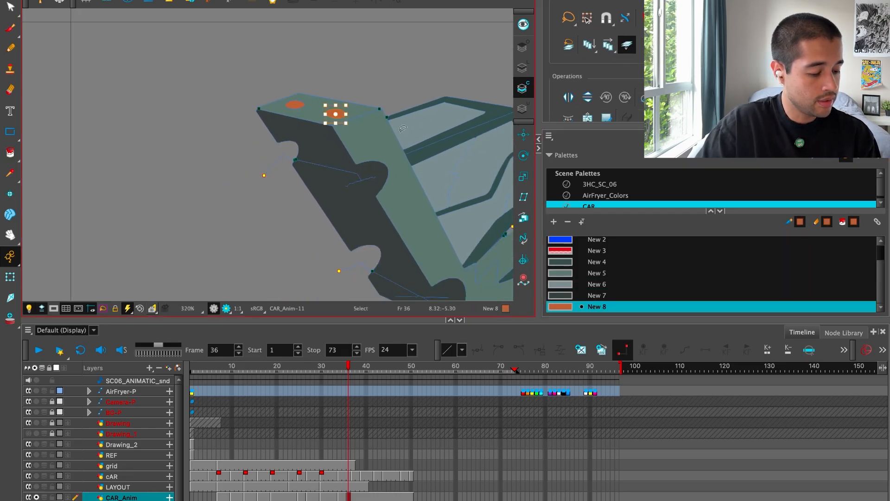
Flip back through the painted car drawings to frame 13, checking each for its orange lights.
key("f")
key("f")
key("f")
key("f")
key("1")
left_click_drag(373, 219, 447, 110)
key("g")
key("g")
key("f")
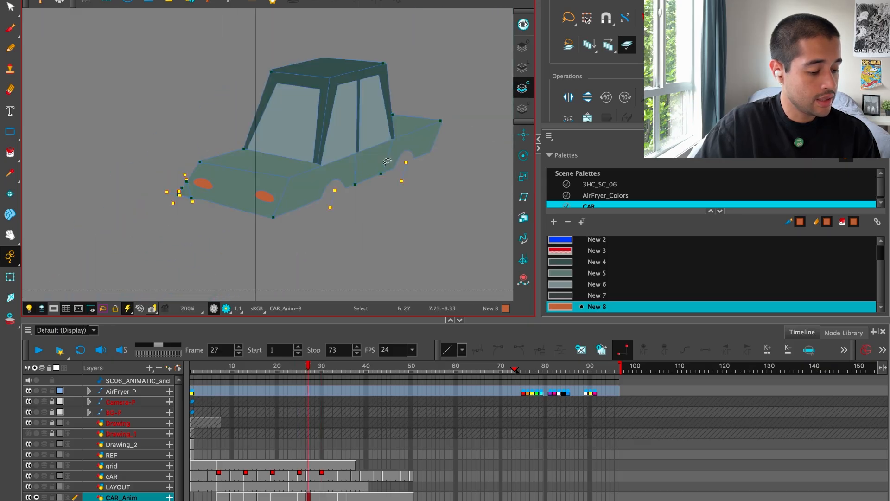
key("f")
key("f")
key("1")
left_click_drag(333, 182, 425, 187)
key("f")
key("f")
key("f")
key("g")
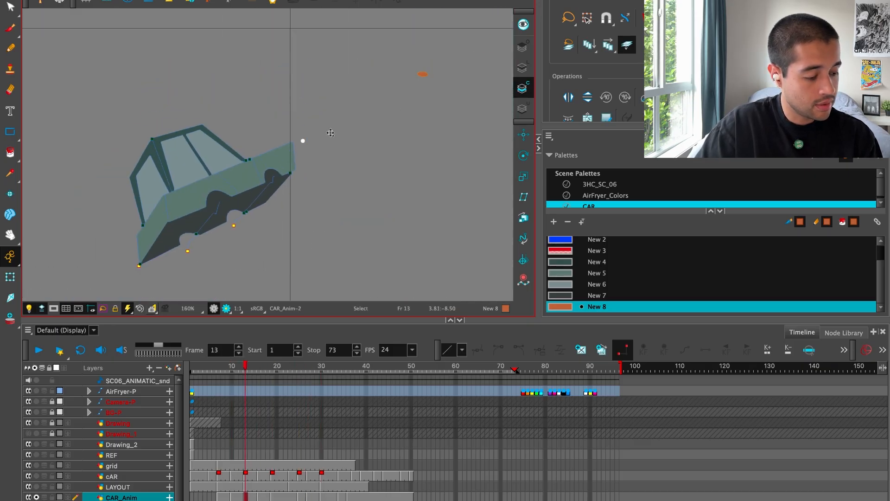
Fit the pasted orange light to the narrow end panel of frame 13's car and add a second, smaller light below it.
left_click_drag(198, 205, 198, 205)
left_click_drag(202, 212, 340, 133)
key("2")
key("2")
key("2")
key("2")
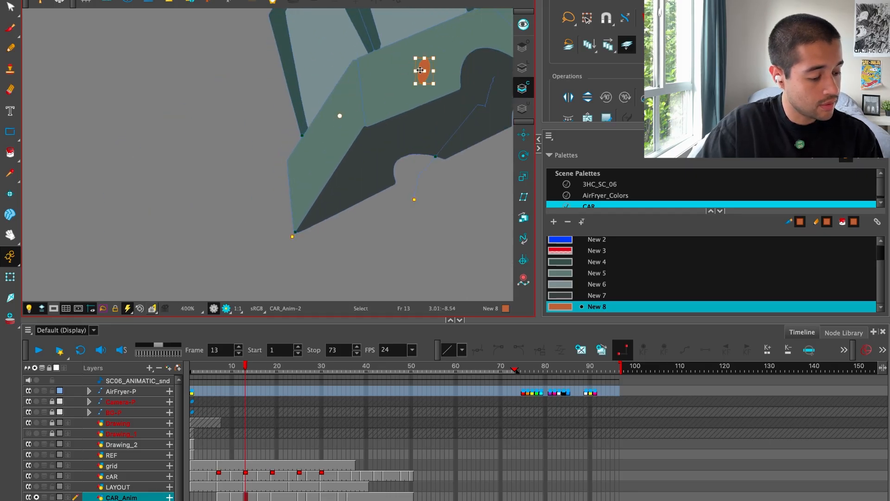
key("2")
left_click_drag(344, 109, 372, 94)
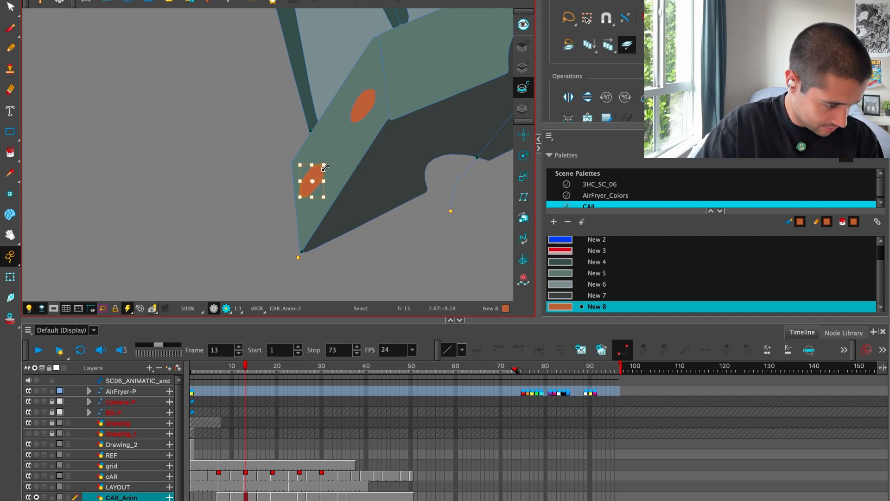
left_click_drag(379, 187, 324, 223)
Paste the two orange lights onto the car on frame 16 and compare them with the neighbouring drawing.
key("period")
key("period")
key("period")
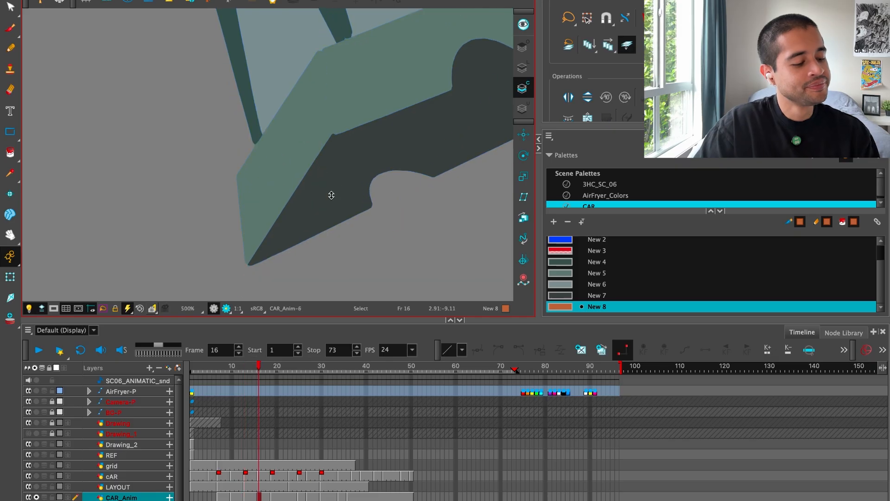
key("f")
key("g")
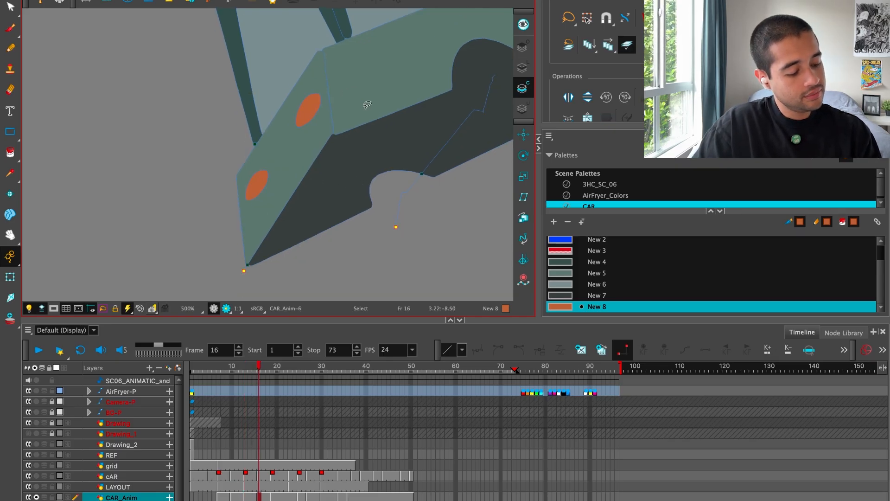
key("f")
key("g")
key("f")
key("g")
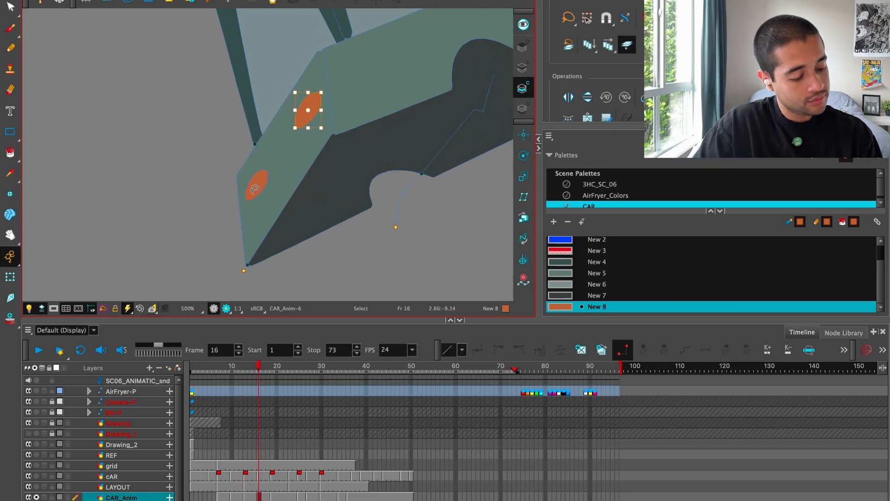
Paste the two orange lights onto the car on frame 19 and flip between neighbouring drawings to compare their positions.
key("f")
key("g")
key("f")
key("g")
key("g")
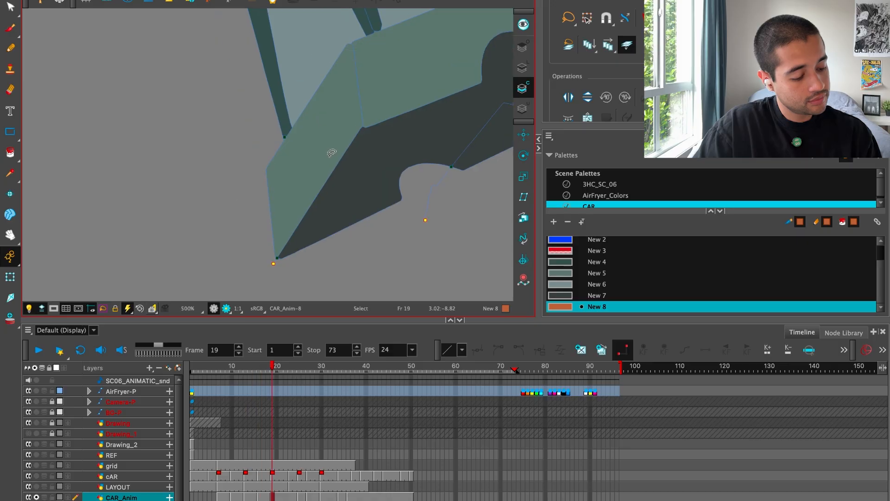
key("f")
key("g")
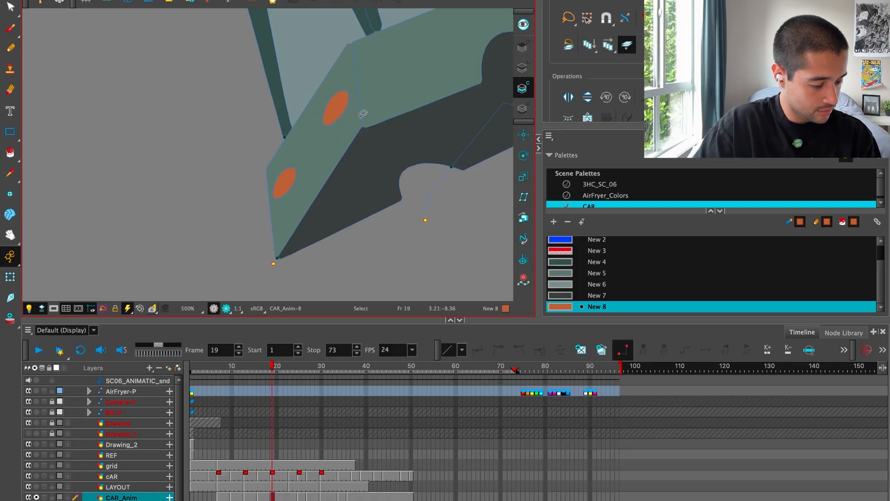
key("f")
key("g")
key("f")
key("g")
key("f")
key("g")
key("1")
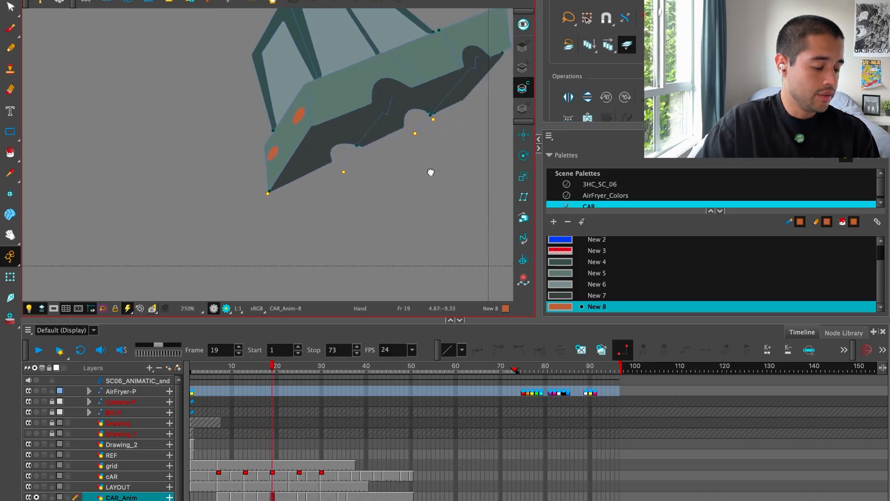
Play the car animation from the first frame and replay its opening to check the colours and lights.
left_click_drag(430, 173, 382, 227)
key("1")
key("1")
left_click(191, 368)
key("Return")
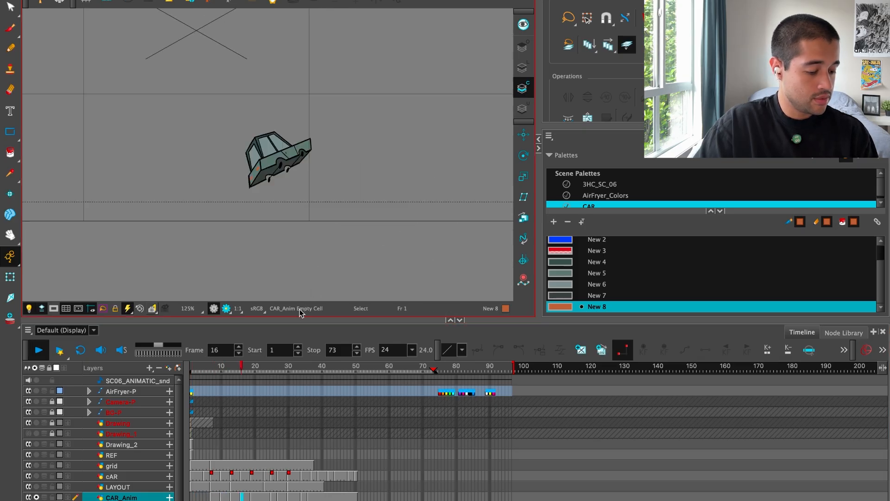
left_click(215, 370)
key("Return")
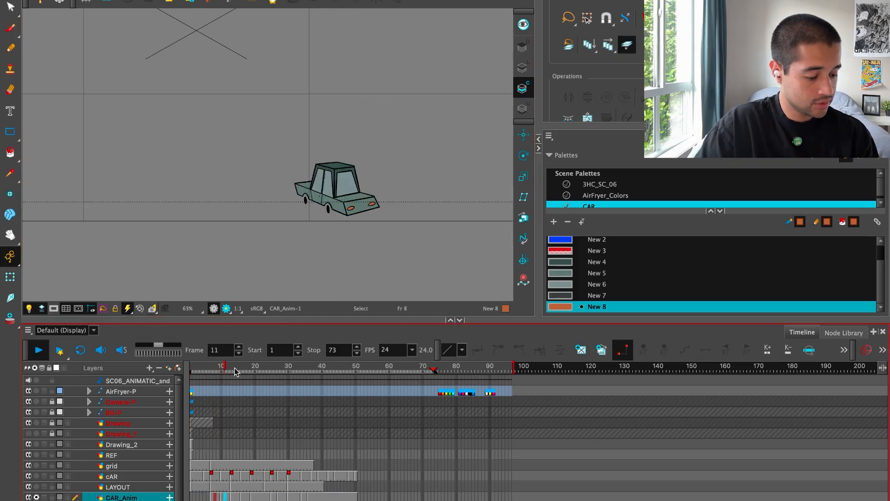
Flip through the opening drawings around frames 1, 7 and 10, checking which car still lacks colour.
left_click(220, 369)
key("g")
key("f")
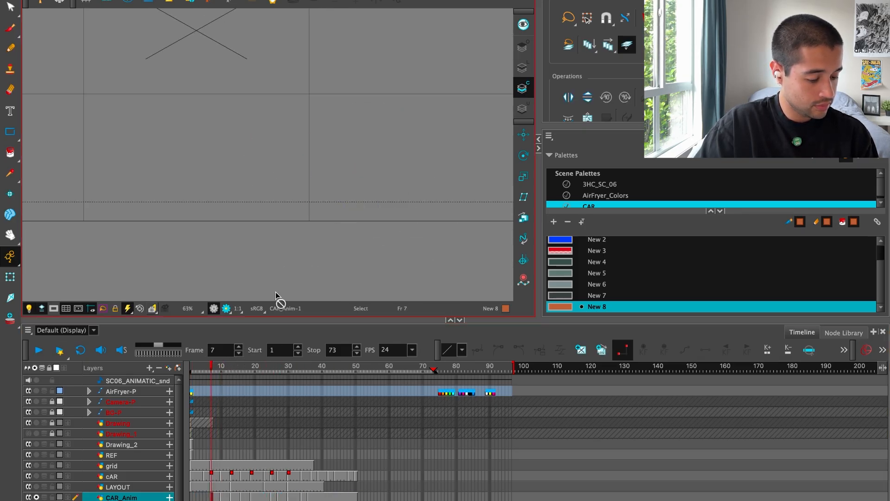
left_click(30, 308)
scroll(372, 217, "up", 3)
key("g")
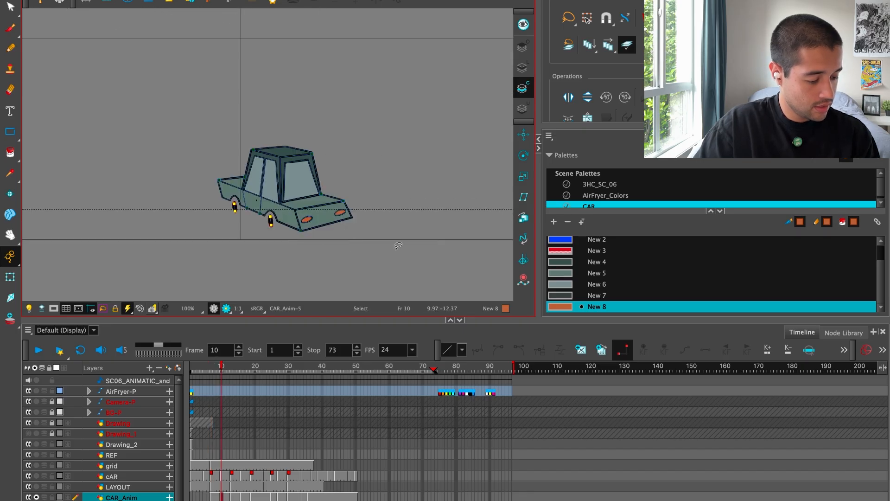
key("f")
key("g")
key("f")
key("f")
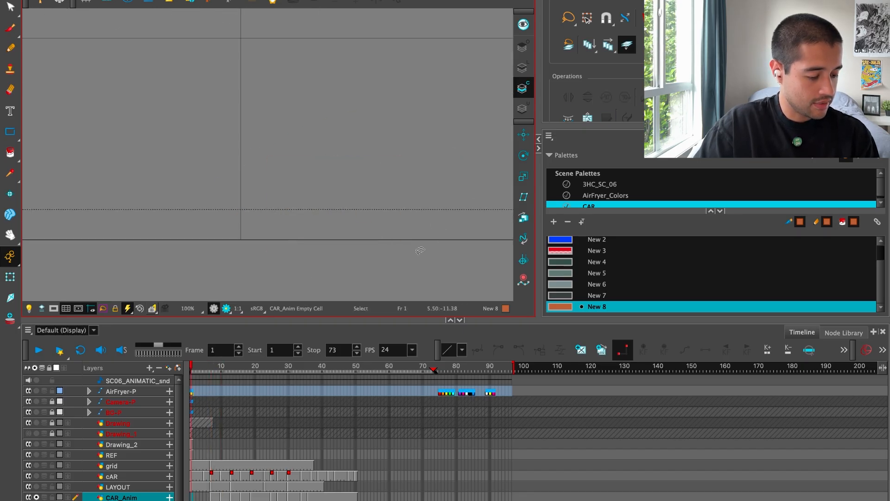
Copy the coloured car from frame 10 and paste it over the uncoloured outline on frame 7.
key("g")
key("g")
key("super+a")
key("super+c")
key("f")
key("super+v")
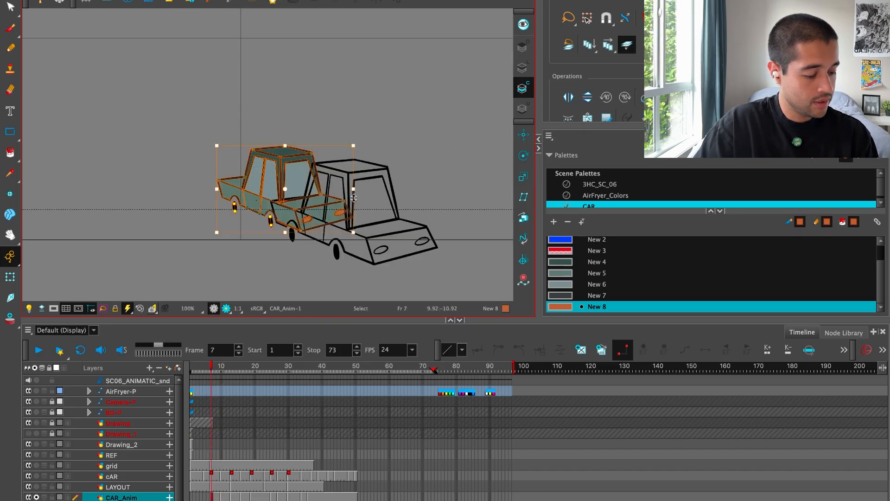
Try to move and enlarge the pasted car so that it fits the existing outline on frame 7.
left_click_drag(289, 171, 337, 192)
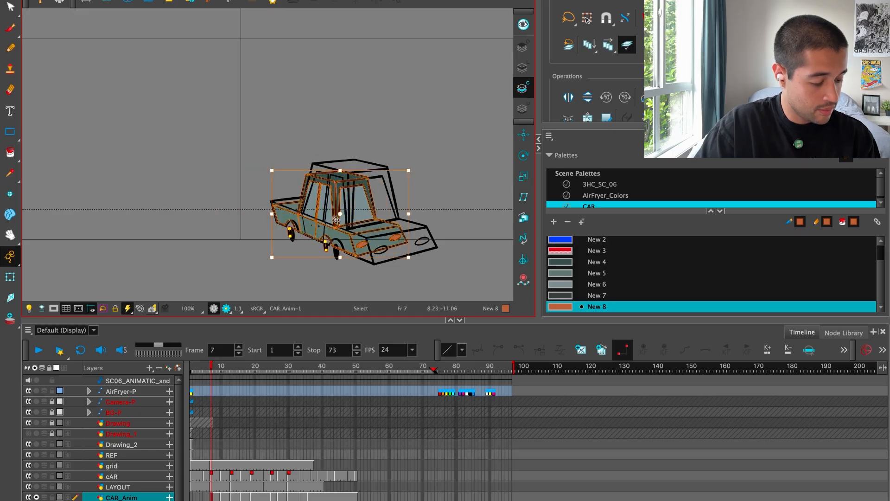
mouse_move(412, 172)
left_mouse_down()
mouse_move(427, 163)
mouse_move(419, 180)
left_mouse_up()
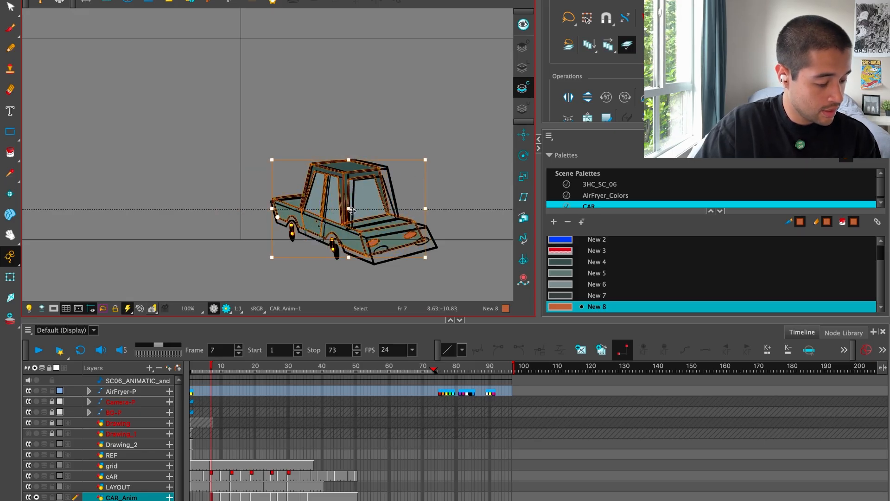
left_click(362, 236)
key("super+z")
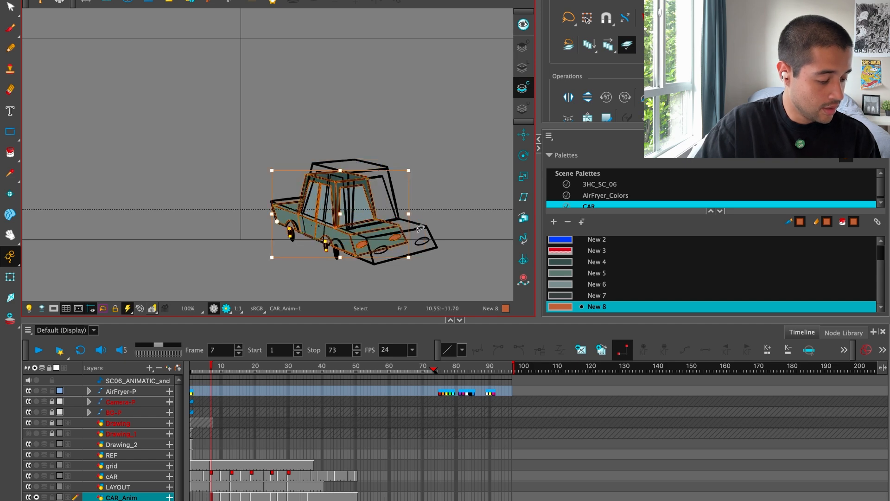
key("shift+super+z")
left_click(416, 186)
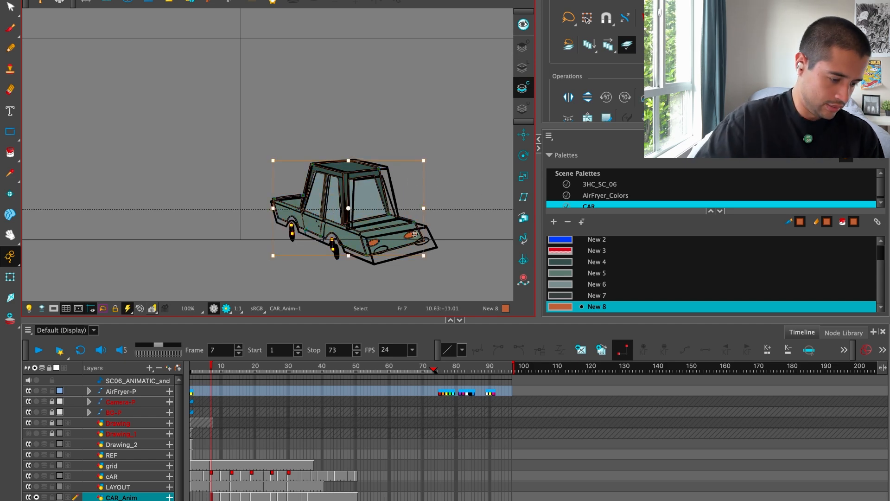
scroll(415, 234, "up", 4)
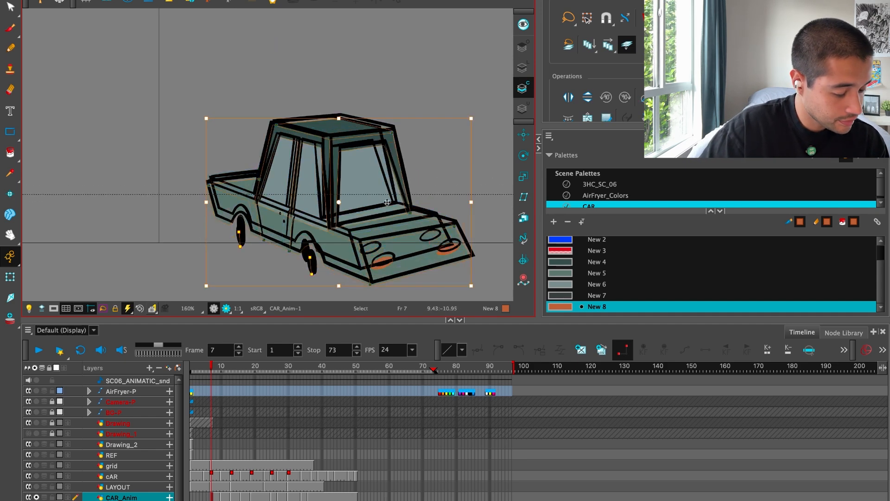
Turn on the preview of all art layers and undo the car pasted on frame 7, including its move and scaling.
key("super+z")
left_click(523, 25)
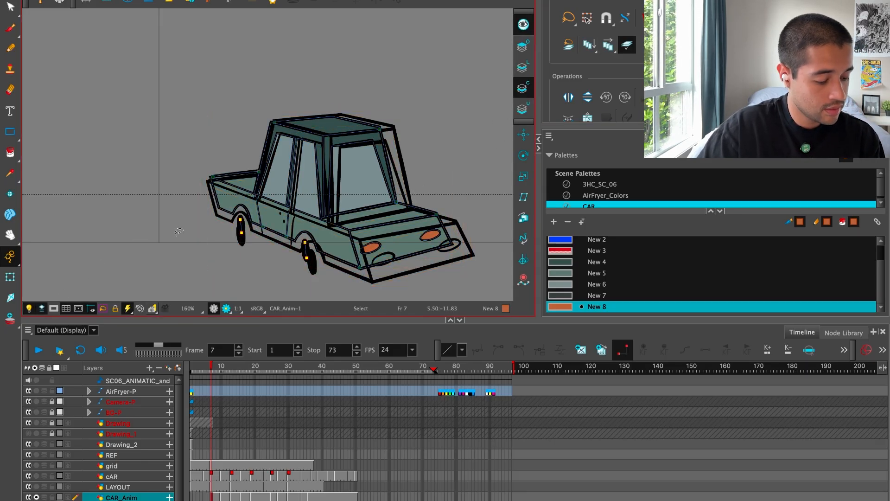
key("super+z")
key("super+z")
key("super+z")
key("super+z")
key("1")
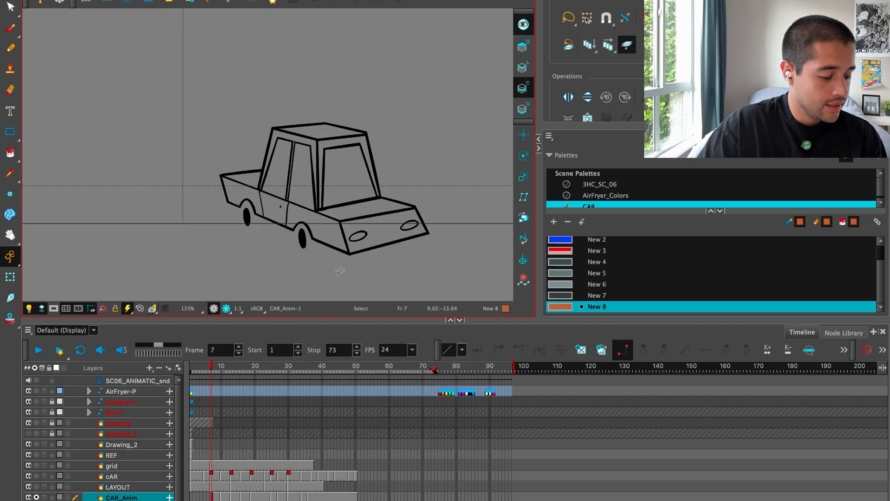
Select and copy the complete coloured car on frame 10 again.
key("f")
key("g")
key("g")
key("1")
key("super+a")
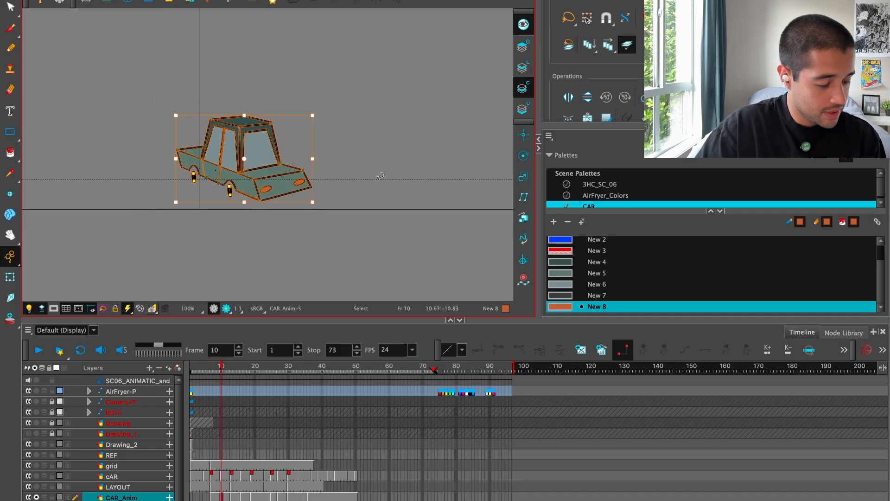
key("super+c")
Paste the coloured car on frame 7, then move and enlarge it to match the uncoloured outline.
key("g")
key("f")
key("f")
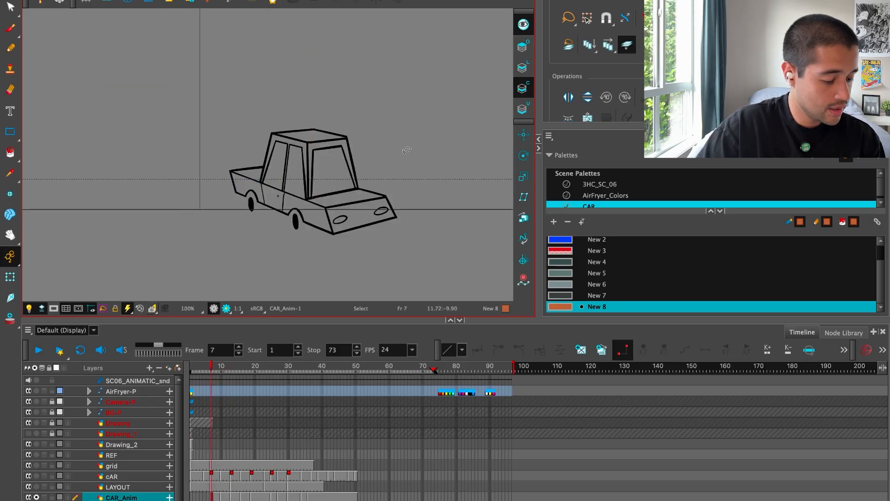
key("super+v")
left_click_drag(248, 138, 302, 160)
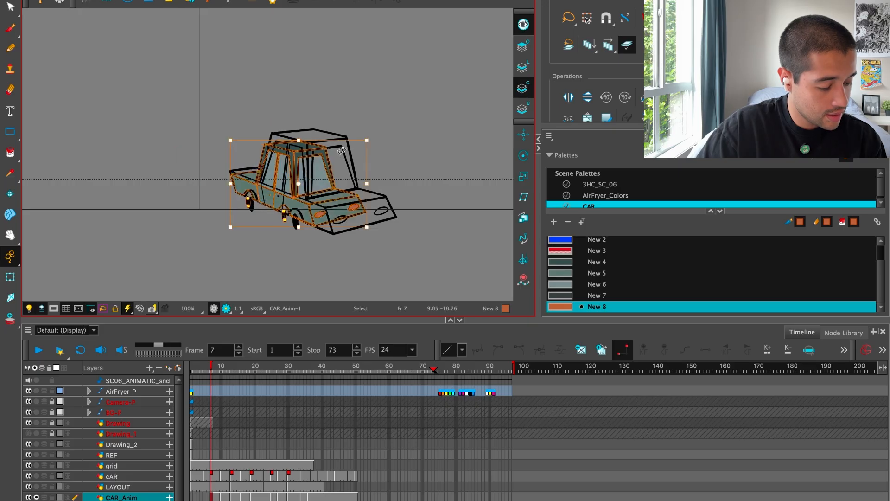
left_click_drag(366, 140, 374, 128)
left_click_drag(311, 161, 329, 168)
left_click_drag(332, 169, 336, 165)
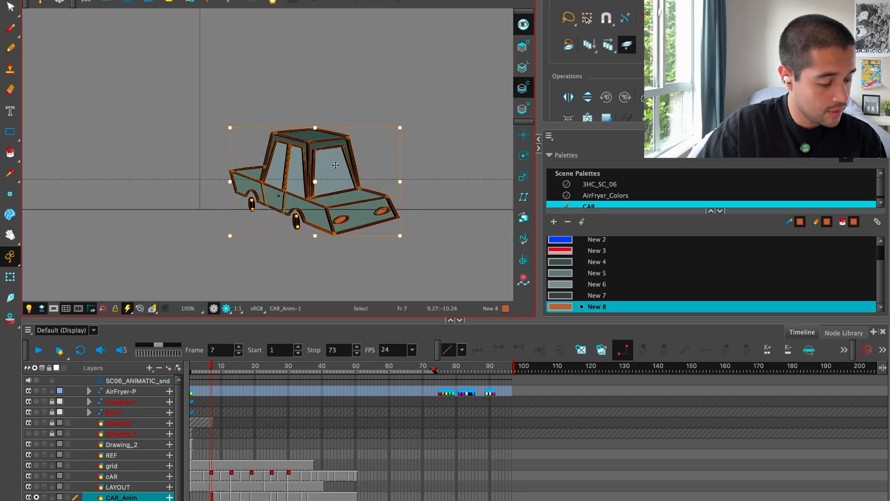
Cut the fitted car, delete the old outline on frame 7 and paste the coloured car back in its place.
key("super+x")
mouse_move(341, 65)
left_mouse_down()
mouse_move(219, 135)
mouse_move(404, 120)
left_mouse_up()
key("Delete")
key("super+v")
left_click(431, 93)
Make line art the active art layer and check frame 7's car with only its lines and with all art shown.
left_click(524, 25)
key("l")
key("l")
key("l")
key("l")
key("l")
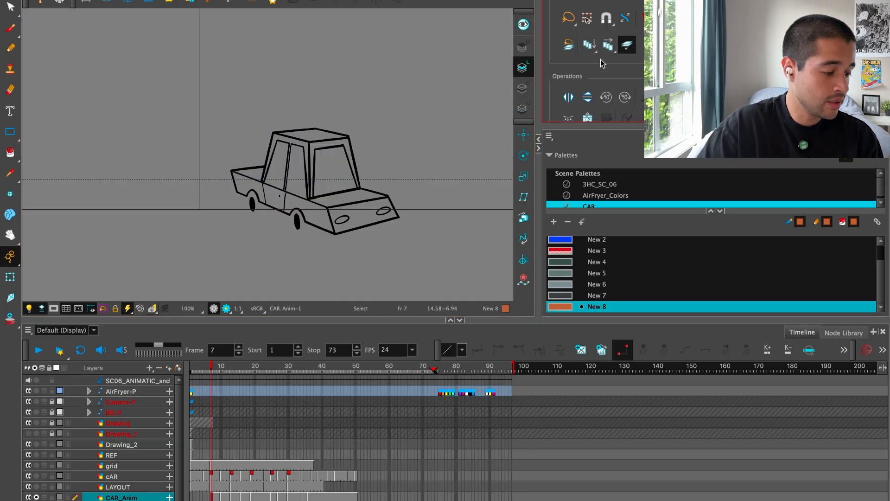
left_click(523, 25)
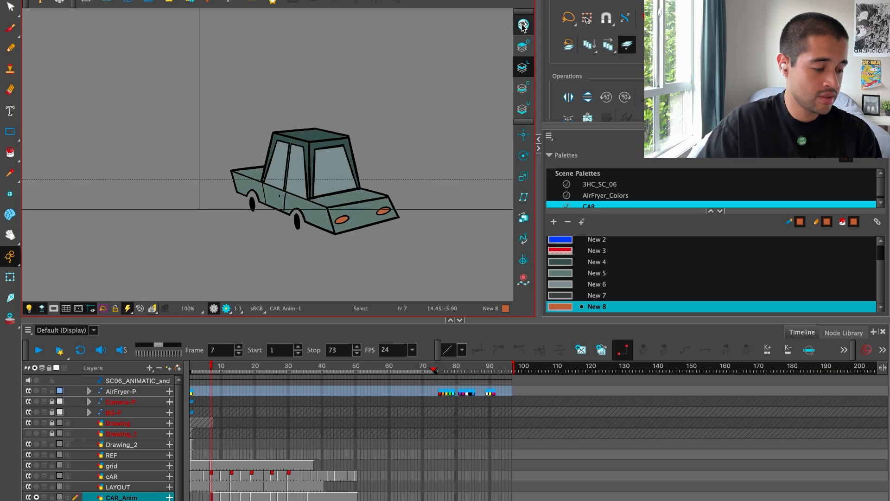
Play the animation from the first frame to check how the replaced car on frame 7 leads into frame 10.
key("shift+t")
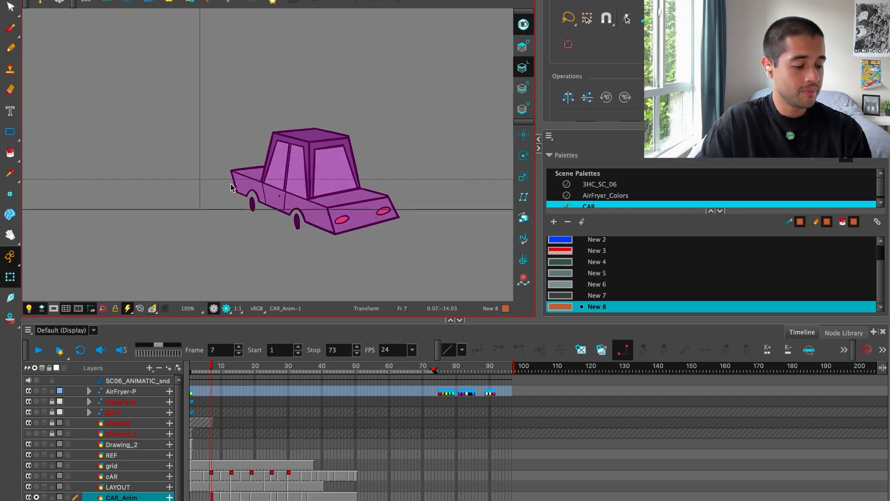
key("1")
key("1")
key("Escape")
key("shift+comma")
key("Return")
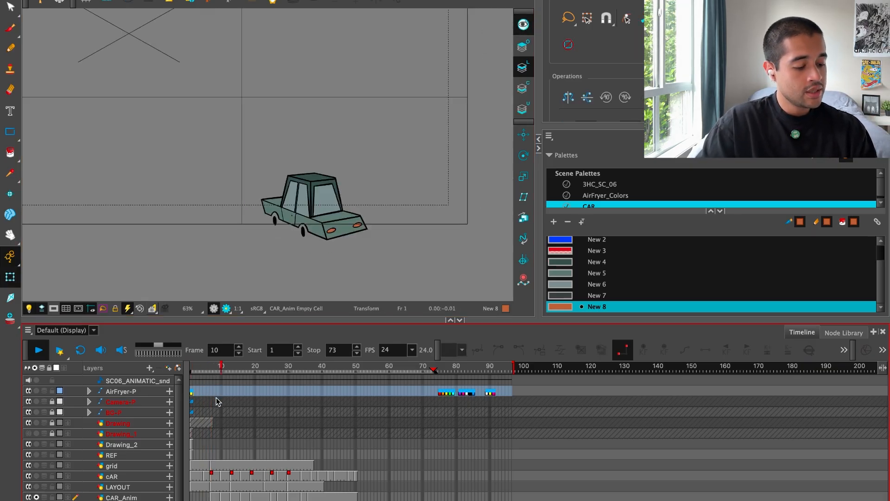
left_click(223, 397)
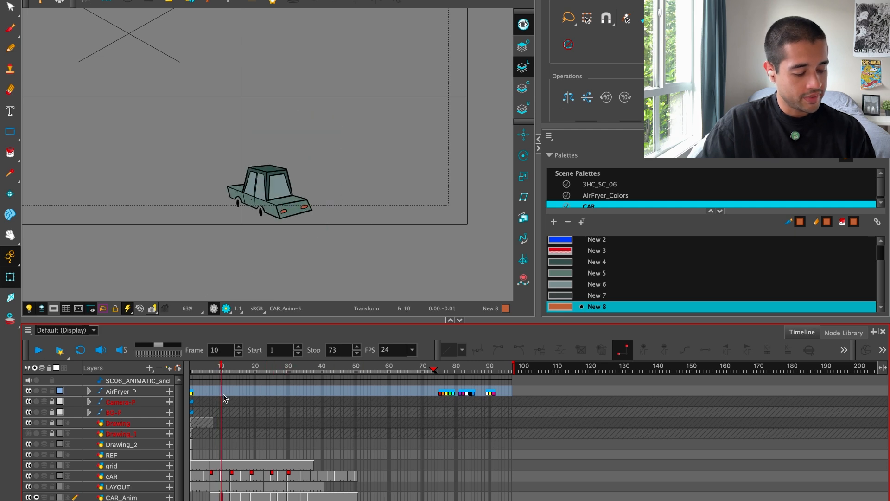
Extend the coloured car drawing on the CAR_Anim layer back over the empty opening frames.
key("2")
left_click(214, 497)
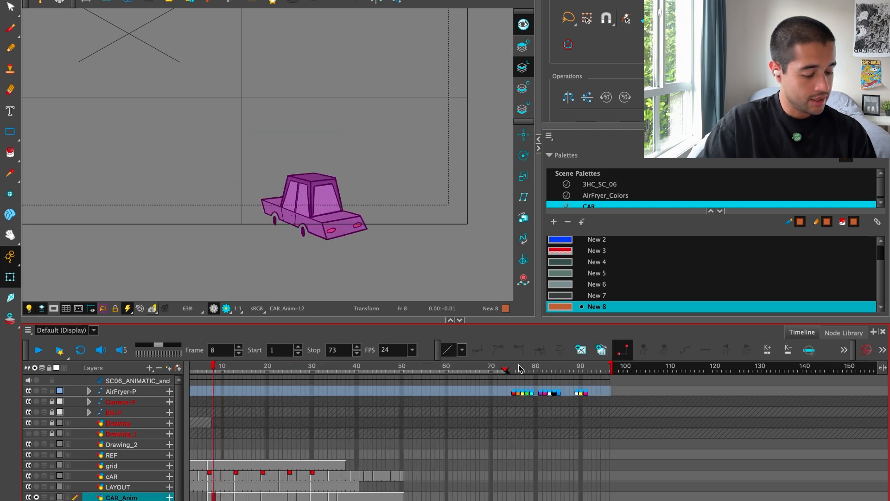
left_click(196, 499)
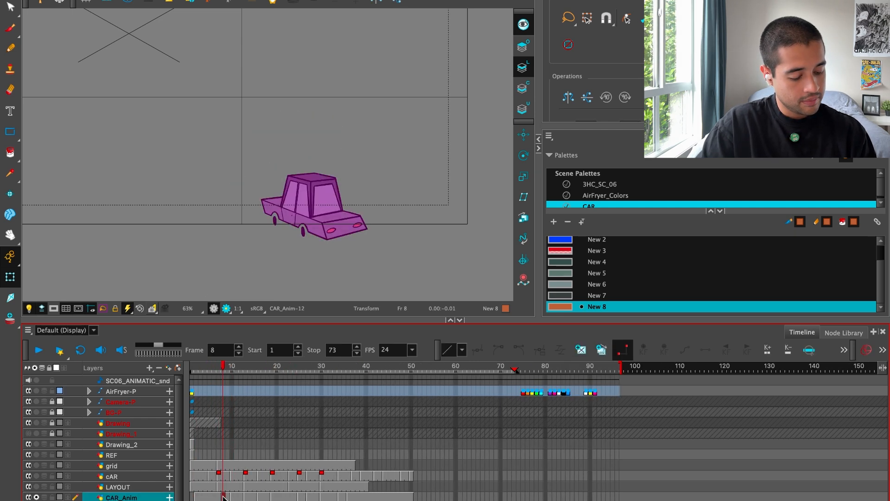
Select the whole car on frame 3, turn on the onion skin, and enlarge and move the car ahead of the following drawings.
key("alt+s")
key("super+a")
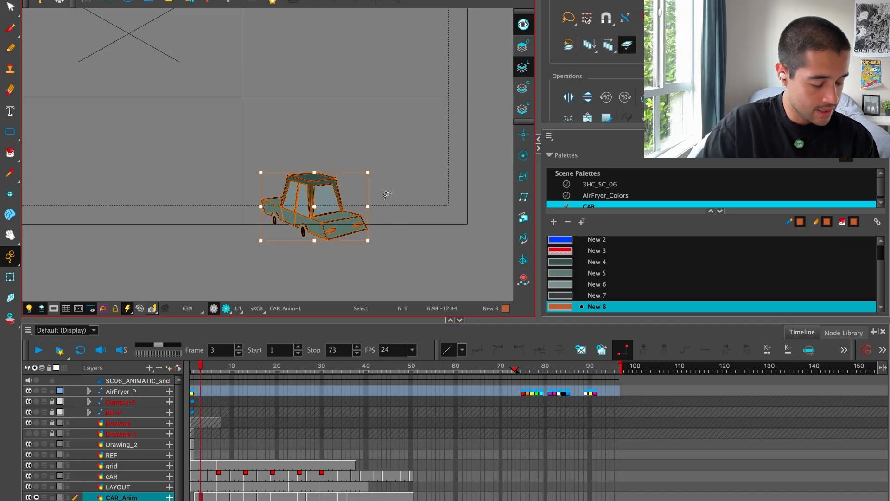
key("2")
key("2")
key("2")
mouse_move(403, 240)
left_mouse_down()
mouse_move(344, 157)
mouse_move(364, 197)
mouse_move(394, 226)
left_mouse_up()
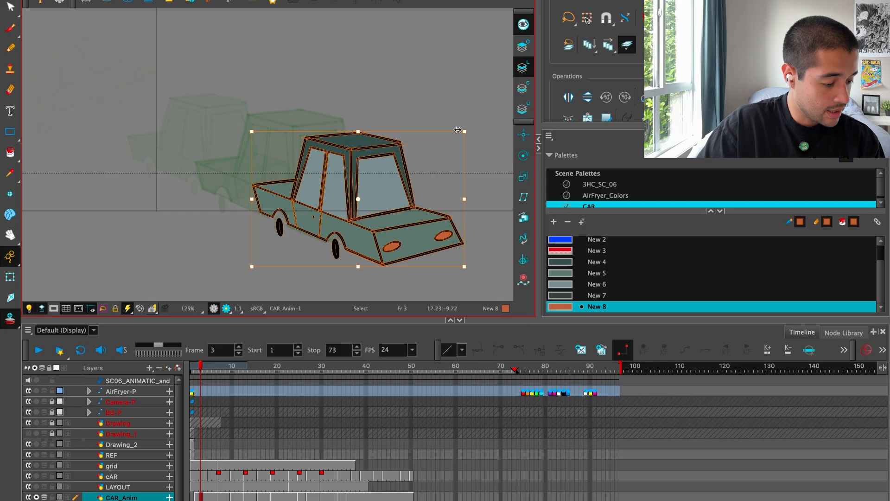
left_click_drag(458, 130, 467, 126)
left_click_drag(394, 171, 404, 175)
left_click_drag(486, 133, 489, 129)
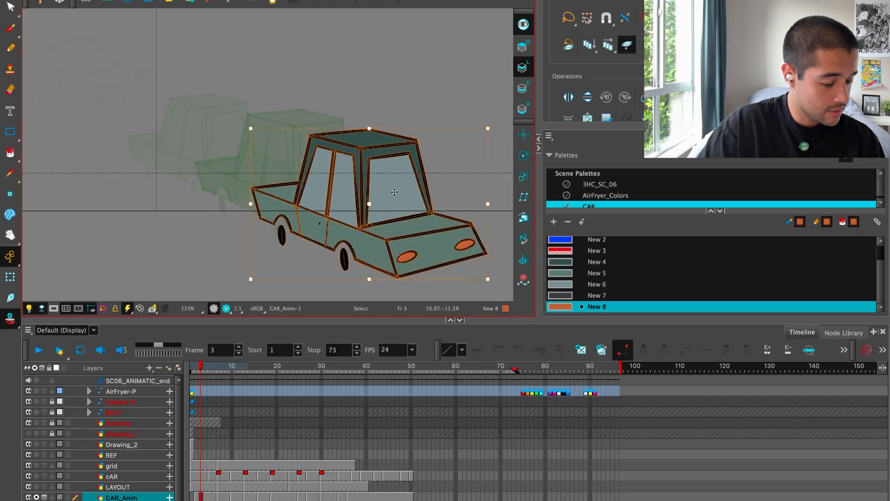
left_click_drag(393, 192, 404, 193)
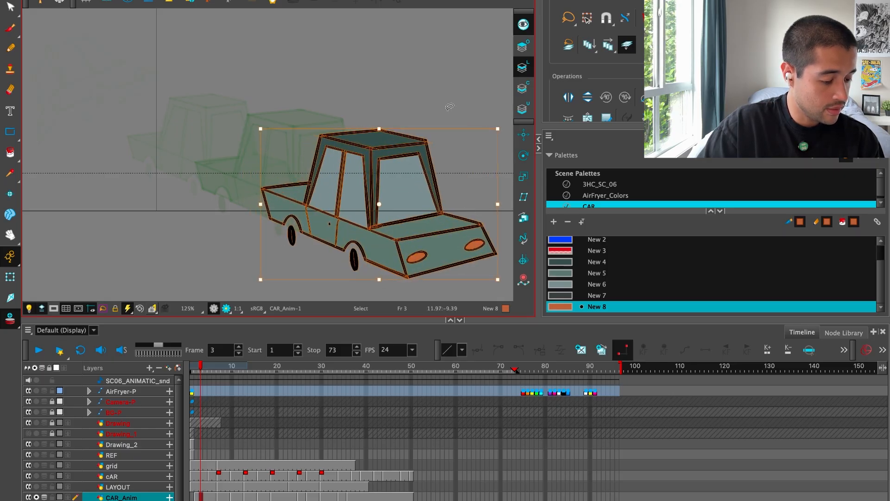
Nudge the enlarged car on frame 3 into line with the path of the onion-skinned cars and deselect it.
key("1")
key("space")
left_click_drag(389, 278, 452, 250)
left_click_drag(404, 230, 410, 233)
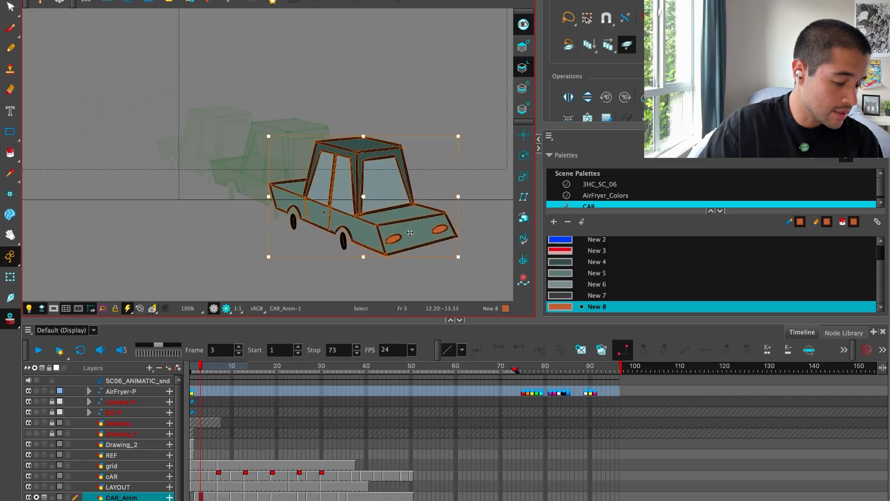
mouse_move(401, 277)
left_mouse_down()
mouse_move(239, 174)
mouse_move(450, 265)
left_mouse_up()
mouse_move(414, 235)
left_mouse_down()
mouse_move(454, 245)
mouse_move(399, 245)
left_mouse_up()
left_click(429, 277)
On frame 1 of the CAR_Anim layer, move the car further ahead of the onion-skinned drawings and enlarge it.
key("2")
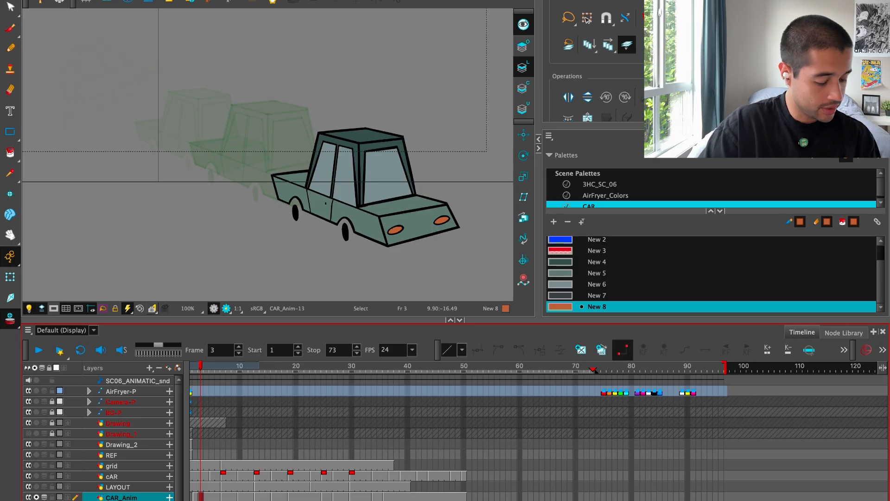
left_click_drag(194, 366, 190, 366)
key("2")
key("2")
left_click_drag(204, 497, 195, 498)
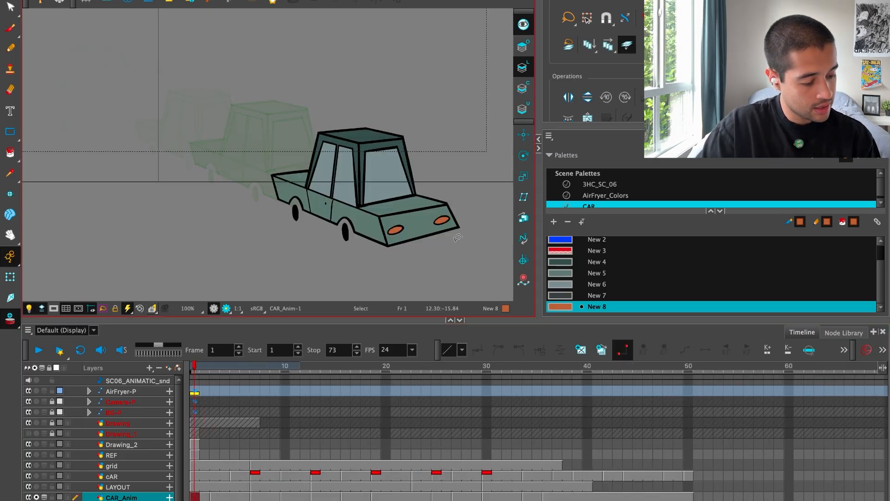
left_click_drag(408, 304, 464, 278)
key("1")
mouse_move(394, 199)
left_mouse_down()
mouse_move(315, 186)
mouse_move(367, 215)
left_mouse_up()
left_click_drag(428, 164, 418, 153)
left_click_drag(383, 198, 394, 199)
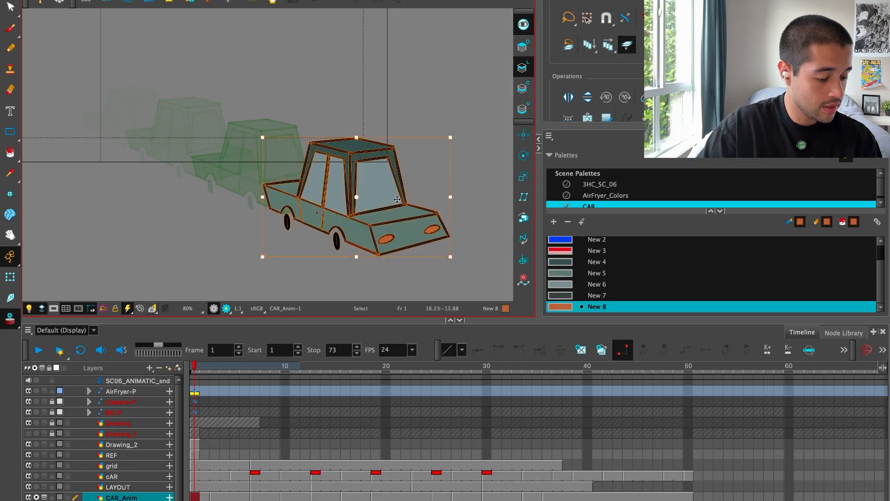
Deselect the car on frame 1, mask the area outside the camera frame, and play back the car animation.
left_click(476, 113)
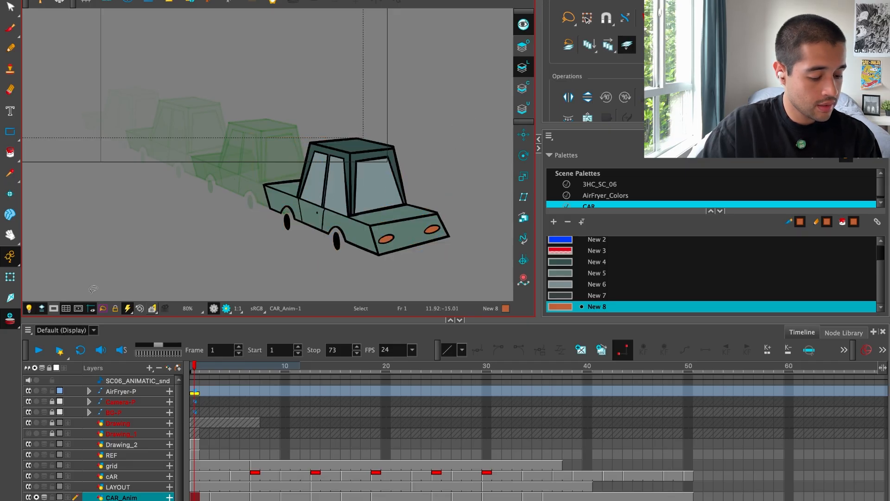
left_click(54, 309)
left_click_drag(249, 199, 305, 239)
key("Return")
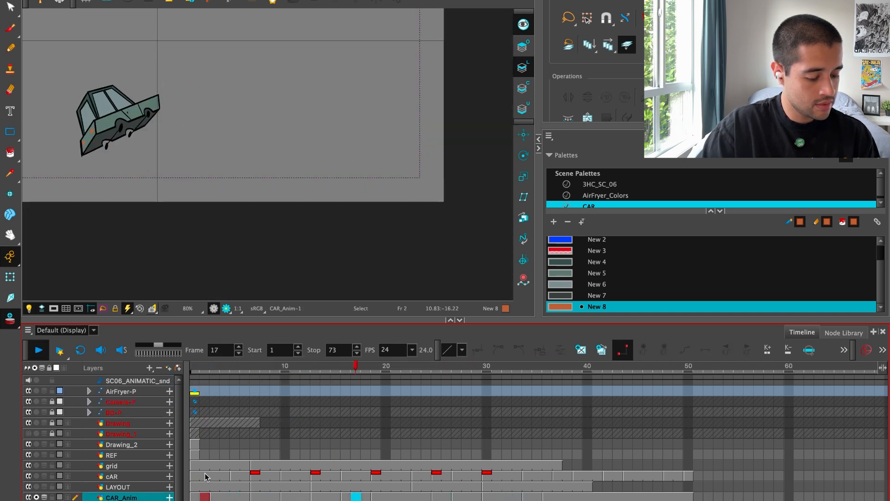
Clear the CAR_Anim drawings from frames 1 to 3 and replay the car's entrance.
left_click(194, 366)
left_click(214, 498)
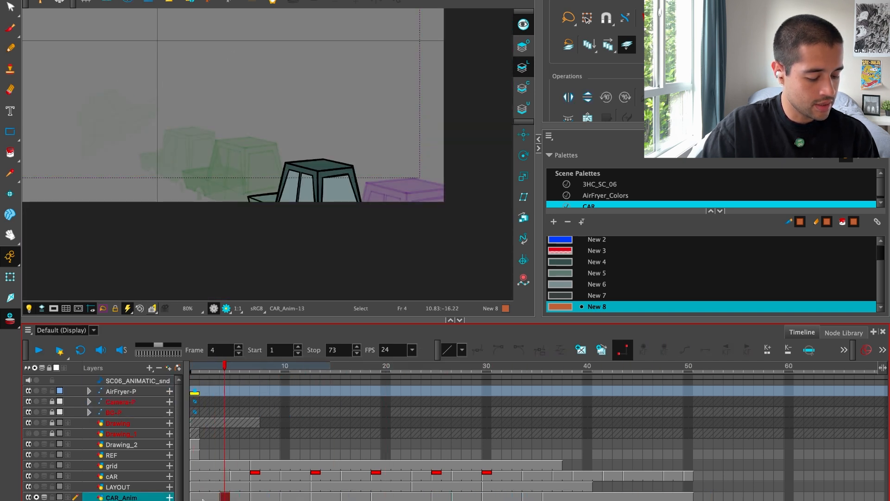
key("Return")
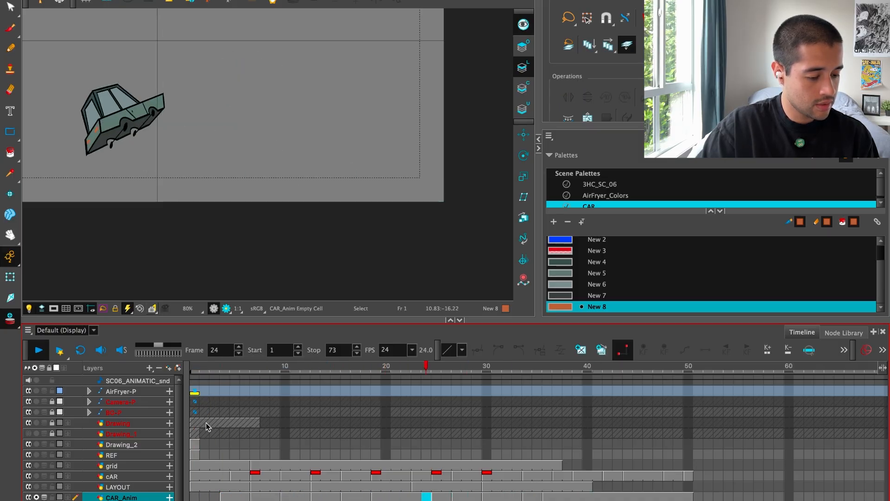
left_click(230, 446)
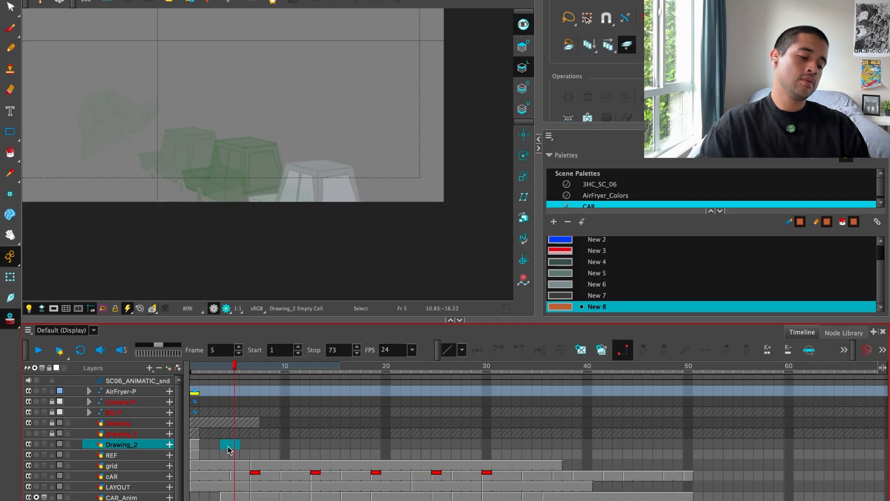
key("Return")
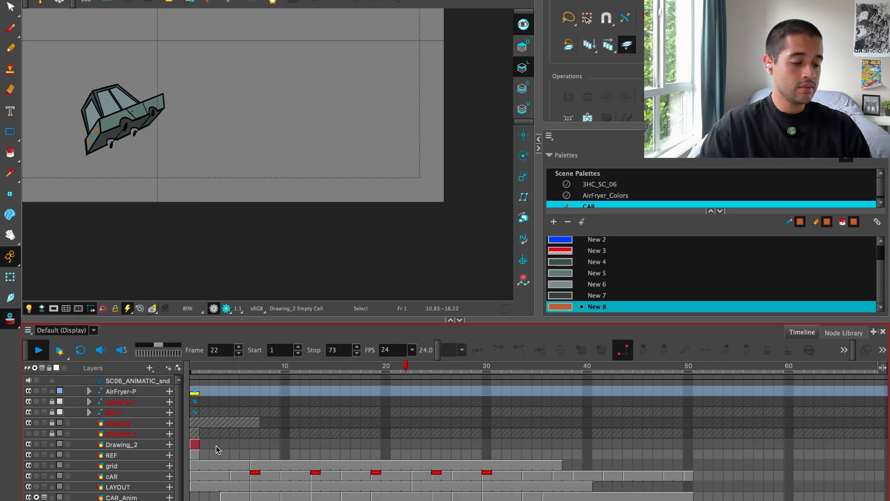
Bring the whole camera frame into view and hide its safe-area guides.
key("1")
key("1")
key("1")
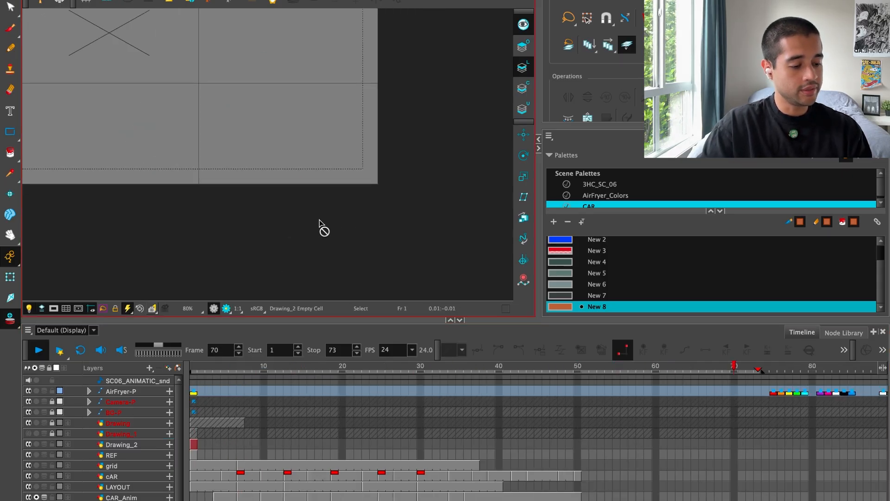
left_click_drag(293, 169, 437, 290)
left_click_drag(367, 223, 416, 227)
left_click(66, 310)
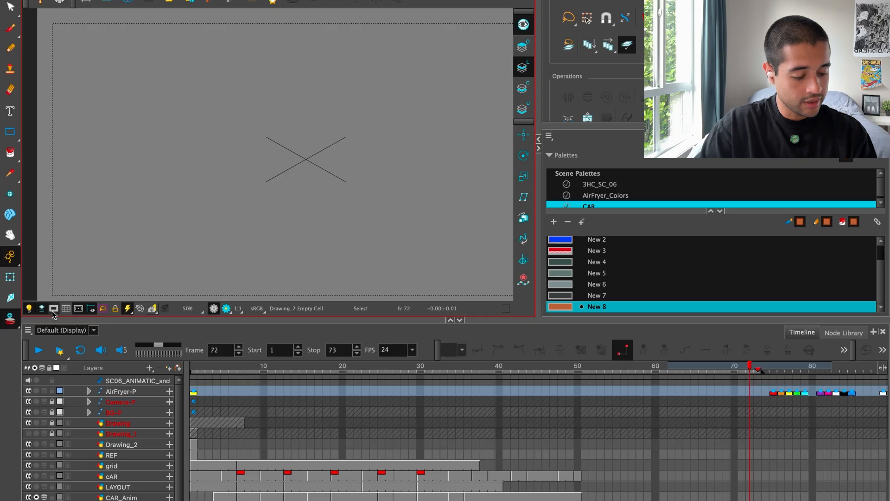
Show the node network in place of the palettes and turn off solo mode so all layers display.
left_click(796, 137)
left_click(841, 138)
left_click(795, 138)
left_click_drag(765, 252, 744, 224)
key("1")
key("1")
key("1")
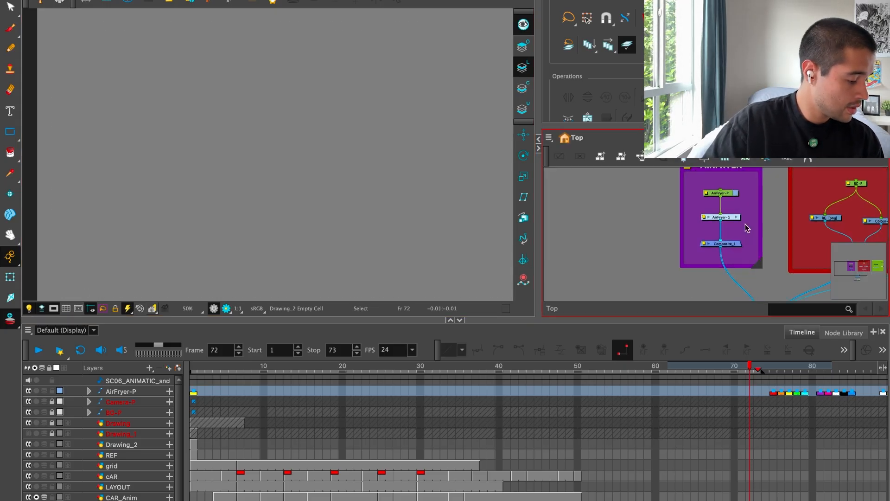
left_click(35, 369)
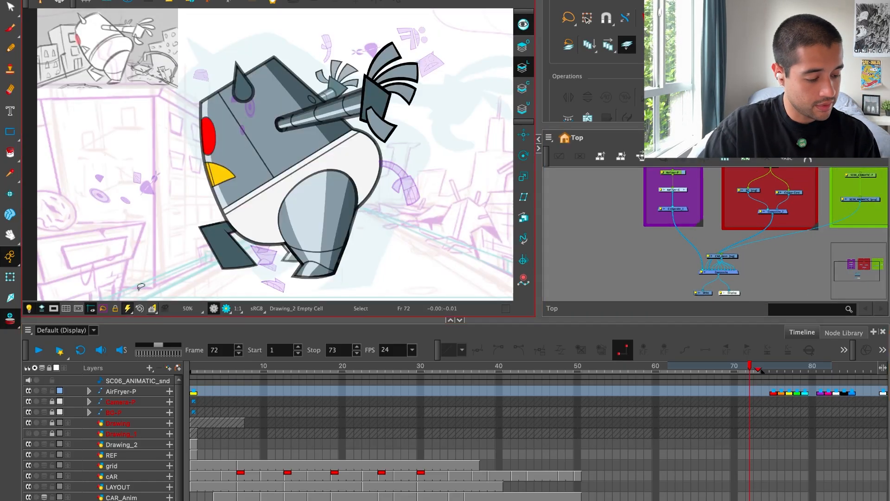
Play the full scene from frame 1 to check the car crash with all layers shown.
key("1")
key("1")
key("1")
key("1")
left_click_drag(274, 369, 191, 385)
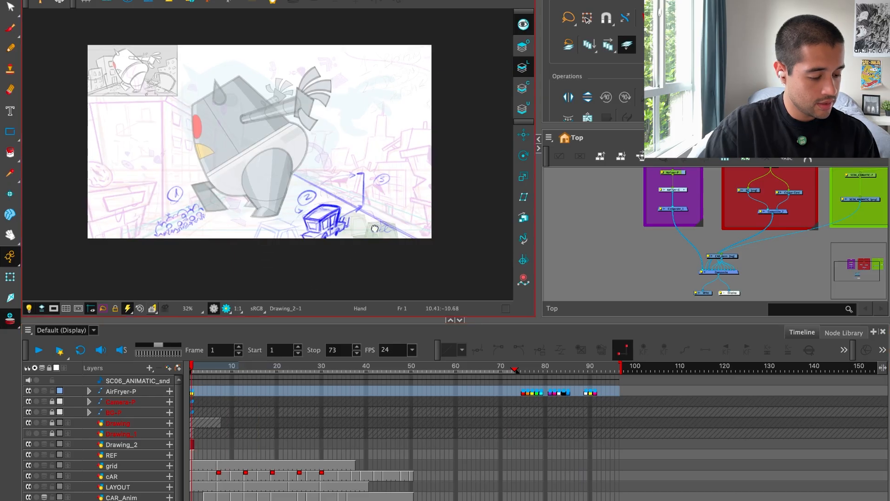
key("Return")
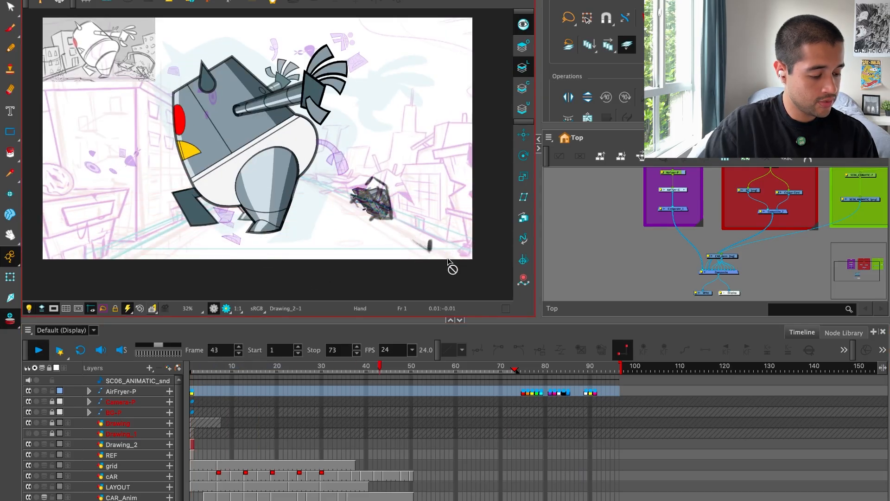
Move the CAR_Anim node clear of the stack and disconnect the LAYOUT, cAR and grid nodes from the Composite.
left_click(133, 487)
left_click(134, 477)
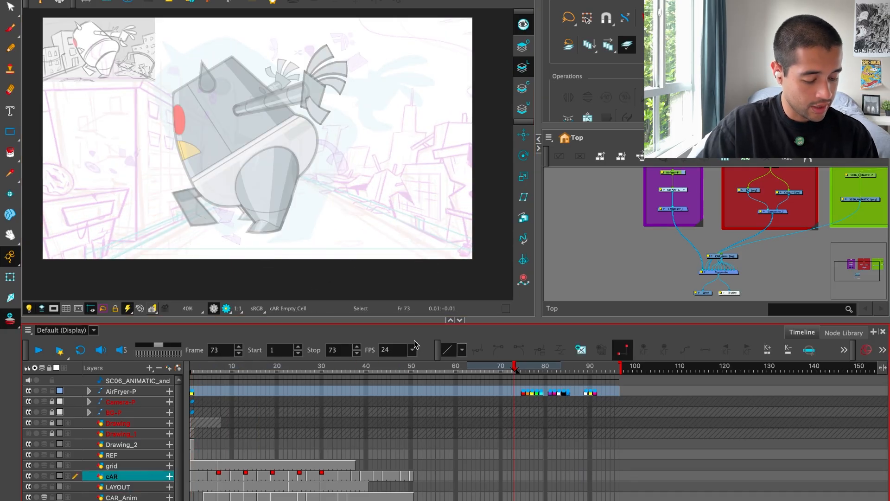
key("2")
key("2")
key("2")
left_click_drag(761, 274, 771, 238)
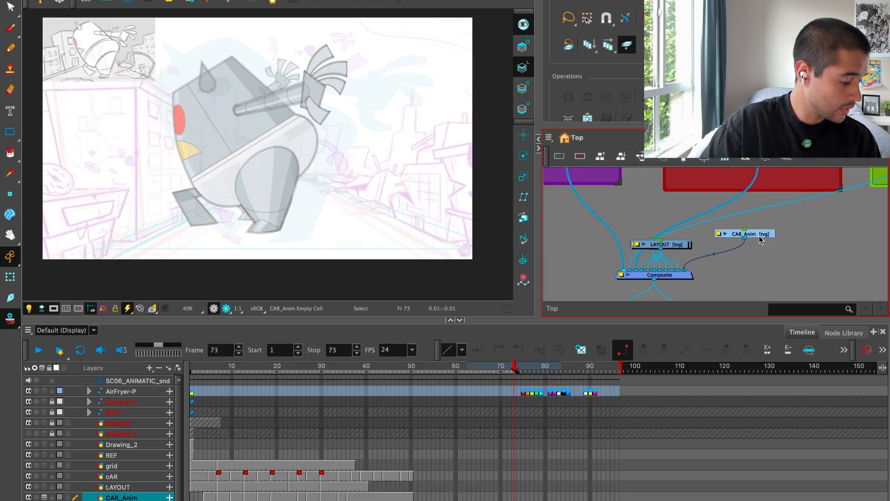
left_click_drag(676, 247, 847, 230)
left_click_drag(671, 246, 856, 225)
left_click_drag(681, 248, 709, 241)
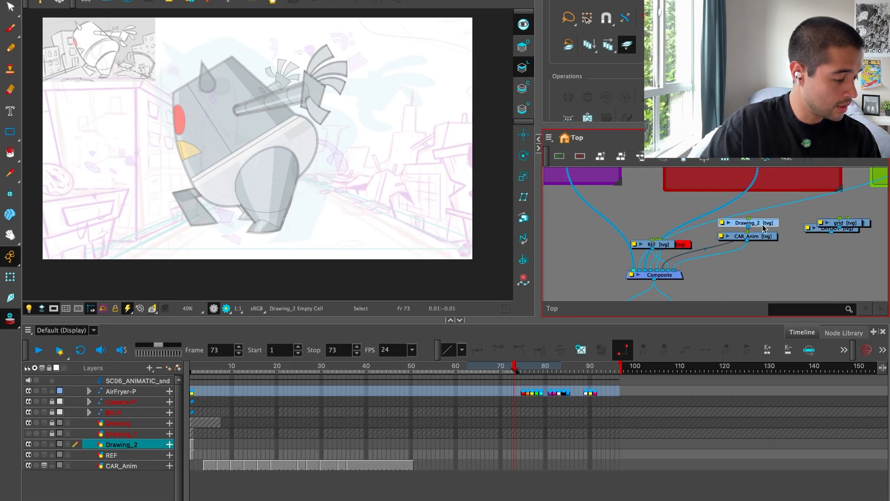
Disconnect the Drawing_2, REF, Drawing_1 and Drawing nodes from the Composite and set them aside.
left_click_drag(764, 228, 859, 253)
left_click(788, 2)
left_click_drag(650, 244, 803, 261)
left_click_drag(681, 248, 712, 258)
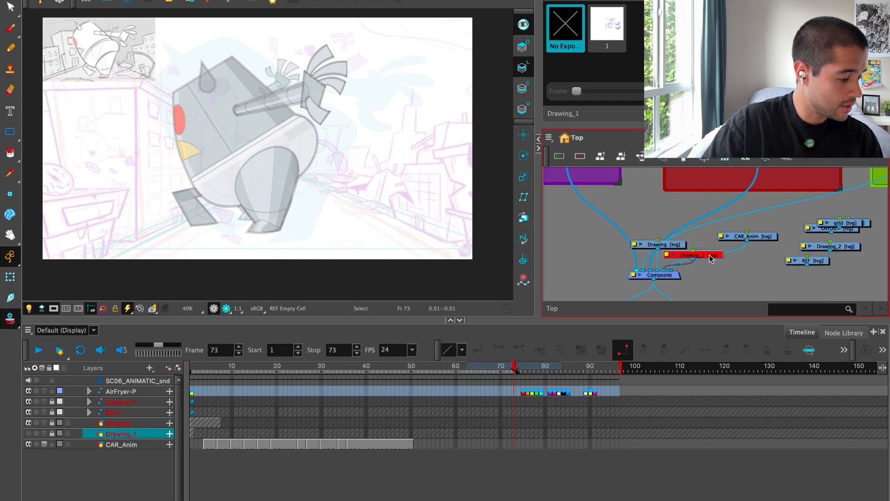
left_click_drag(765, 270, 806, 270)
left_click_drag(678, 247, 767, 277)
Play the scene from frame 1 to review the coloured car animation without the reference layers.
left_click_drag(229, 368, 191, 369)
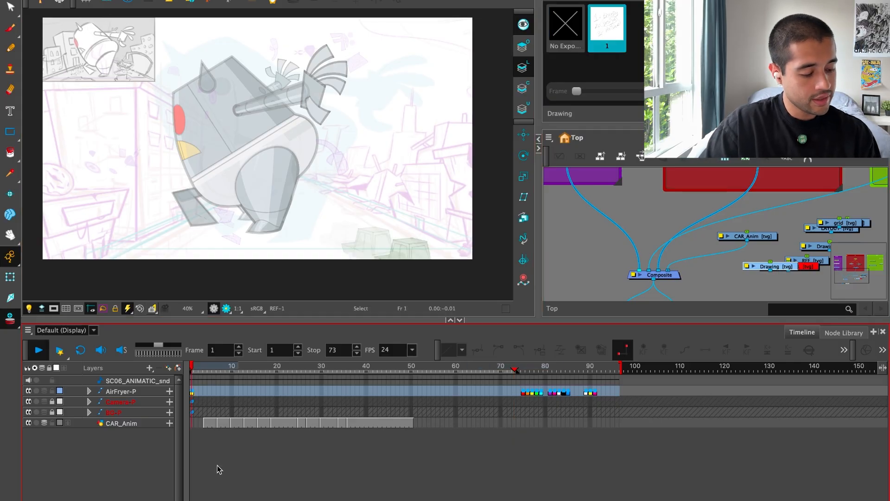
key("Return")
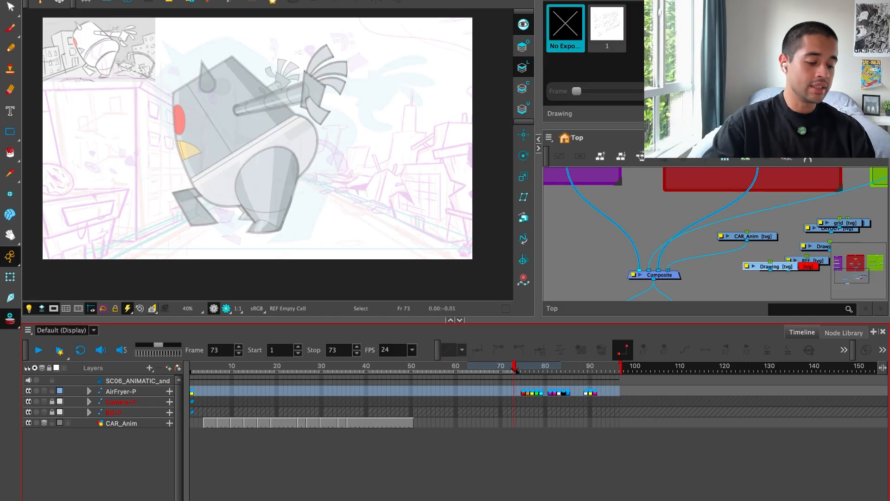
key("shift+comma")
key("shift+Return")
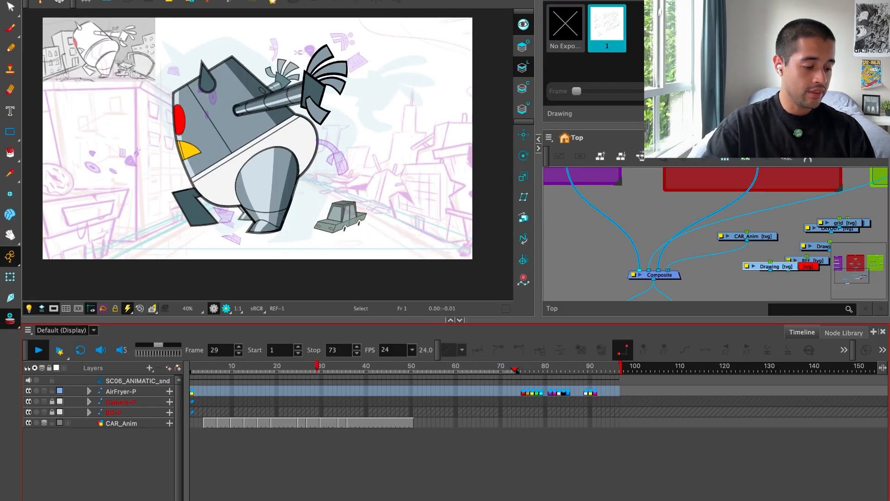